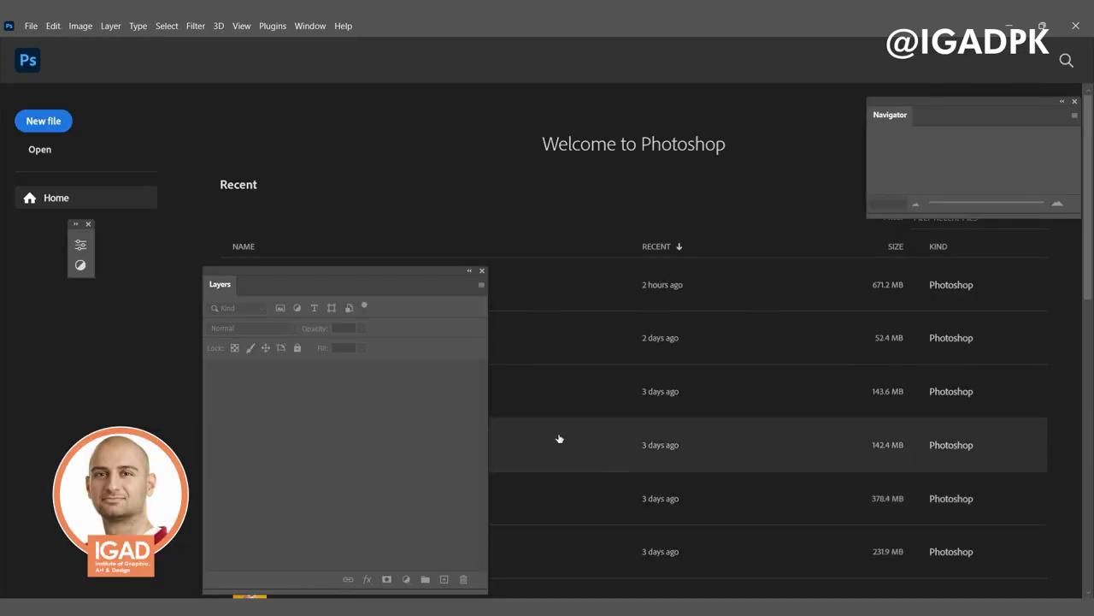
Step: Start a new document from the Print A4 blank preset
{"action": "left_click", "coordinate": [31, 25]}
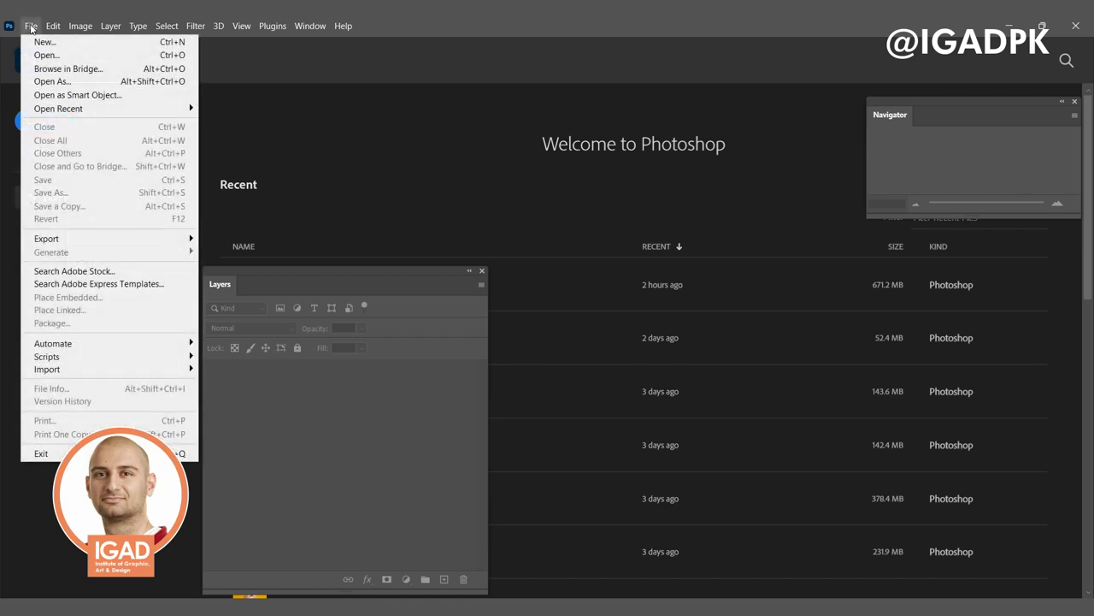
{"action": "left_click", "coordinate": [44, 42]}
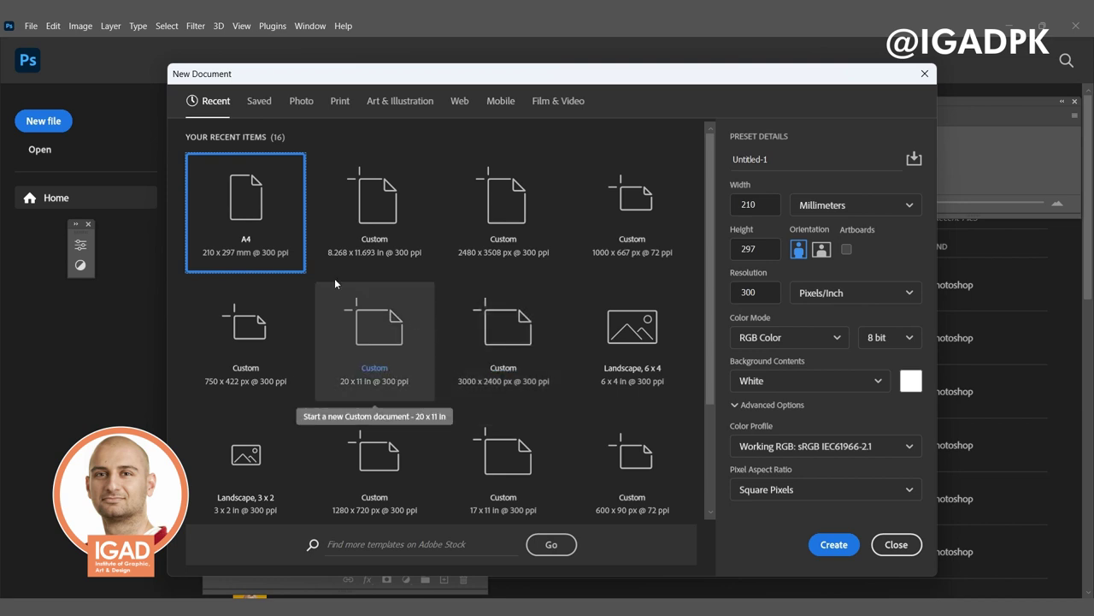
{"action": "left_click", "coordinate": [459, 101]}
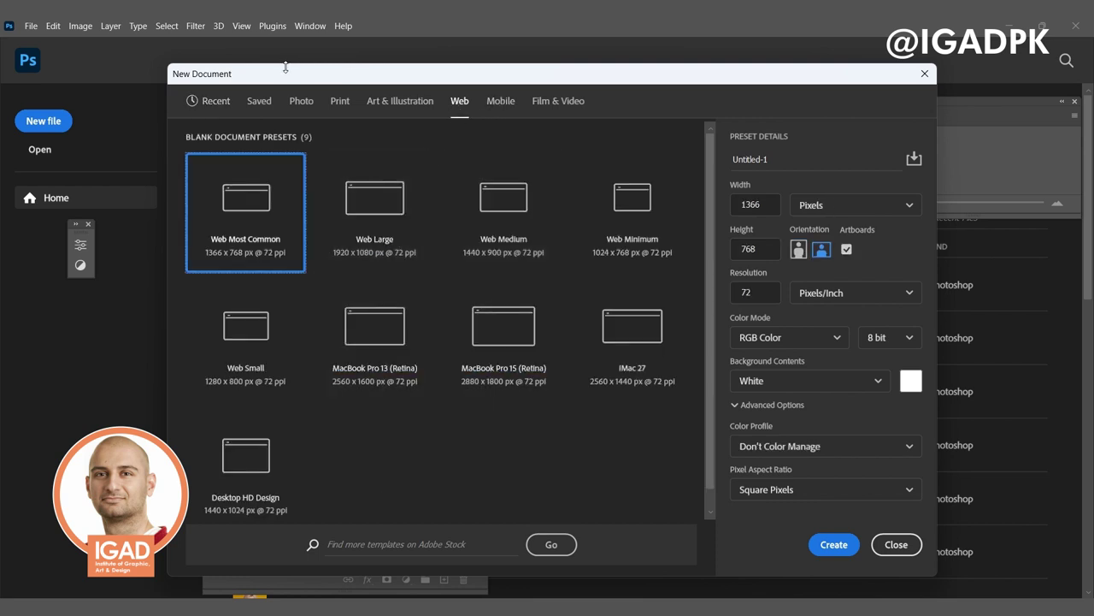
{"action": "left_click", "coordinate": [339, 103]}
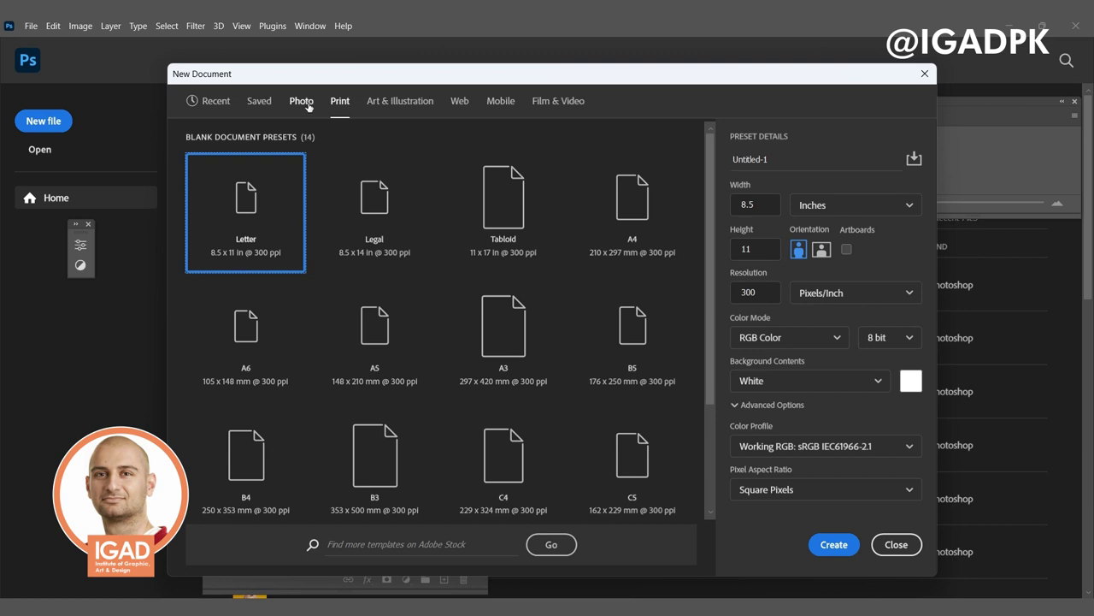
{"action": "left_click", "coordinate": [597, 240]}
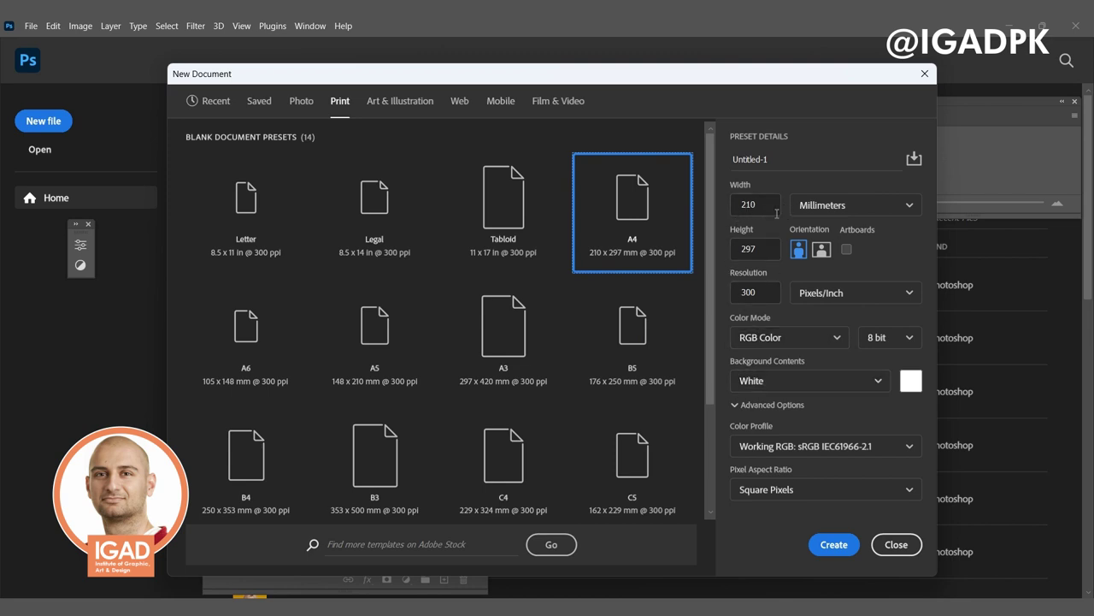
Step: Name the document Poster, keep portrait and RGB Color, and create it
{"action": "left_click_drag", "start_coordinate": [784, 163], "coordinate": [731, 159]}
{"action": "type", "text": "POster"}
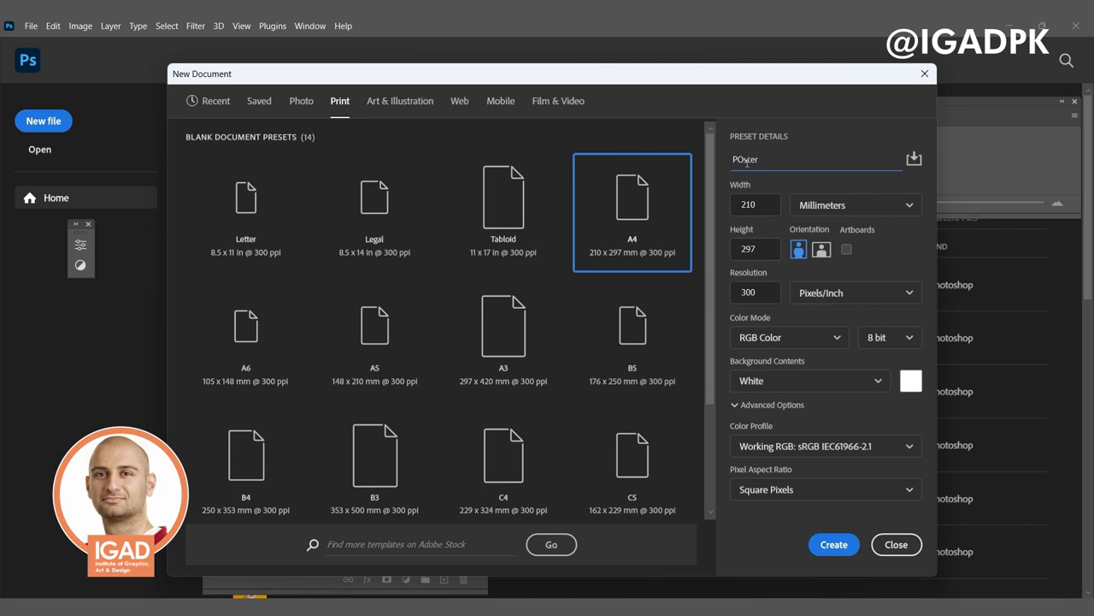
{"action": "type", "text": "o"}
{"action": "left_click", "coordinate": [874, 252]}
{"action": "left_click", "coordinate": [821, 250]}
{"action": "left_click", "coordinate": [799, 250]}
{"action": "left_click", "coordinate": [761, 338]}
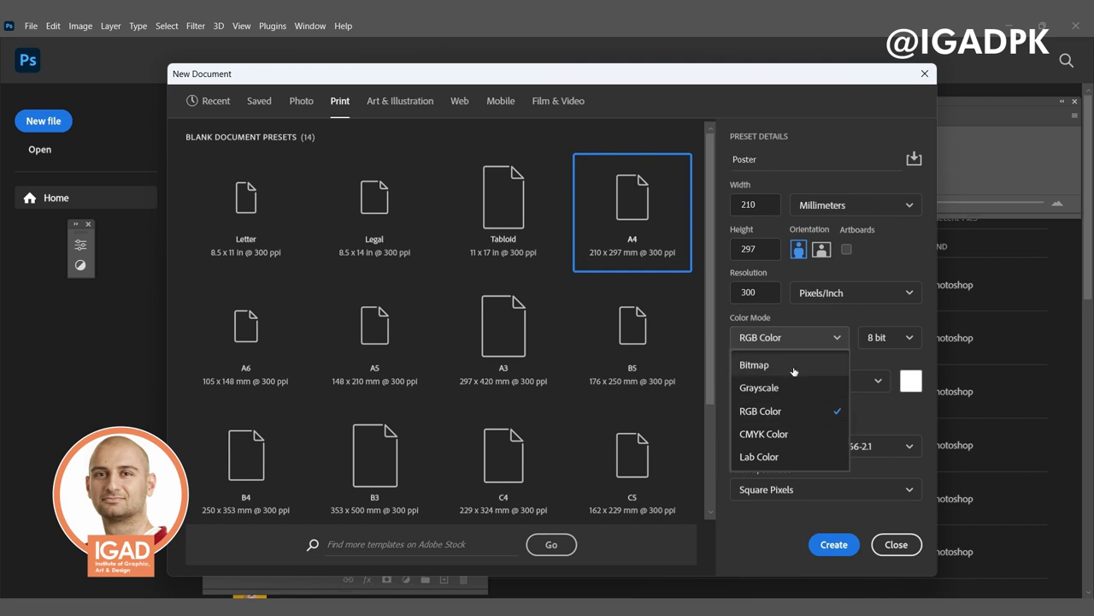
{"action": "left_click", "coordinate": [772, 412]}
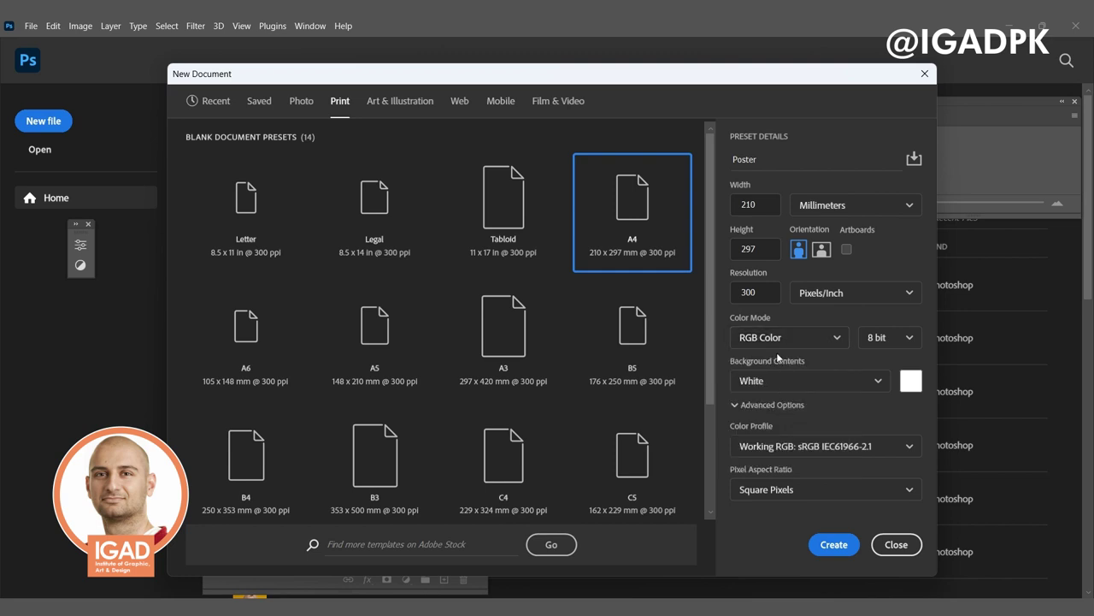
{"action": "left_click", "coordinate": [830, 543]}
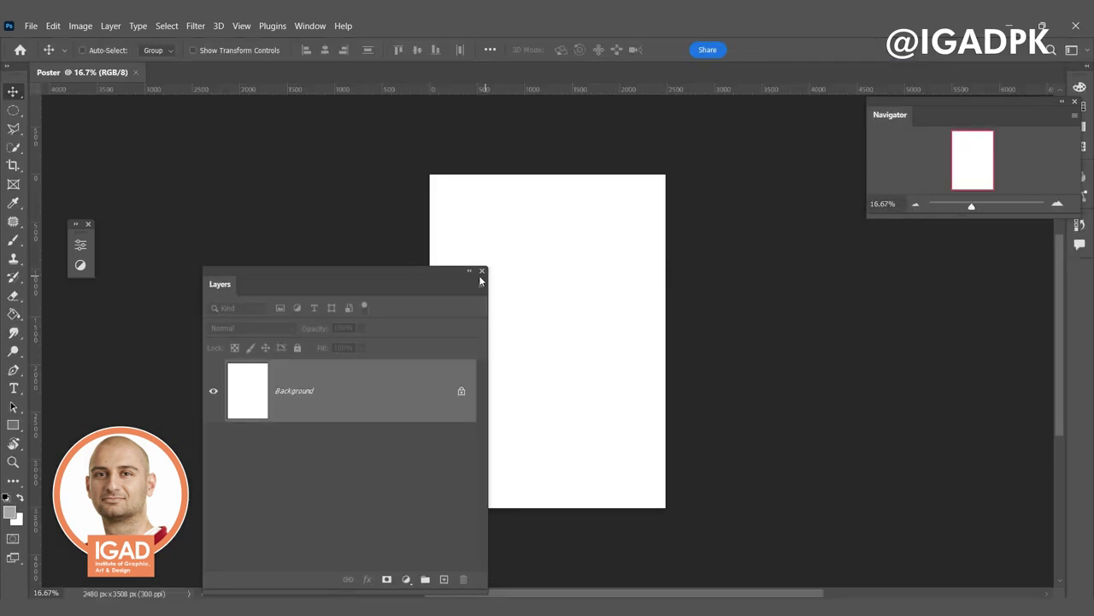
Step: Move the Layers panel to the right side of the workspace
{"action": "left_click_drag", "start_coordinate": [451, 272], "coordinate": [1057, 312]}
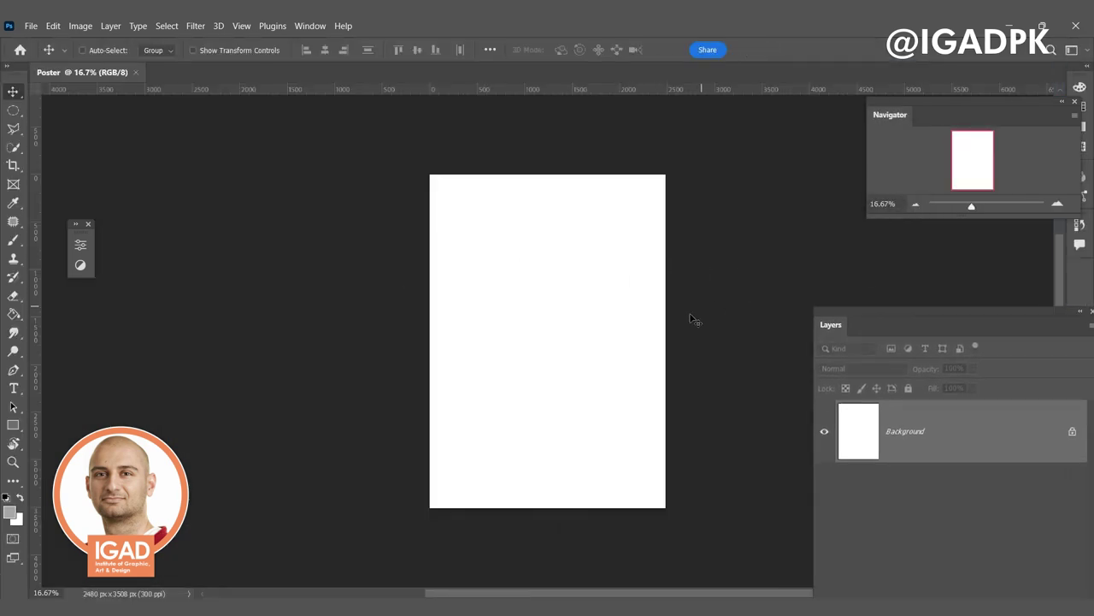
{"action": "scroll", "coordinate": [616, 328], "scroll_direction": "up", "scroll_amount": 1}
{"action": "left_click_drag", "start_coordinate": [603, 333], "coordinate": [567, 320]}
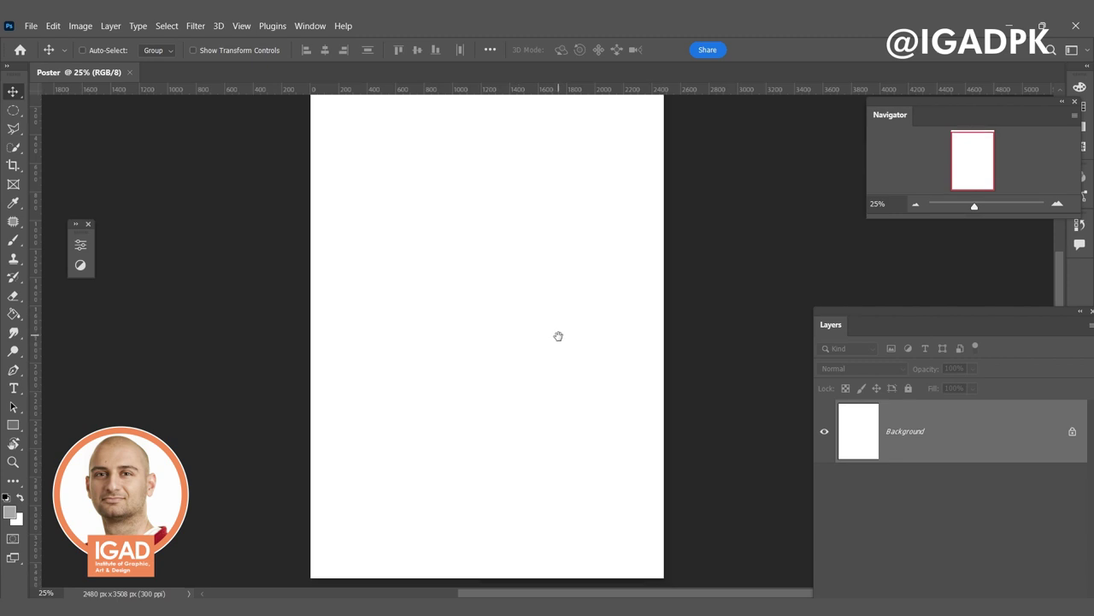
{"action": "scroll", "coordinate": [557, 337], "scroll_direction": "down", "scroll_amount": 1}
Step: Save the blank document as Poster.psd in the project folder
{"action": "left_click", "coordinate": [29, 25]}
{"action": "left_click", "coordinate": [61, 195]}
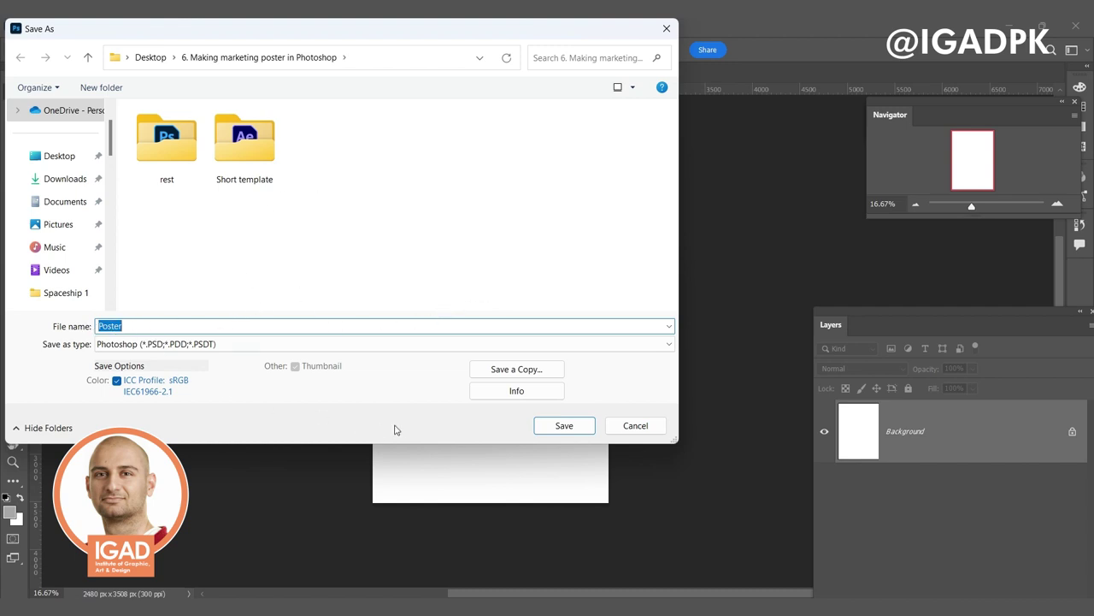
{"action": "left_click", "coordinate": [564, 426]}
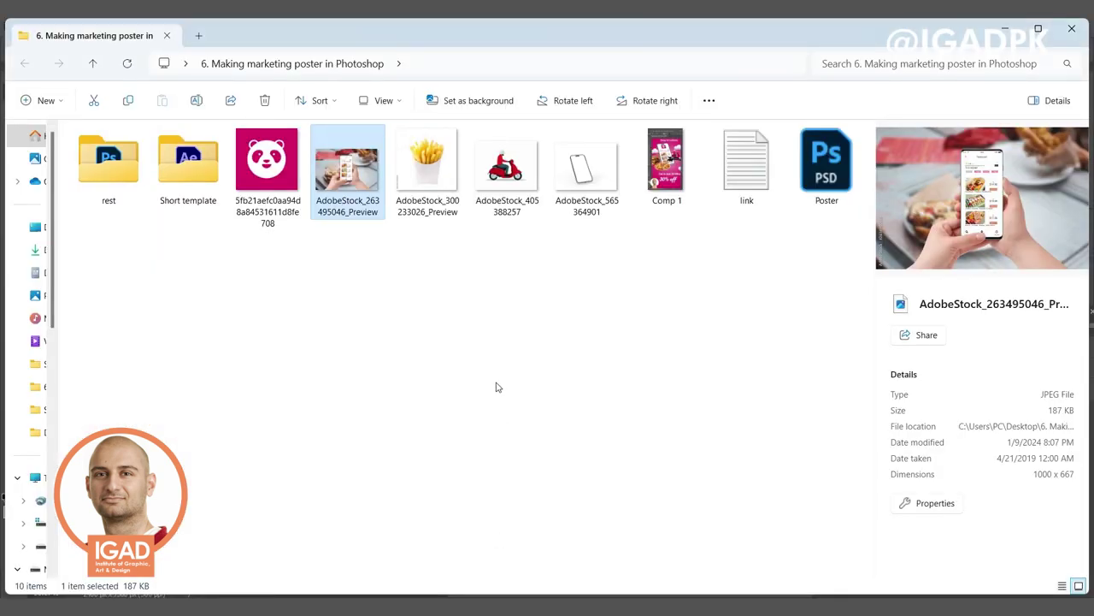
{"action": "left_click", "coordinate": [509, 346]}
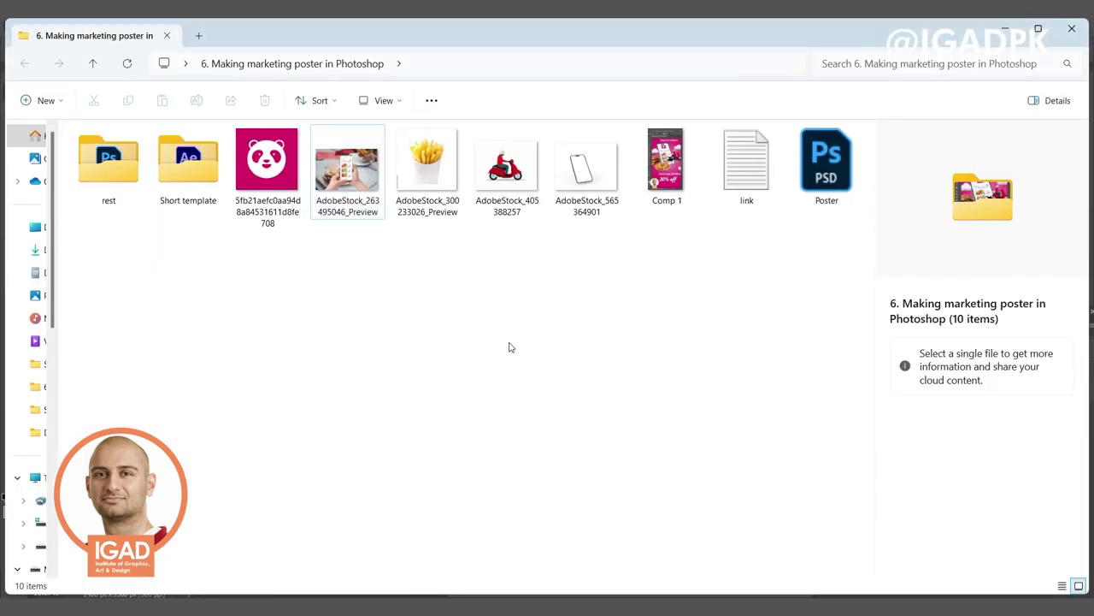
Step: Select the panda, phone photo, fries, scooter rider and blank phone files and drag them to Photoshop
{"action": "left_click_drag", "start_coordinate": [595, 243], "coordinate": [274, 173]}
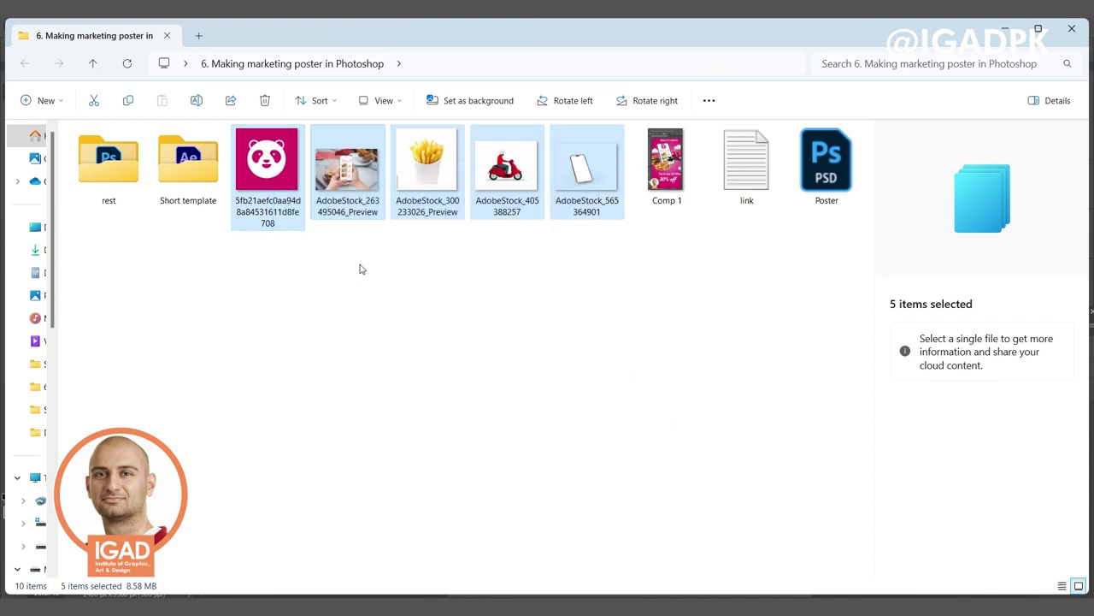
{"action": "left_click", "coordinate": [595, 297]}
{"action": "left_click_drag", "start_coordinate": [596, 278], "coordinate": [261, 152]}
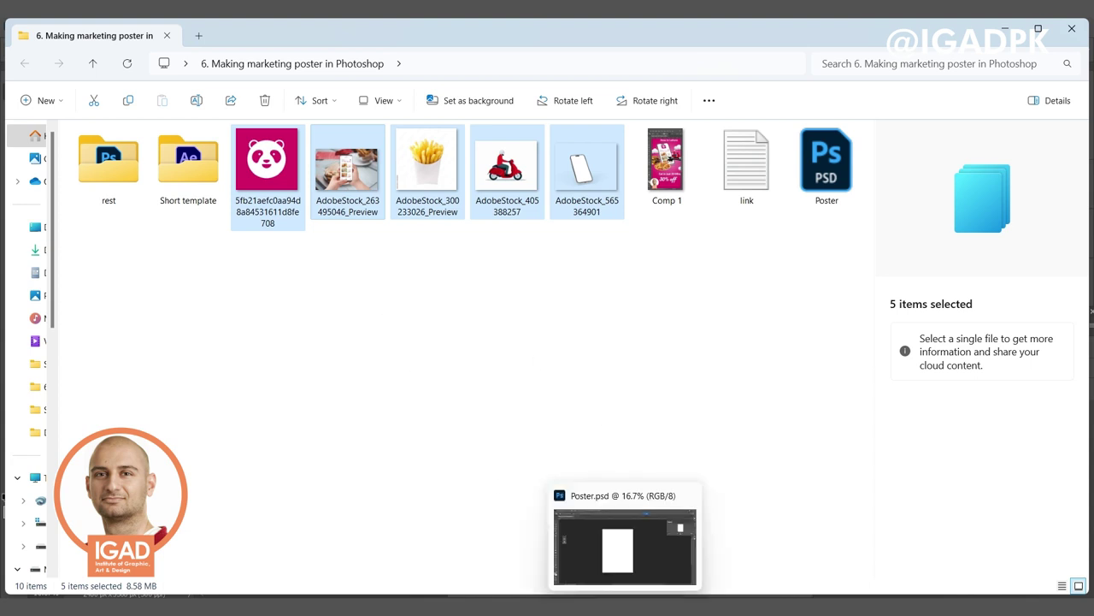
{"action": "left_click", "coordinate": [613, 246]}
{"action": "left_click_drag", "start_coordinate": [598, 250], "coordinate": [278, 179]}
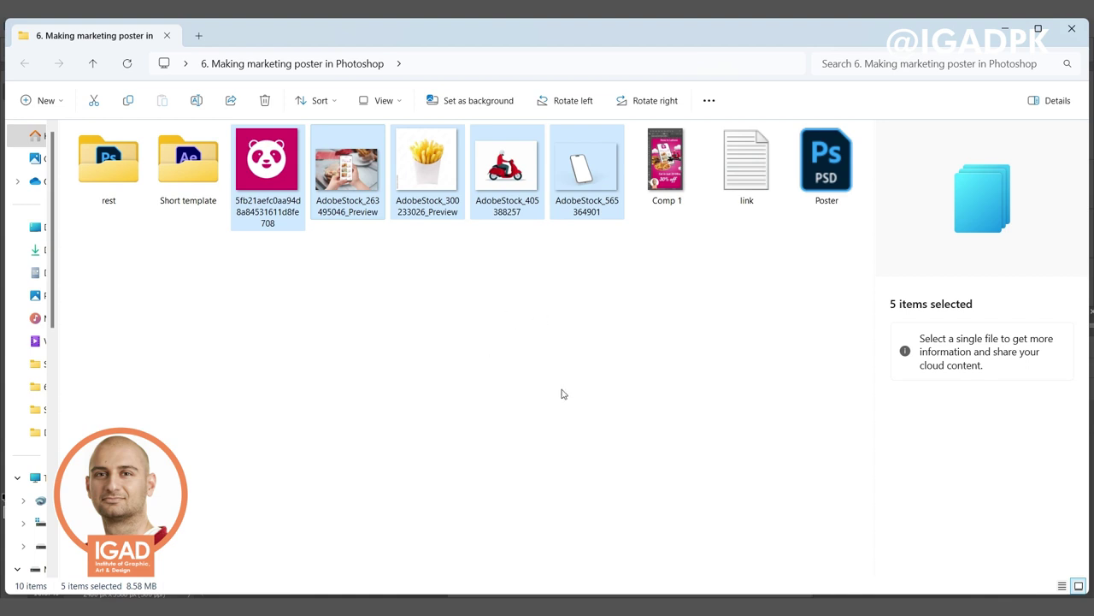
{"action": "left_click_drag", "start_coordinate": [281, 199], "coordinate": [648, 579]}
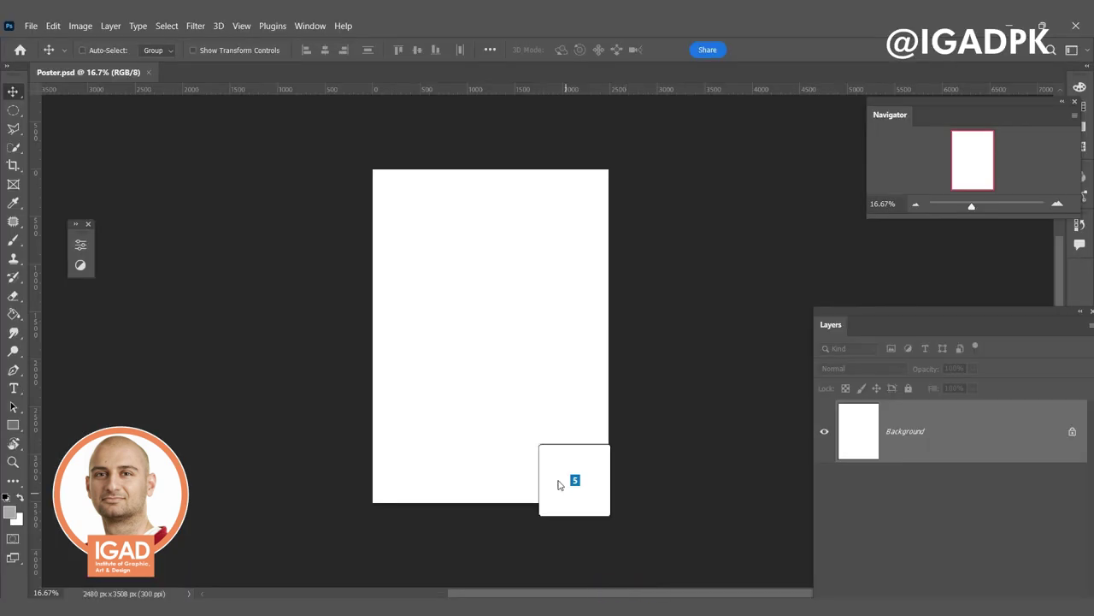
Step: Drop the five images onto the Poster canvas and confirm each placement
{"action": "left_click_drag", "start_coordinate": [648, 579], "coordinate": [459, 317]}
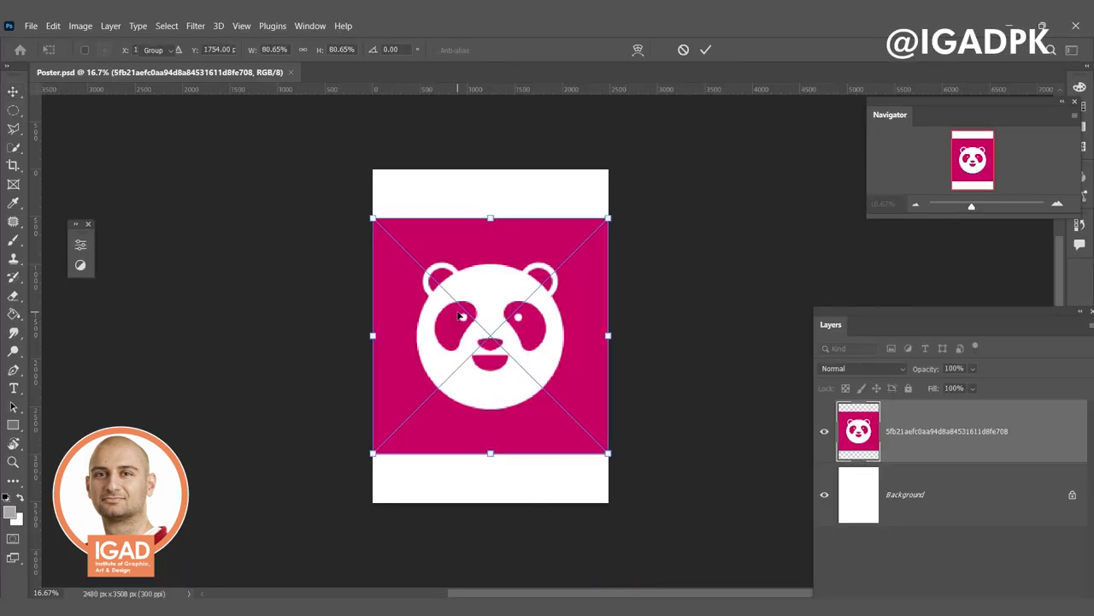
{"action": "key", "text": "Return"}
{"action": "key", "text": "Return"}
{"action": "key", "text": "Return"}
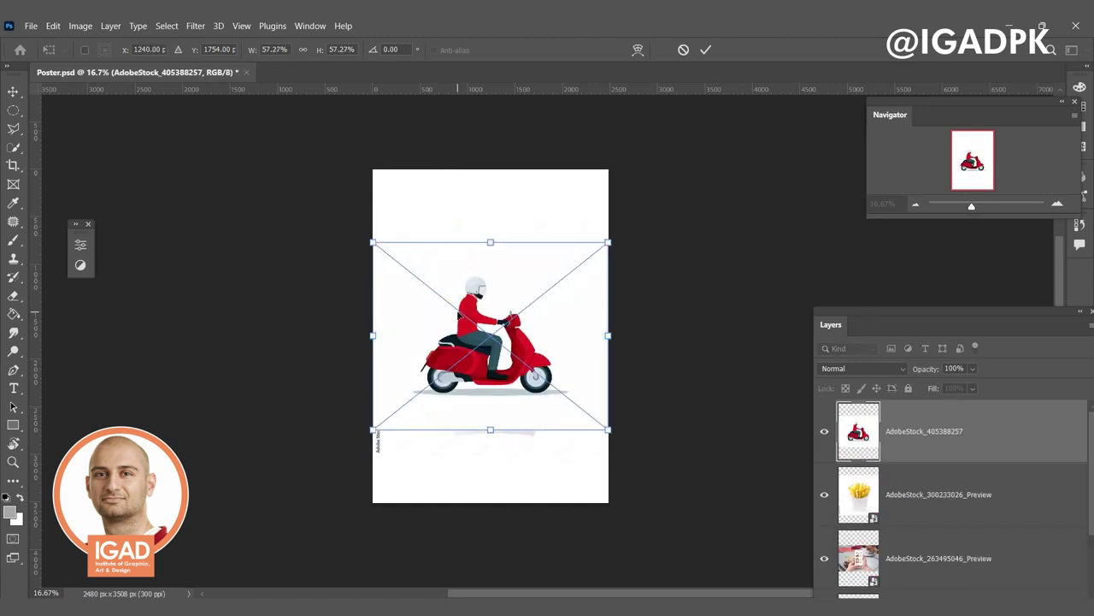
{"action": "key", "text": "Return"}
{"action": "key", "text": "Return"}
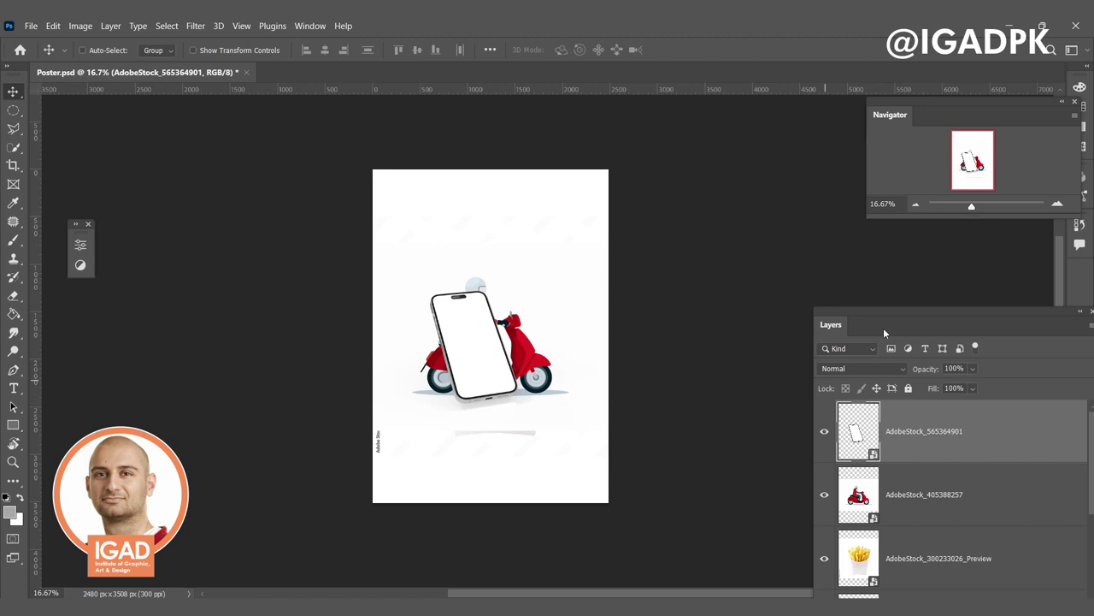
Step: Float the Layers panel and resize it so the Background layer shows
{"action": "left_click_drag", "start_coordinate": [896, 314], "coordinate": [763, 175]}
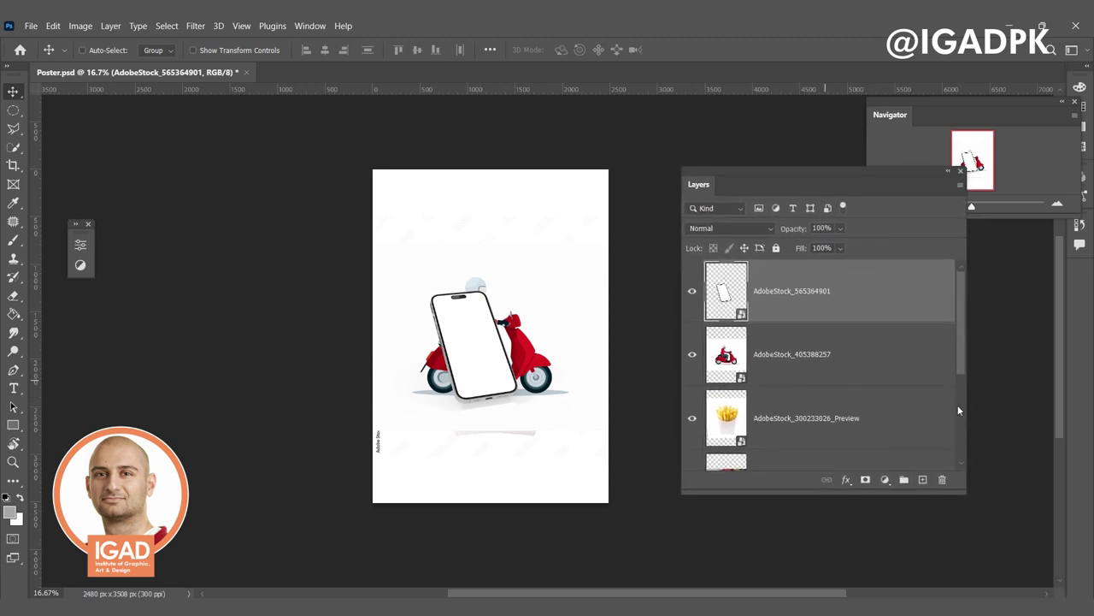
{"action": "mouse_move", "coordinate": [964, 398]}
{"action": "left_mouse_down"}
{"action": "mouse_move", "coordinate": [887, 391]}
{"action": "mouse_move", "coordinate": [925, 393]}
{"action": "left_mouse_up"}
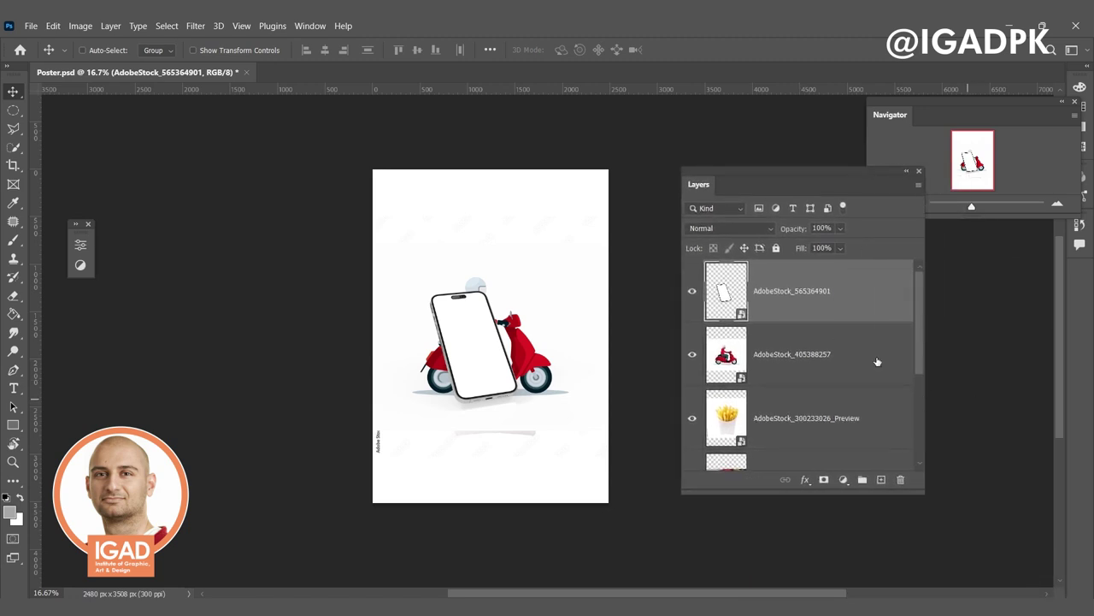
{"action": "scroll", "coordinate": [876, 362], "scroll_direction": "down", "scroll_amount": 3}
{"action": "scroll", "coordinate": [835, 385], "scroll_direction": "up", "scroll_amount": 3}
{"action": "scroll", "coordinate": [831, 403], "scroll_direction": "down", "scroll_amount": 2}
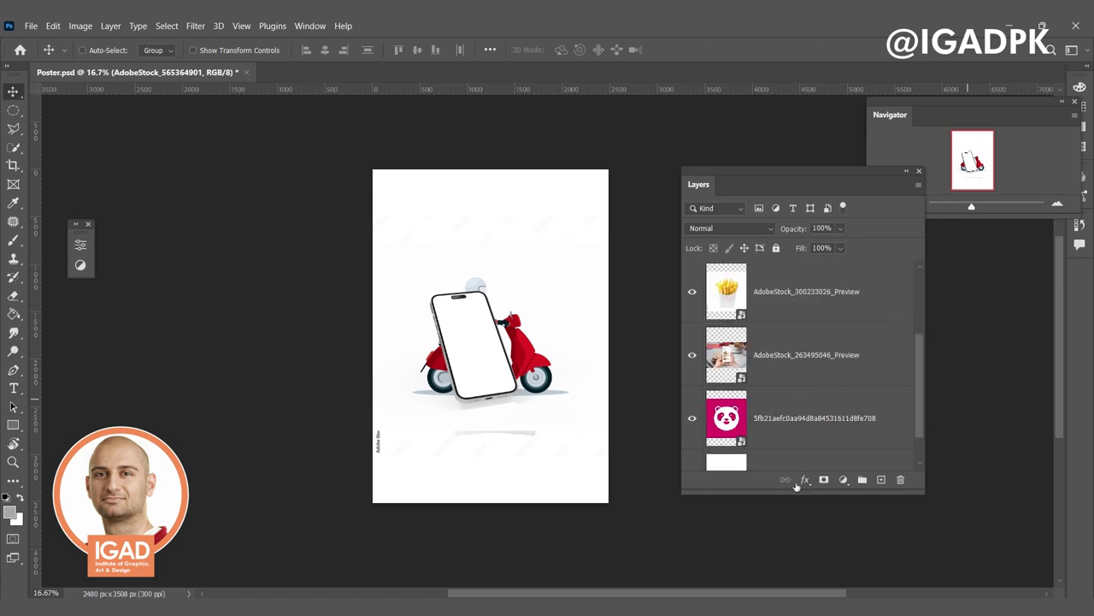
{"action": "left_click_drag", "start_coordinate": [787, 492], "coordinate": [787, 564]}
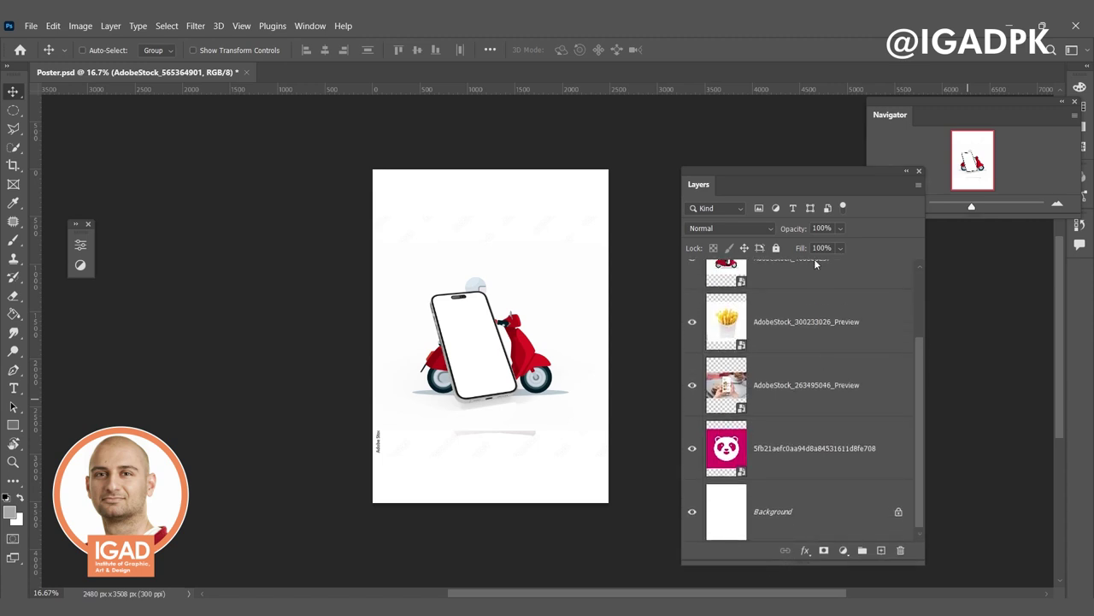
{"action": "mouse_move", "coordinate": [804, 168]}
{"action": "left_mouse_down"}
{"action": "mouse_move", "coordinate": [878, 147]}
{"action": "mouse_move", "coordinate": [882, 166]}
{"action": "left_mouse_up"}
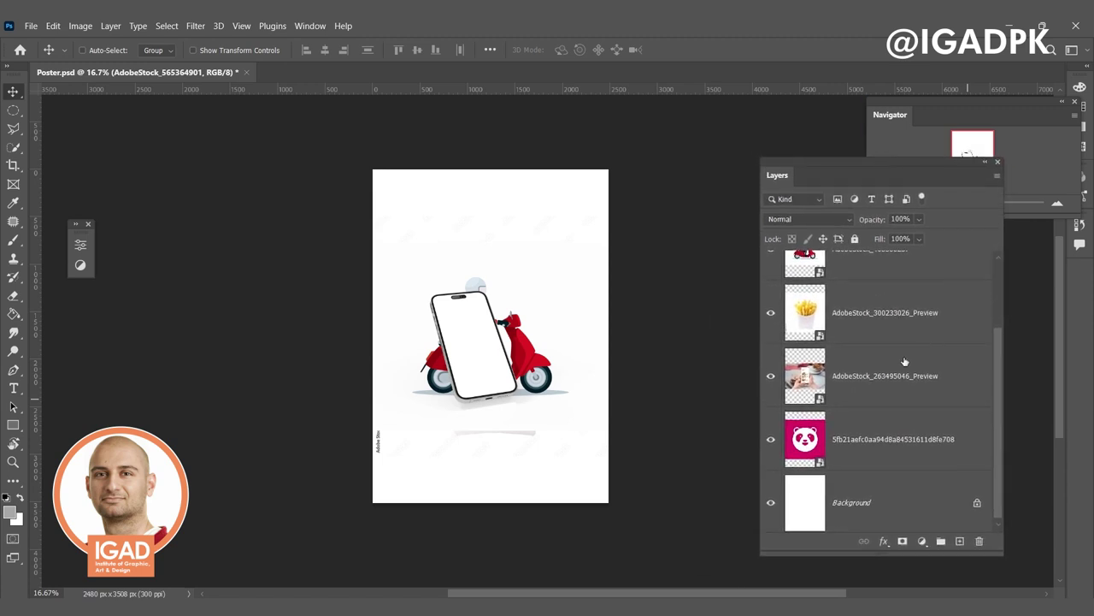
{"action": "scroll", "coordinate": [911, 455], "scroll_direction": "up", "scroll_amount": 2}
{"action": "scroll", "coordinate": [898, 453], "scroll_direction": "down", "scroll_amount": 2}
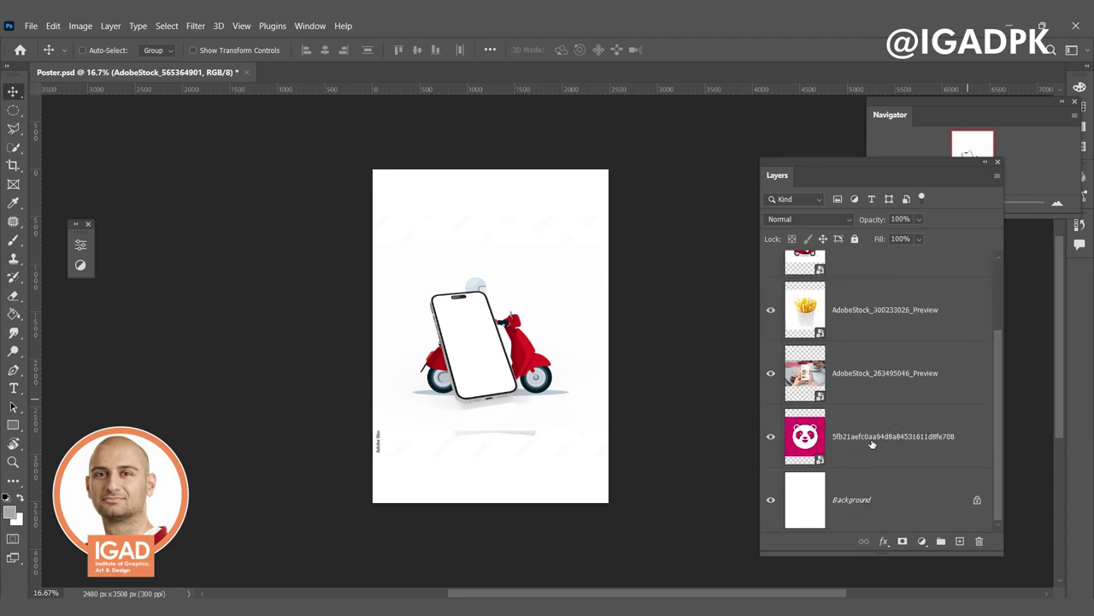
{"action": "scroll", "coordinate": [852, 460], "scroll_direction": "up", "scroll_amount": 2}
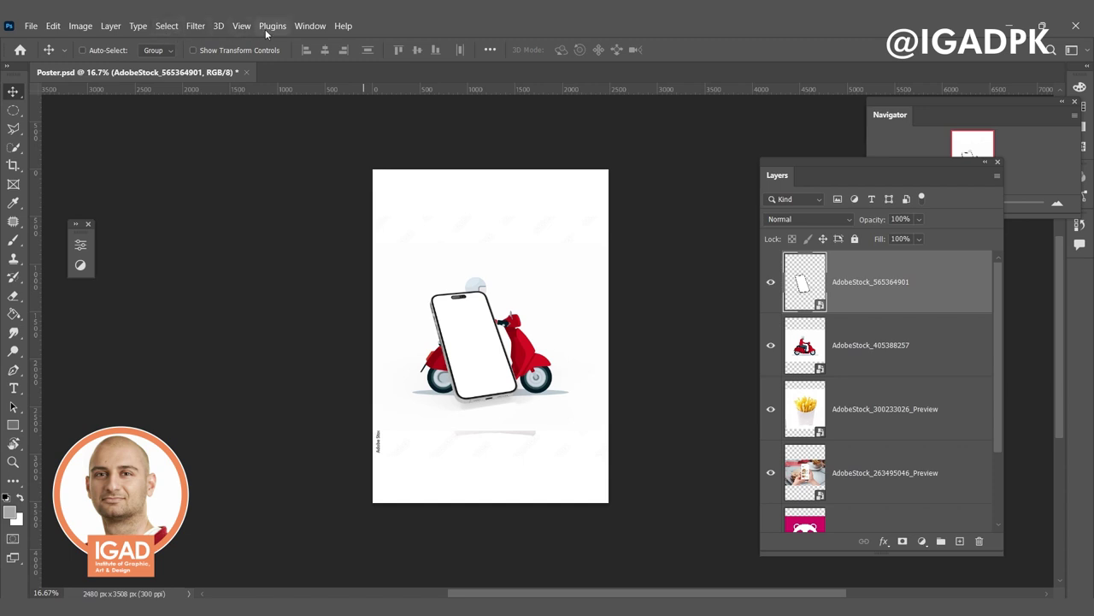
Step: Hide and reshow the Layers panel from the Window menu
{"action": "left_click", "coordinate": [310, 25]}
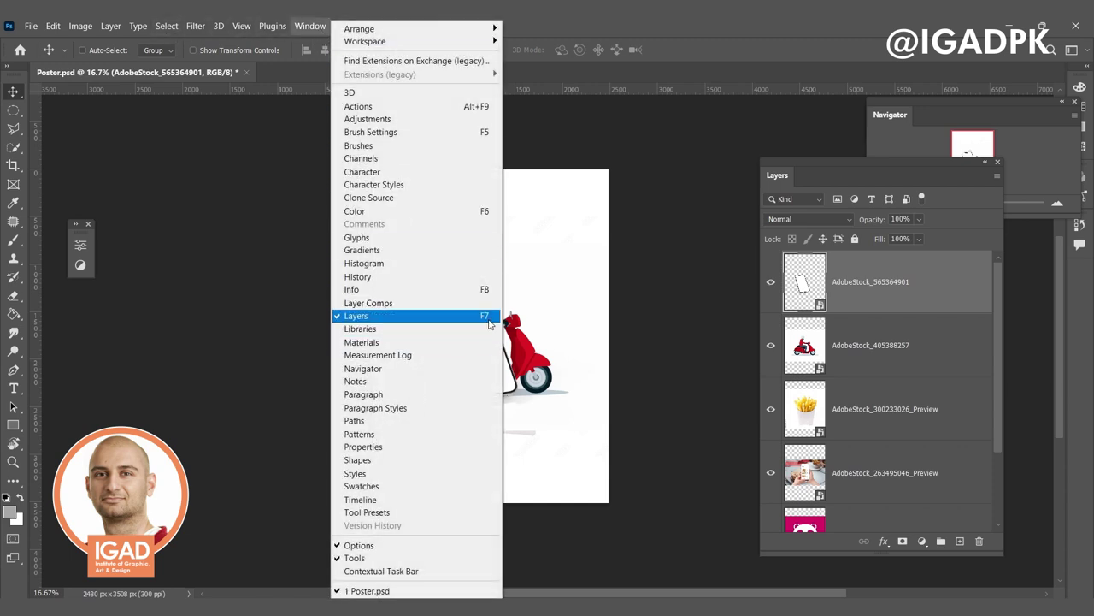
{"action": "left_click", "coordinate": [356, 315]}
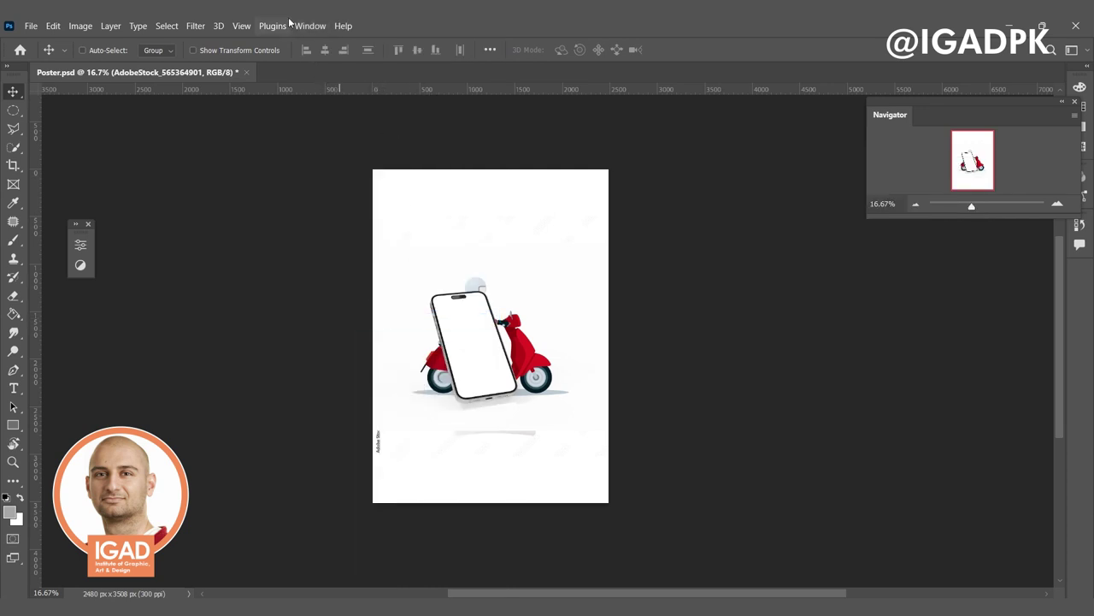
{"action": "left_click", "coordinate": [305, 30]}
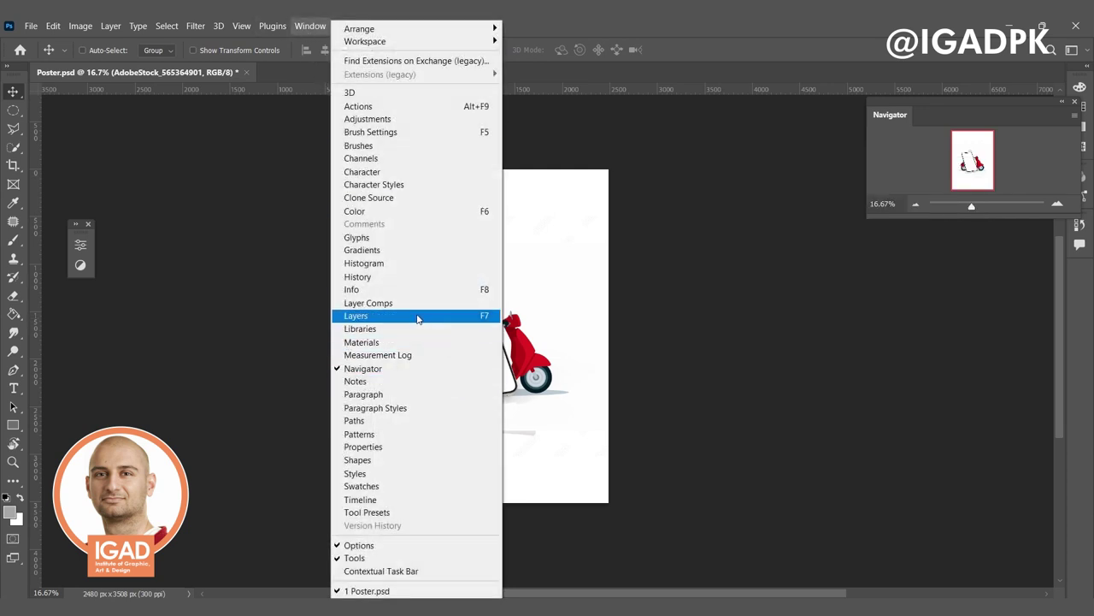
{"action": "left_click", "coordinate": [418, 316]}
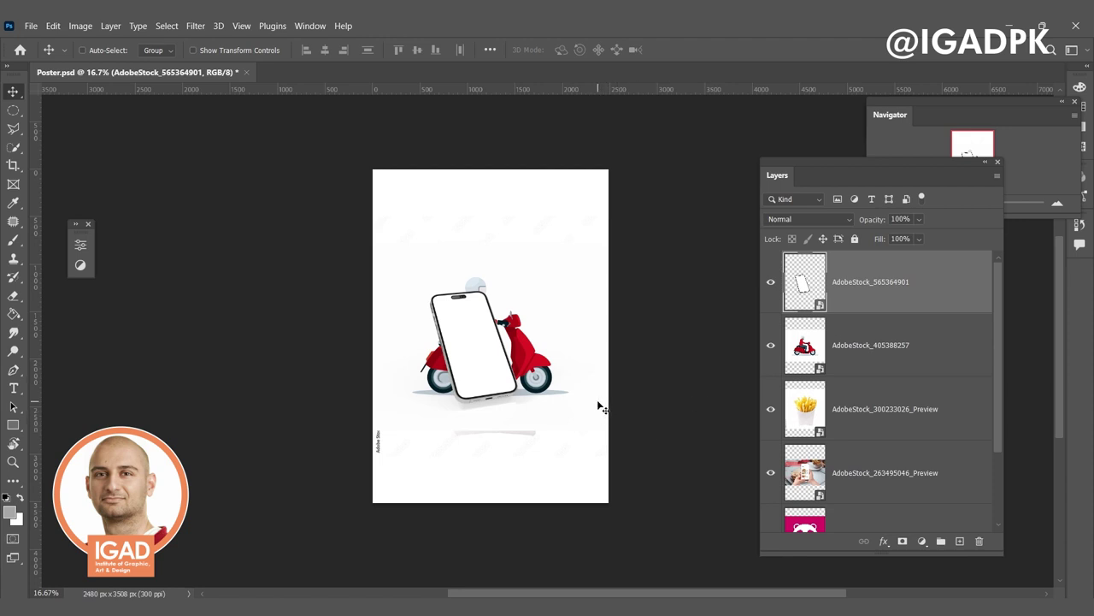
{"action": "scroll", "coordinate": [772, 376], "scroll_direction": "down", "scroll_amount": 3}
{"action": "scroll", "coordinate": [772, 393], "scroll_direction": "up", "scroll_amount": 3}
Step: Hide the preview, fries, scooter and phone layers, and move the panda layer to the top
{"action": "left_click", "coordinate": [767, 469]}
{"action": "left_click", "coordinate": [771, 410]}
{"action": "left_click", "coordinate": [770, 344]}
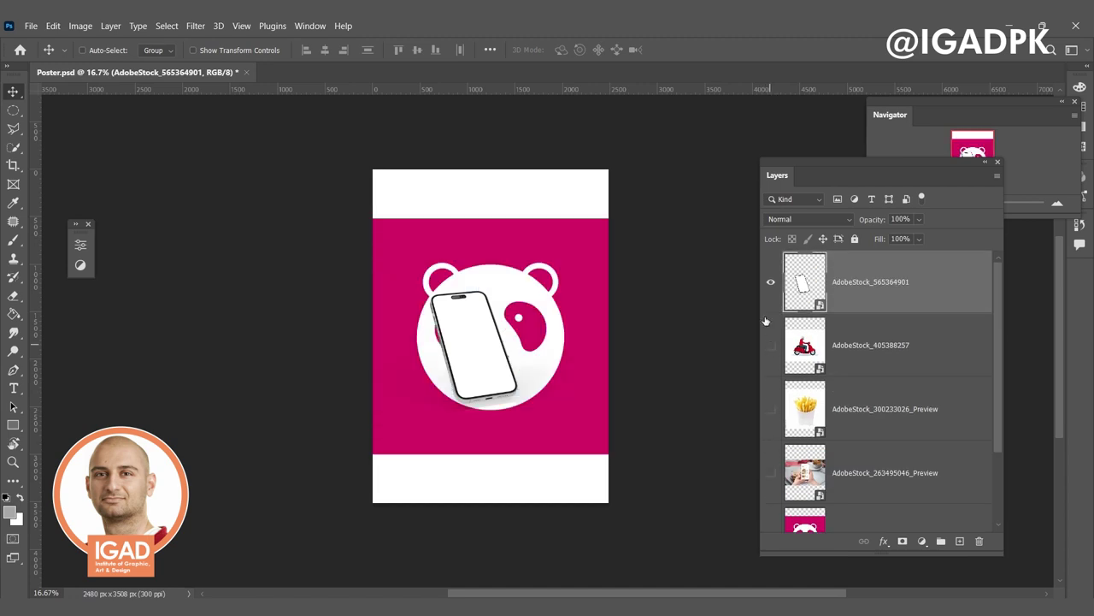
{"action": "left_click", "coordinate": [770, 281]}
{"action": "scroll", "coordinate": [860, 383], "scroll_direction": "down", "scroll_amount": 3}
{"action": "left_click_drag", "start_coordinate": [879, 460], "coordinate": [876, 240]}
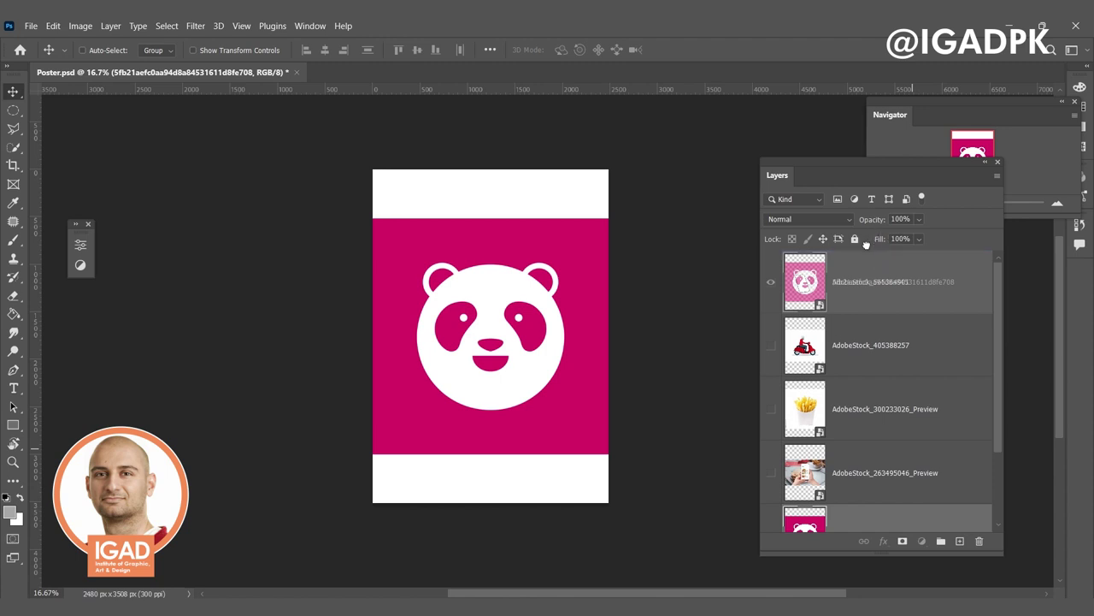
{"action": "left_click_drag", "start_coordinate": [867, 244], "coordinate": [862, 249]}
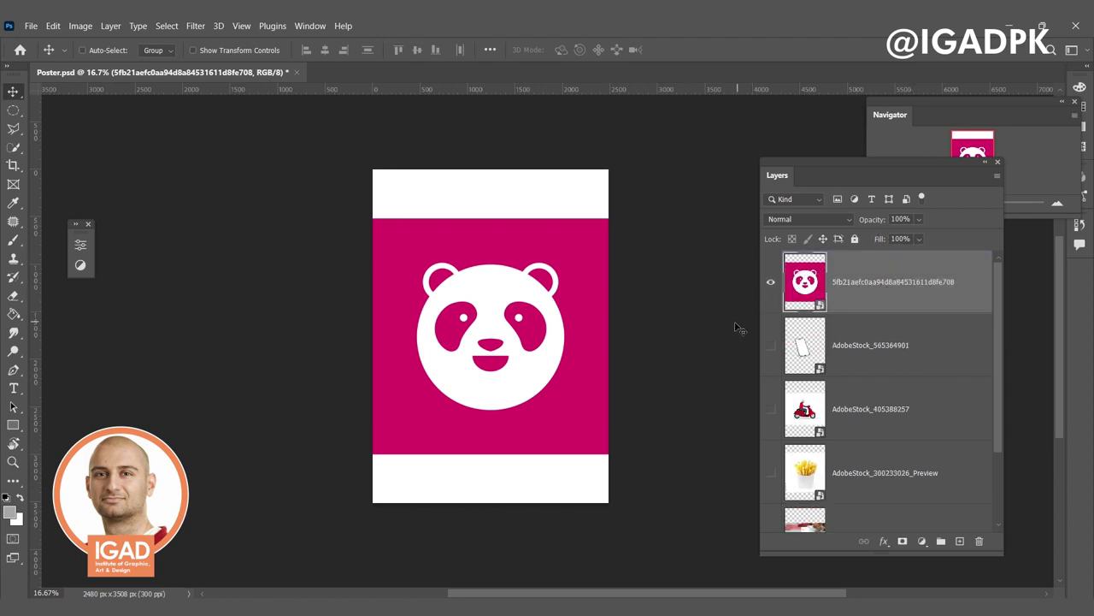
{"action": "key", "text": "ctrl+t"}
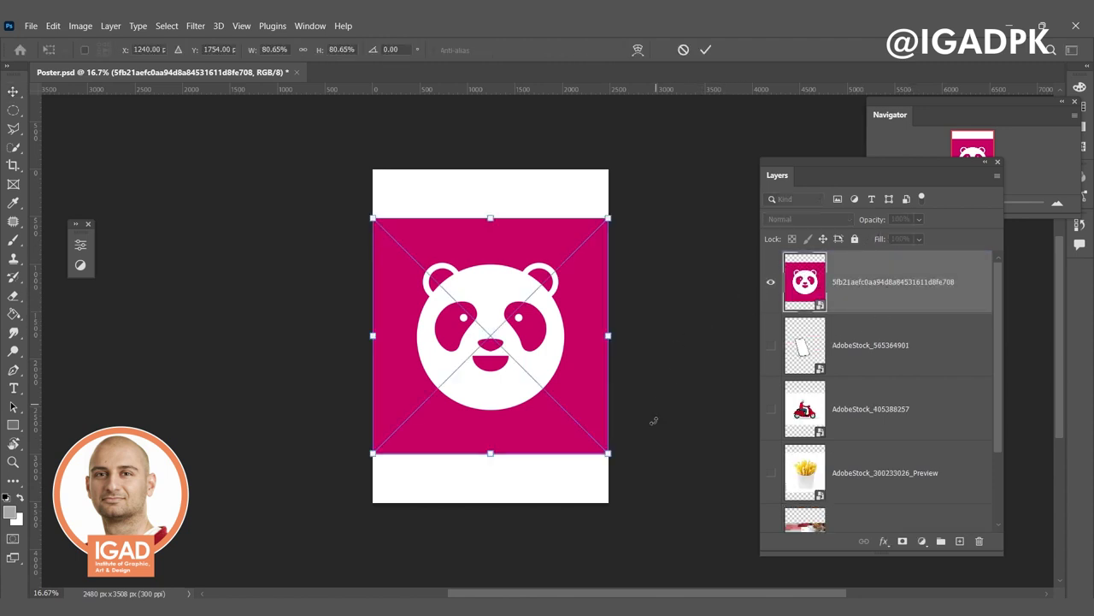
Step: Scale the panda logo down to about 19% and nudge it toward the top centre
{"action": "mouse_move", "coordinate": [609, 454]}
{"action": "left_mouse_down"}
{"action": "mouse_move", "coordinate": [430, 292]}
{"action": "mouse_move", "coordinate": [428, 272]}
{"action": "mouse_move", "coordinate": [511, 247]}
{"action": "mouse_move", "coordinate": [482, 290]}
{"action": "mouse_move", "coordinate": [491, 271]}
{"action": "mouse_move", "coordinate": [639, 365]}
{"action": "mouse_move", "coordinate": [610, 293]}
{"action": "mouse_move", "coordinate": [552, 259]}
{"action": "mouse_move", "coordinate": [647, 367]}
{"action": "mouse_move", "coordinate": [601, 332]}
{"action": "mouse_move", "coordinate": [577, 276]}
{"action": "mouse_move", "coordinate": [576, 398]}
{"action": "mouse_move", "coordinate": [631, 334]}
{"action": "mouse_move", "coordinate": [616, 372]}
{"action": "mouse_move", "coordinate": [494, 221]}
{"action": "left_mouse_up"}
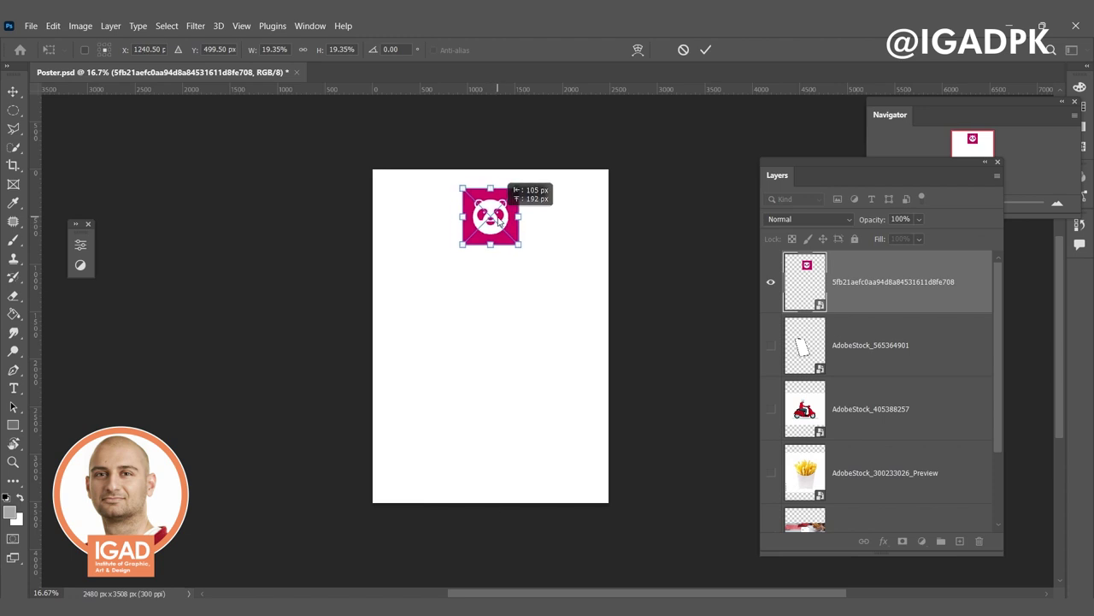
{"action": "key", "text": "Return"}
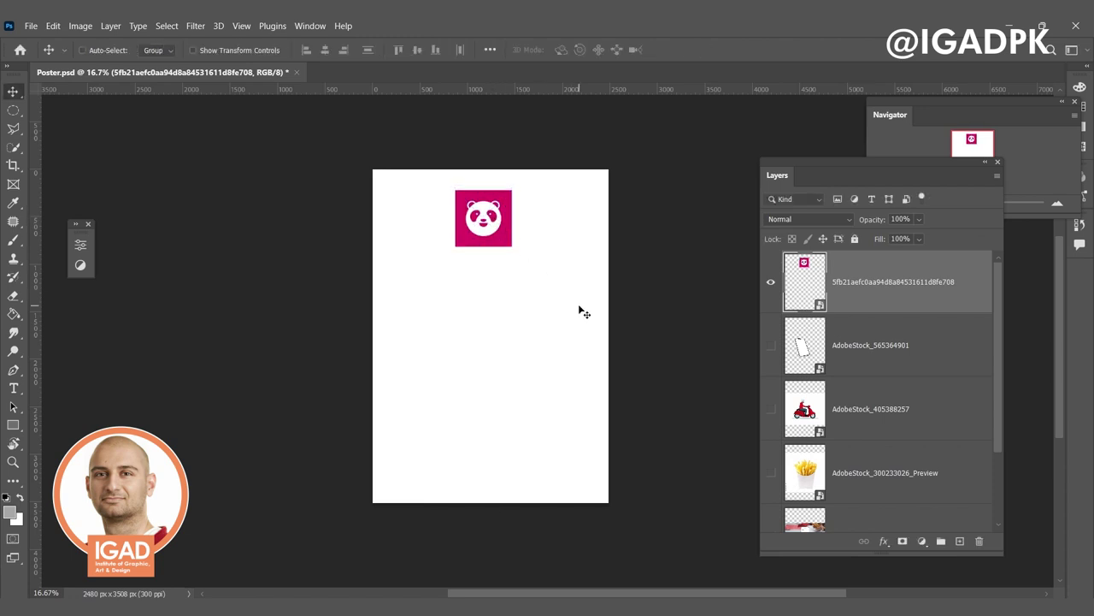
{"action": "left_click_drag", "start_coordinate": [469, 222], "coordinate": [471, 233]}
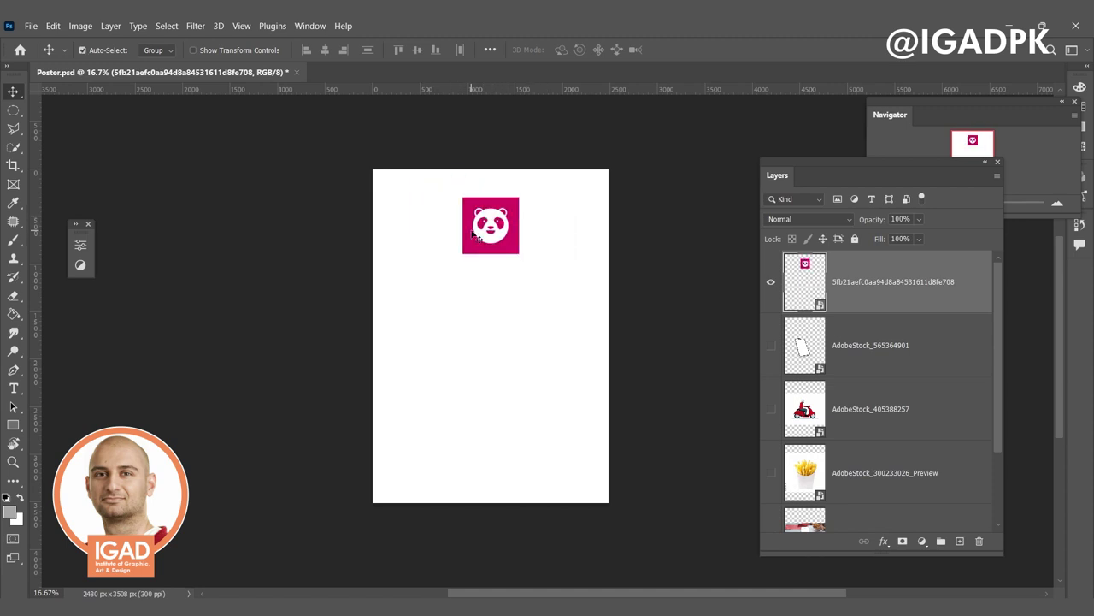
{"action": "key", "text": "ctrl+r"}
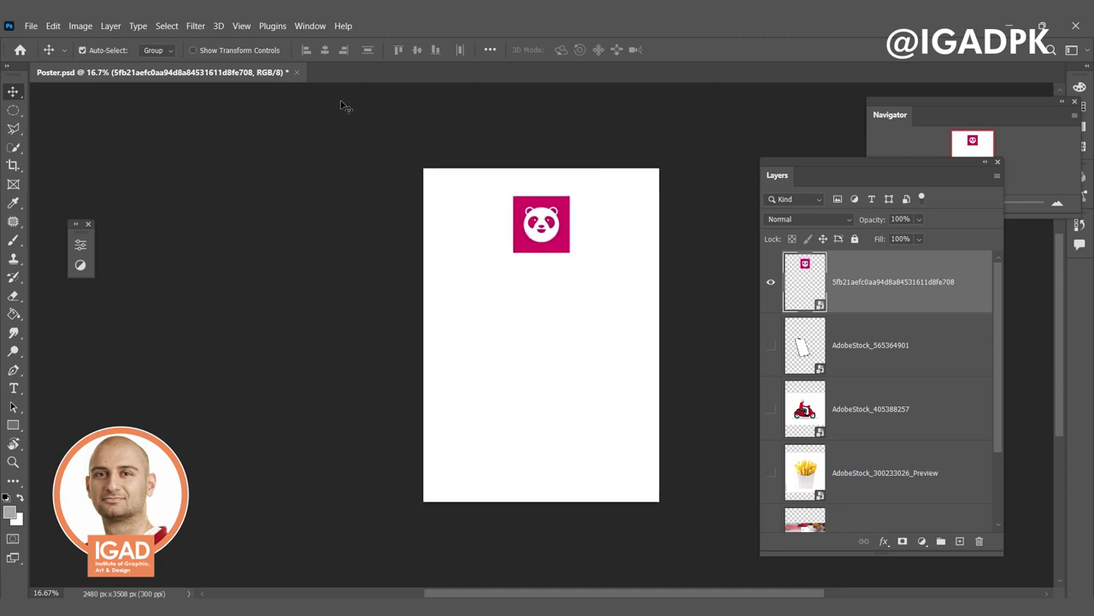
Step: Toggle the rulers and move the panda logo lower on the page
{"action": "key", "text": "ctrl+r"}
{"action": "key", "text": "ctrl+r"}
{"action": "key", "text": "ctrl+r"}
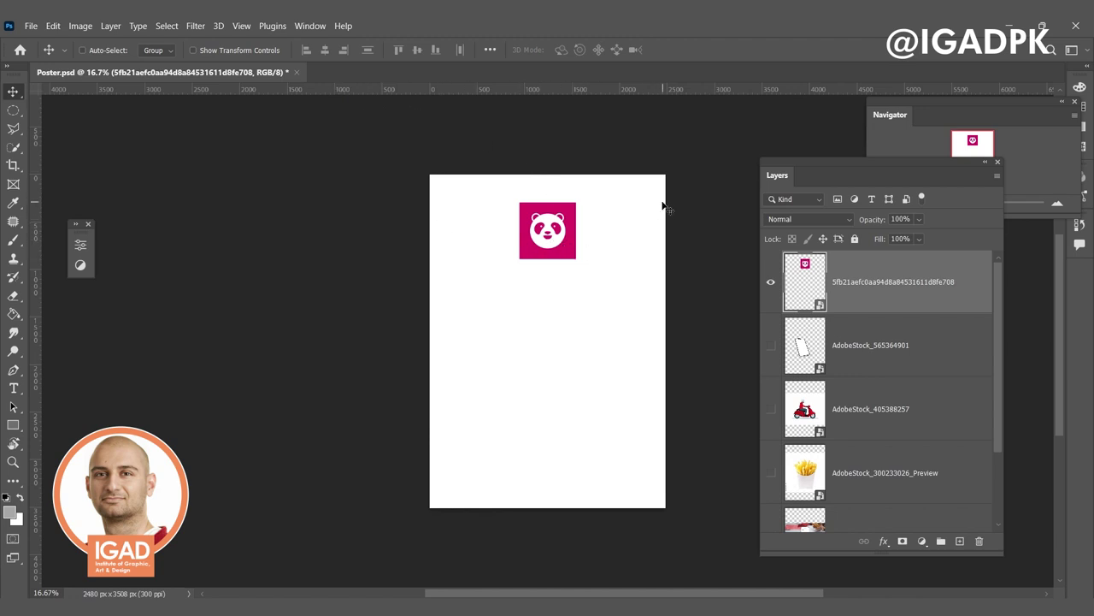
{"action": "left_click_drag", "start_coordinate": [576, 231], "coordinate": [567, 242]}
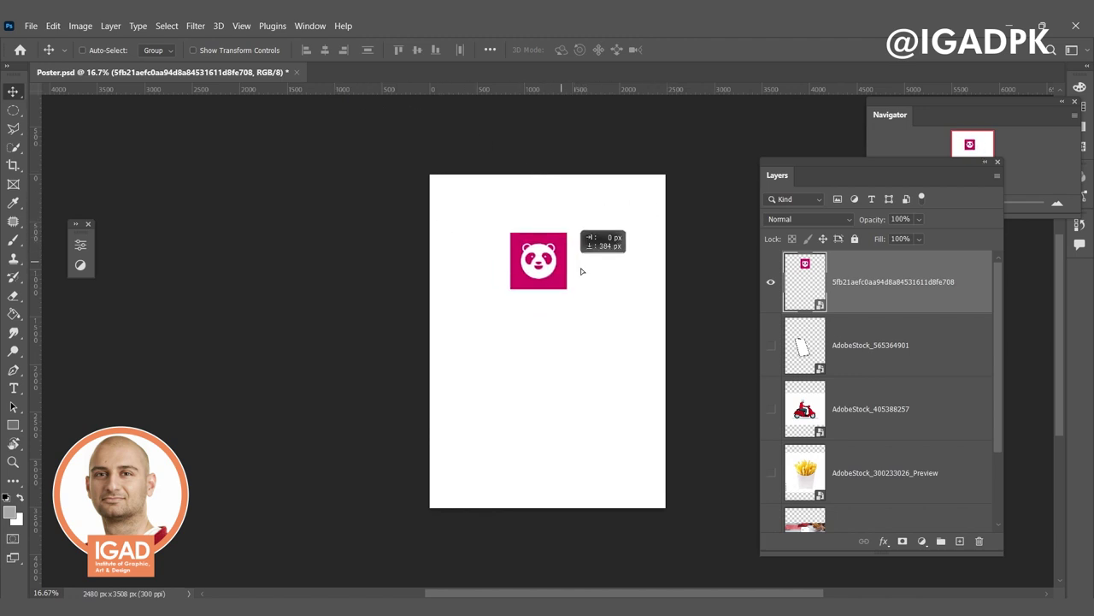
{"action": "left_click_drag", "start_coordinate": [568, 241], "coordinate": [557, 276]}
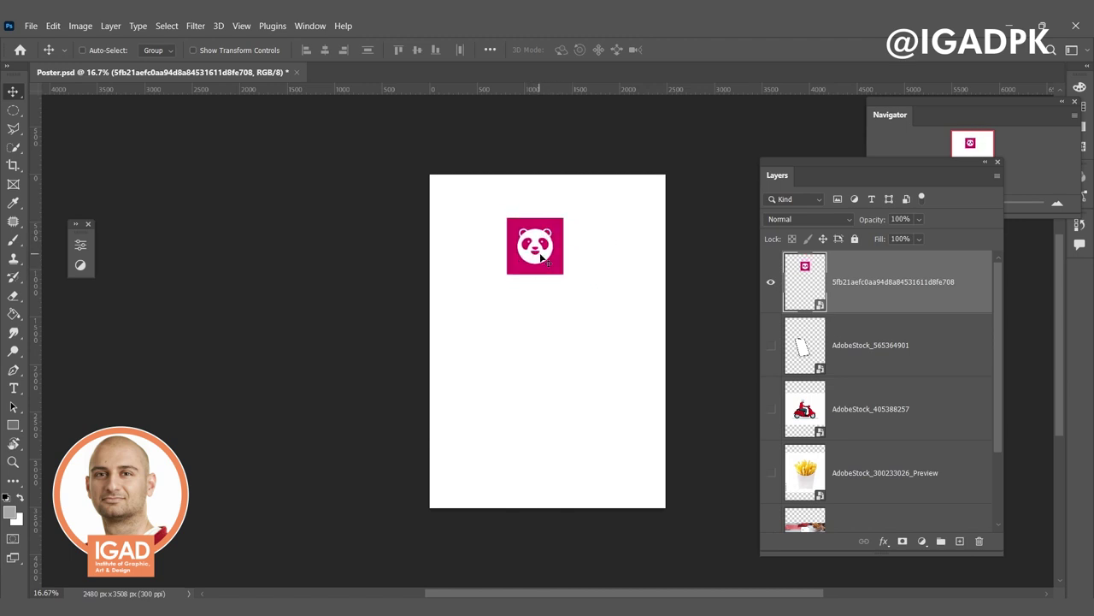
{"action": "mouse_move", "coordinate": [556, 275]}
{"action": "left_mouse_down"}
{"action": "mouse_move", "coordinate": [569, 273]}
{"action": "mouse_move", "coordinate": [560, 266]}
{"action": "left_mouse_up"}
Step: Centre the panda logo horizontally and vertically on the page, then deselect
{"action": "key", "text": "ctrl+a"}
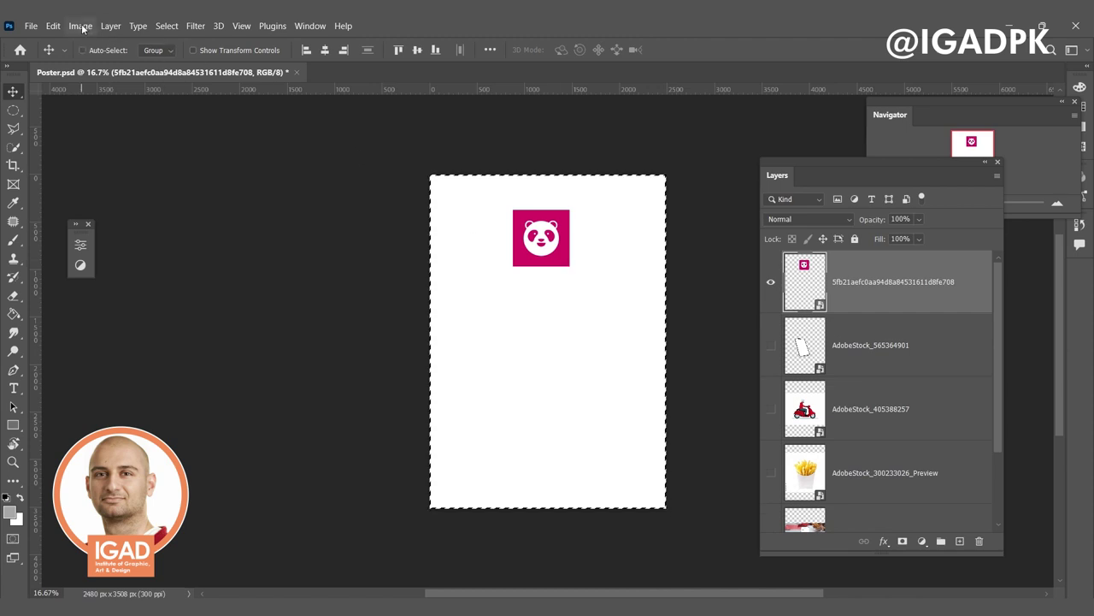
{"action": "left_click", "coordinate": [166, 25]}
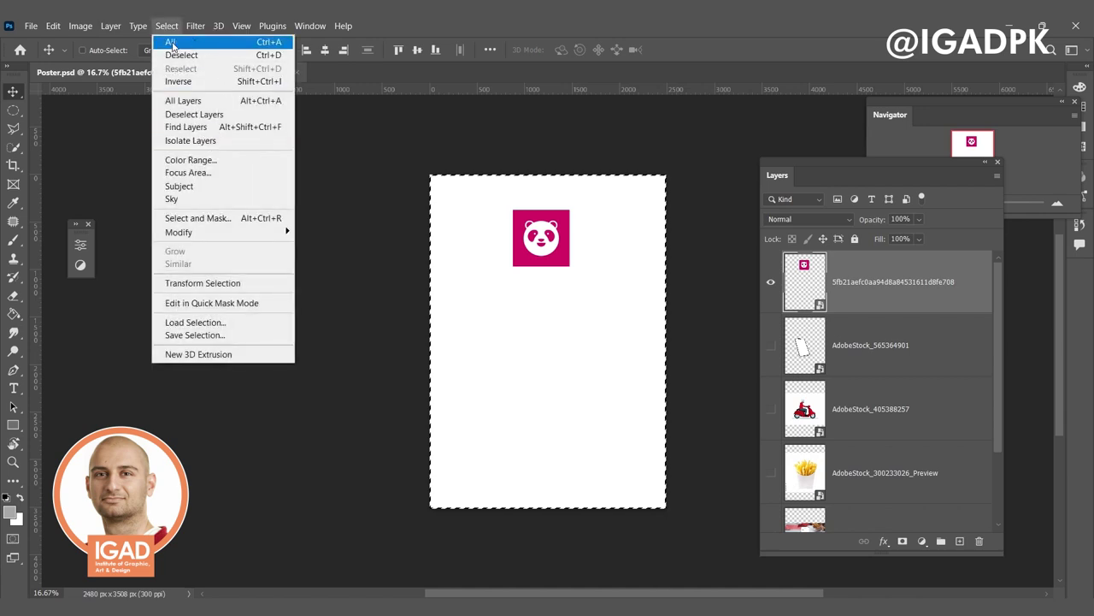
{"action": "left_click", "coordinate": [272, 42]}
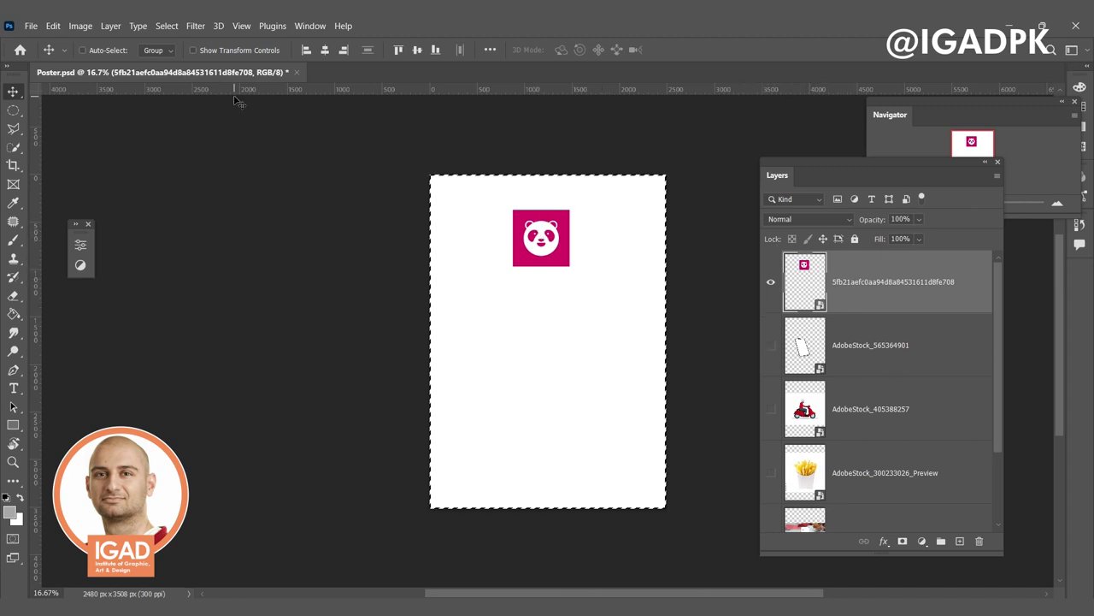
{"action": "left_click", "coordinate": [327, 51]}
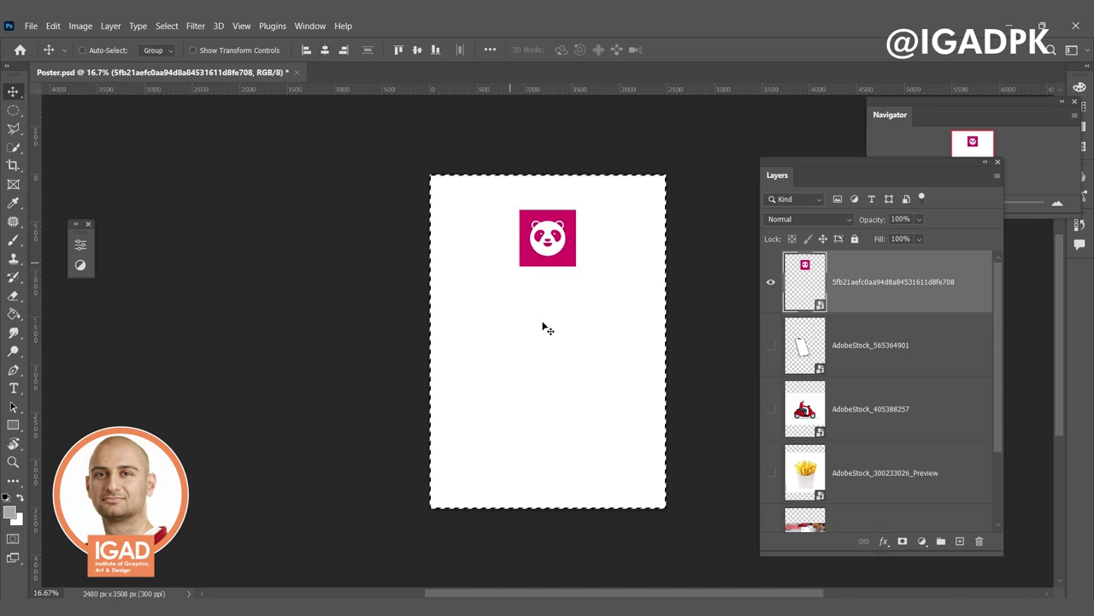
{"action": "left_click", "coordinate": [417, 50]}
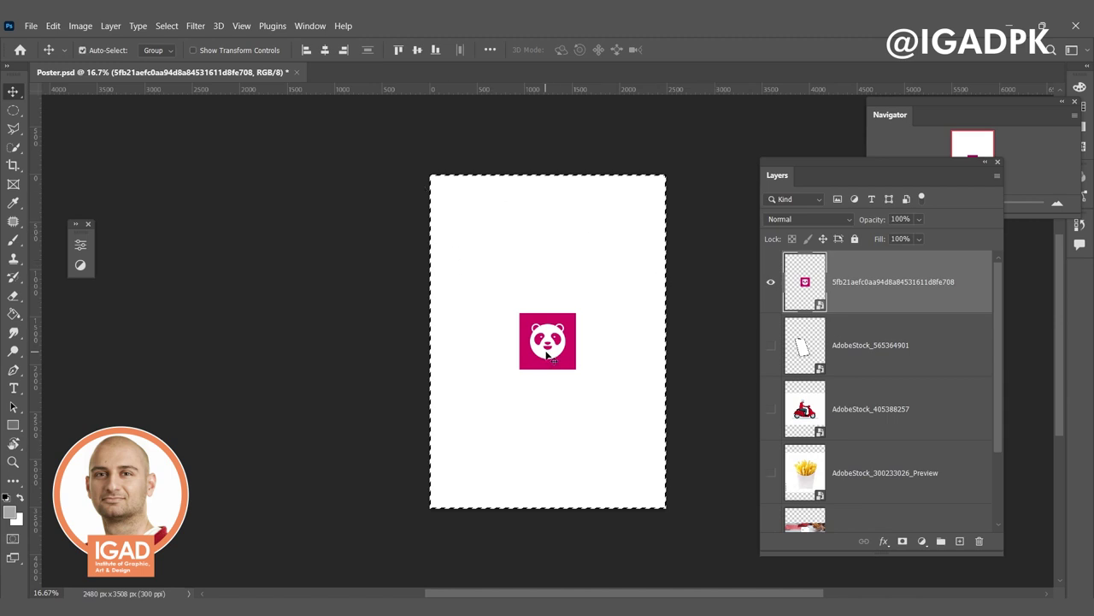
{"action": "key", "text": "ctrl"}
{"action": "key", "text": "ctrl+d"}
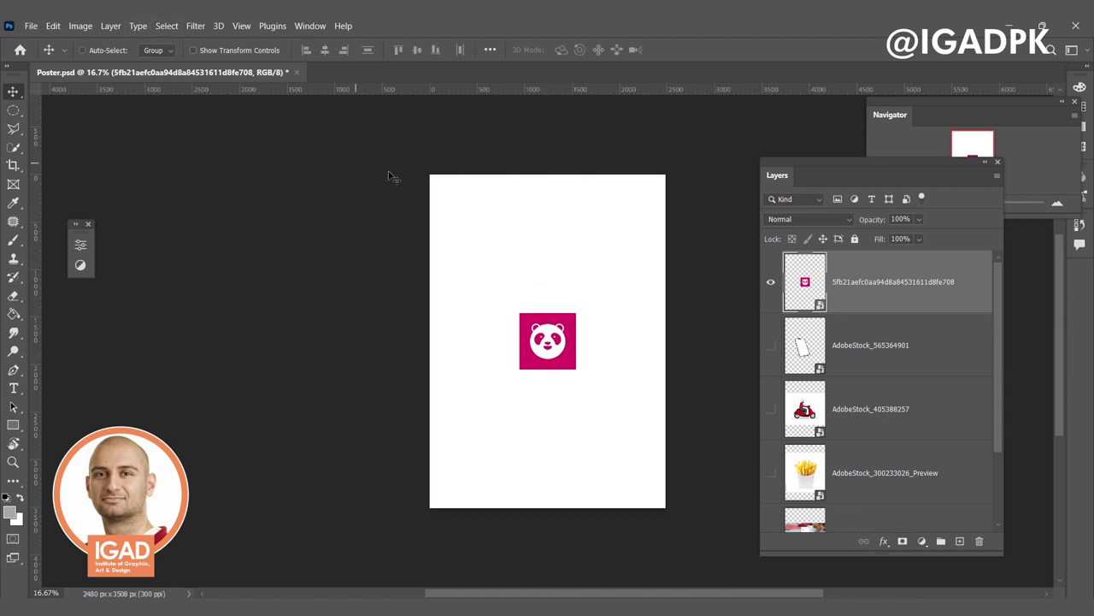
{"action": "left_click", "coordinate": [168, 27]}
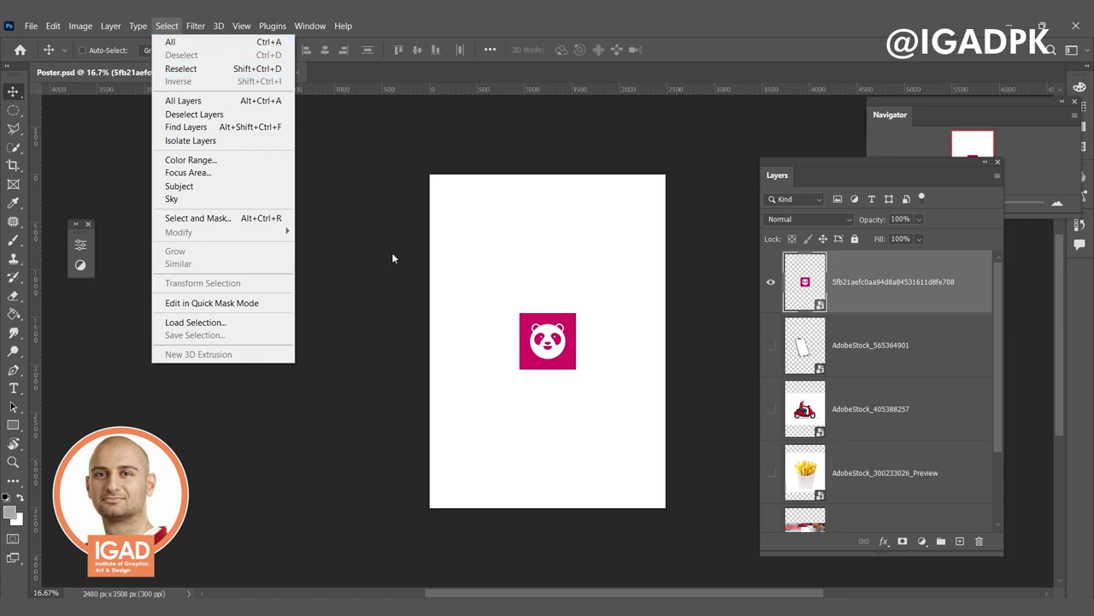
Step: Raise the panda logo near the top centre and add an empty Layer 1 beneath it
{"action": "left_click", "coordinate": [526, 286]}
{"action": "right_click", "coordinate": [555, 329]}
{"action": "left_click", "coordinate": [566, 336]}
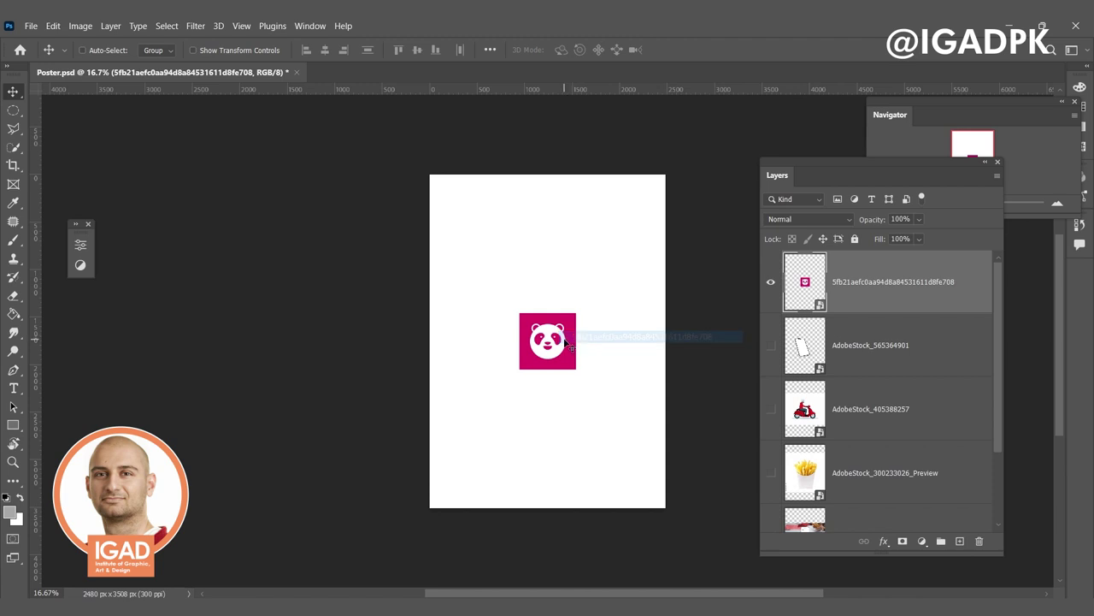
{"action": "left_click_drag", "start_coordinate": [554, 342], "coordinate": [549, 239]}
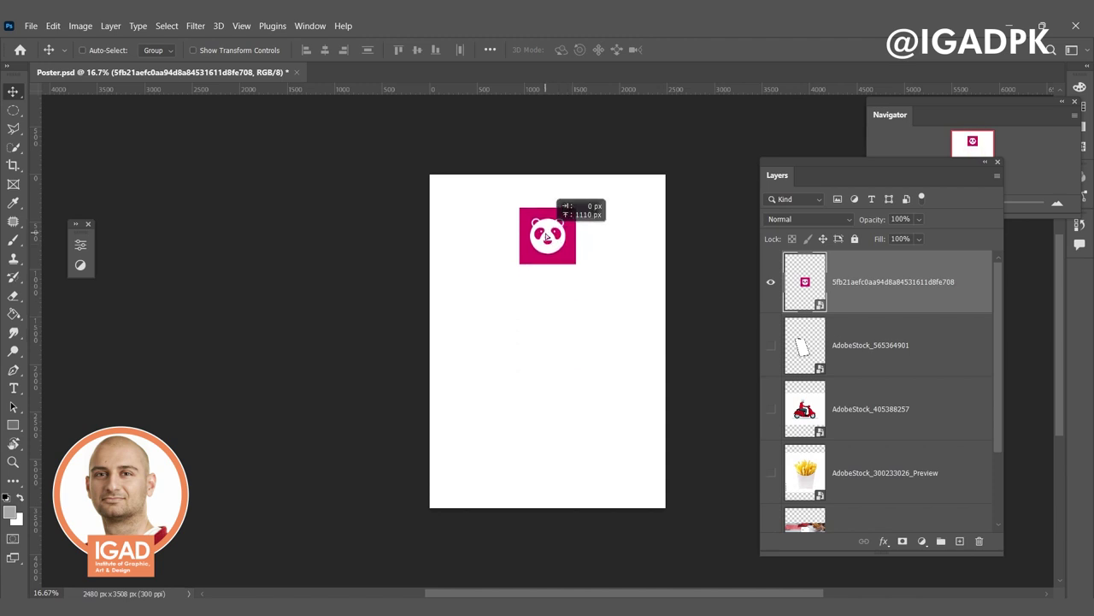
{"action": "left_click_drag", "start_coordinate": [548, 240], "coordinate": [548, 236]}
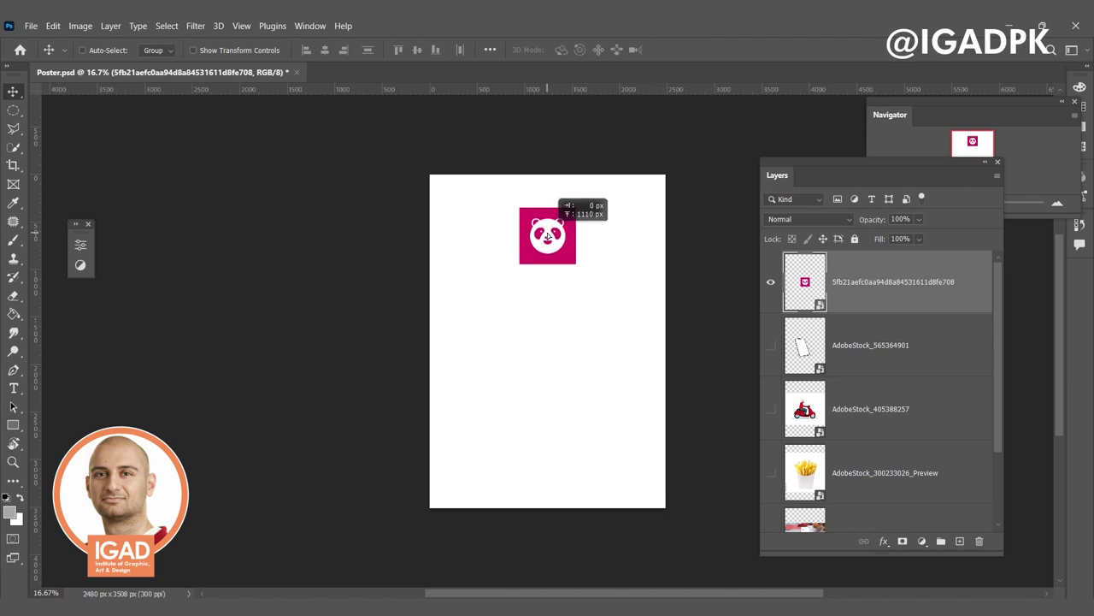
{"action": "left_click_drag", "start_coordinate": [548, 236], "coordinate": [547, 233]}
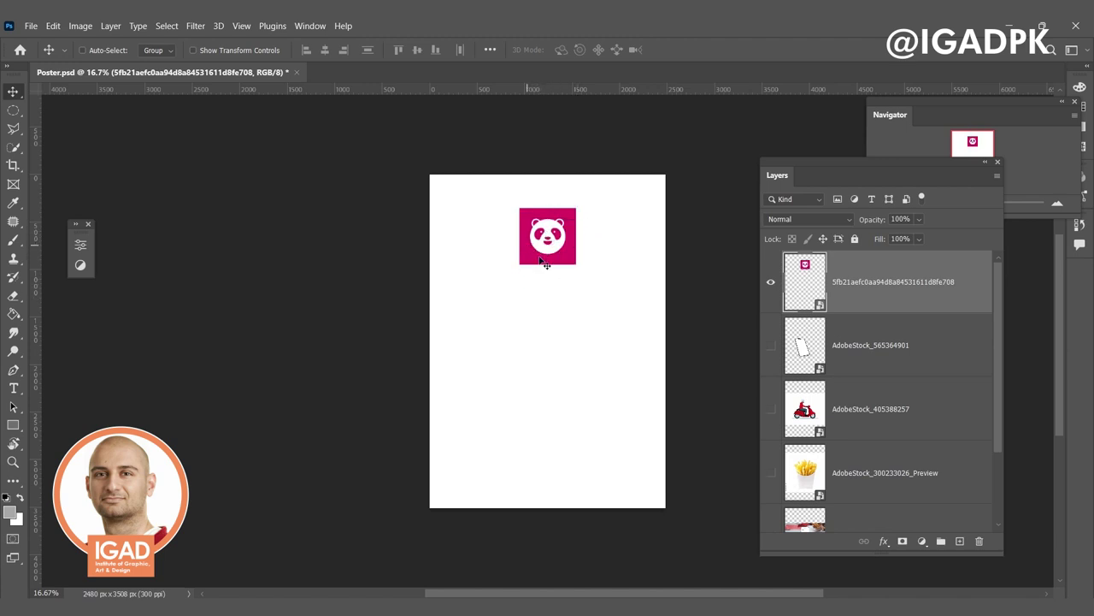
{"action": "left_click", "coordinate": [959, 541]}
{"action": "left_click_drag", "start_coordinate": [875, 293], "coordinate": [892, 371]}
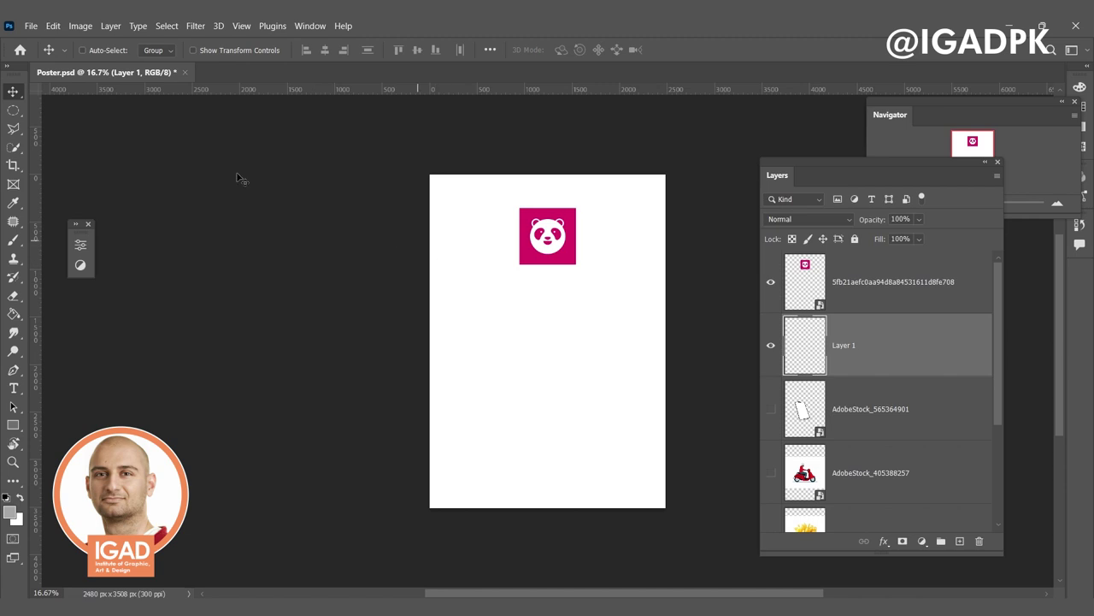
Step: Sample the logo's magenta and paint-bucket fill Layer 1 across the page
{"action": "left_click", "coordinate": [13, 206]}
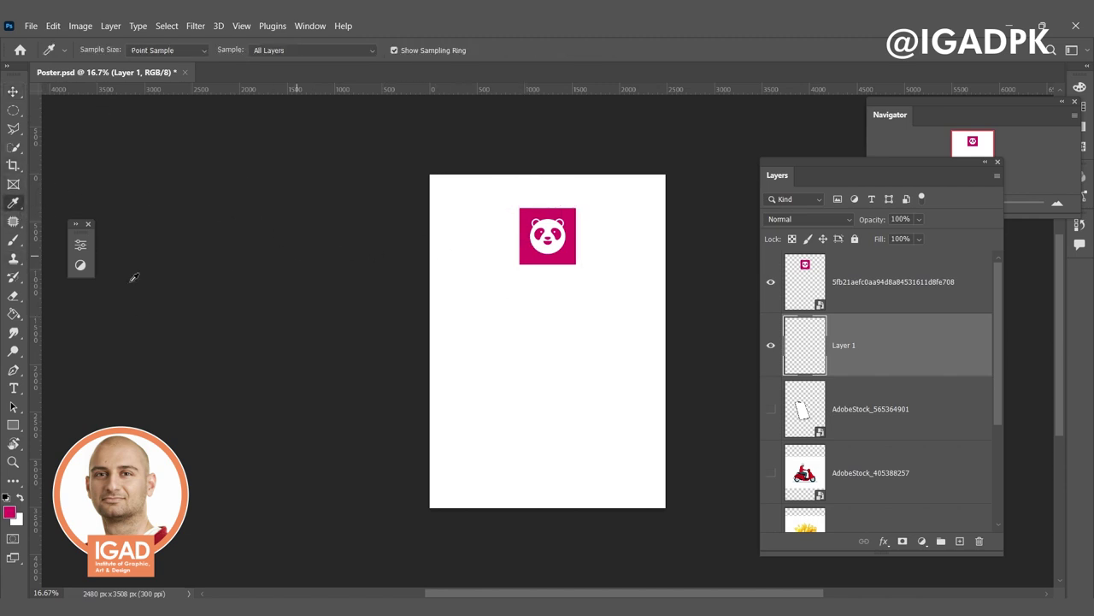
{"action": "left_click", "coordinate": [13, 314]}
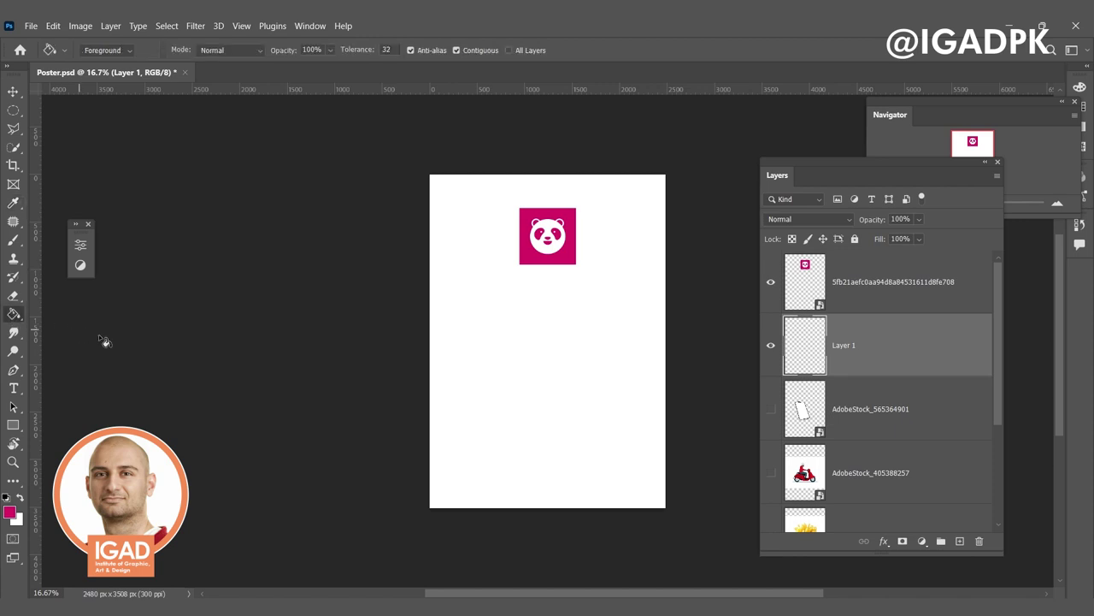
{"action": "left_click", "coordinate": [506, 339]}
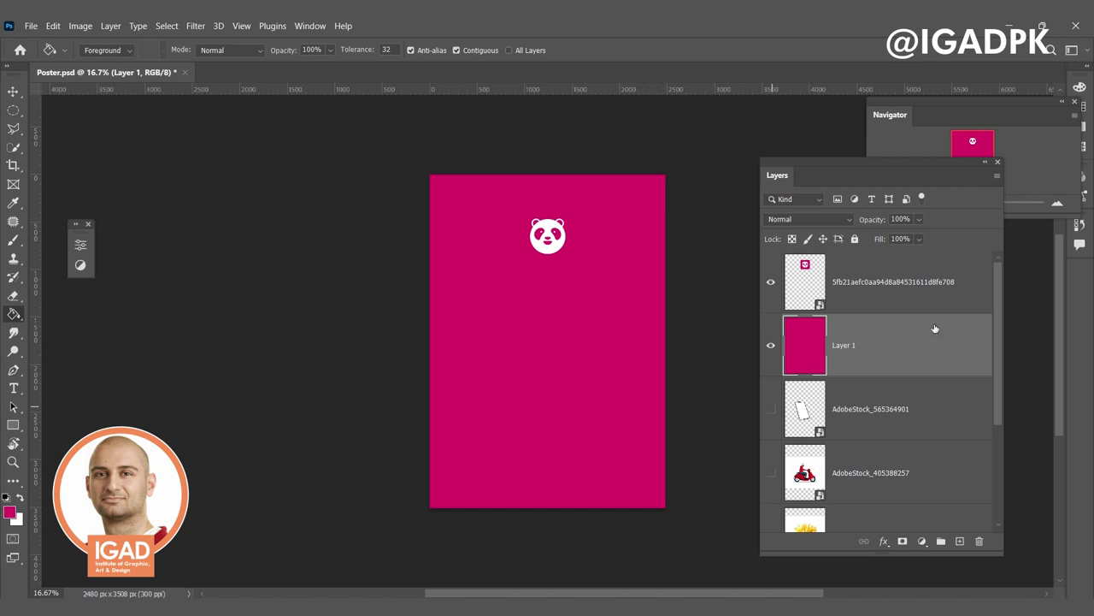
{"action": "left_click", "coordinate": [997, 176]}
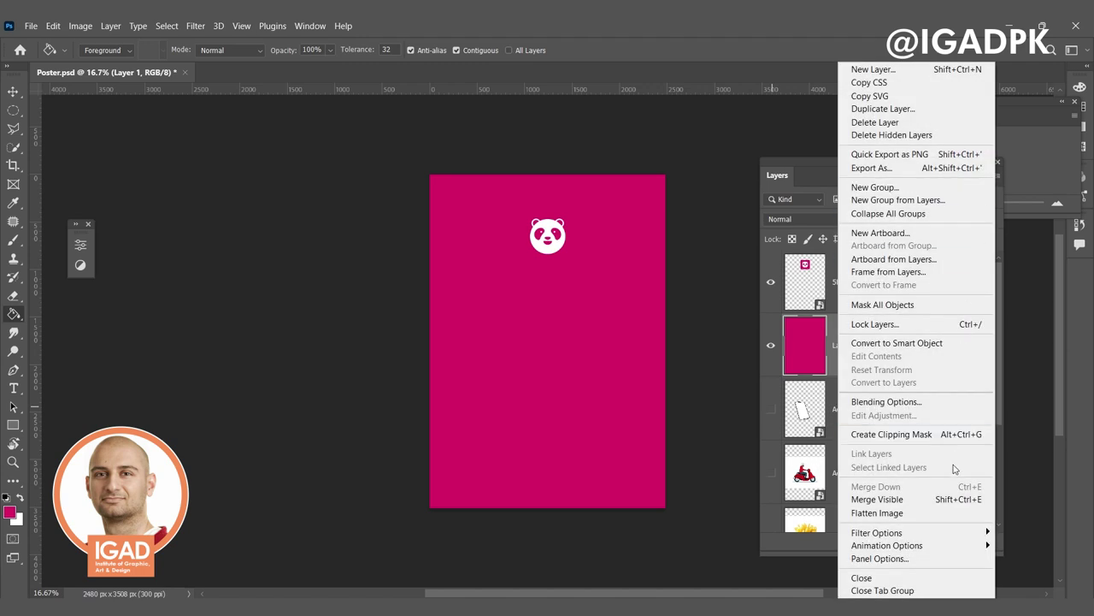
{"action": "left_click", "coordinate": [880, 558]}
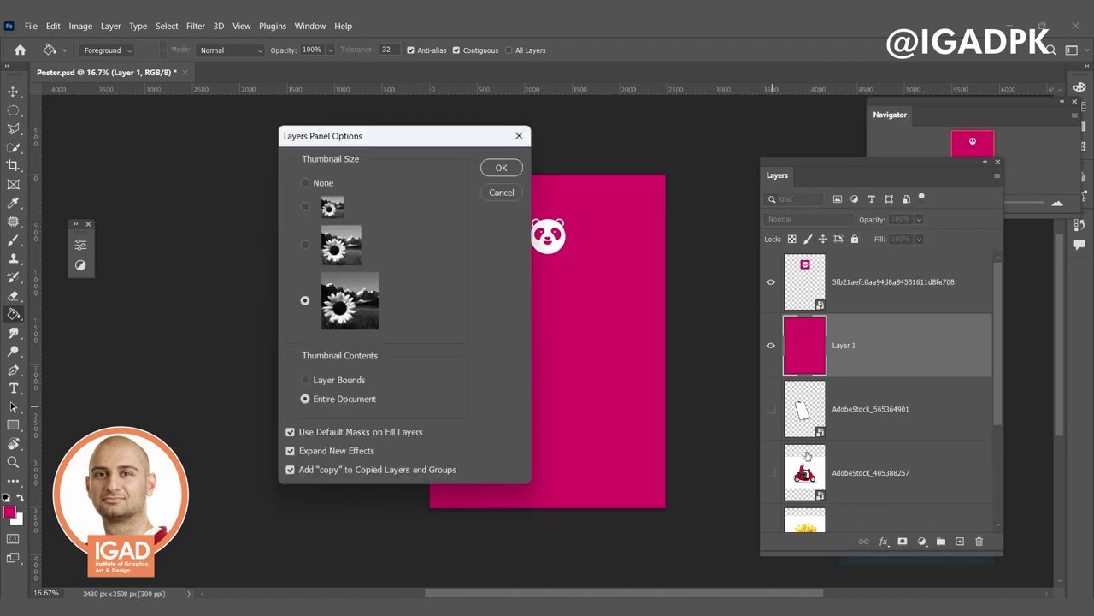
{"action": "left_click", "coordinate": [305, 207]}
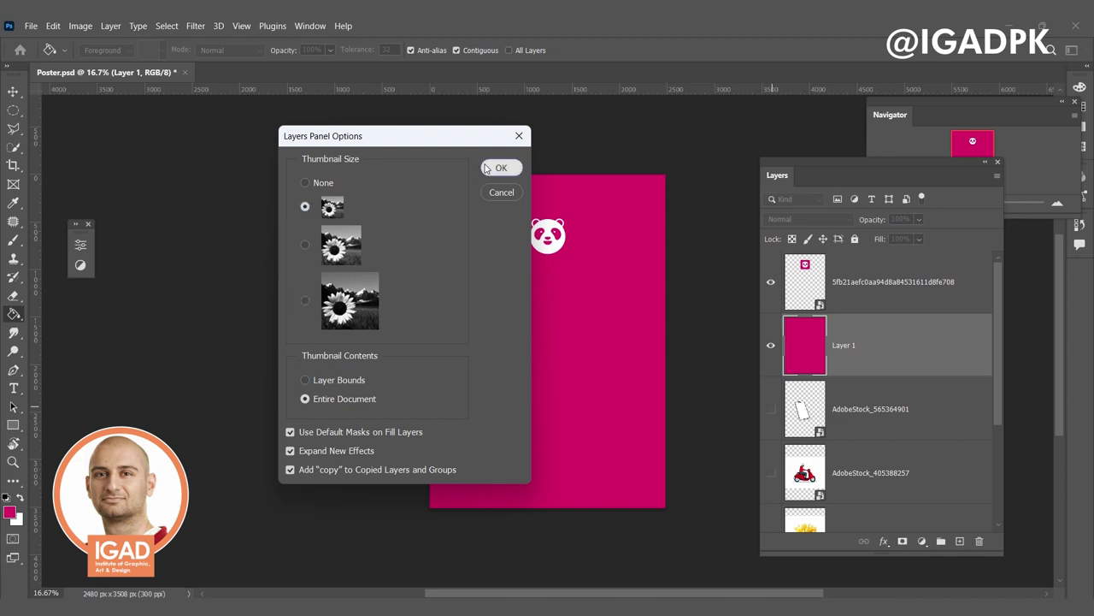
{"action": "left_click", "coordinate": [490, 169]}
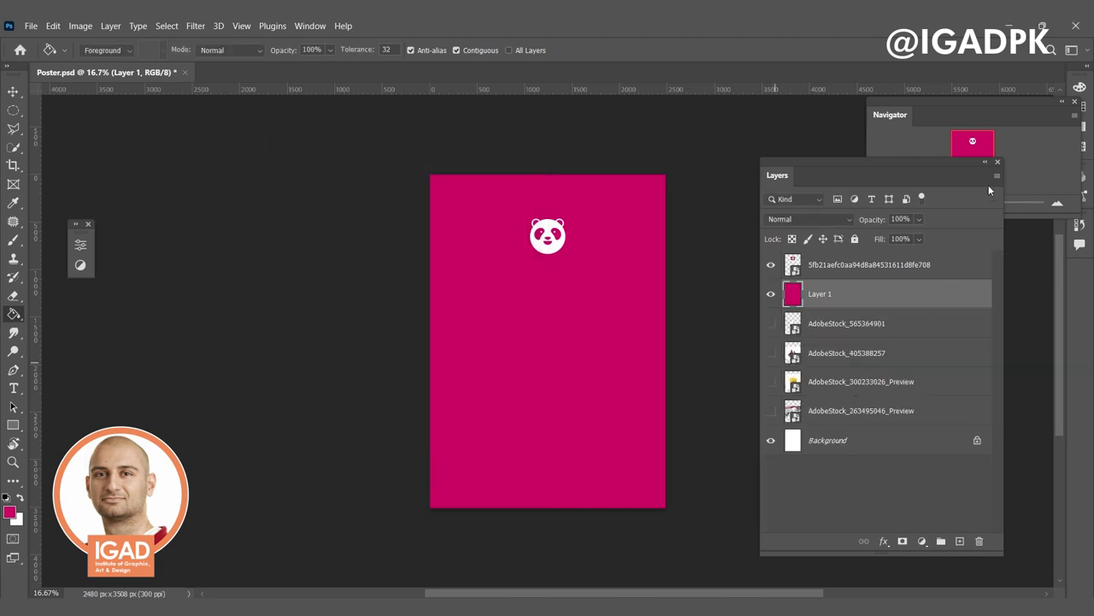
{"action": "left_click", "coordinate": [997, 175]}
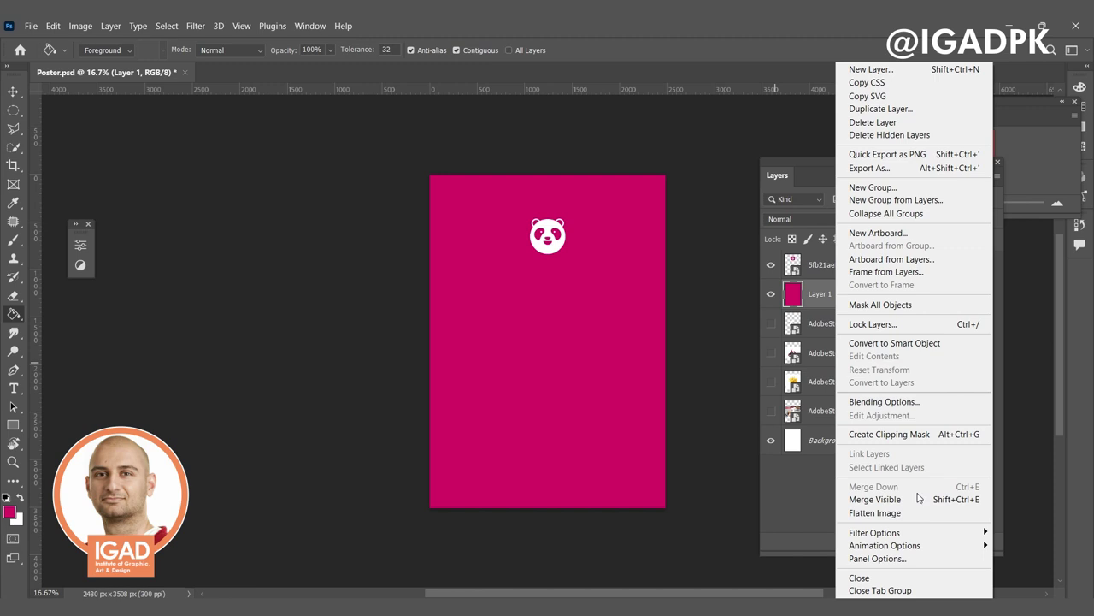
{"action": "left_click", "coordinate": [890, 558]}
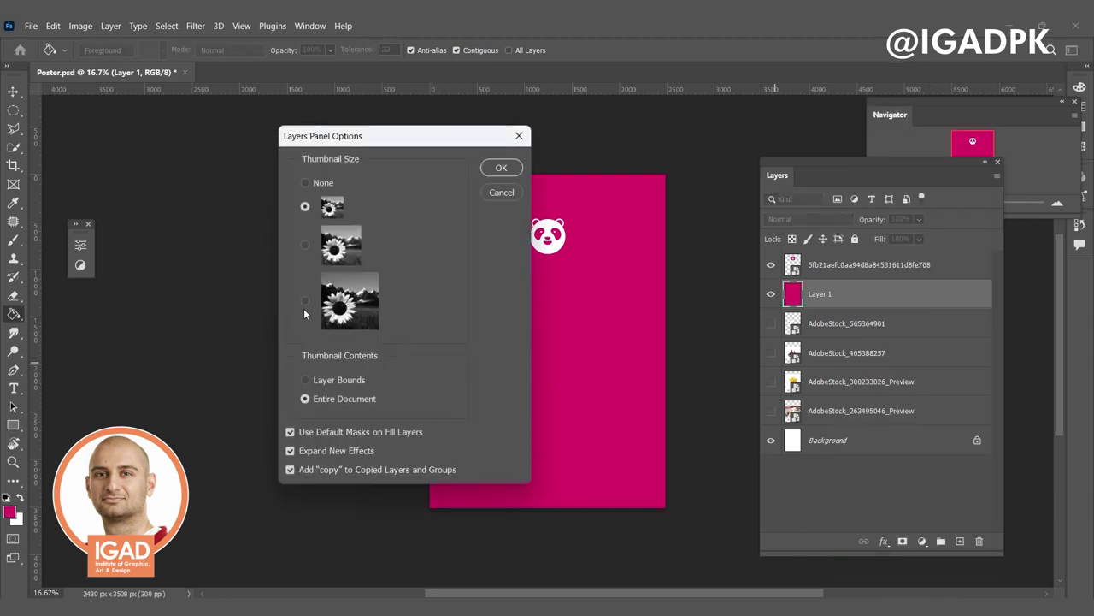
{"action": "left_click", "coordinate": [502, 168]}
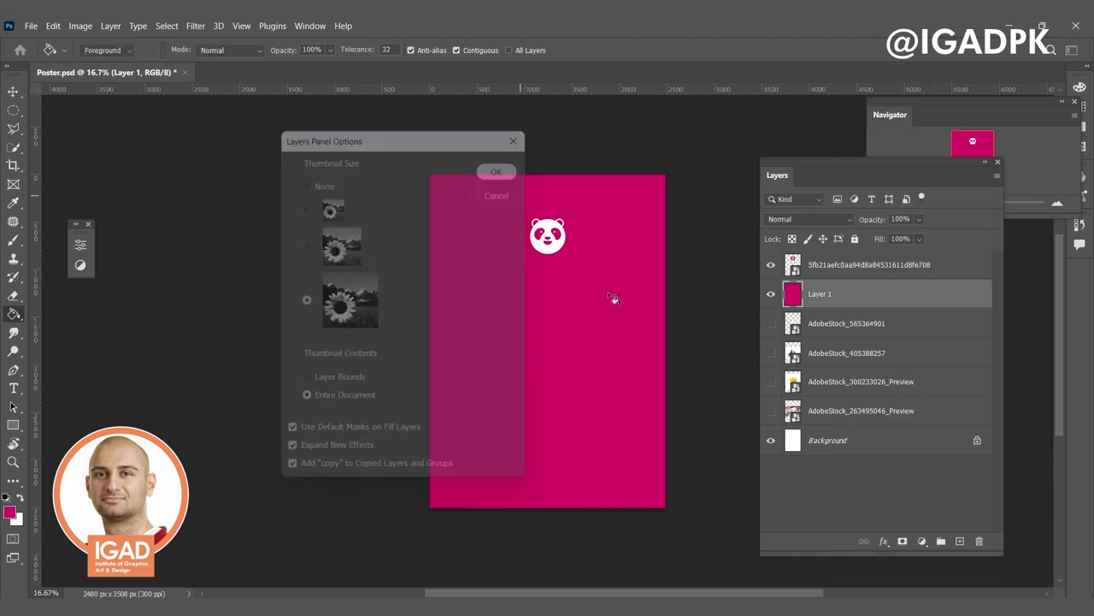
{"action": "left_click", "coordinate": [599, 286], "text": "ctrl"}
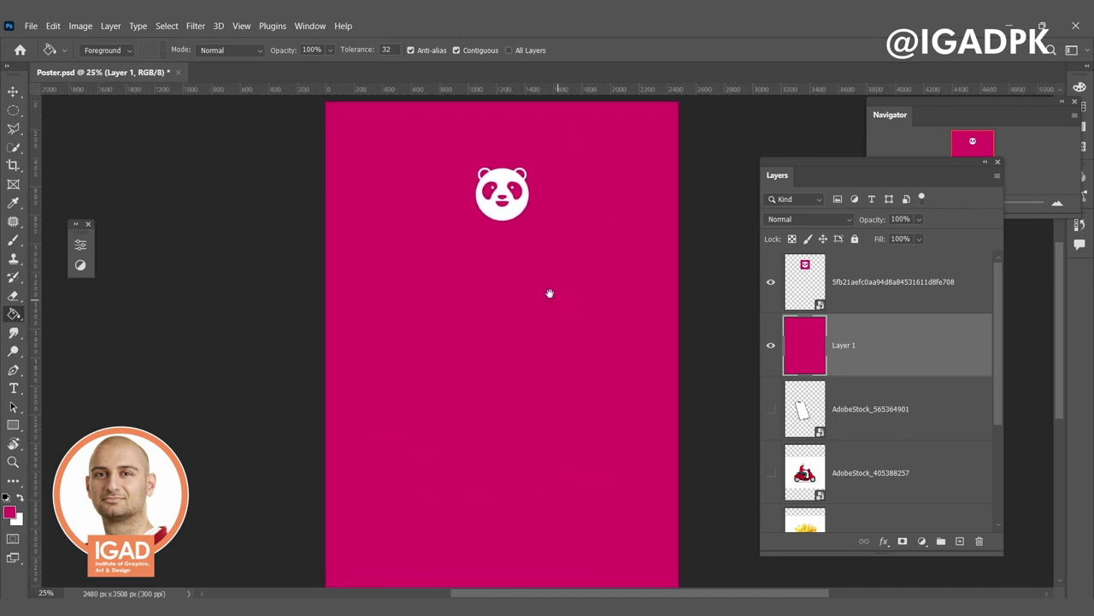
Step: Pan around the enlarged poster and drag the phone mockup layer above Layer 1
{"action": "left_click_drag", "start_coordinate": [550, 295], "coordinate": [525, 286]}
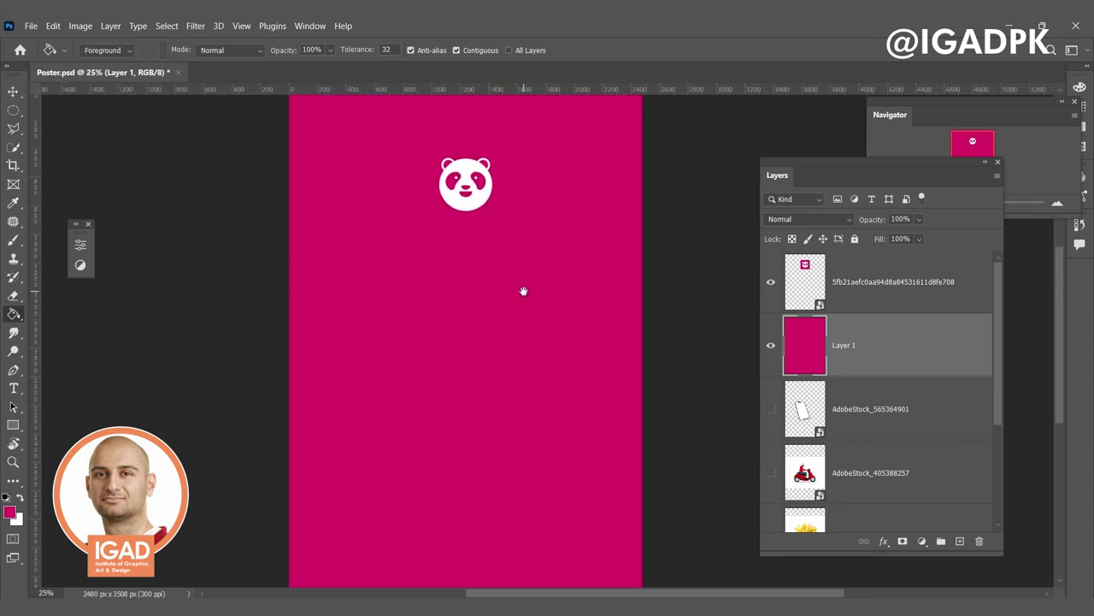
{"action": "left_click_drag", "start_coordinate": [527, 289], "coordinate": [524, 301]}
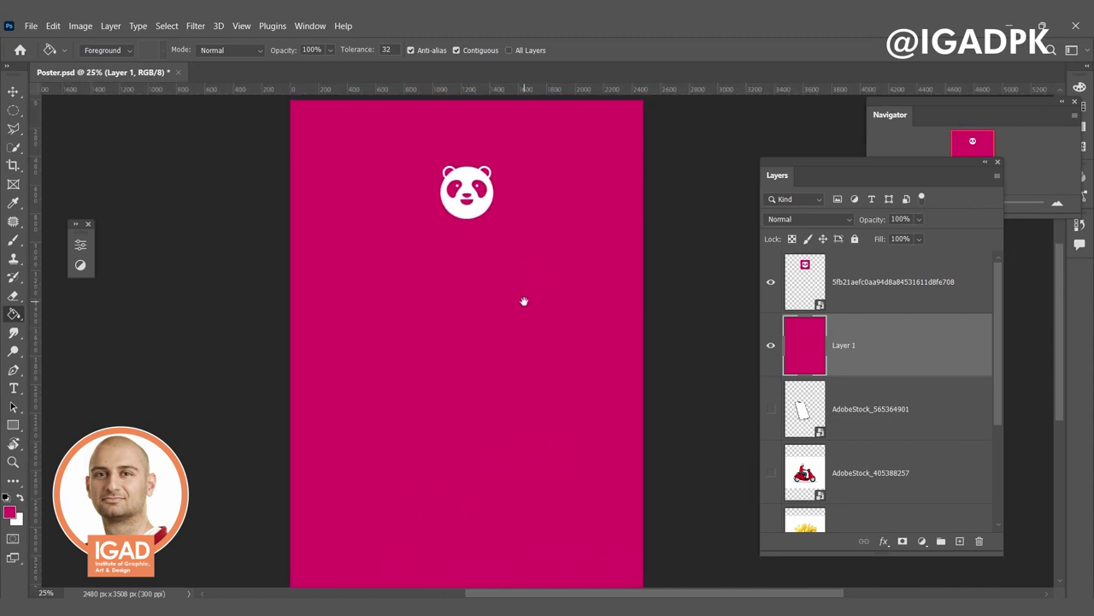
{"action": "left_click", "coordinate": [13, 91]}
{"action": "mouse_move", "coordinate": [503, 352]}
{"action": "left_mouse_down"}
{"action": "mouse_move", "coordinate": [471, 418]}
{"action": "mouse_move", "coordinate": [435, 335]}
{"action": "mouse_move", "coordinate": [510, 301]}
{"action": "mouse_move", "coordinate": [465, 283]}
{"action": "mouse_move", "coordinate": [466, 350]}
{"action": "mouse_move", "coordinate": [473, 338]}
{"action": "left_mouse_up"}
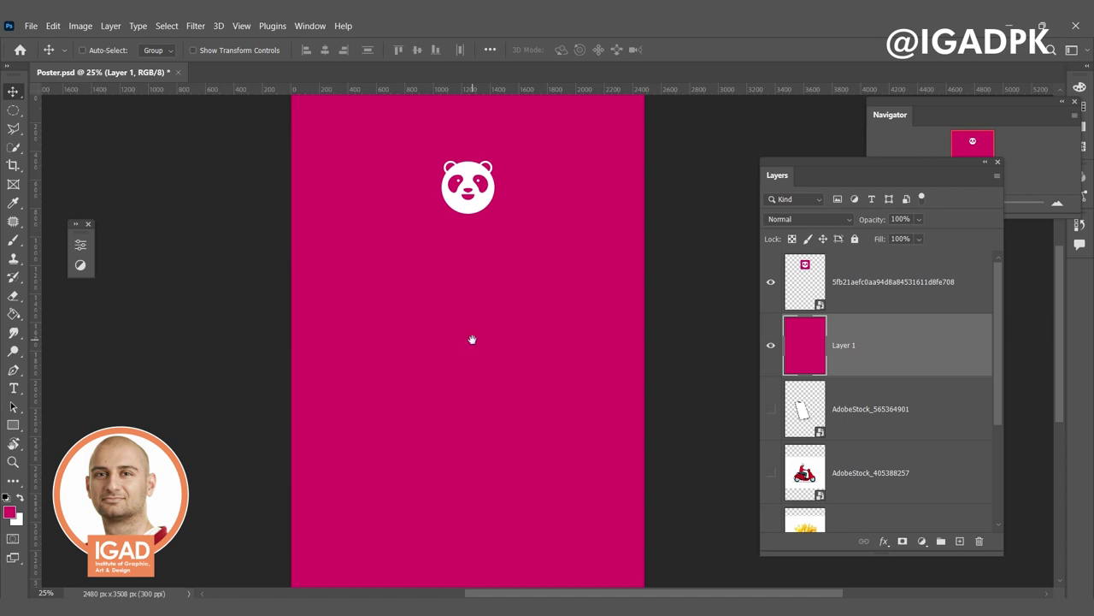
{"action": "mouse_move", "coordinate": [473, 315]}
{"action": "left_mouse_down"}
{"action": "mouse_move", "coordinate": [522, 316]}
{"action": "mouse_move", "coordinate": [483, 374]}
{"action": "mouse_move", "coordinate": [539, 318]}
{"action": "mouse_move", "coordinate": [469, 333]}
{"action": "mouse_move", "coordinate": [544, 344]}
{"action": "mouse_move", "coordinate": [457, 369]}
{"action": "mouse_move", "coordinate": [527, 334]}
{"action": "mouse_move", "coordinate": [466, 342]}
{"action": "mouse_move", "coordinate": [491, 328]}
{"action": "left_mouse_up"}
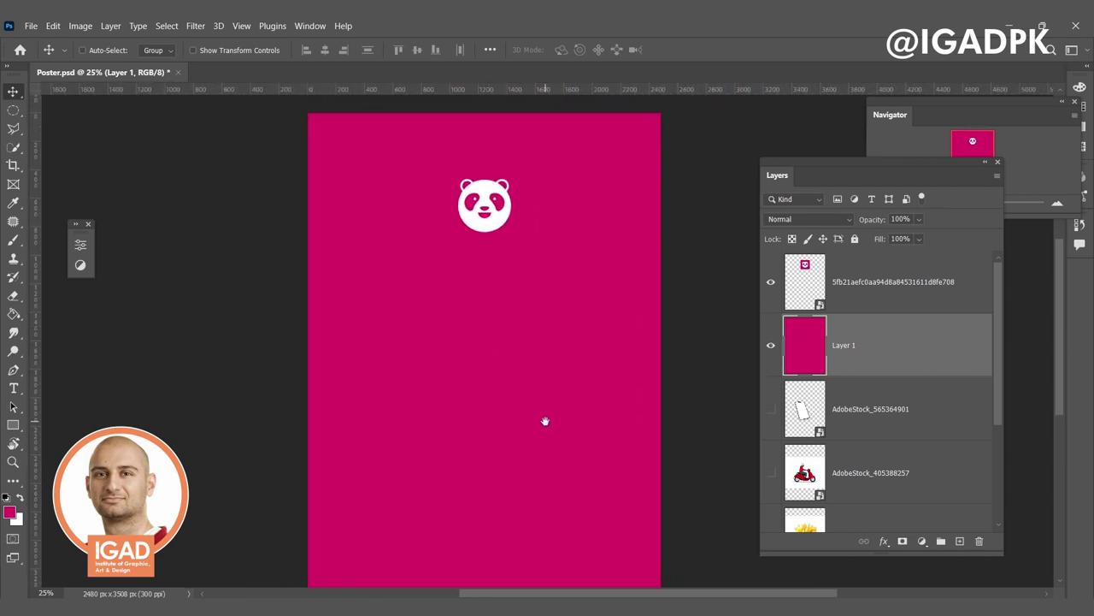
{"action": "mouse_move", "coordinate": [488, 347]}
{"action": "left_mouse_down"}
{"action": "mouse_move", "coordinate": [537, 334]}
{"action": "mouse_move", "coordinate": [494, 391]}
{"action": "mouse_move", "coordinate": [490, 320]}
{"action": "left_mouse_up"}
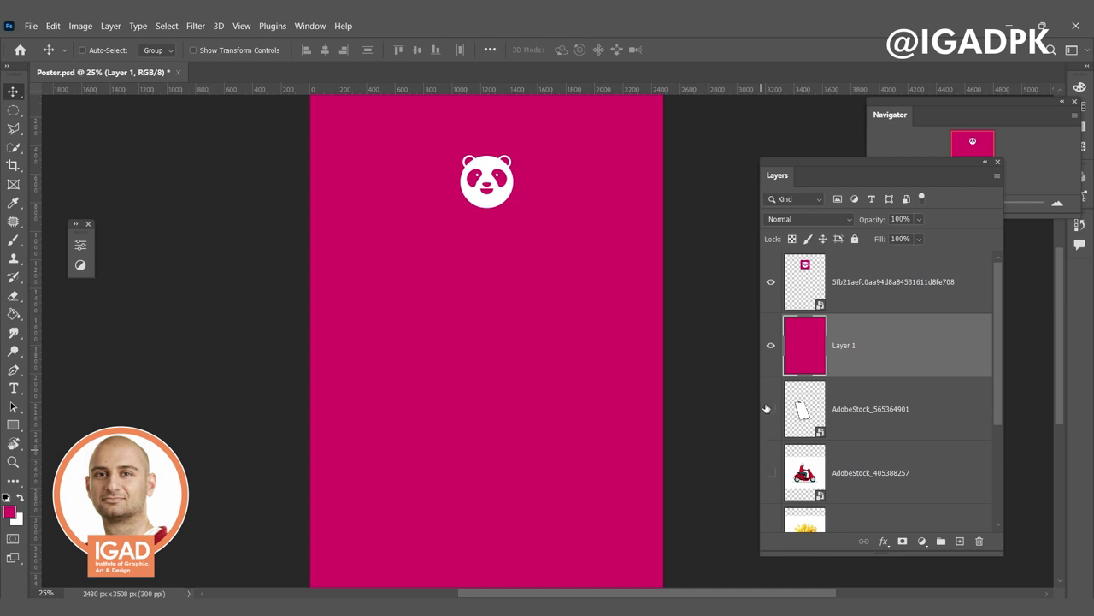
{"action": "left_click_drag", "start_coordinate": [791, 430], "coordinate": [893, 323]}
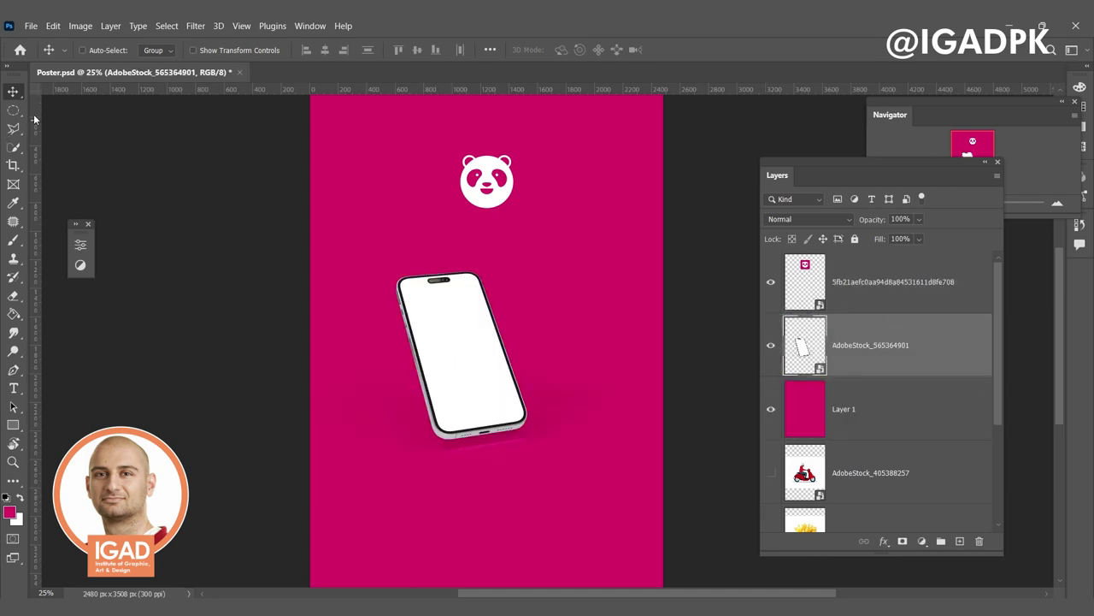
Step: Select the AdobeStock_263495046_Preview layer and zoom in on the phone mockup
{"action": "key", "text": "ctrl+plus"}
{"action": "scroll", "coordinate": [874, 466], "scroll_direction": "down", "scroll_amount": 3}
{"action": "left_click", "coordinate": [868, 453]}
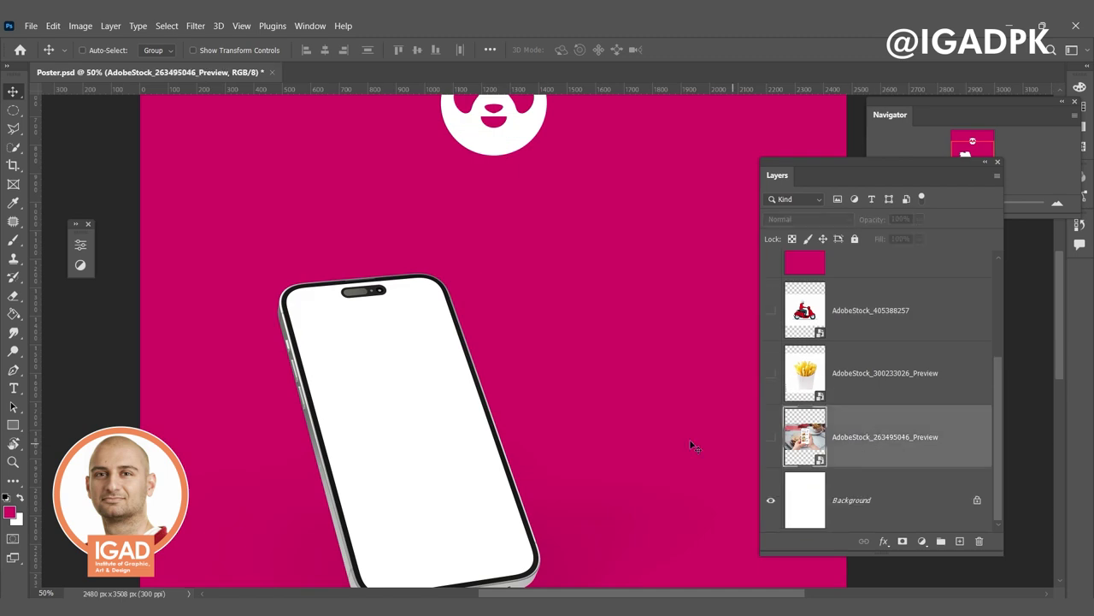
{"action": "left_click", "coordinate": [384, 430], "text": "alt"}
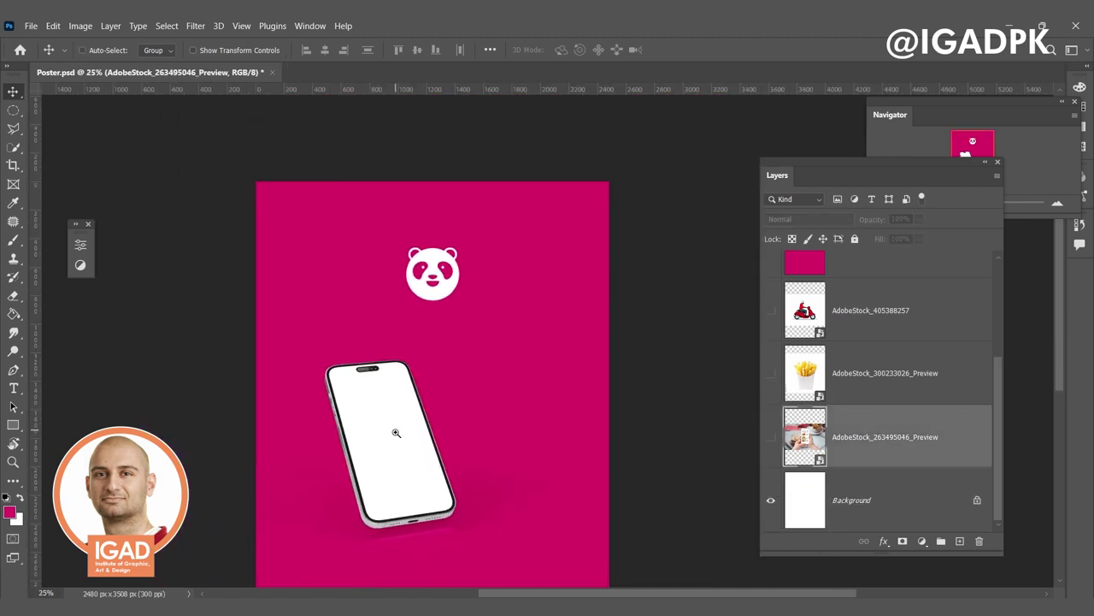
{"action": "left_click", "coordinate": [396, 433]}
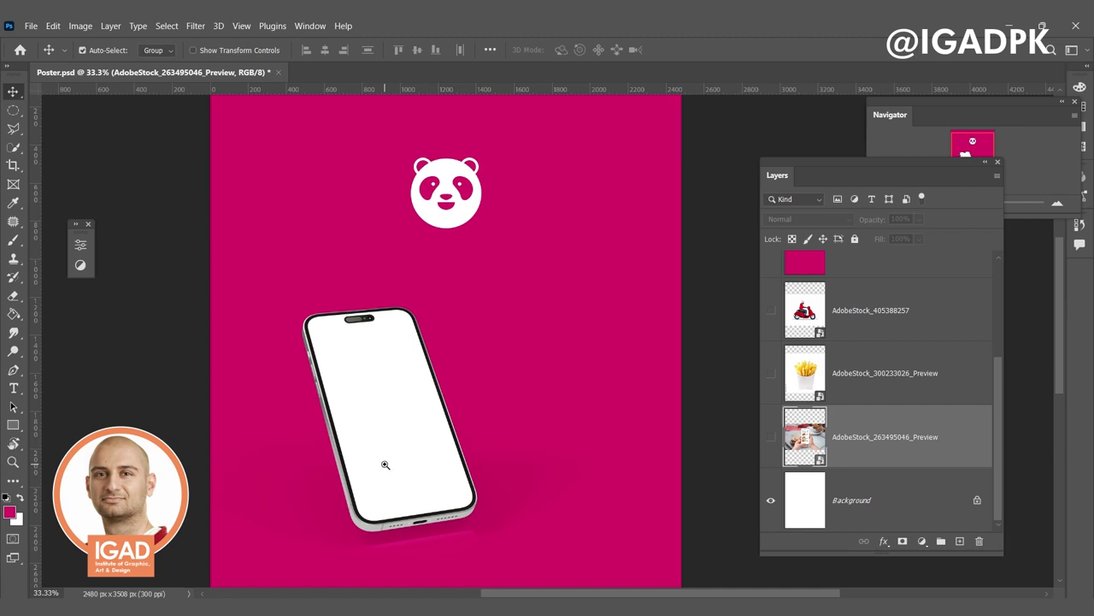
{"action": "left_click", "coordinate": [385, 463]}
{"action": "left_click_drag", "start_coordinate": [374, 442], "coordinate": [373, 401]}
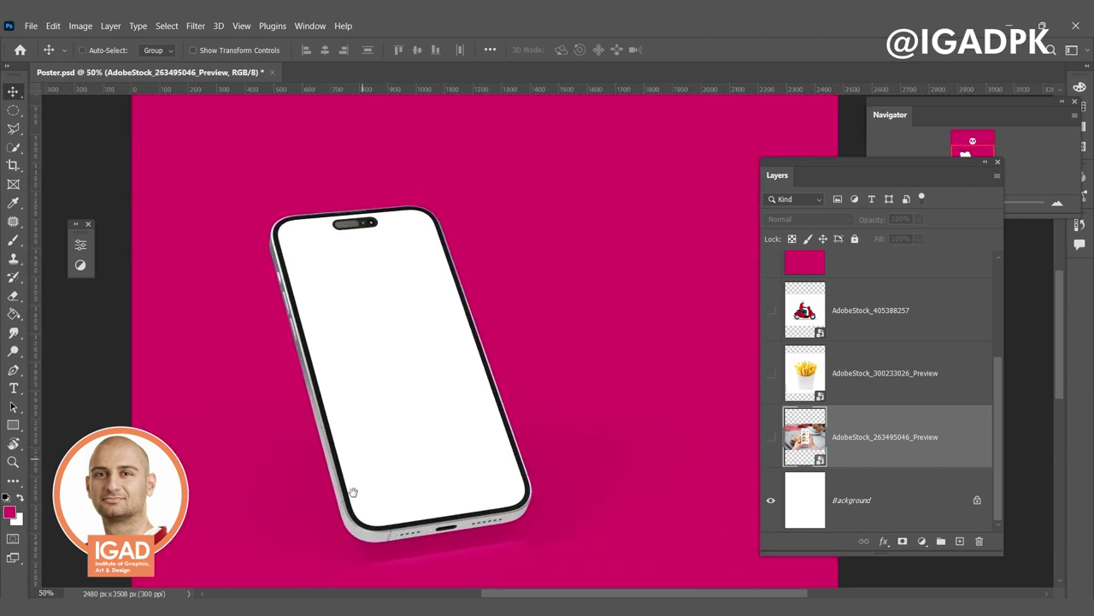
{"action": "left_click_drag", "start_coordinate": [358, 474], "coordinate": [321, 611]}
Step: Reselect the panda logo layer using the right-click layer picker
{"action": "right_click", "coordinate": [465, 244]}
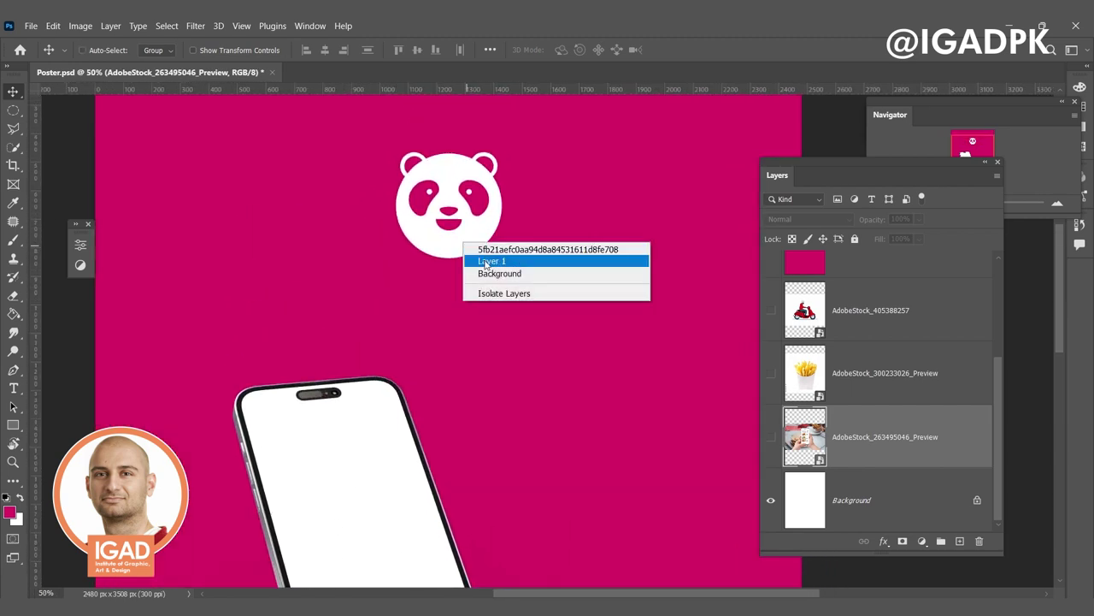
{"action": "left_click", "coordinate": [485, 261]}
{"action": "right_click", "coordinate": [474, 239]}
{"action": "left_click", "coordinate": [477, 239]}
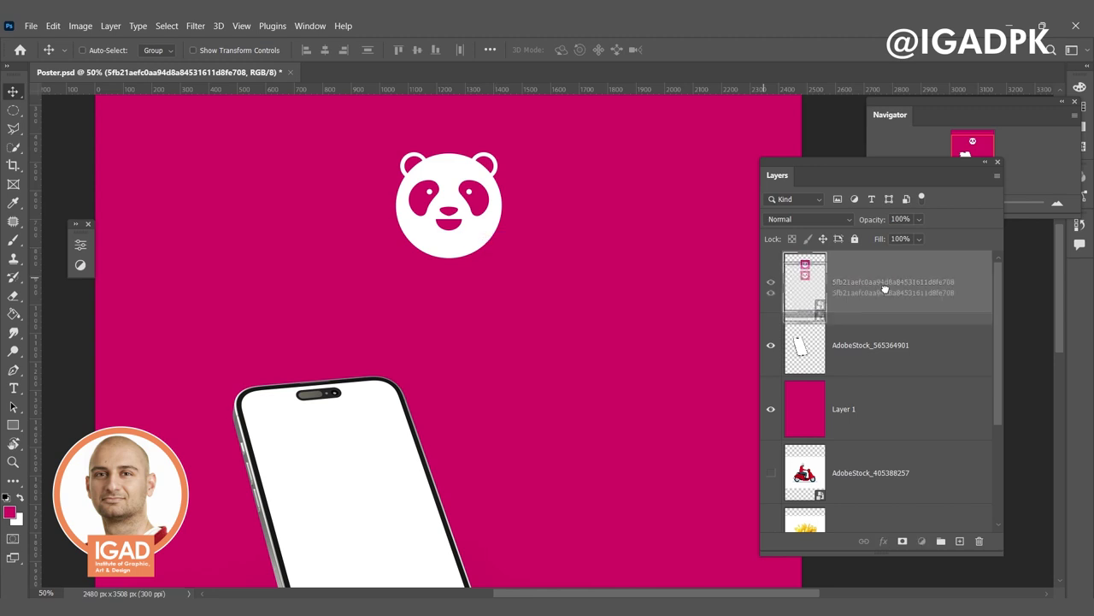
Step: Duplicate the panda logo layer and move the copy over the phone
{"action": "left_click_drag", "start_coordinate": [884, 283], "coordinate": [960, 540]}
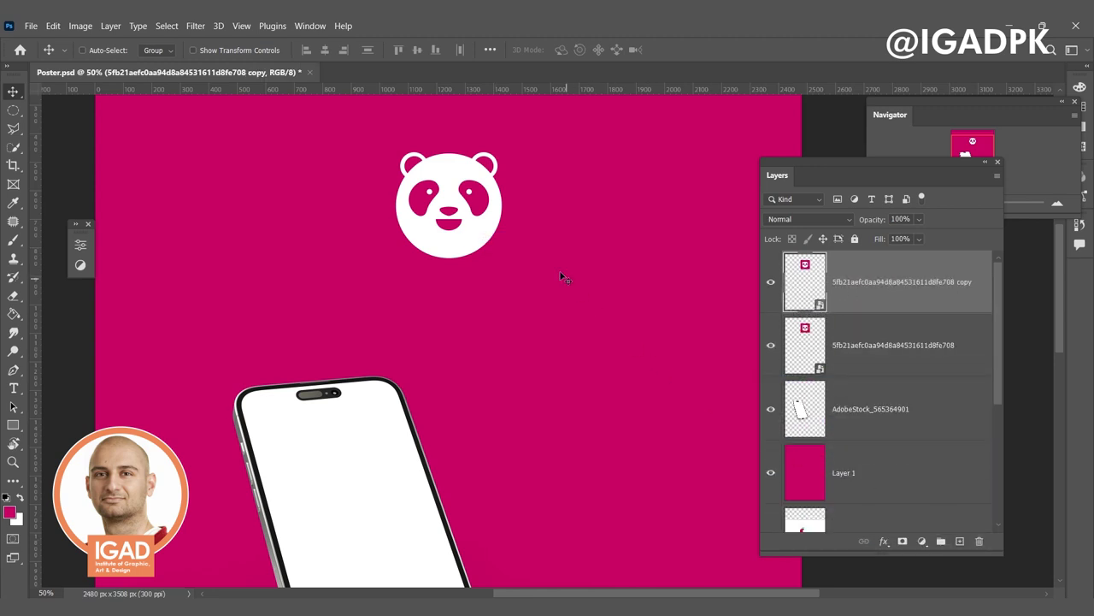
{"action": "left_click_drag", "start_coordinate": [468, 233], "coordinate": [412, 408]}
{"action": "mouse_move", "coordinate": [455, 342]}
{"action": "left_mouse_down"}
{"action": "mouse_move", "coordinate": [525, 256]}
{"action": "mouse_move", "coordinate": [616, 180]}
{"action": "left_mouse_up"}
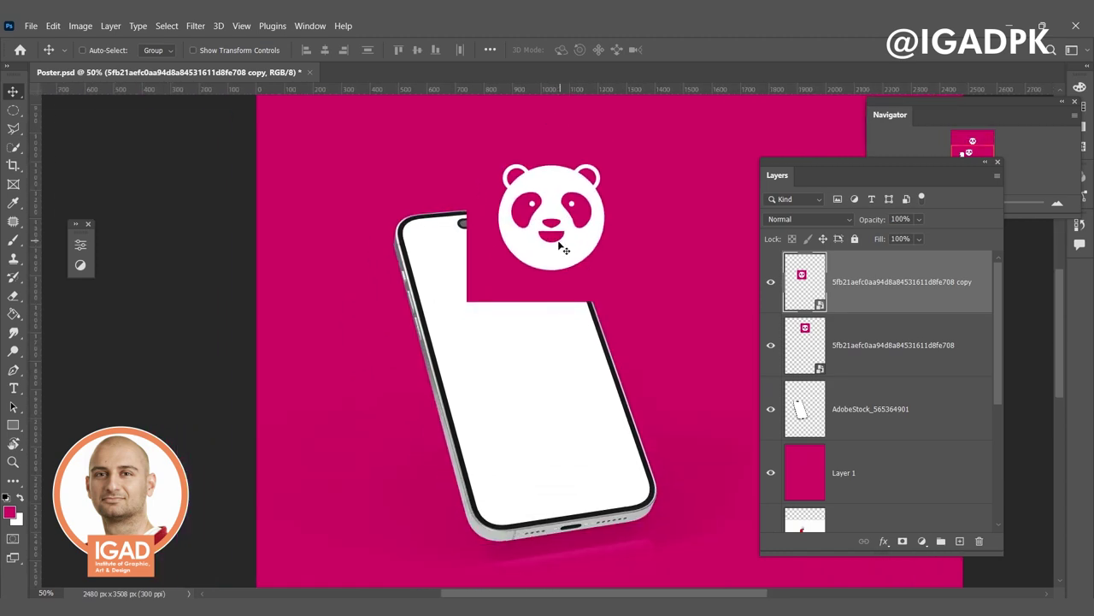
{"action": "left_click_drag", "start_coordinate": [575, 254], "coordinate": [539, 367]}
Step: Free-transform the panda copy, distorting its corners to follow the tilted phone screen
{"action": "key", "text": "ctrl+t"}
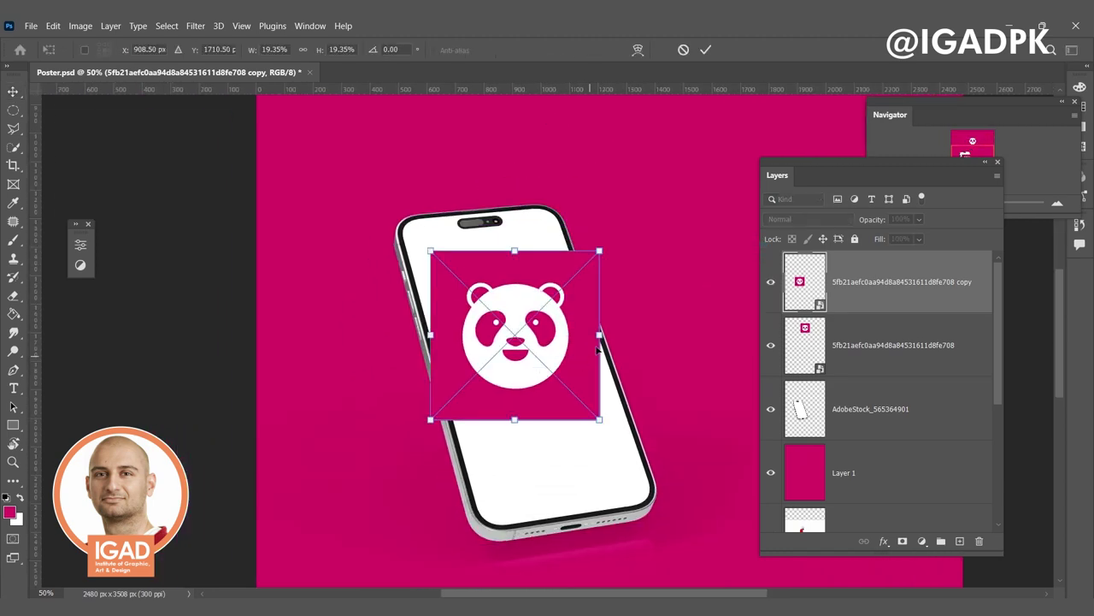
{"action": "mouse_move", "coordinate": [470, 393]}
{"action": "left_mouse_down"}
{"action": "mouse_move", "coordinate": [481, 405]}
{"action": "mouse_move", "coordinate": [459, 438]}
{"action": "left_mouse_up"}
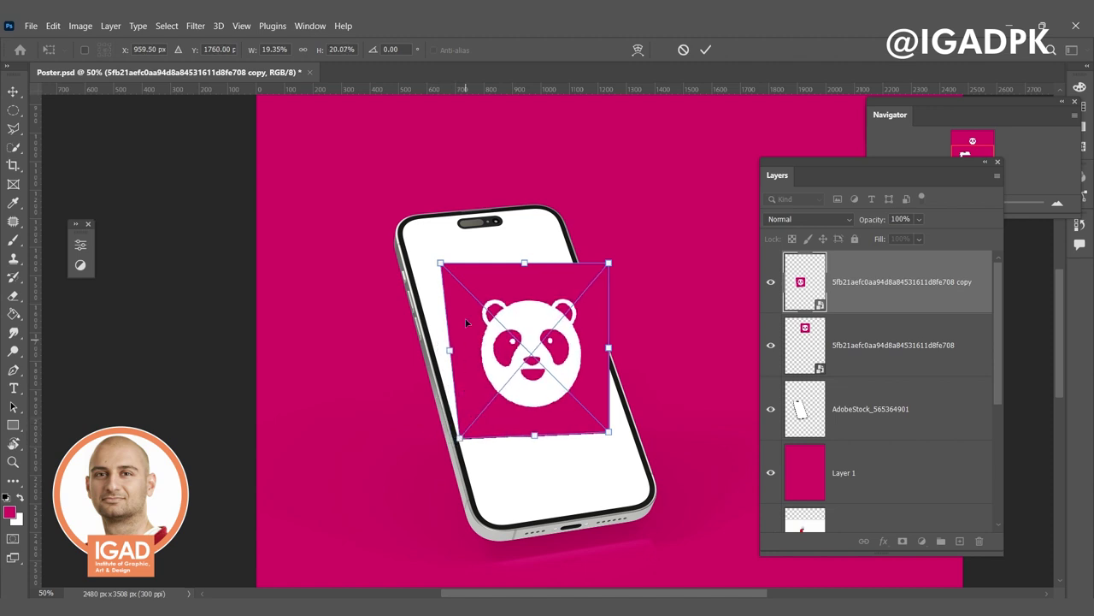
{"action": "left_click_drag", "start_coordinate": [442, 267], "coordinate": [412, 272]}
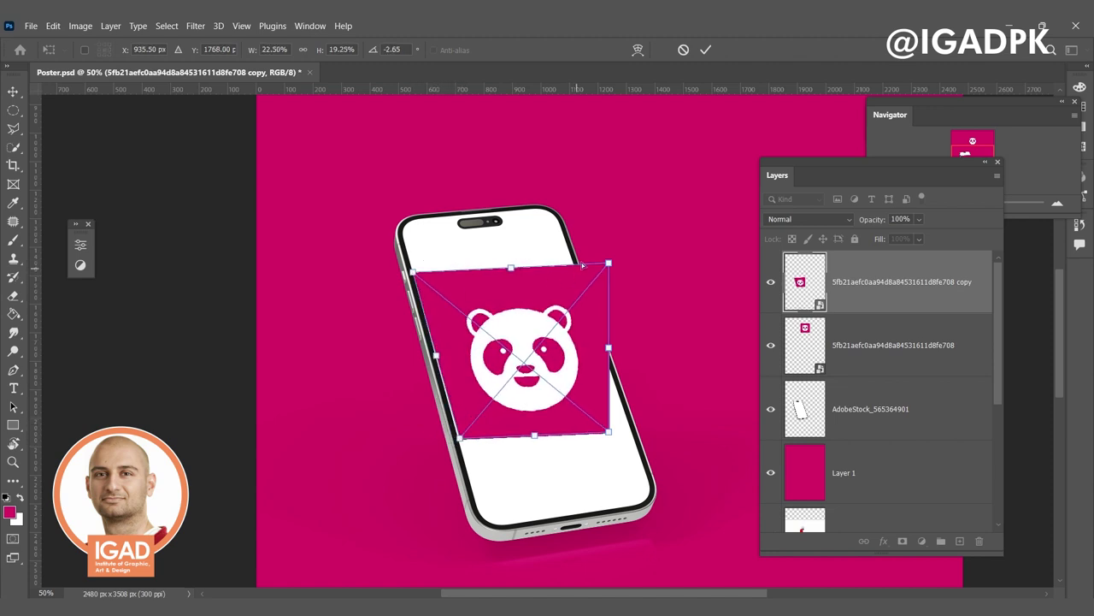
{"action": "left_click_drag", "start_coordinate": [615, 264], "coordinate": [571, 254]}
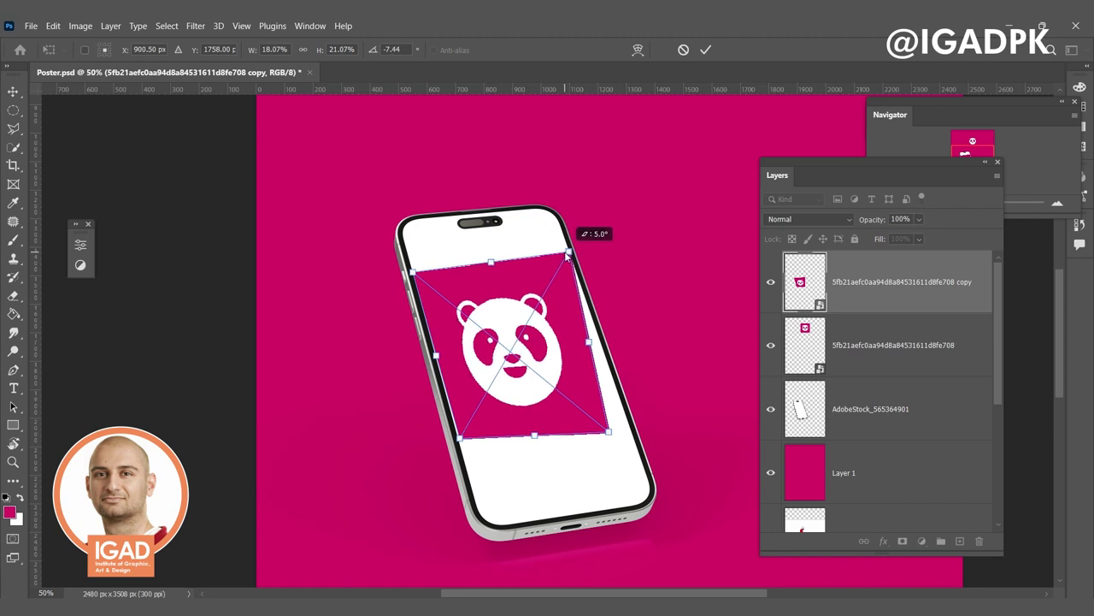
{"action": "left_click_drag", "start_coordinate": [607, 439], "coordinate": [625, 417]}
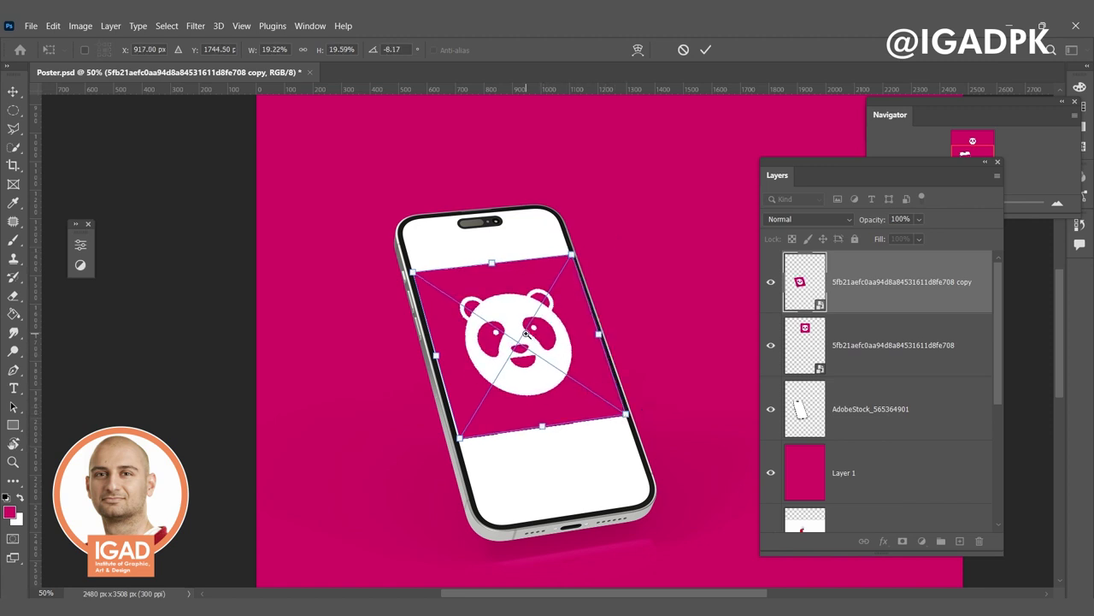
{"action": "scroll", "coordinate": [527, 333], "scroll_direction": "up", "scroll_amount": 1}
{"action": "left_click_drag", "start_coordinate": [590, 233], "coordinate": [586, 243]}
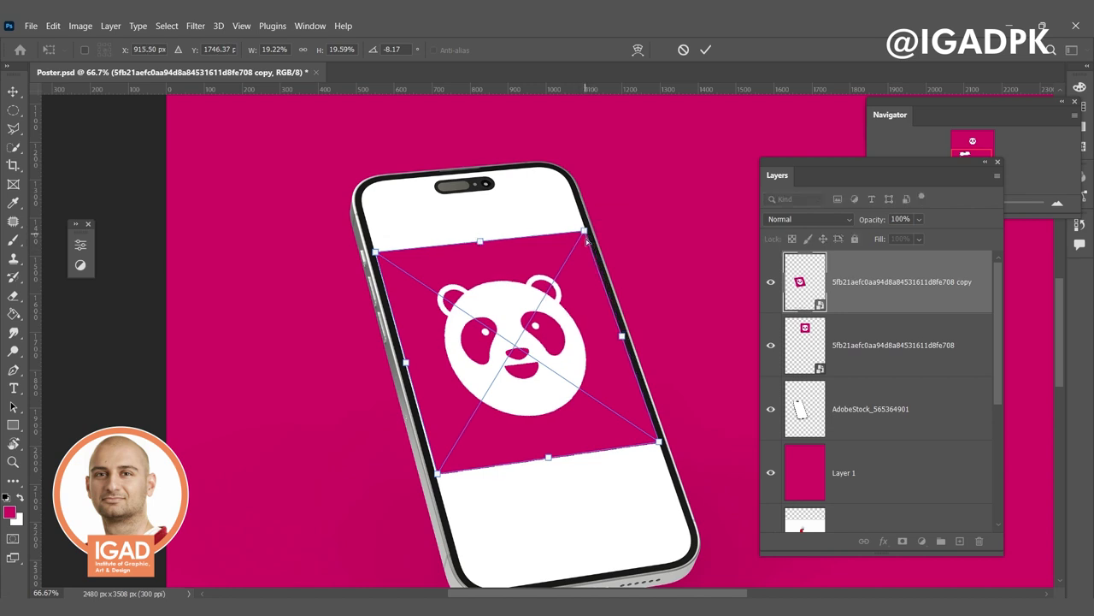
{"action": "scroll", "coordinate": [587, 243], "scroll_direction": "down", "scroll_amount": 2}
Step: Shrink the tilted panda copy and fit it at the top of the phone screen
{"action": "left_click_drag", "start_coordinate": [520, 312], "coordinate": [570, 482]}
{"action": "left_click_drag", "start_coordinate": [570, 484], "coordinate": [570, 485]}
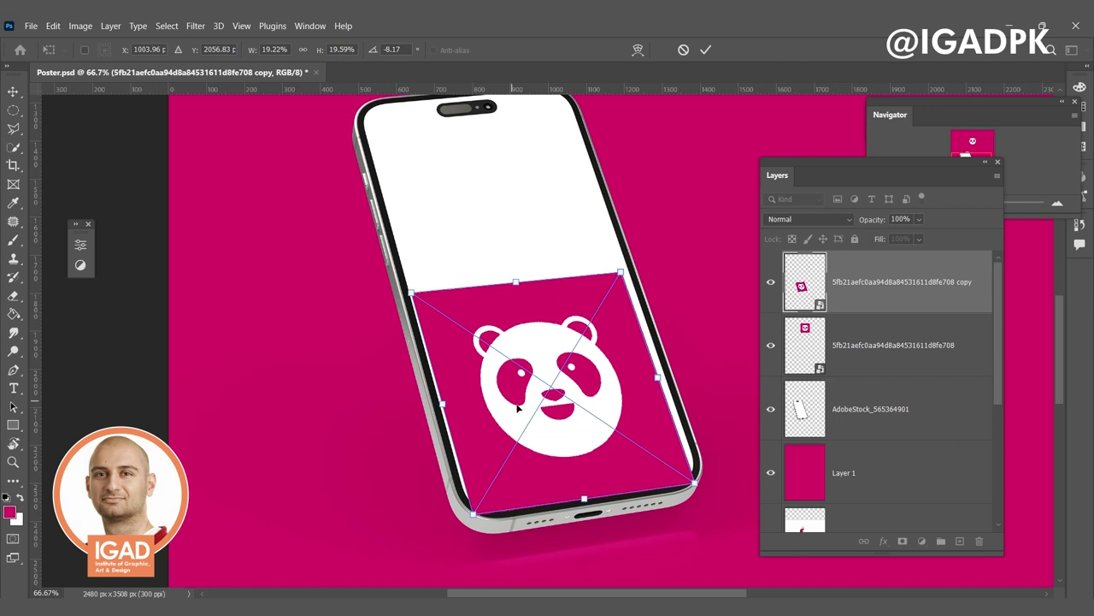
{"action": "left_click_drag", "start_coordinate": [523, 425], "coordinate": [509, 414]}
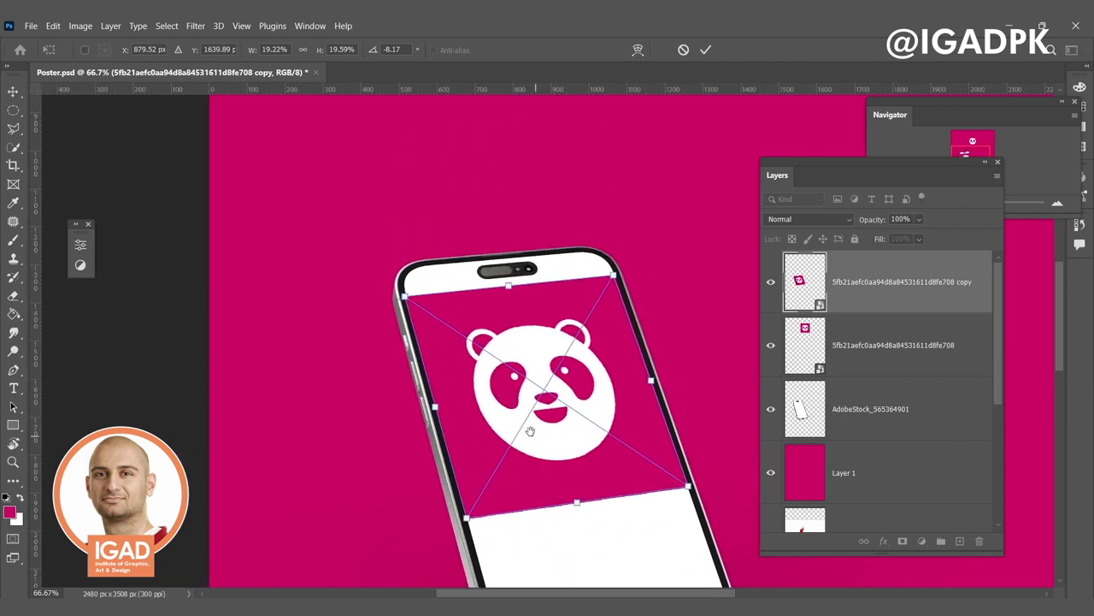
{"action": "left_click_drag", "start_coordinate": [510, 415], "coordinate": [500, 391]}
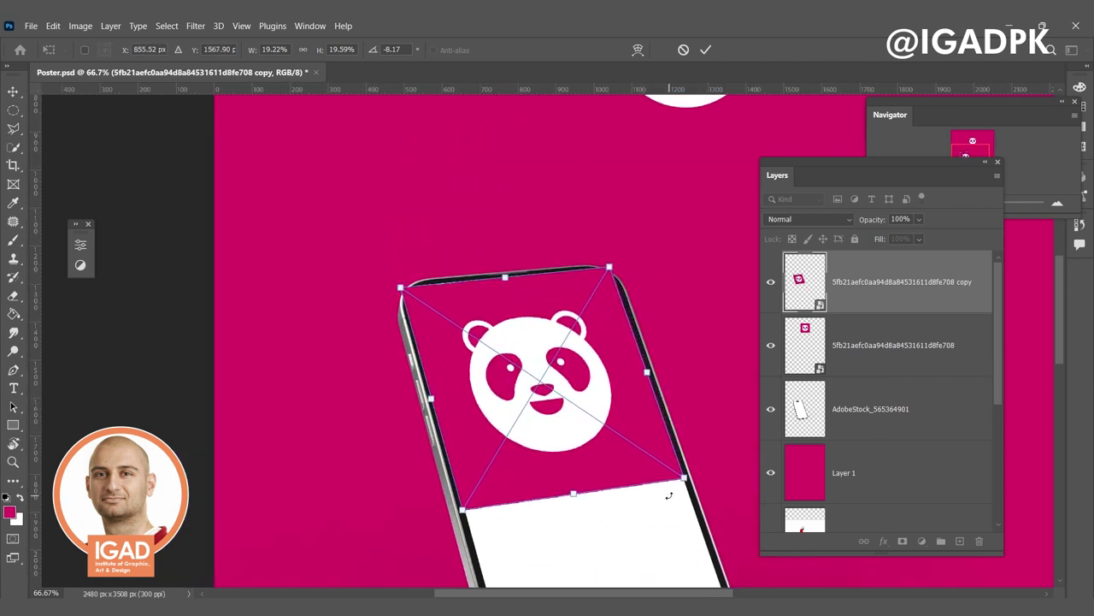
{"action": "left_click_drag", "start_coordinate": [682, 479], "coordinate": [513, 379]}
{"action": "left_click_drag", "start_coordinate": [444, 348], "coordinate": [560, 389]}
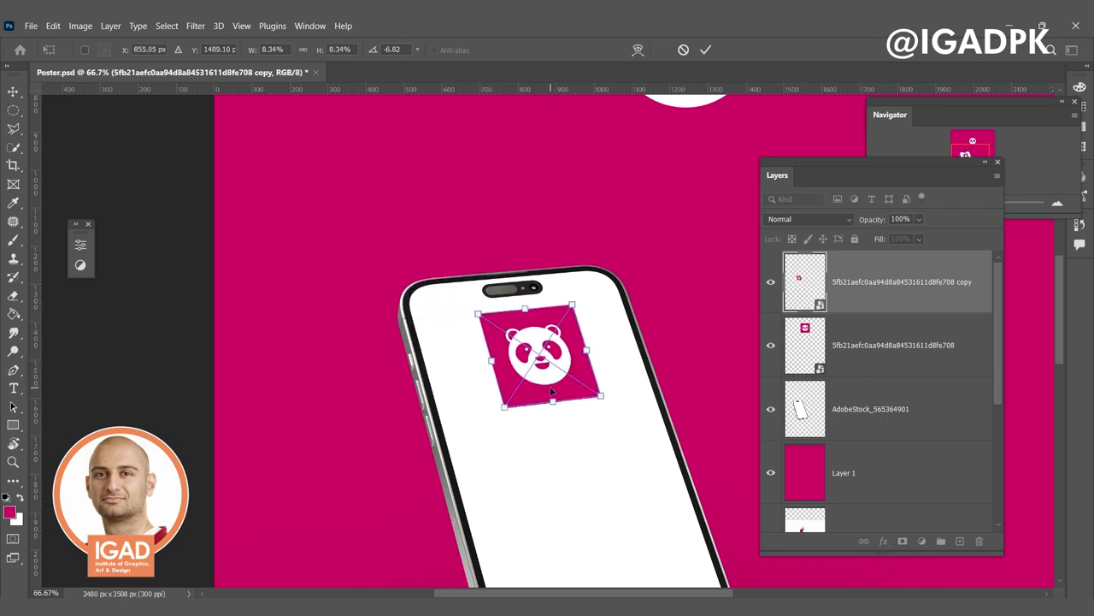
{"action": "key", "text": "Return"}
Step: Turn off Auto-Select and move the food-app photo layer just above the phone layer
{"action": "scroll", "coordinate": [572, 438], "scroll_direction": "down", "scroll_amount": 2}
{"action": "scroll", "coordinate": [568, 435], "scroll_direction": "down", "scroll_amount": 2}
{"action": "scroll", "coordinate": [564, 436], "scroll_direction": "up", "scroll_amount": 1}
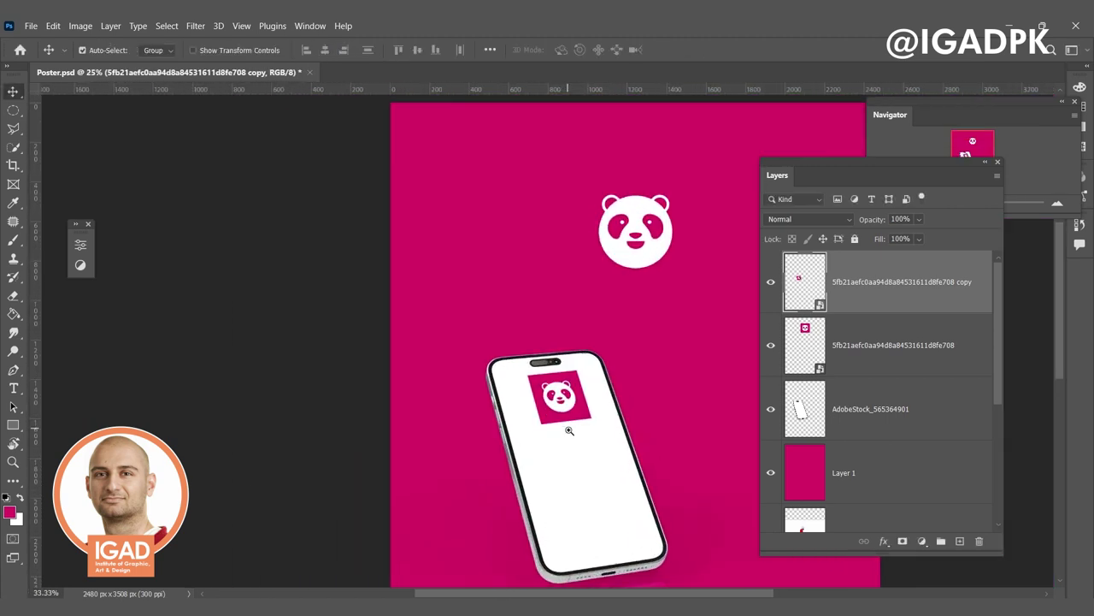
{"action": "scroll", "coordinate": [564, 428], "scroll_direction": "up", "scroll_amount": 1}
{"action": "scroll", "coordinate": [573, 393], "scroll_direction": "up", "scroll_amount": 1}
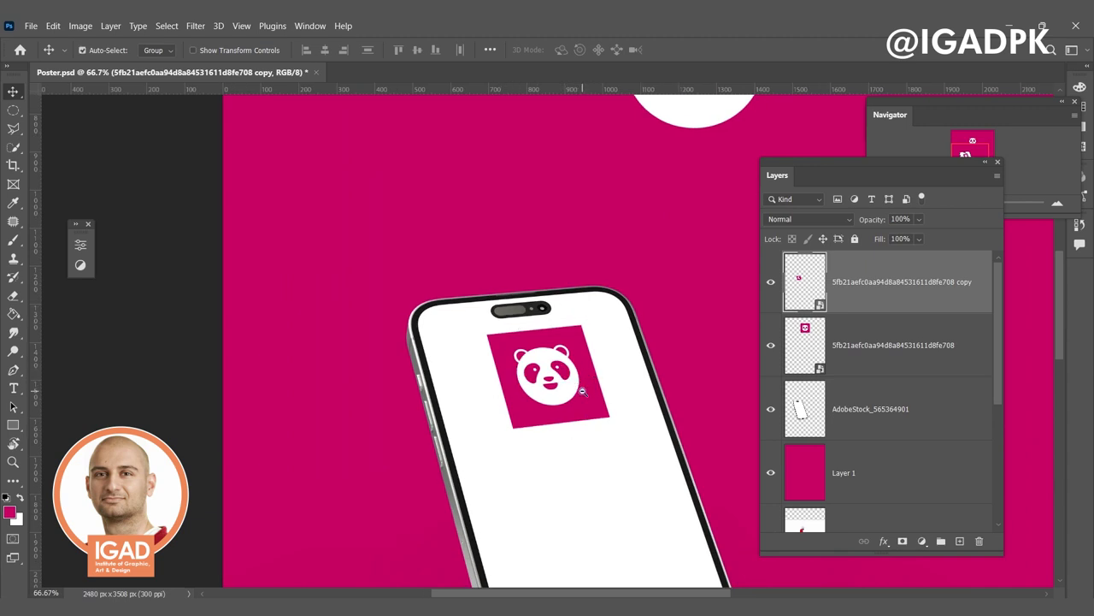
{"action": "scroll", "coordinate": [580, 355], "scroll_direction": "down", "scroll_amount": 1}
{"action": "scroll", "coordinate": [564, 368], "scroll_direction": "down", "scroll_amount": 1}
{"action": "scroll", "coordinate": [522, 352], "scroll_direction": "up", "scroll_amount": 1}
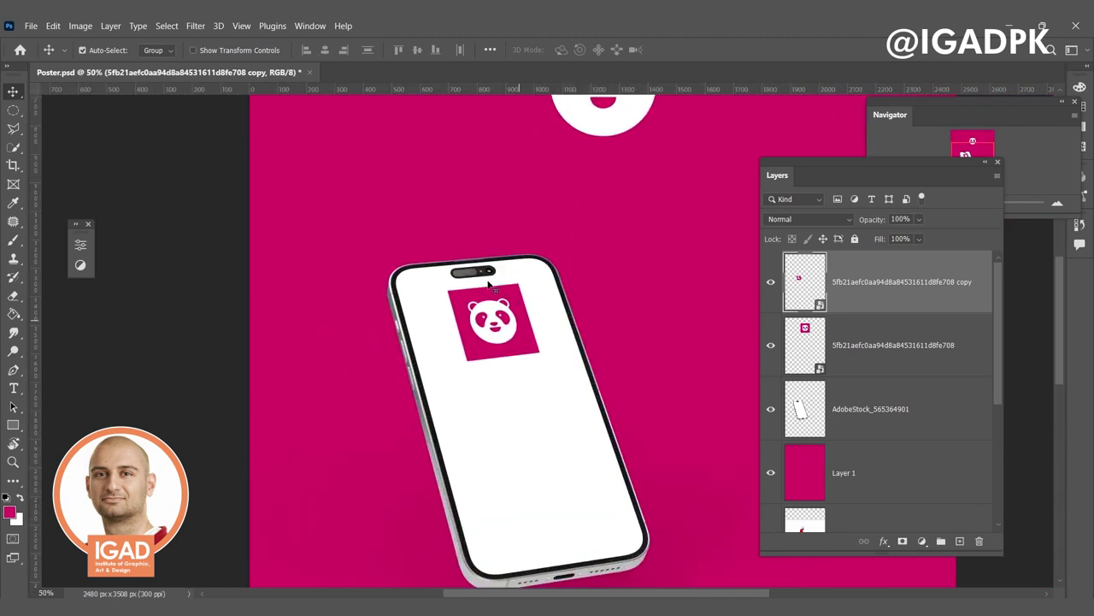
{"action": "key", "text": "ctrl"}
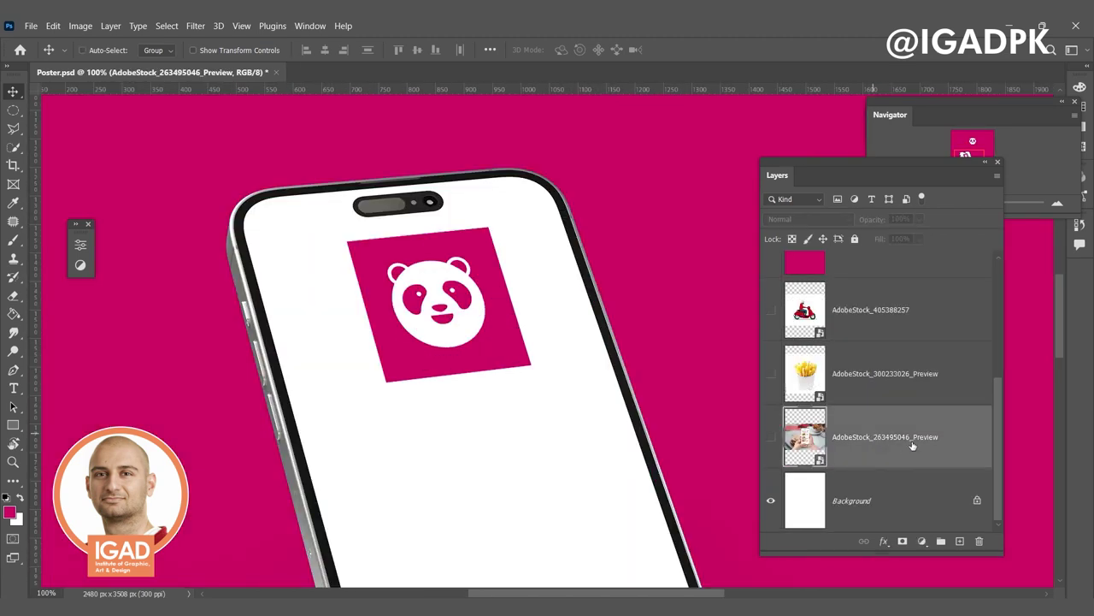
{"action": "left_click_drag", "start_coordinate": [912, 445], "coordinate": [902, 216]}
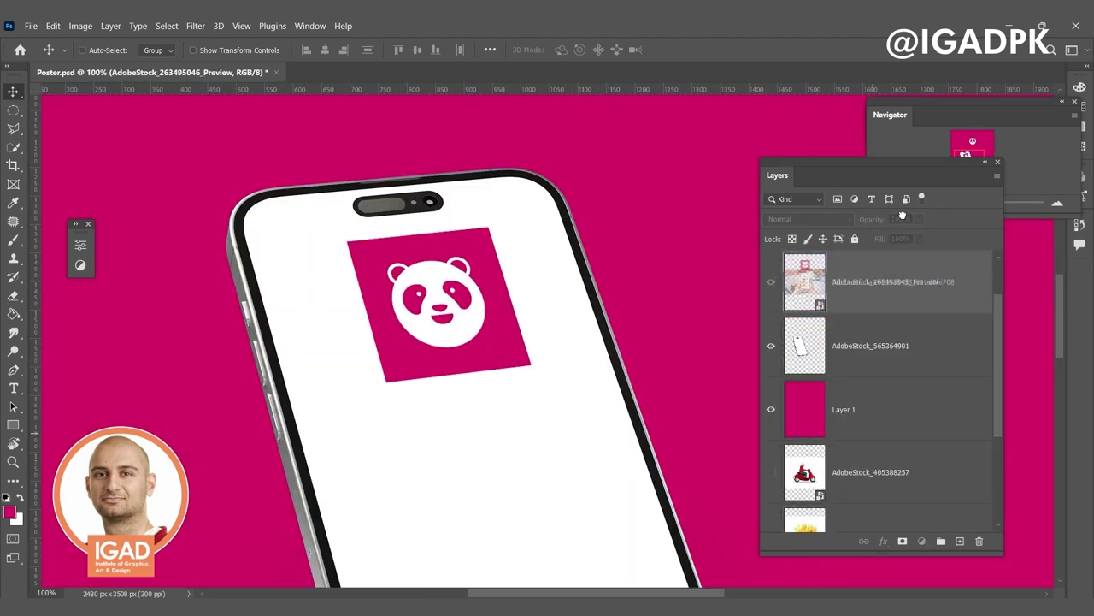
{"action": "left_click_drag", "start_coordinate": [902, 215], "coordinate": [862, 385]}
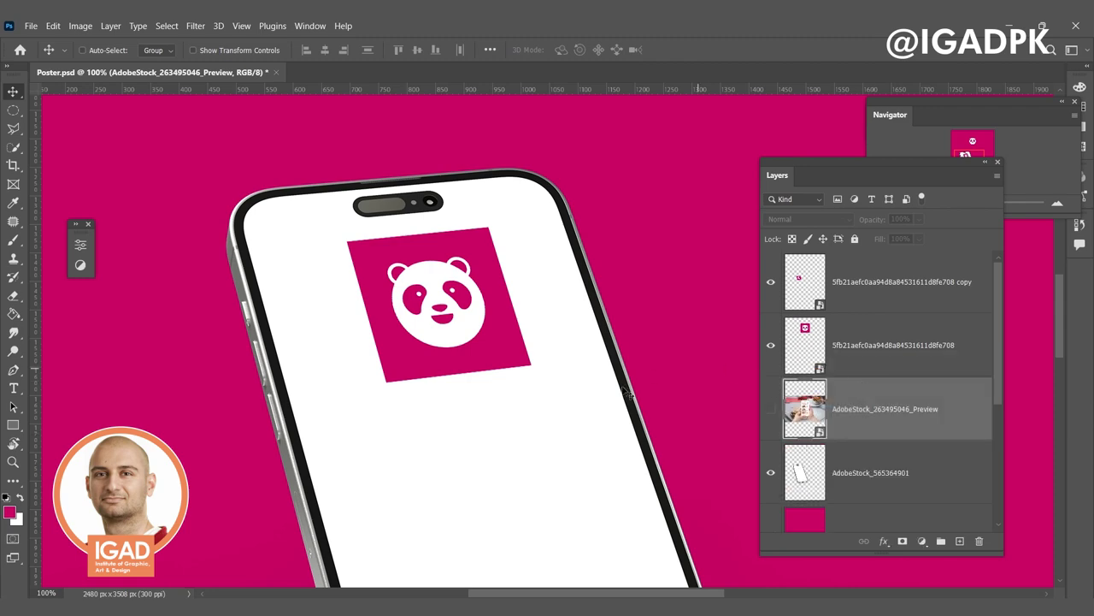
Step: Make the food-app photo layer visible and shift it down and left
{"action": "scroll", "coordinate": [518, 399], "scroll_direction": "down", "scroll_amount": 2}
{"action": "left_click", "coordinate": [770, 409]}
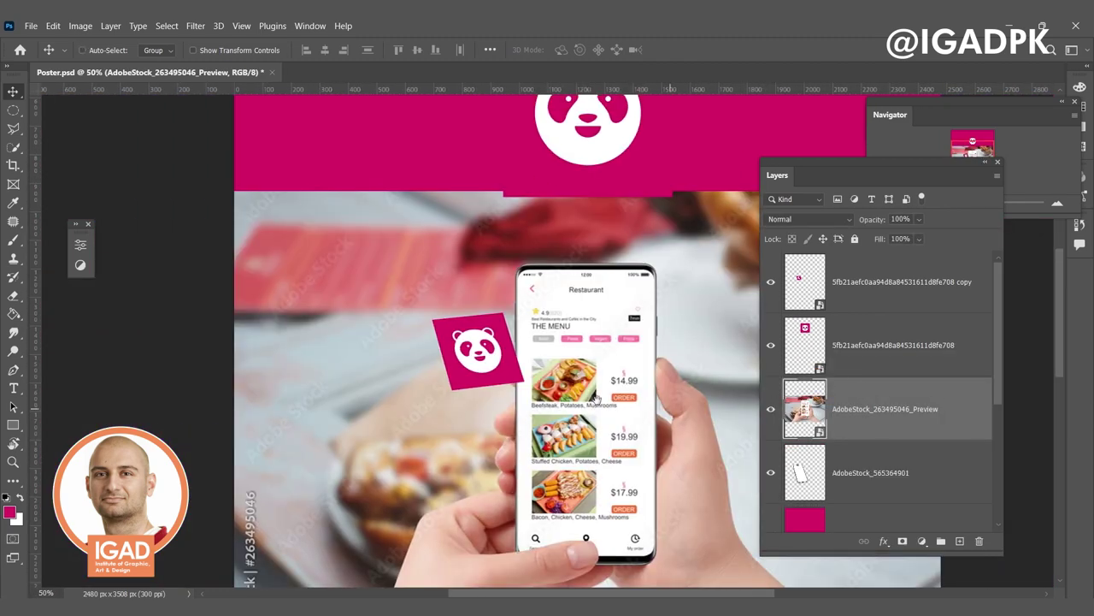
{"action": "scroll", "coordinate": [599, 359], "scroll_direction": "down", "scroll_amount": 2}
{"action": "mouse_move", "coordinate": [615, 356]}
{"action": "left_mouse_down"}
{"action": "mouse_move", "coordinate": [545, 388]}
{"action": "mouse_move", "coordinate": [625, 376]}
{"action": "left_mouse_up"}
{"action": "scroll", "coordinate": [581, 392], "scroll_direction": "down", "scroll_amount": 1}
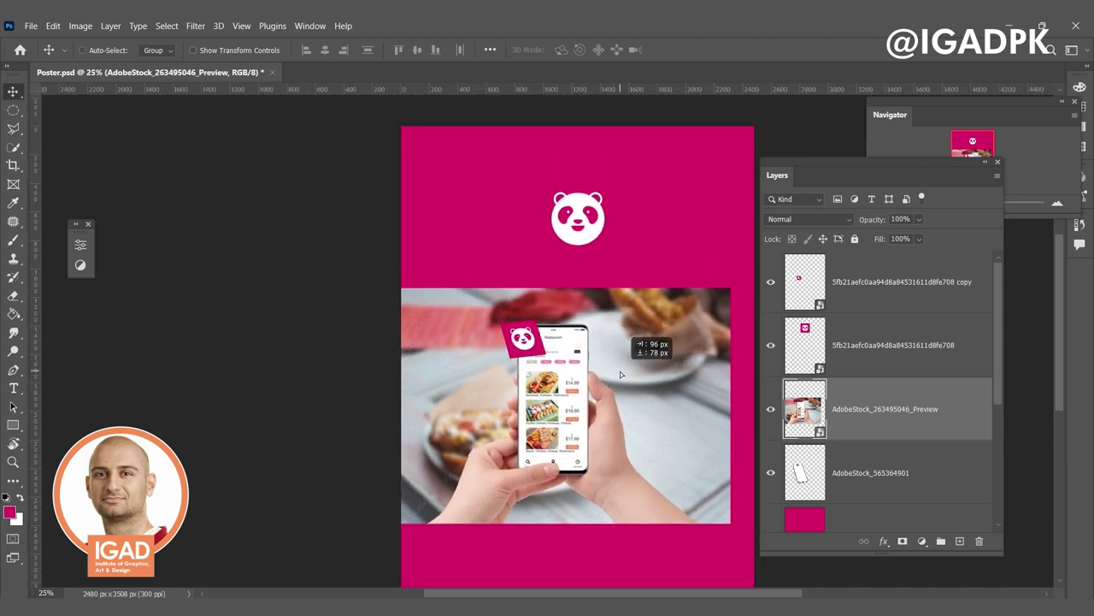
Step: Scale the photo to about 17%, rotate it about -3.8°, and distort it onto the phone
{"action": "key", "text": "ctrl+t"}
{"action": "mouse_move", "coordinate": [728, 517]}
{"action": "left_mouse_down"}
{"action": "mouse_move", "coordinate": [573, 391]}
{"action": "mouse_move", "coordinate": [504, 368]}
{"action": "left_mouse_up"}
{"action": "left_click_drag", "start_coordinate": [500, 330], "coordinate": [569, 407]}
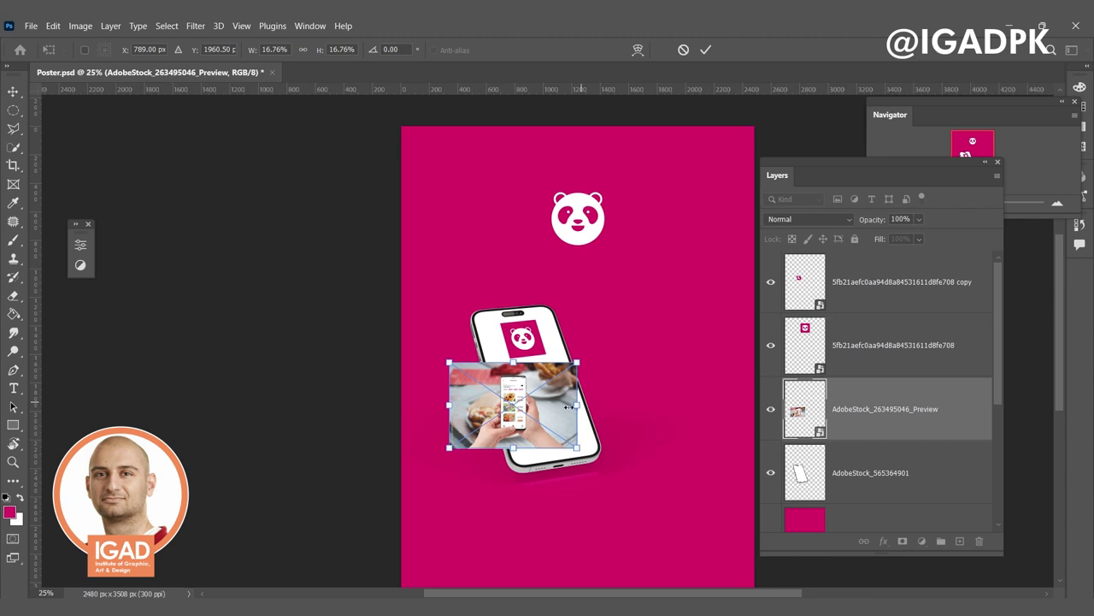
{"action": "scroll", "coordinate": [513, 395], "scroll_direction": "up", "scroll_amount": 1}
{"action": "left_click_drag", "start_coordinate": [428, 348], "coordinate": [406, 359]}
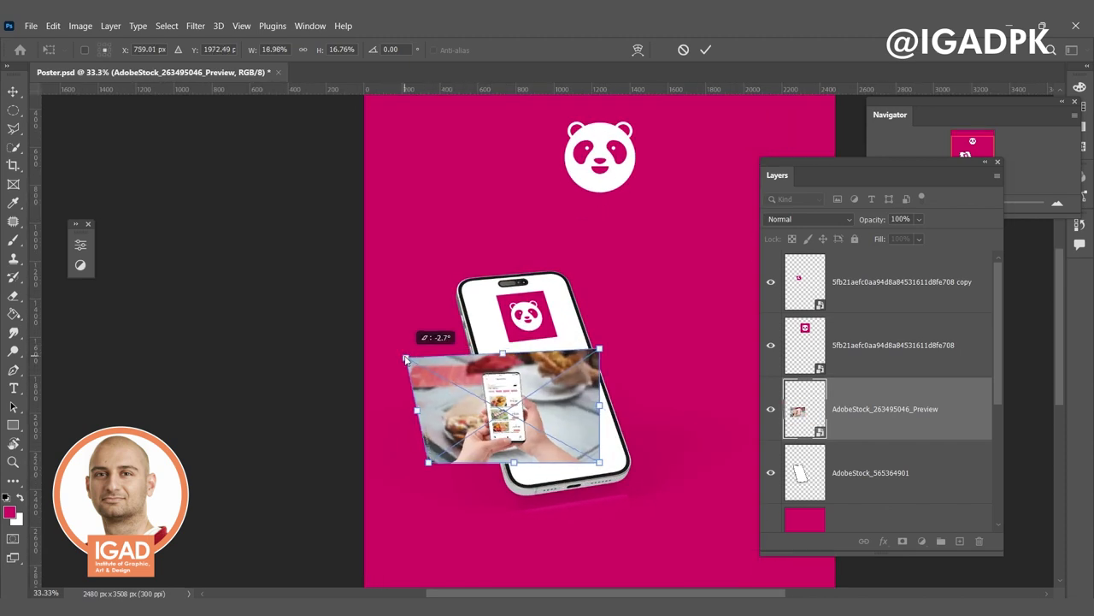
{"action": "left_click_drag", "start_coordinate": [473, 405], "coordinate": [540, 374]}
{"action": "left_click_drag", "start_coordinate": [483, 342], "coordinate": [476, 341]}
{"action": "left_click_drag", "start_coordinate": [675, 329], "coordinate": [586, 338]}
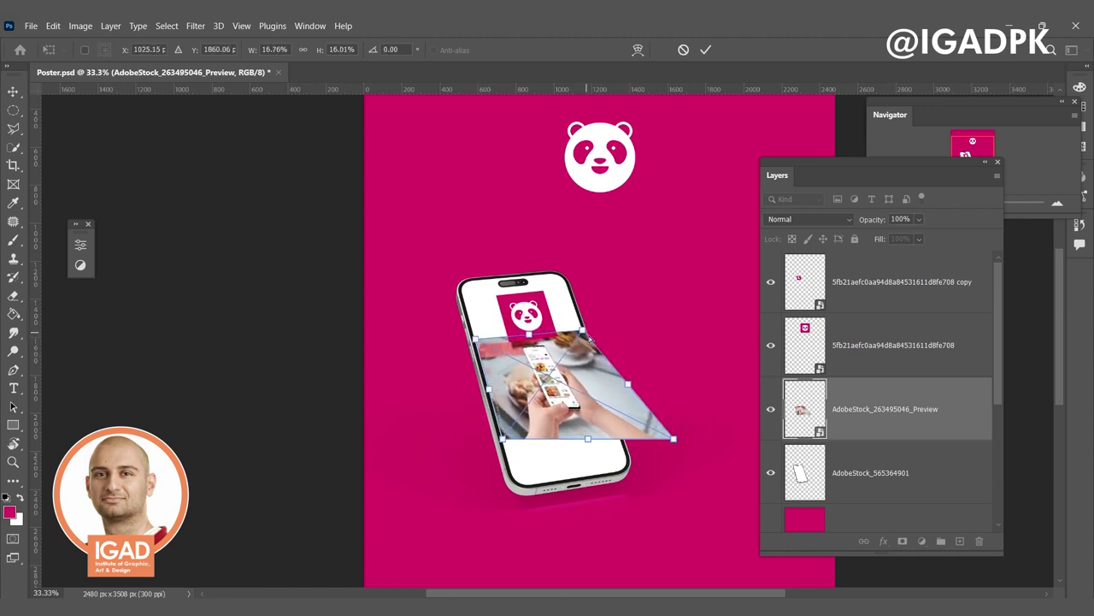
{"action": "left_click_drag", "start_coordinate": [673, 438], "coordinate": [614, 430]}
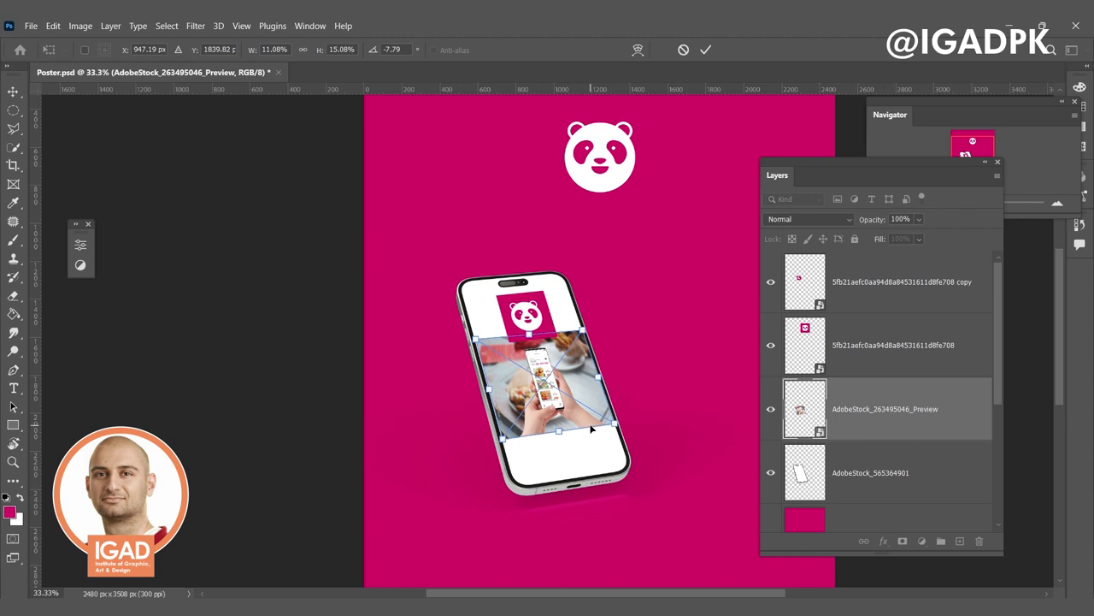
{"action": "mouse_move", "coordinate": [616, 424]}
{"action": "left_mouse_down"}
{"action": "mouse_move", "coordinate": [785, 527]}
{"action": "mouse_move", "coordinate": [724, 505]}
{"action": "mouse_move", "coordinate": [609, 432]}
{"action": "left_mouse_up"}
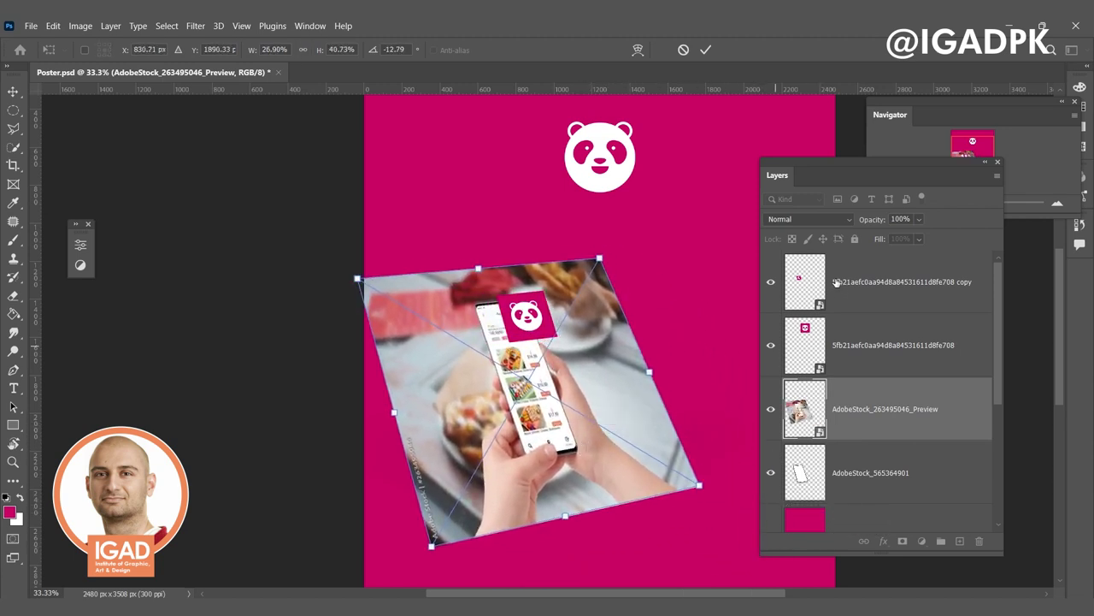
Step: Fade the food-app photo to 8% opacity and zoom out to see its frame
{"action": "left_click_drag", "start_coordinate": [879, 236], "coordinate": [874, 238]}
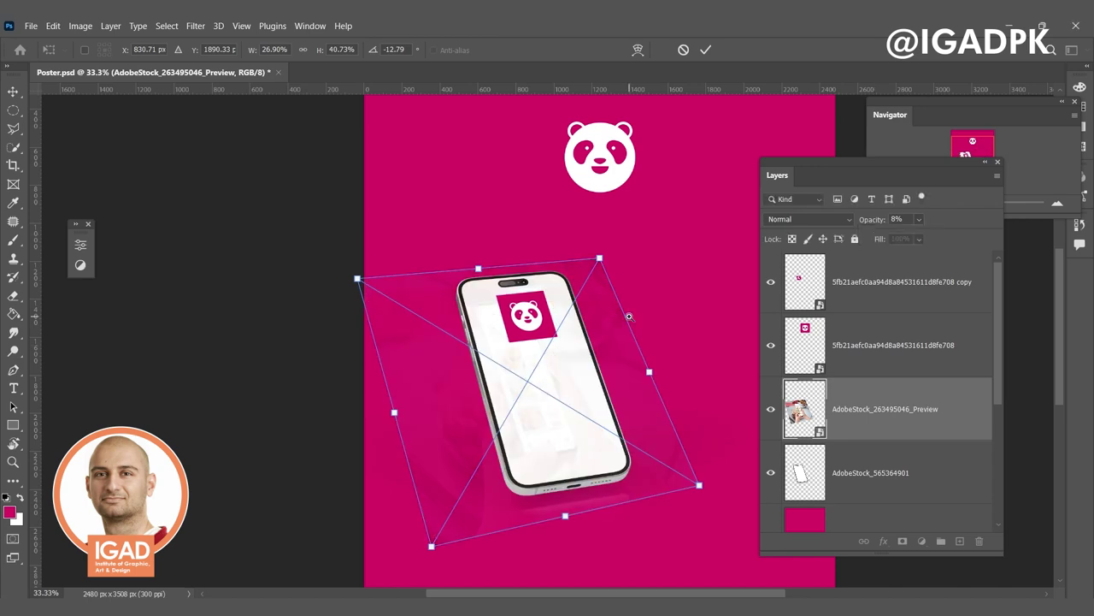
{"action": "key", "text": "ctrl+plus"}
{"action": "mouse_move", "coordinate": [691, 533]}
{"action": "left_mouse_down"}
{"action": "mouse_move", "coordinate": [566, 337]}
{"action": "mouse_move", "coordinate": [710, 445]}
{"action": "left_mouse_up"}
{"action": "key", "text": "ctrl+minus"}
Step: Enlarge, widen and slightly rotate the faded photo across the poster behind the phone
{"action": "left_click_drag", "start_coordinate": [547, 403], "coordinate": [479, 383]}
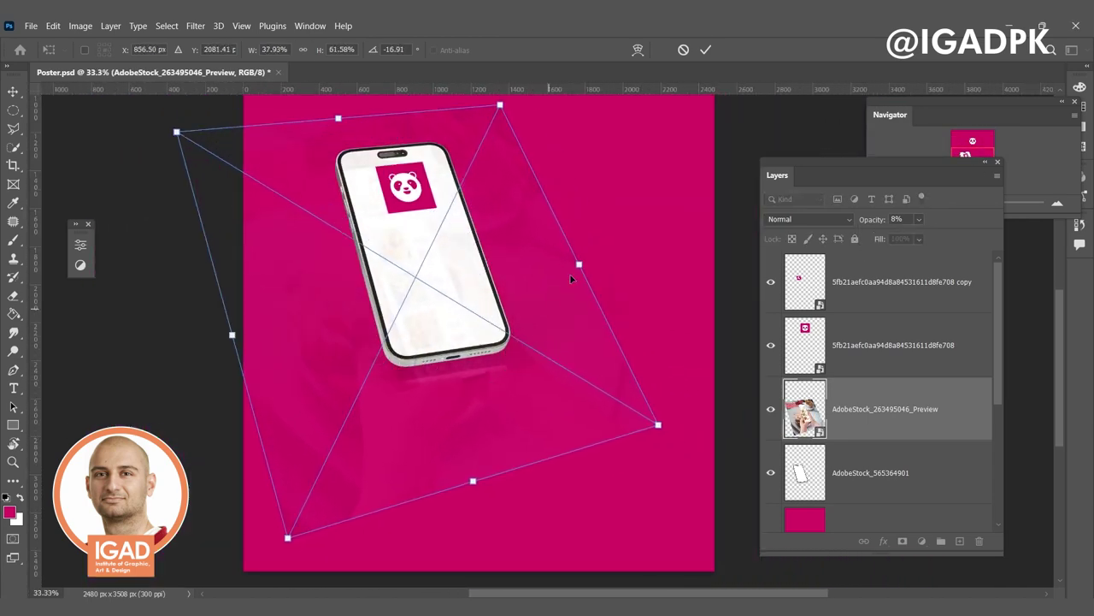
{"action": "left_click_drag", "start_coordinate": [579, 264], "coordinate": [617, 257]}
{"action": "left_click_drag", "start_coordinate": [681, 305], "coordinate": [685, 323]}
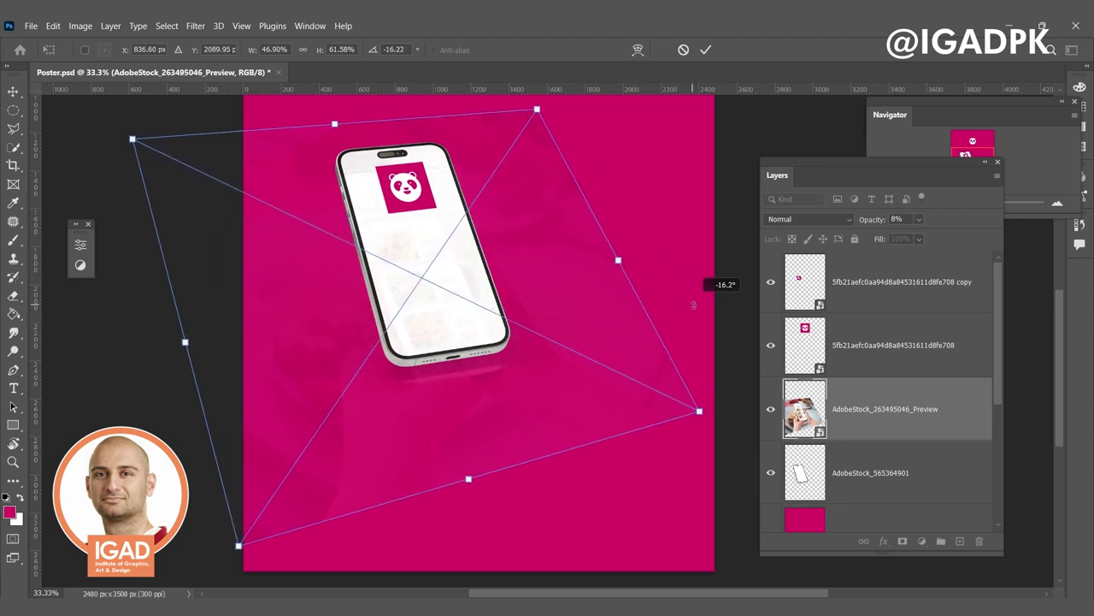
{"action": "left_click_drag", "start_coordinate": [540, 285], "coordinate": [499, 400]}
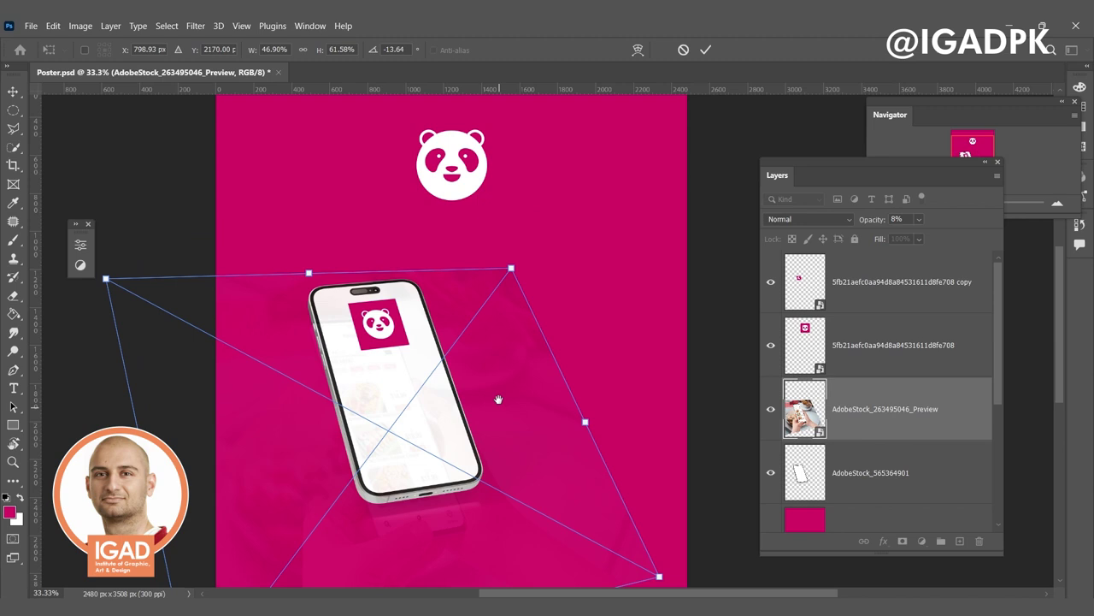
{"action": "left_click_drag", "start_coordinate": [510, 260], "coordinate": [541, 218]}
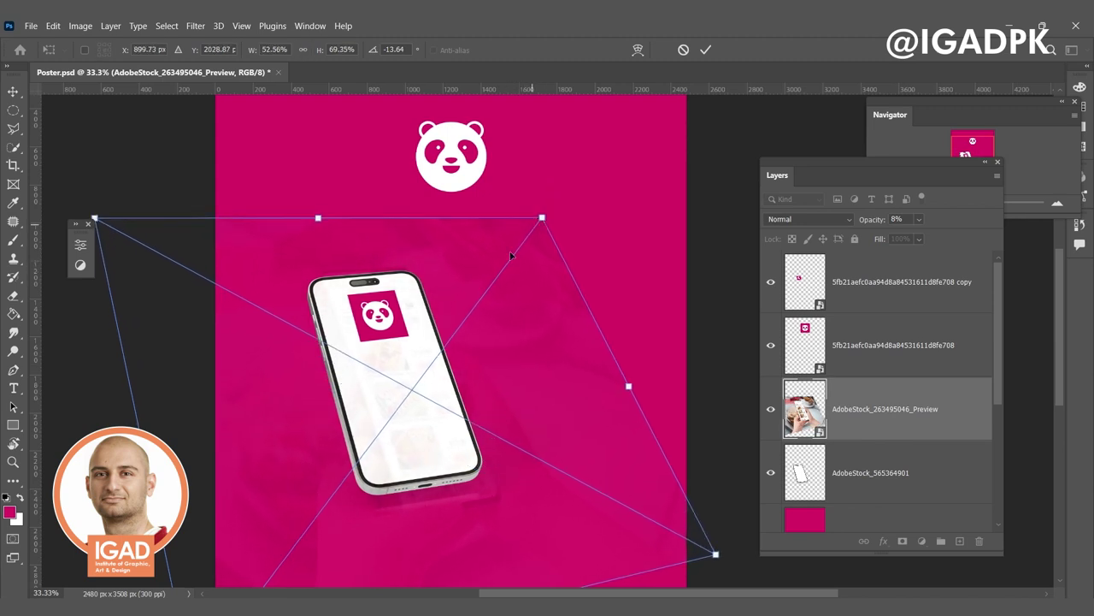
{"action": "left_click_drag", "start_coordinate": [471, 287], "coordinate": [455, 303]}
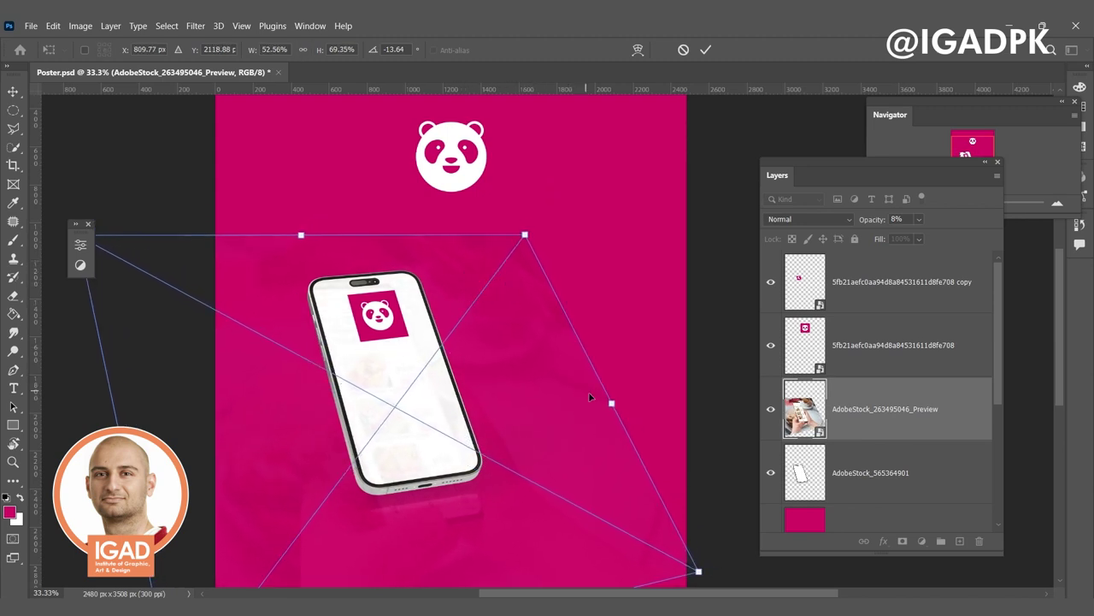
{"action": "left_click_drag", "start_coordinate": [612, 409], "coordinate": [647, 401]}
{"action": "left_click_drag", "start_coordinate": [598, 367], "coordinate": [518, 392]}
Step: Tilt the faded photo to about -14°, fine-tune its size and position, and commit
{"action": "left_click_drag", "start_coordinate": [620, 260], "coordinate": [613, 286]}
{"action": "left_click_drag", "start_coordinate": [514, 366], "coordinate": [519, 355]}
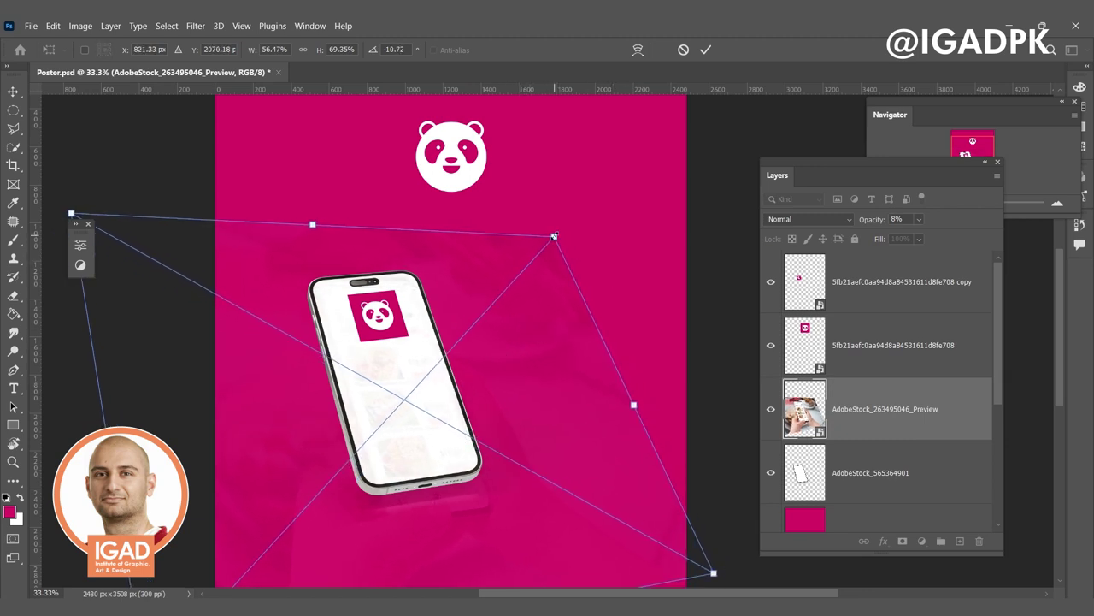
{"action": "left_click_drag", "start_coordinate": [554, 237], "coordinate": [577, 219]}
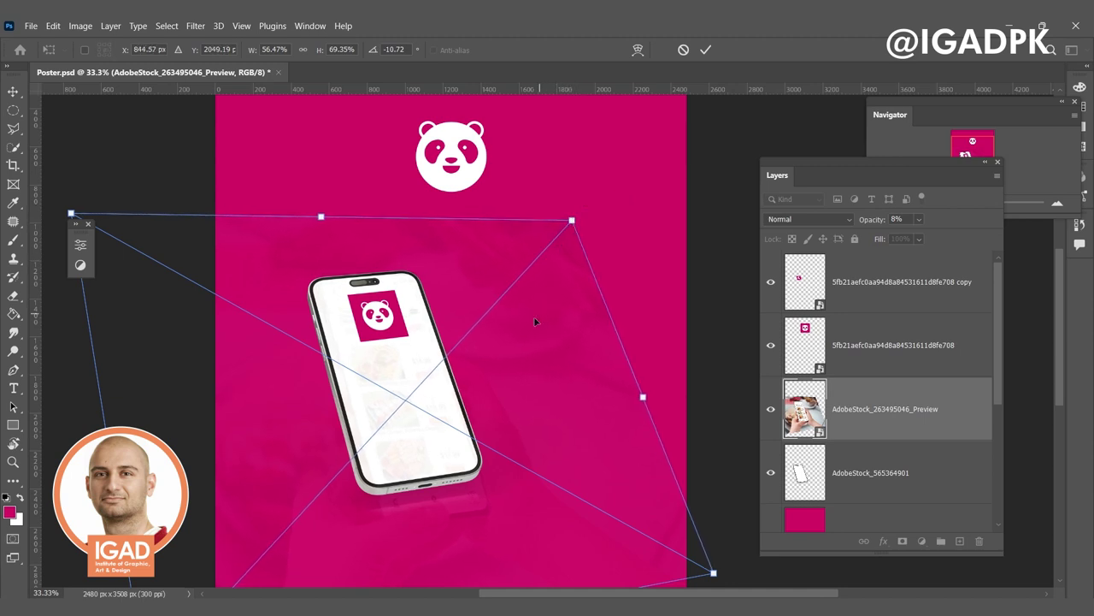
{"action": "left_click_drag", "start_coordinate": [533, 316], "coordinate": [520, 316]}
{"action": "left_click_drag", "start_coordinate": [580, 199], "coordinate": [572, 177]}
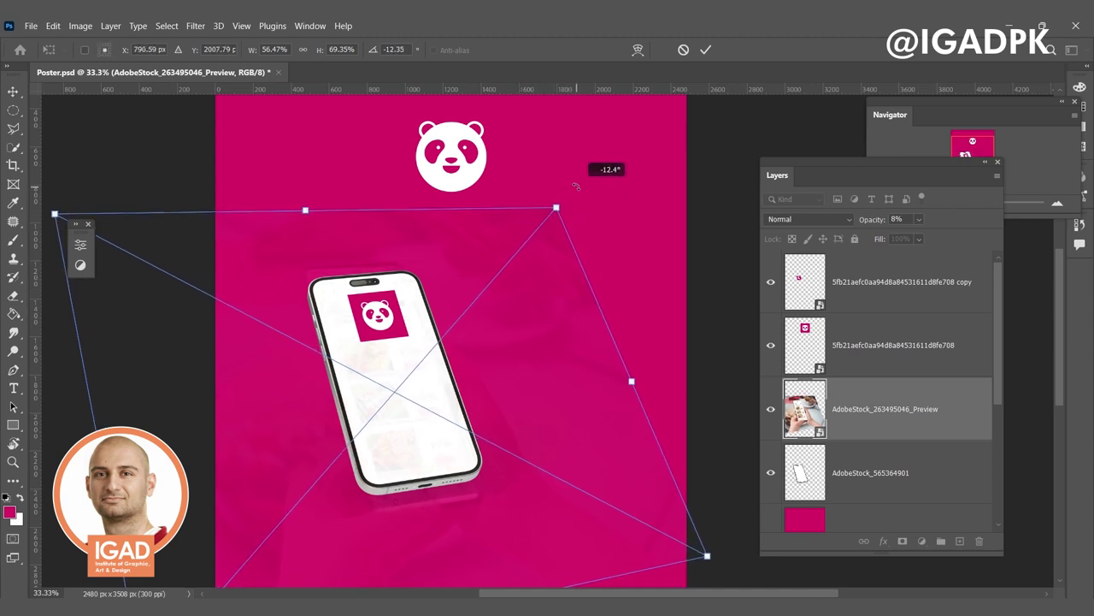
{"action": "left_click_drag", "start_coordinate": [502, 290], "coordinate": [507, 286]}
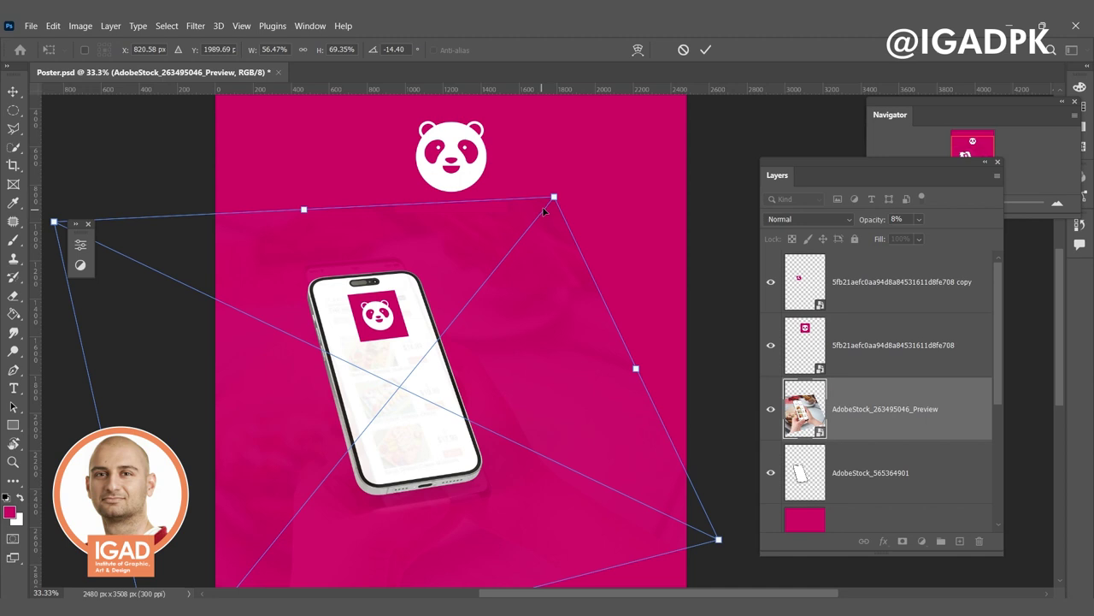
{"action": "left_click_drag", "start_coordinate": [554, 196], "coordinate": [566, 196]}
{"action": "scroll", "coordinate": [391, 434], "scroll_direction": "down", "scroll_amount": 1}
{"action": "key", "text": "Return"}
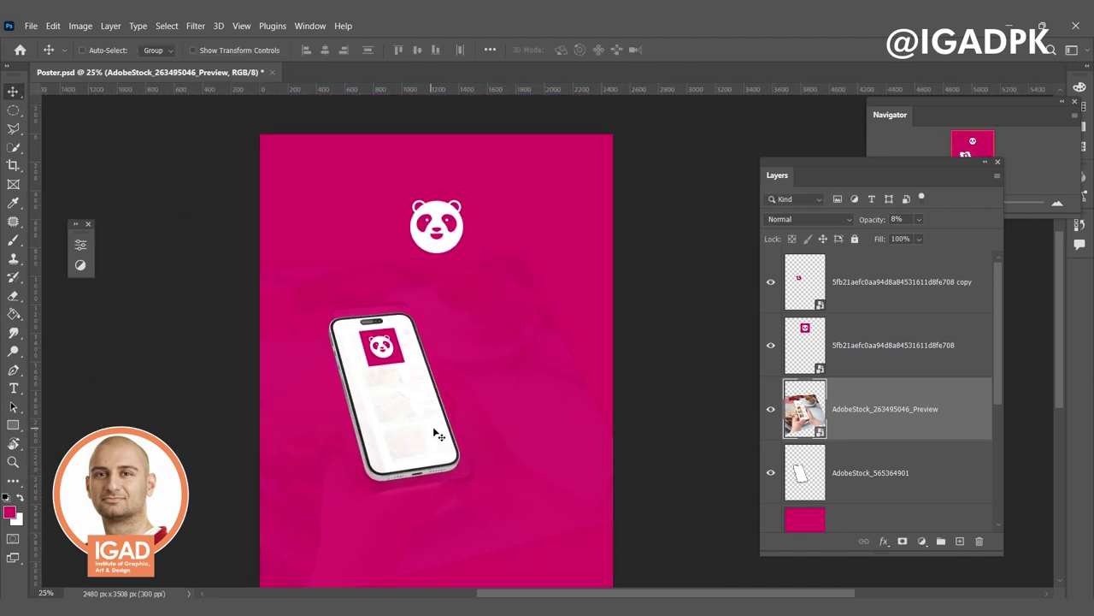
{"action": "scroll", "coordinate": [339, 341], "scroll_direction": "up", "scroll_amount": 1}
{"action": "scroll", "coordinate": [340, 342], "scroll_direction": "up", "scroll_amount": 1}
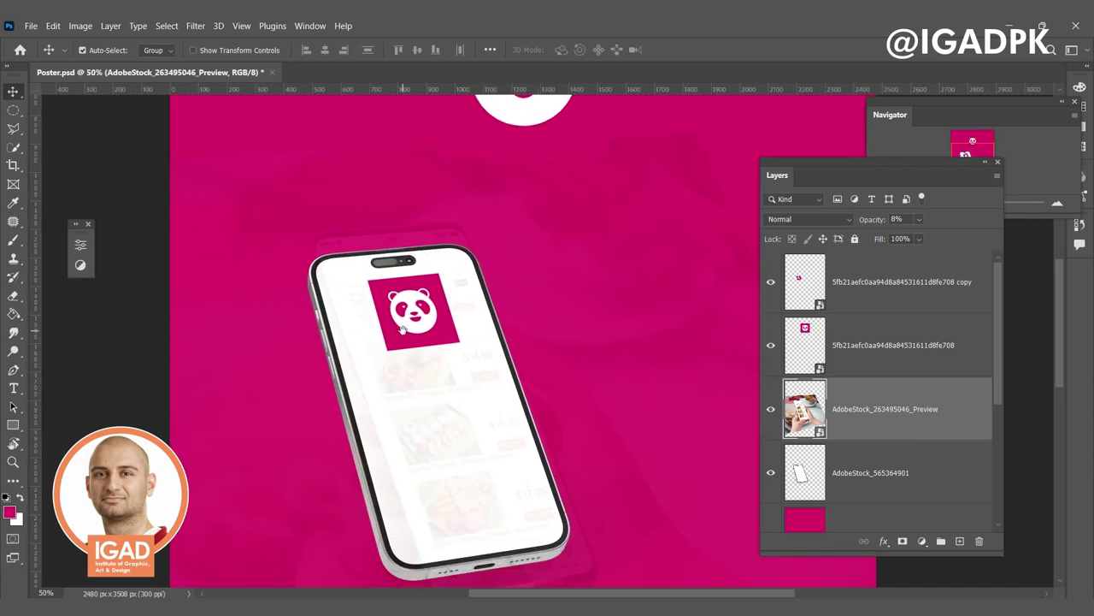
Step: Hide the faded food-app photo layer and select the phone mockup layer
{"action": "left_click", "coordinate": [771, 409]}
{"action": "left_click", "coordinate": [196, 26]}
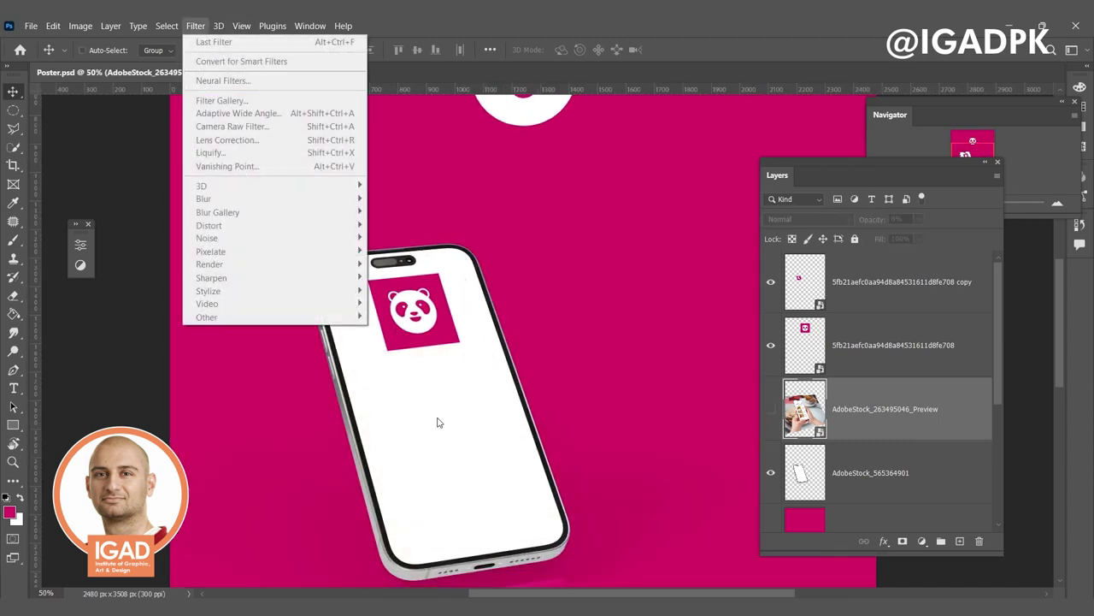
{"action": "key", "text": "Escape"}
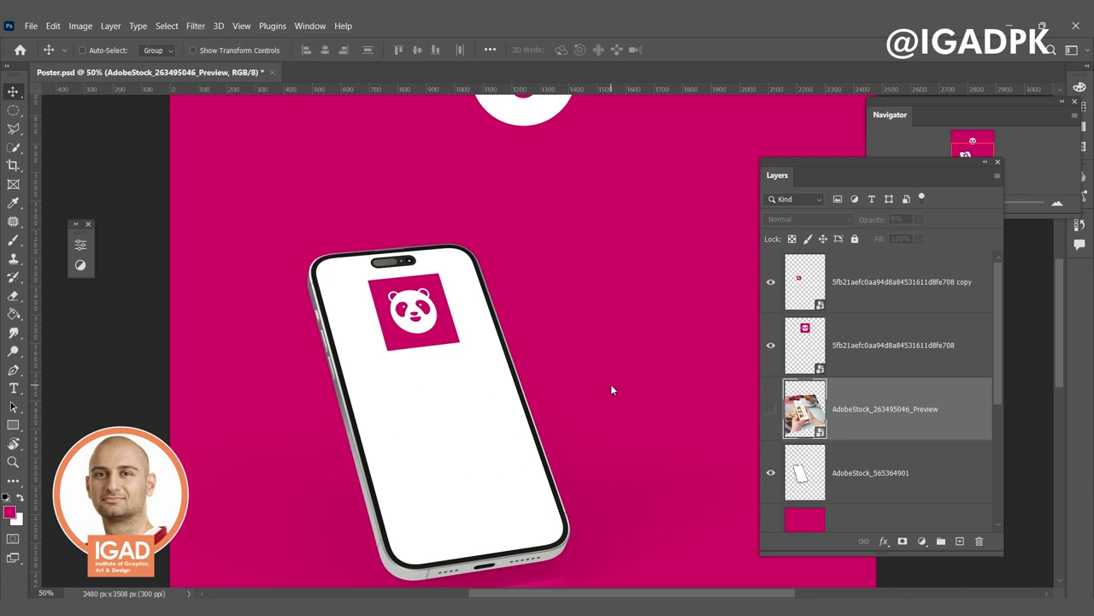
{"action": "left_click_drag", "start_coordinate": [611, 383], "coordinate": [557, 386]}
{"action": "left_click", "coordinate": [771, 408]}
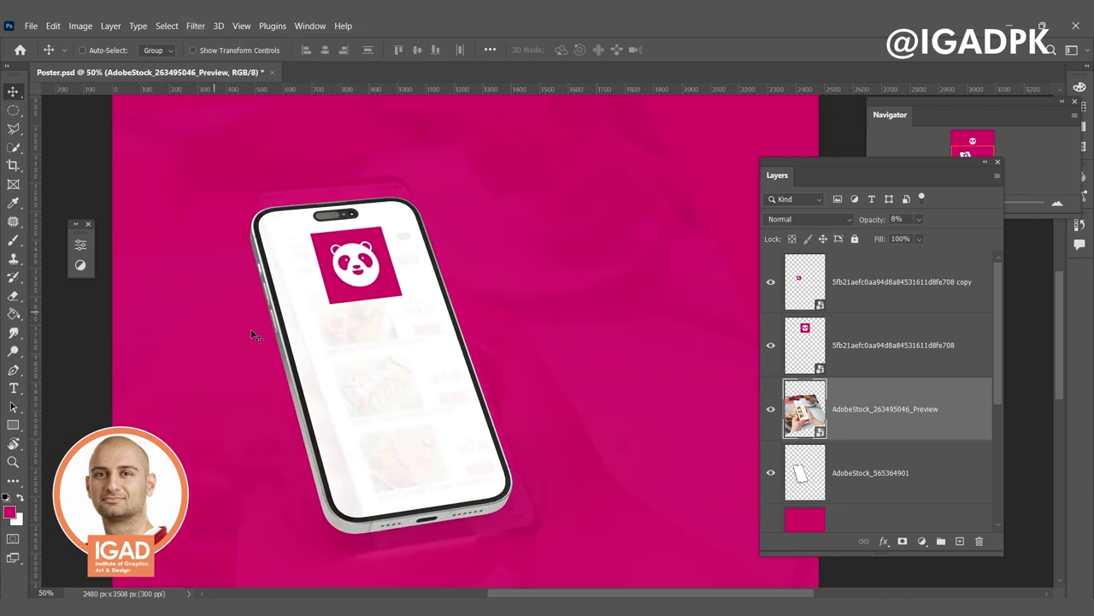
{"action": "left_click", "coordinate": [769, 409]}
{"action": "left_click", "coordinate": [846, 484]}
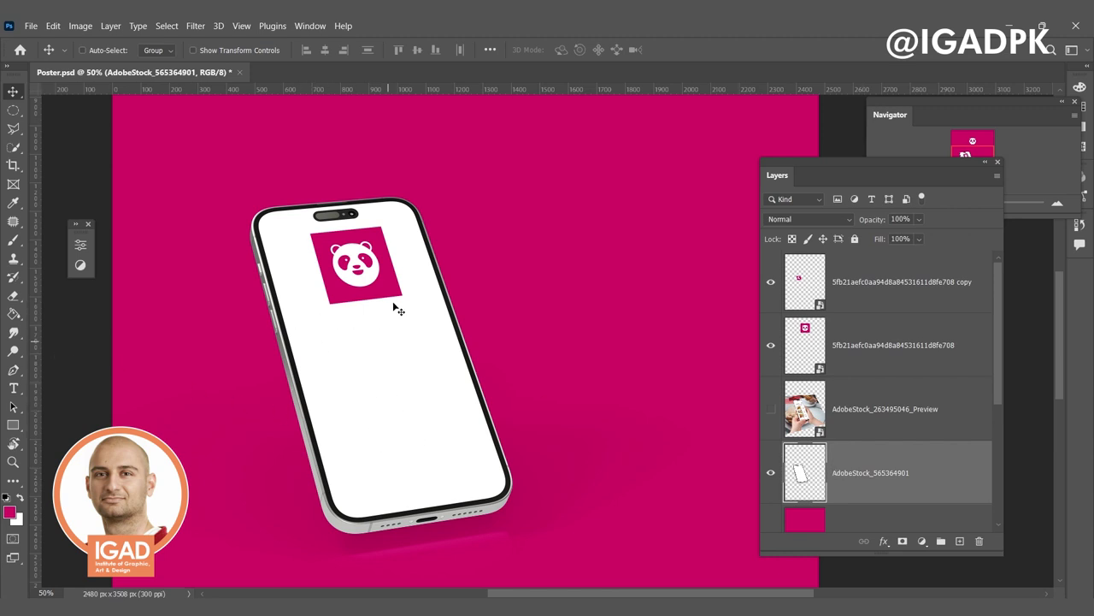
Step: Try a Quick Selection of the phone's white screen, then deselect it
{"action": "left_click", "coordinate": [13, 148]}
{"action": "right_click", "coordinate": [14, 148]}
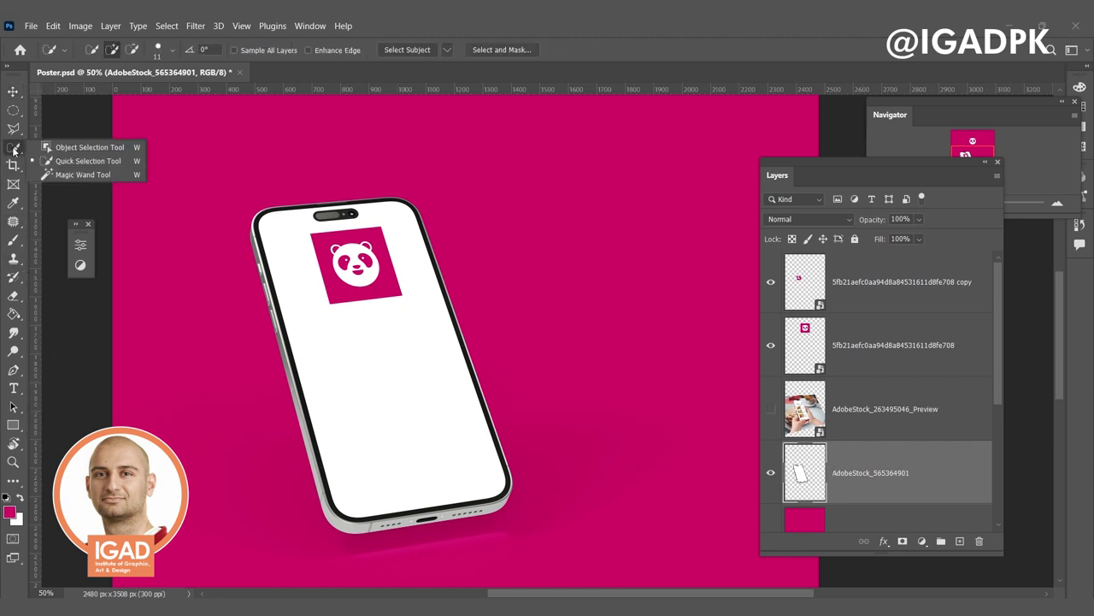
{"action": "left_click", "coordinate": [79, 160]}
{"action": "left_click", "coordinate": [369, 350]}
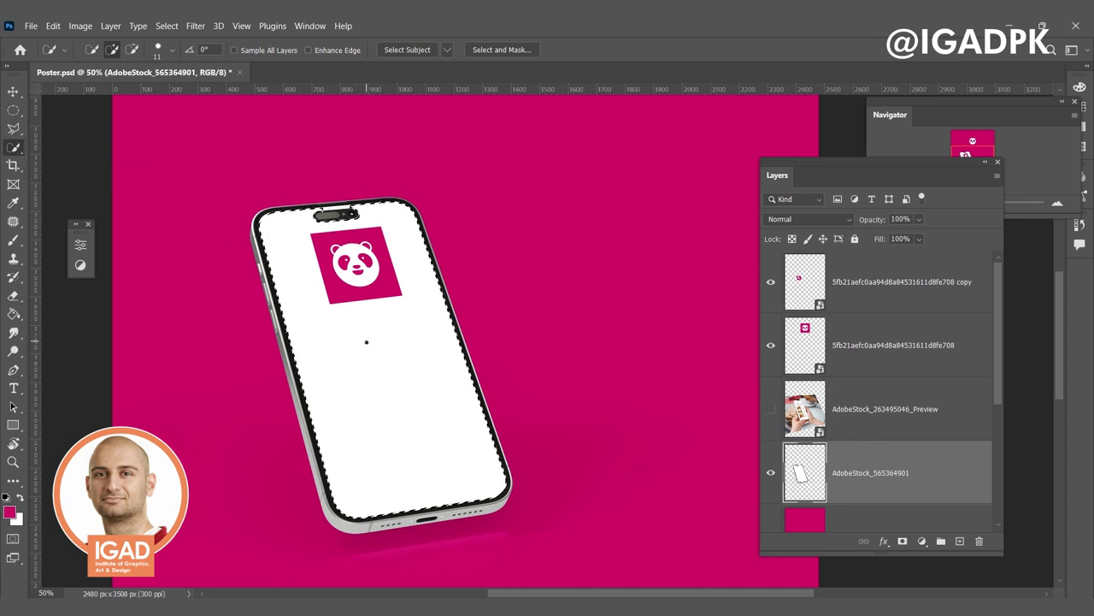
{"action": "key", "text": "ctrl+d"}
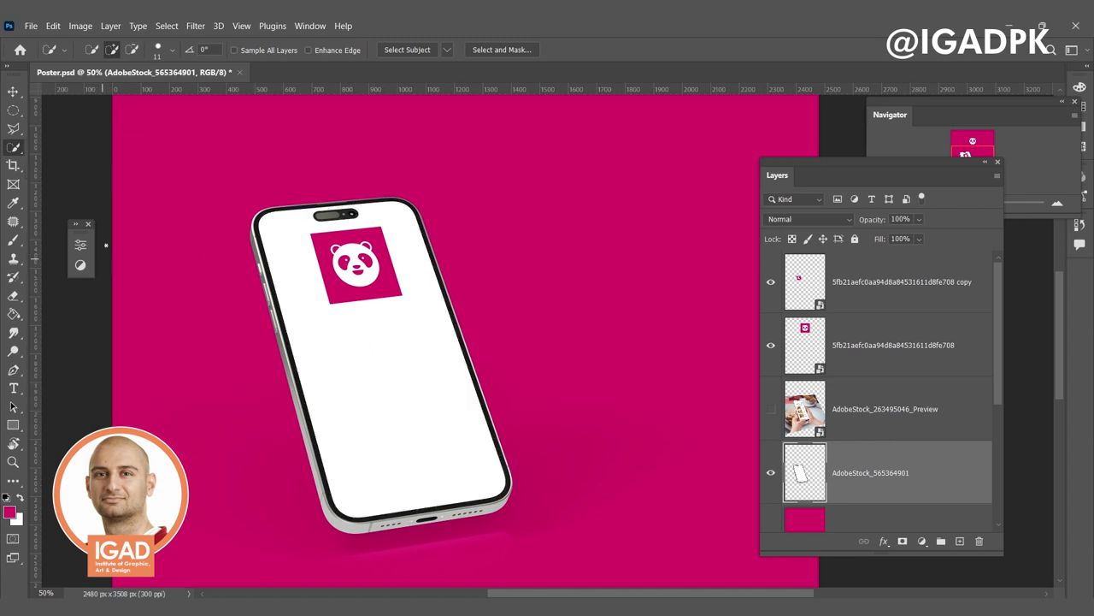
Step: Select the phone's white screen in one click with the Magic Wand tool
{"action": "right_click", "coordinate": [14, 152]}
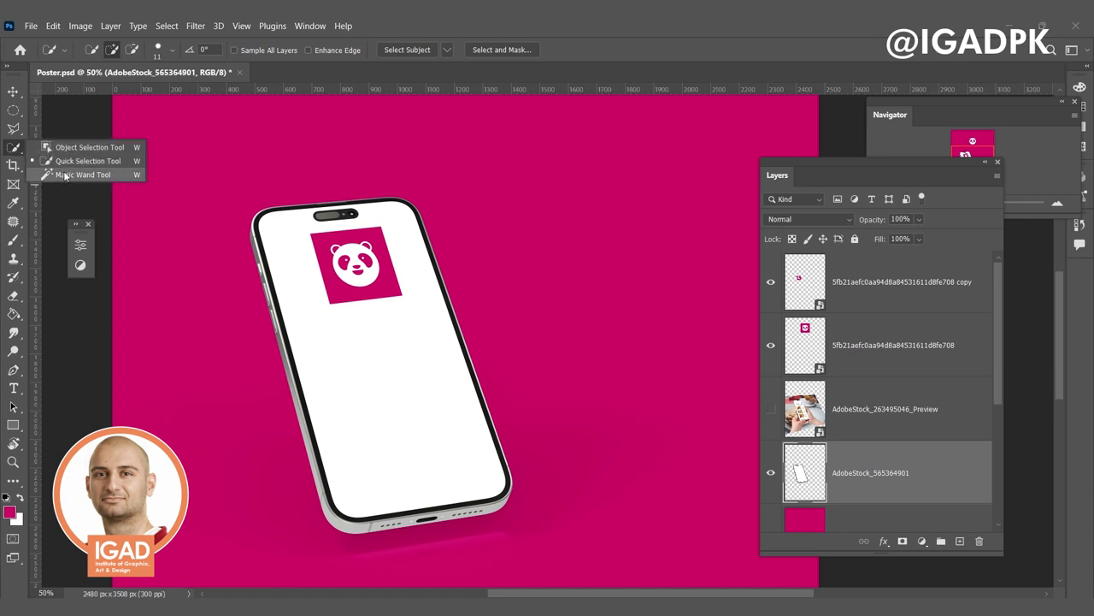
{"action": "left_click", "coordinate": [65, 175]}
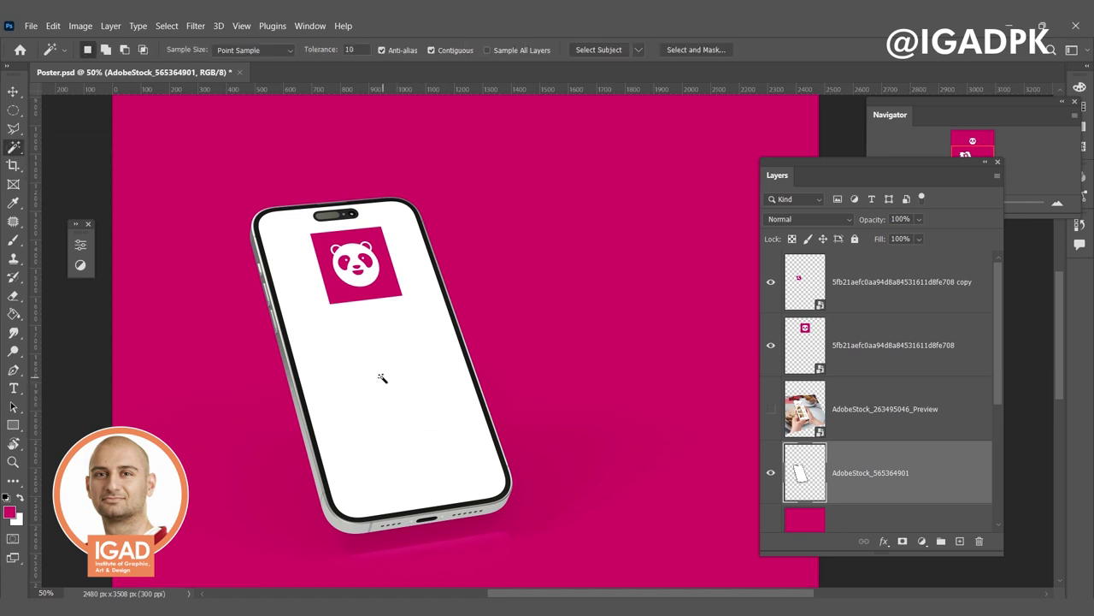
{"action": "left_click", "coordinate": [18, 154]}
{"action": "right_click", "coordinate": [18, 154]}
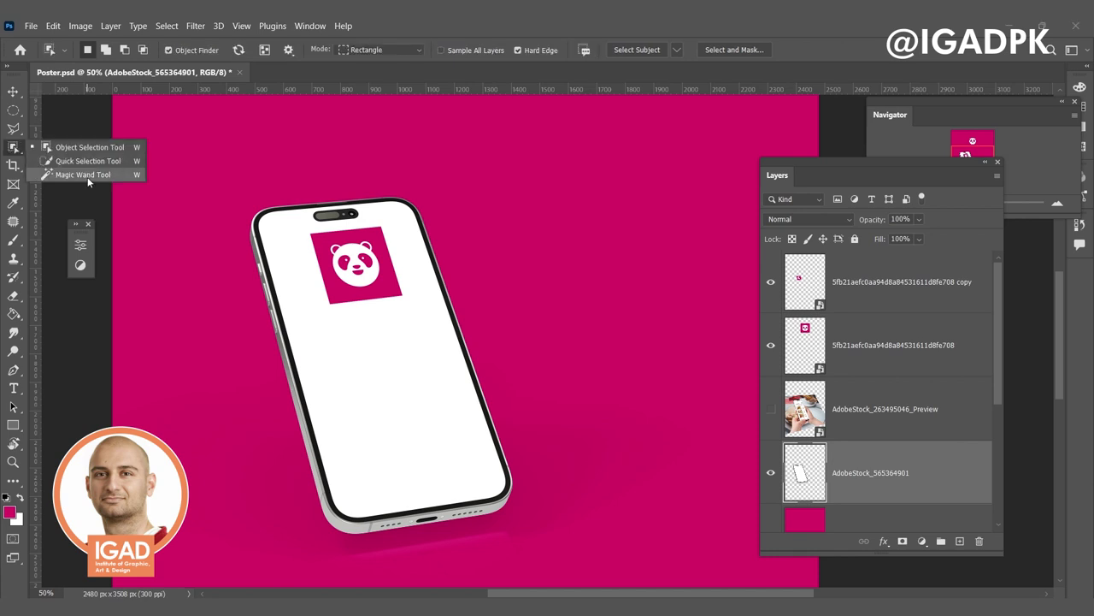
{"action": "left_click", "coordinate": [65, 176]}
{"action": "left_click", "coordinate": [395, 402]}
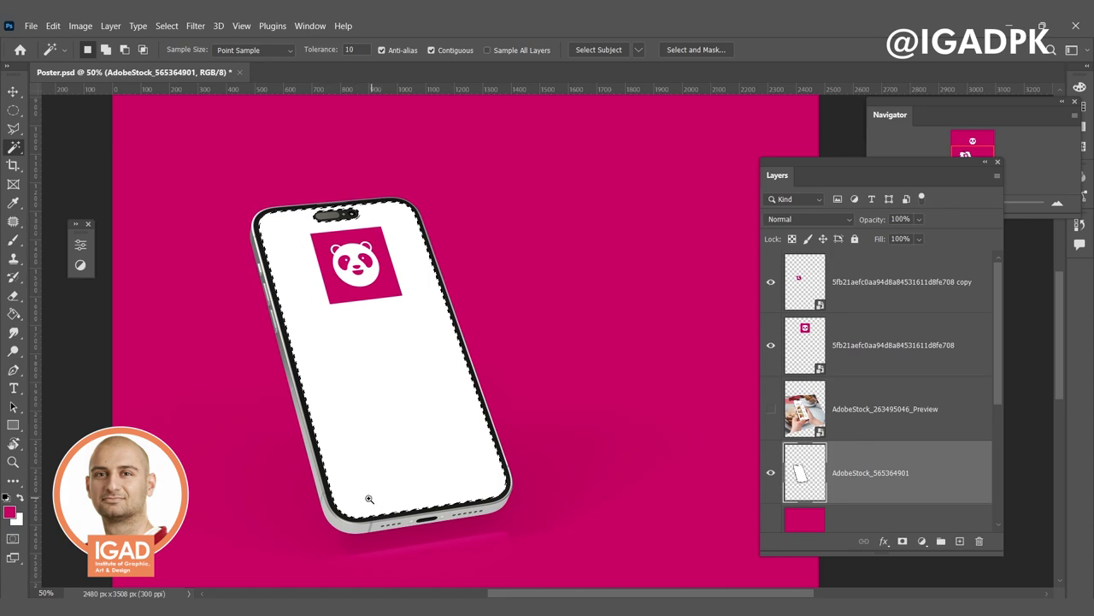
Step: Zoom in and pan around the phone's lower corner to check the selection edges
{"action": "left_click_drag", "start_coordinate": [370, 498], "coordinate": [298, 521]}
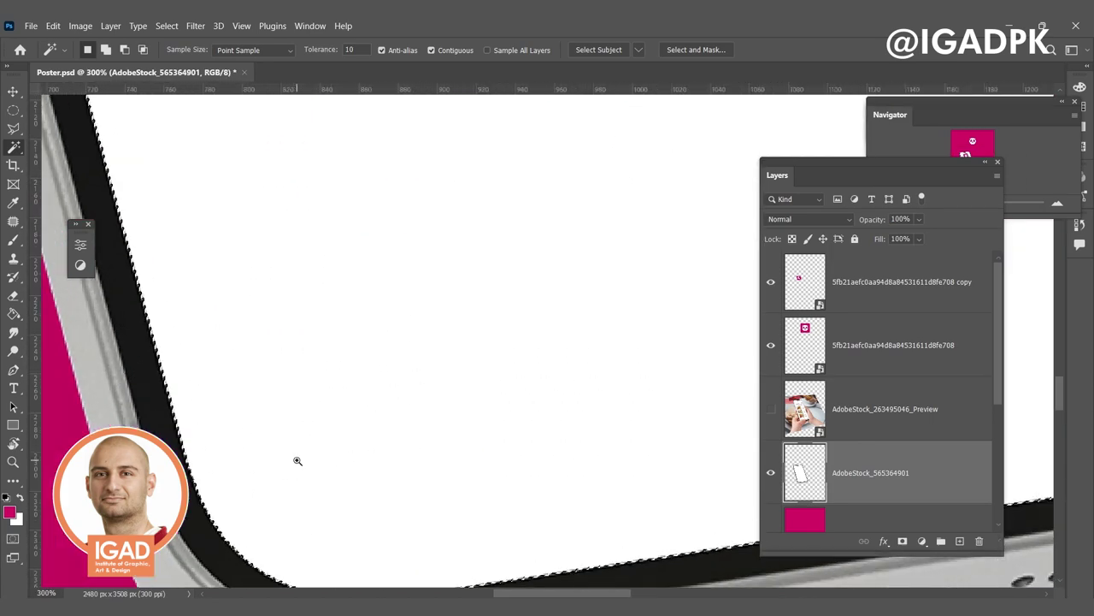
{"action": "scroll", "coordinate": [298, 460], "scroll_direction": "down", "scroll_amount": 1}
{"action": "scroll", "coordinate": [308, 439], "scroll_direction": "down", "scroll_amount": 1}
{"action": "scroll", "coordinate": [315, 420], "scroll_direction": "down", "scroll_amount": 1}
{"action": "scroll", "coordinate": [337, 457], "scroll_direction": "down", "scroll_amount": 1}
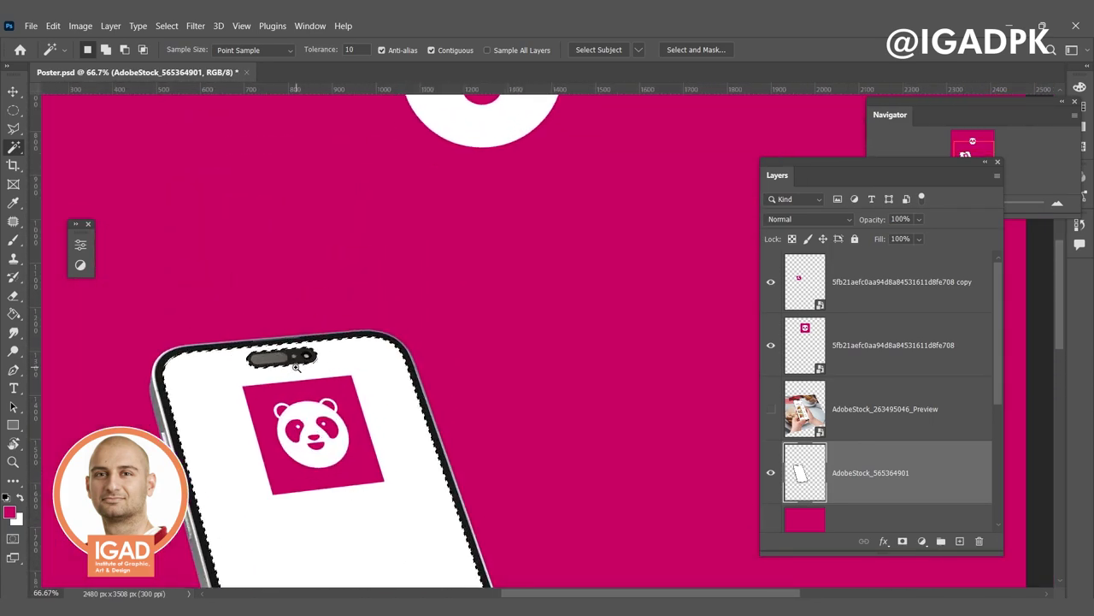
{"action": "scroll", "coordinate": [296, 365], "scroll_direction": "up", "scroll_amount": 2}
{"action": "scroll", "coordinate": [359, 342], "scroll_direction": "up", "scroll_amount": 2}
{"action": "scroll", "coordinate": [487, 342], "scroll_direction": "down", "scroll_amount": 1}
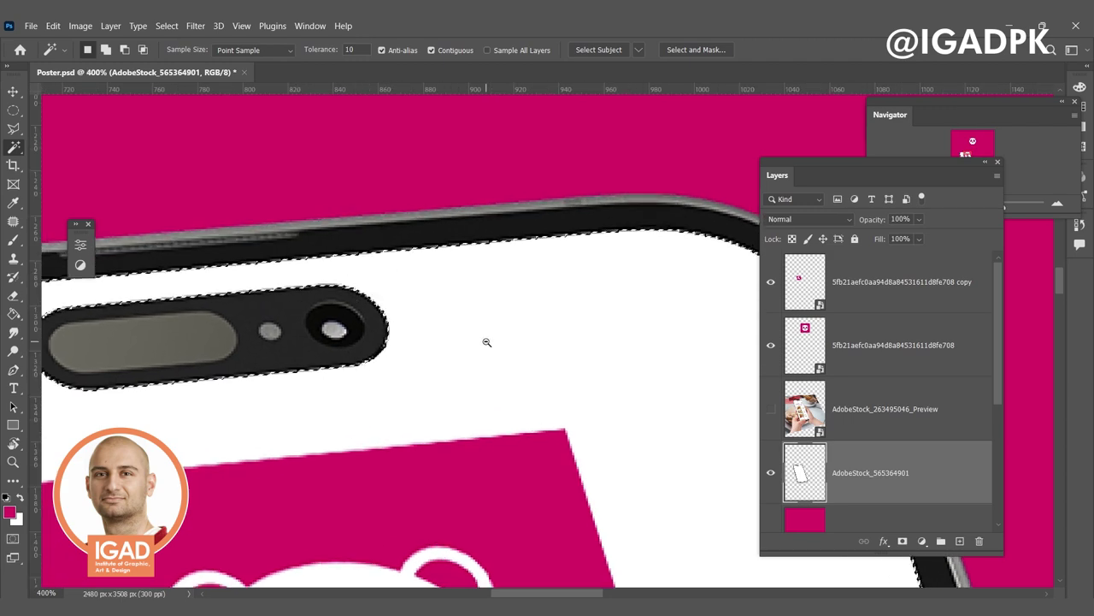
{"action": "scroll", "coordinate": [488, 342], "scroll_direction": "down", "scroll_amount": 1}
{"action": "scroll", "coordinate": [542, 416], "scroll_direction": "down", "scroll_amount": 1}
{"action": "scroll", "coordinate": [489, 411], "scroll_direction": "down", "scroll_amount": 1}
{"action": "left_click_drag", "start_coordinate": [490, 410], "coordinate": [448, 283]}
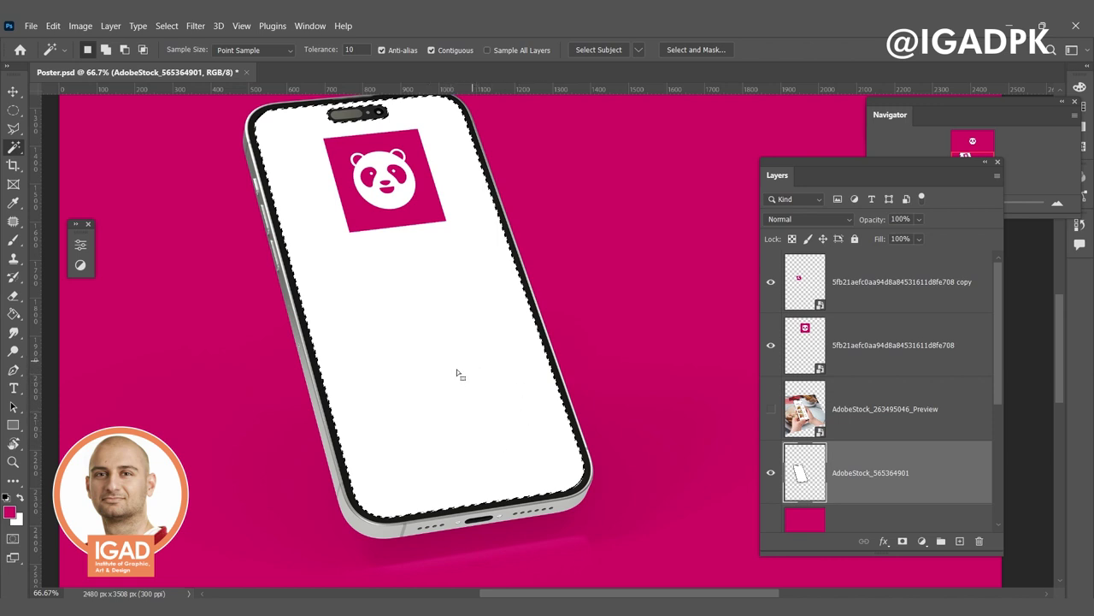
Step: Show the food-app screenshot layer, mask it to the screen selection, and set 100% opacity
{"action": "left_click", "coordinate": [771, 410]}
{"action": "left_click", "coordinate": [841, 425]}
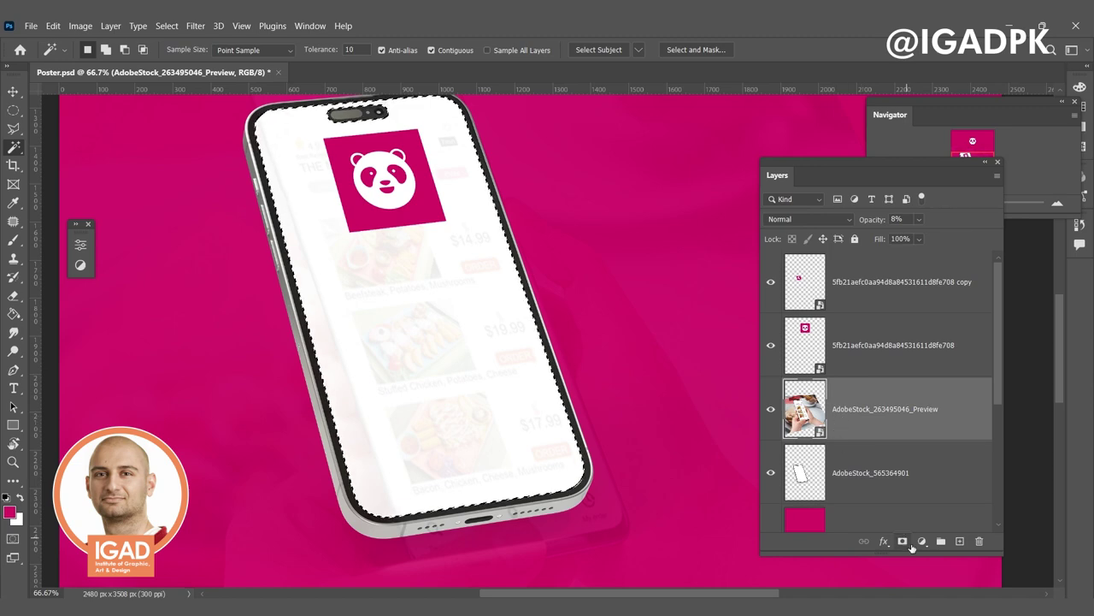
{"action": "left_click", "coordinate": [903, 541]}
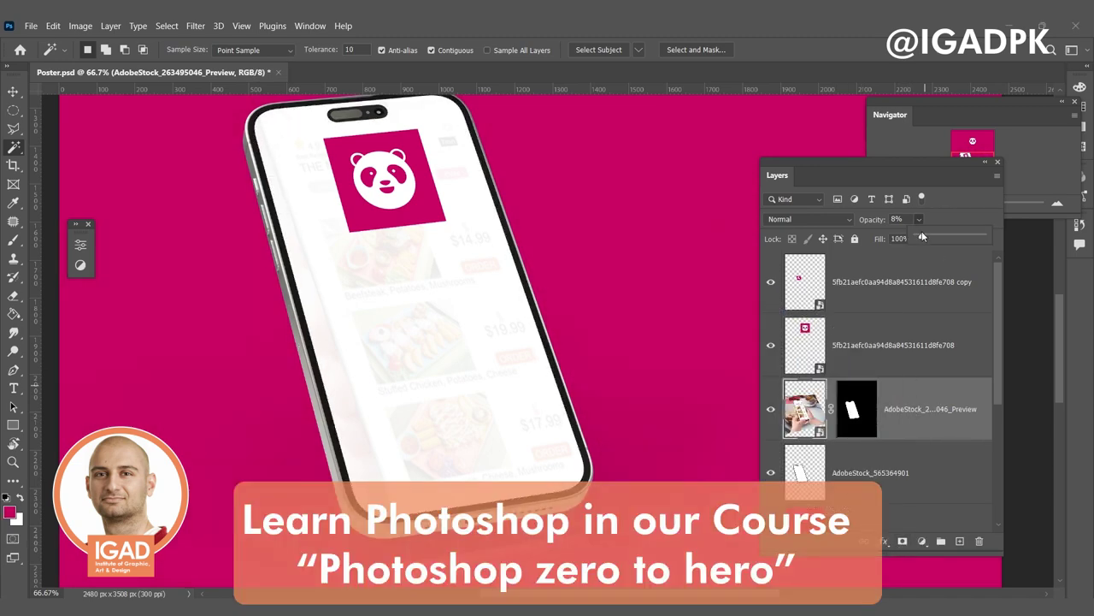
{"action": "left_click_drag", "start_coordinate": [917, 227], "coordinate": [1014, 233]}
{"action": "scroll", "coordinate": [521, 370], "scroll_direction": "down", "scroll_amount": 2}
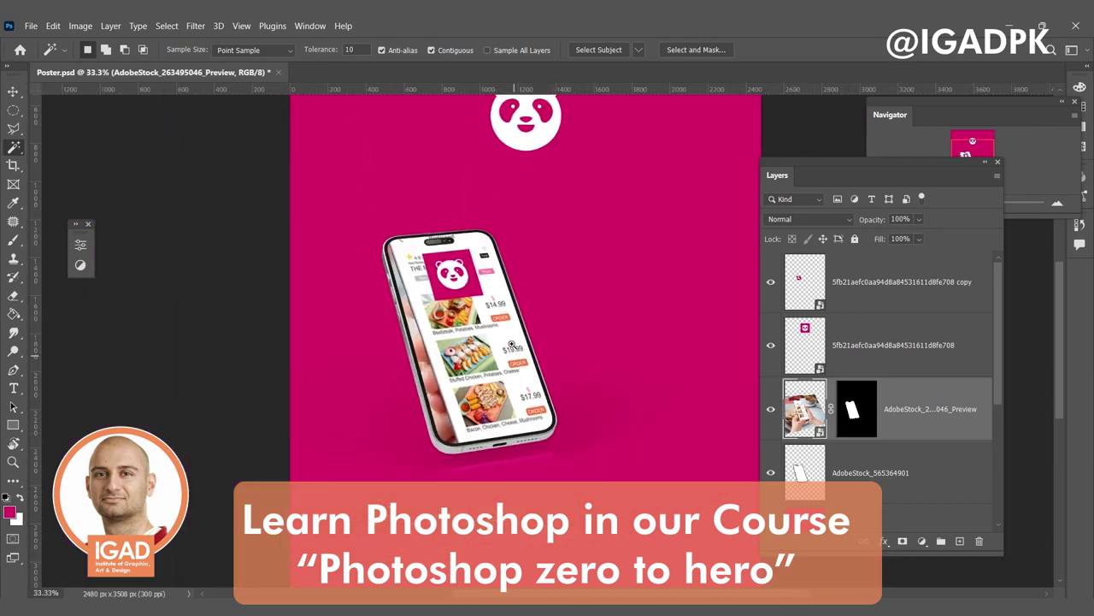
{"action": "scroll", "coordinate": [522, 376], "scroll_direction": "up", "scroll_amount": 1}
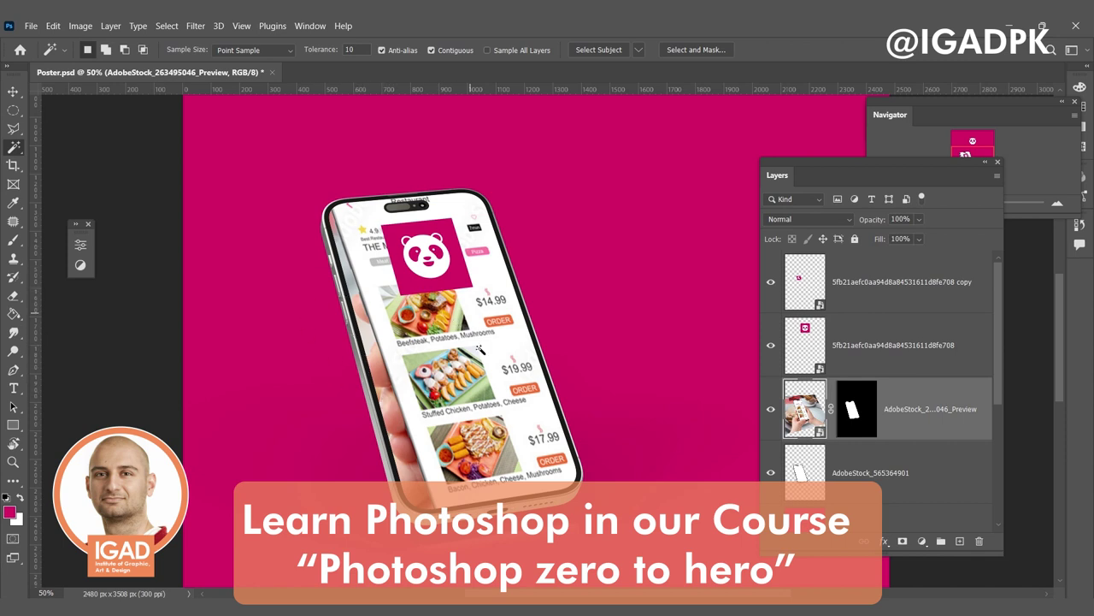
Step: Select the layer mask, switch to Elliptical Marquee, and inspect the mask alone
{"action": "left_click", "coordinate": [863, 432]}
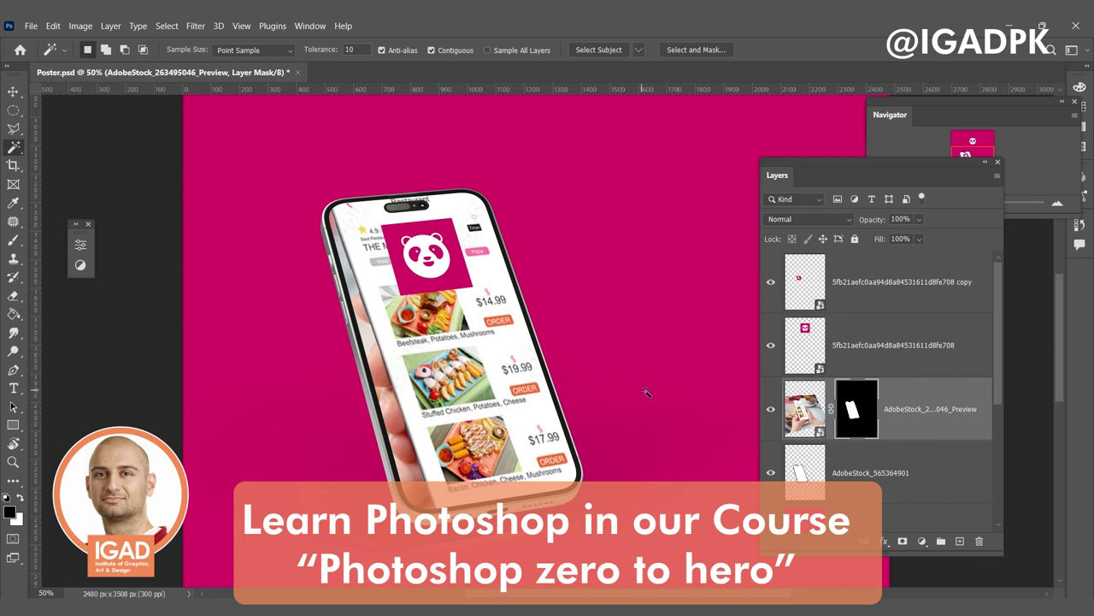
{"action": "left_click", "coordinate": [13, 110]}
{"action": "left_click", "coordinate": [61, 123]}
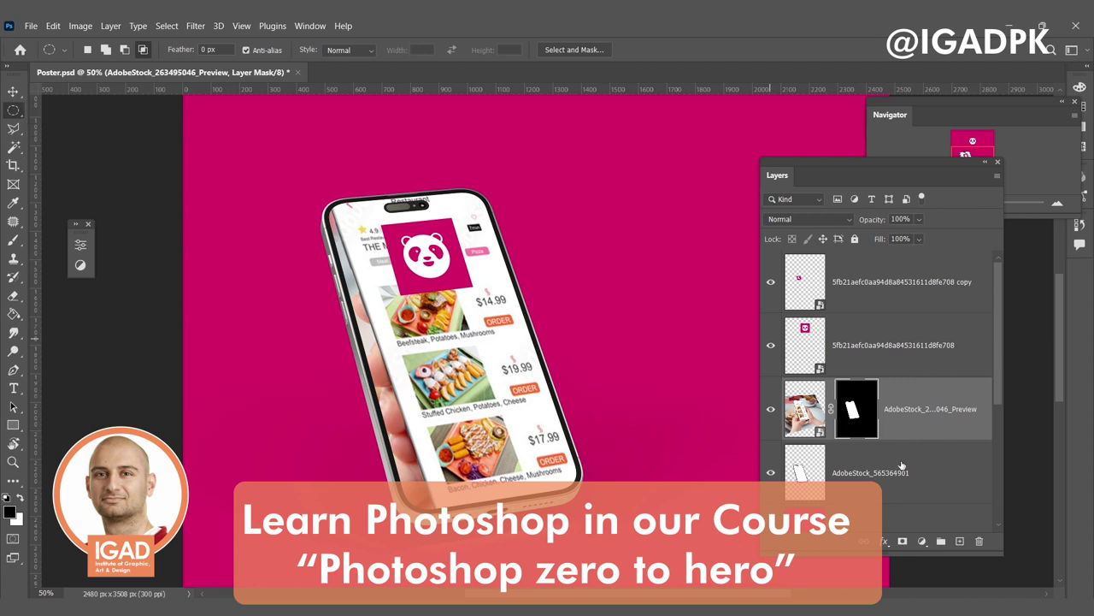
{"action": "left_click", "coordinate": [857, 417], "text": "alt"}
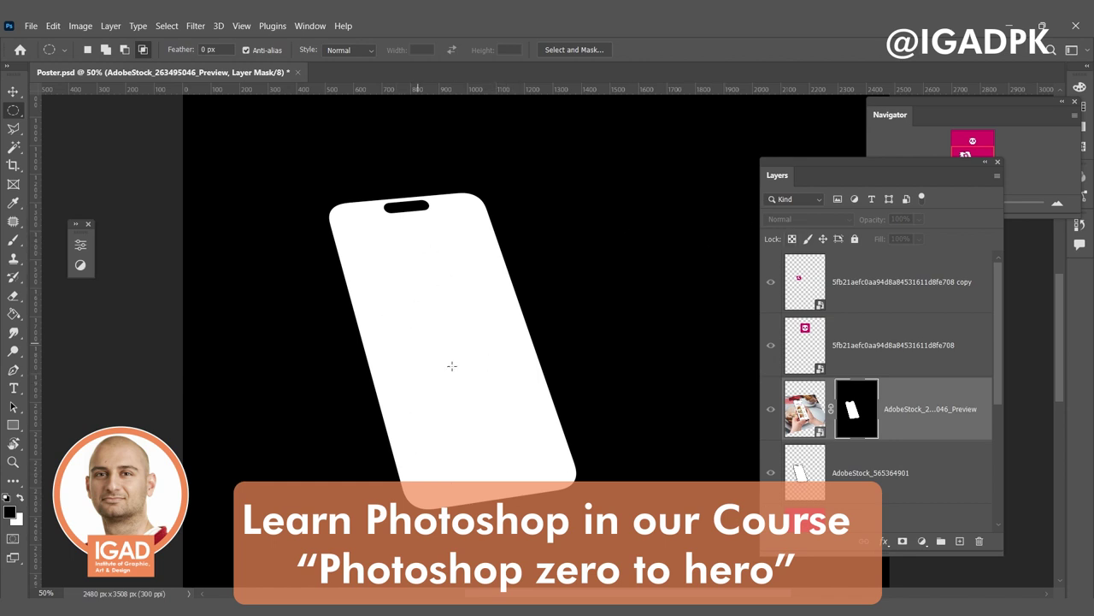
{"action": "left_click", "coordinate": [805, 419]}
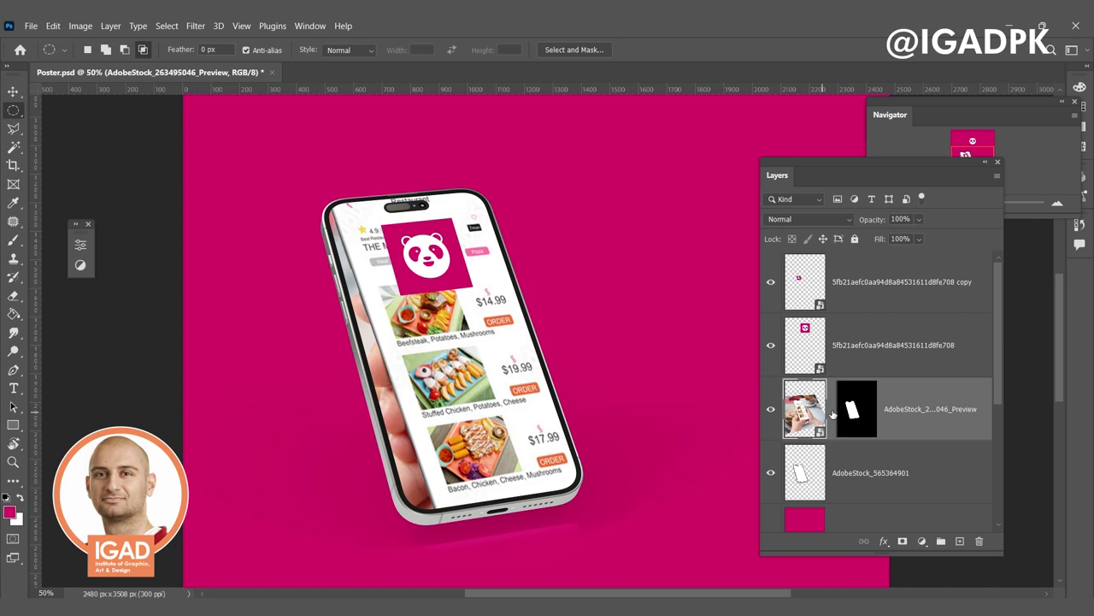
Step: Resize the food-app image twice, first stretching then slightly shrinking it
{"action": "key", "text": "ctrl+t"}
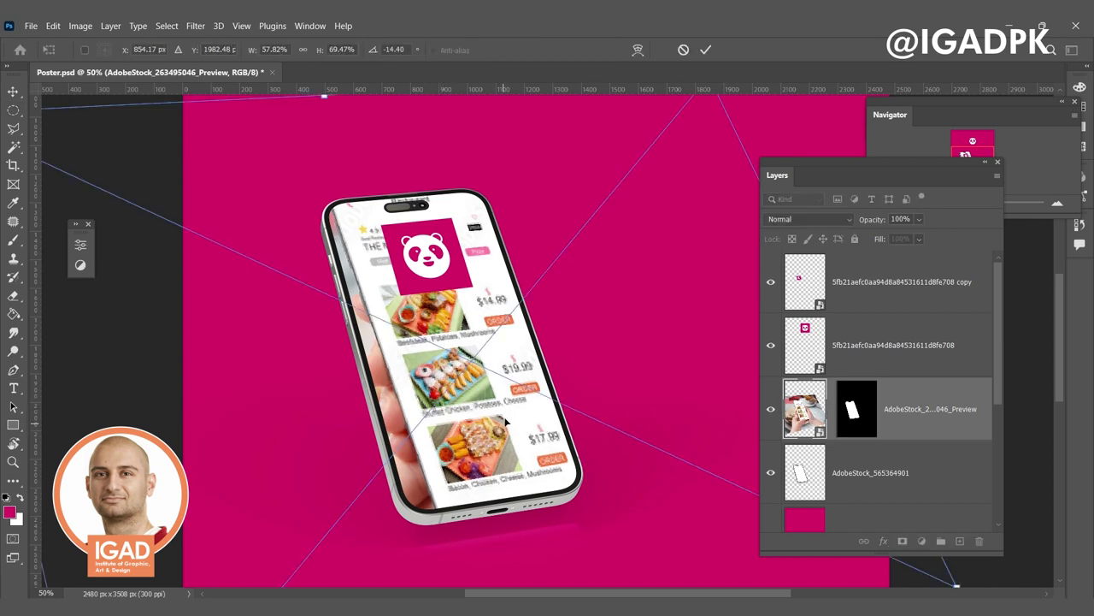
{"action": "key", "text": "ctrl+minus"}
{"action": "key", "text": "ctrl+minus"}
{"action": "key", "text": "ctrl+minus"}
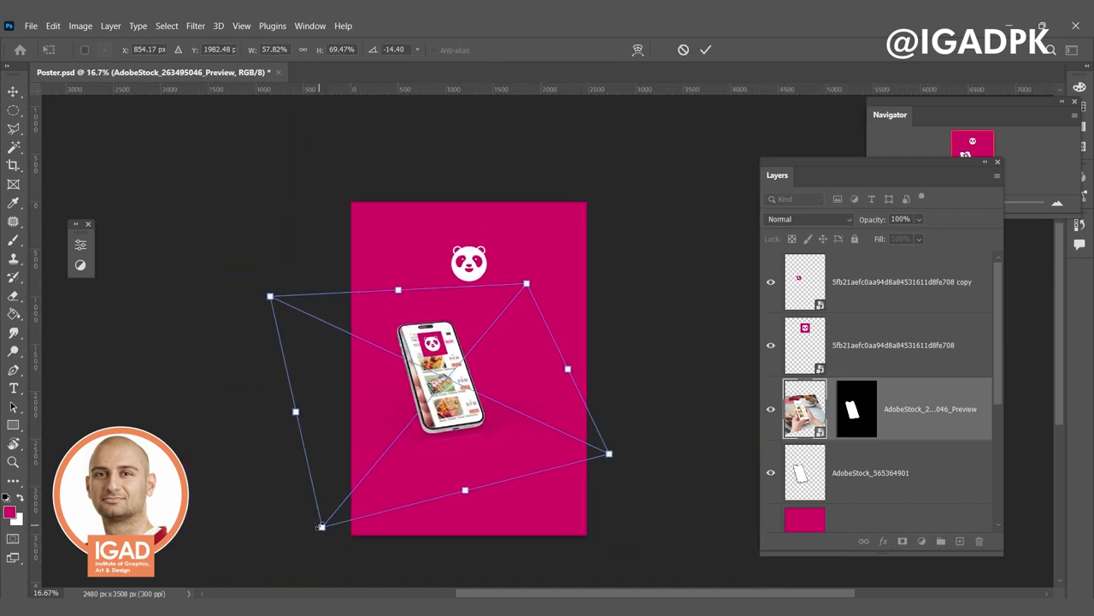
{"action": "left_click_drag", "start_coordinate": [322, 526], "coordinate": [294, 542]}
{"action": "key", "text": "ctrl+plus"}
{"action": "key", "text": "ctrl+plus"}
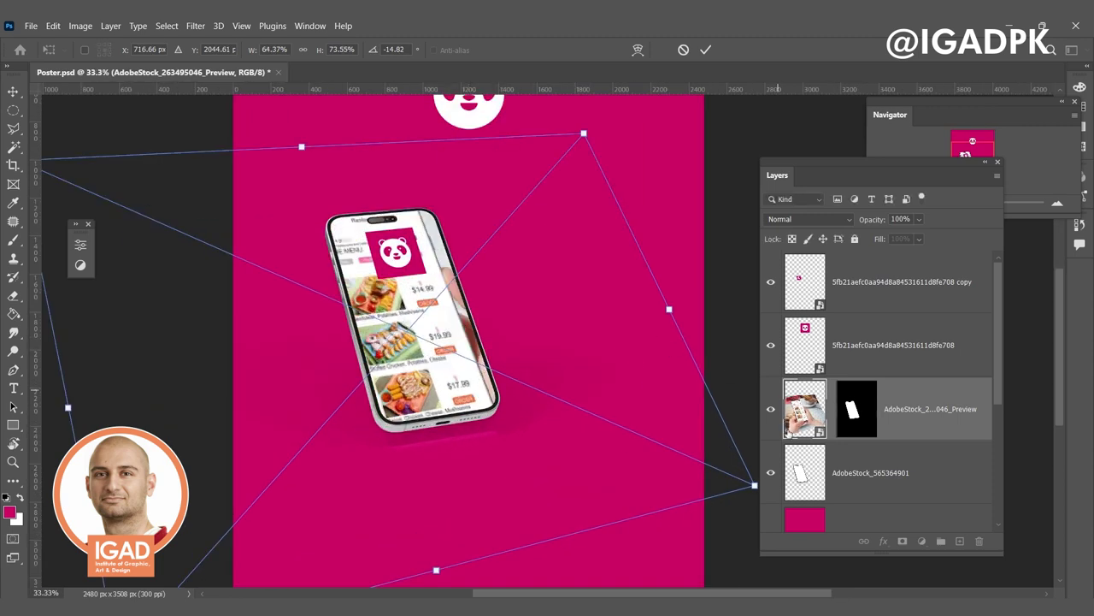
{"action": "key", "text": "Return"}
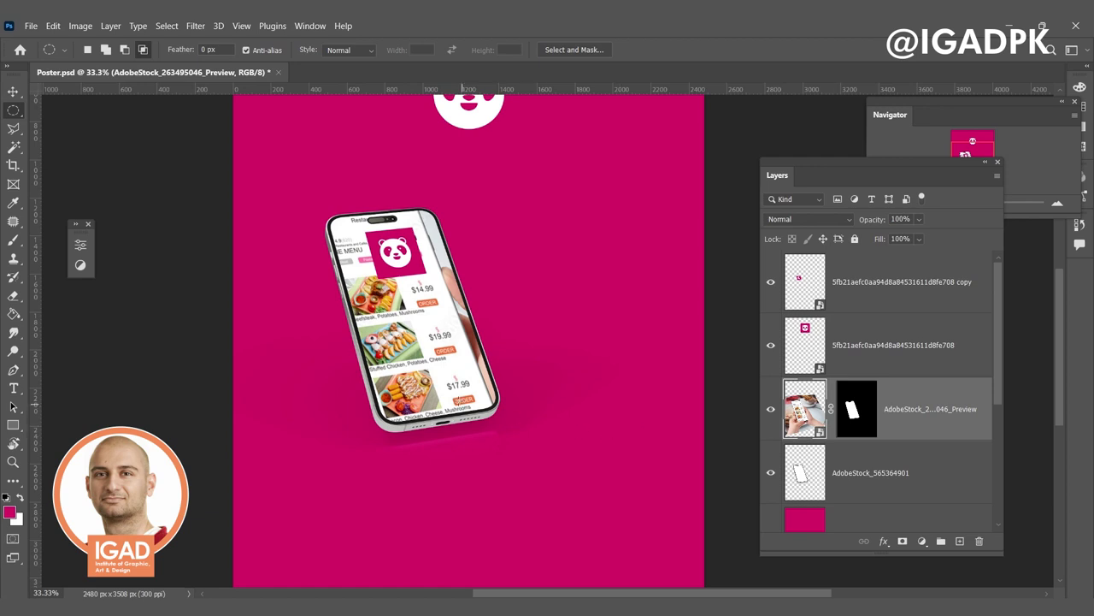
{"action": "key", "text": "ctrl+t"}
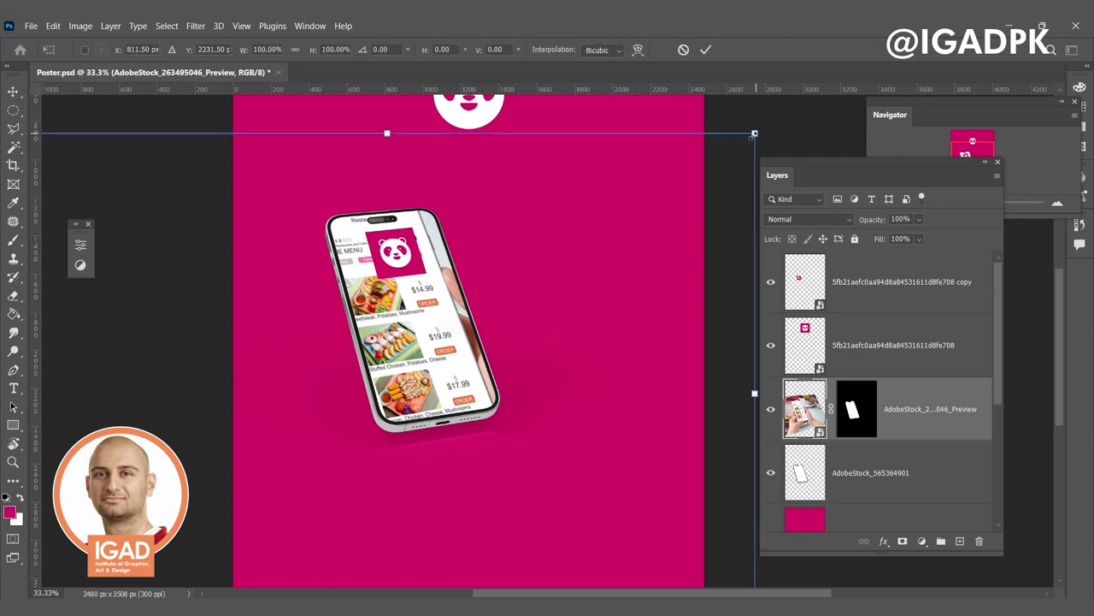
{"action": "left_click_drag", "start_coordinate": [754, 133], "coordinate": [681, 174]}
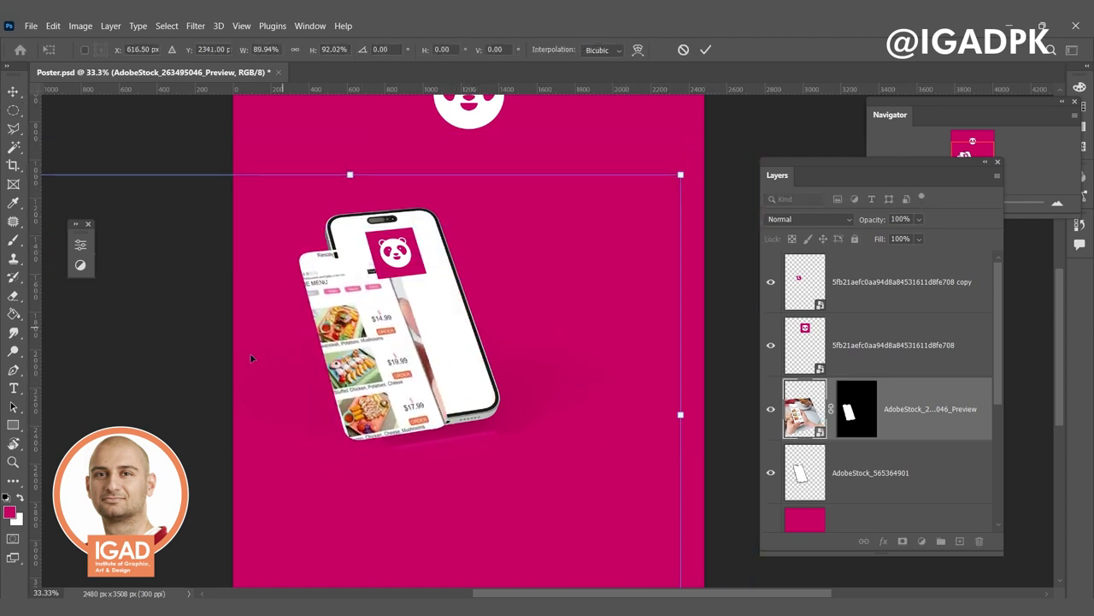
{"action": "key", "text": "Return"}
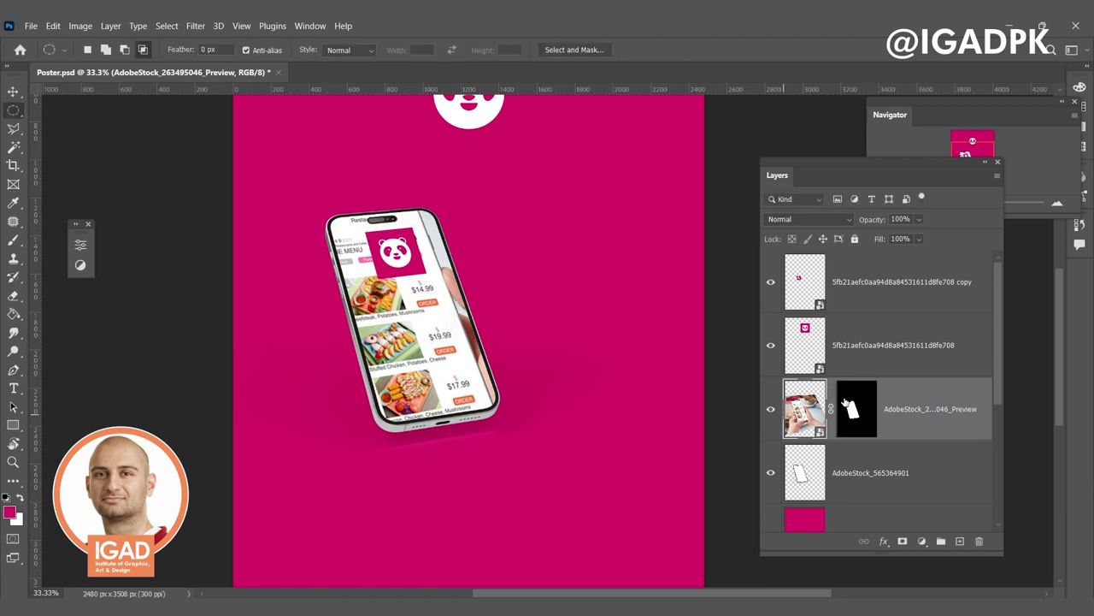
Step: Unlink the image from its mask, then scale it to ~69% and rotate about -12.6°
{"action": "left_click", "coordinate": [830, 409]}
{"action": "key", "text": "ctrl+t"}
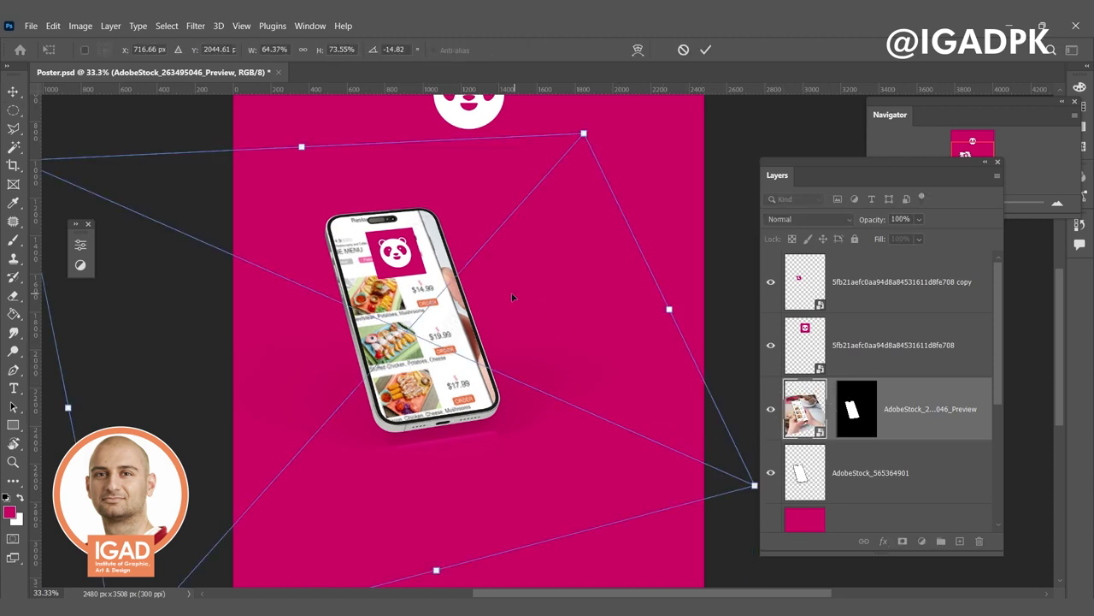
{"action": "left_click_drag", "start_coordinate": [585, 130], "coordinate": [625, 123]}
{"action": "left_click_drag", "start_coordinate": [588, 264], "coordinate": [568, 267]}
{"action": "left_click_drag", "start_coordinate": [678, 171], "coordinate": [604, 231]}
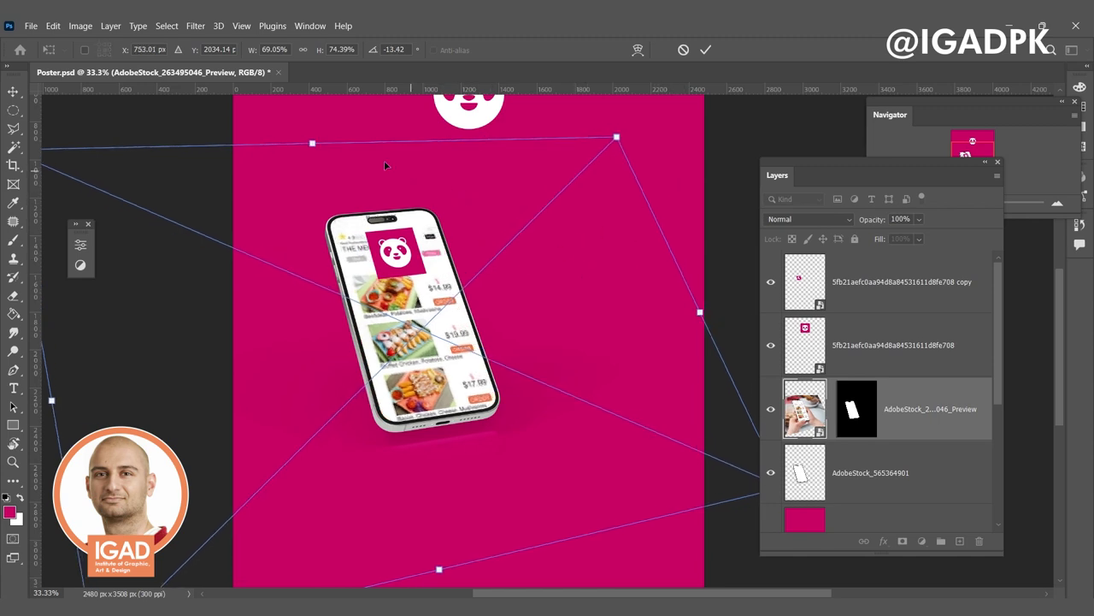
{"action": "left_click_drag", "start_coordinate": [322, 142], "coordinate": [318, 182]}
{"action": "mouse_move", "coordinate": [423, 286]}
{"action": "left_mouse_down"}
{"action": "mouse_move", "coordinate": [411, 286]}
{"action": "mouse_move", "coordinate": [420, 297]}
{"action": "left_mouse_up"}
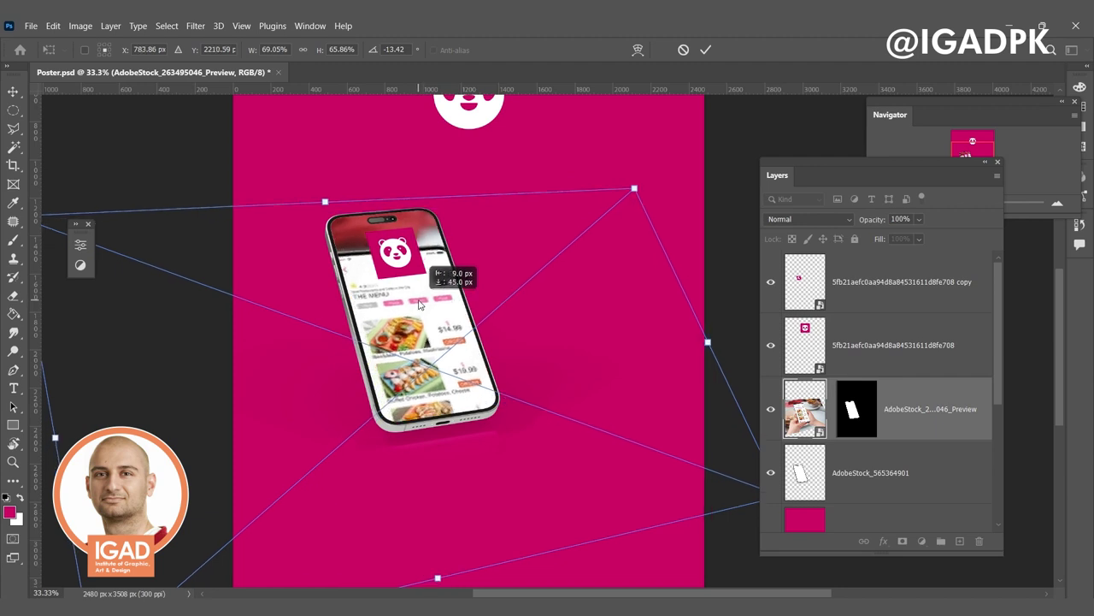
{"action": "left_click_drag", "start_coordinate": [418, 295], "coordinate": [420, 296]}
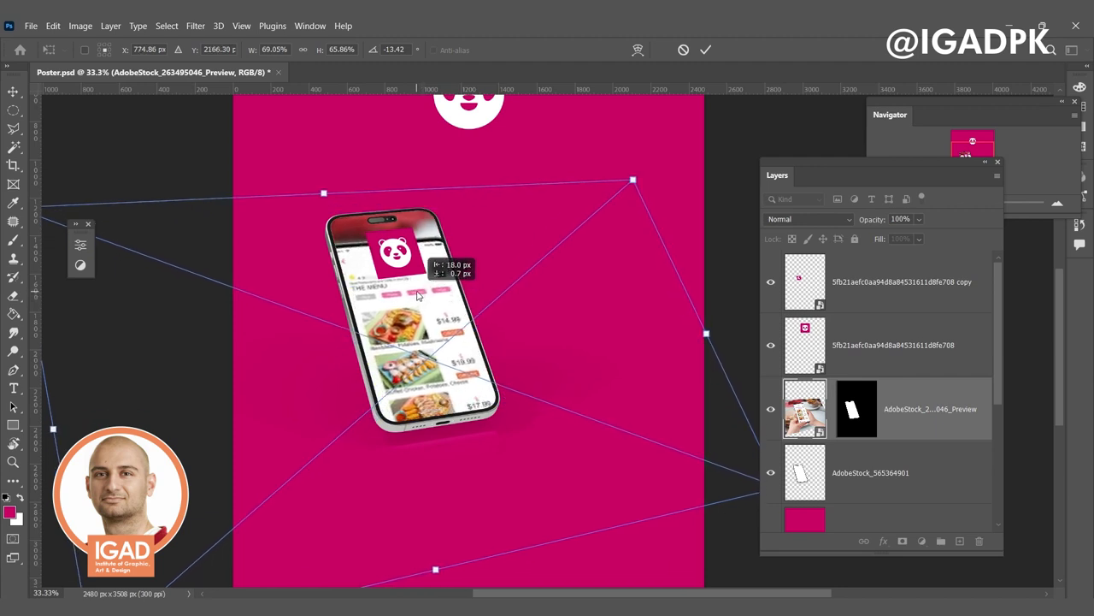
{"action": "mouse_move", "coordinate": [690, 242]}
{"action": "left_mouse_down"}
{"action": "mouse_move", "coordinate": [713, 207]}
{"action": "mouse_move", "coordinate": [709, 404]}
{"action": "left_mouse_up"}
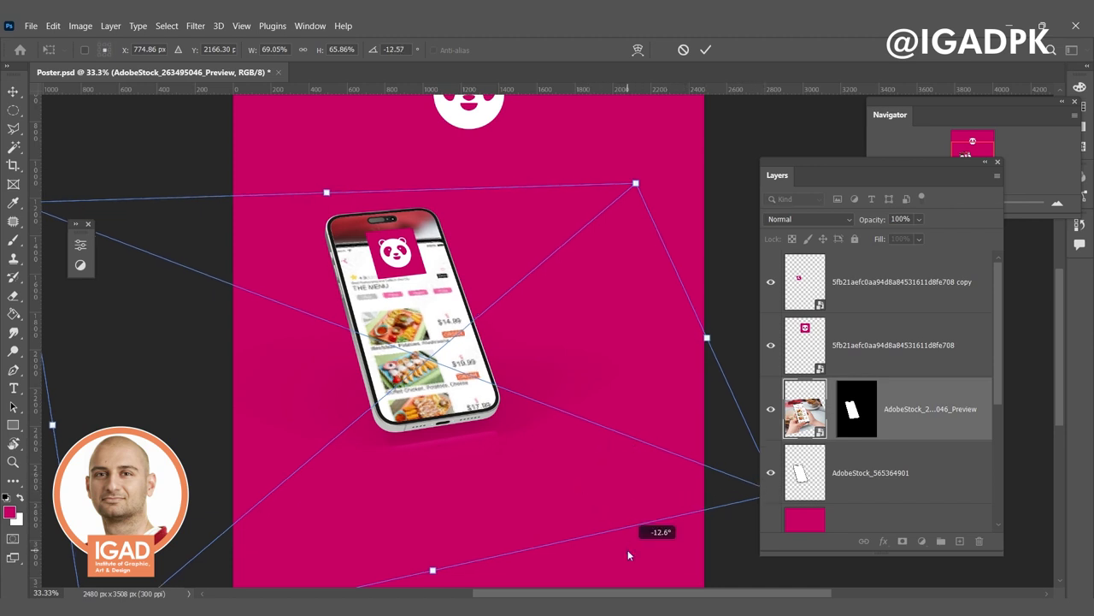
{"action": "key", "text": "Return"}
{"action": "scroll", "coordinate": [403, 377], "scroll_direction": "down", "scroll_amount": 2}
Step: Outline the food image's spill above the phone with a polygonal lasso selection
{"action": "scroll", "coordinate": [403, 377], "scroll_direction": "up", "scroll_amount": 1}
{"action": "scroll", "coordinate": [404, 377], "scroll_direction": "up", "scroll_amount": 2}
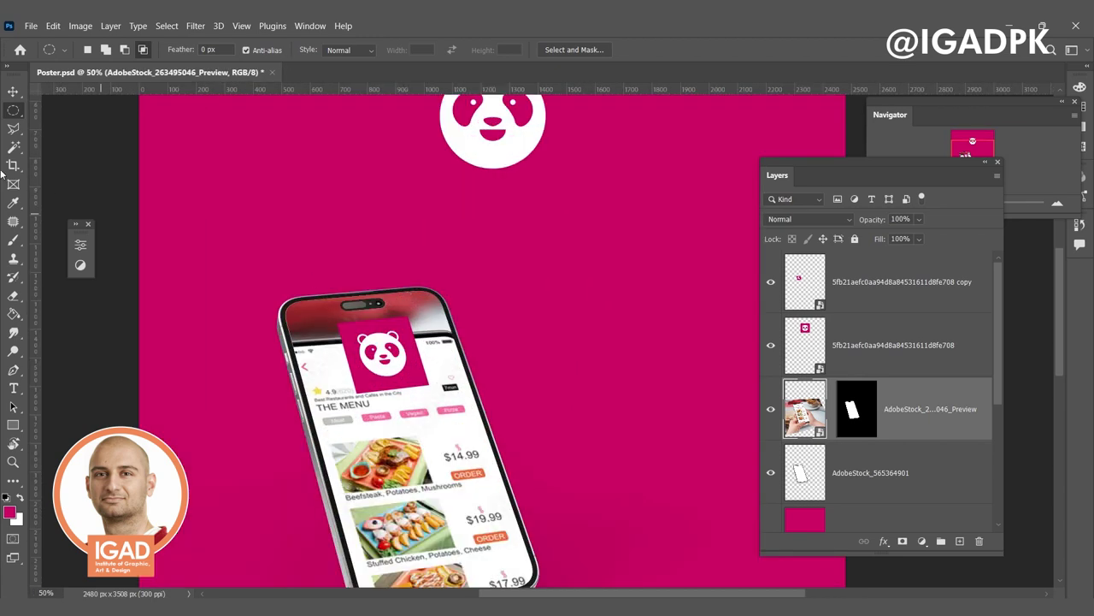
{"action": "left_click", "coordinate": [13, 129]}
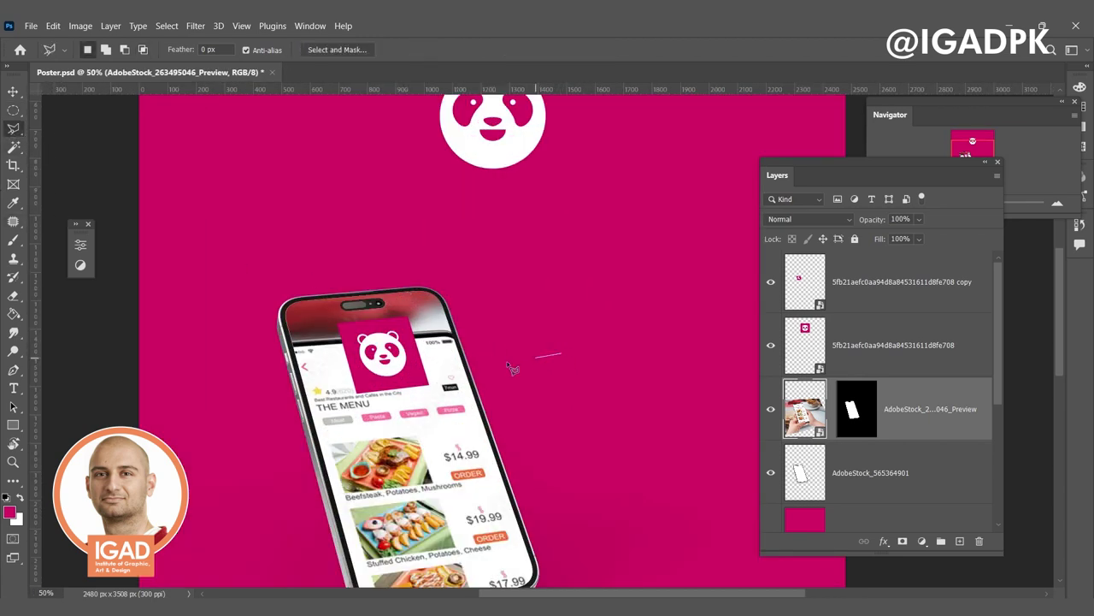
{"action": "left_click", "coordinate": [269, 383]}
{"action": "left_click", "coordinate": [233, 251]}
{"action": "left_click", "coordinate": [508, 232]}
{"action": "double_click", "coordinate": [603, 259]}
Step: Fill the selected spill black on the food image's layer mask, check the result, then deselect
{"action": "left_click", "coordinate": [851, 417]}
{"action": "key", "text": "ctrl+BackSpace"}
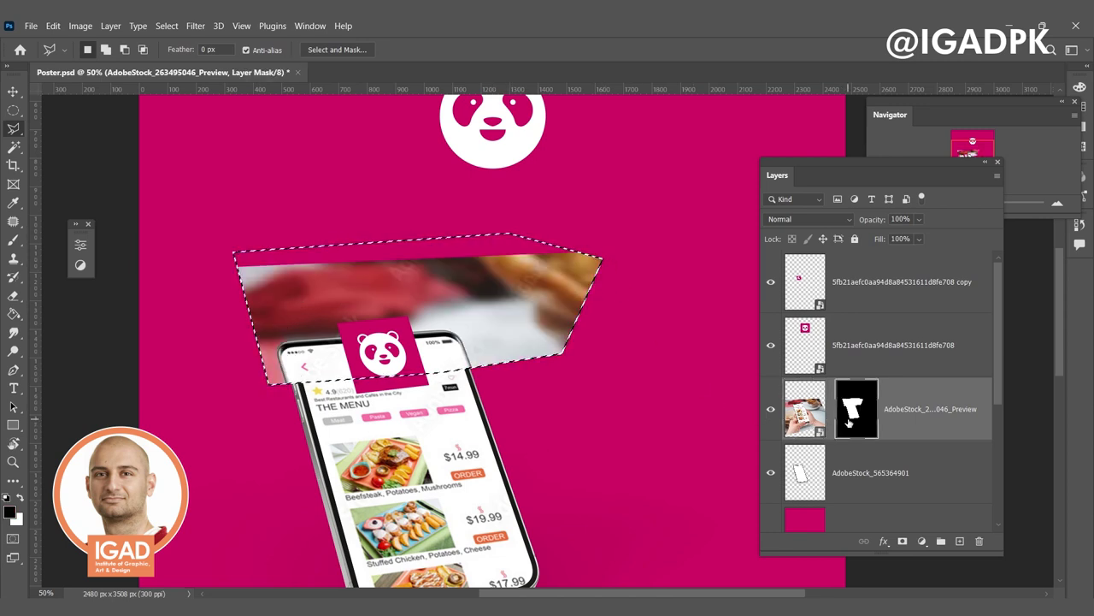
{"action": "key", "text": "x"}
{"action": "key", "text": "ctrl+BackSpace"}
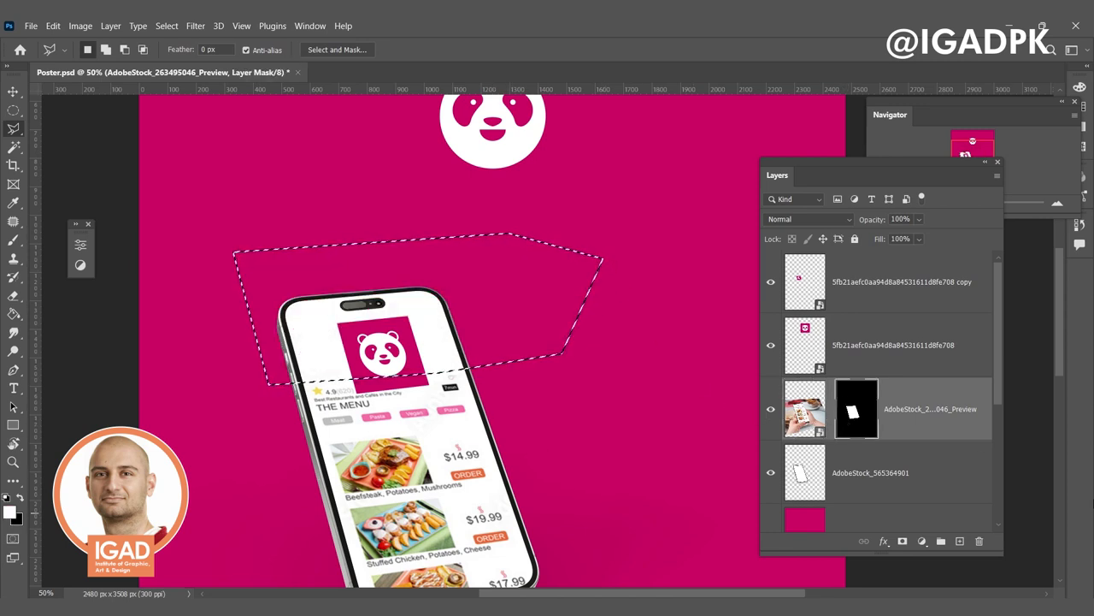
{"action": "left_click", "coordinate": [836, 423], "text": "alt"}
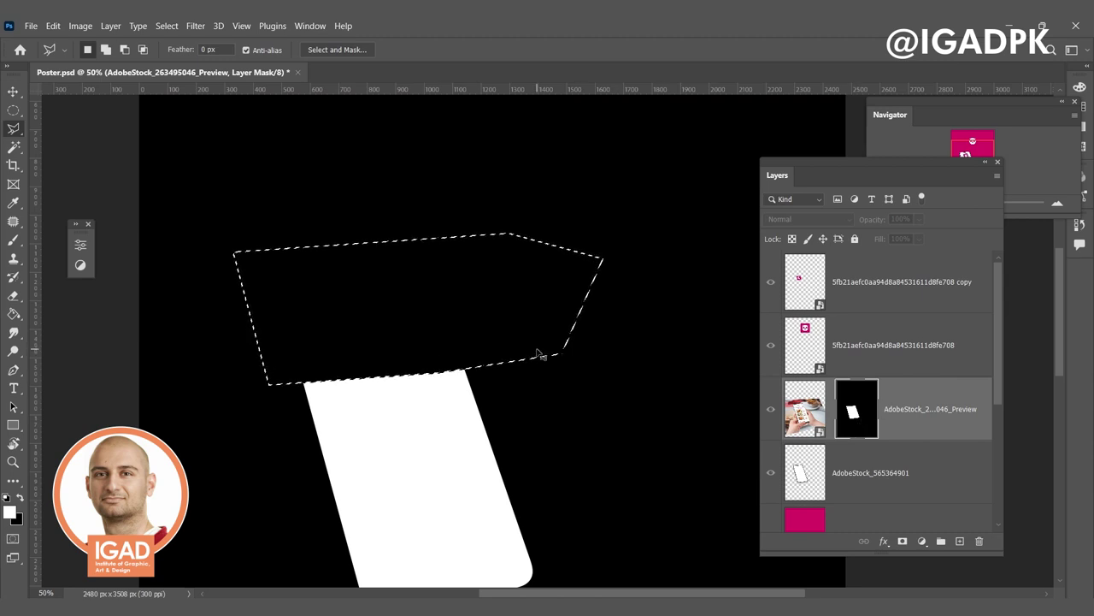
{"action": "key", "text": "ctrl+z"}
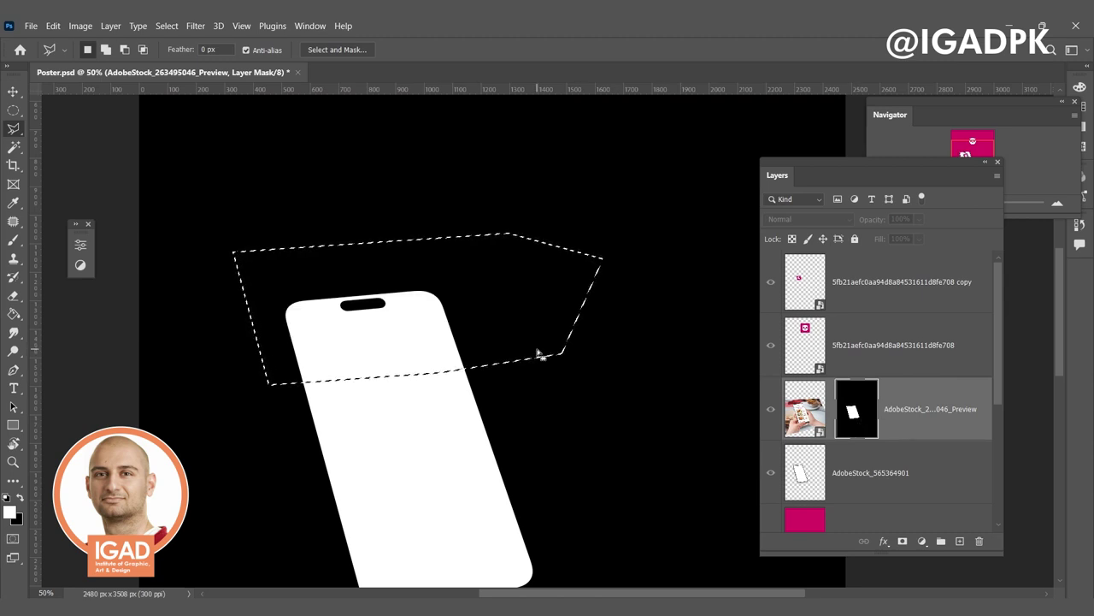
{"action": "key", "text": "ctrl+BackSpace"}
{"action": "key", "text": "ctrl+d"}
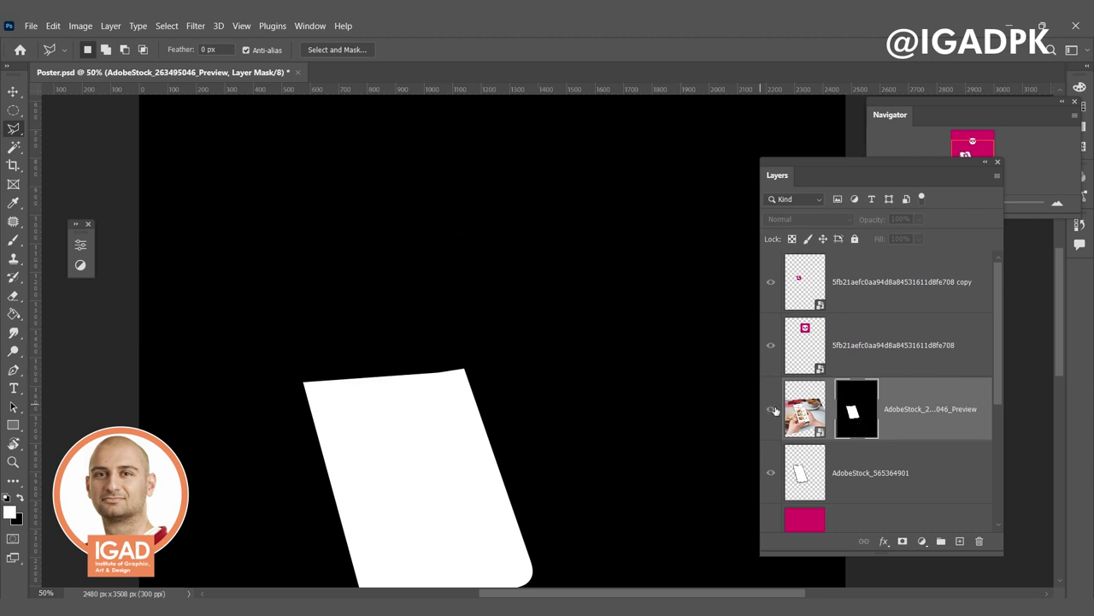
{"action": "key", "text": "ctrl+2"}
Step: Select the food image layer itself rather than its mask
{"action": "scroll", "coordinate": [481, 349], "scroll_direction": "down", "scroll_amount": 1}
{"action": "scroll", "coordinate": [398, 339], "scroll_direction": "down", "scroll_amount": 1}
{"action": "scroll", "coordinate": [428, 368], "scroll_direction": "up", "scroll_amount": 1}
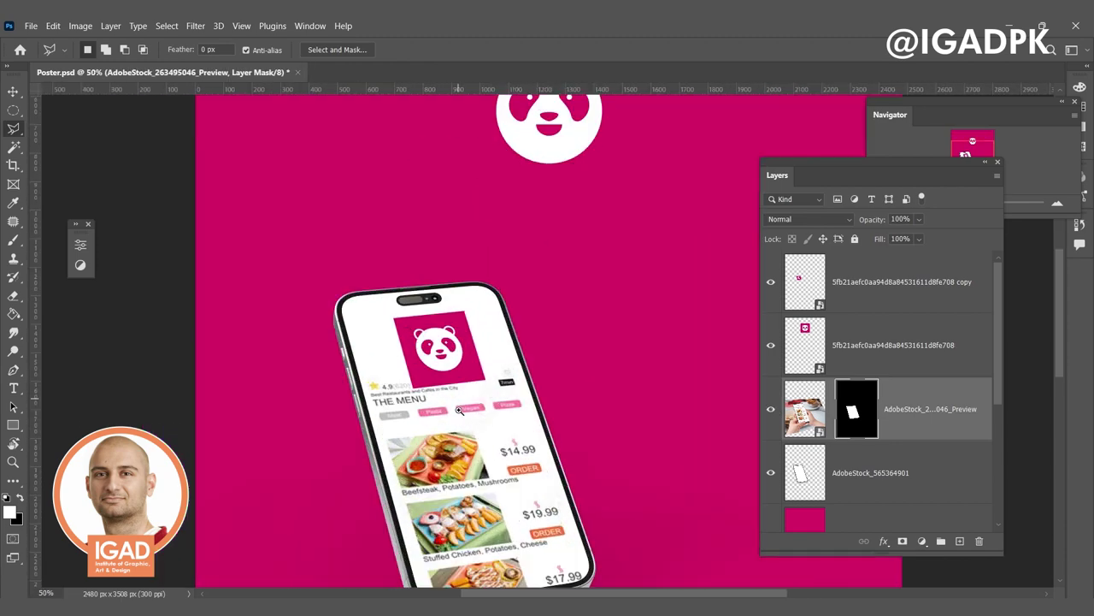
{"action": "right_click", "coordinate": [459, 415]}
{"action": "left_click", "coordinate": [513, 419]}
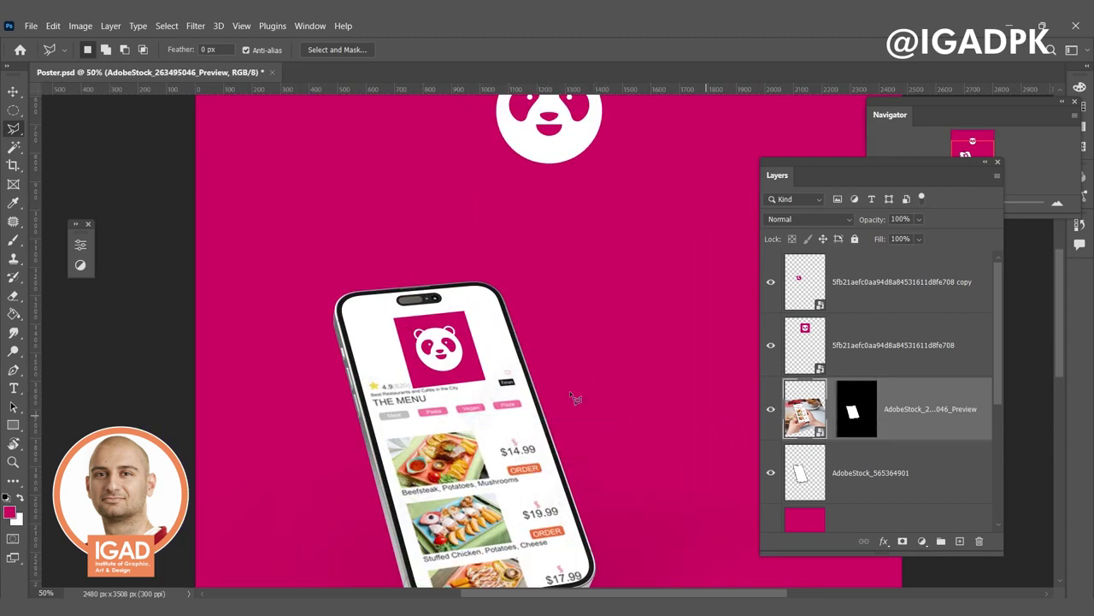
{"action": "left_click", "coordinate": [15, 92]}
Step: Nudge the app image right and down in the phone, then select and position the panda logo copy
{"action": "left_click_drag", "start_coordinate": [372, 434], "coordinate": [459, 457]}
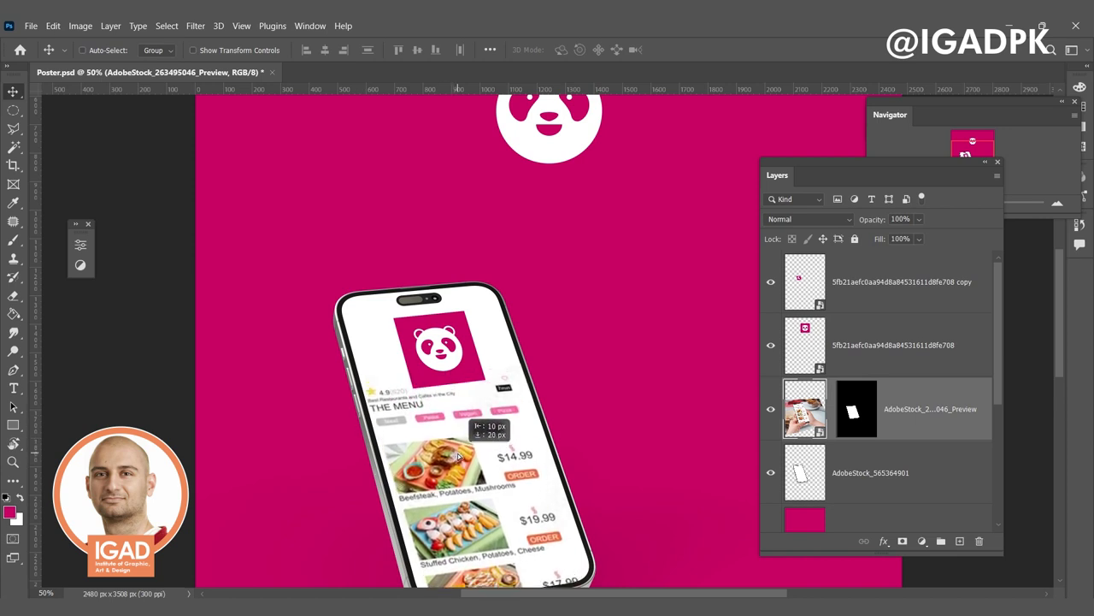
{"action": "right_click", "coordinate": [434, 357]}
{"action": "left_click", "coordinate": [479, 362]}
{"action": "left_click_drag", "start_coordinate": [431, 359], "coordinate": [450, 342]}
Step: Rotate and skew the panda logo copy to match the phone screen's tilt
{"action": "key", "text": "ctrl+t"}
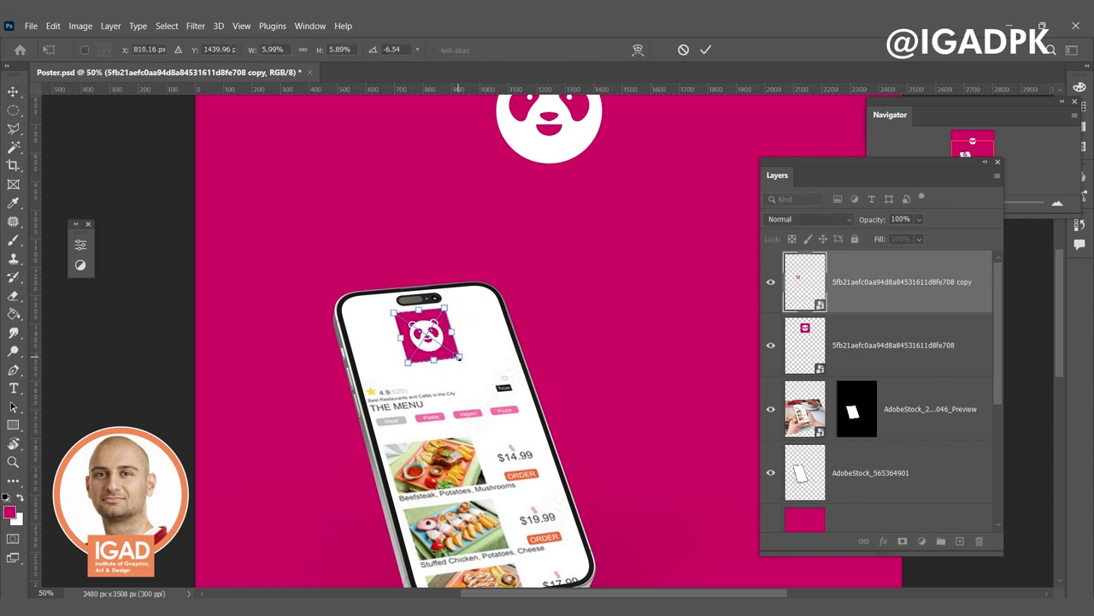
{"action": "left_click_drag", "start_coordinate": [457, 356], "coordinate": [459, 354]}
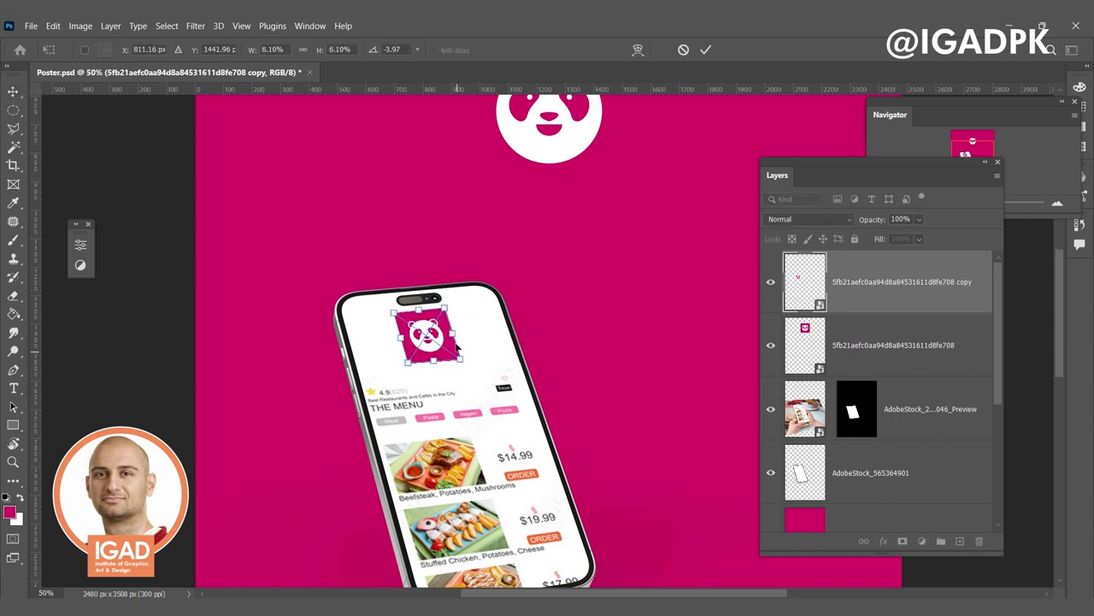
{"action": "left_click_drag", "start_coordinate": [445, 313], "coordinate": [448, 313]}
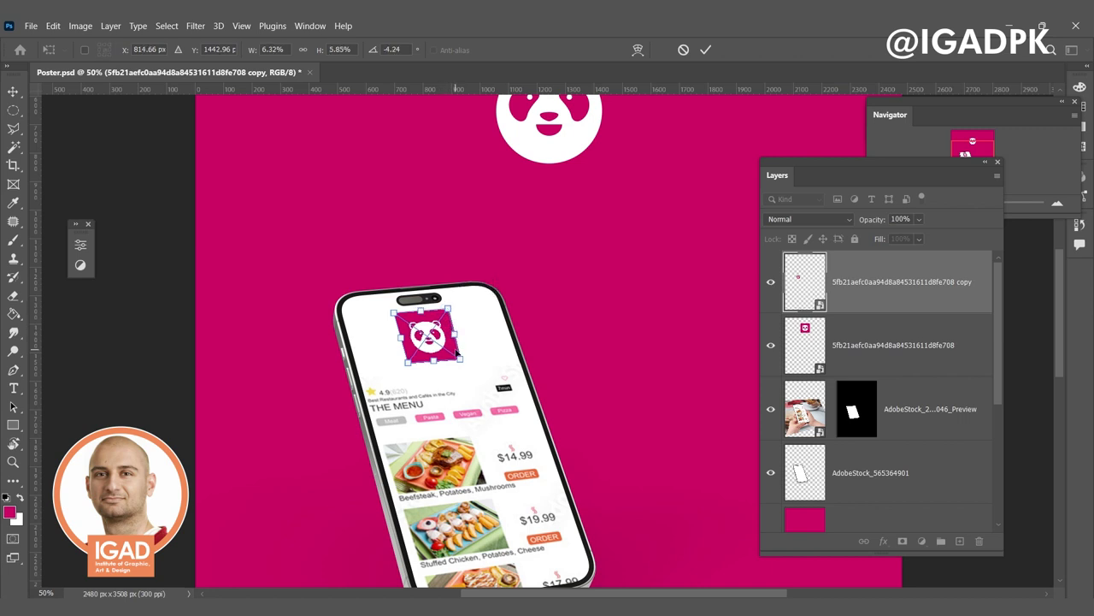
{"action": "key", "text": "Return"}
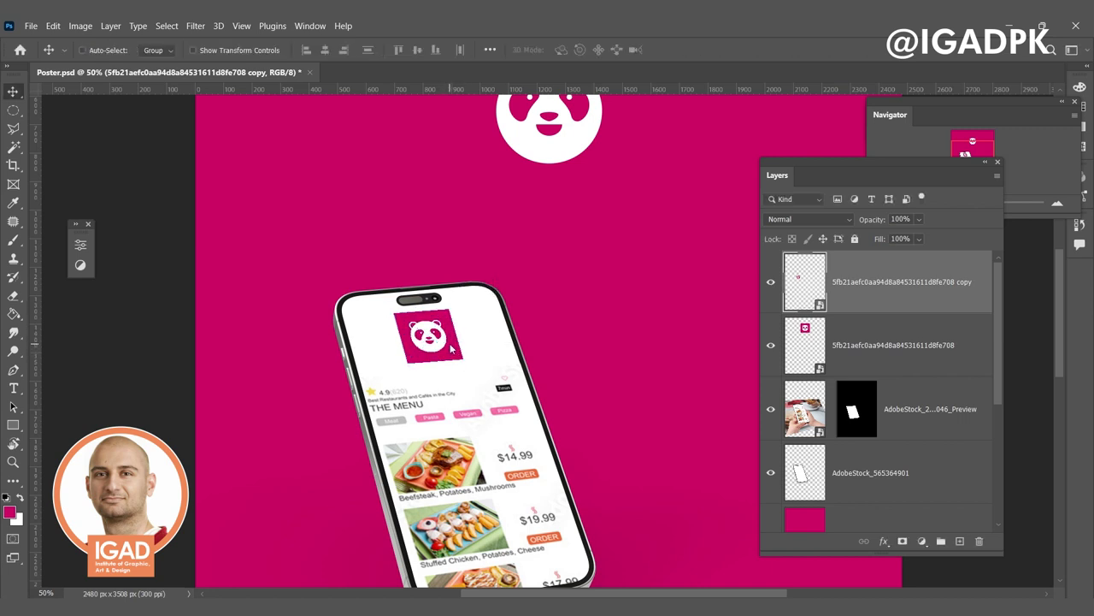
{"action": "scroll", "coordinate": [512, 355], "scroll_direction": "down", "scroll_amount": 3}
{"action": "scroll", "coordinate": [509, 354], "scroll_direction": "down", "scroll_amount": 1}
{"action": "scroll", "coordinate": [505, 353], "scroll_direction": "up", "scroll_amount": 1}
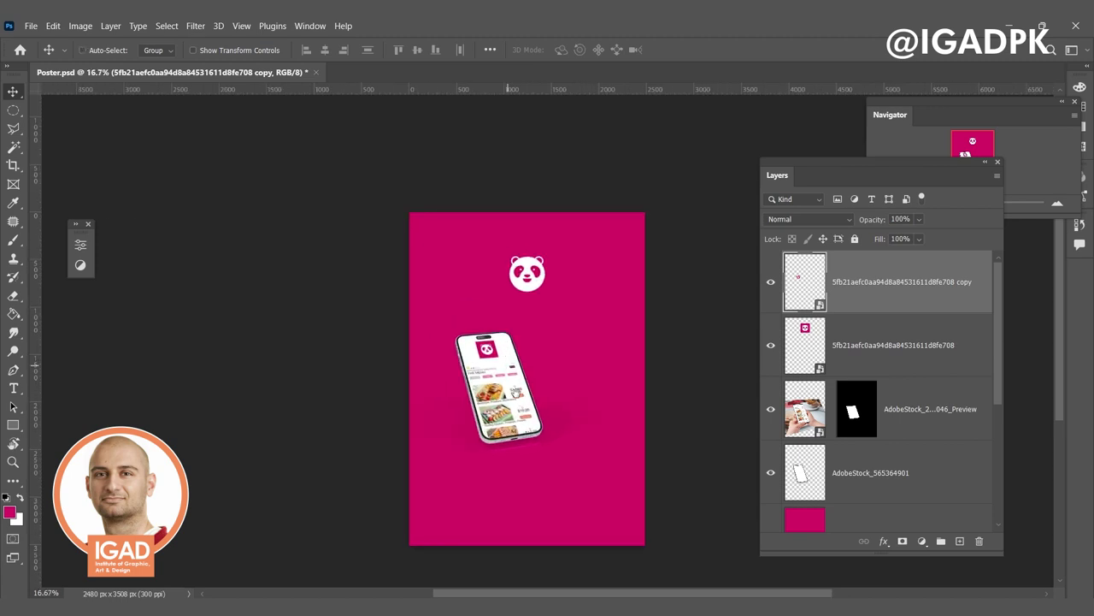
{"action": "left_click_drag", "start_coordinate": [499, 355], "coordinate": [538, 444]}
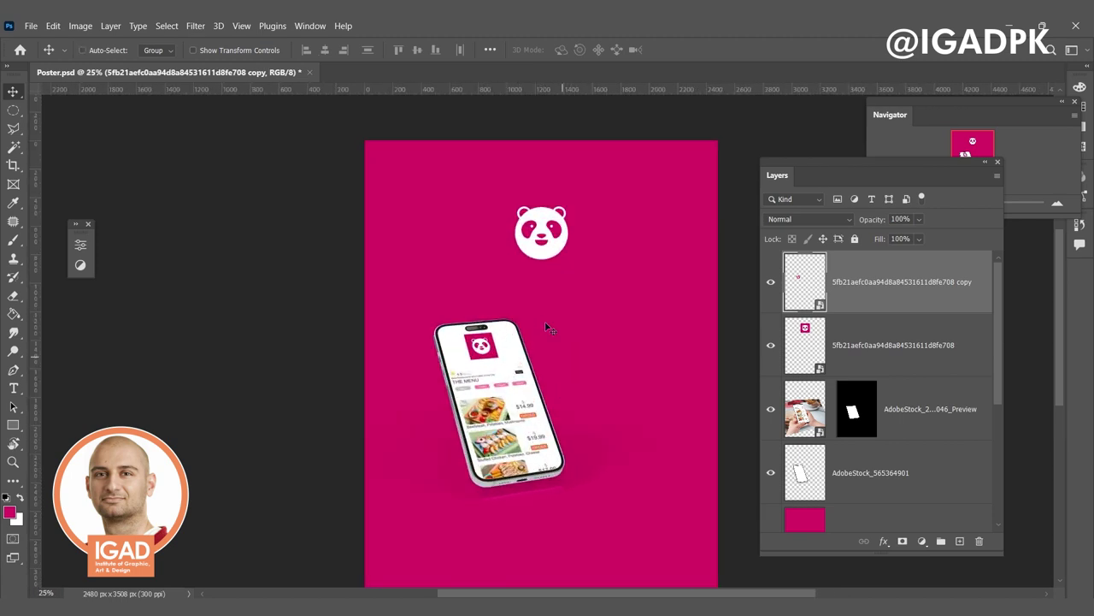
{"action": "scroll", "coordinate": [535, 480], "scroll_direction": "down", "scroll_amount": 2}
{"action": "scroll", "coordinate": [513, 488], "scroll_direction": "up", "scroll_amount": 1}
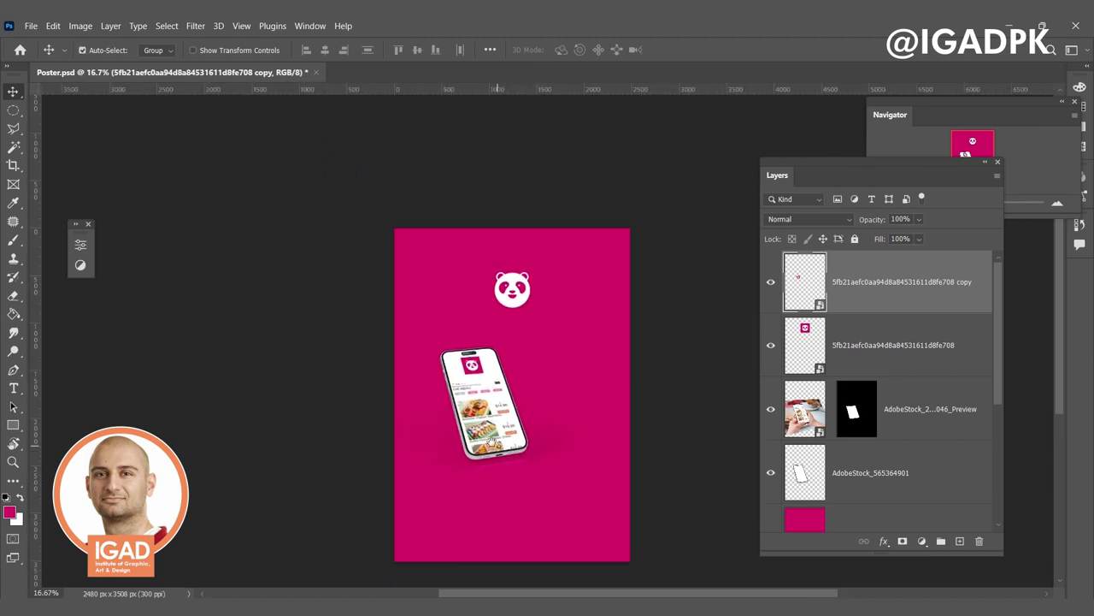
{"action": "scroll", "coordinate": [508, 486], "scroll_direction": "up", "scroll_amount": 1}
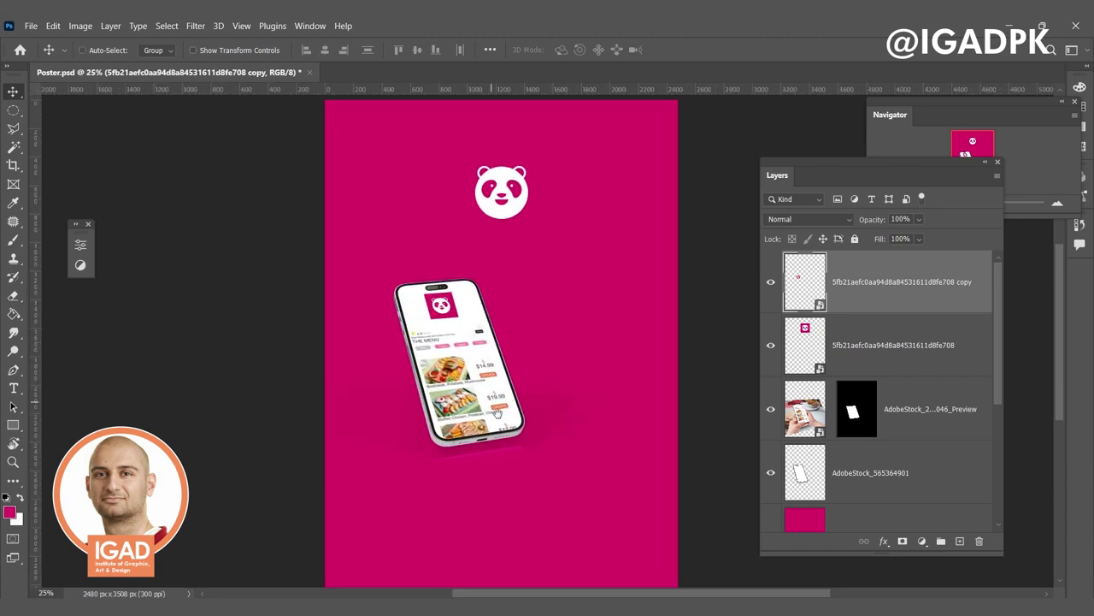
{"action": "scroll", "coordinate": [445, 354], "scroll_direction": "up", "scroll_amount": 1}
{"action": "scroll", "coordinate": [428, 337], "scroll_direction": "up", "scroll_amount": 2}
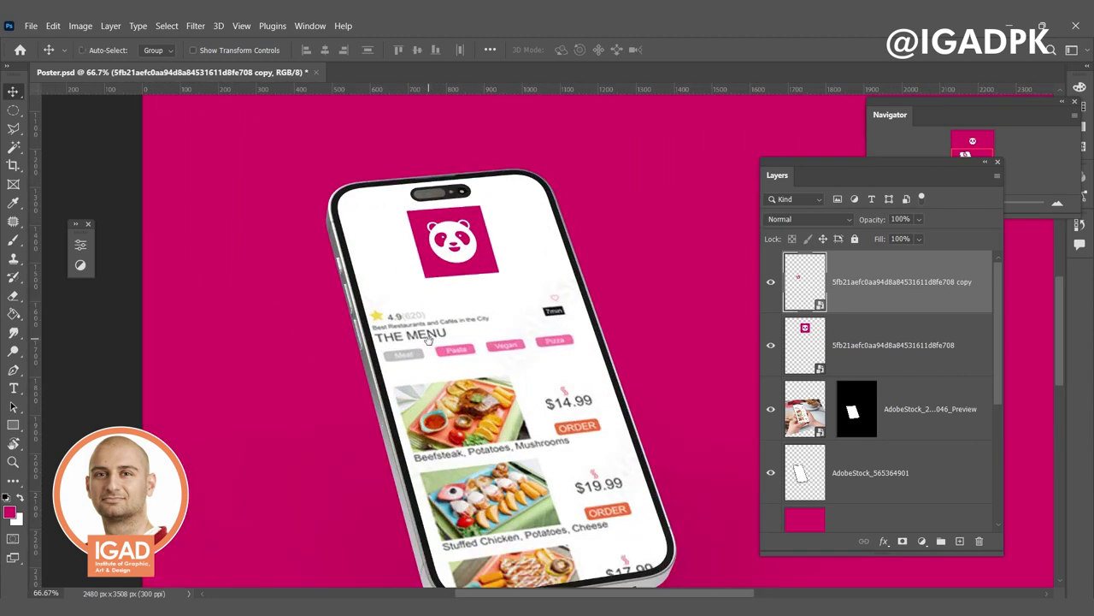
{"action": "scroll", "coordinate": [530, 364], "scroll_direction": "down", "scroll_amount": 1}
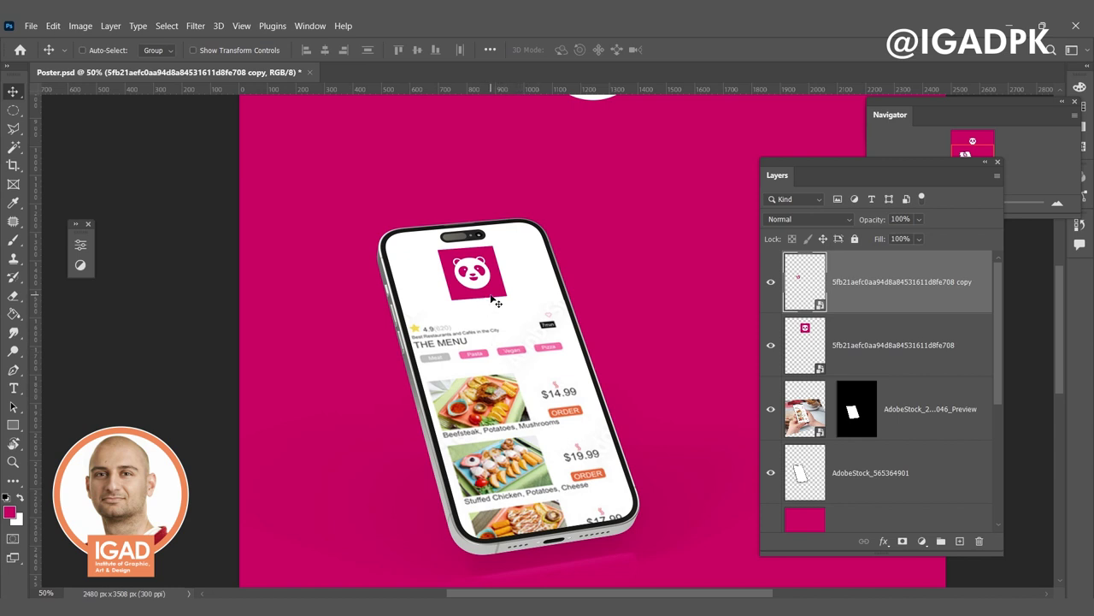
{"action": "scroll", "coordinate": [499, 306], "scroll_direction": "down", "scroll_amount": 1}
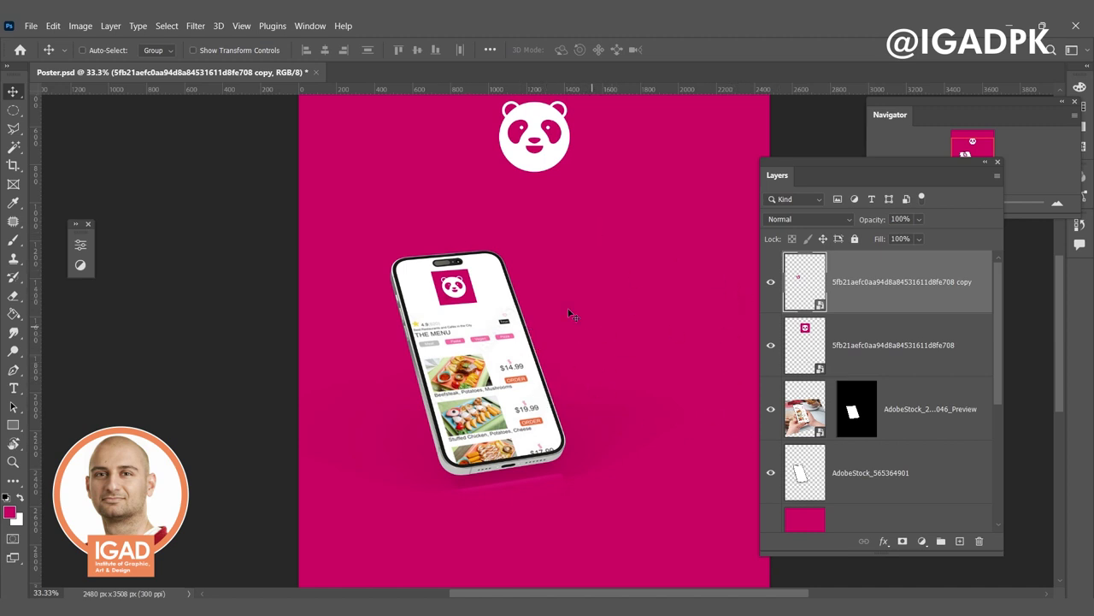
{"action": "scroll", "coordinate": [570, 342], "scroll_direction": "down", "scroll_amount": 1}
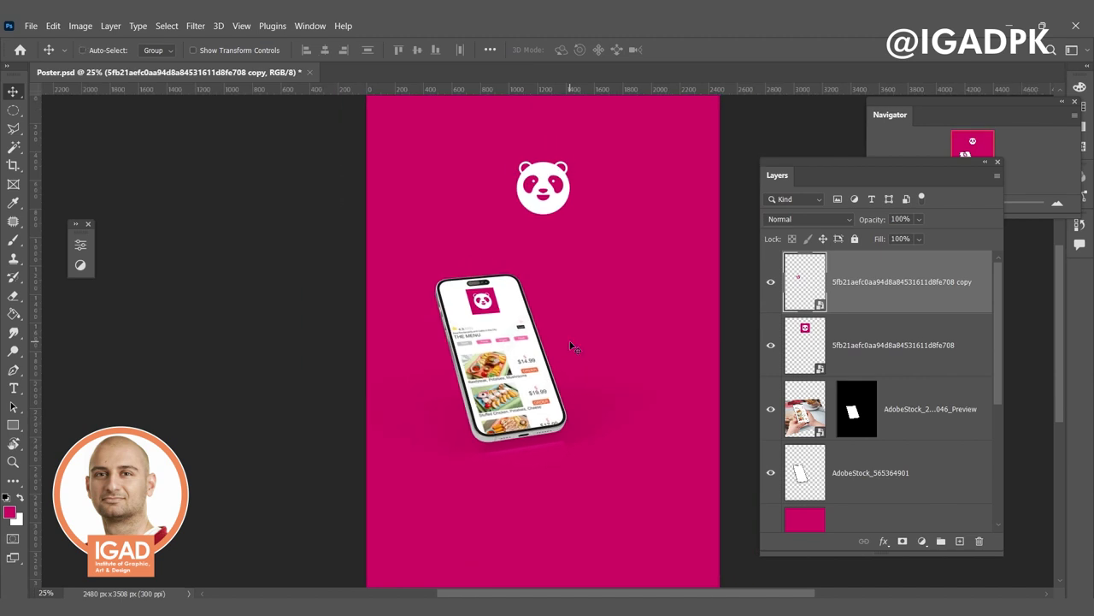
{"action": "left_click_drag", "start_coordinate": [570, 345], "coordinate": [496, 328]}
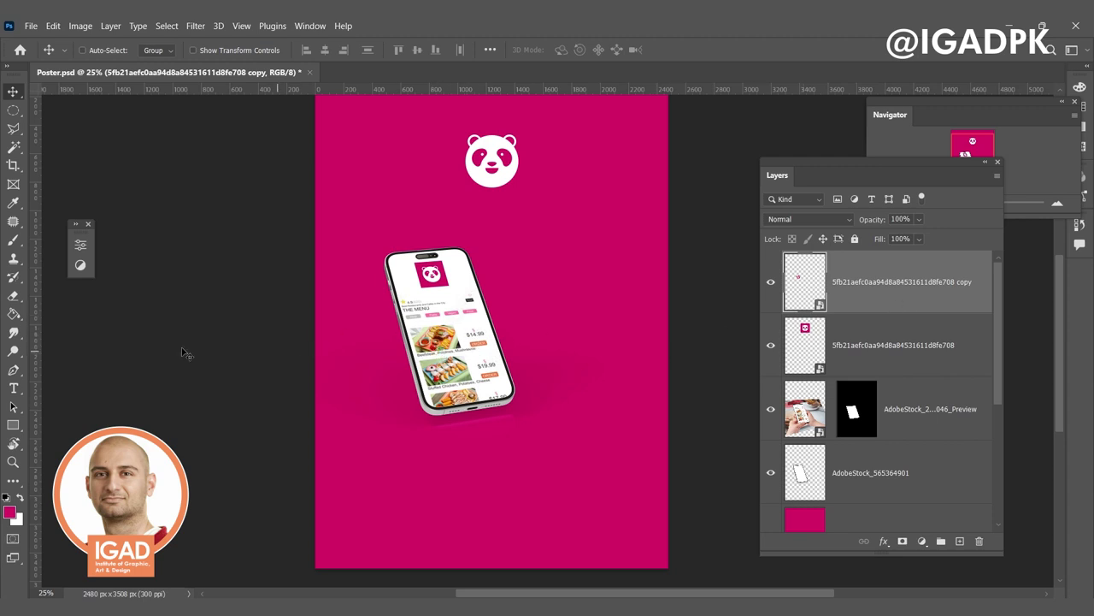
Step: Set the Pen tool's shape fill colour to black
{"action": "left_click", "coordinate": [14, 370]}
{"action": "left_click", "coordinate": [9, 511]}
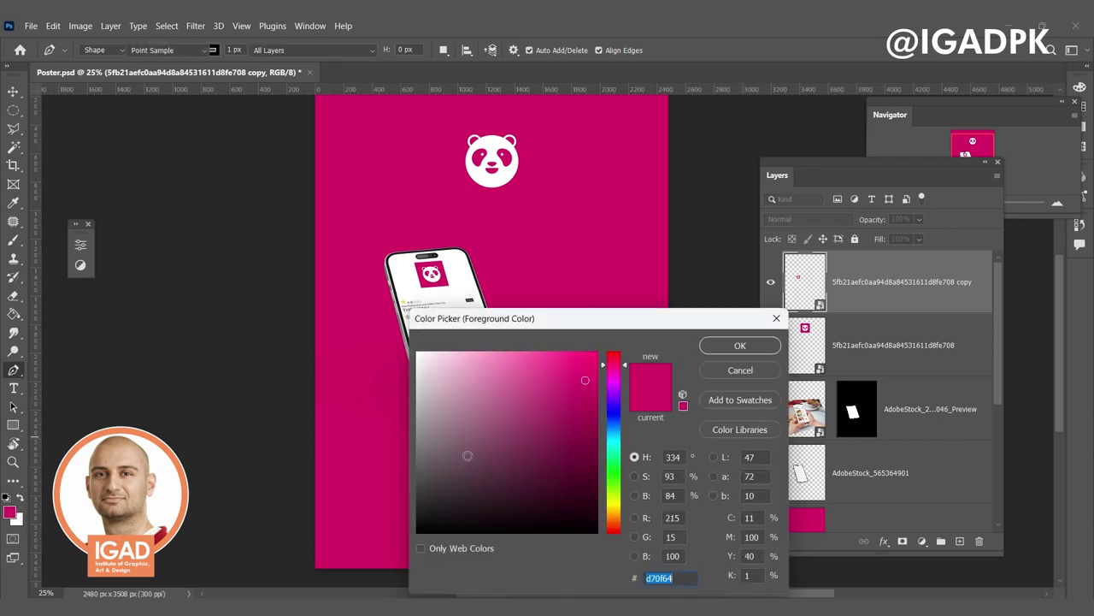
{"action": "left_click", "coordinate": [416, 532]}
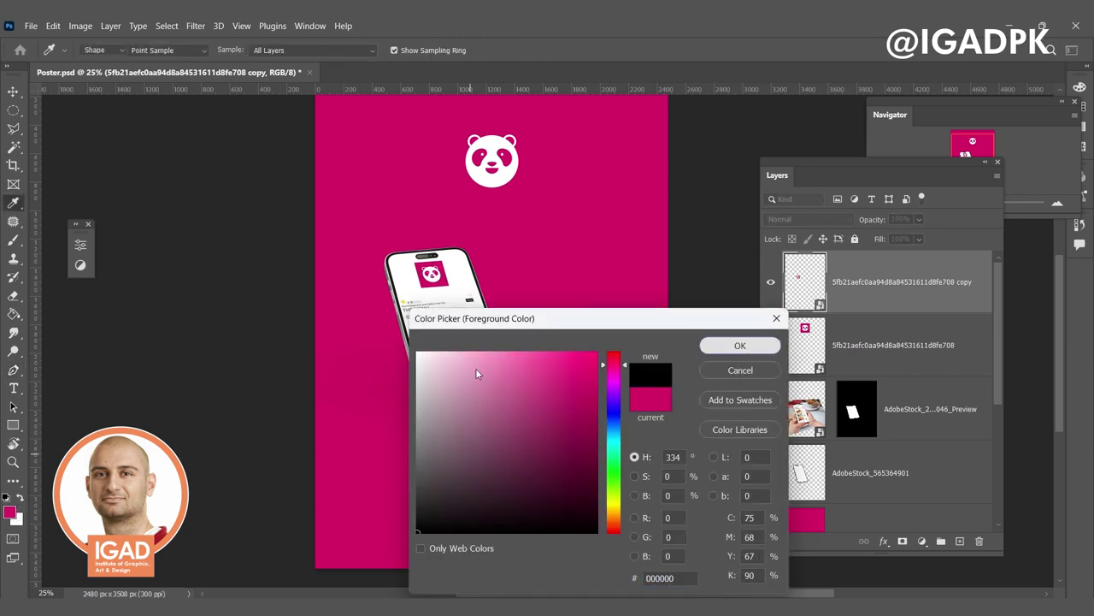
{"action": "left_click", "coordinate": [727, 346]}
Step: Start the starburst outline beside the $14.99 price with its first curved points
{"action": "scroll", "coordinate": [520, 368], "scroll_direction": "up", "scroll_amount": 1}
{"action": "scroll", "coordinate": [479, 364], "scroll_direction": "up", "scroll_amount": 2}
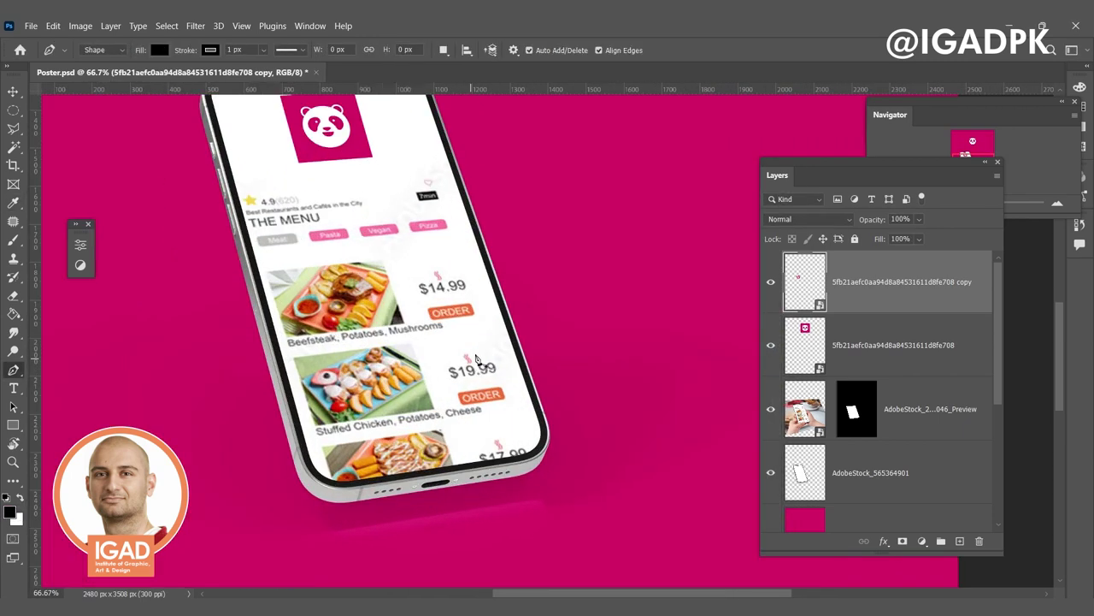
{"action": "left_click", "coordinate": [492, 339]}
{"action": "left_click", "coordinate": [467, 274]}
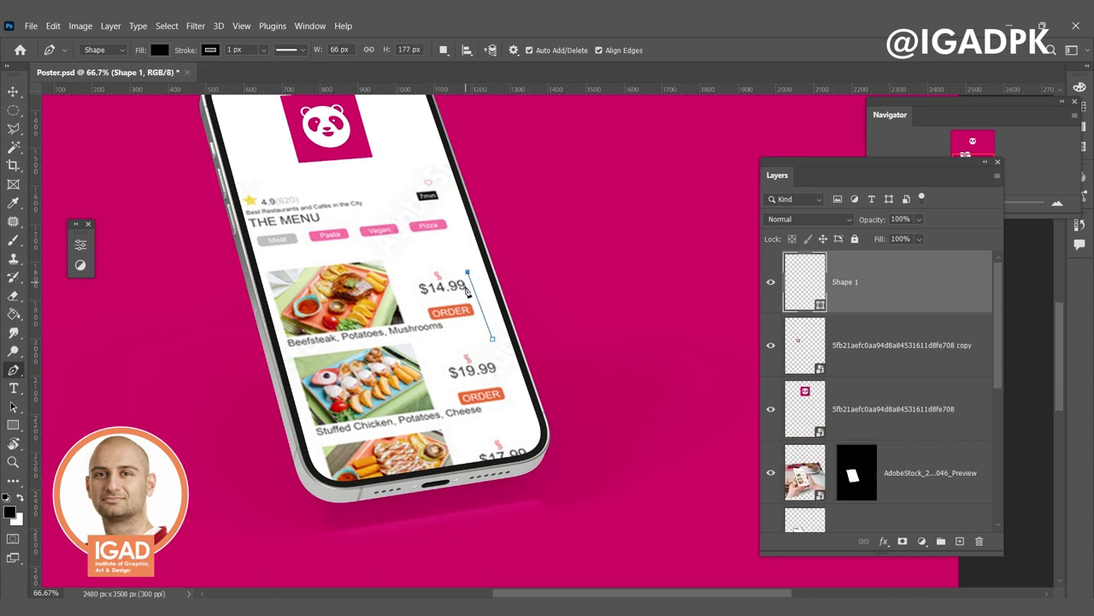
{"action": "left_click_drag", "start_coordinate": [448, 322], "coordinate": [404, 301]}
{"action": "left_click_drag", "start_coordinate": [427, 345], "coordinate": [419, 414]}
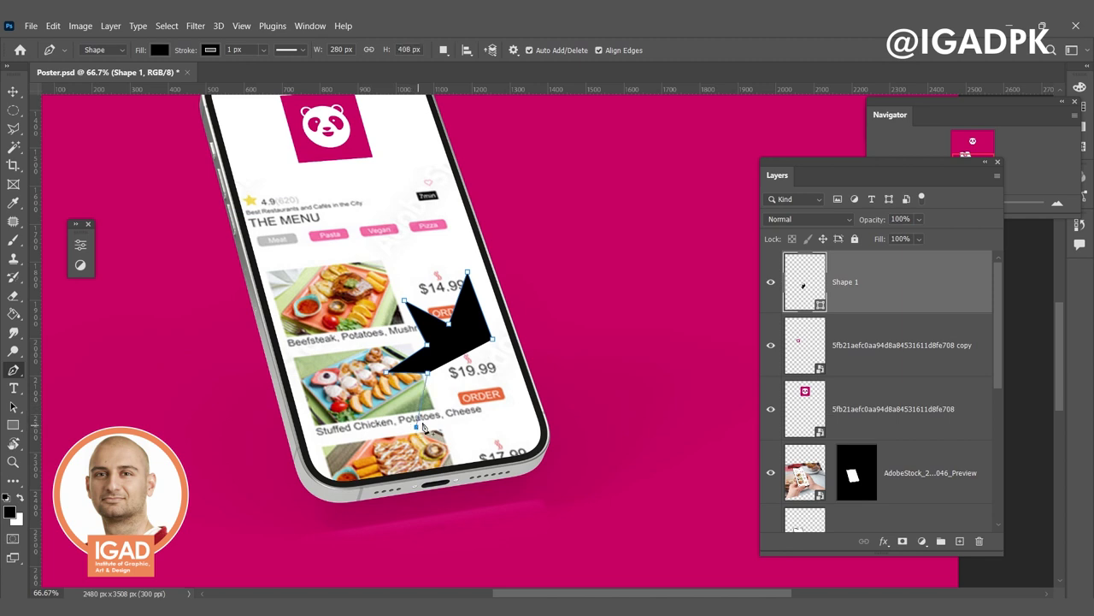
Step: Add the downward and right-hand spikes to complete the starburst outline
{"action": "left_click", "coordinate": [415, 424]}
{"action": "left_click", "coordinate": [459, 382]}
{"action": "left_click", "coordinate": [487, 421]}
{"action": "left_click", "coordinate": [498, 372]}
{"action": "left_click", "coordinate": [518, 378]}
{"action": "left_click", "coordinate": [529, 349]}
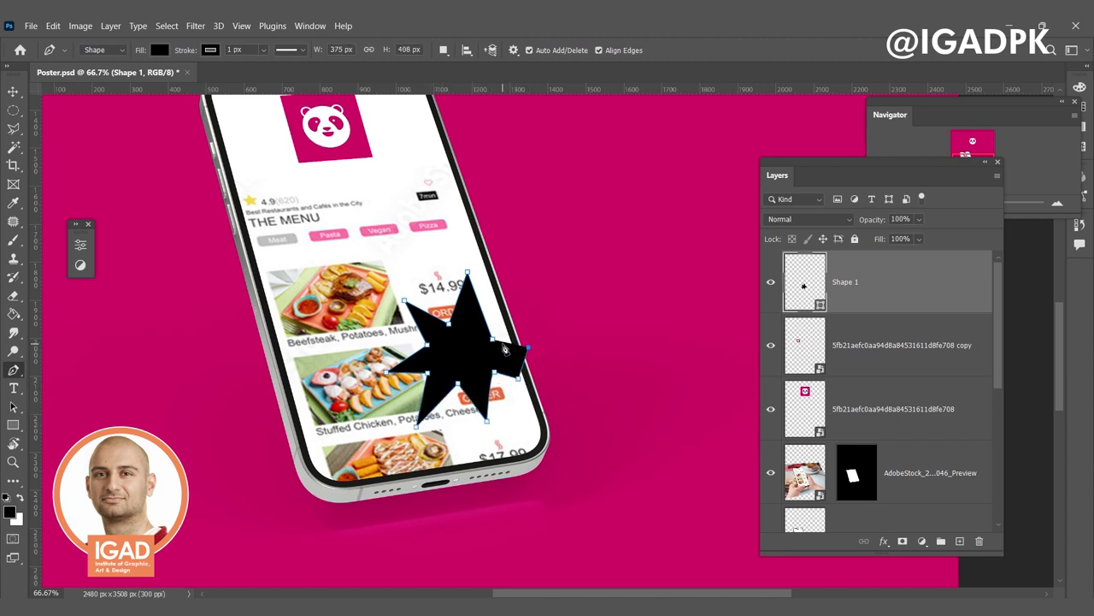
{"action": "left_click_drag", "start_coordinate": [530, 350], "coordinate": [503, 338]}
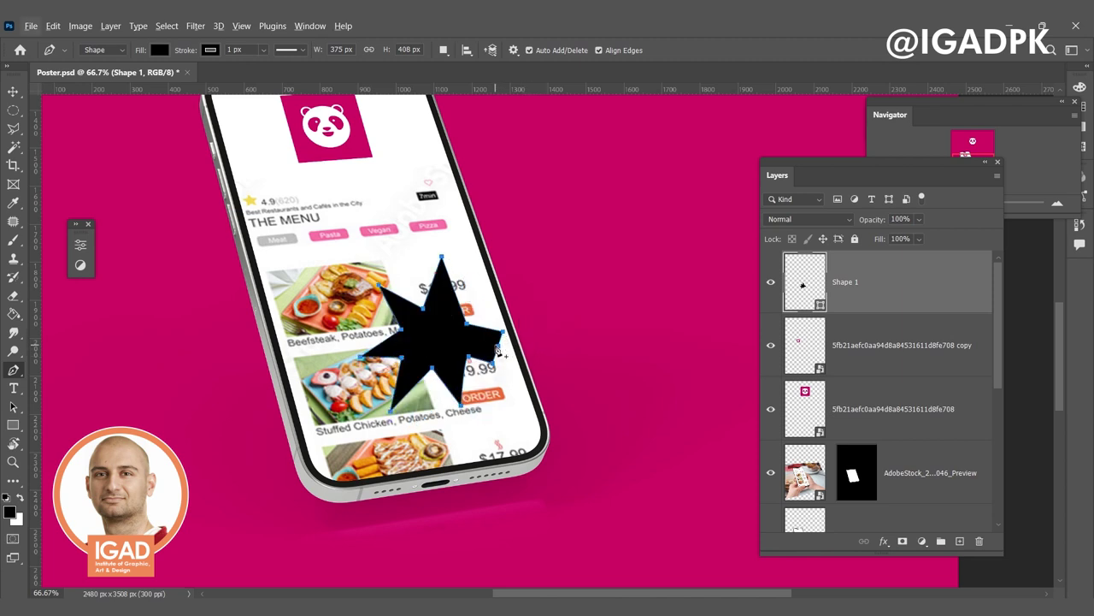
Step: Add an inward notch on the star's right edge and remove the unwanted upper-right notch
{"action": "mouse_move", "coordinate": [498, 349]}
{"action": "left_mouse_down"}
{"action": "mouse_move", "coordinate": [477, 352]}
{"action": "mouse_move", "coordinate": [503, 335]}
{"action": "left_mouse_up"}
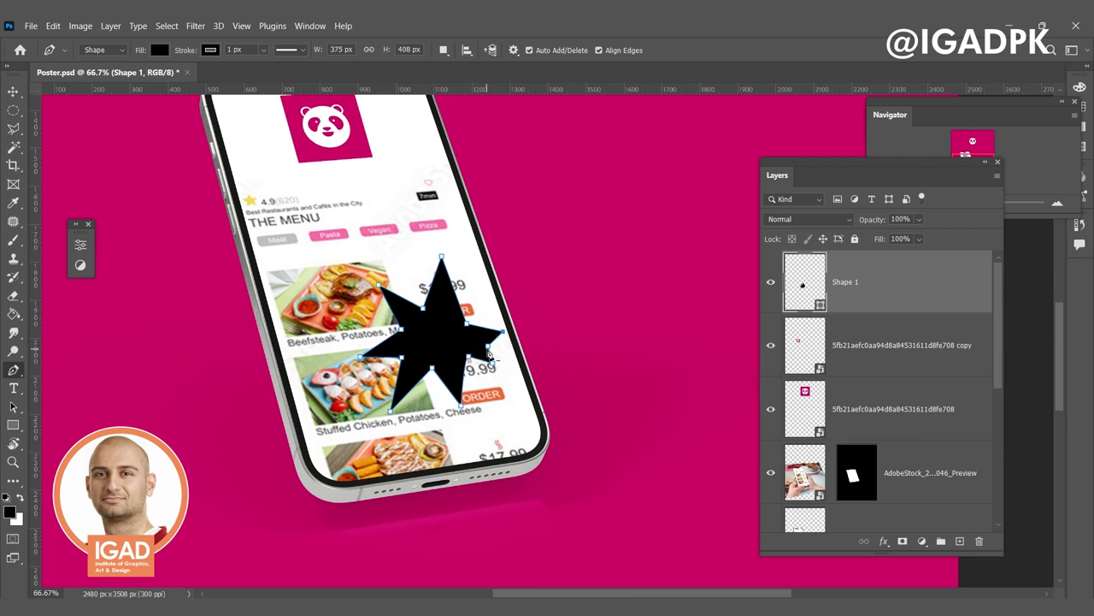
{"action": "left_click_drag", "start_coordinate": [481, 304], "coordinate": [462, 307]}
{"action": "left_click", "coordinate": [462, 309]}
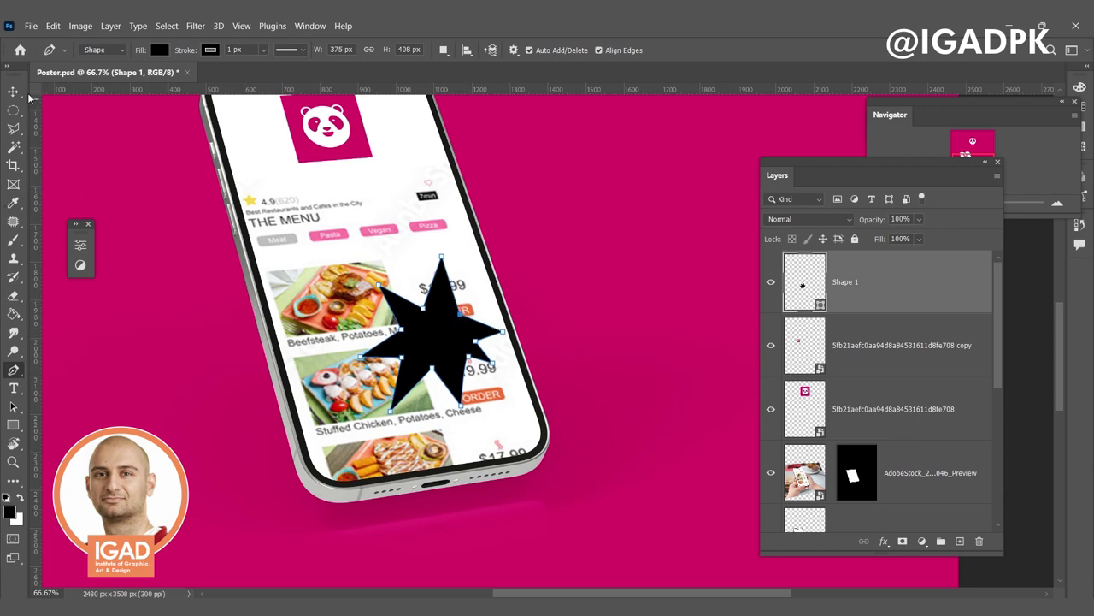
Step: Recentre the view on the phone and begin a new pen shape at the star
{"action": "key", "text": "v"}
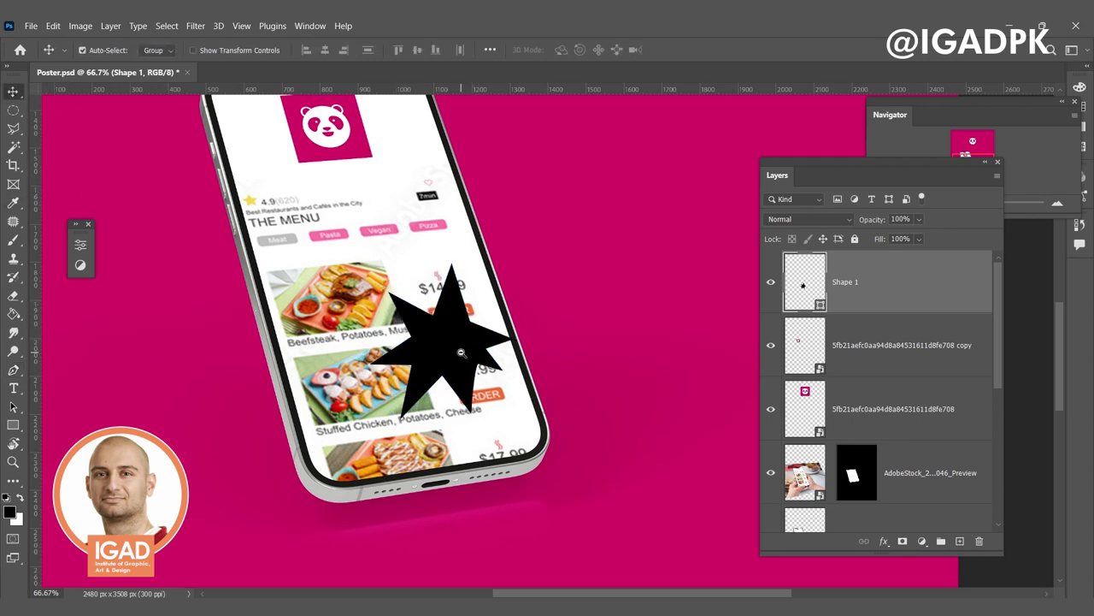
{"action": "scroll", "coordinate": [459, 350], "scroll_direction": "down", "scroll_amount": 2}
{"action": "scroll", "coordinate": [459, 350], "scroll_direction": "down", "scroll_amount": 1}
{"action": "scroll", "coordinate": [461, 351], "scroll_direction": "up", "scroll_amount": 2}
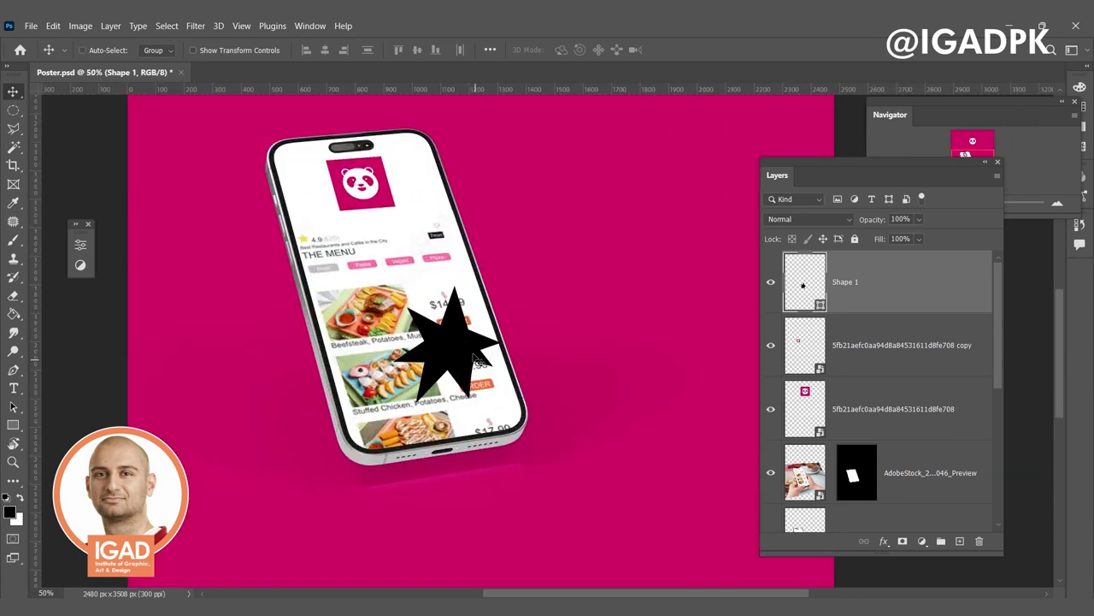
{"action": "scroll", "coordinate": [466, 380], "scroll_direction": "down", "scroll_amount": 3}
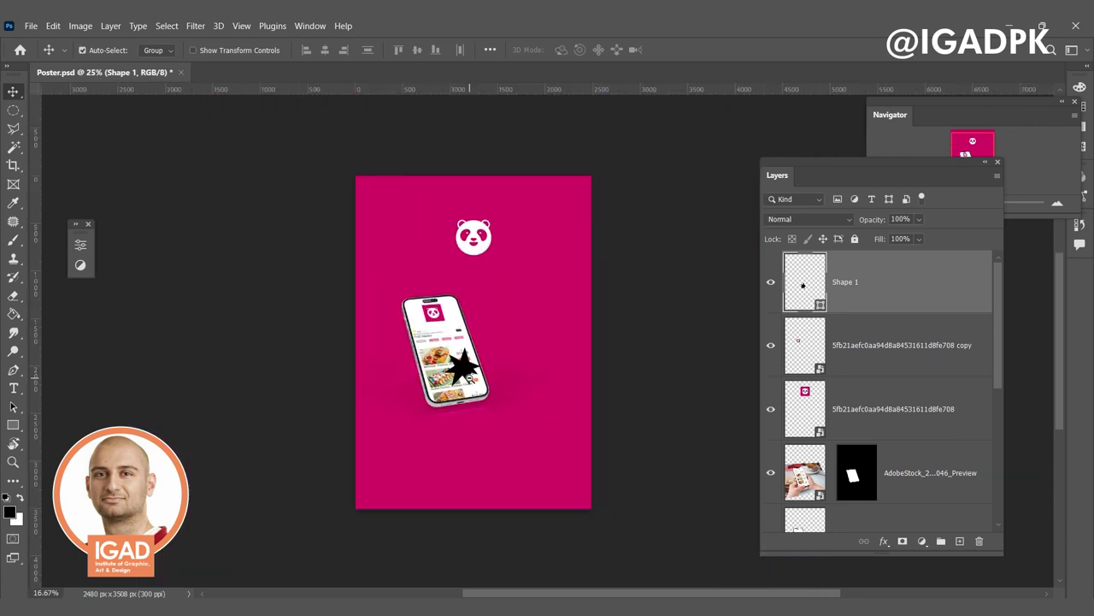
{"action": "scroll", "coordinate": [434, 399], "scroll_direction": "up", "scroll_amount": 2}
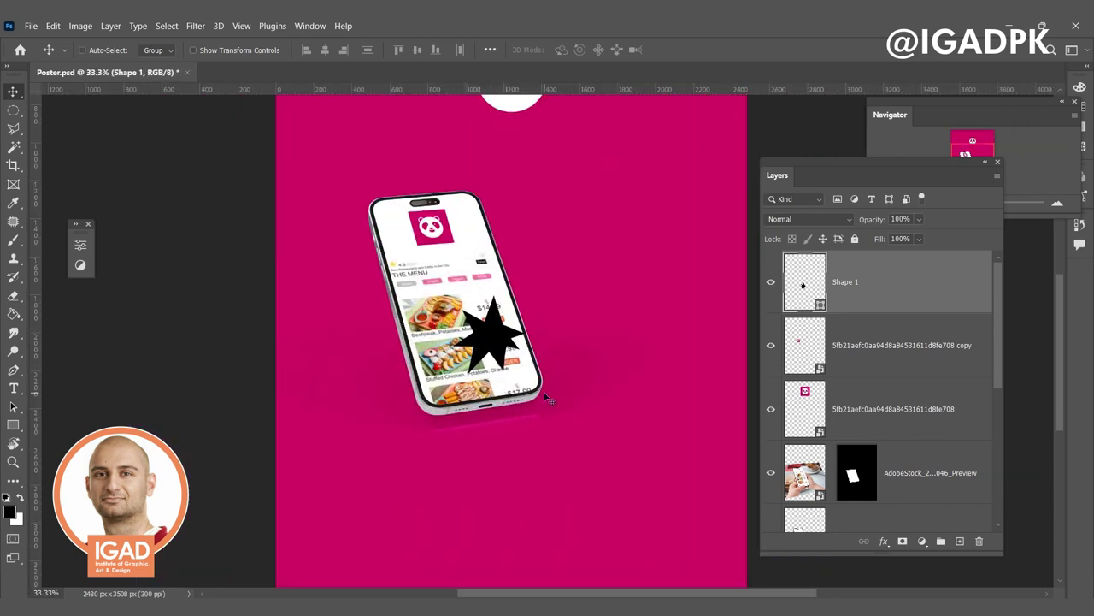
{"action": "left_click_drag", "start_coordinate": [540, 404], "coordinate": [420, 395]}
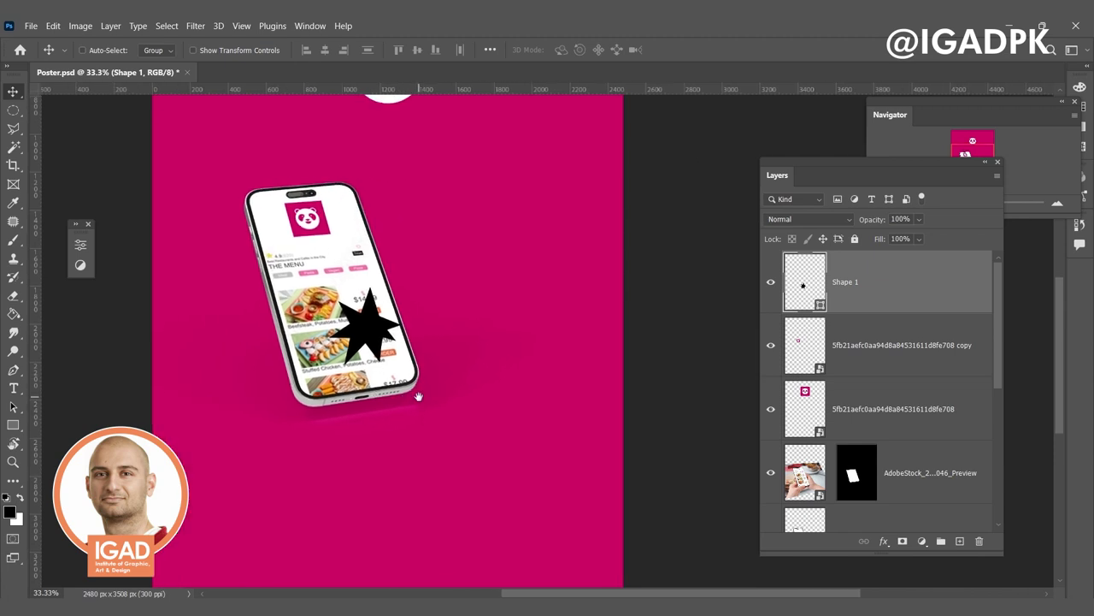
{"action": "left_click", "coordinate": [14, 373]}
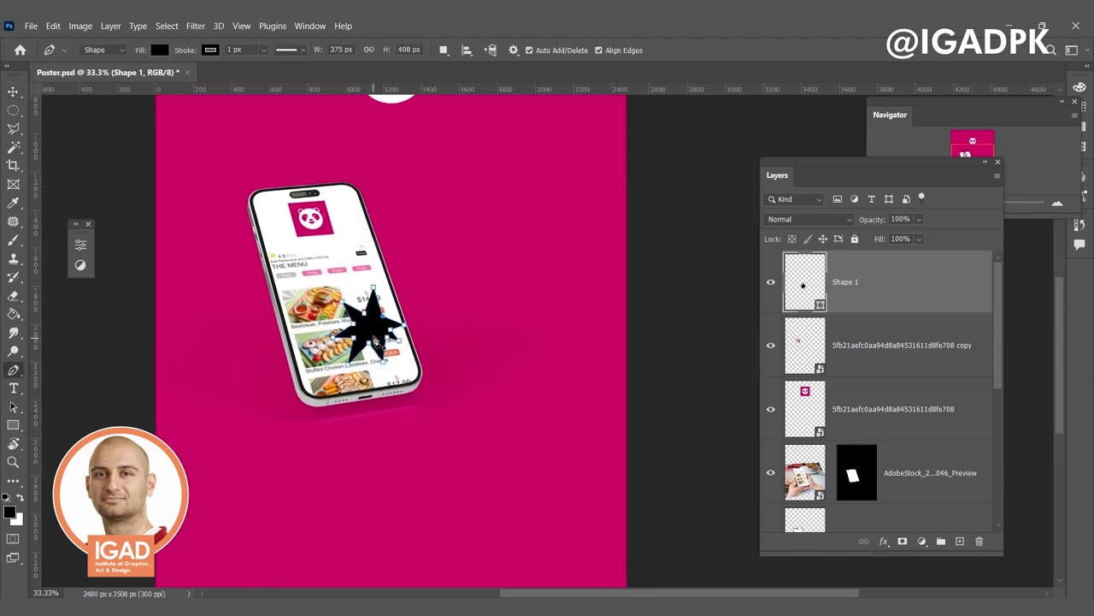
{"action": "left_click", "coordinate": [373, 333]}
Step: Draw a closed black curved wedge from the star out to the lower right
{"action": "left_click_drag", "start_coordinate": [545, 364], "coordinate": [583, 413]}
{"action": "left_click_drag", "start_coordinate": [549, 375], "coordinate": [557, 404]}
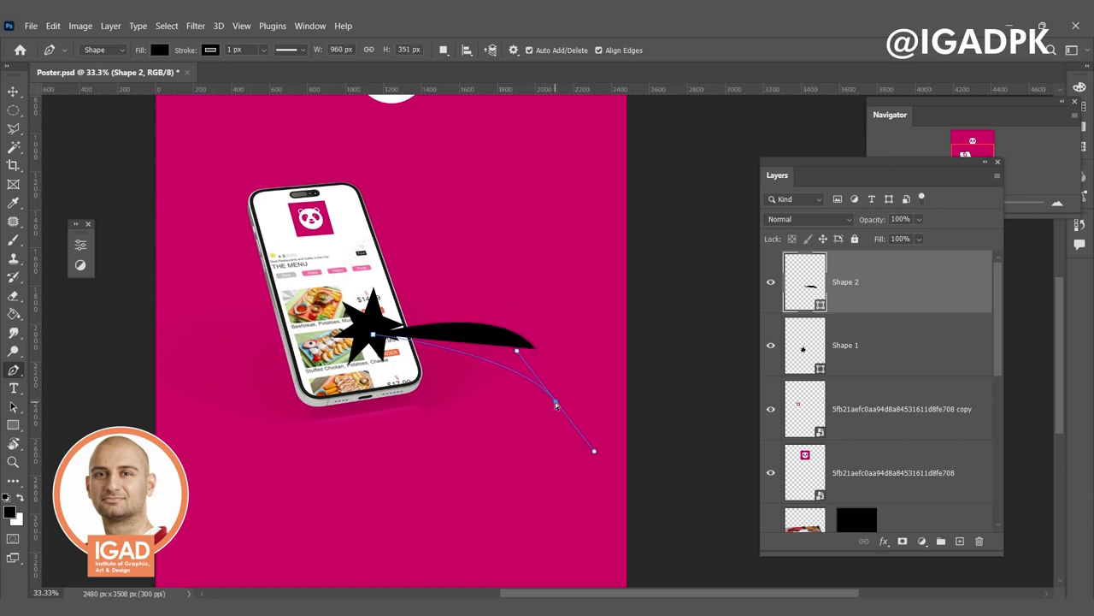
{"action": "left_click_drag", "start_coordinate": [596, 453], "coordinate": [549, 419]}
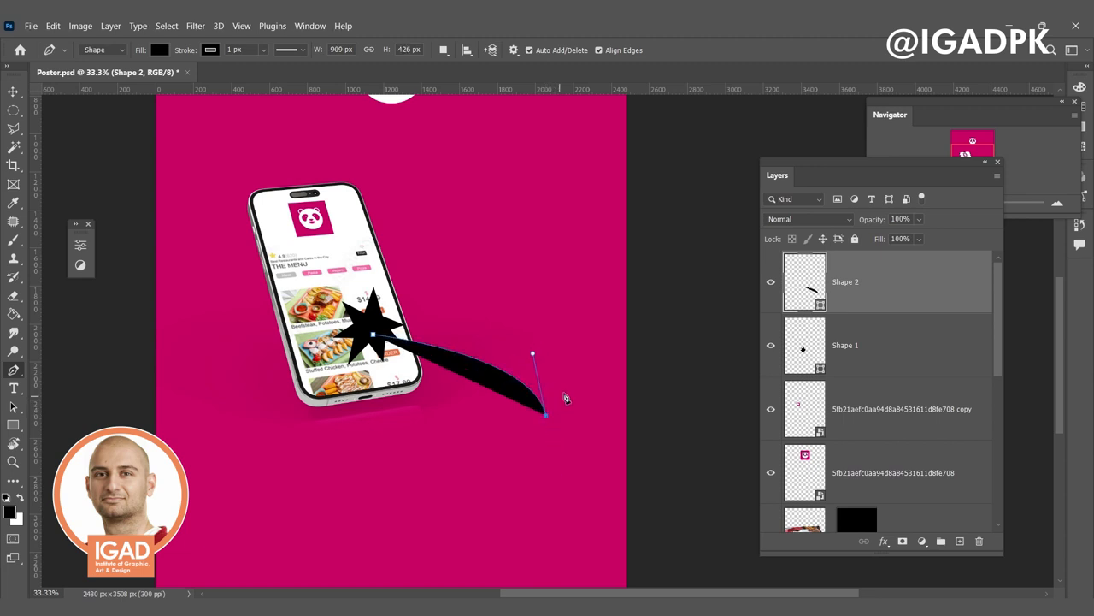
{"action": "left_click", "coordinate": [582, 352]}
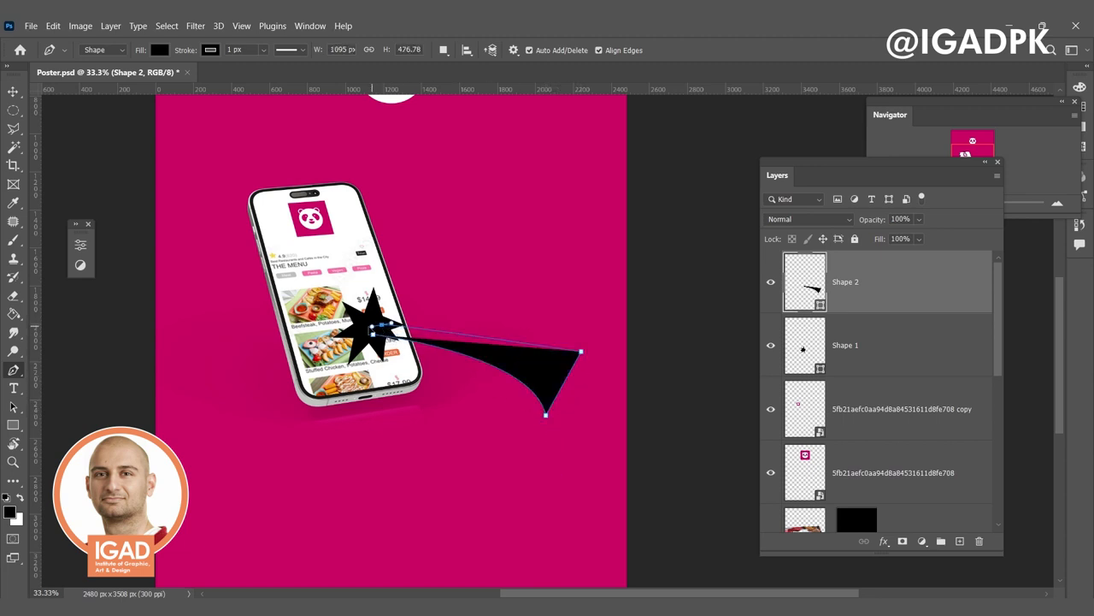
{"action": "left_click_drag", "start_coordinate": [380, 326], "coordinate": [373, 337]}
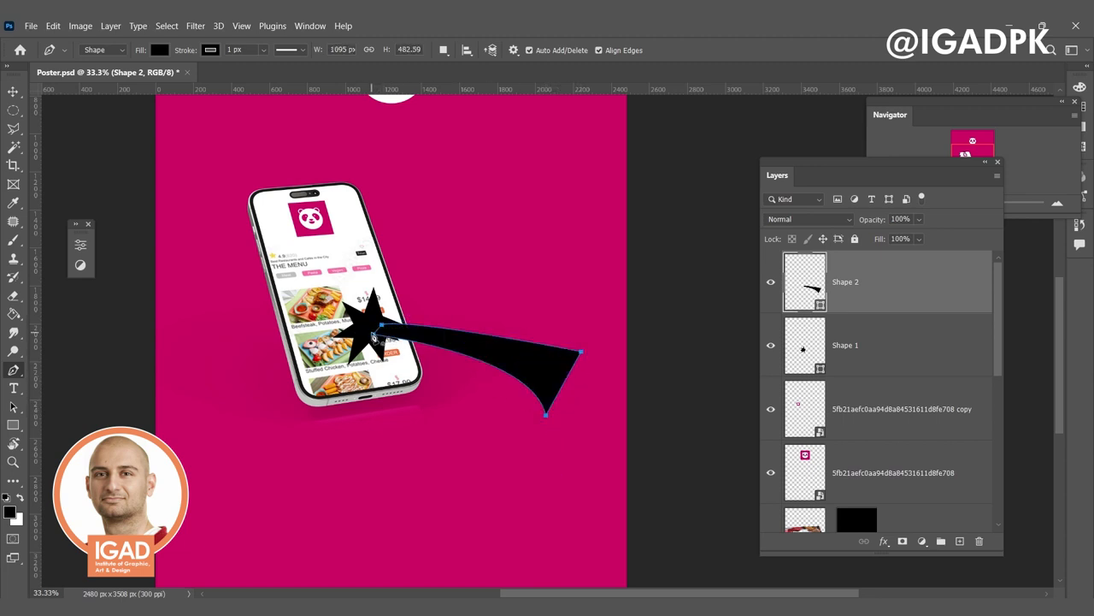
Step: Refine the wedge: bow its top edge upward, sharpen the bottom corner, reshape the lower edge
{"action": "mouse_move", "coordinate": [545, 416]}
{"action": "left_mouse_down"}
{"action": "mouse_move", "coordinate": [558, 437]}
{"action": "mouse_move", "coordinate": [594, 437]}
{"action": "mouse_move", "coordinate": [562, 428]}
{"action": "left_mouse_up"}
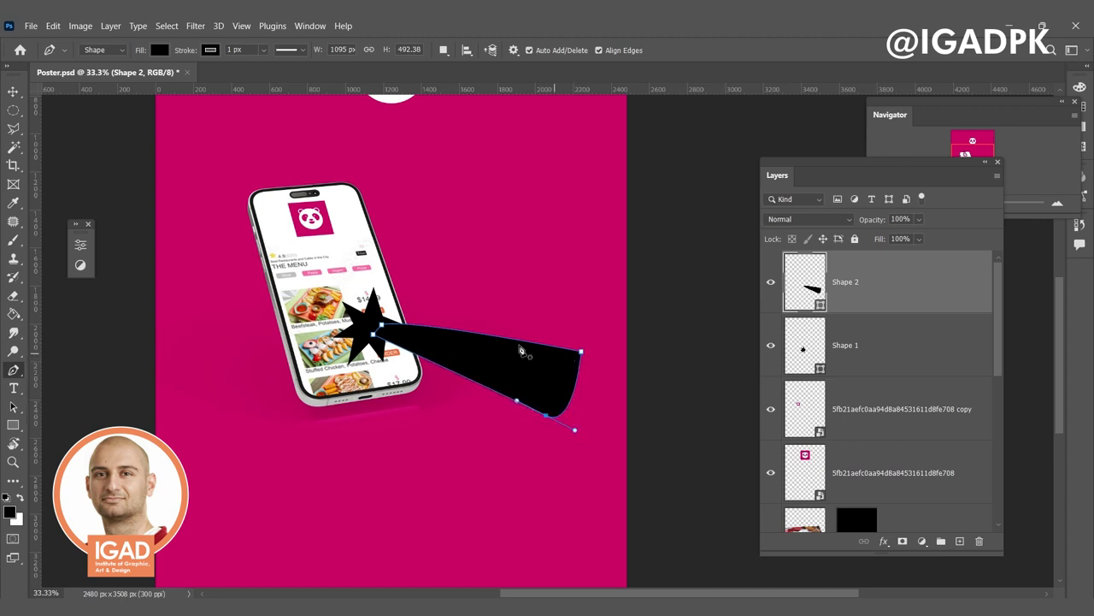
{"action": "left_click_drag", "start_coordinate": [495, 341], "coordinate": [500, 319]}
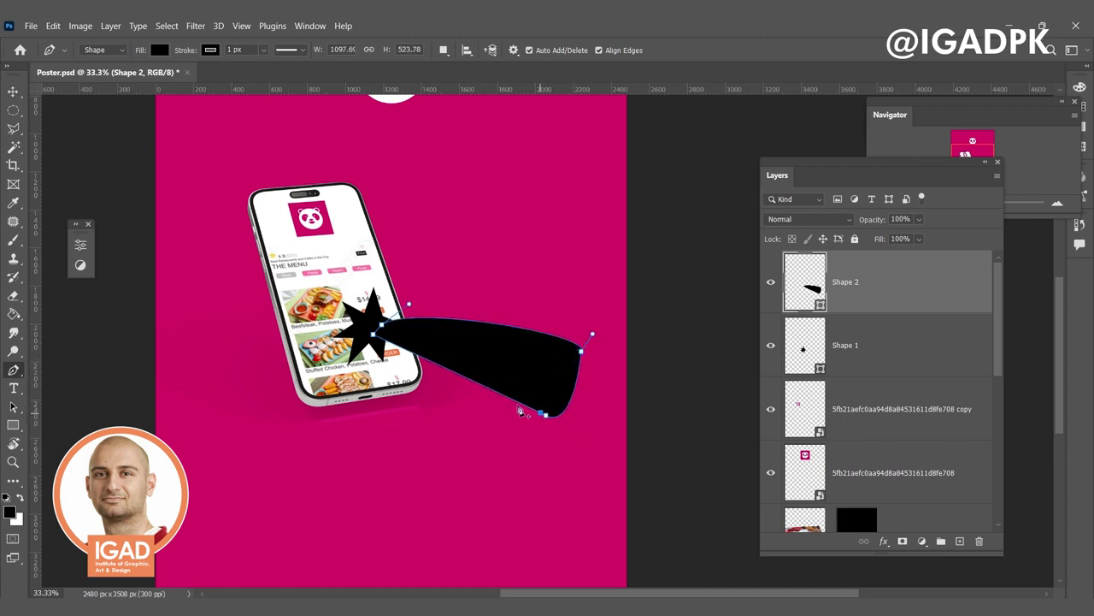
{"action": "left_click", "coordinate": [543, 417], "text": "alt"}
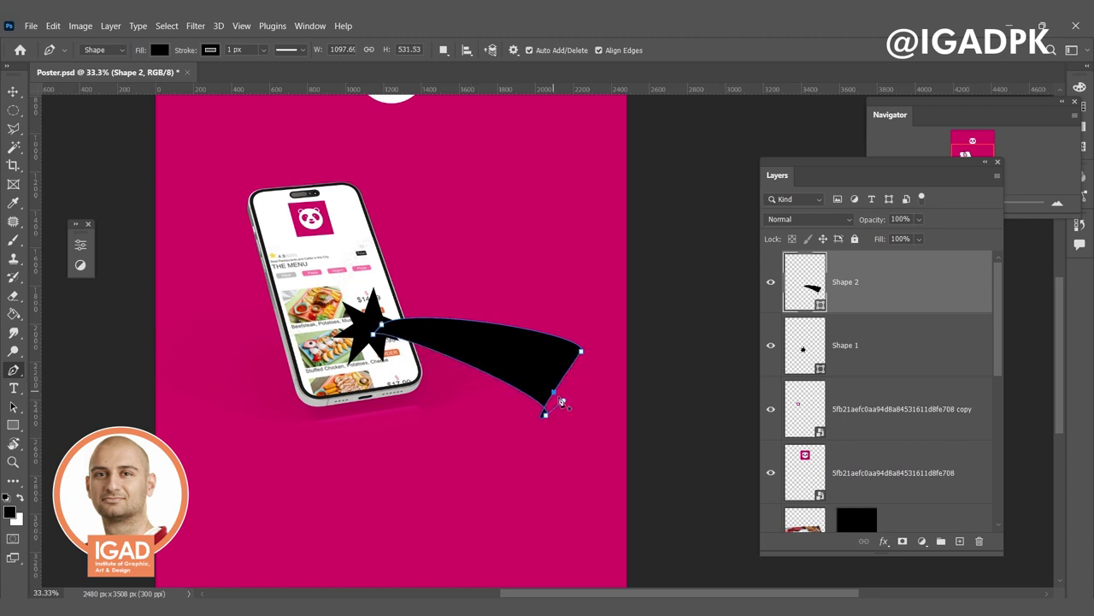
{"action": "left_click_drag", "start_coordinate": [564, 407], "coordinate": [539, 420]}
{"action": "left_click", "coordinate": [546, 417], "text": "alt"}
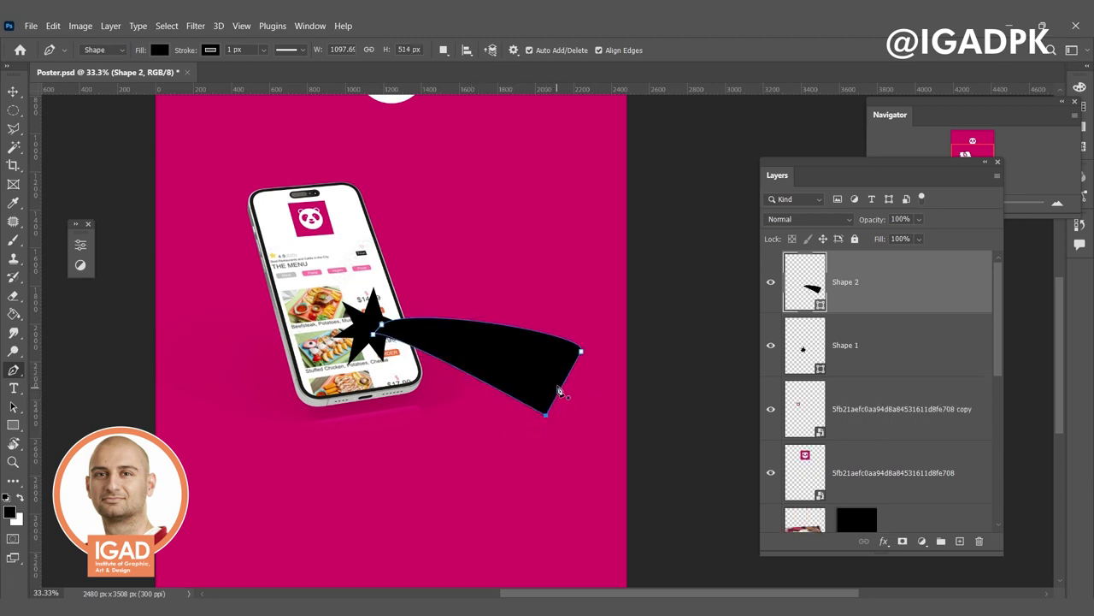
{"action": "left_click", "coordinate": [470, 377]}
{"action": "mouse_move", "coordinate": [469, 379]}
{"action": "left_mouse_down"}
{"action": "mouse_move", "coordinate": [515, 420]}
{"action": "mouse_move", "coordinate": [547, 426]}
{"action": "left_mouse_up"}
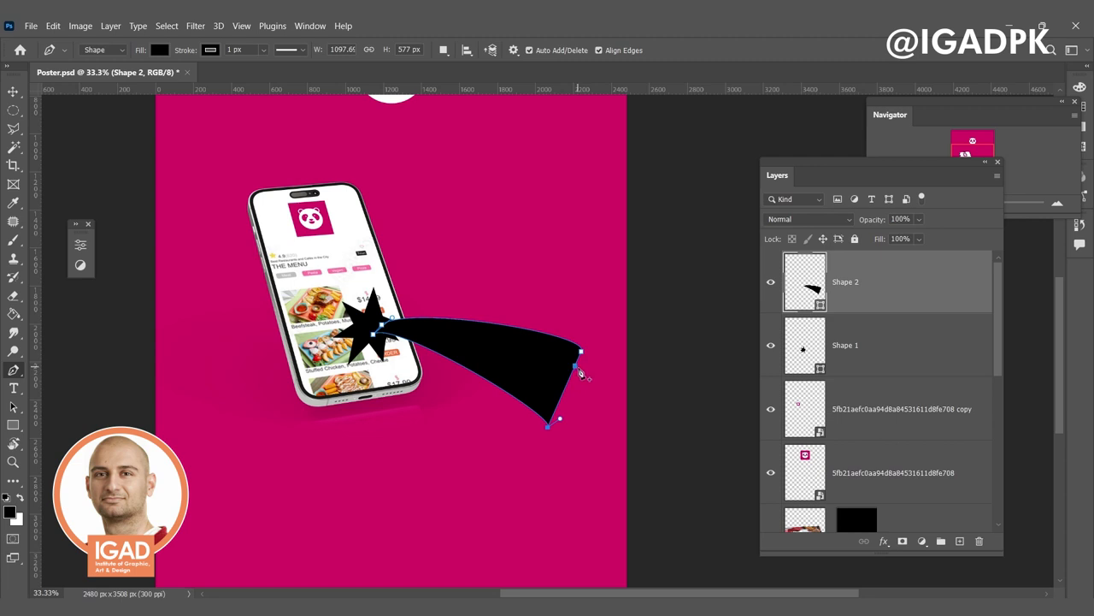
Step: Select the Shape 2 layer and widen the wedge's end near the star
{"action": "left_click", "coordinate": [891, 410]}
{"action": "scroll", "coordinate": [482, 373], "scroll_direction": "down", "scroll_amount": 2}
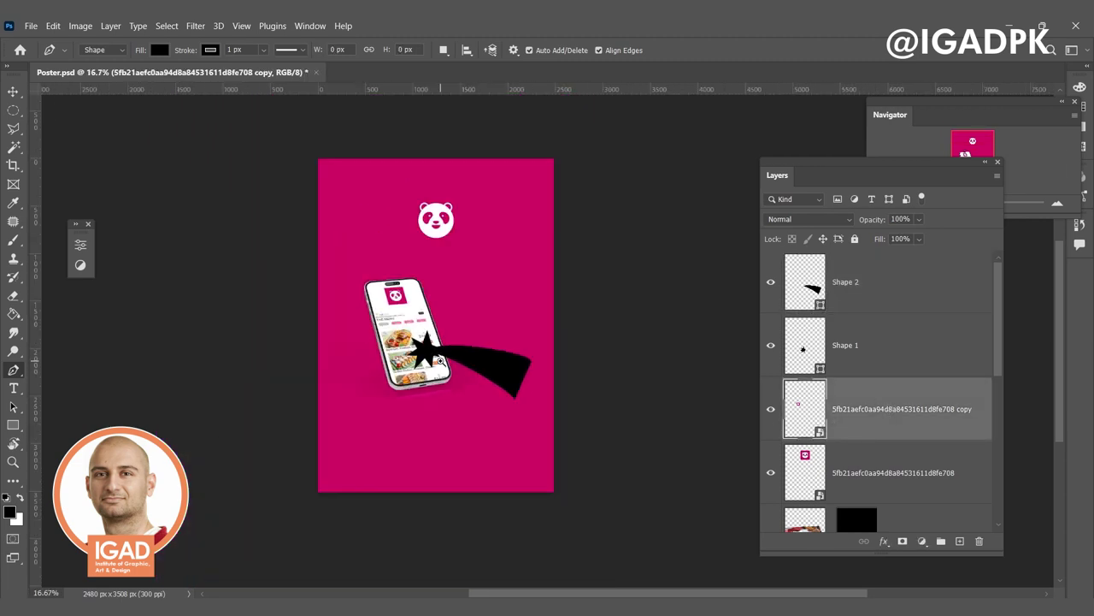
{"action": "scroll", "coordinate": [440, 361], "scroll_direction": "up", "scroll_amount": 1}
{"action": "scroll", "coordinate": [471, 367], "scroll_direction": "up", "scroll_amount": 2}
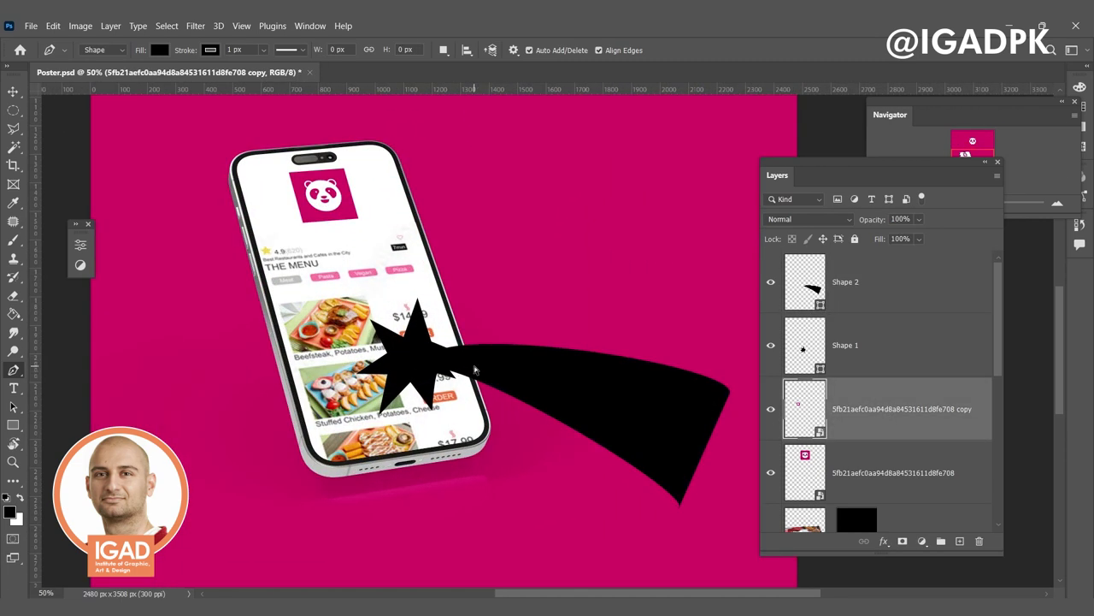
{"action": "right_click", "coordinate": [478, 376]}
{"action": "left_click", "coordinate": [501, 385]}
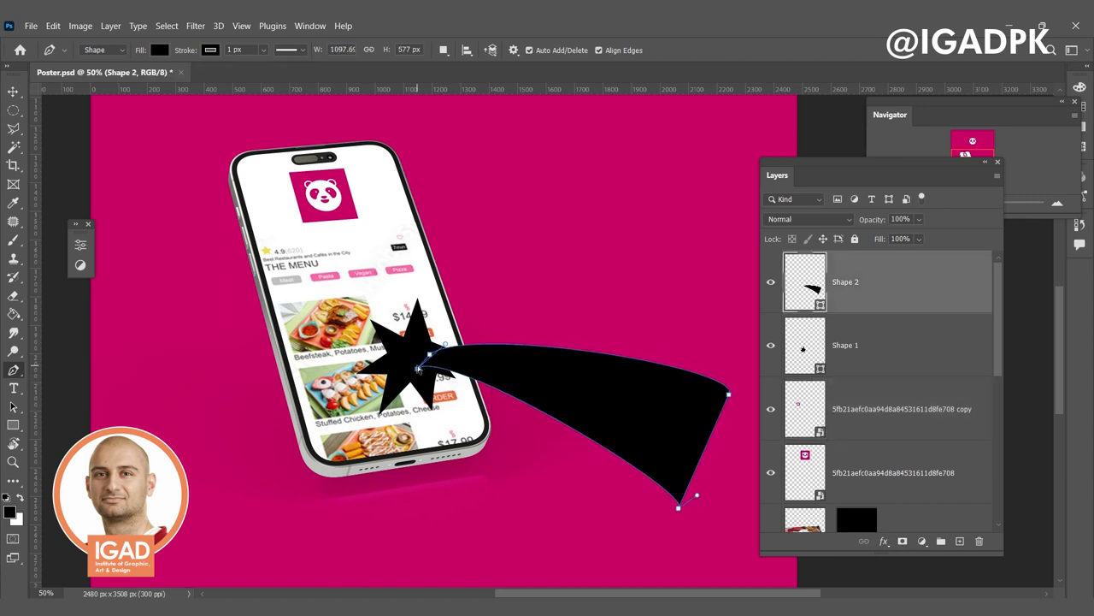
{"action": "left_click_drag", "start_coordinate": [417, 370], "coordinate": [390, 383]}
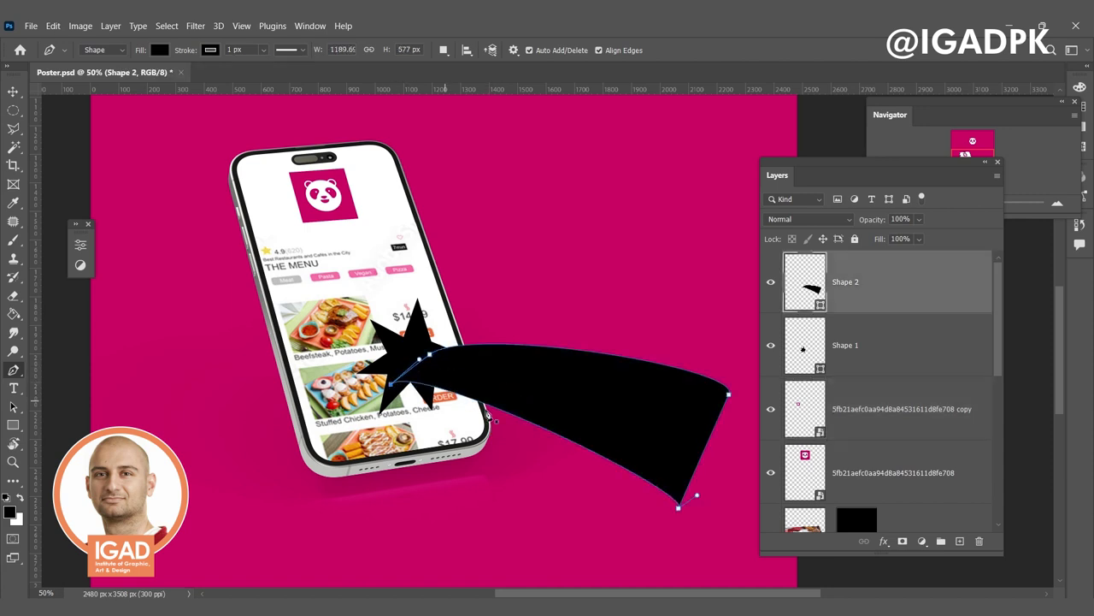
{"action": "left_click", "coordinate": [896, 420]}
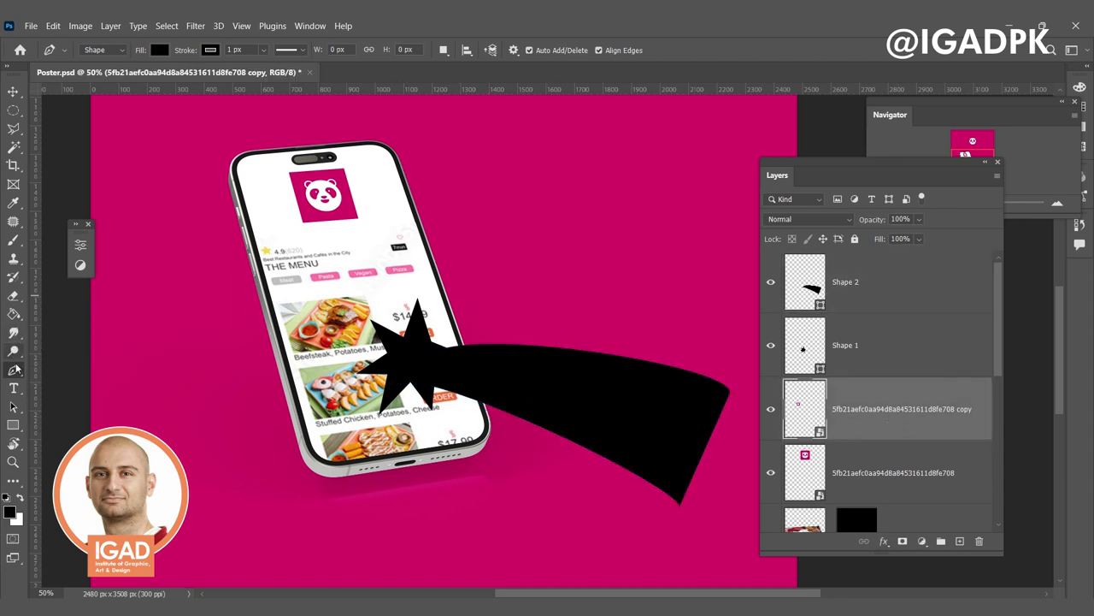
{"action": "left_click", "coordinate": [160, 50]}
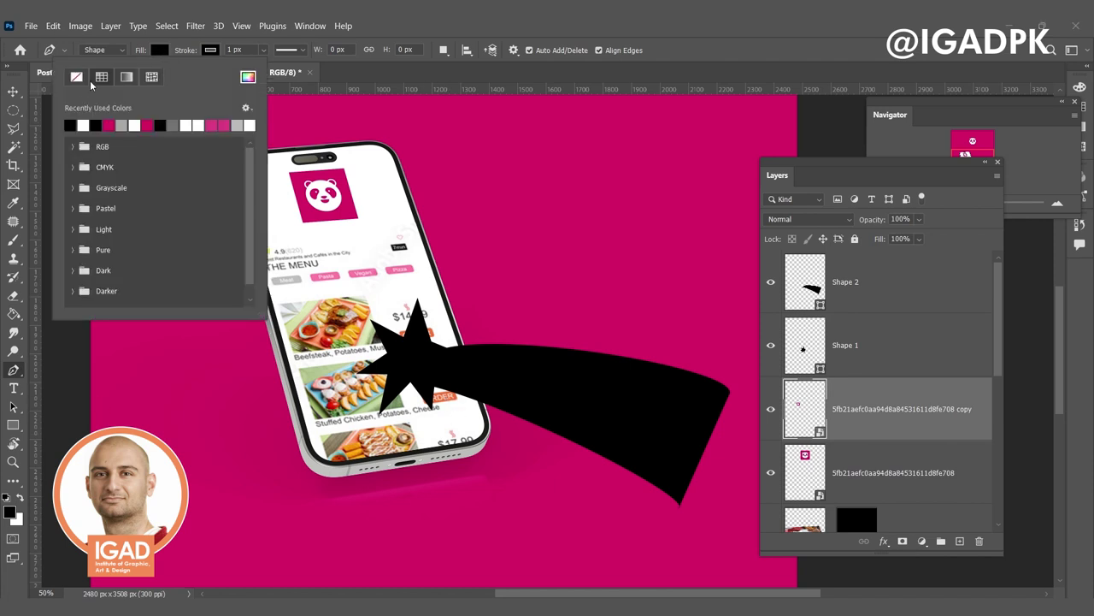
Step: Set the pen shape's stroke to white with a dashed line style
{"action": "left_click", "coordinate": [210, 50]}
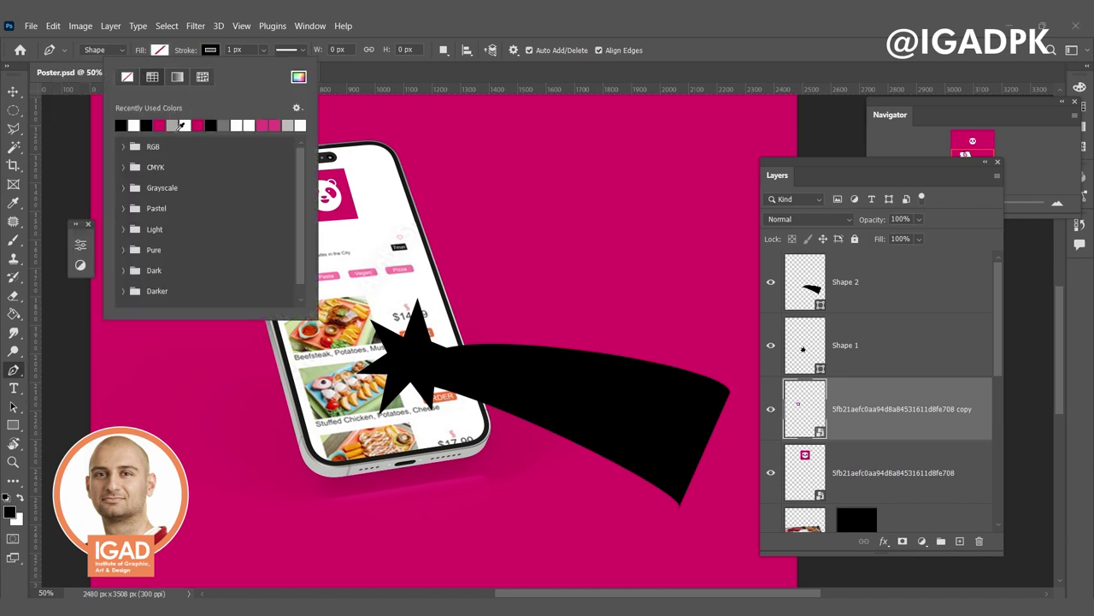
{"action": "left_click", "coordinate": [184, 125]}
{"action": "left_click", "coordinate": [297, 51]}
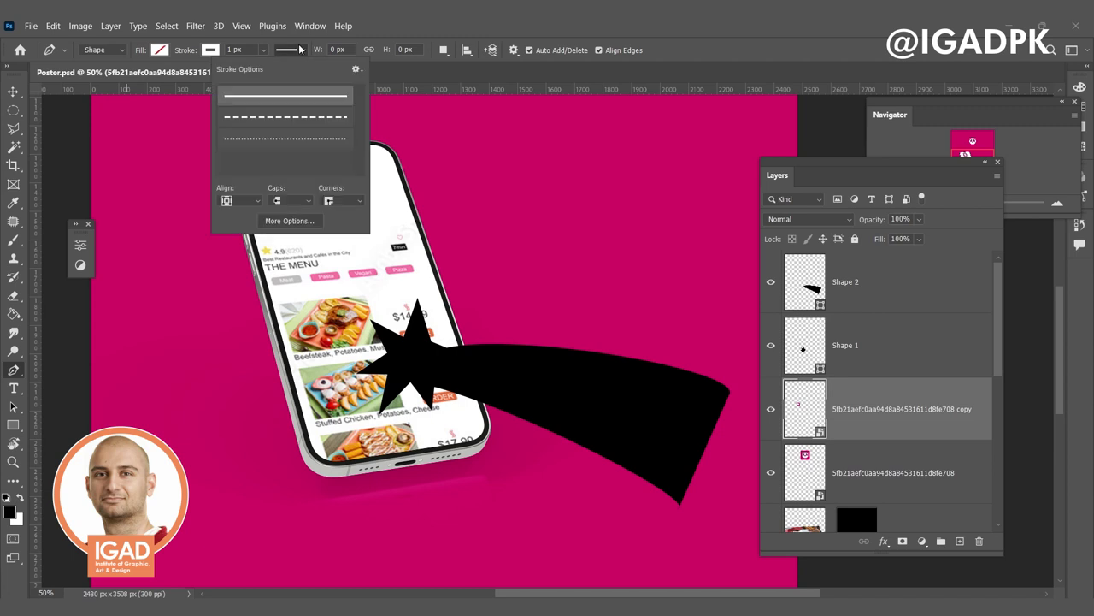
{"action": "left_click", "coordinate": [282, 116]}
{"action": "left_click", "coordinate": [231, 452]}
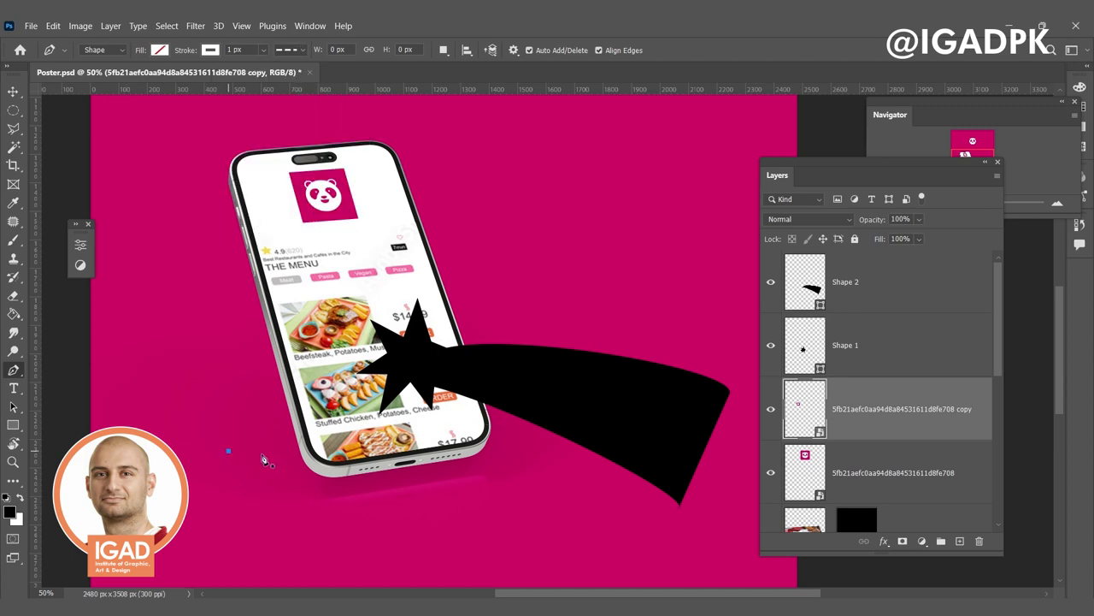
{"action": "left_click", "coordinate": [229, 451]}
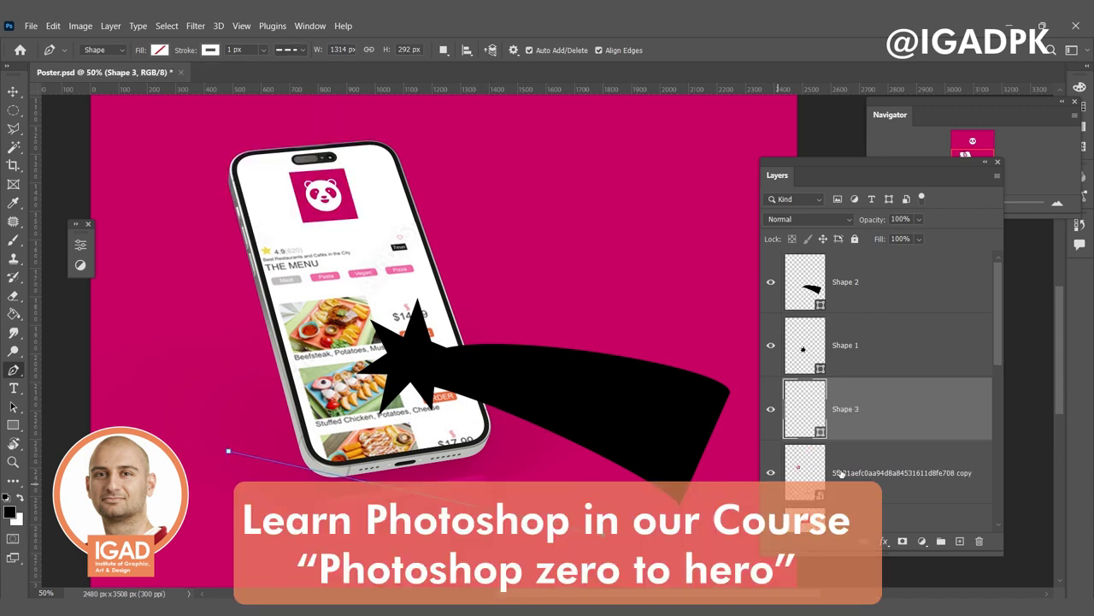
Step: Draw a curved path from the star toward the lower right along the road
{"action": "left_click", "coordinate": [900, 294]}
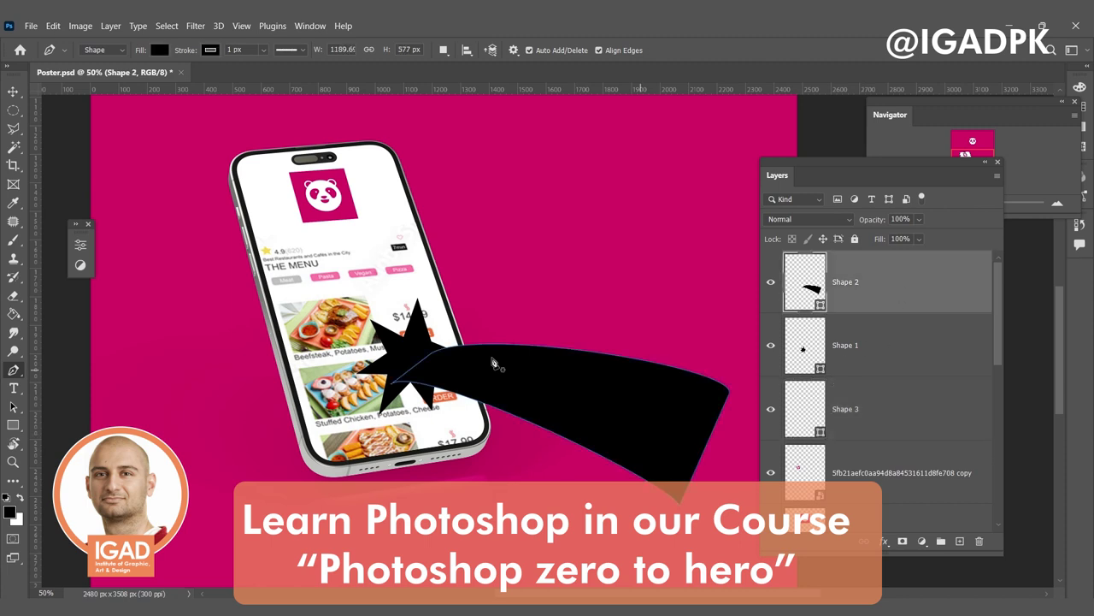
{"action": "left_click", "coordinate": [418, 369]}
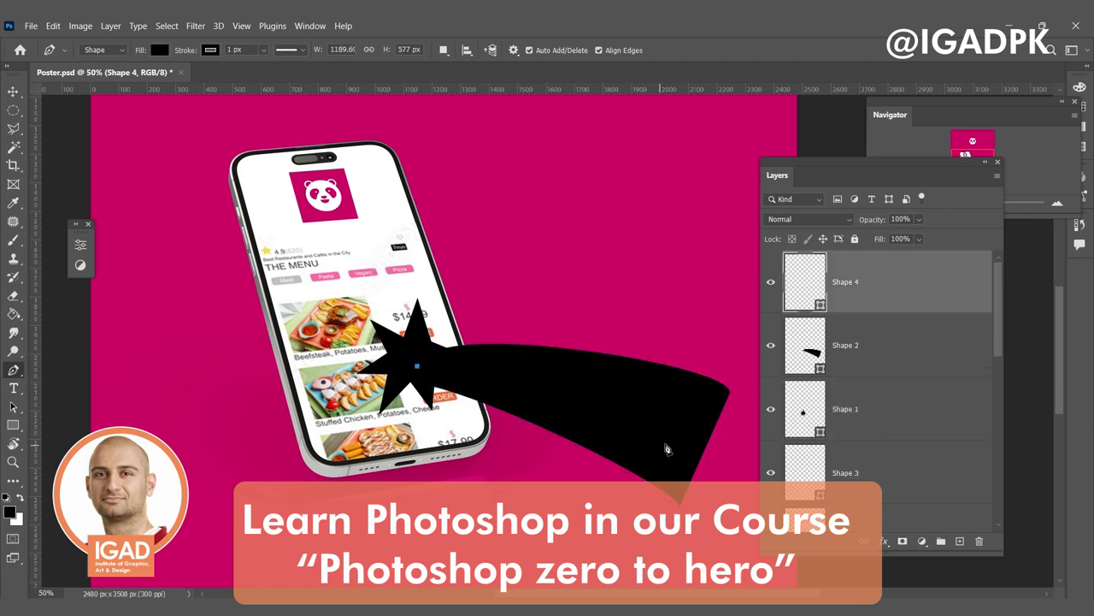
{"action": "left_click_drag", "start_coordinate": [706, 449], "coordinate": [733, 477]}
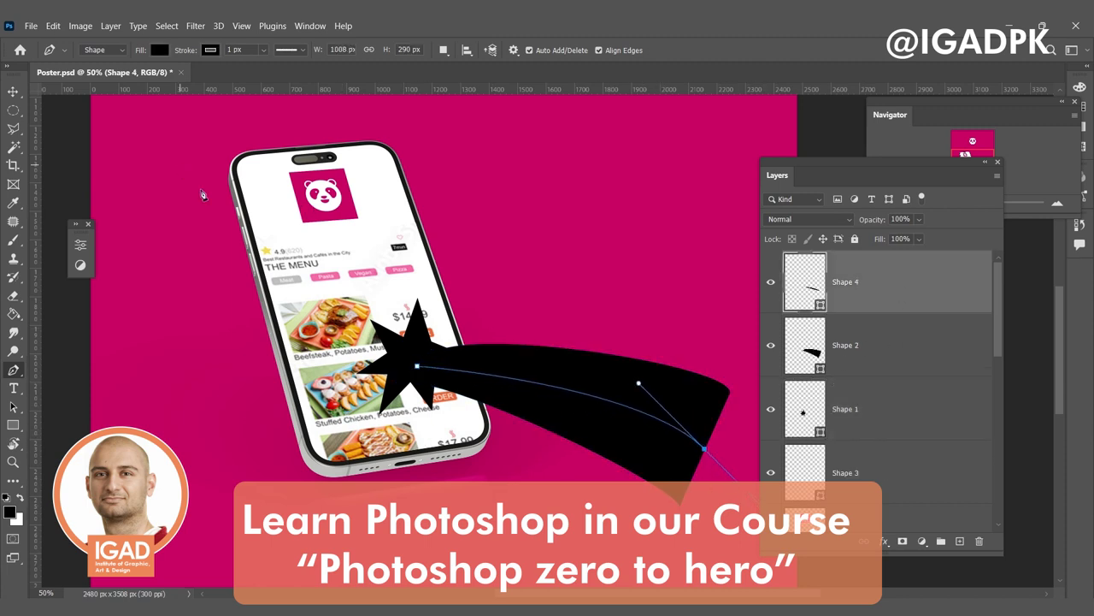
{"action": "left_click_drag", "start_coordinate": [265, 51], "coordinate": [274, 67]}
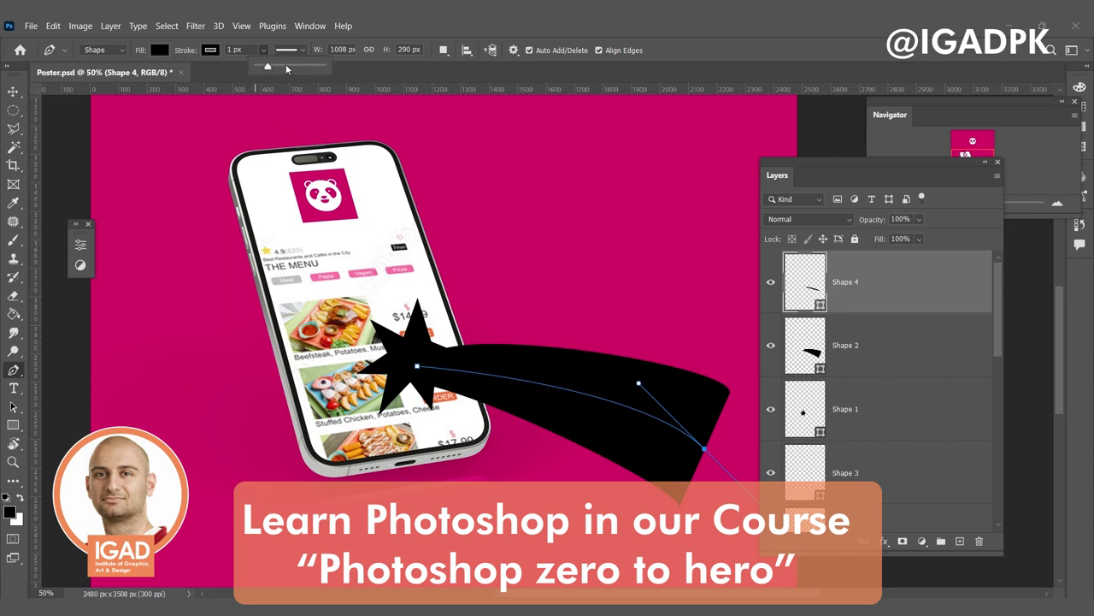
Step: Give the road path no fill and a white dashed 18.33 px stroke
{"action": "left_click", "coordinate": [158, 52]}
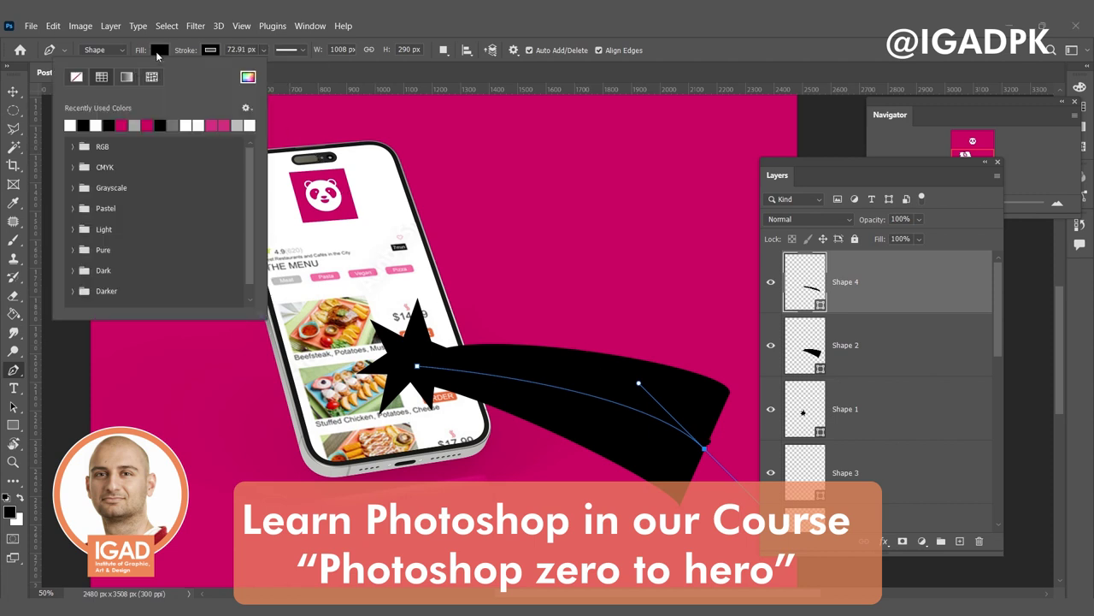
{"action": "left_click", "coordinate": [82, 77]}
{"action": "left_click", "coordinate": [213, 51]}
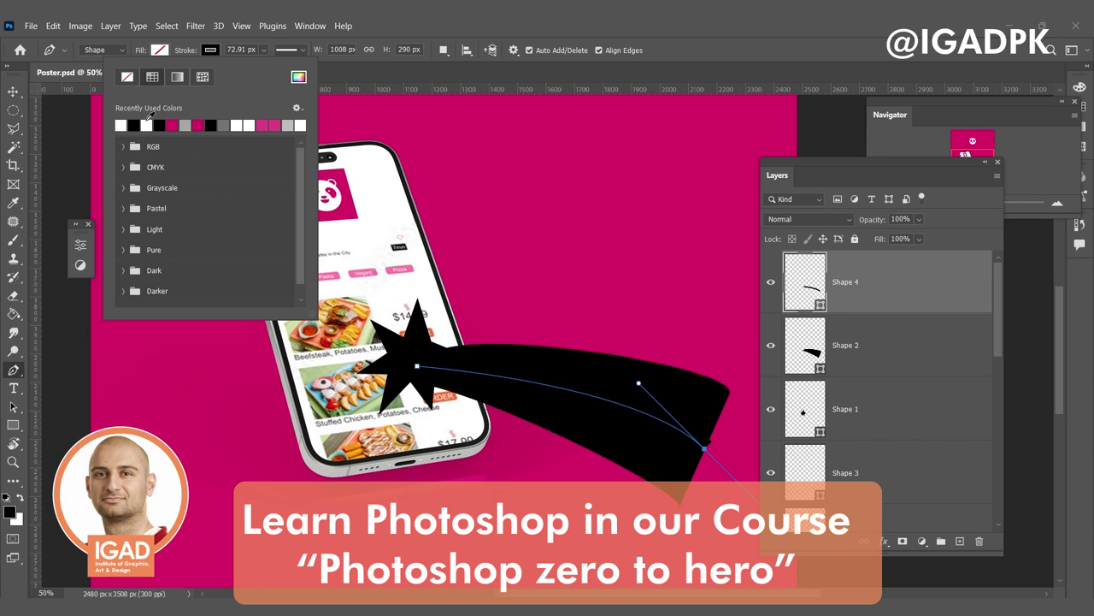
{"action": "left_click", "coordinate": [147, 124]}
{"action": "left_click", "coordinate": [292, 50]}
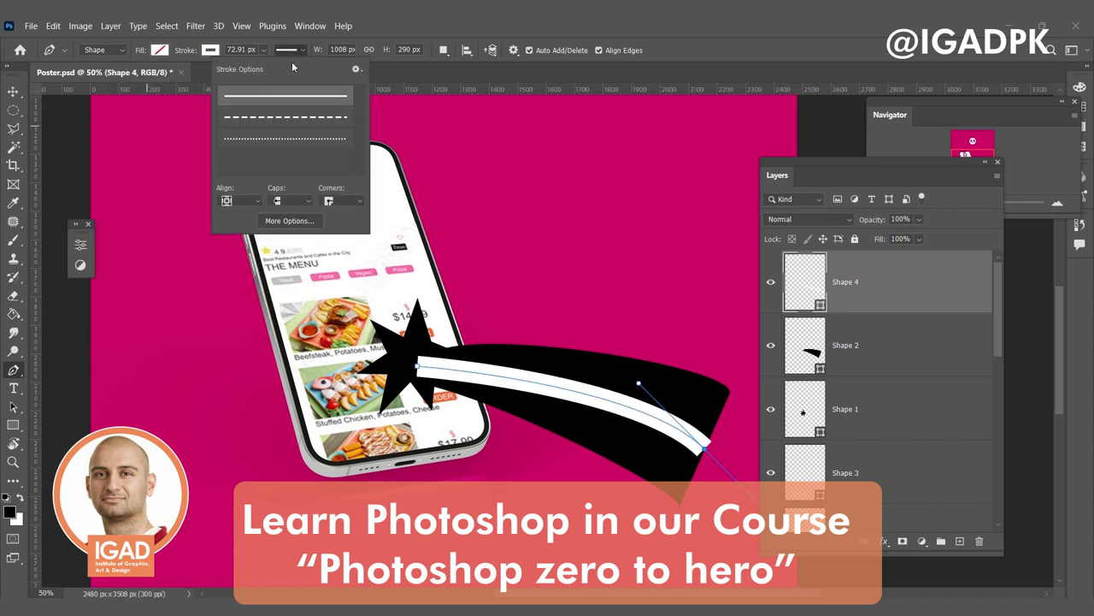
{"action": "left_click", "coordinate": [283, 118]}
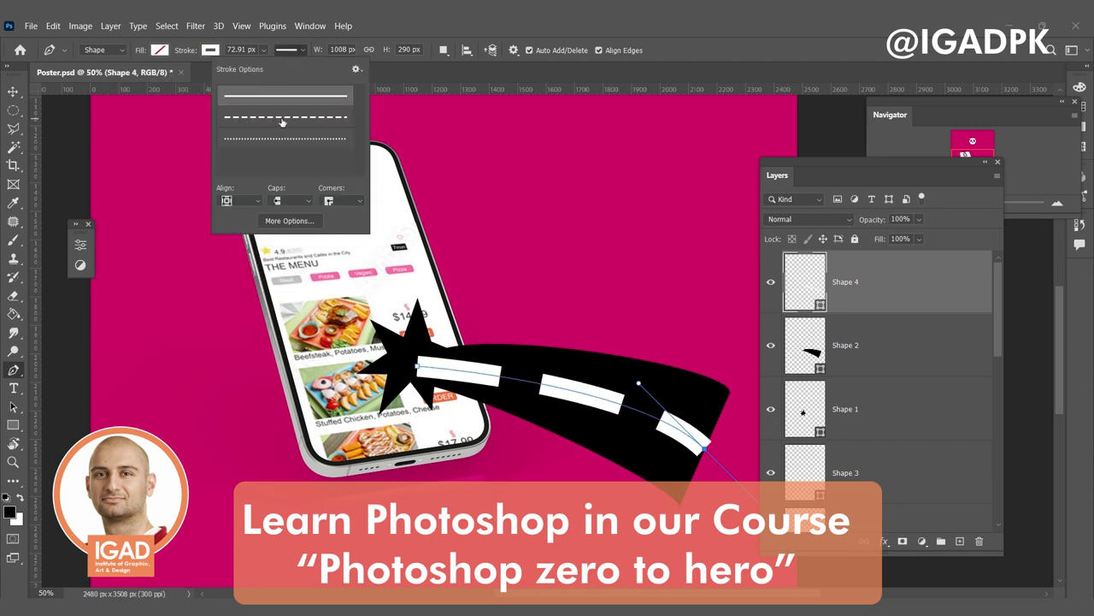
{"action": "left_click", "coordinate": [261, 51]}
{"action": "left_click_drag", "start_coordinate": [265, 68], "coordinate": [258, 69]}
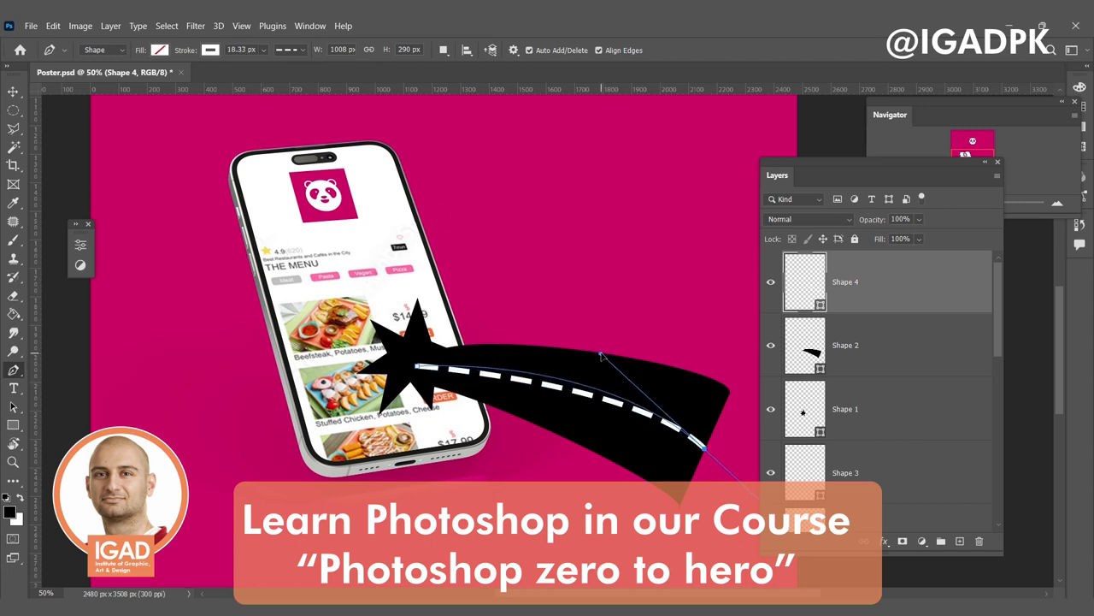
Step: Tweak the dashed line's curve slightly and zoom out to see the whole poster
{"action": "left_click_drag", "start_coordinate": [615, 365], "coordinate": [600, 352]}
{"action": "left_click", "coordinate": [897, 408]}
{"action": "key", "text": "ctrl+minus"}
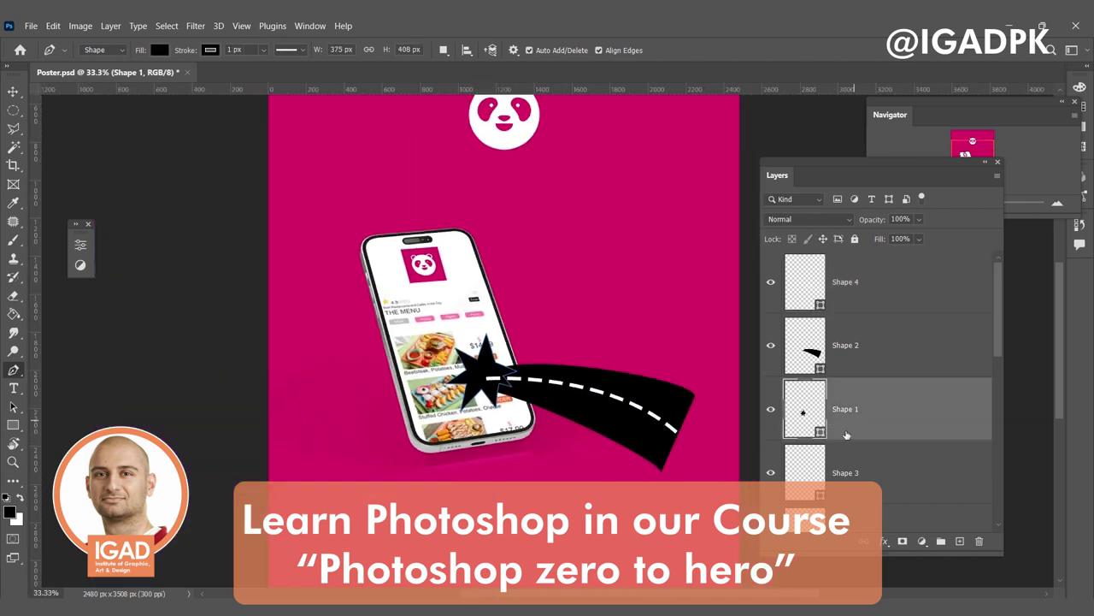
Step: Move the AdobeStock scooter layer between Shape 4 and Shape 2 and make it visible
{"action": "scroll", "coordinate": [923, 460], "scroll_direction": "down", "scroll_amount": 3}
{"action": "scroll", "coordinate": [892, 429], "scroll_direction": "down", "scroll_amount": 2}
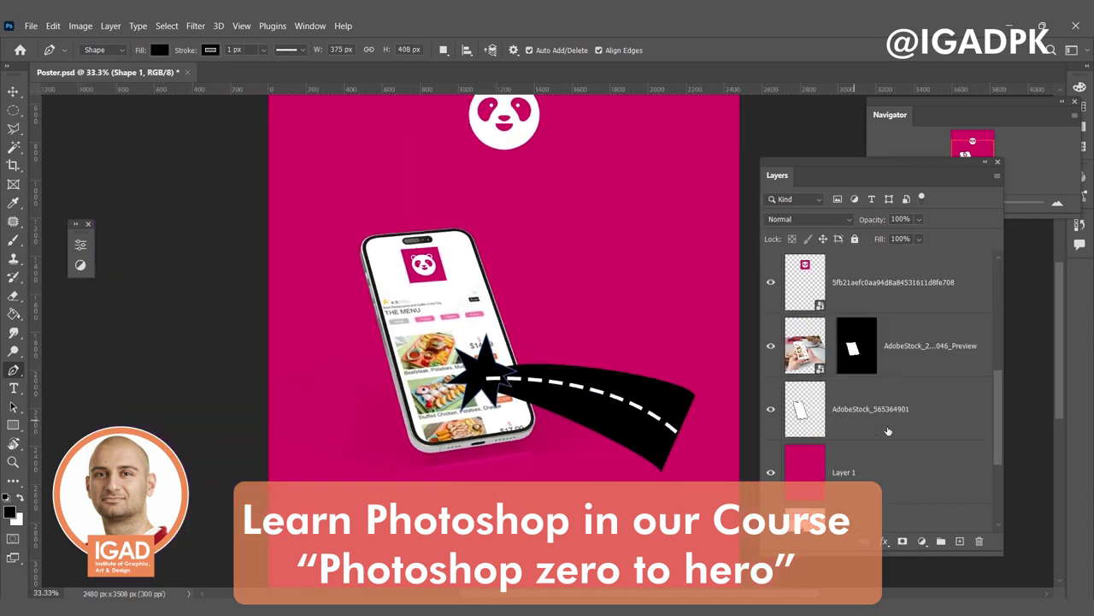
{"action": "scroll", "coordinate": [890, 430], "scroll_direction": "up", "scroll_amount": 2}
{"action": "scroll", "coordinate": [888, 431], "scroll_direction": "up", "scroll_amount": 2}
{"action": "scroll", "coordinate": [887, 431], "scroll_direction": "down", "scroll_amount": 3}
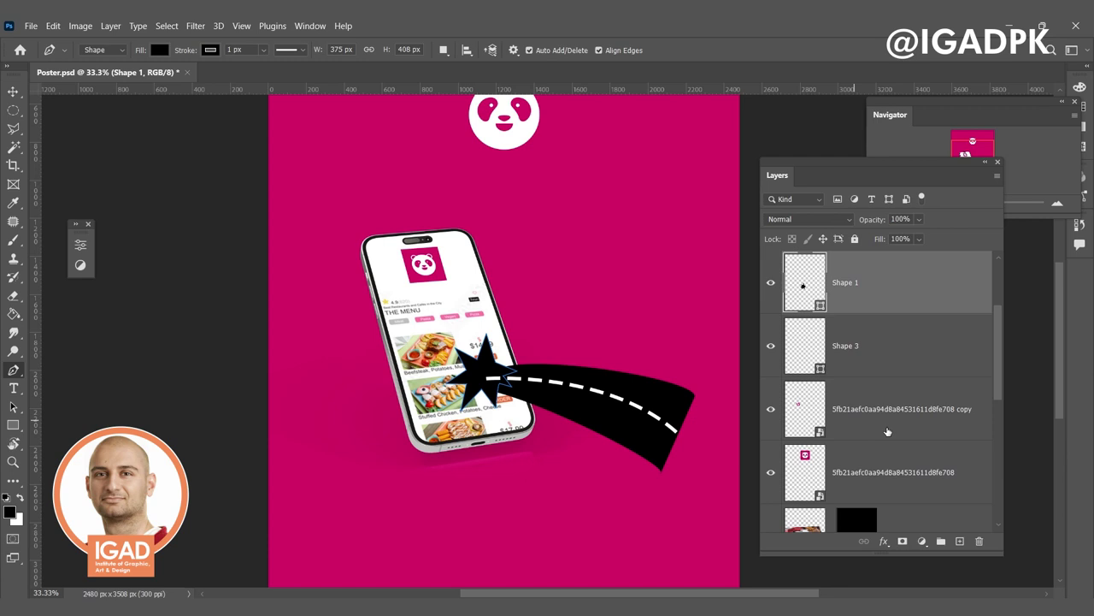
{"action": "scroll", "coordinate": [886, 434], "scroll_direction": "down", "scroll_amount": 3}
{"action": "left_click_drag", "start_coordinate": [873, 398], "coordinate": [873, 189]}
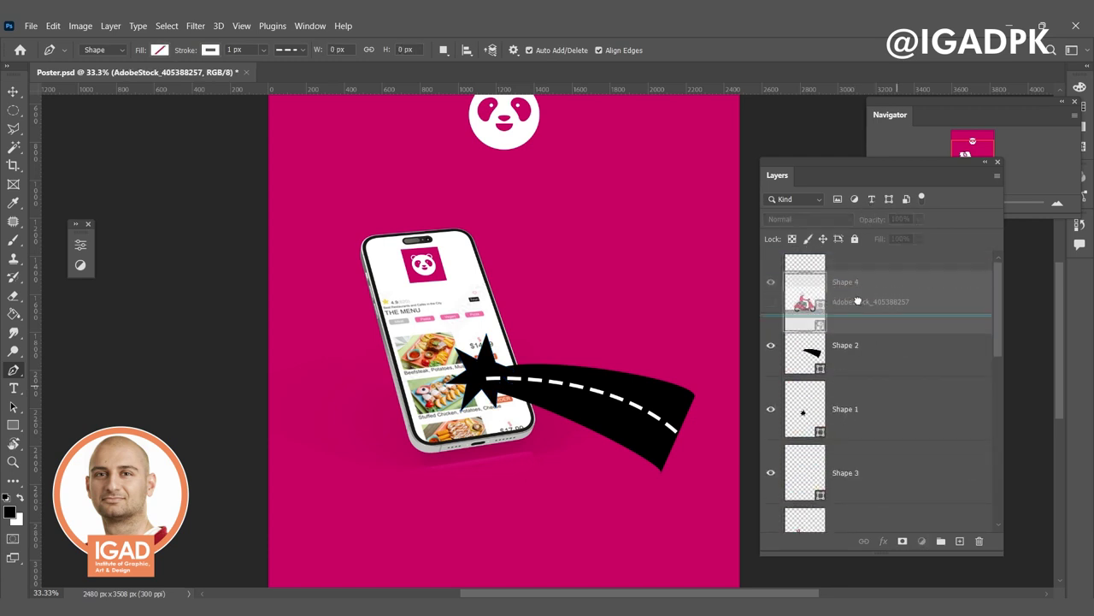
{"action": "left_click_drag", "start_coordinate": [873, 189], "coordinate": [858, 308]}
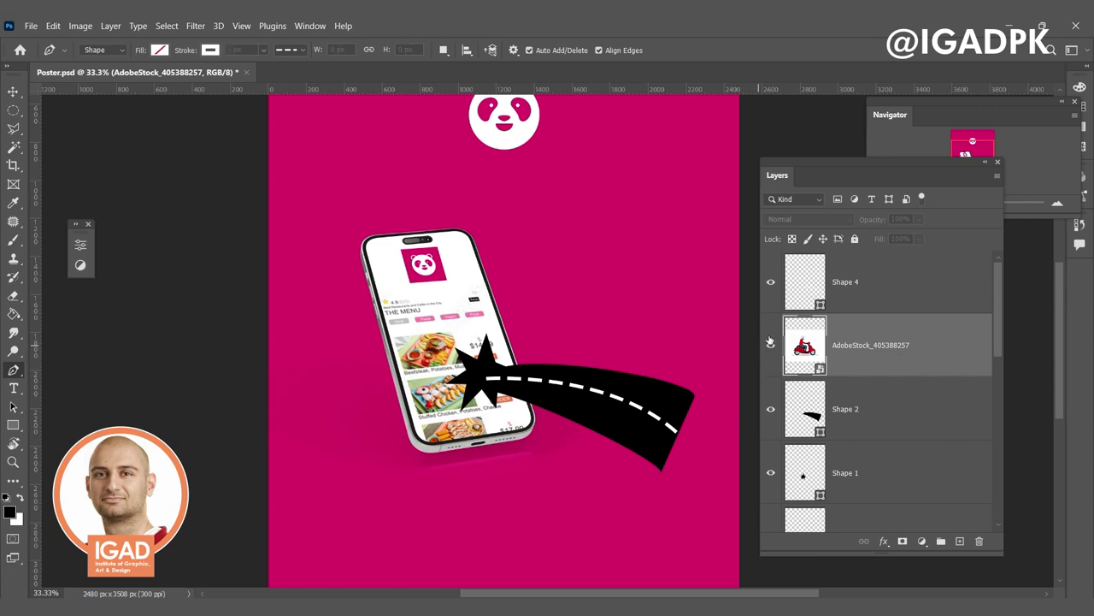
{"action": "left_click", "coordinate": [770, 343]}
{"action": "left_click", "coordinate": [12, 91]}
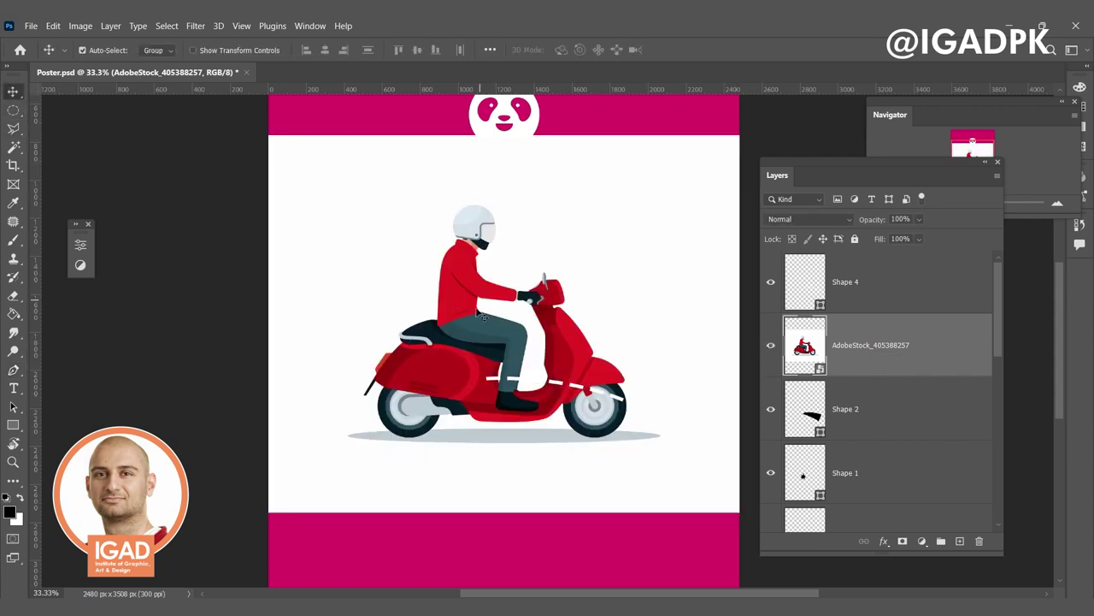
Step: Scale the scooter rider to about 18%, place it over the road, and tilt it 4.32°
{"action": "key", "text": "ctrl+t"}
{"action": "left_click_drag", "start_coordinate": [738, 135], "coordinate": [470, 350]}
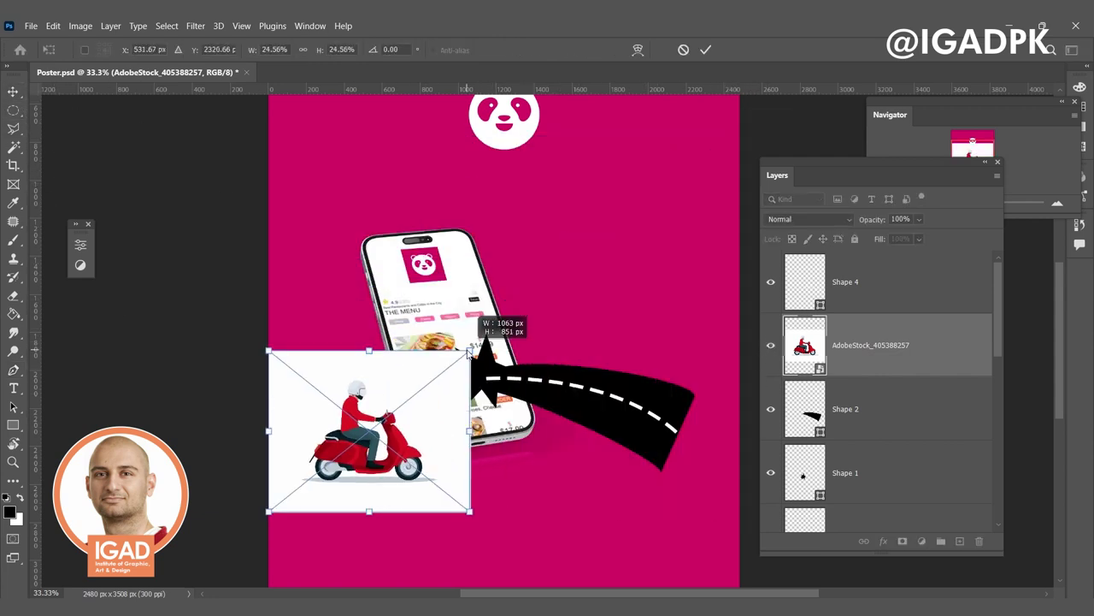
{"action": "left_click_drag", "start_coordinate": [419, 404], "coordinate": [608, 306]}
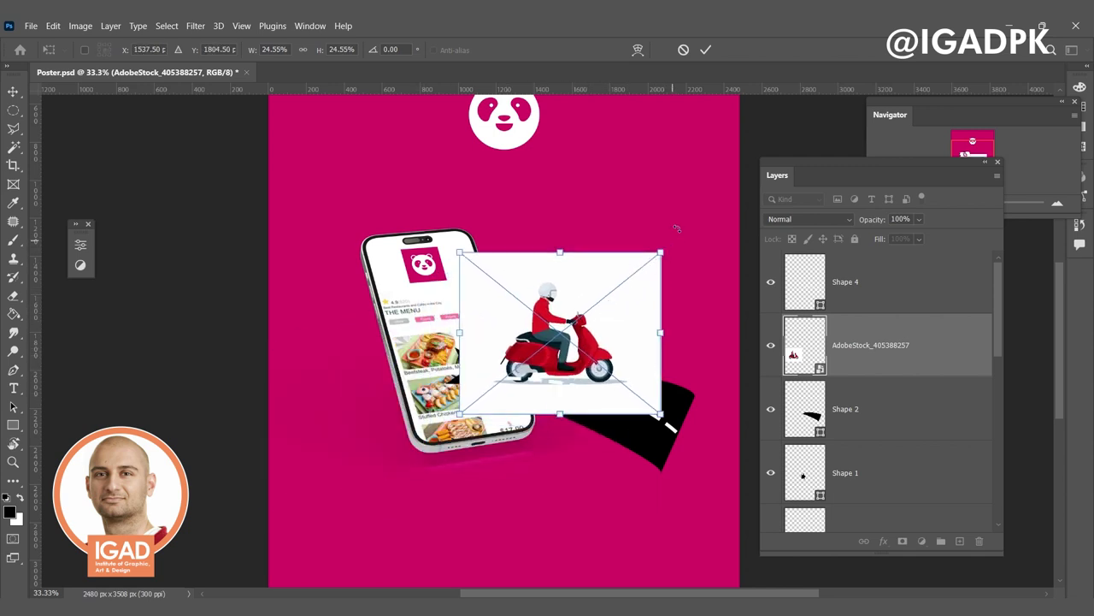
{"action": "left_click_drag", "start_coordinate": [676, 229], "coordinate": [693, 249]}
{"action": "left_click_drag", "start_coordinate": [630, 262], "coordinate": [639, 290]}
{"action": "left_click_drag", "start_coordinate": [573, 315], "coordinate": [565, 330]}
{"action": "left_click_drag", "start_coordinate": [657, 272], "coordinate": [647, 259]}
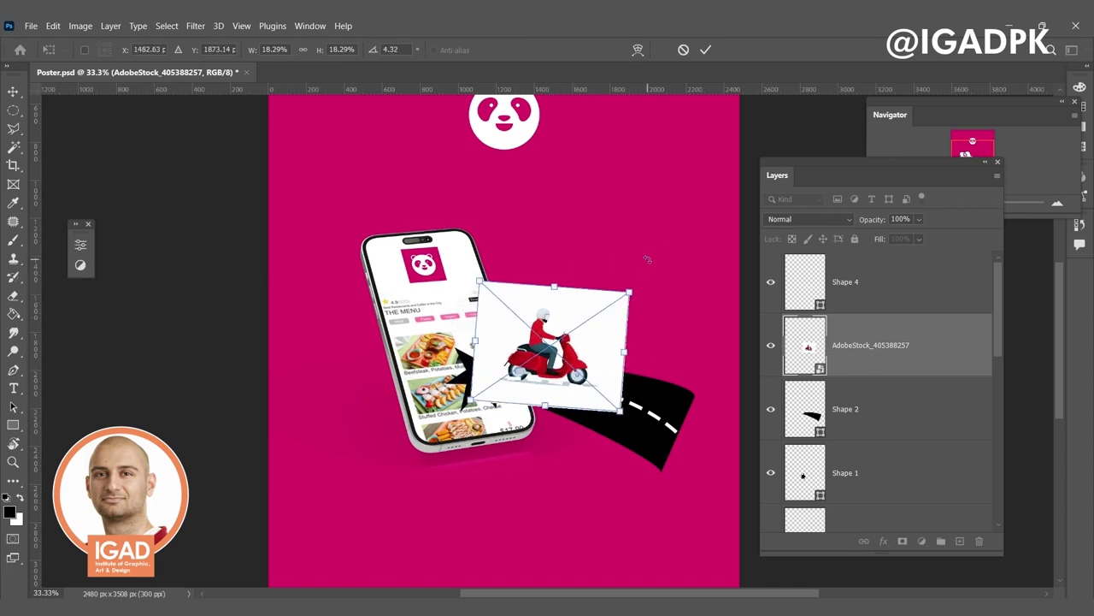
{"action": "key", "text": "Return"}
{"action": "scroll", "coordinate": [547, 376], "scroll_direction": "up", "scroll_amount": 2}
{"action": "scroll", "coordinate": [522, 393], "scroll_direction": "up", "scroll_amount": 2}
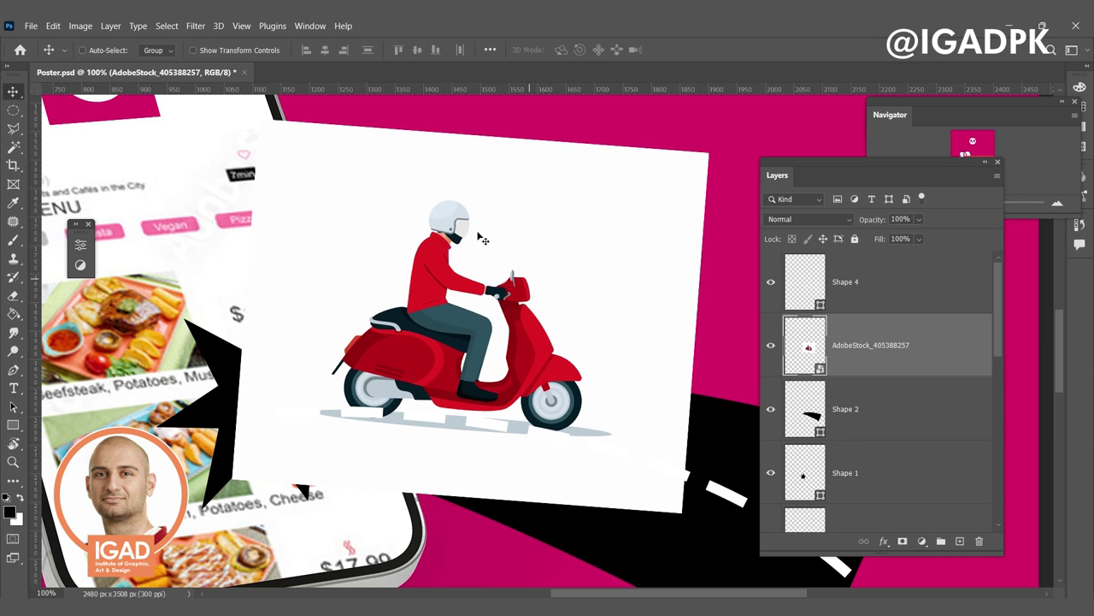
Step: Magic-wand select the white background around the scooter plus the gap under the rider's leg
{"action": "left_click", "coordinate": [12, 147]}
{"action": "right_click", "coordinate": [12, 147]}
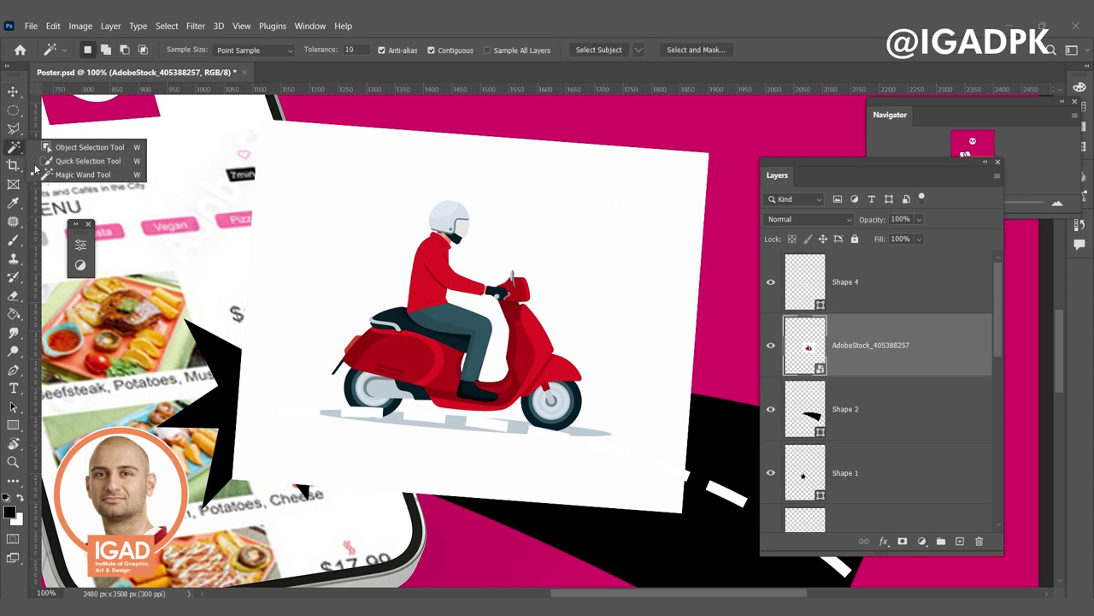
{"action": "left_click", "coordinate": [95, 176]}
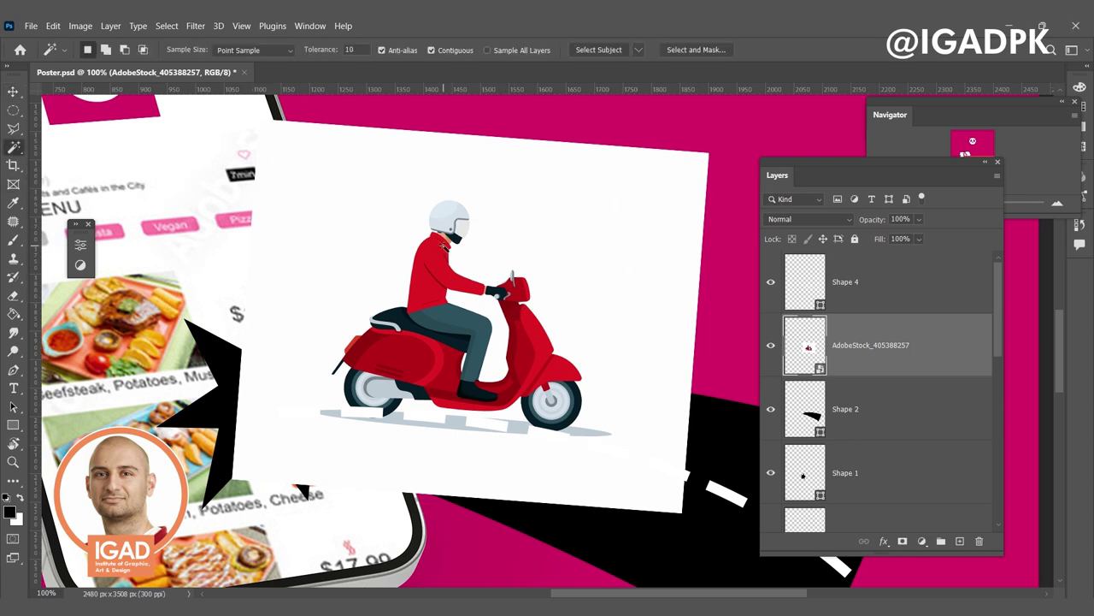
{"action": "left_click", "coordinate": [387, 213]}
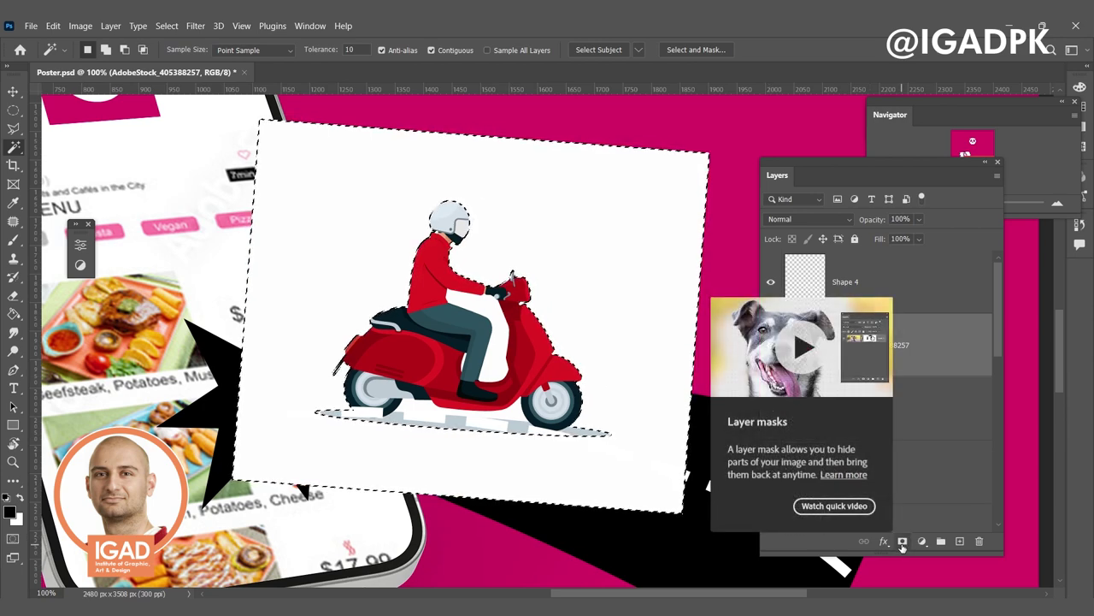
{"action": "scroll", "coordinate": [487, 339], "scroll_direction": "up", "scroll_amount": 1}
{"action": "scroll", "coordinate": [487, 339], "scroll_direction": "up", "scroll_amount": 1}
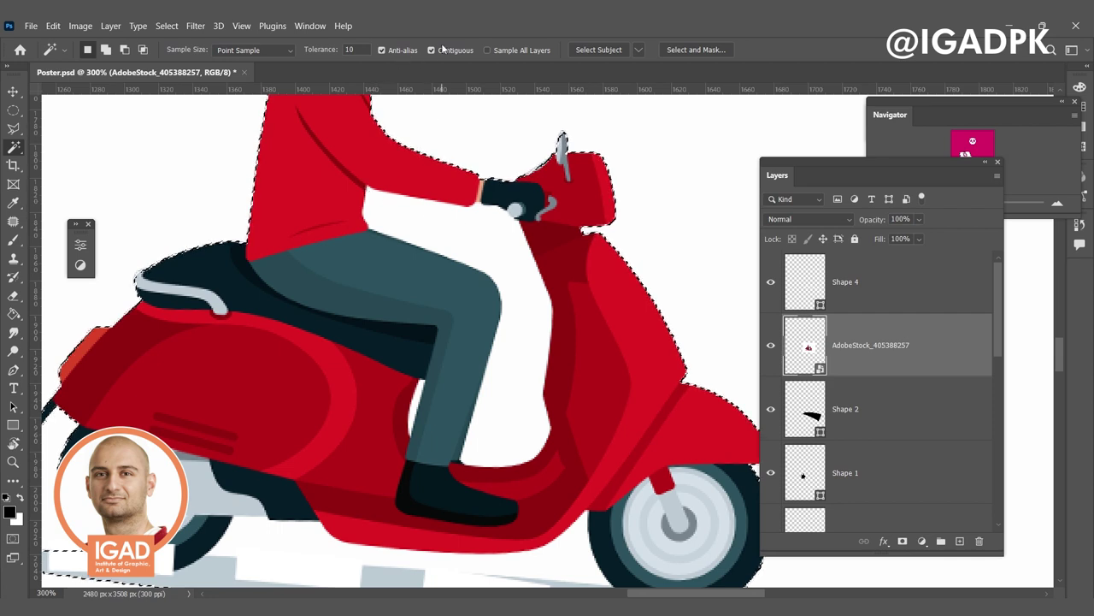
{"action": "key", "text": "shift"}
{"action": "left_click", "coordinate": [481, 254], "text": "shift"}
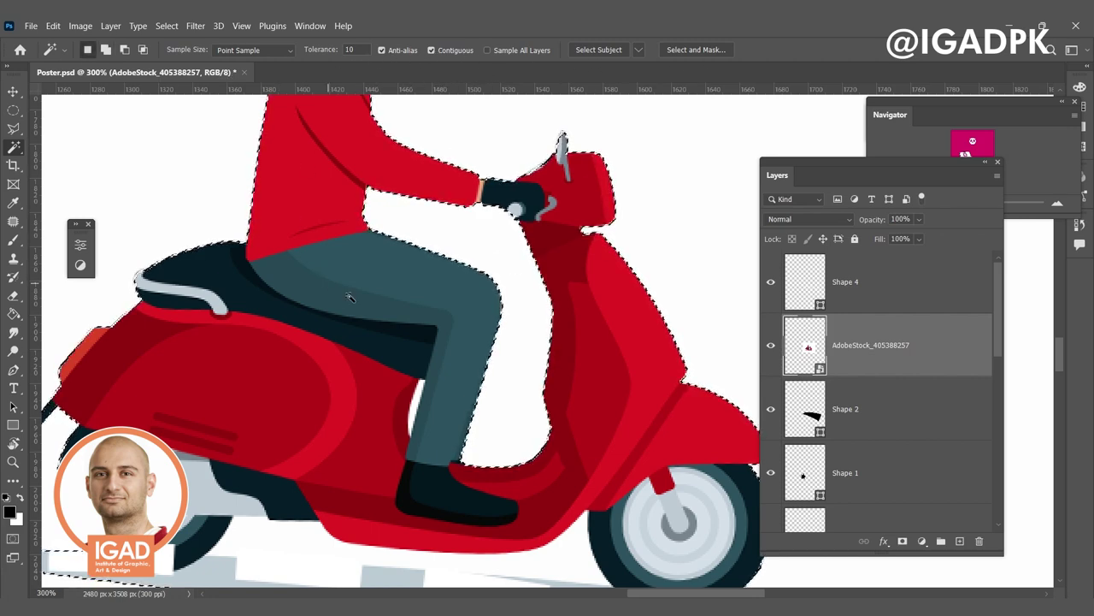
Step: Add a layer mask to the scooter rider layer from the selection
{"action": "left_click_drag", "start_coordinate": [365, 417], "coordinate": [536, 374]}
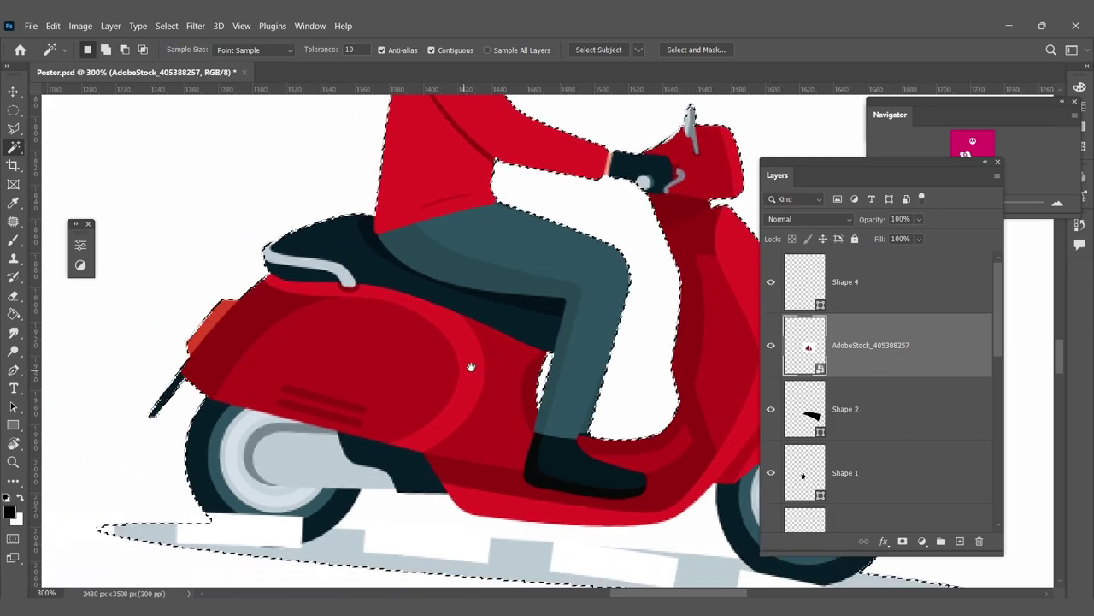
{"action": "scroll", "coordinate": [582, 364], "scroll_direction": "down", "scroll_amount": 5}
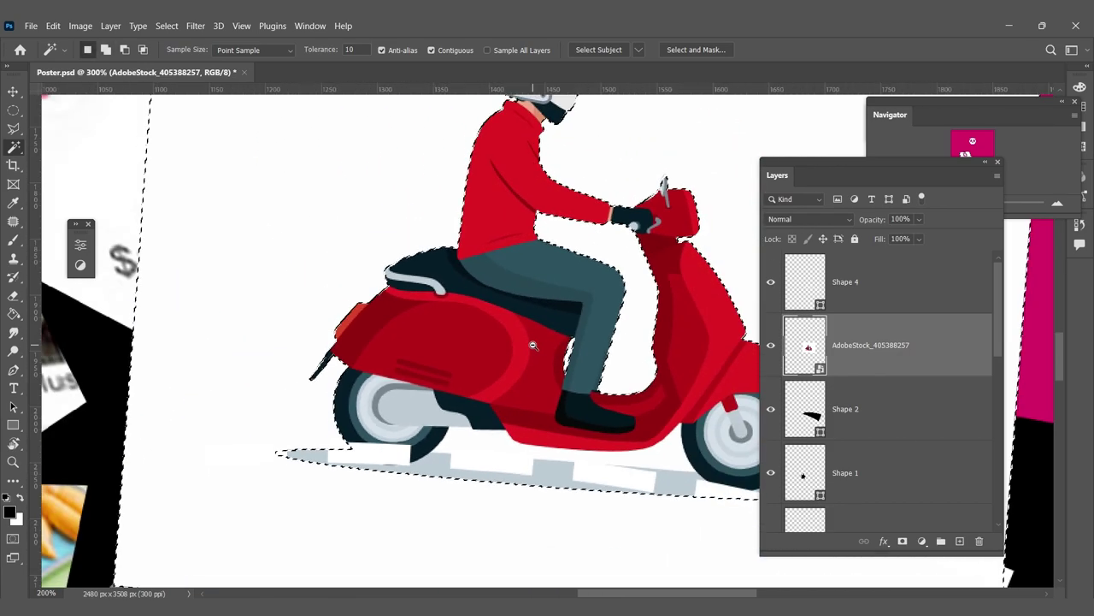
{"action": "scroll", "coordinate": [547, 248], "scroll_direction": "up", "scroll_amount": 5}
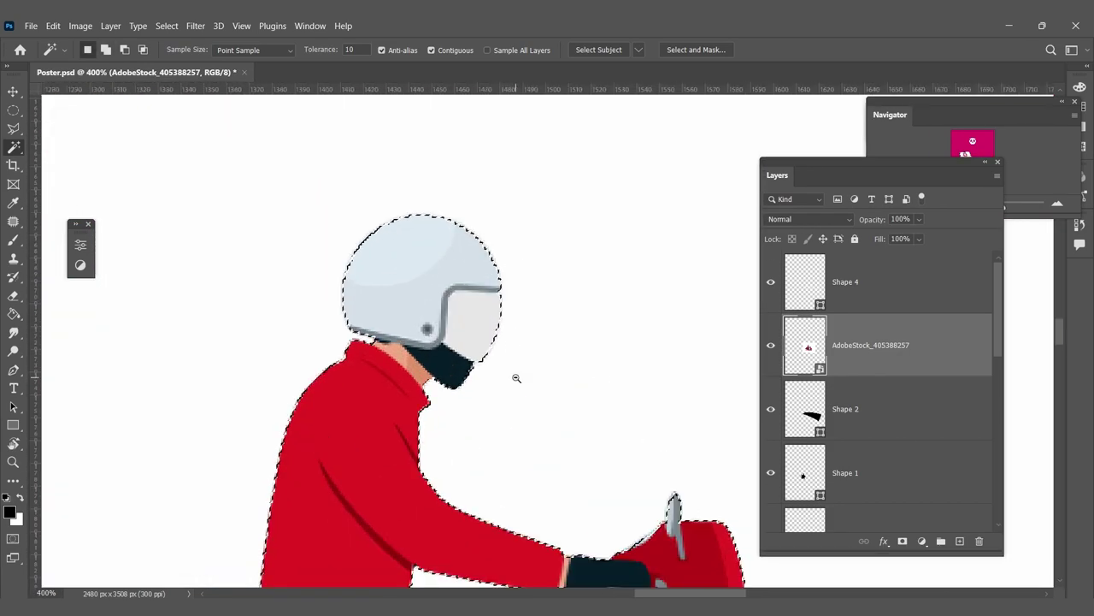
{"action": "scroll", "coordinate": [516, 377], "scroll_direction": "down", "scroll_amount": 4}
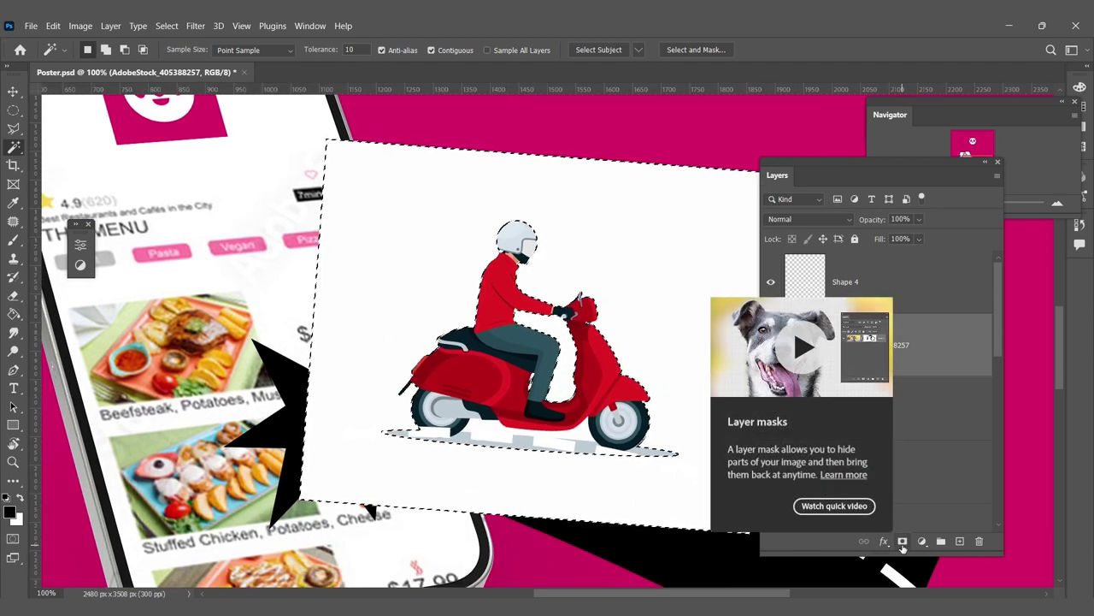
{"action": "left_click", "coordinate": [903, 543]}
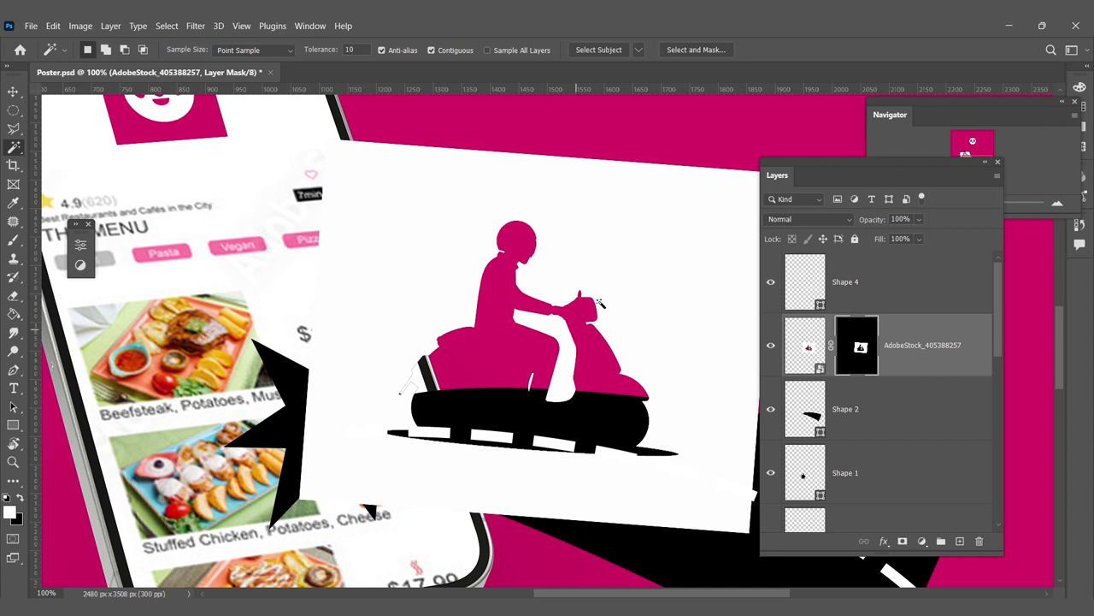
Step: Invert the scooter layer's mask so the rider shows over the road, then move the layer above Shape 4
{"action": "left_click", "coordinate": [857, 361], "text": "alt"}
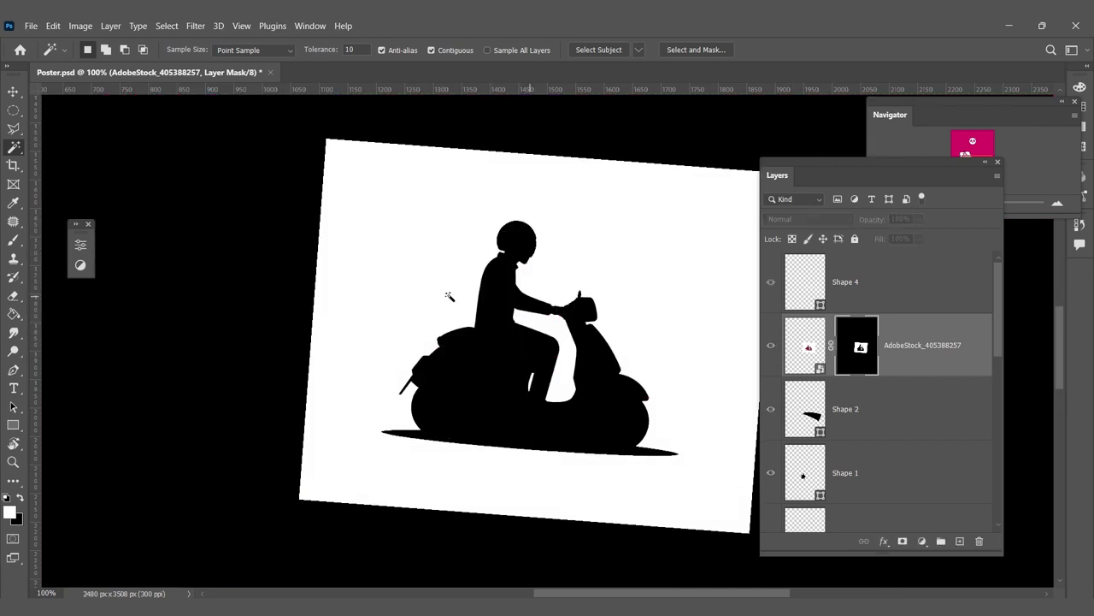
{"action": "left_click", "coordinate": [864, 348], "text": "alt"}
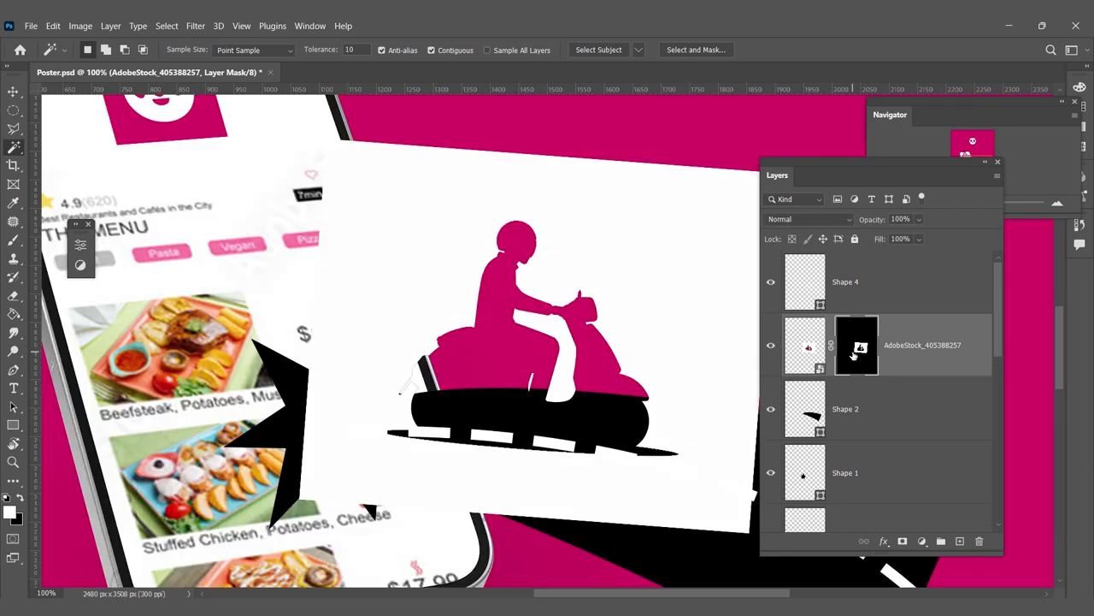
{"action": "key", "text": "ctrl+i"}
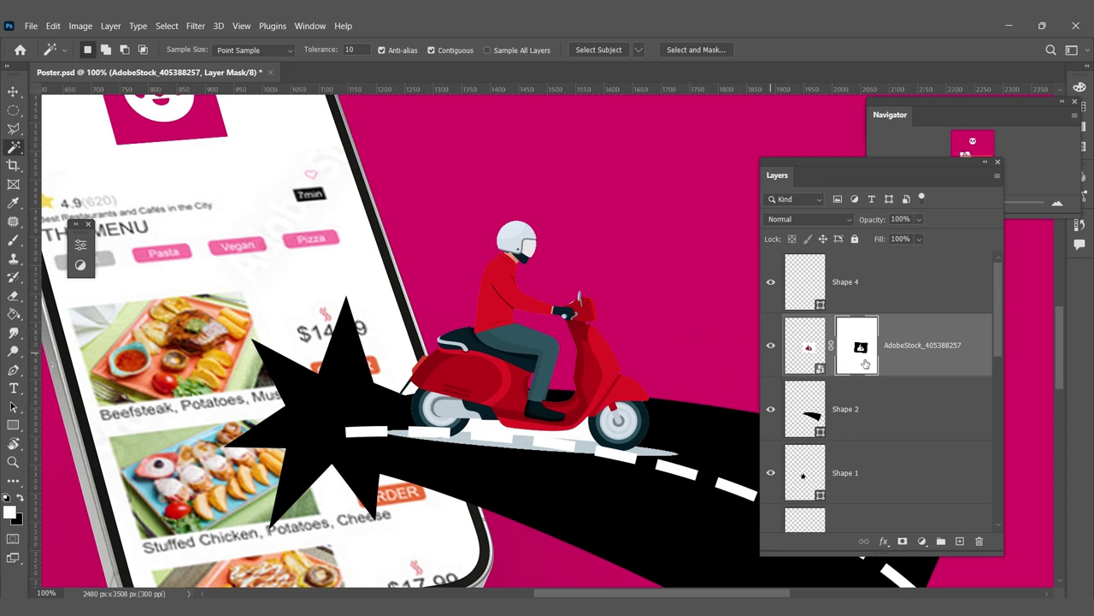
{"action": "left_click", "coordinate": [852, 347], "text": "alt"}
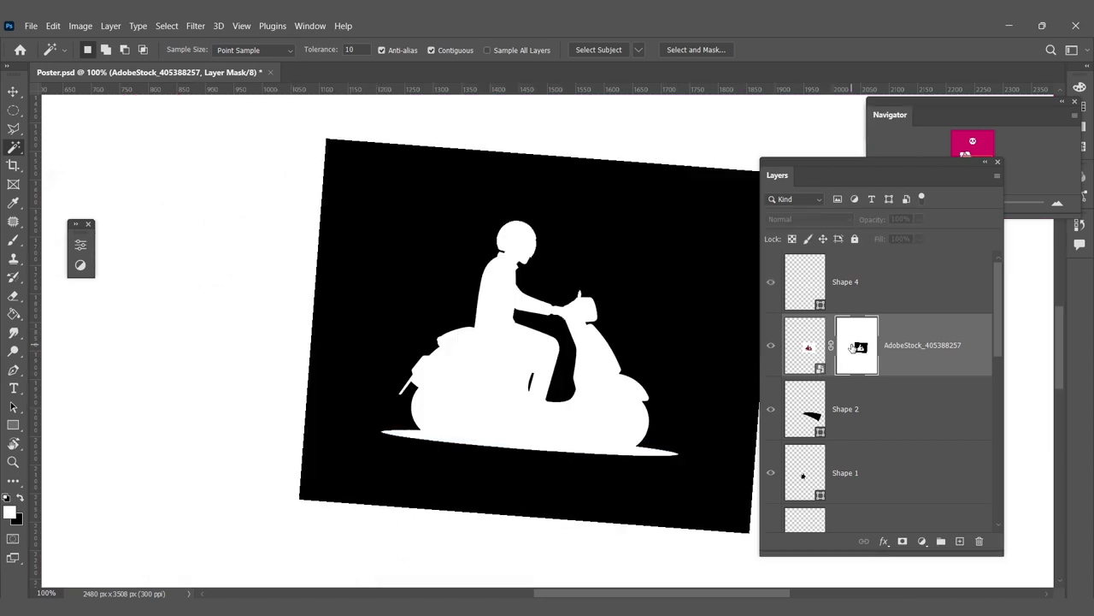
{"action": "key", "text": "ctrl+i"}
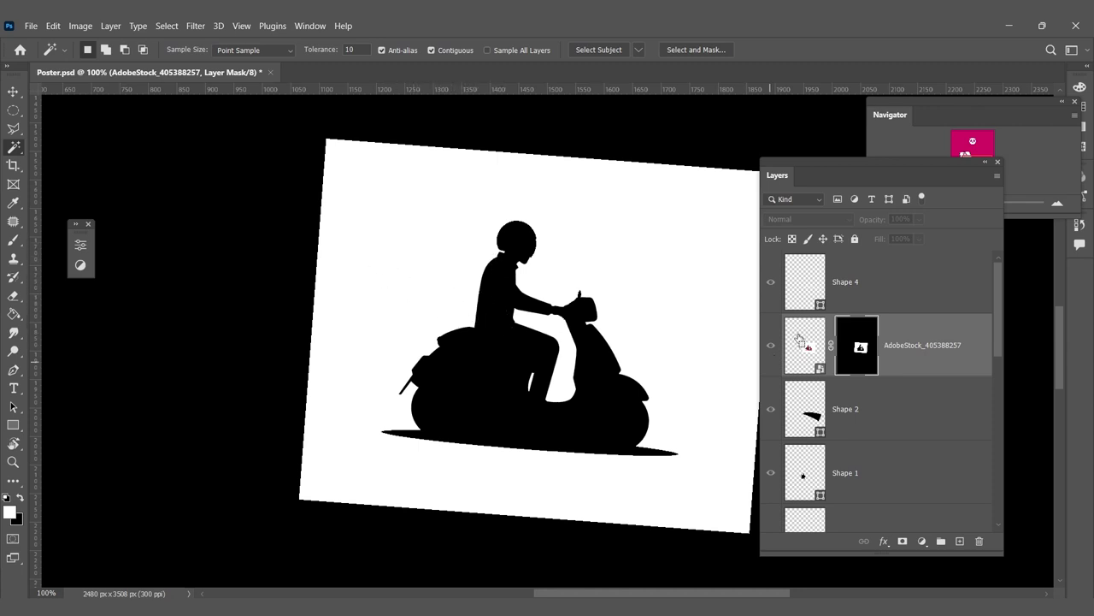
{"action": "key", "text": "ctrl+z"}
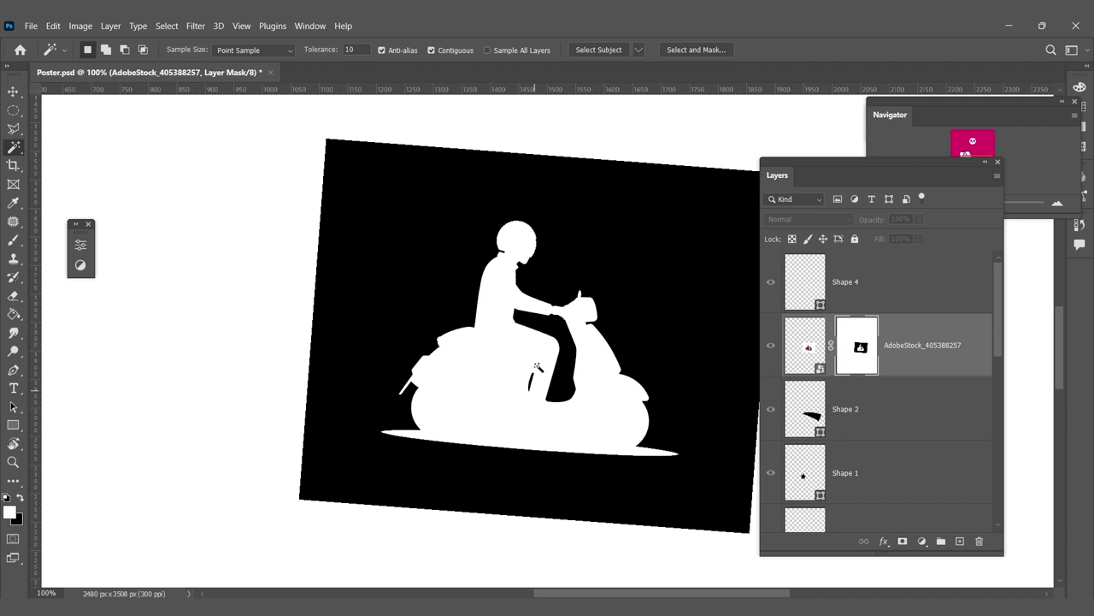
{"action": "left_click", "coordinate": [775, 345]}
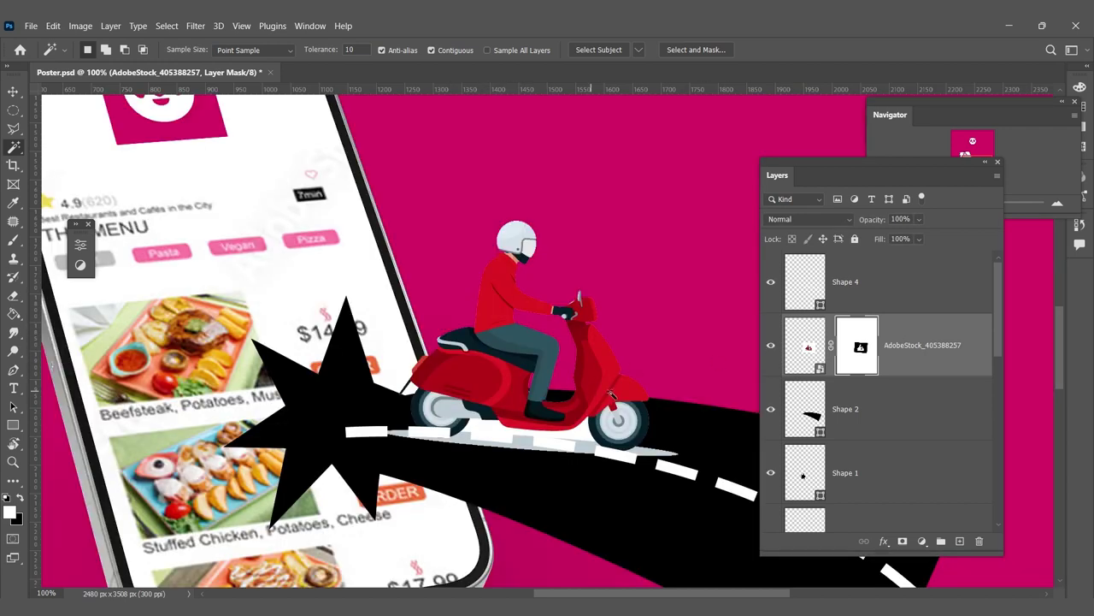
{"action": "mouse_move", "coordinate": [908, 345]}
{"action": "left_mouse_down"}
{"action": "mouse_move", "coordinate": [936, 240]}
{"action": "mouse_move", "coordinate": [927, 253]}
{"action": "left_mouse_up"}
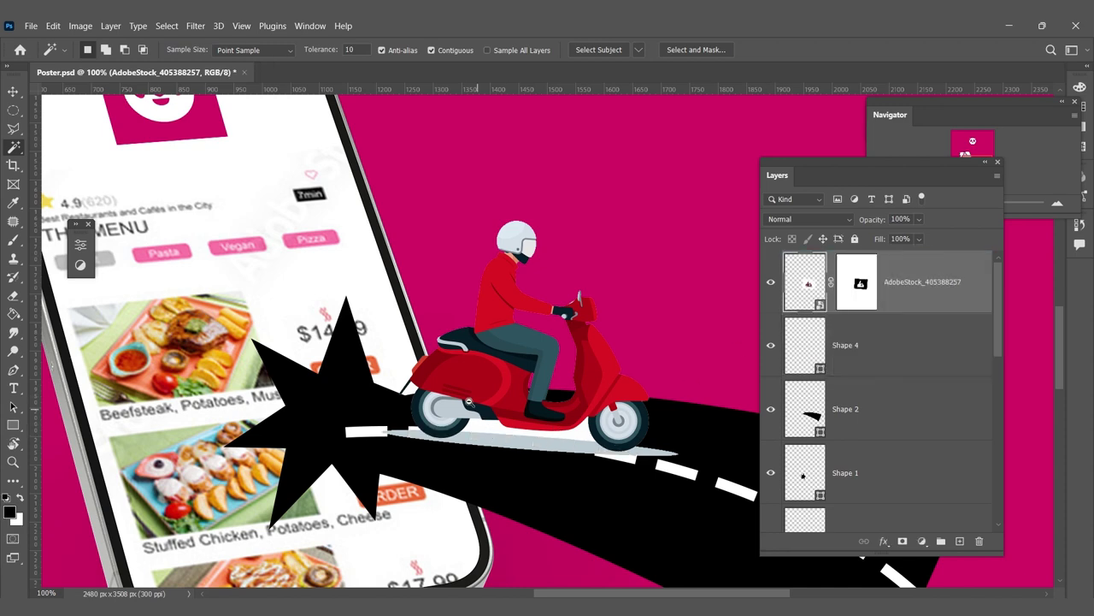
Step: Target the scooter layer's mask with a 42 px brush
{"action": "scroll", "coordinate": [468, 402], "scroll_direction": "down", "scroll_amount": 2}
{"action": "scroll", "coordinate": [491, 426], "scroll_direction": "up", "scroll_amount": 2}
{"action": "scroll", "coordinate": [492, 426], "scroll_direction": "up", "scroll_amount": 1}
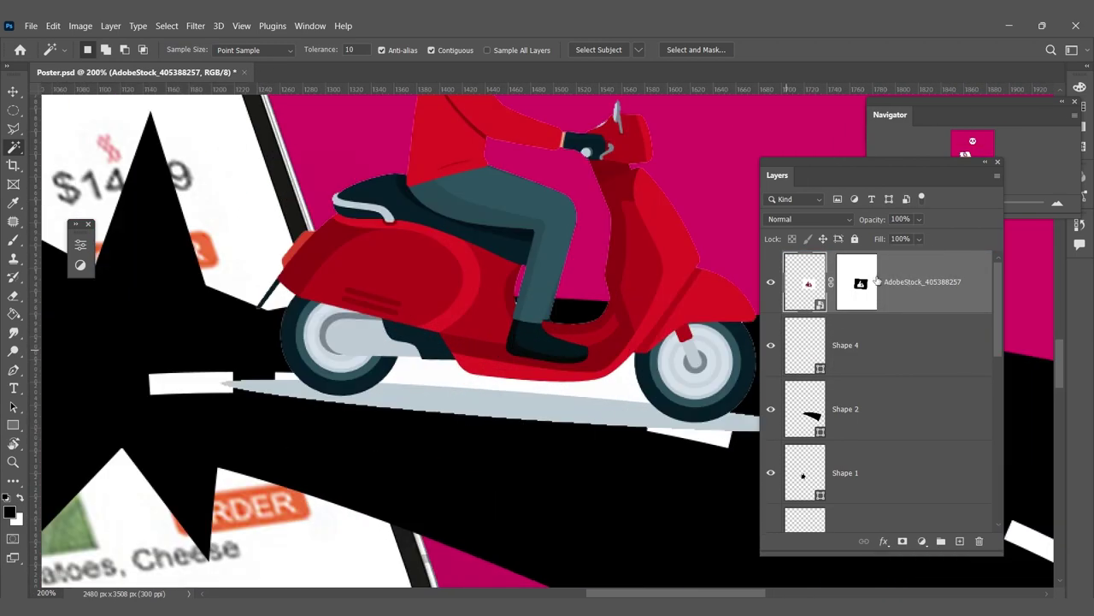
{"action": "left_click", "coordinate": [837, 299]}
{"action": "key", "text": "b"}
{"action": "right_click", "coordinate": [431, 423]}
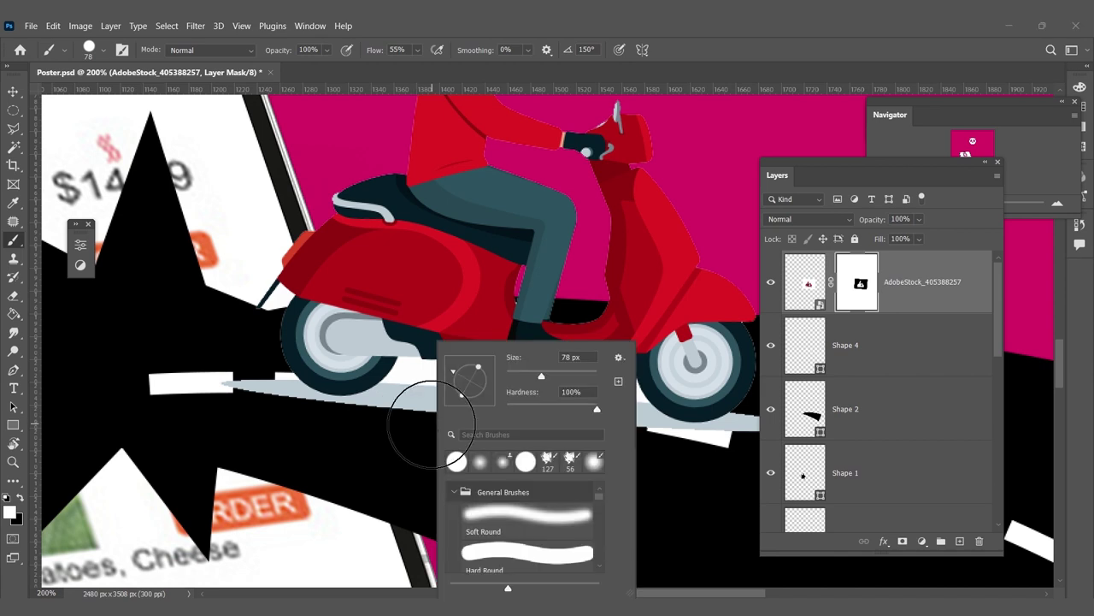
{"action": "left_click_drag", "start_coordinate": [540, 374], "coordinate": [531, 373]}
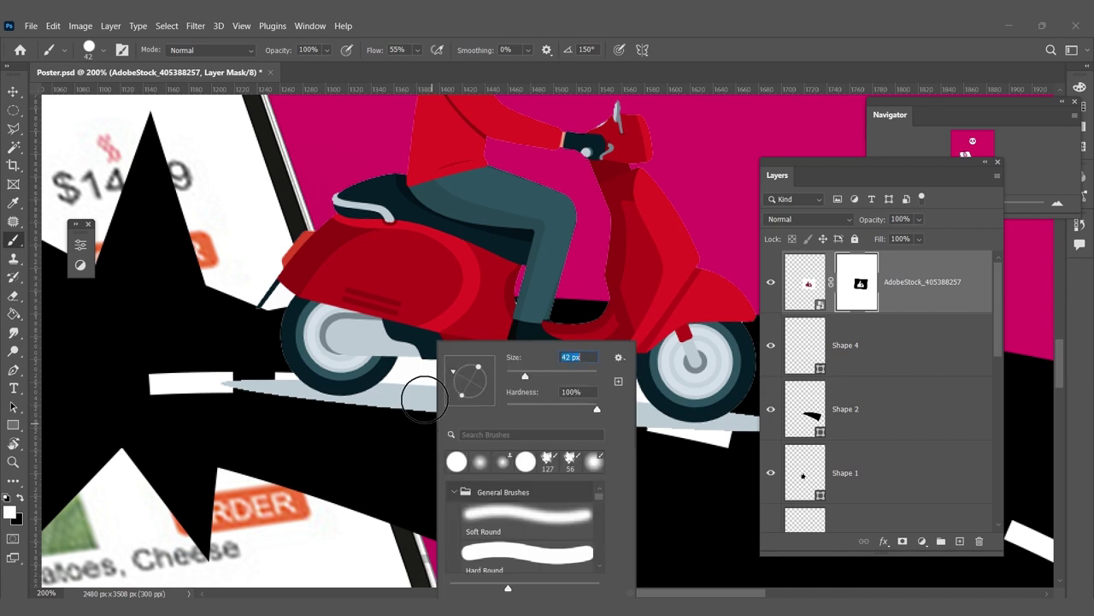
Step: Paint the mask black beneath the scooter to reveal road dashes, restoring the front wheel in white
{"action": "left_click_drag", "start_coordinate": [425, 417], "coordinate": [610, 420]}
{"action": "key", "text": "x"}
{"action": "mouse_move", "coordinate": [494, 414]}
{"action": "left_mouse_down"}
{"action": "mouse_move", "coordinate": [513, 403]}
{"action": "mouse_move", "coordinate": [313, 416]}
{"action": "mouse_move", "coordinate": [244, 396]}
{"action": "left_mouse_up"}
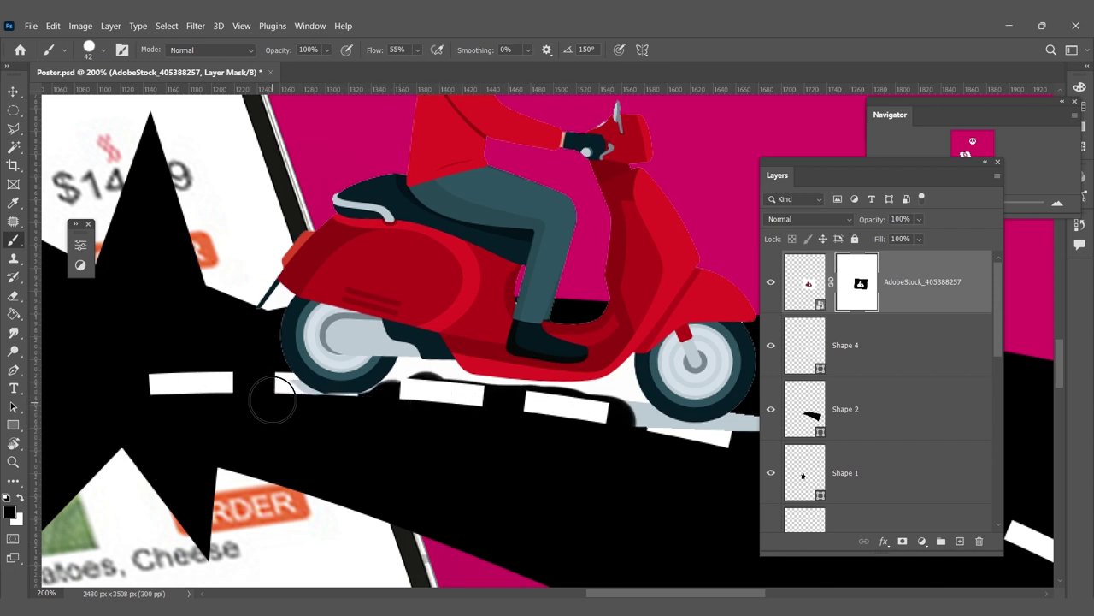
{"action": "mouse_move", "coordinate": [611, 428]}
{"action": "left_mouse_down"}
{"action": "mouse_move", "coordinate": [496, 459]}
{"action": "mouse_move", "coordinate": [611, 464]}
{"action": "mouse_move", "coordinate": [665, 447]}
{"action": "mouse_move", "coordinate": [669, 472]}
{"action": "left_mouse_up"}
{"action": "key", "text": "x"}
{"action": "mouse_move", "coordinate": [591, 428]}
{"action": "left_mouse_down"}
{"action": "mouse_move", "coordinate": [569, 437]}
{"action": "mouse_move", "coordinate": [558, 398]}
{"action": "mouse_move", "coordinate": [609, 451]}
{"action": "mouse_move", "coordinate": [630, 456]}
{"action": "left_mouse_up"}
{"action": "key", "text": "x"}
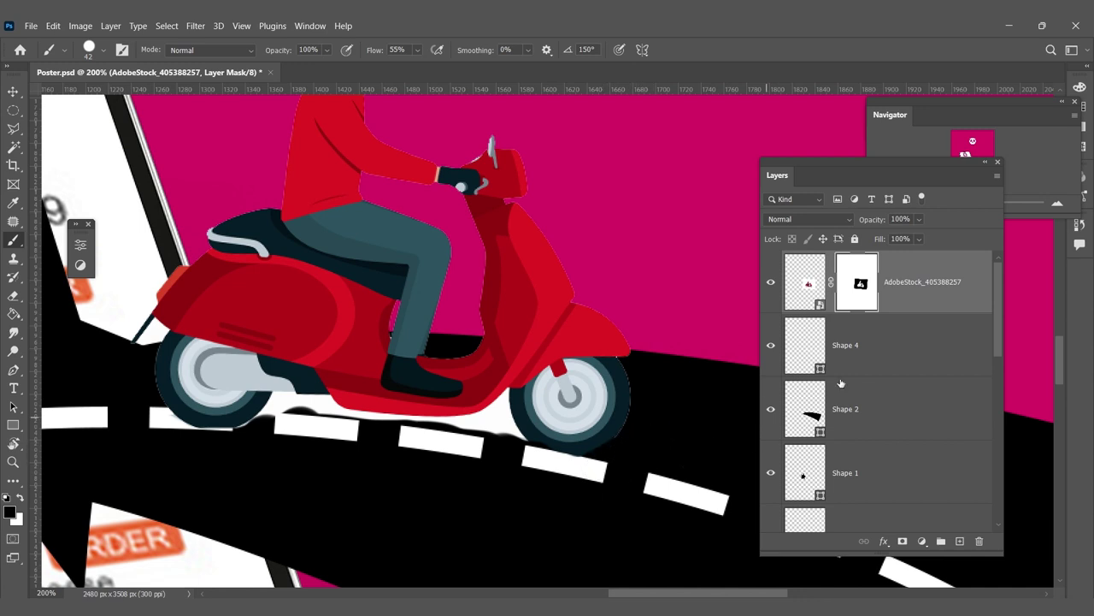
Step: Check the mask on its own, then target the scooter image layer
{"action": "left_click", "coordinate": [863, 287], "text": "alt"}
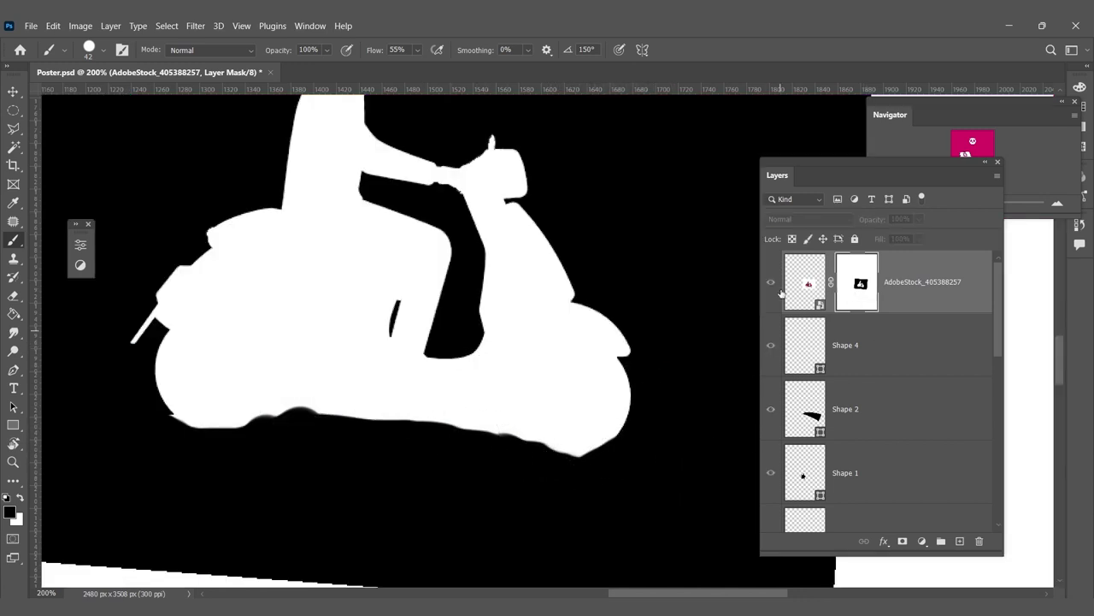
{"action": "left_click", "coordinate": [858, 282], "text": "alt"}
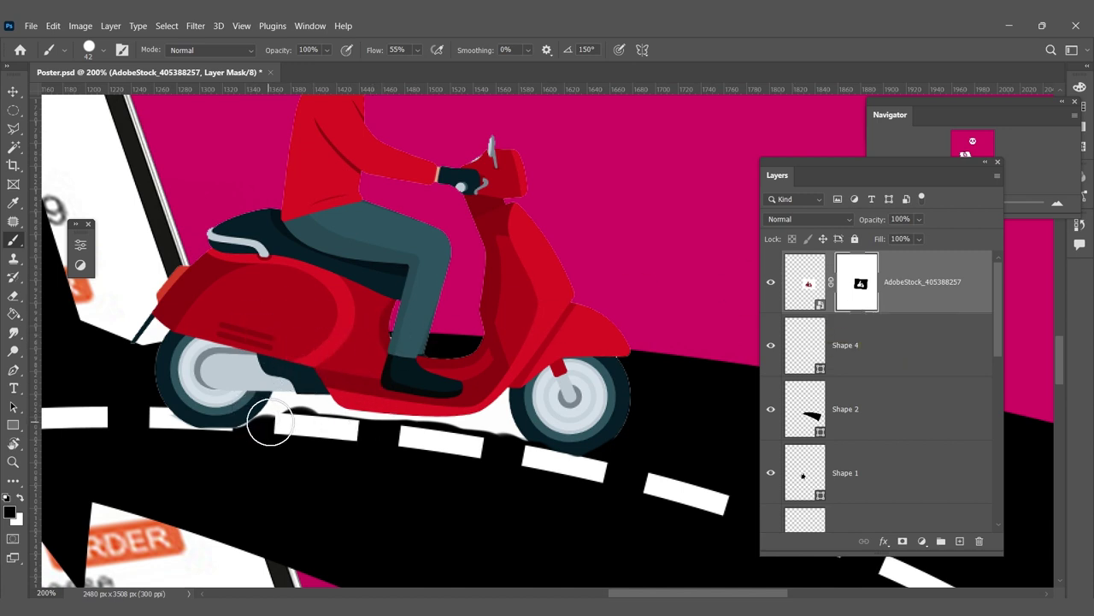
{"action": "left_click", "coordinate": [787, 292]}
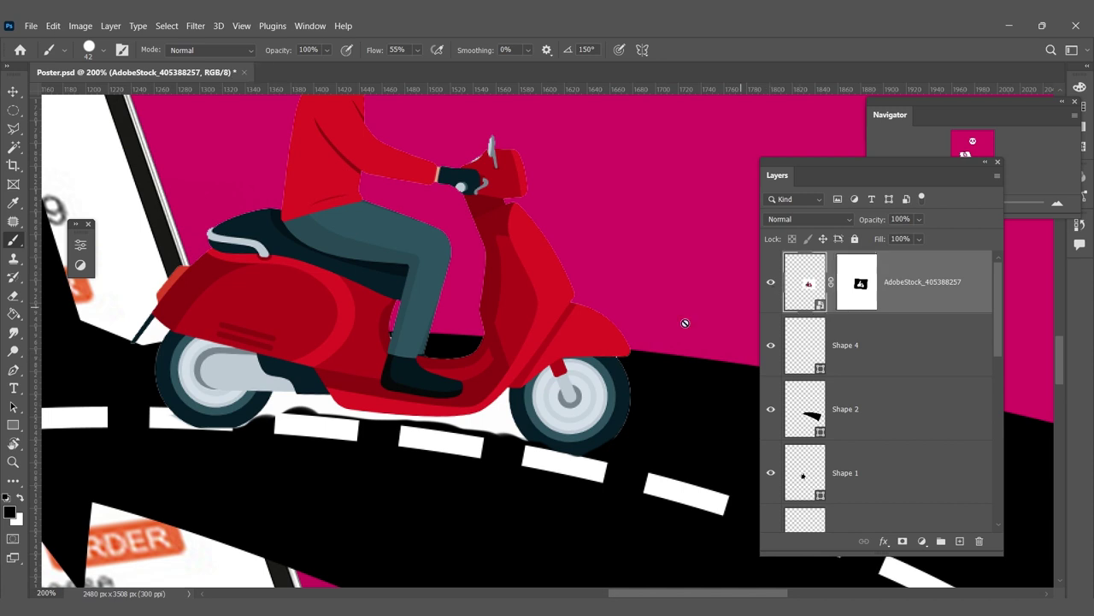
{"action": "left_click", "coordinate": [13, 149]}
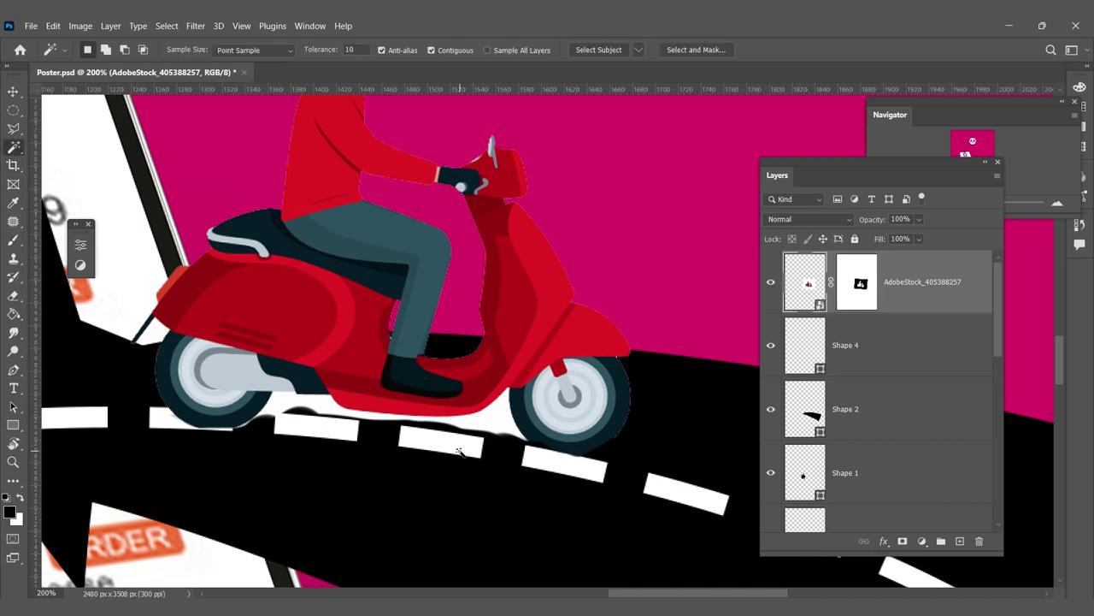
Step: Select the white strip under the scooter and fill it with black on the mask
{"action": "left_click", "coordinate": [496, 424]}
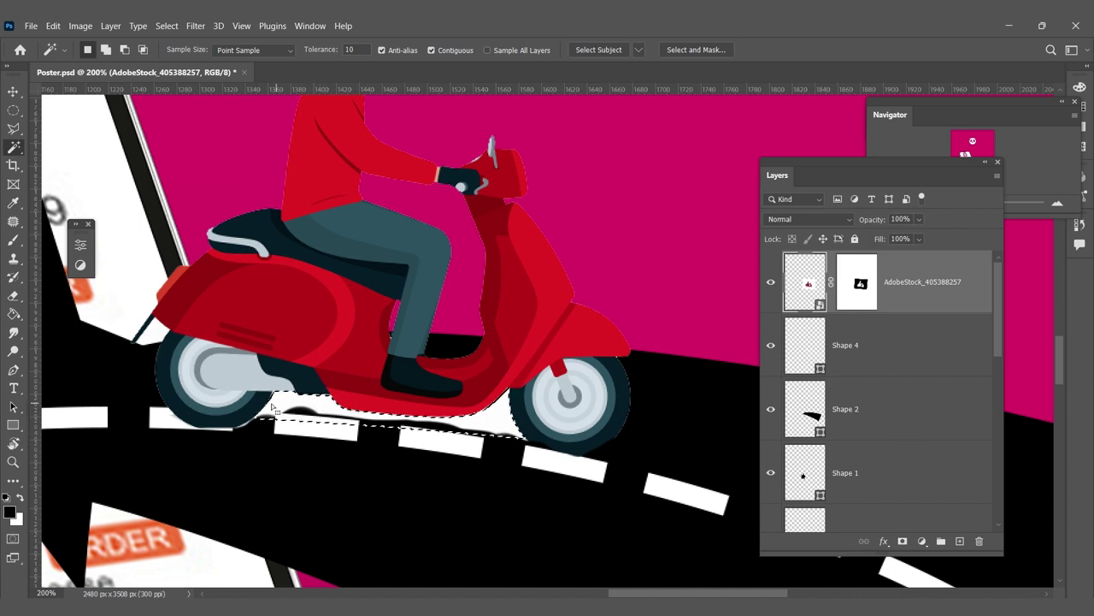
{"action": "left_click", "coordinate": [857, 282]}
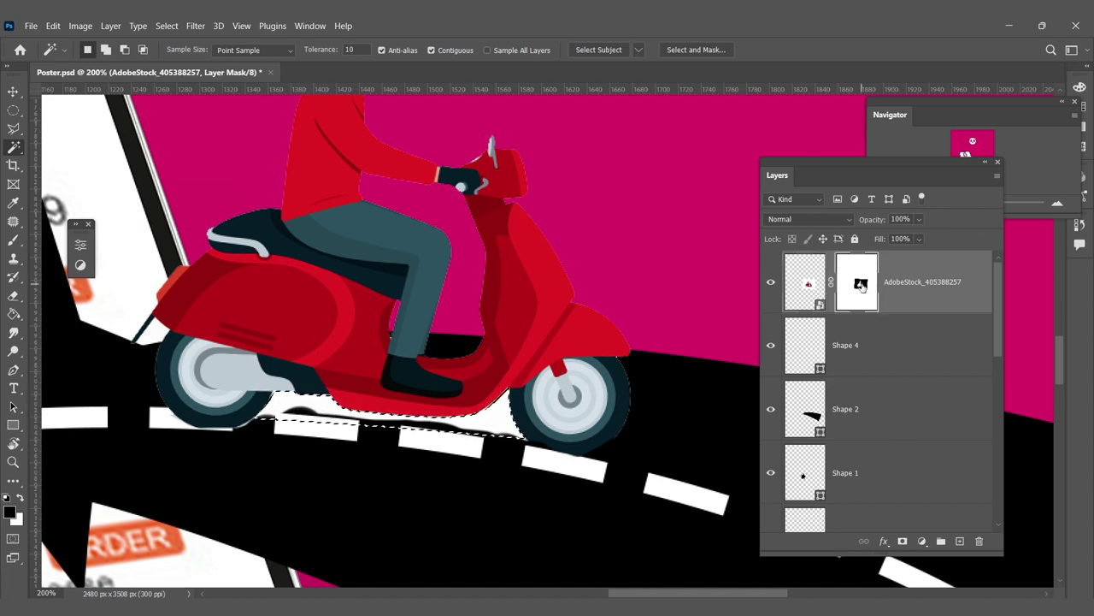
{"action": "key", "text": "alt+BackSpace"}
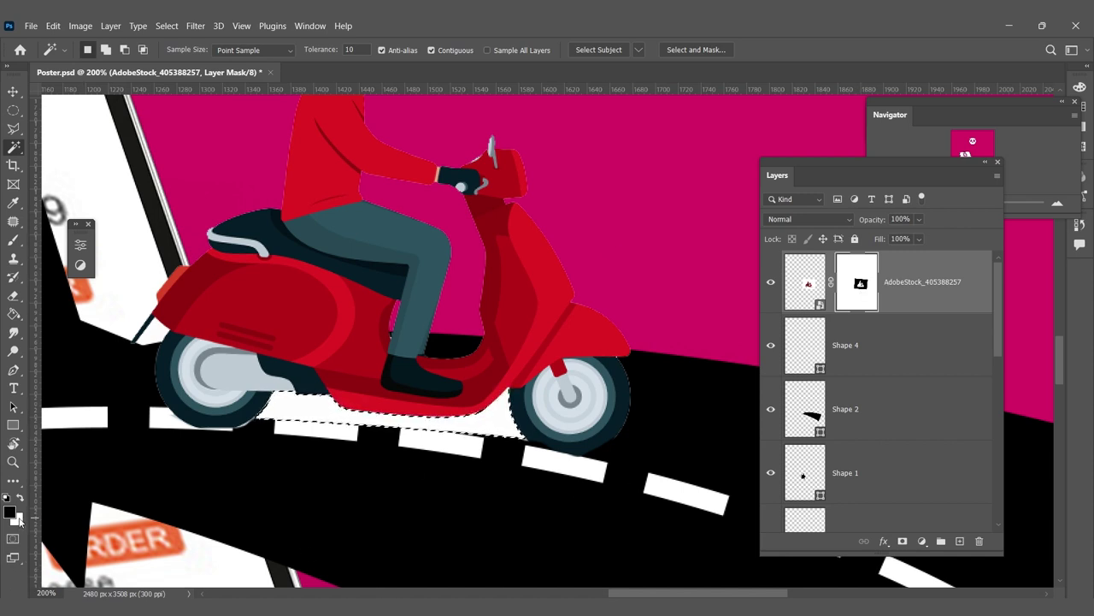
{"action": "left_click", "coordinate": [20, 499]}
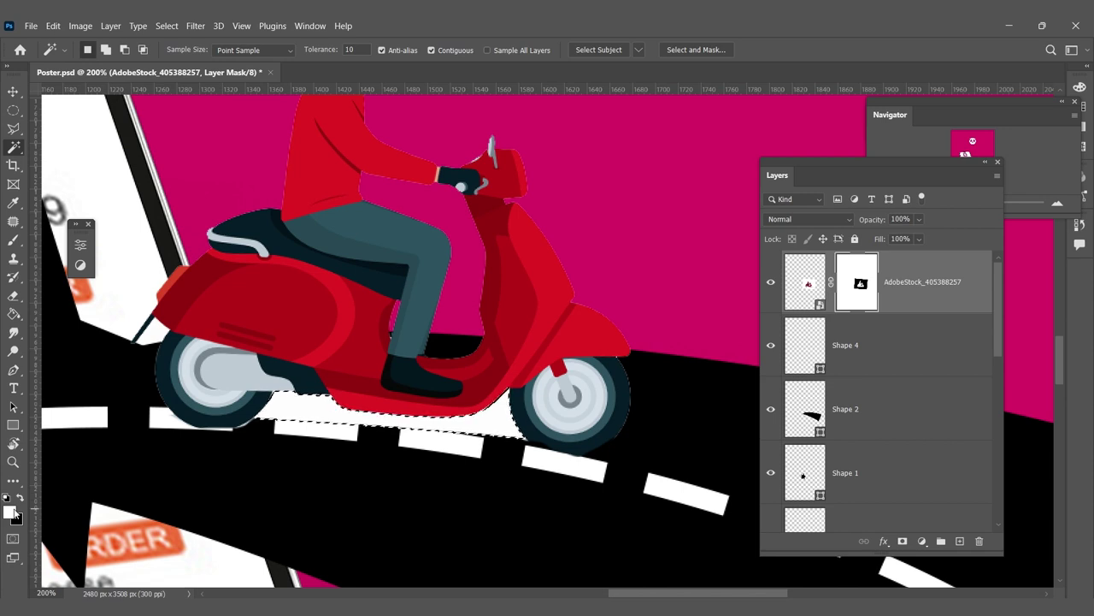
{"action": "key", "text": "Delete"}
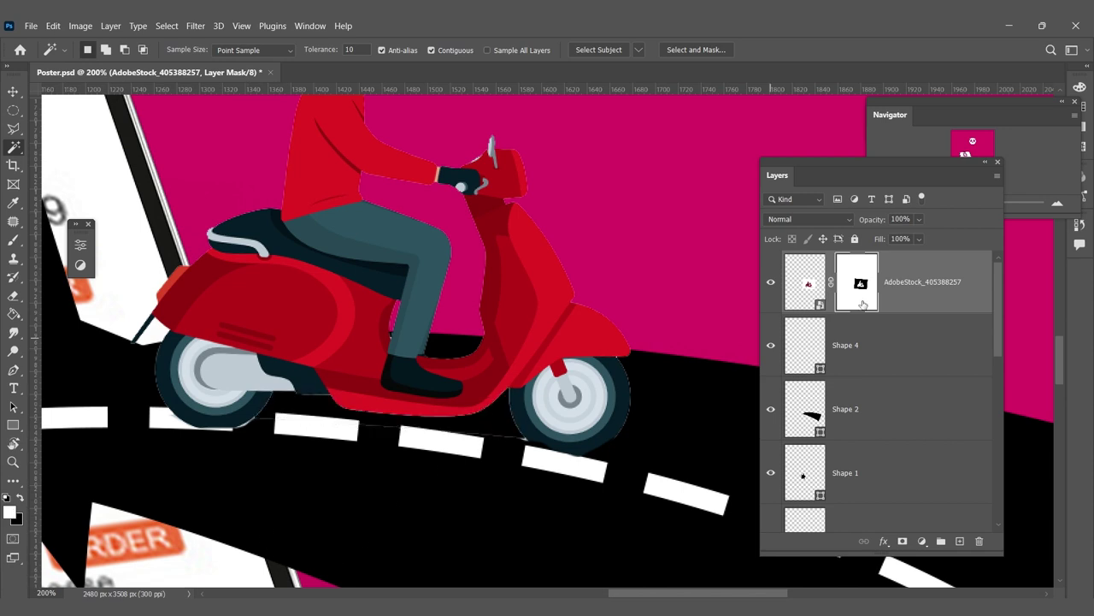
Step: View the mask alone and touch it up with a 12 px brush, undoing a stray stroke
{"action": "left_click", "coordinate": [868, 282], "text": "alt"}
{"action": "scroll", "coordinate": [278, 506], "scroll_direction": "up", "scroll_amount": 2}
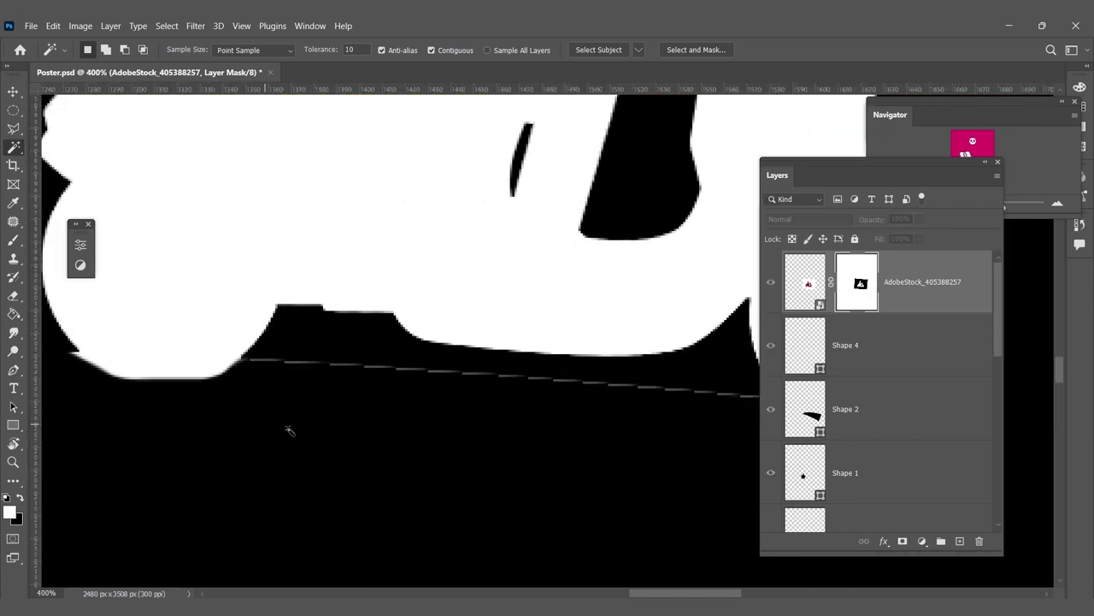
{"action": "key", "text": "b"}
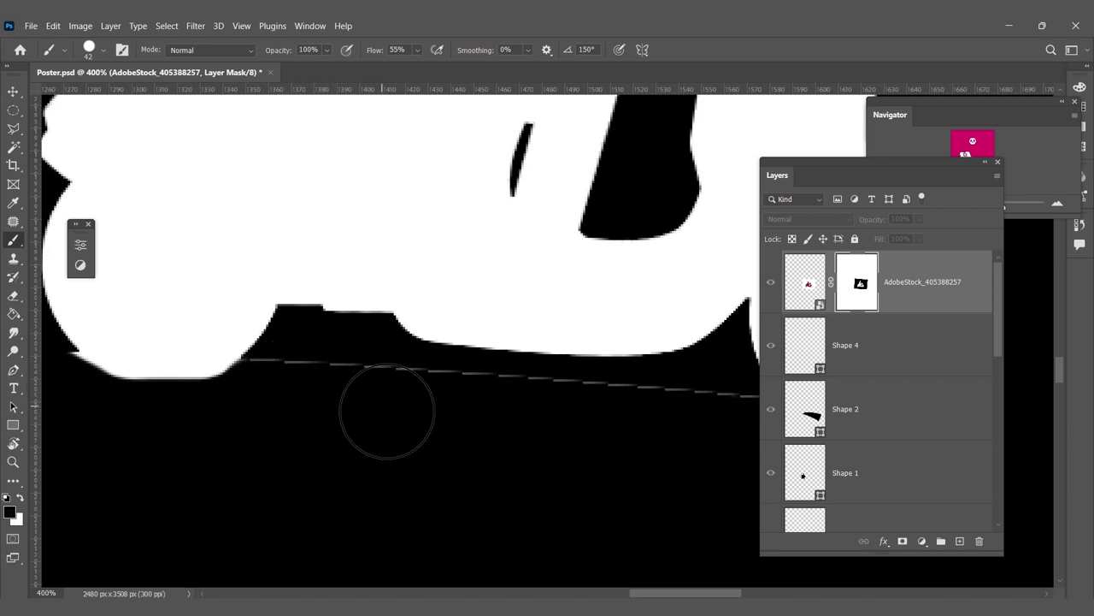
{"action": "right_click", "coordinate": [391, 410]}
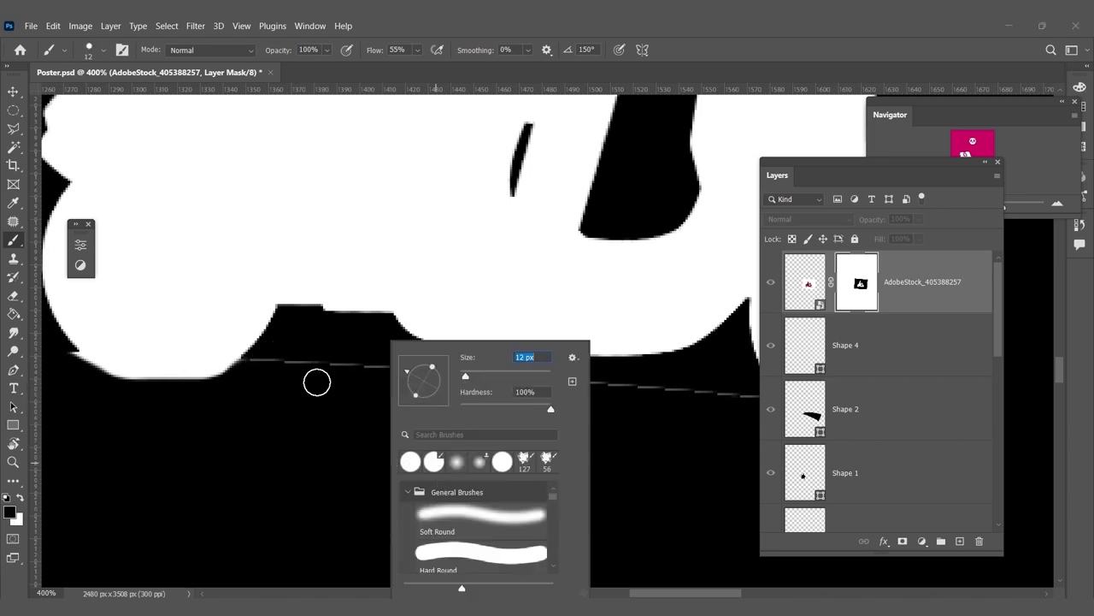
{"action": "key", "text": "Return"}
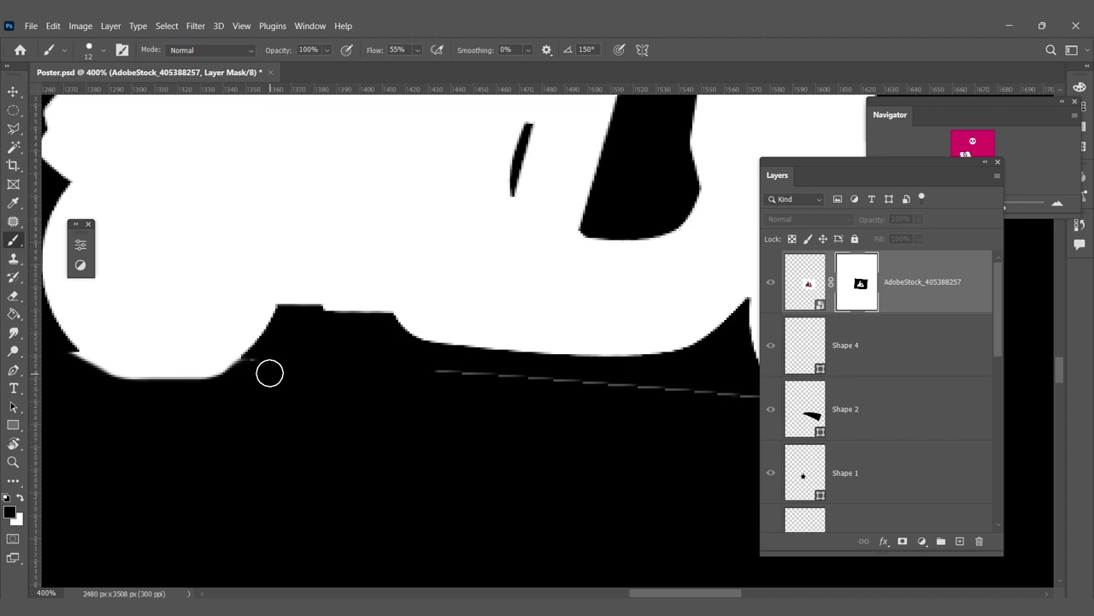
{"action": "scroll", "coordinate": [384, 464], "scroll_direction": "up", "scroll_amount": 2}
{"action": "scroll", "coordinate": [383, 465], "scroll_direction": "right", "scroll_amount": 3}
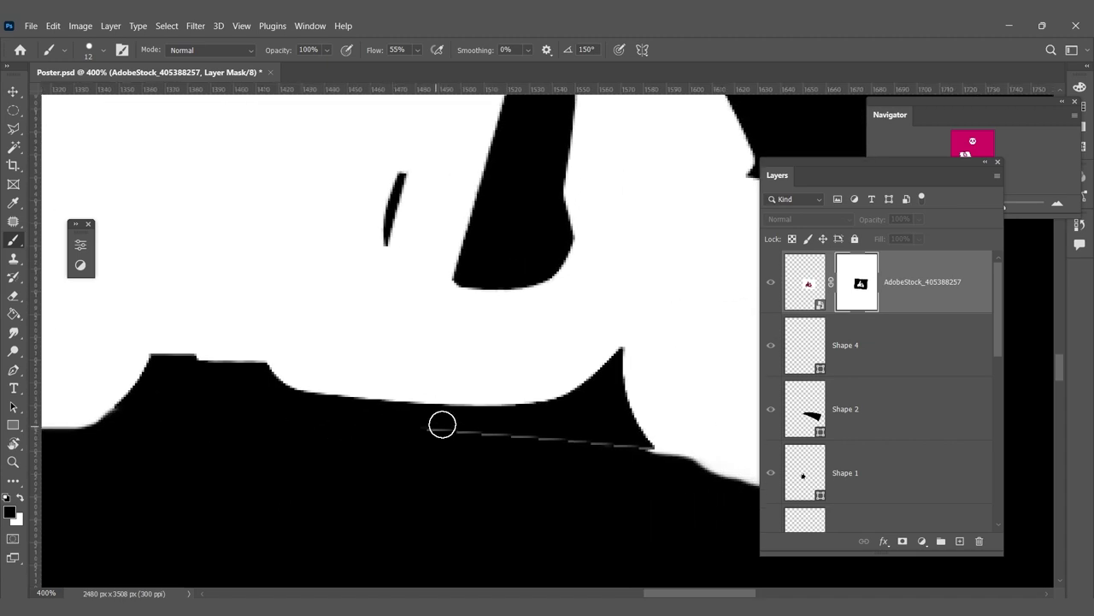
{"action": "key", "text": "ctrl+z"}
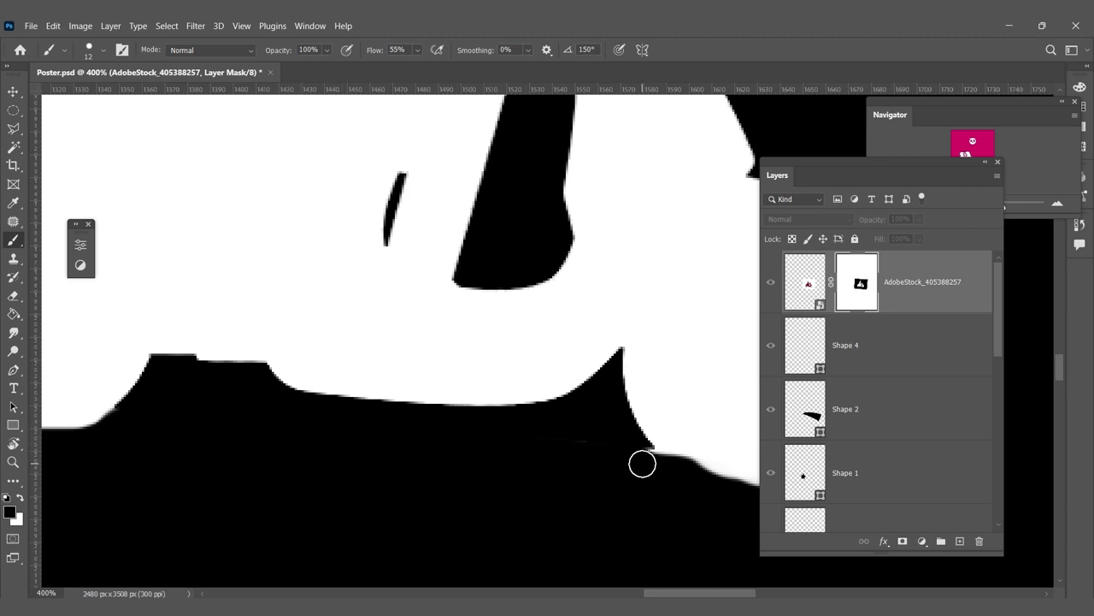
Step: Scroll around the mask to inspect its edges under the scooter
{"action": "scroll", "coordinate": [599, 459], "scroll_direction": "left", "scroll_amount": 3}
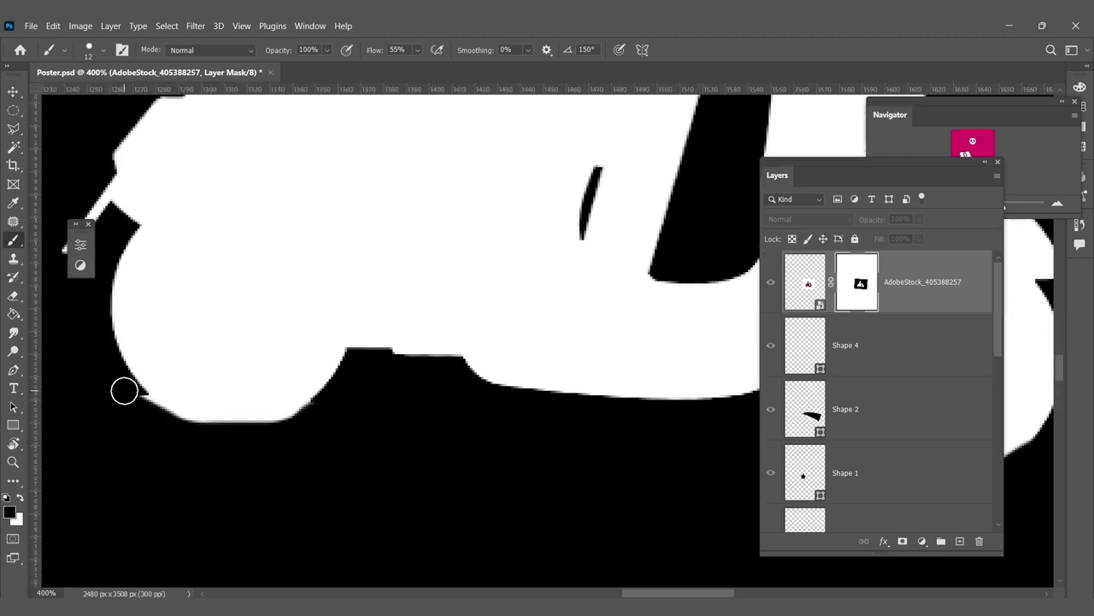
{"action": "scroll", "coordinate": [547, 327], "scroll_direction": "down", "scroll_amount": 1}
{"action": "scroll", "coordinate": [547, 329], "scroll_direction": "down", "scroll_amount": 2}
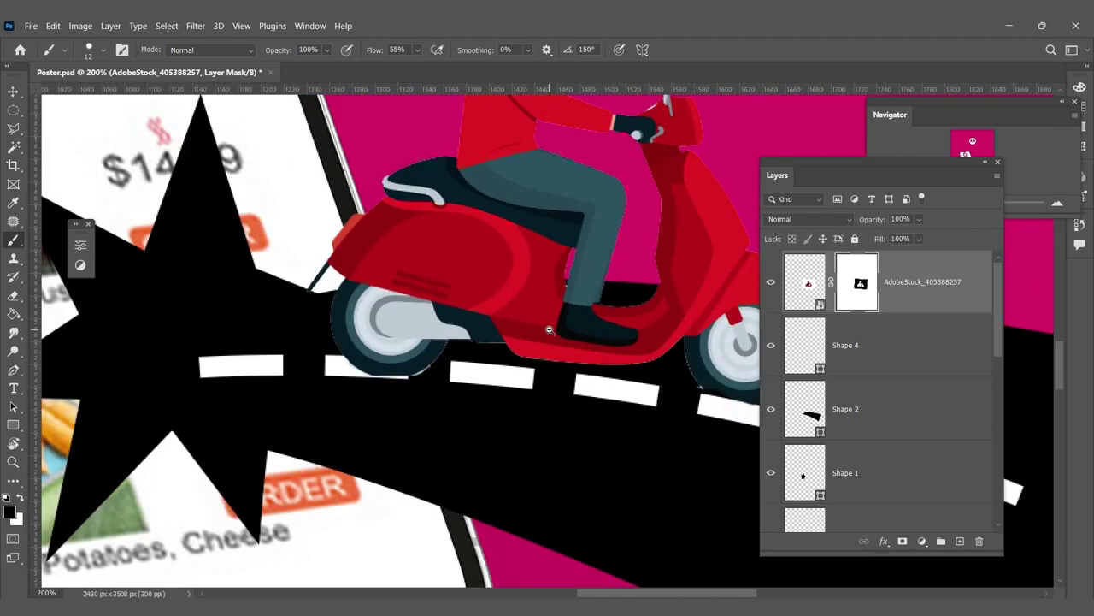
{"action": "scroll", "coordinate": [547, 331], "scroll_direction": "down", "scroll_amount": 2}
{"action": "scroll", "coordinate": [545, 334], "scroll_direction": "down", "scroll_amount": 2}
{"action": "scroll", "coordinate": [544, 334], "scroll_direction": "up", "scroll_amount": 1}
{"action": "scroll", "coordinate": [564, 346], "scroll_direction": "up", "scroll_amount": 1}
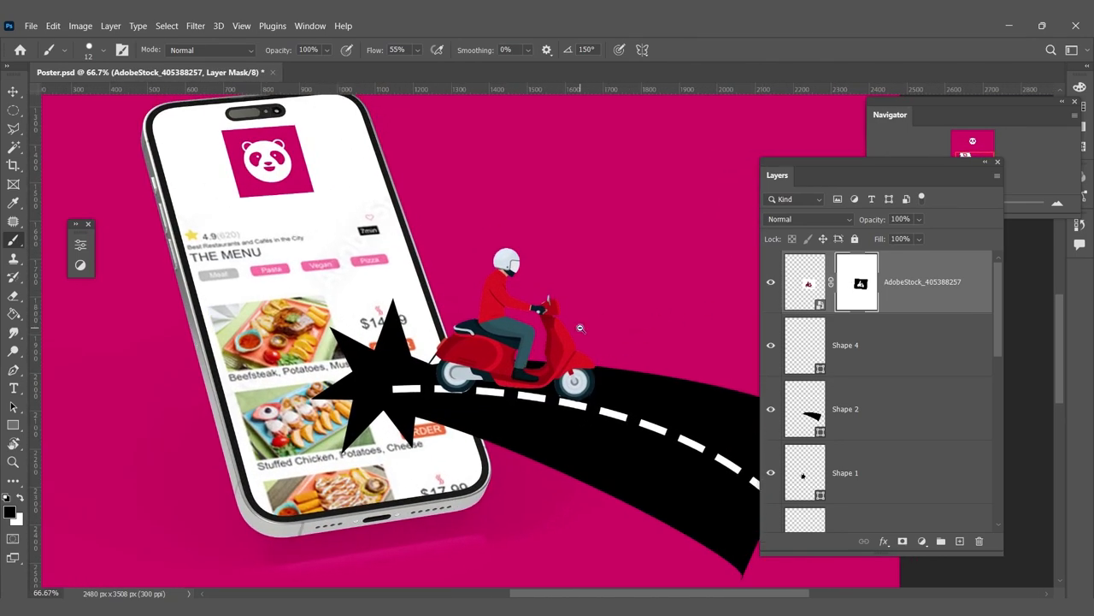
Step: Paint out the mask's leftover right and top frame edges in black with a 127 px brush
{"action": "scroll", "coordinate": [580, 327], "scroll_direction": "down", "scroll_amount": 1}
{"action": "scroll", "coordinate": [573, 335], "scroll_direction": "down", "scroll_amount": 2}
{"action": "scroll", "coordinate": [567, 342], "scroll_direction": "up", "scroll_amount": 2}
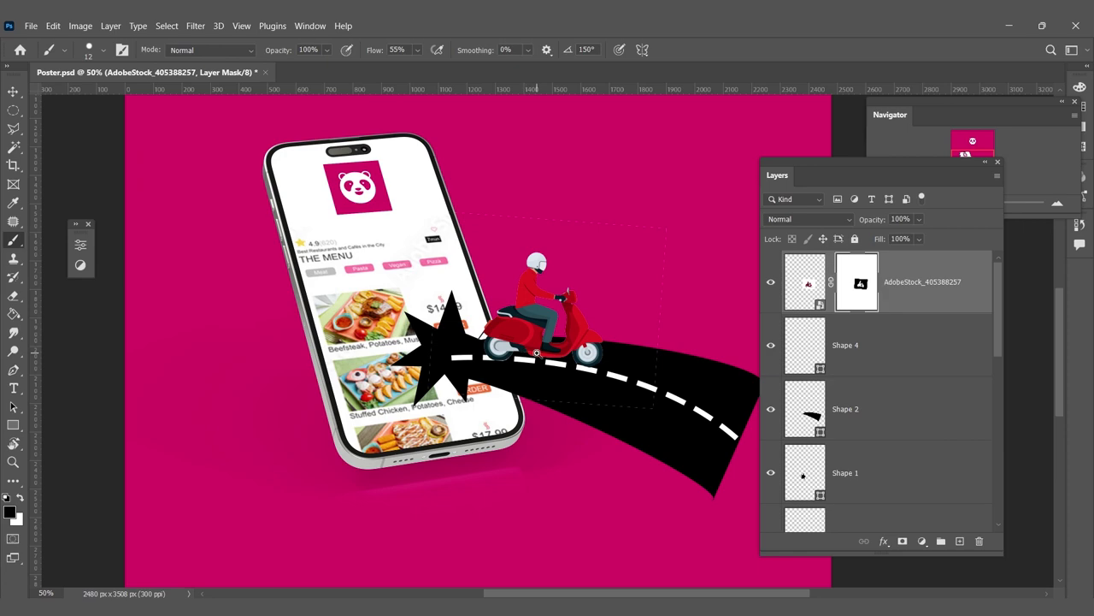
{"action": "scroll", "coordinate": [536, 350], "scroll_direction": "up", "scroll_amount": 1}
{"action": "scroll", "coordinate": [510, 442], "scroll_direction": "up", "scroll_amount": 1}
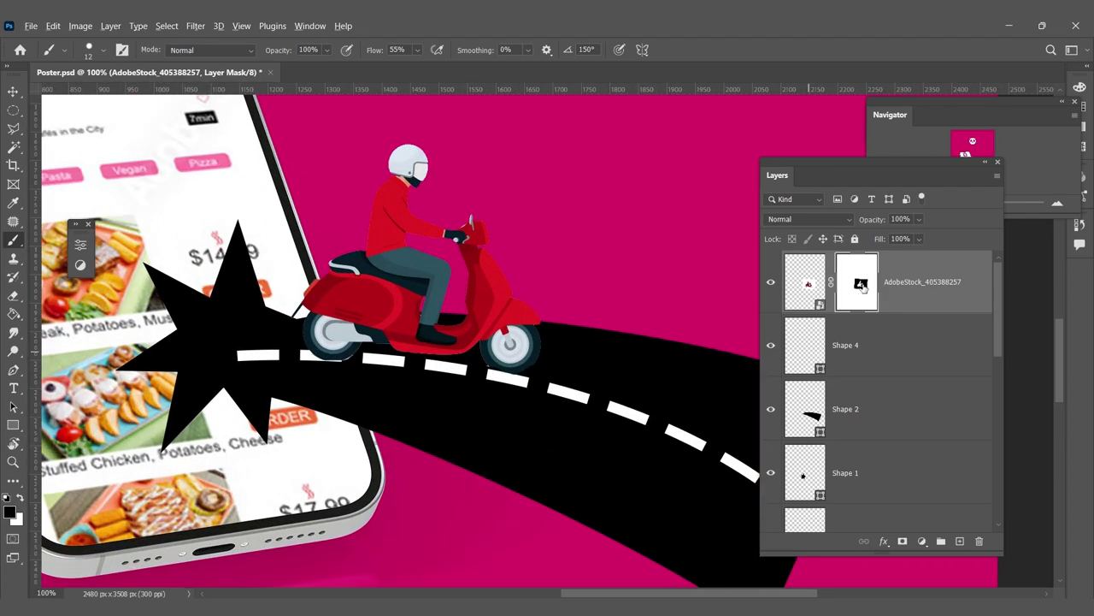
{"action": "left_click", "coordinate": [862, 288], "text": "alt"}
{"action": "scroll", "coordinate": [570, 374], "scroll_direction": "down", "scroll_amount": 1}
{"action": "scroll", "coordinate": [598, 359], "scroll_direction": "down", "scroll_amount": 1}
{"action": "right_click", "coordinate": [625, 350]}
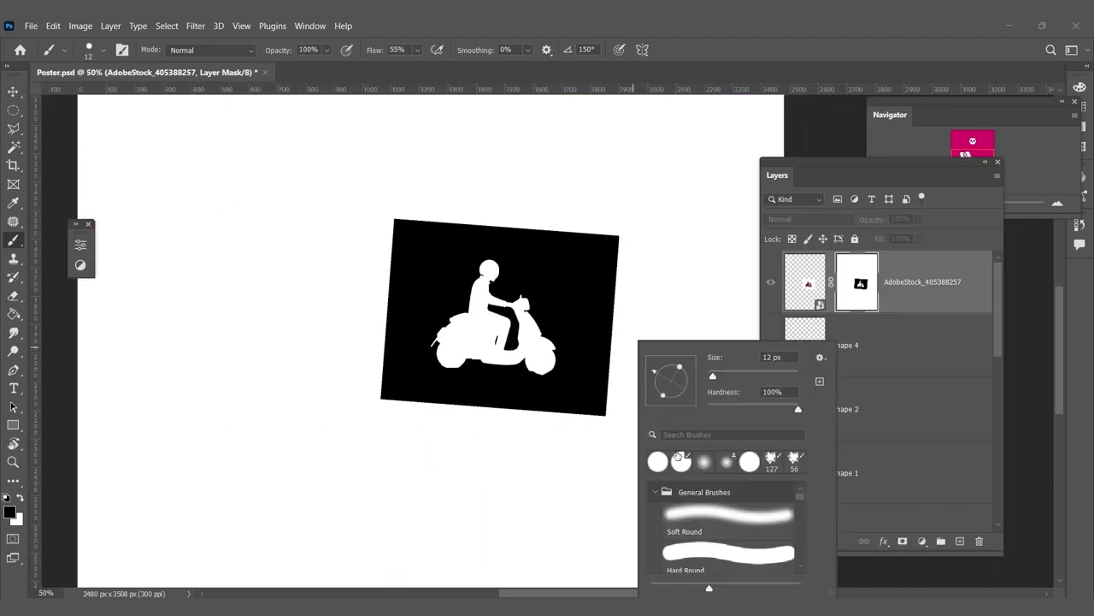
{"action": "key", "text": "Return"}
{"action": "mouse_move", "coordinate": [610, 403]}
{"action": "left_mouse_down"}
{"action": "mouse_move", "coordinate": [427, 226]}
{"action": "mouse_move", "coordinate": [378, 345]}
{"action": "mouse_move", "coordinate": [477, 418]}
{"action": "mouse_move", "coordinate": [637, 425]}
{"action": "left_mouse_up"}
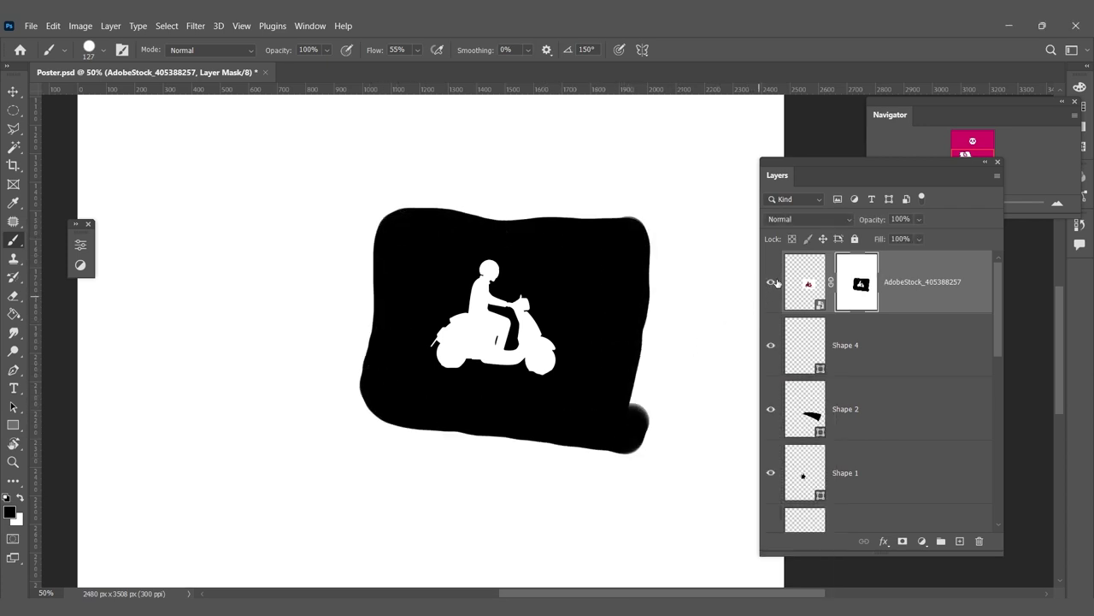
{"action": "left_click", "coordinate": [857, 281], "text": "alt"}
Step: Save Poster.psd, confirming the save options dialog
{"action": "key", "text": "ctrl+plus"}
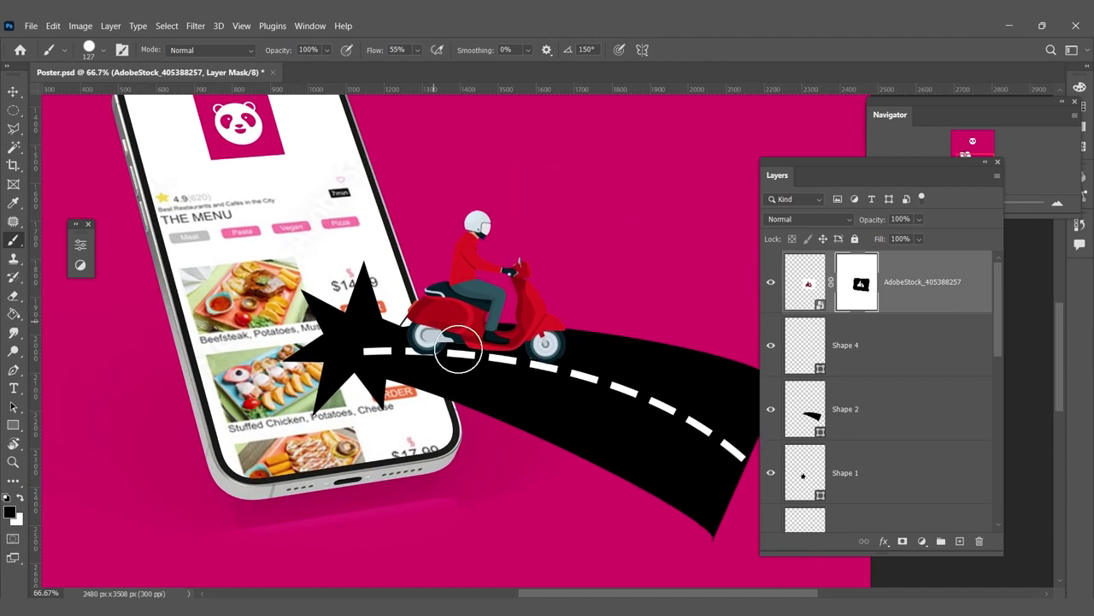
{"action": "key", "text": "ctrl+minus"}
{"action": "key", "text": "ctrl+minus"}
{"action": "key", "text": "ctrl+s"}
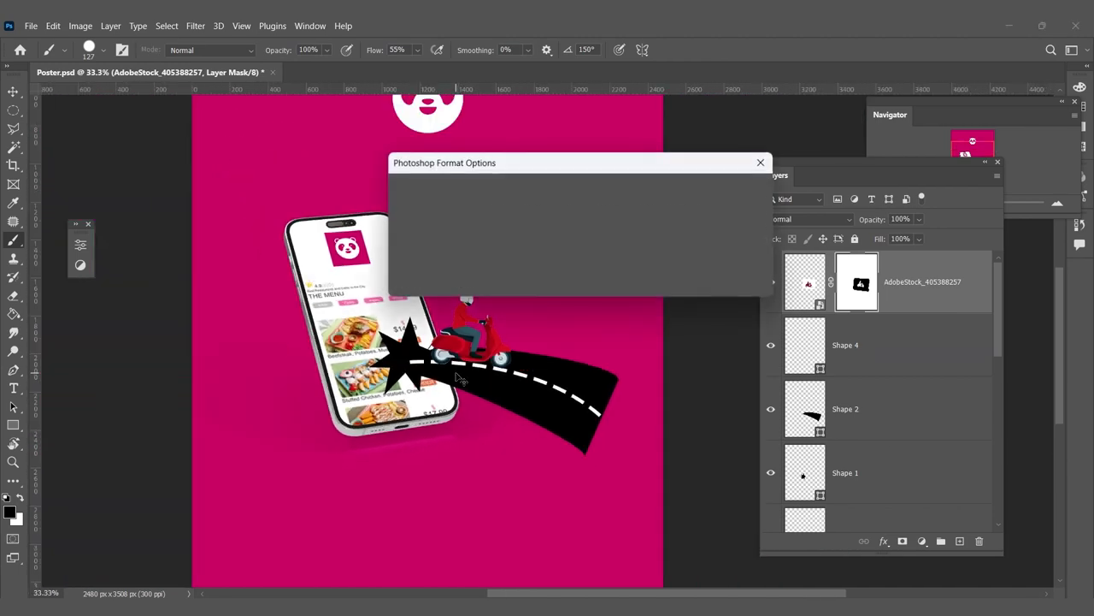
{"action": "left_click", "coordinate": [753, 189]}
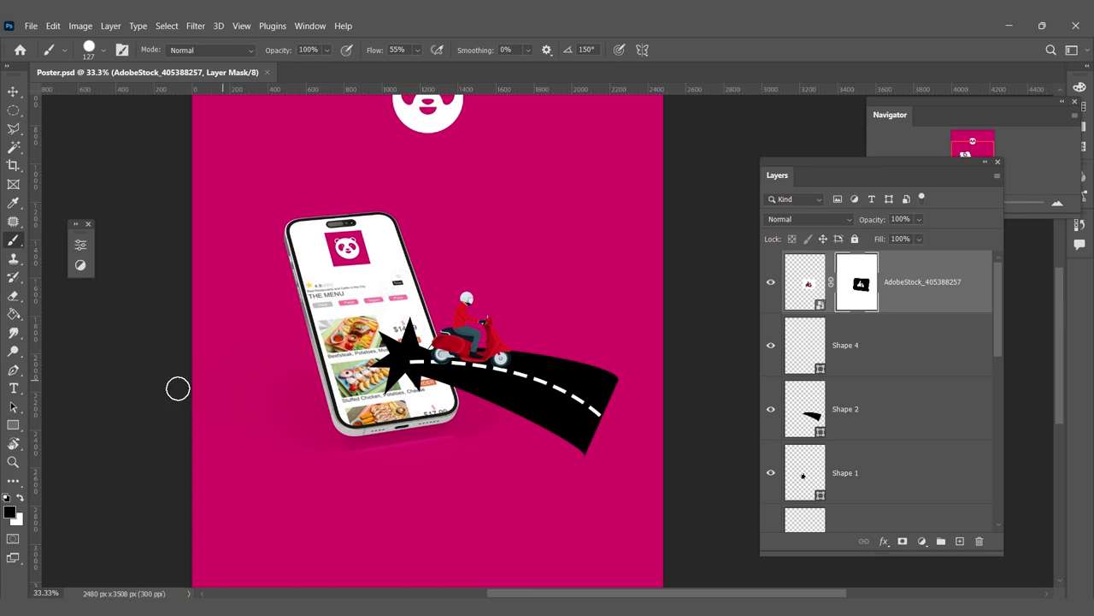
{"action": "left_click", "coordinate": [5, 100]}
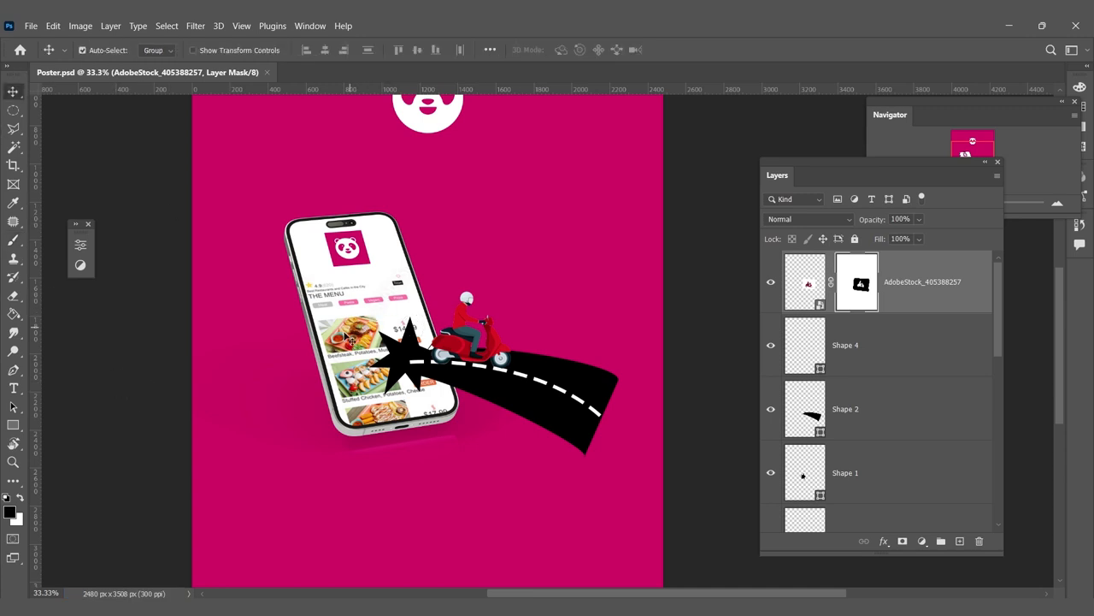
{"action": "scroll", "coordinate": [355, 346], "scroll_direction": "up", "scroll_amount": 1}
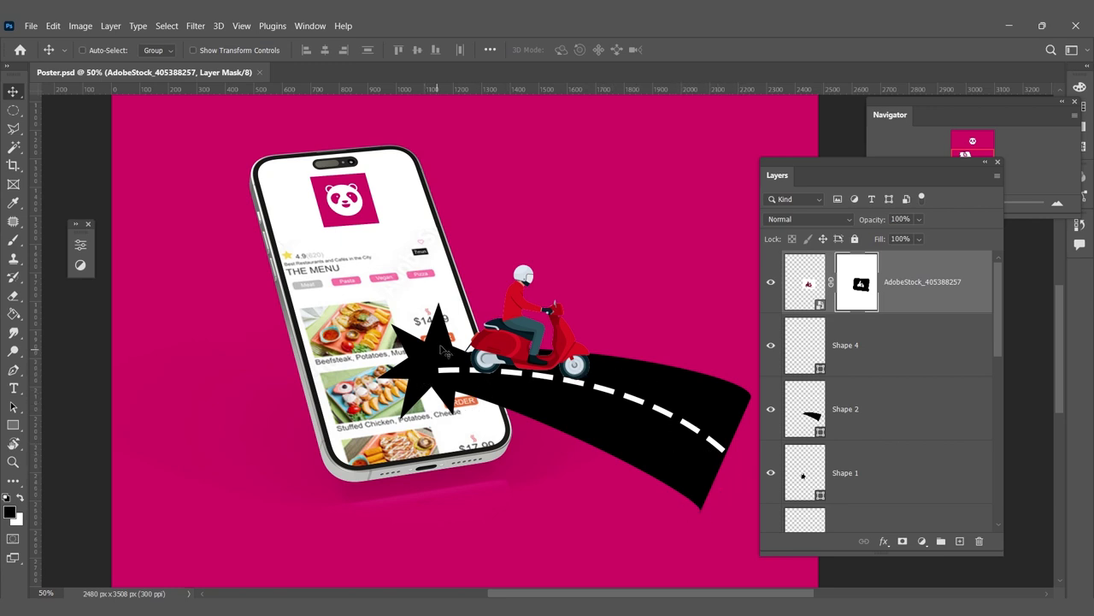
{"action": "scroll", "coordinate": [440, 323], "scroll_direction": "down", "scroll_amount": 1}
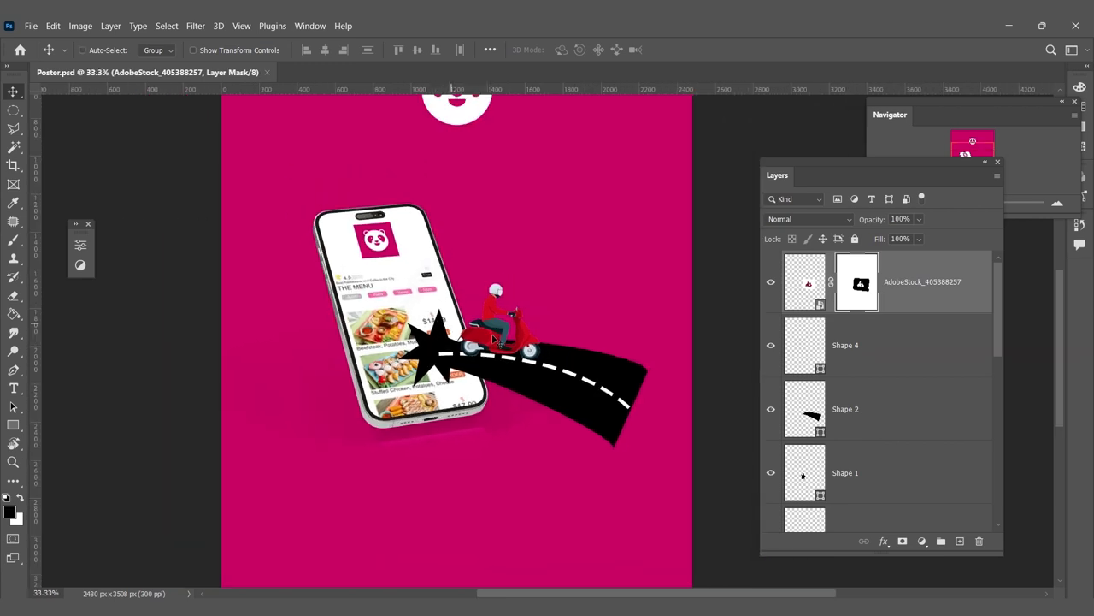
{"action": "scroll", "coordinate": [896, 403], "scroll_direction": "down", "scroll_amount": 3}
{"action": "scroll", "coordinate": [896, 404], "scroll_direction": "down", "scroll_amount": 2}
{"action": "scroll", "coordinate": [896, 403], "scroll_direction": "down", "scroll_amount": 2}
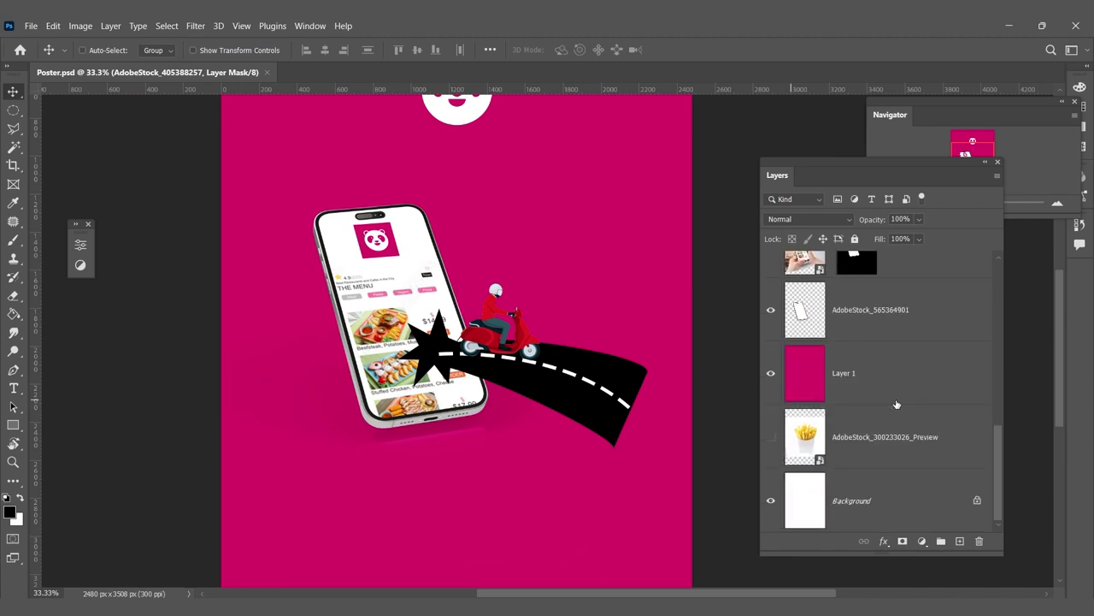
Step: Move the fries layer to the top of the layer stack and make it visible
{"action": "left_click", "coordinate": [884, 445]}
{"action": "scroll", "coordinate": [886, 442], "scroll_direction": "up", "scroll_amount": 2}
{"action": "scroll", "coordinate": [881, 444], "scroll_direction": "up", "scroll_amount": 2}
{"action": "scroll", "coordinate": [875, 446], "scroll_direction": "down", "scroll_amount": 2}
{"action": "scroll", "coordinate": [871, 440], "scroll_direction": "down", "scroll_amount": 2}
{"action": "mouse_move", "coordinate": [871, 441]}
{"action": "left_mouse_down"}
{"action": "mouse_move", "coordinate": [904, 215]}
{"action": "mouse_move", "coordinate": [900, 258]}
{"action": "left_mouse_up"}
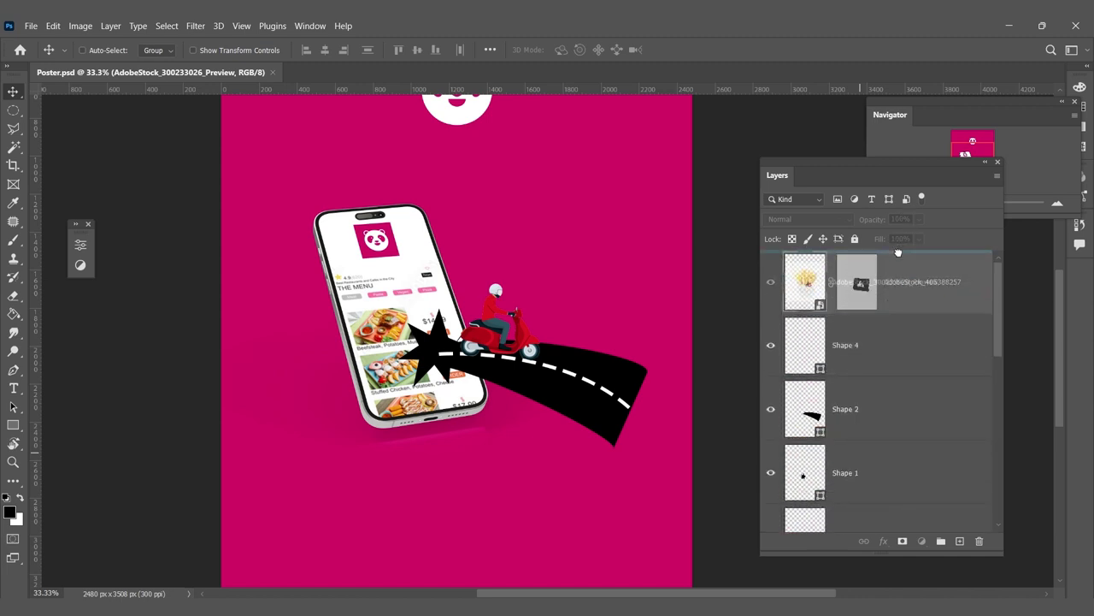
{"action": "left_click_drag", "start_coordinate": [900, 257], "coordinate": [899, 255]}
{"action": "left_click", "coordinate": [770, 282]}
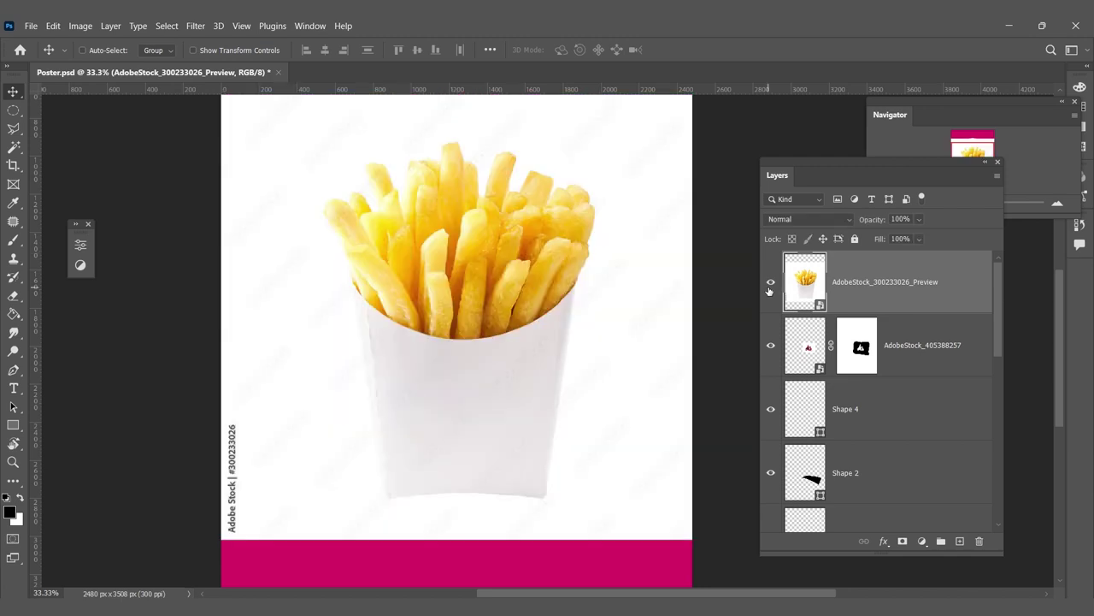
Step: Scale the fries photo down to about 54% and move it left over the phone
{"action": "key", "text": "ctrl+minus"}
{"action": "key", "text": "ctrl+t"}
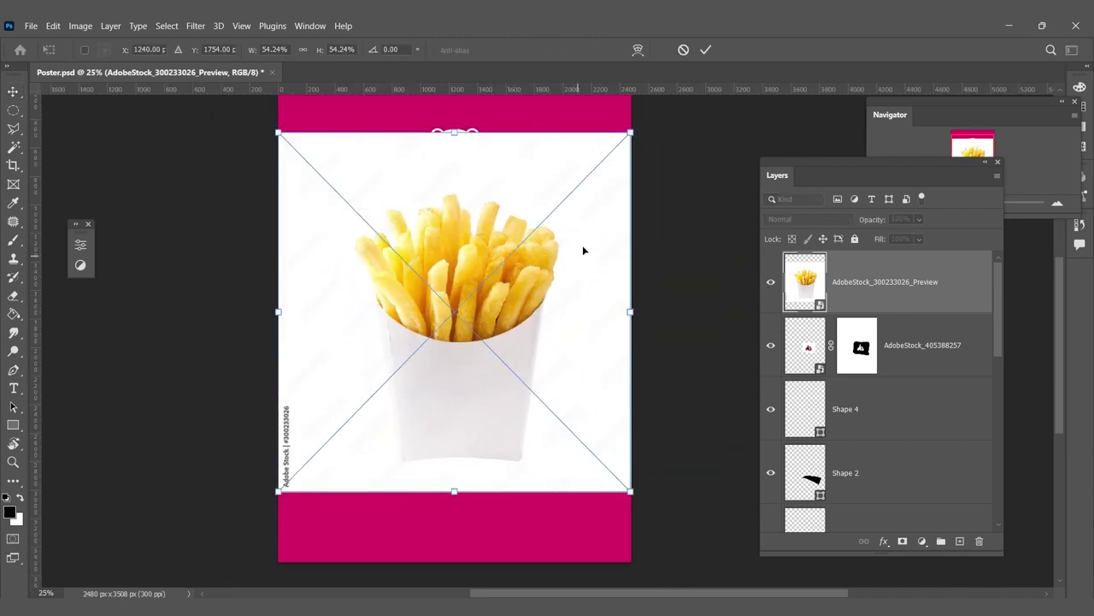
{"action": "left_click_drag", "start_coordinate": [636, 130], "coordinate": [561, 277]}
{"action": "key", "text": "Return"}
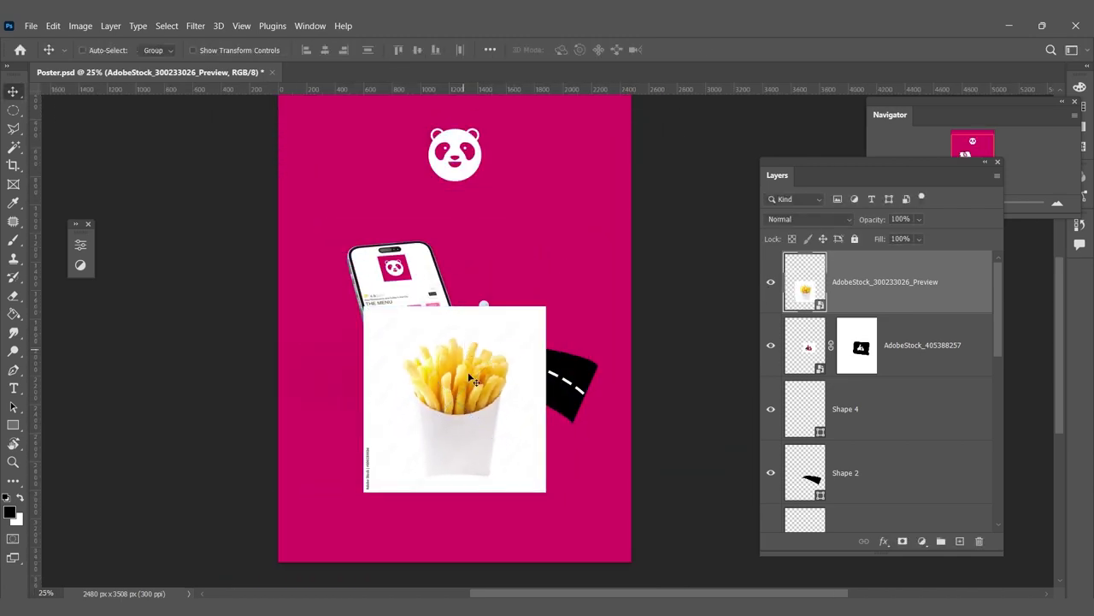
{"action": "left_click_drag", "start_coordinate": [464, 339], "coordinate": [392, 365]}
{"action": "left_click", "coordinate": [13, 146]}
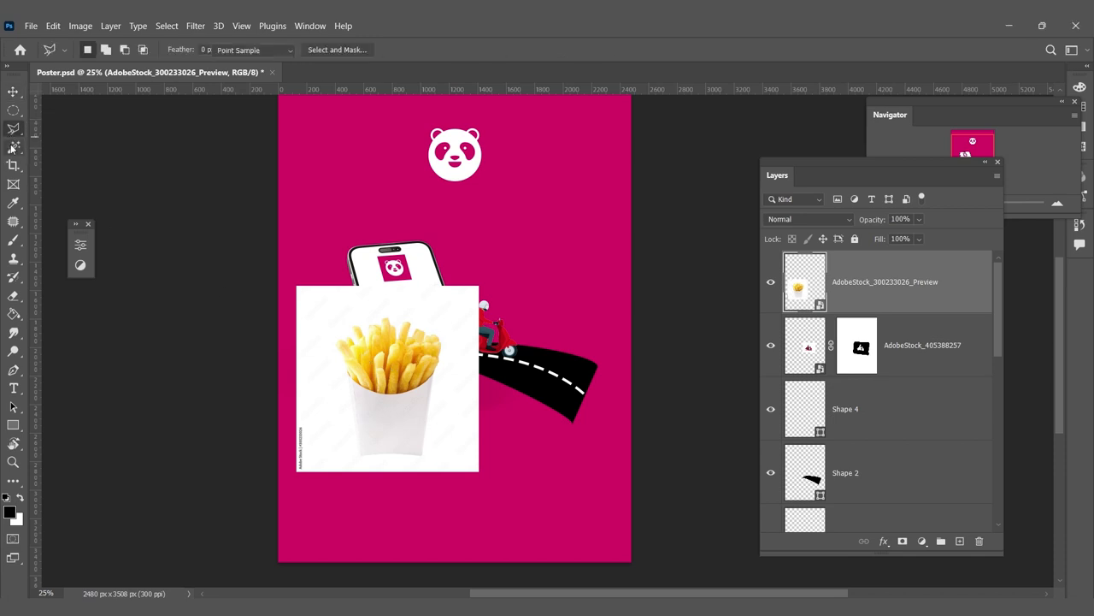
Step: Magic Wand the fries' white background, add an inverted layer mask, and brush out the watermark text
{"action": "right_click", "coordinate": [13, 146]}
{"action": "left_click", "coordinate": [57, 175]}
{"action": "left_click", "coordinate": [355, 315]}
{"action": "left_click", "coordinate": [901, 542]}
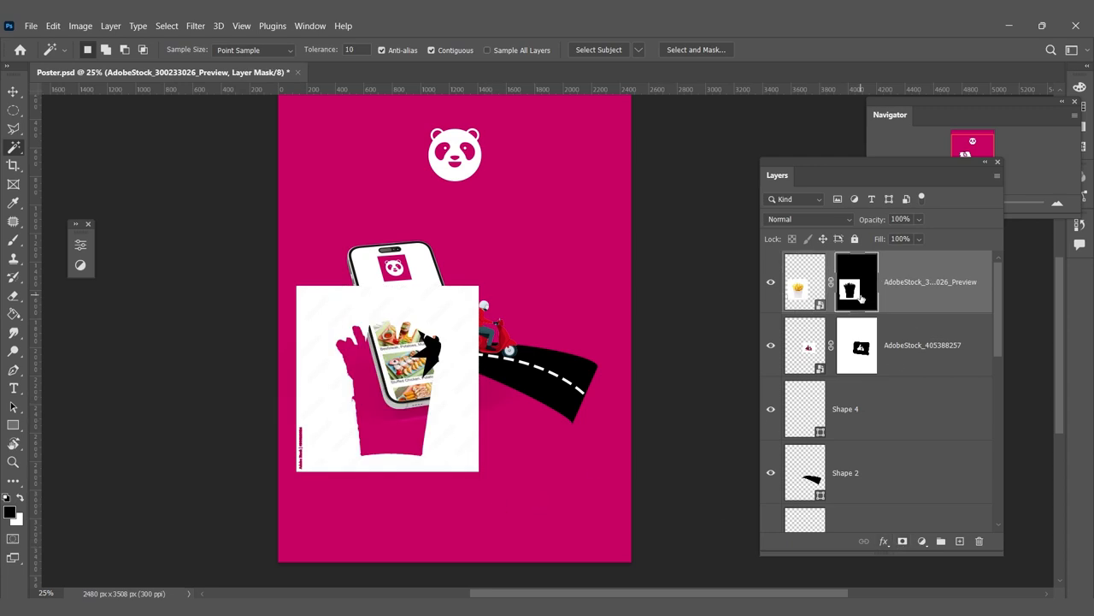
{"action": "key", "text": "ctrl+i"}
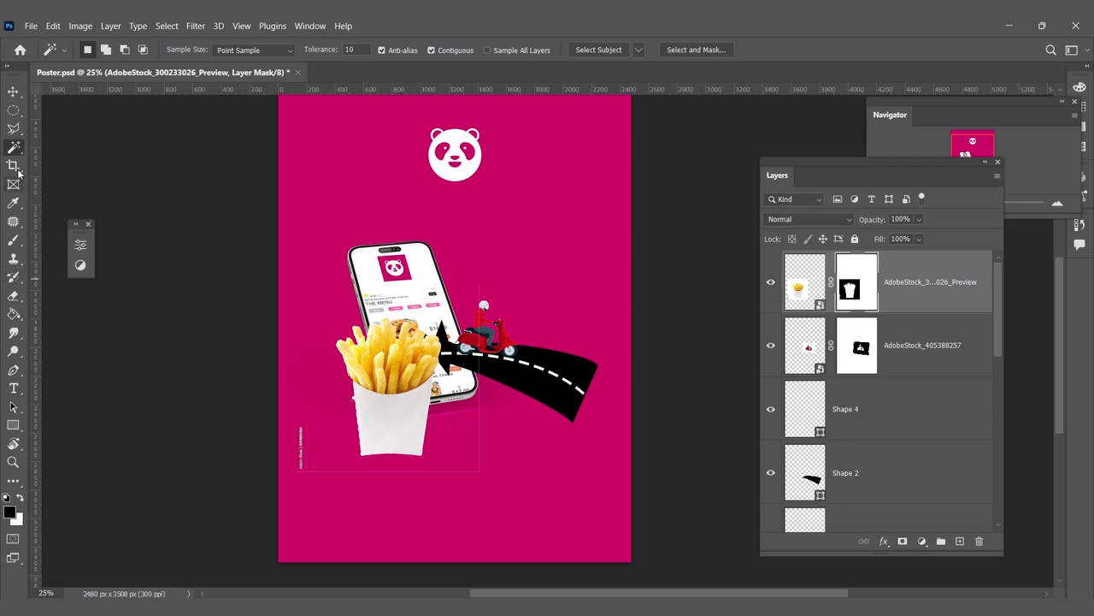
{"action": "key", "text": "alt"}
{"action": "key", "text": "b"}
{"action": "left_click_drag", "start_coordinate": [301, 447], "coordinate": [342, 473]}
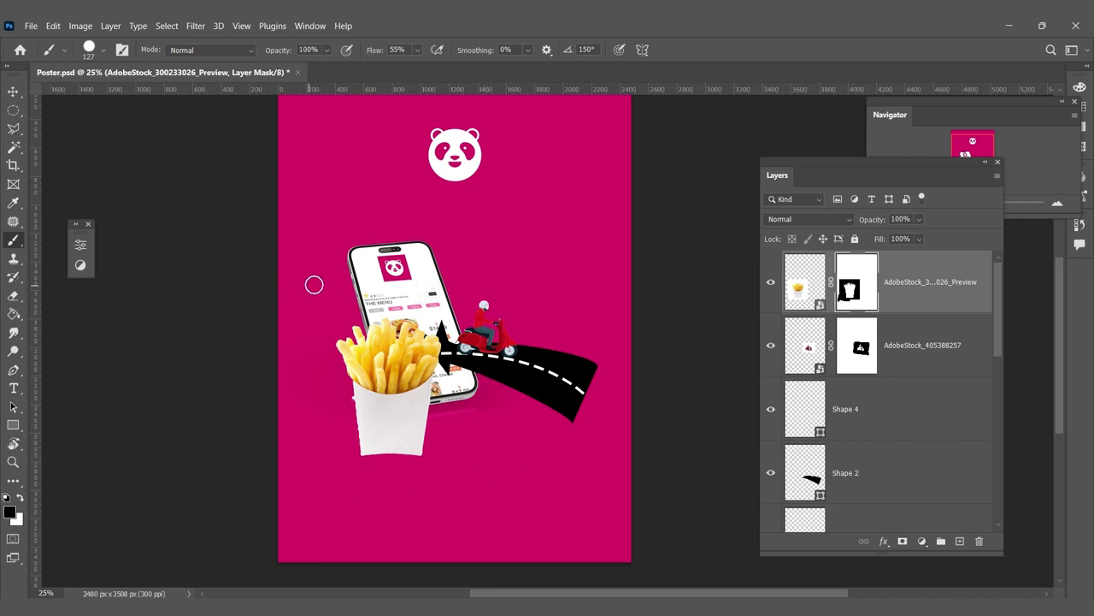
Step: Paint out more fries background, then shrink the fries below half size onto the phone's lower left
{"action": "left_click_drag", "start_coordinate": [307, 283], "coordinate": [335, 387]}
{"action": "key", "text": "ctrl+t"}
{"action": "left_click_drag", "start_coordinate": [479, 468], "coordinate": [389, 414]}
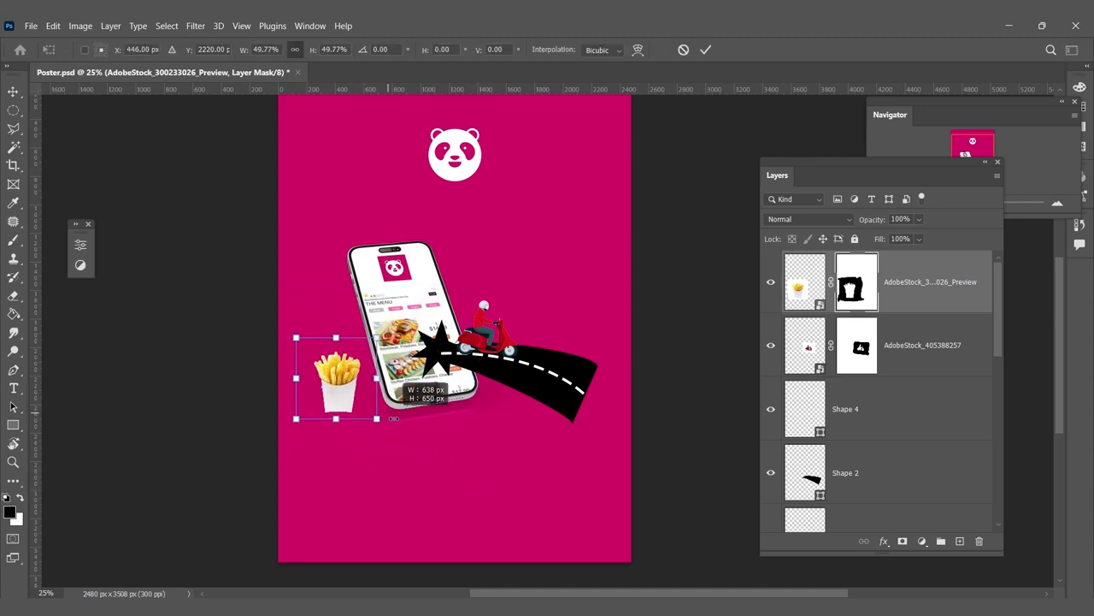
{"action": "left_click_drag", "start_coordinate": [337, 380], "coordinate": [378, 402]}
{"action": "key", "text": "Return"}
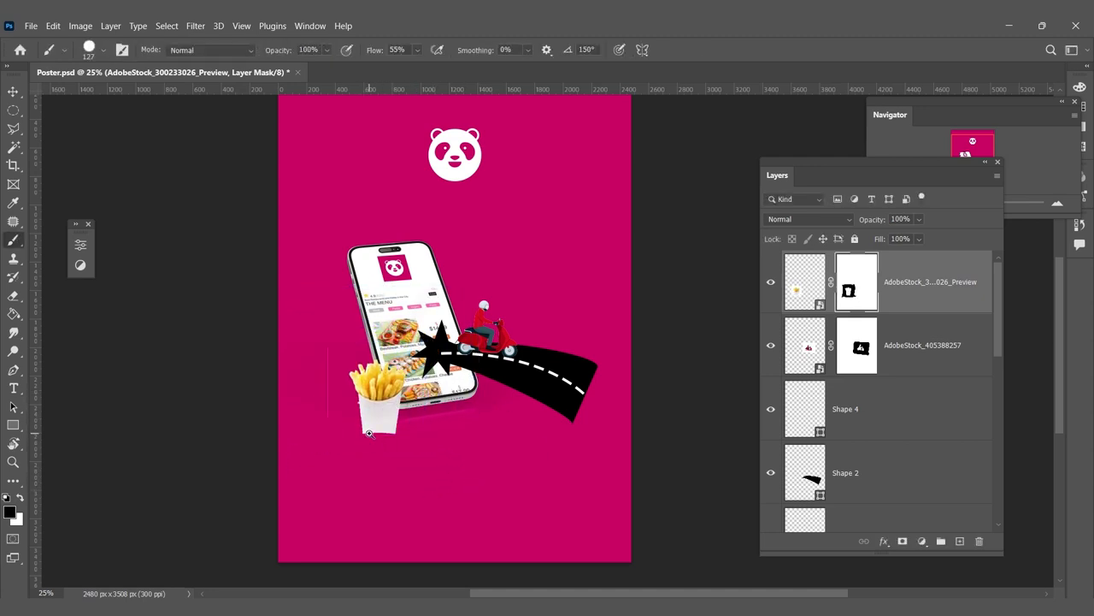
Step: Outline the fries box with the Polygonal Lasso, then deselect the outline
{"action": "scroll", "coordinate": [370, 434], "scroll_direction": "up", "scroll_amount": 2}
{"action": "scroll", "coordinate": [333, 420], "scroll_direction": "up", "scroll_amount": 2}
{"action": "scroll", "coordinate": [336, 386], "scroll_direction": "up", "scroll_amount": 1}
{"action": "scroll", "coordinate": [337, 386], "scroll_direction": "up", "scroll_amount": 2}
{"action": "scroll", "coordinate": [418, 356], "scroll_direction": "down", "scroll_amount": 3}
{"action": "scroll", "coordinate": [384, 419], "scroll_direction": "up", "scroll_amount": 1}
{"action": "scroll", "coordinate": [379, 480], "scroll_direction": "up", "scroll_amount": 1}
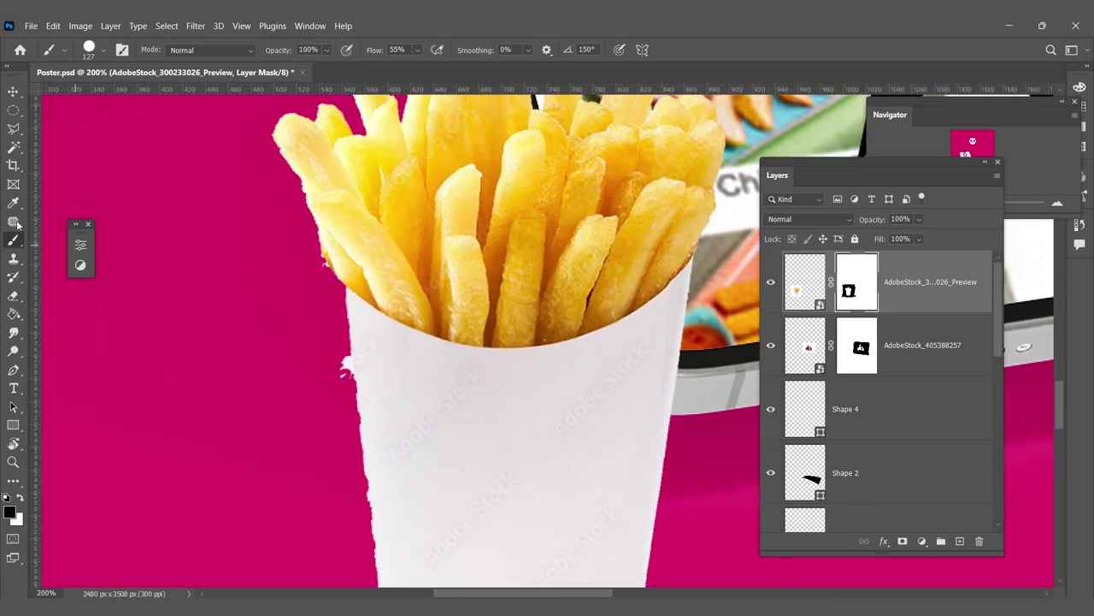
{"action": "left_click", "coordinate": [14, 128]}
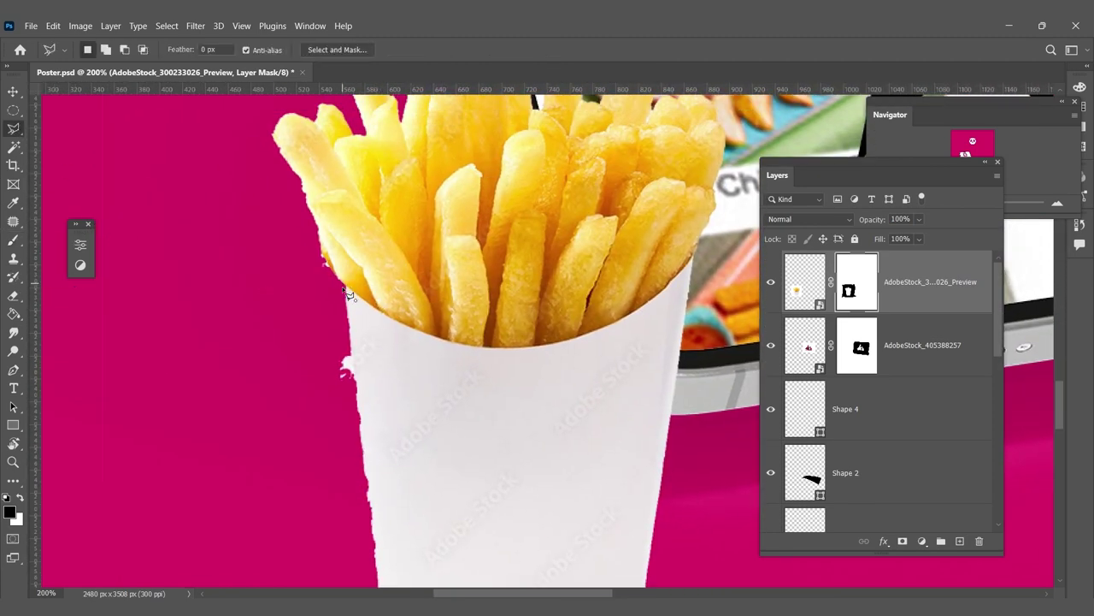
{"action": "left_click", "coordinate": [348, 293]}
{"action": "scroll", "coordinate": [381, 402], "scroll_direction": "down", "scroll_amount": 3}
{"action": "left_click", "coordinate": [370, 450]}
{"action": "left_click", "coordinate": [488, 371]}
{"action": "double_click", "coordinate": [438, 245]}
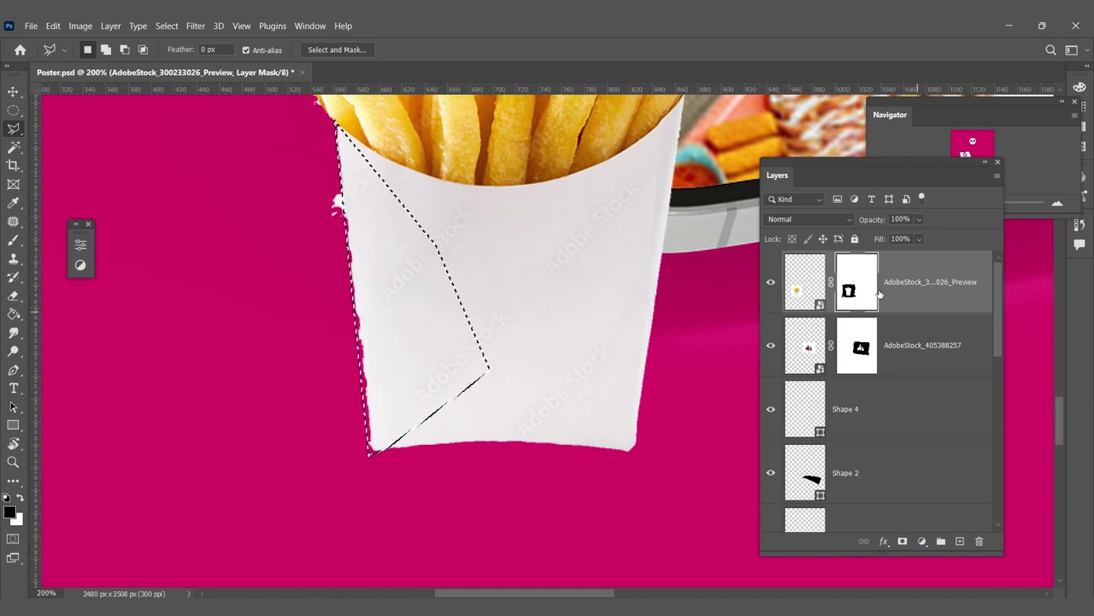
{"action": "key", "text": "ctrl+d"}
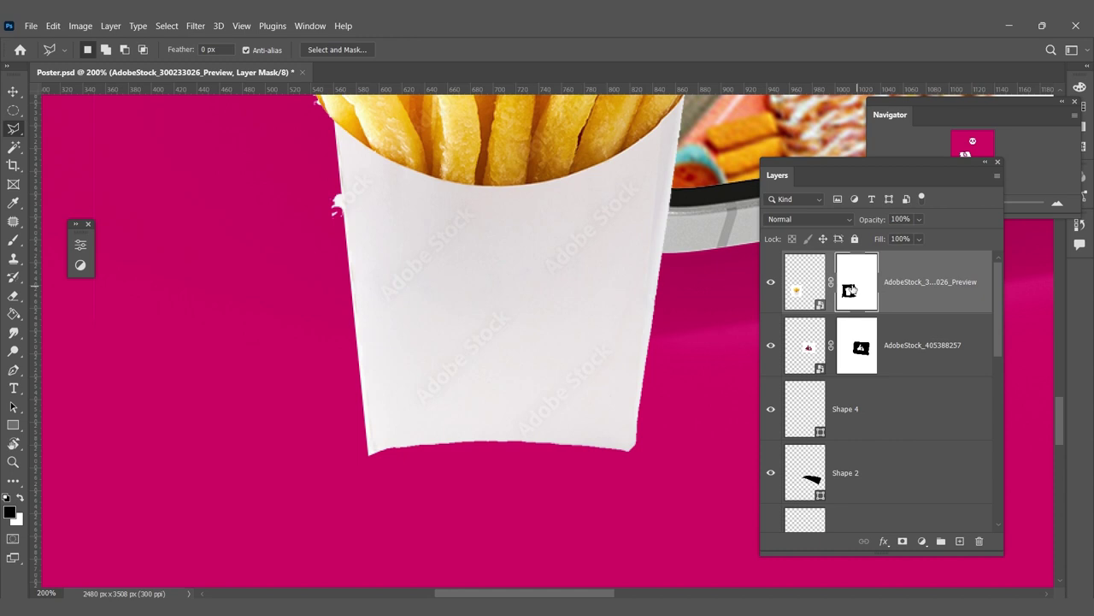
Step: Paint out the white speck at the box's left edge with a small hard round brush
{"action": "key", "text": "b"}
{"action": "right_click", "coordinate": [402, 352]}
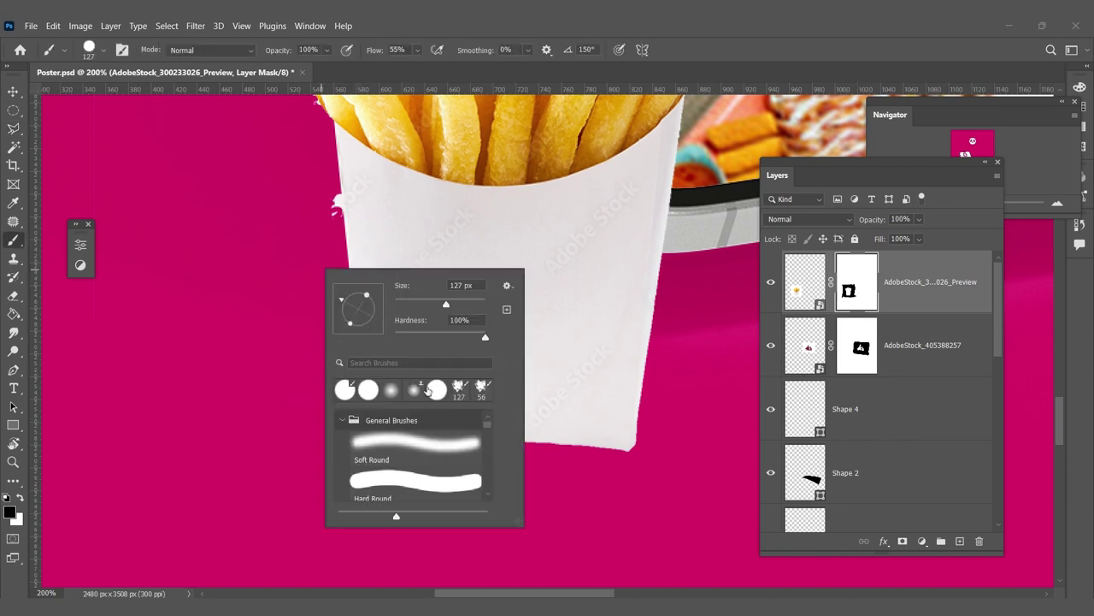
{"action": "left_click", "coordinate": [429, 391]}
{"action": "left_click", "coordinate": [402, 305]}
{"action": "mouse_move", "coordinate": [333, 213]}
{"action": "left_mouse_down"}
{"action": "mouse_move", "coordinate": [335, 183]}
{"action": "mouse_move", "coordinate": [335, 216]}
{"action": "left_mouse_up"}
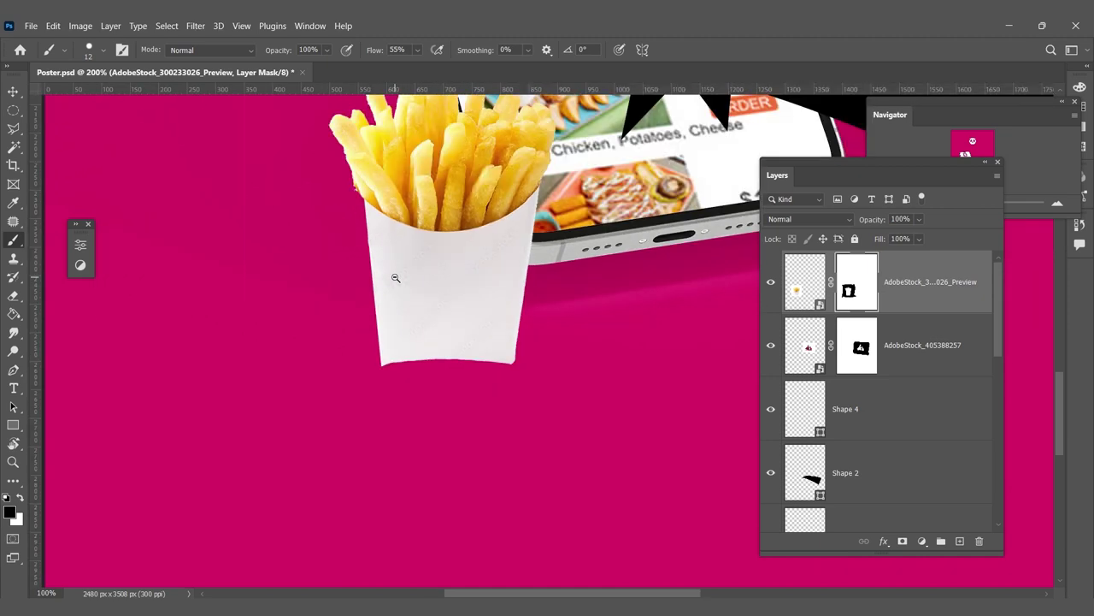
{"action": "scroll", "coordinate": [396, 276], "scroll_direction": "down", "scroll_amount": 6}
{"action": "right_click", "coordinate": [359, 288]}
{"action": "left_click_drag", "start_coordinate": [476, 305], "coordinate": [536, 325]}
Step: On the mask view, paint black over the upper-left background, then return to the full poster
{"action": "left_click", "coordinate": [851, 295], "text": "alt"}
{"action": "right_click", "coordinate": [399, 296]}
{"action": "left_click_drag", "start_coordinate": [346, 291], "coordinate": [349, 223]}
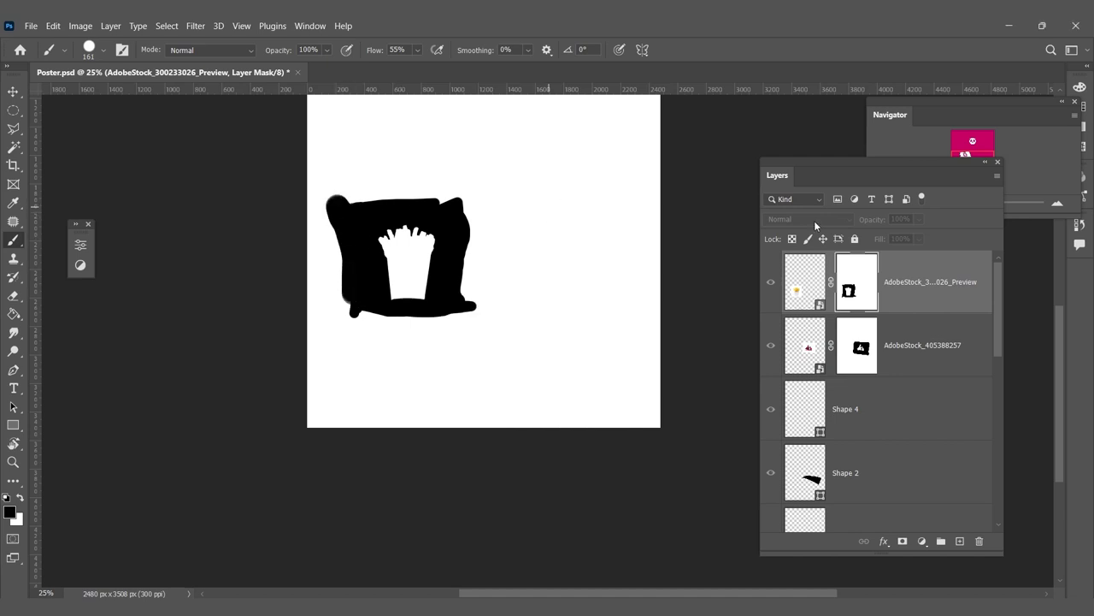
{"action": "left_click", "coordinate": [771, 285]}
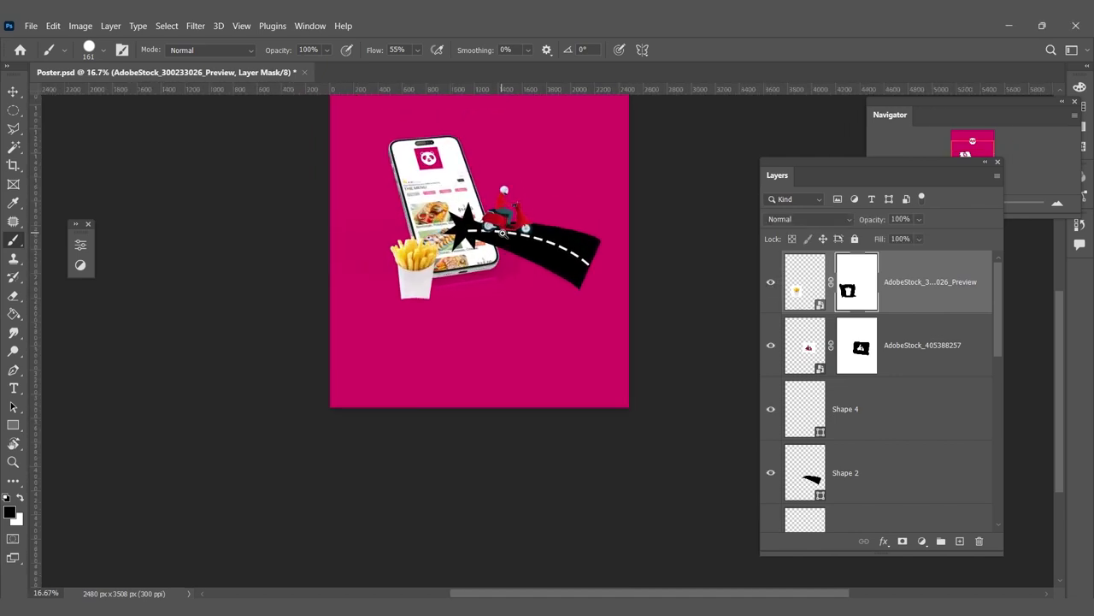
{"action": "left_click_drag", "start_coordinate": [484, 257], "coordinate": [472, 359]}
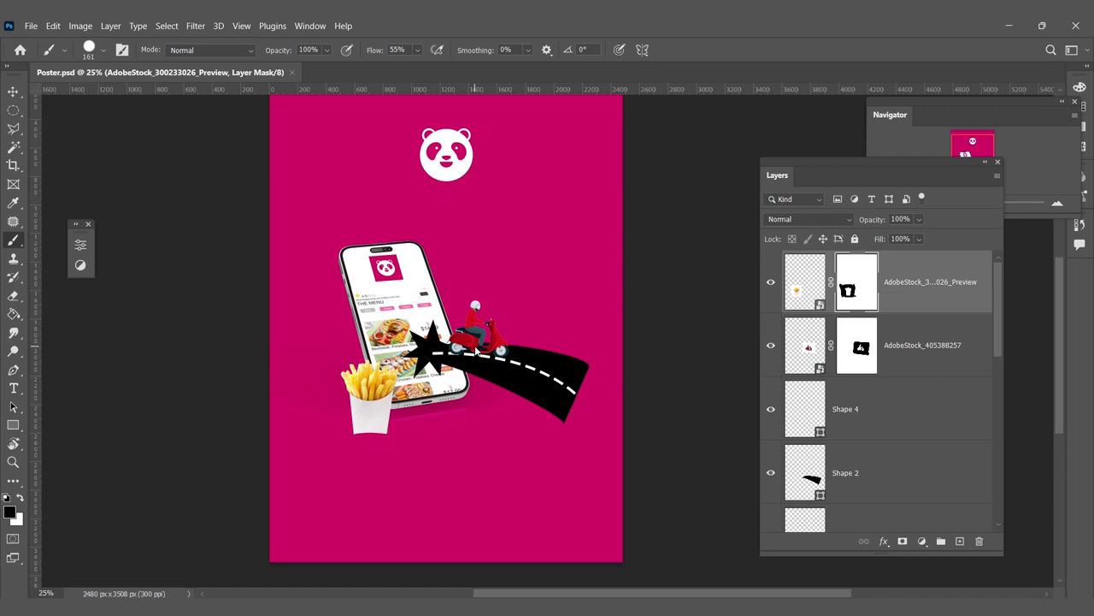
{"action": "left_click_drag", "start_coordinate": [499, 342], "coordinate": [501, 352]}
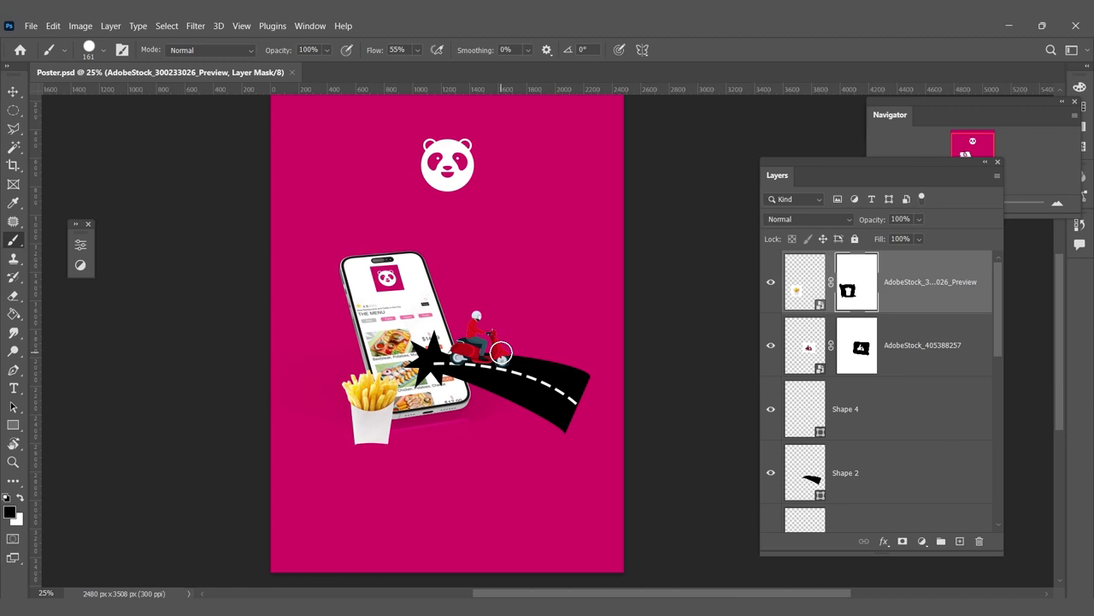
Step: Add the horizontal text line 'Now Avilable in Lahore' below the panda logo
{"action": "left_click", "coordinate": [14, 389]}
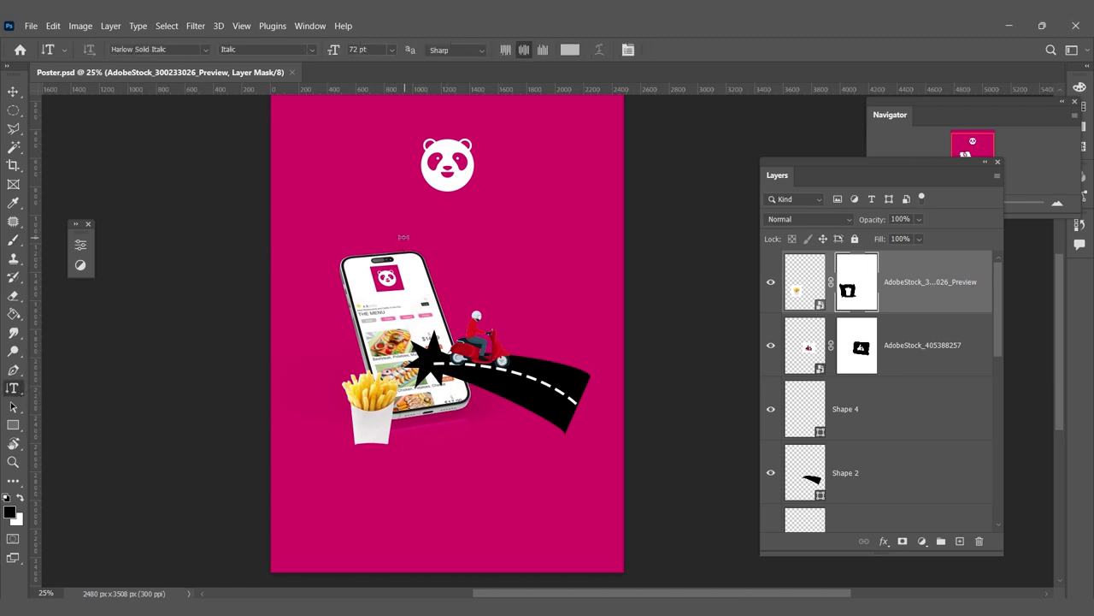
{"action": "right_click", "coordinate": [12, 389]}
{"action": "left_click", "coordinate": [69, 387]}
{"action": "left_click", "coordinate": [383, 214]}
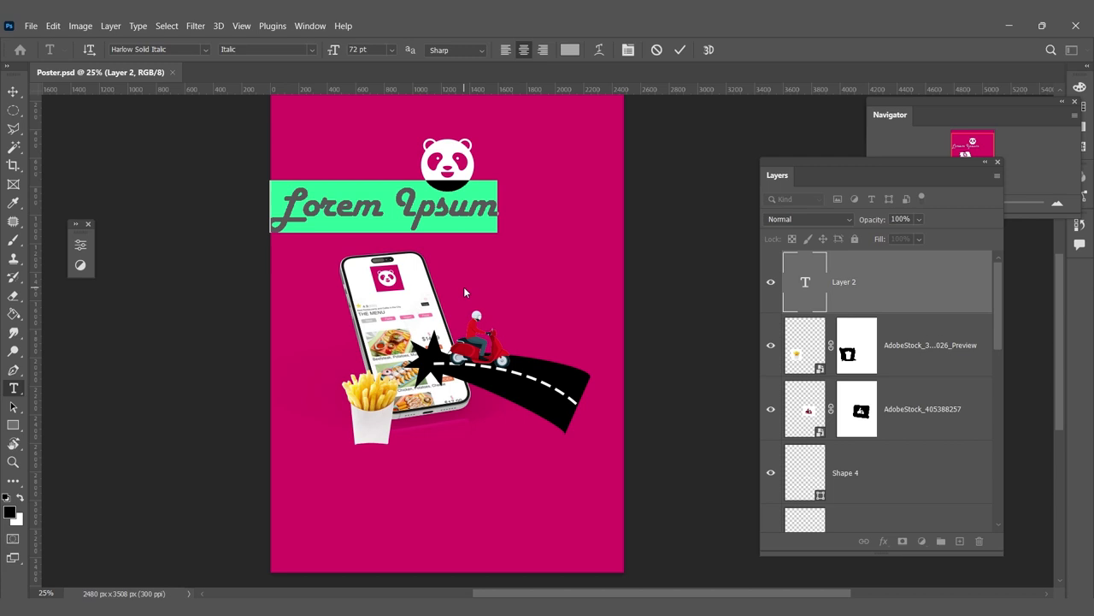
{"action": "type", "text": "Now"}
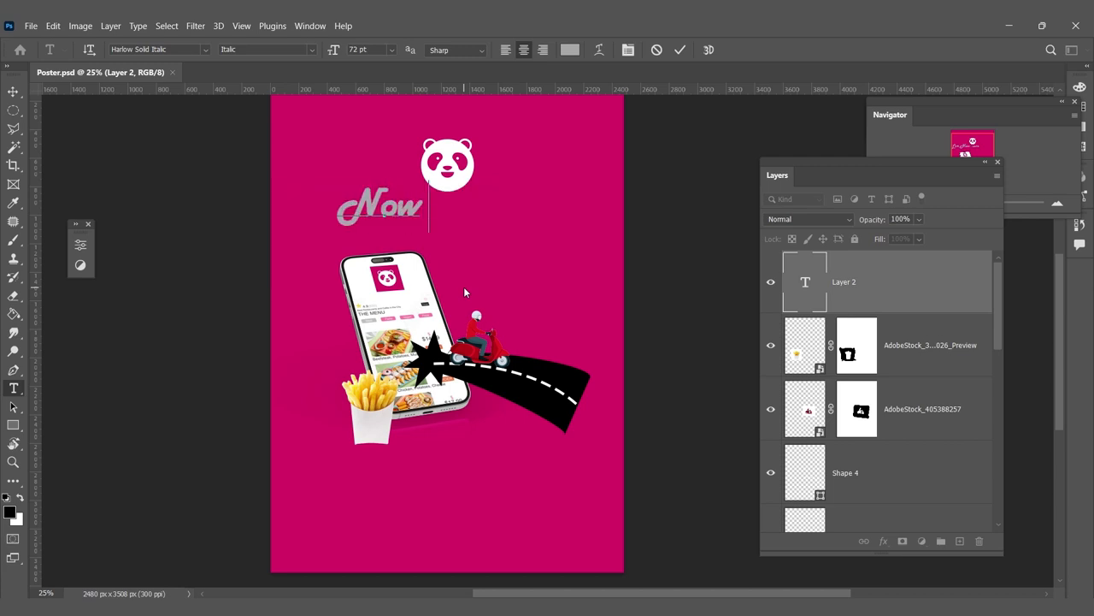
{"action": "type", "text": " Avilable in"}
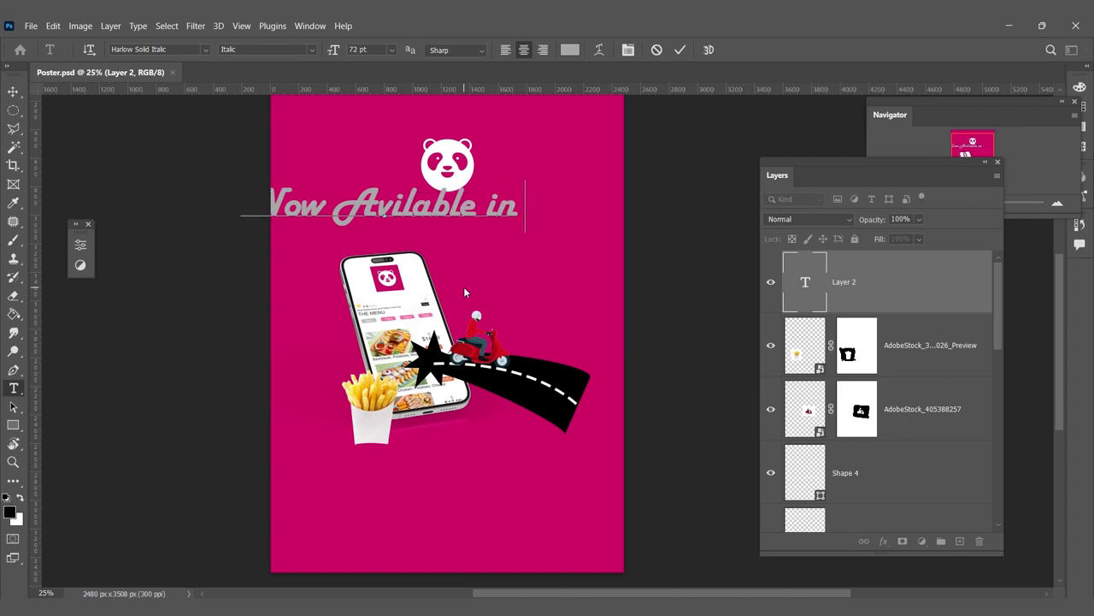
{"action": "type", "text": " Lahore"}
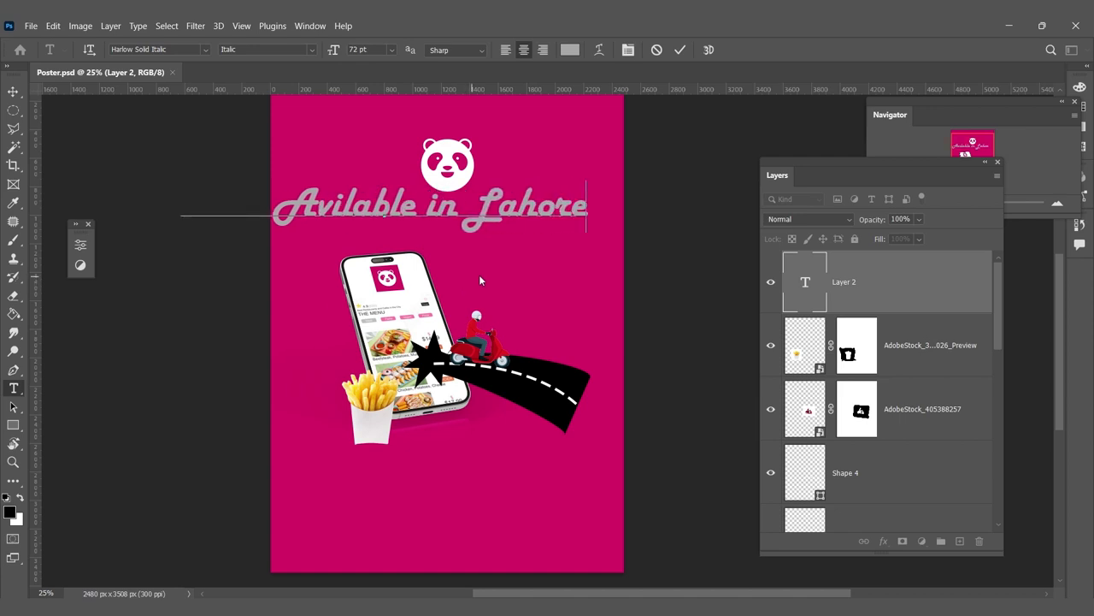
{"action": "left_click_drag", "start_coordinate": [599, 211], "coordinate": [408, 224]}
{"action": "key", "text": "ctrl+z"}
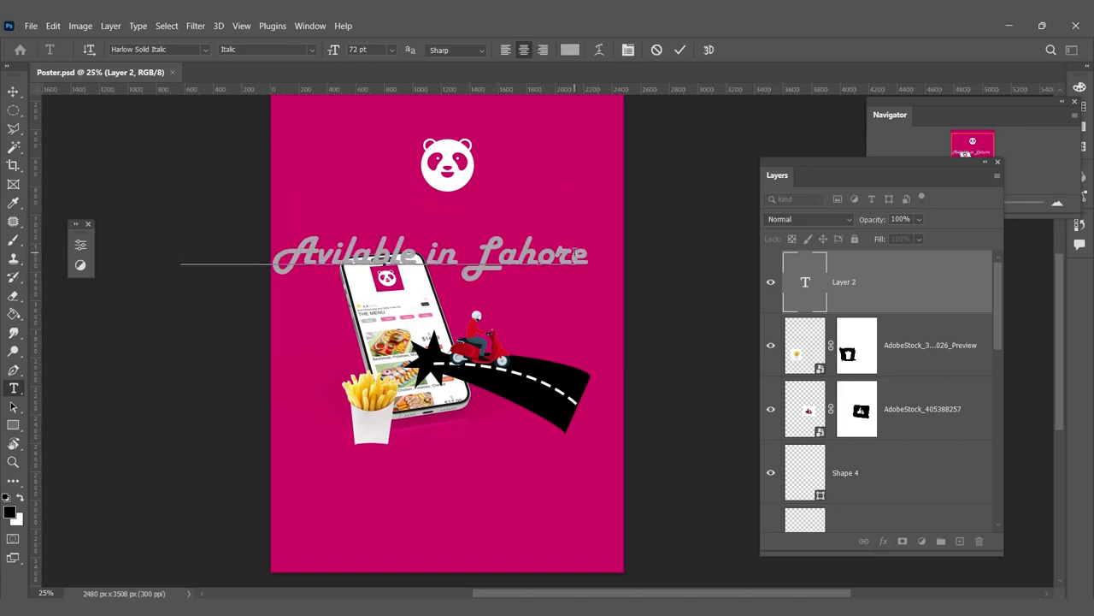
Step: Make the text white in Calibri Italic
{"action": "key", "text": "ctrl+a"}
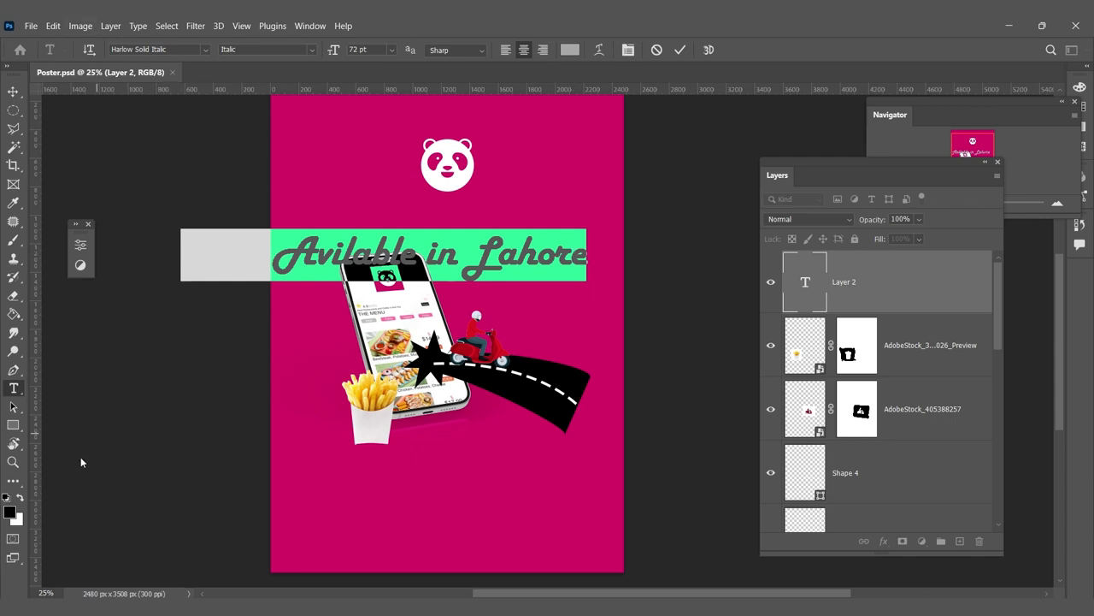
{"action": "left_click", "coordinate": [17, 498]}
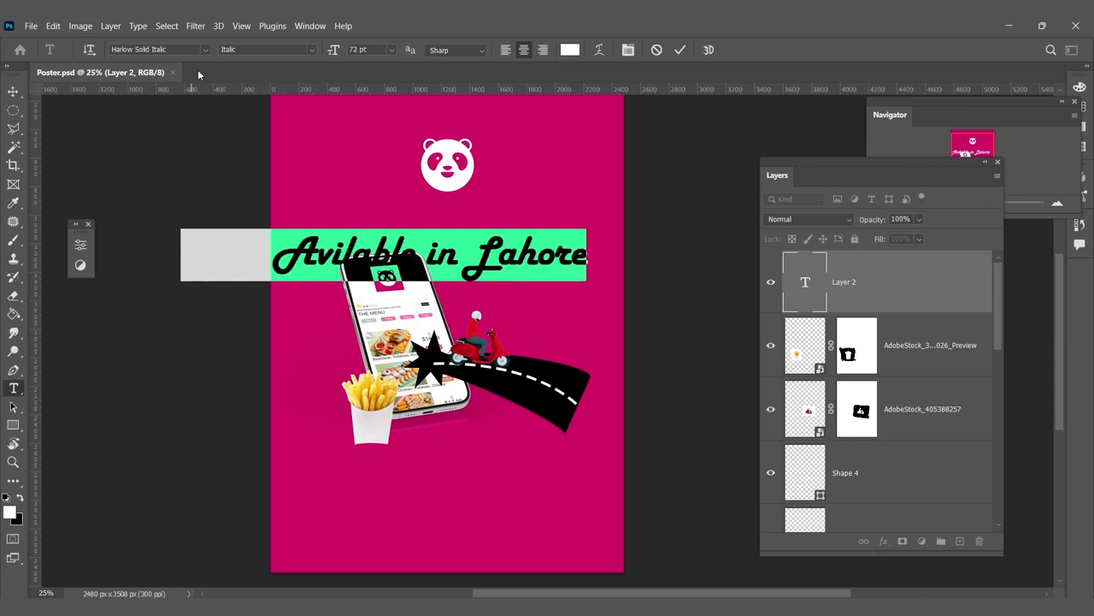
{"action": "left_click", "coordinate": [205, 49]}
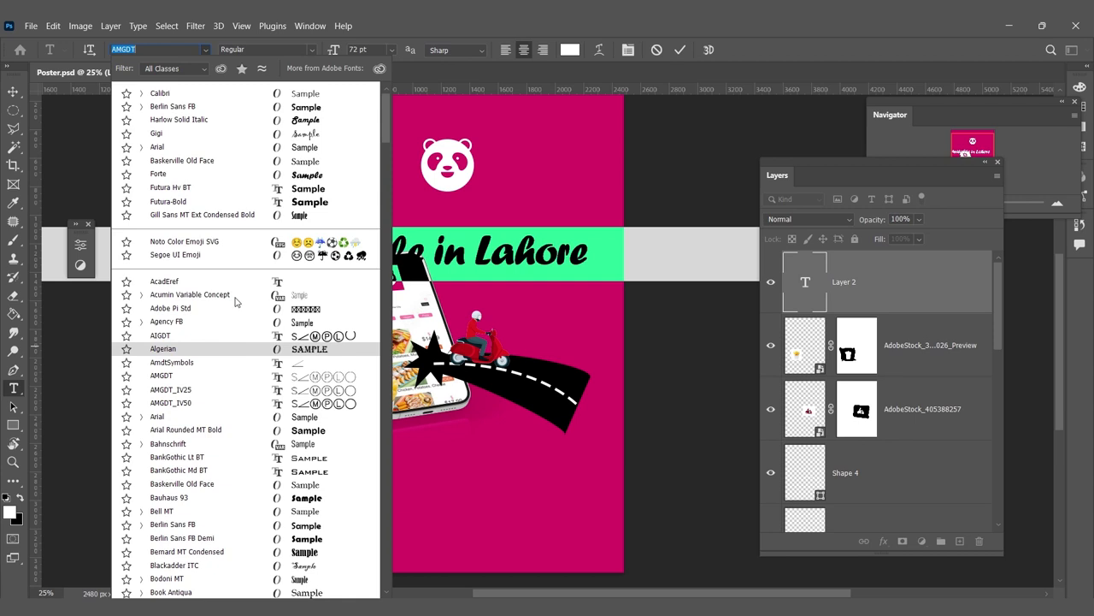
{"action": "left_click", "coordinate": [160, 93]}
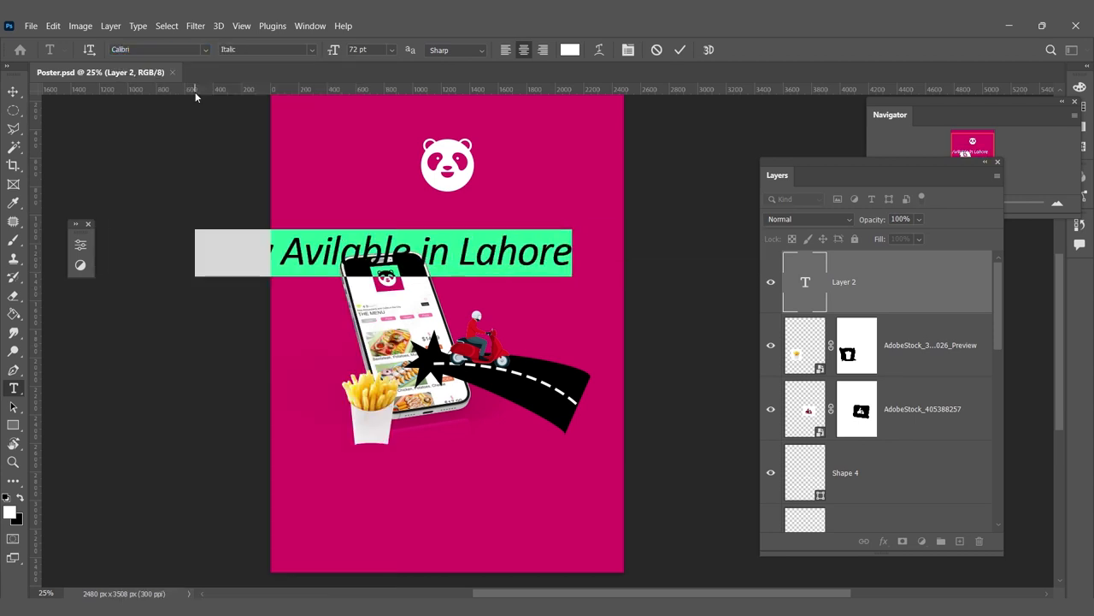
Step: Move the text up under the logo and scale it to about half size
{"action": "left_click", "coordinate": [13, 92]}
{"action": "left_click_drag", "start_coordinate": [476, 275], "coordinate": [535, 247]}
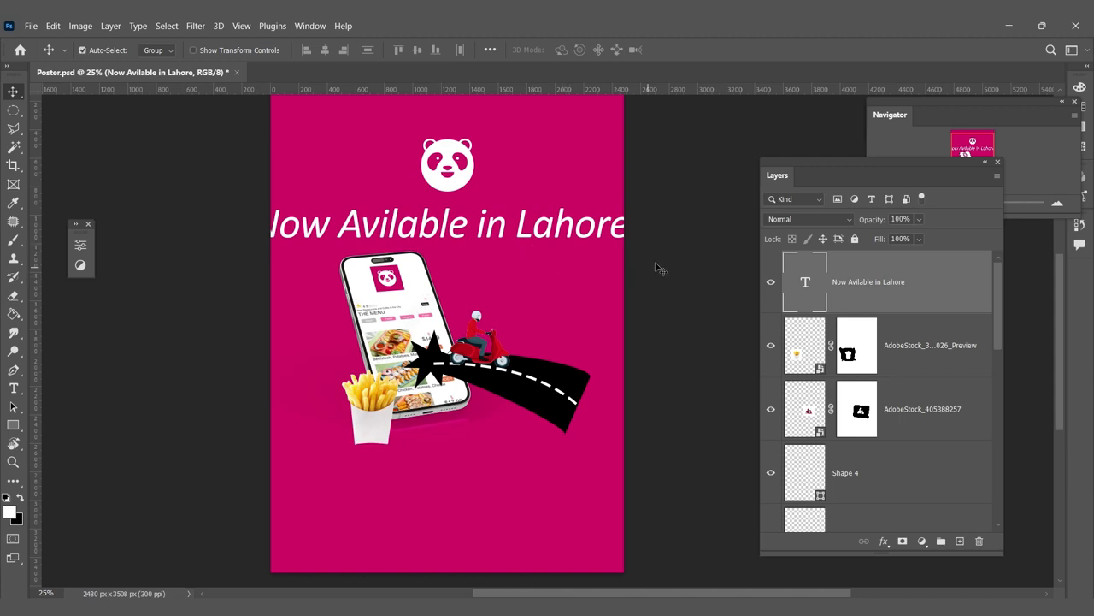
{"action": "key", "text": "ctrl+t"}
{"action": "mouse_move", "coordinate": [628, 248]}
{"action": "left_mouse_down"}
{"action": "mouse_move", "coordinate": [442, 225]}
{"action": "mouse_move", "coordinate": [530, 219]}
{"action": "mouse_move", "coordinate": [507, 220]}
{"action": "left_mouse_up"}
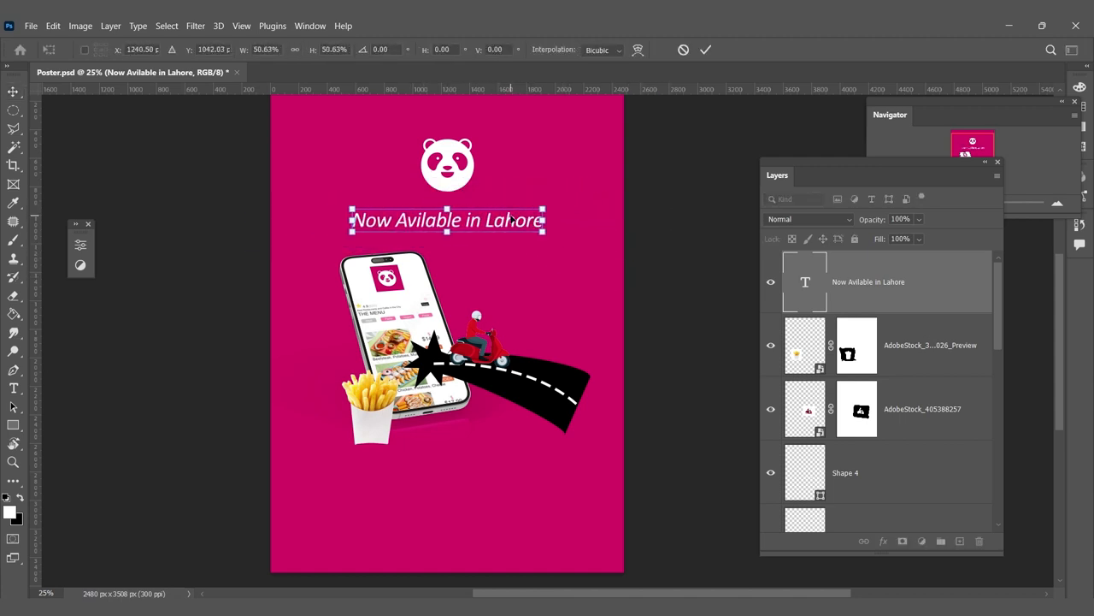
{"action": "key", "text": "Return"}
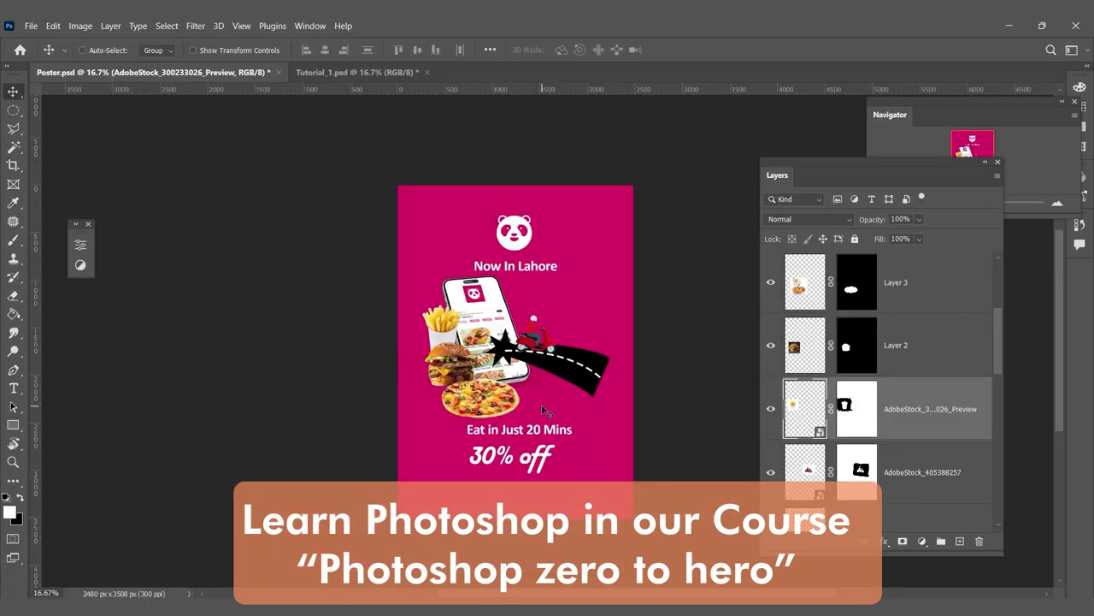
Step: Leave the Type tool and return to the Move tool
{"action": "scroll", "coordinate": [532, 382], "scroll_direction": "up", "scroll_amount": 1}
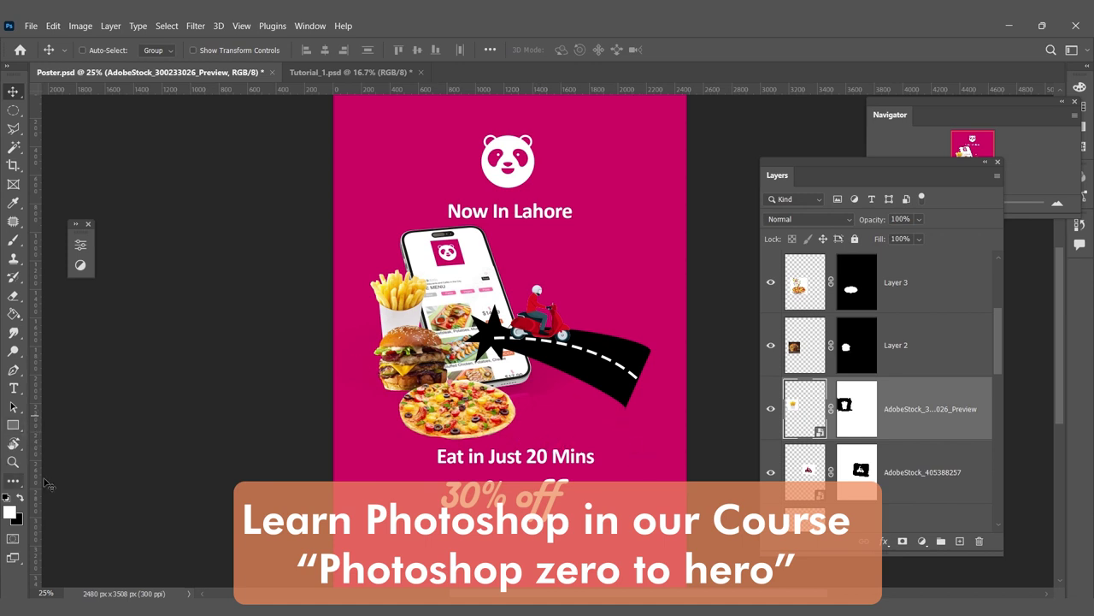
{"action": "left_click", "coordinate": [14, 388]}
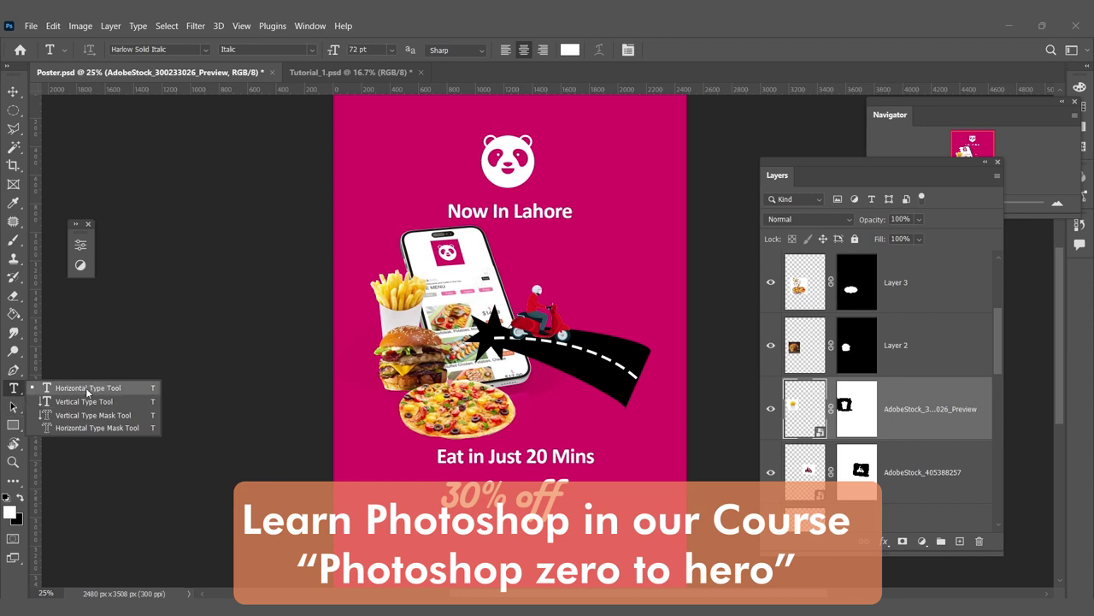
{"action": "left_click", "coordinate": [13, 93]}
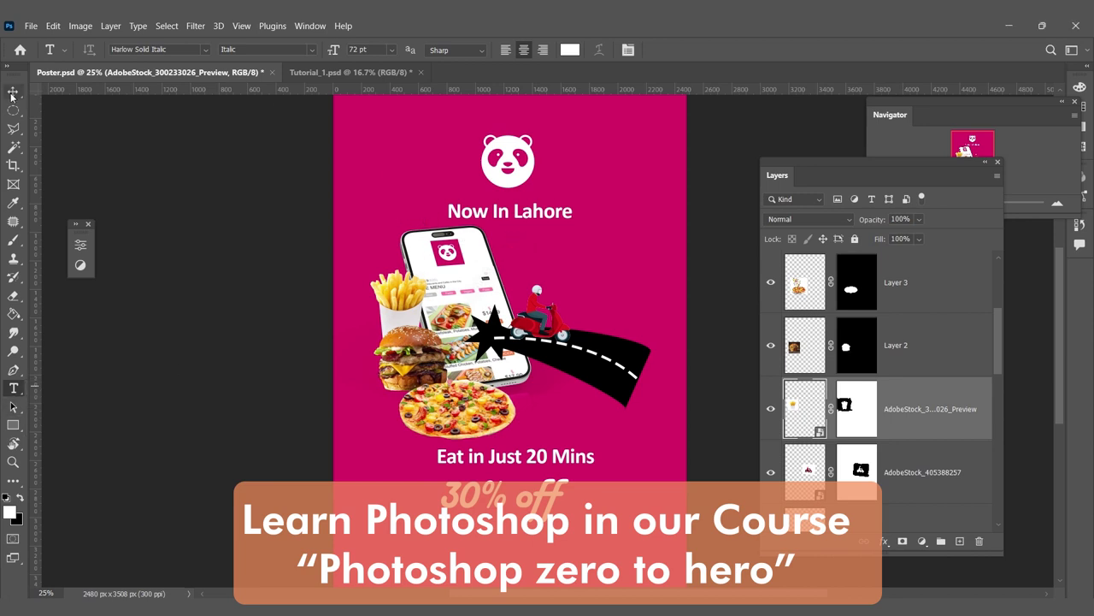
Step: Group the pizza Layer 3, burger Layer 2 and fries layers into Group 1
{"action": "right_click", "coordinate": [474, 400]}
{"action": "left_click", "coordinate": [491, 410]}
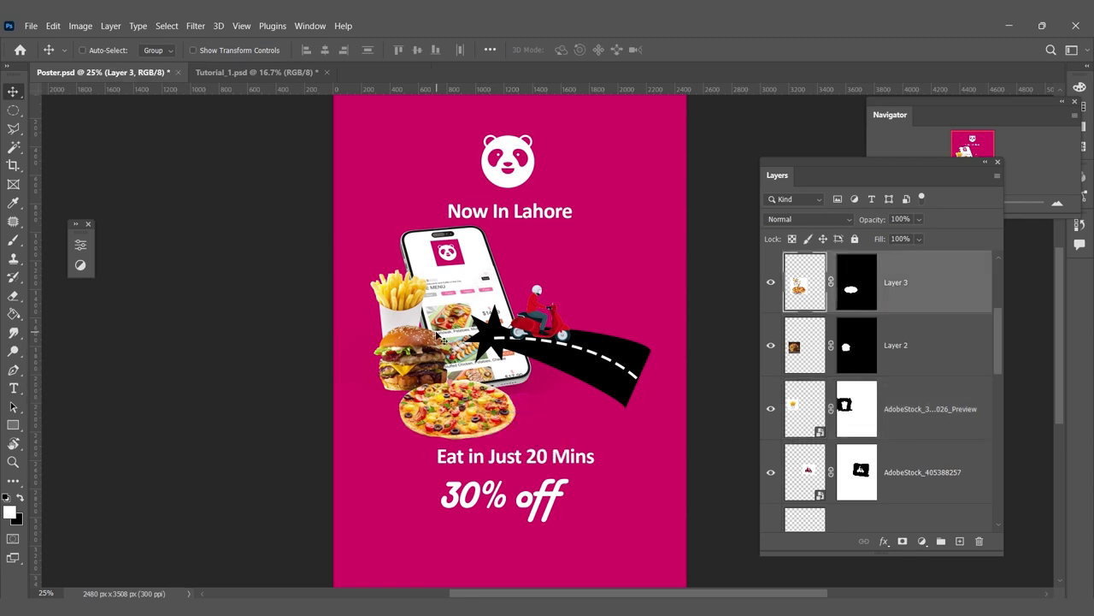
{"action": "right_click", "coordinate": [426, 354]}
{"action": "left_click", "coordinate": [440, 358], "text": "shift"}
{"action": "right_click", "coordinate": [402, 309]}
{"action": "left_click", "coordinate": [410, 315], "text": "shift"}
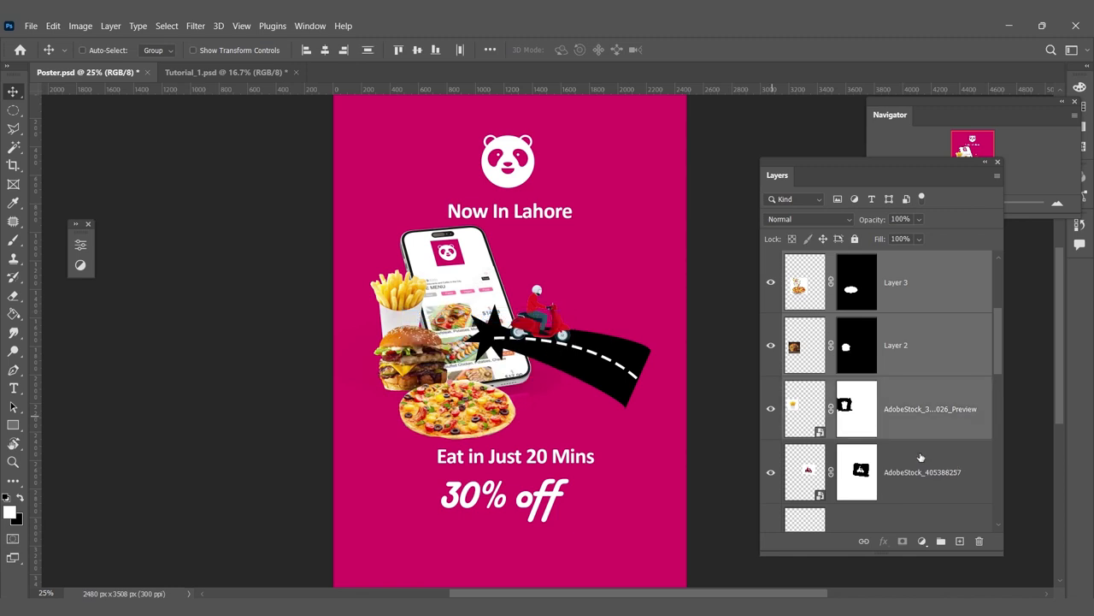
{"action": "scroll", "coordinate": [897, 342], "scroll_direction": "up", "scroll_amount": 1}
{"action": "scroll", "coordinate": [900, 368], "scroll_direction": "down", "scroll_amount": 1}
{"action": "left_click_drag", "start_coordinate": [920, 419], "coordinate": [940, 541]}
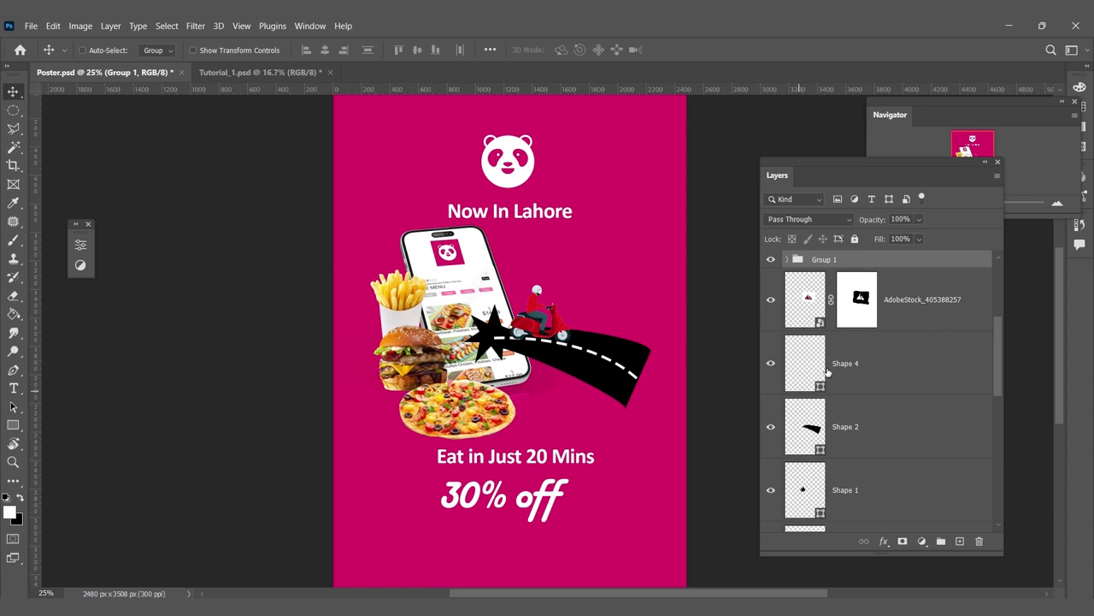
{"action": "scroll", "coordinate": [788, 306], "scroll_direction": "up", "scroll_amount": 1}
{"action": "left_click", "coordinate": [770, 325]}
{"action": "left_click", "coordinate": [769, 325]}
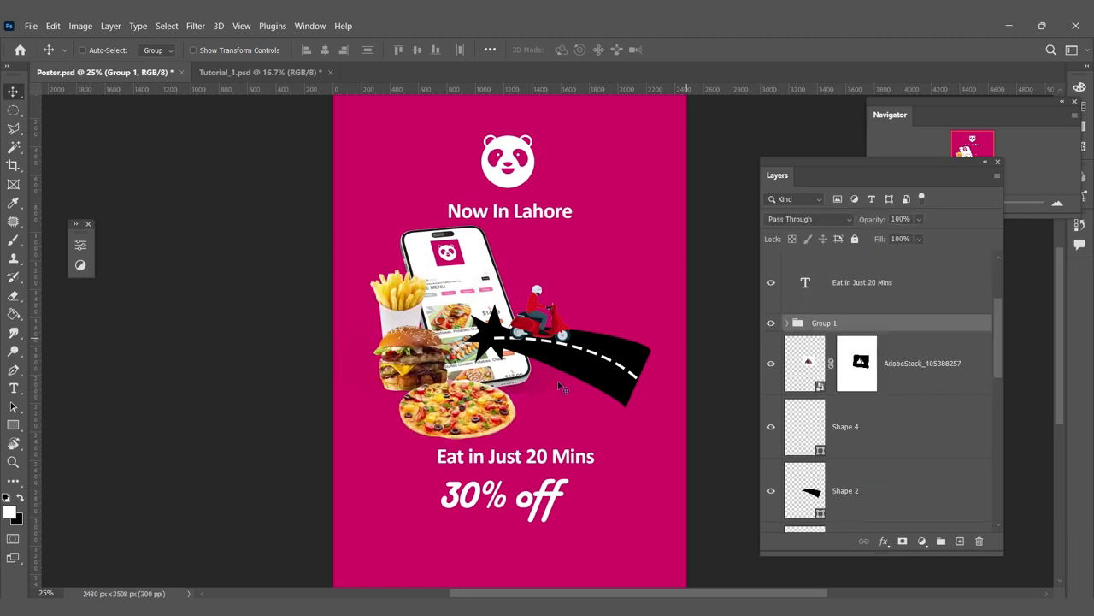
Step: Group the road Shape 2, scooter and Shape 4 layers and name the group 'Bike track'
{"action": "right_click", "coordinate": [587, 371]}
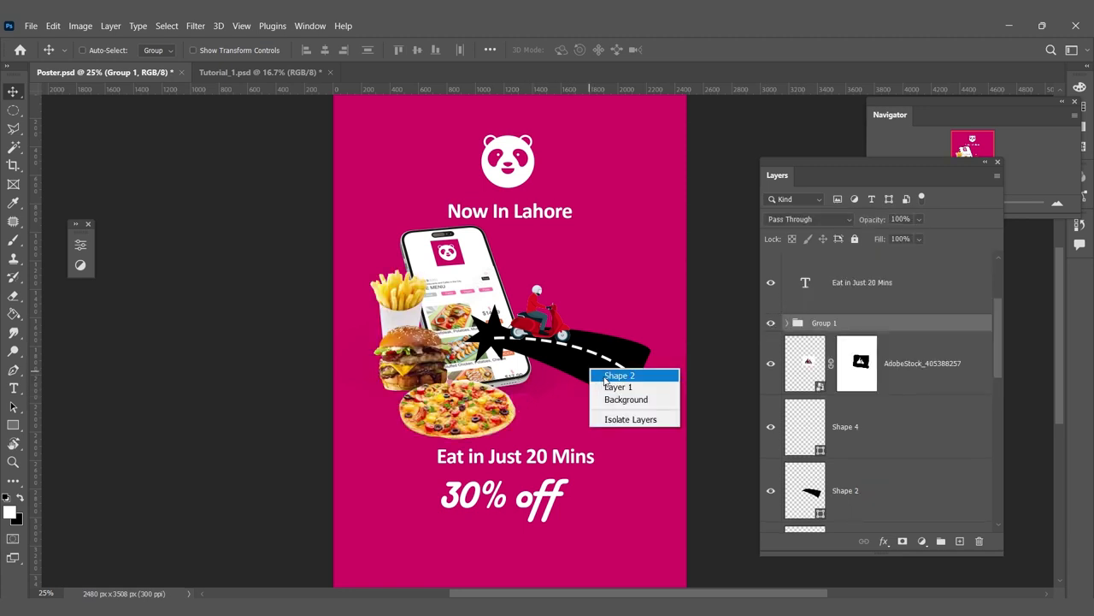
{"action": "left_click", "coordinate": [607, 378]}
{"action": "right_click", "coordinate": [552, 332]}
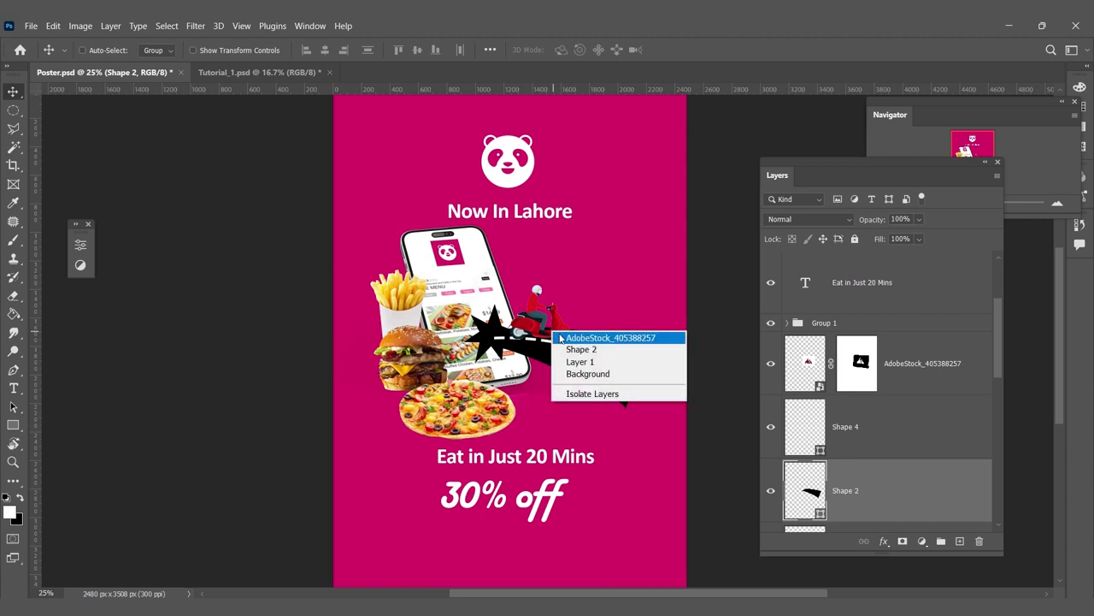
{"action": "left_click", "coordinate": [586, 338]}
{"action": "right_click", "coordinate": [503, 338]}
{"action": "left_click", "coordinate": [510, 346]}
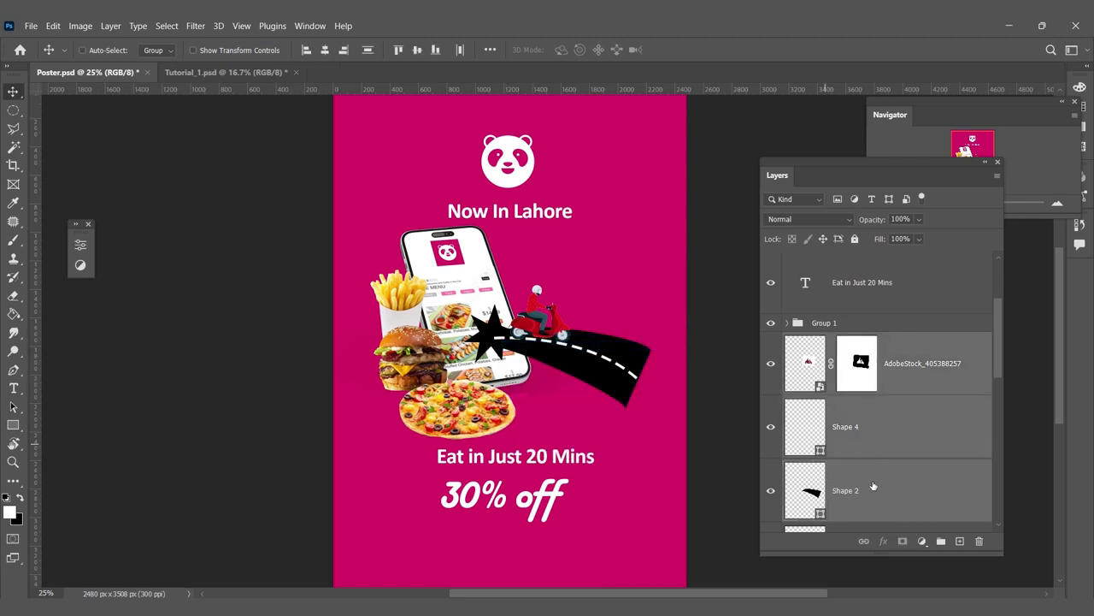
{"action": "left_click", "coordinate": [941, 540]}
{"action": "left_click", "coordinate": [770, 341]}
{"action": "left_click", "coordinate": [771, 341]}
{"action": "double_click", "coordinate": [835, 343]}
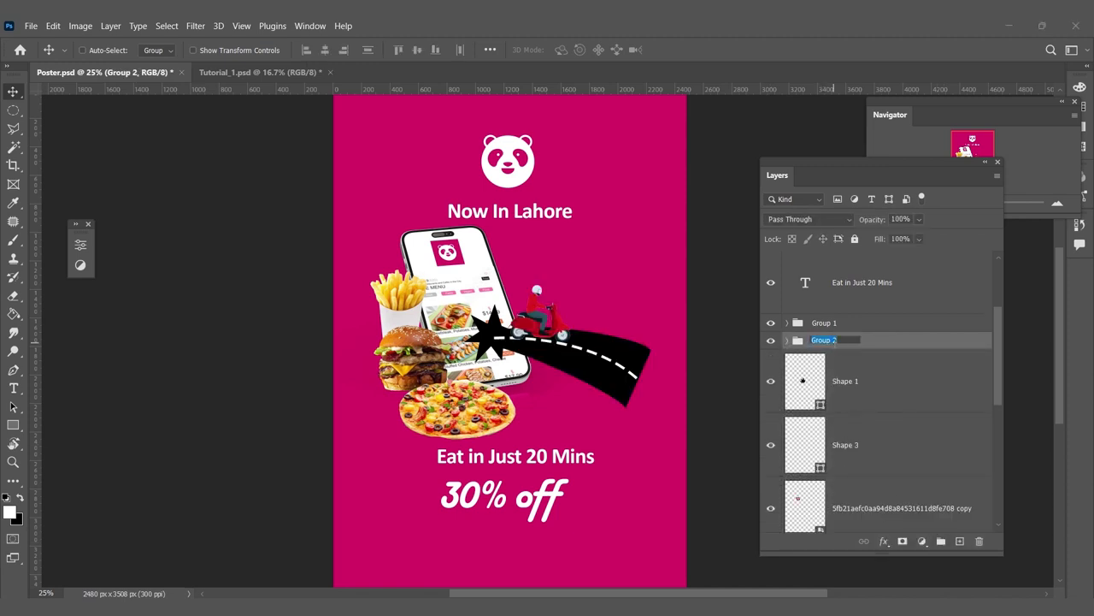
{"action": "type", "text": "B"}
{"action": "key", "text": "Return"}
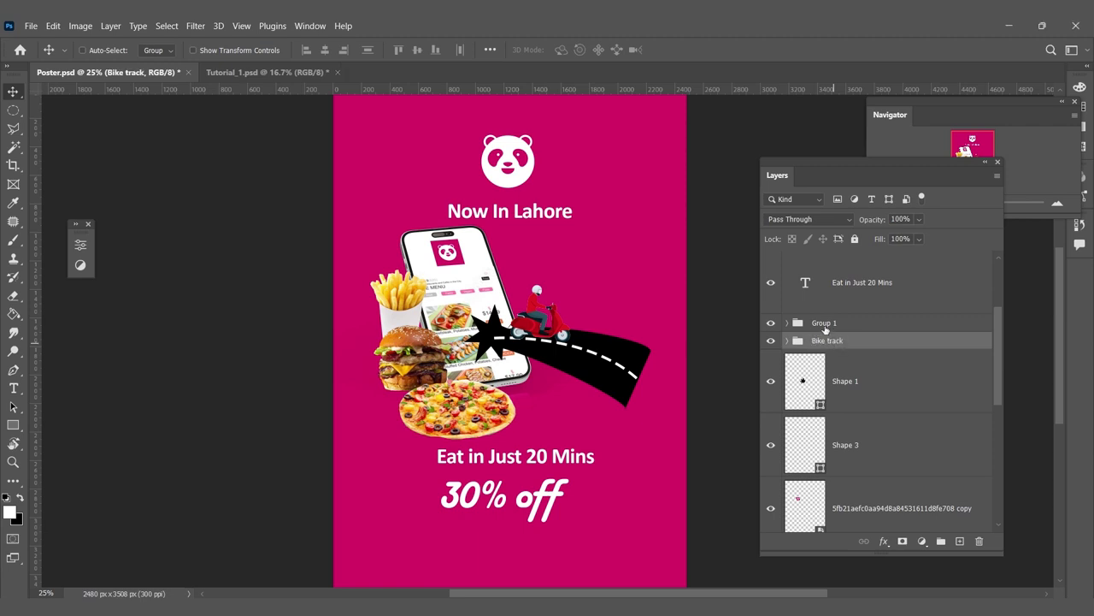
Step: Rename Group 1 to 'Food'
{"action": "left_click", "coordinate": [826, 325]}
{"action": "left_click", "coordinate": [770, 322]}
{"action": "left_click", "coordinate": [770, 322]}
{"action": "double_click", "coordinate": [823, 323]}
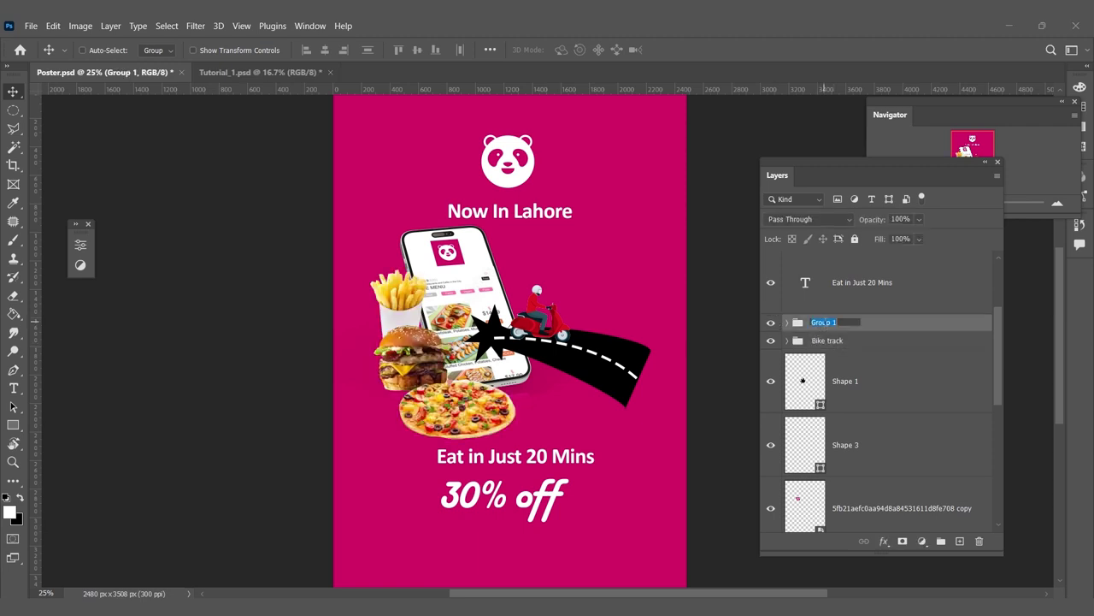
{"action": "type", "text": "Food"}
{"action": "key", "text": "Return"}
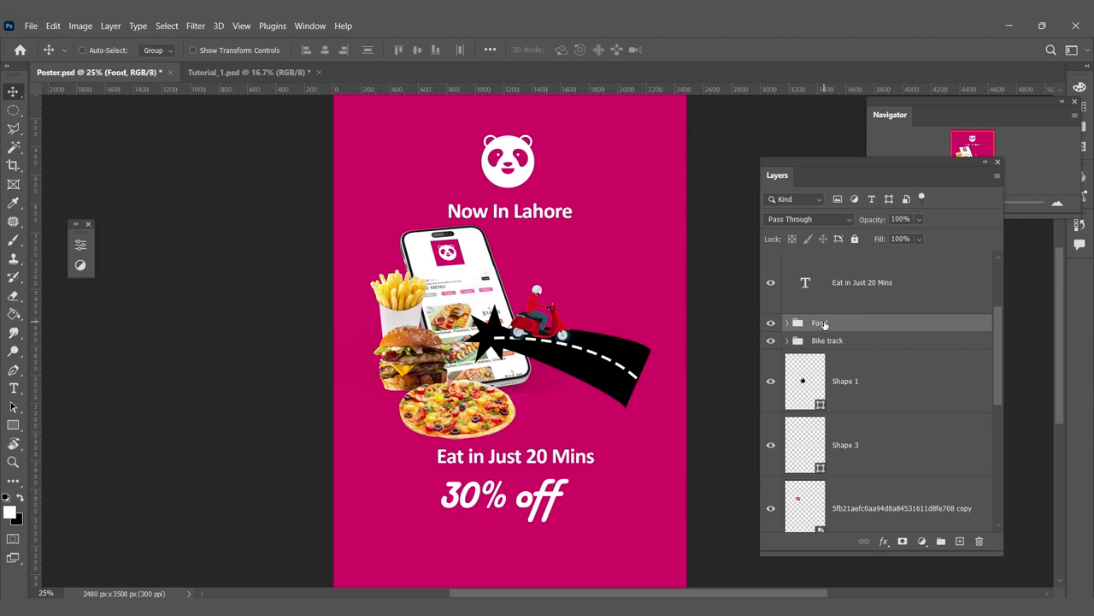
Step: Expand the Food group and toggle Food and Bike track visibility to check their artwork
{"action": "left_click", "coordinate": [787, 324]}
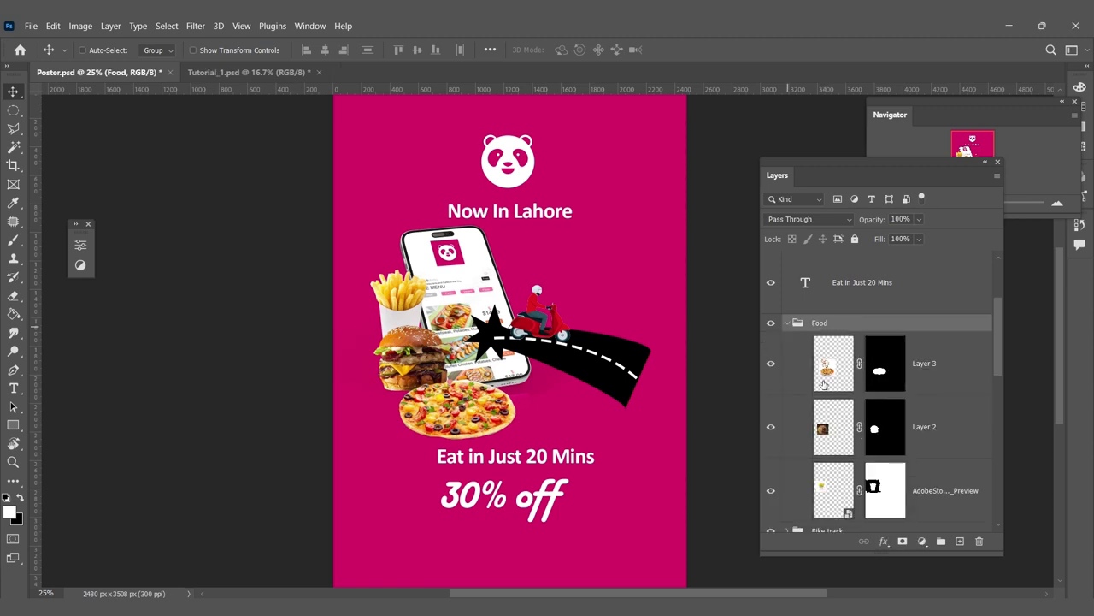
{"action": "left_click", "coordinate": [770, 322]}
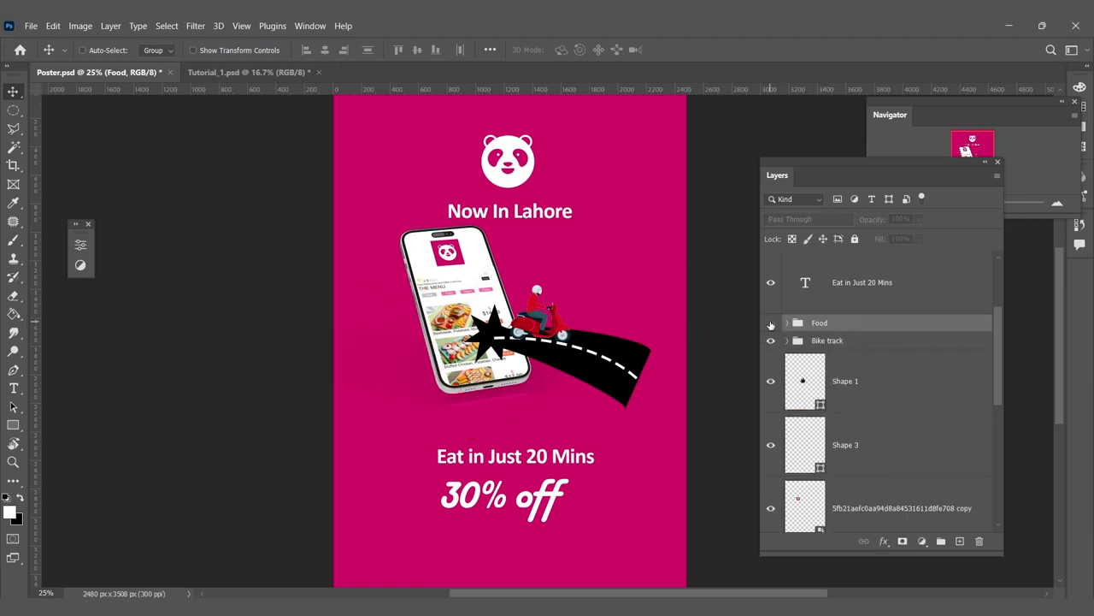
{"action": "left_click", "coordinate": [771, 322]}
{"action": "left_click", "coordinate": [771, 323]}
{"action": "left_click", "coordinate": [770, 322]}
{"action": "left_click", "coordinate": [770, 322]}
{"action": "left_click", "coordinate": [770, 322]}
{"action": "left_click", "coordinate": [771, 342]}
{"action": "left_click", "coordinate": [772, 342]}
Step: Select the layers from Shape 1 through the pink panda logo
{"action": "scroll", "coordinate": [820, 359], "scroll_direction": "down", "scroll_amount": 3}
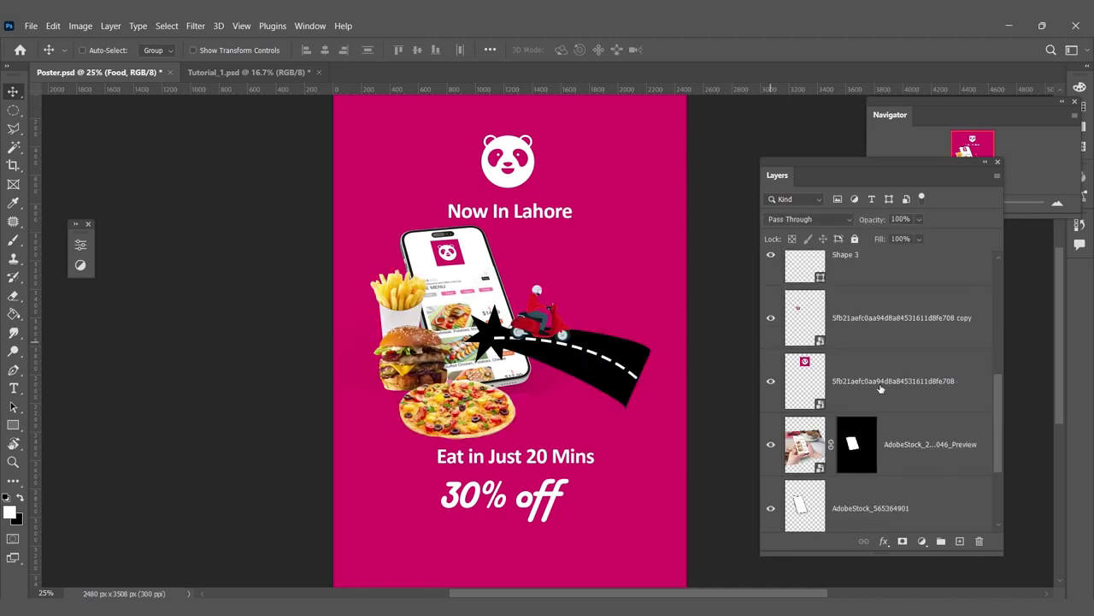
{"action": "left_click", "coordinate": [866, 277]}
{"action": "scroll", "coordinate": [911, 475], "scroll_direction": "down", "scroll_amount": 3}
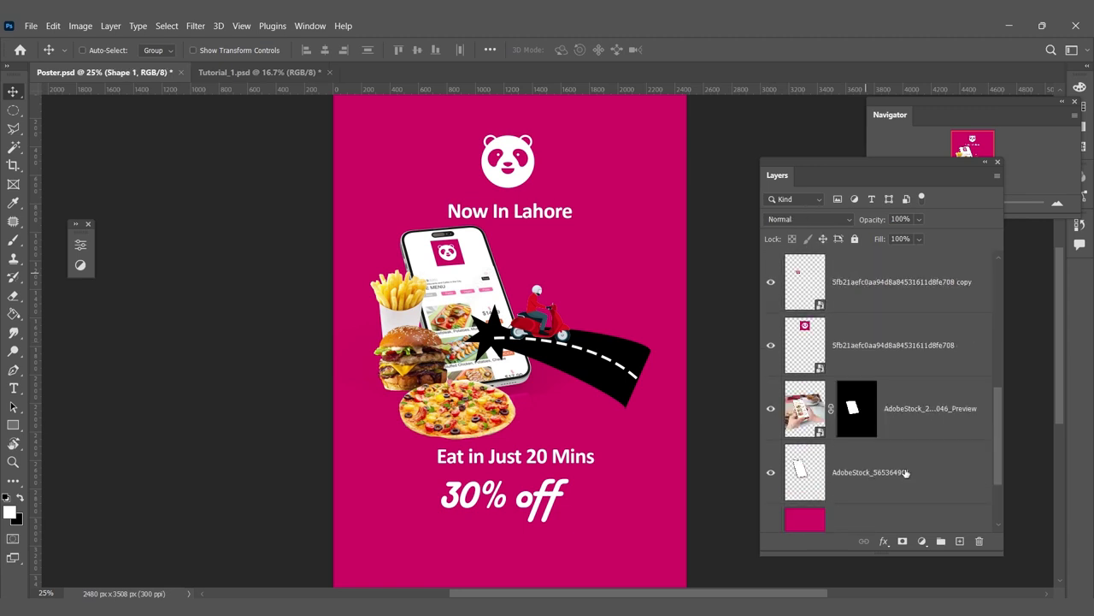
{"action": "left_click", "coordinate": [929, 422], "text": "shift"}
{"action": "left_click", "coordinate": [908, 473], "text": "shift"}
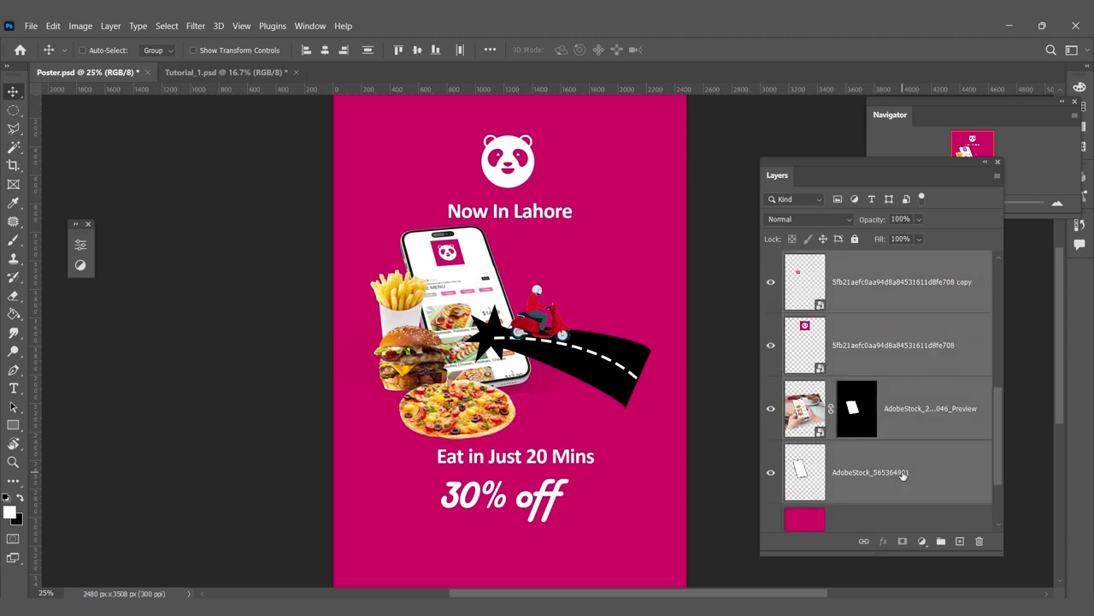
{"action": "scroll", "coordinate": [887, 391], "scroll_direction": "up", "scroll_amount": 3}
{"action": "scroll", "coordinate": [888, 394], "scroll_direction": "down", "scroll_amount": 2}
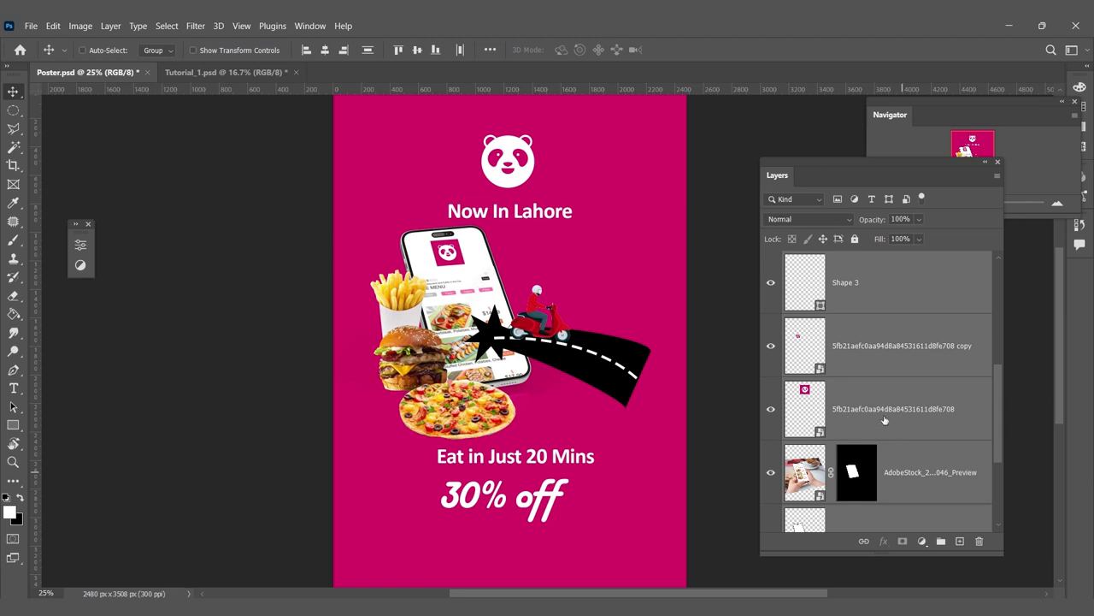
{"action": "left_click", "coordinate": [882, 424]}
{"action": "scroll", "coordinate": [915, 472], "scroll_direction": "up", "scroll_amount": 4}
{"action": "left_click", "coordinate": [887, 406], "text": "shift"}
Step: Extend the selection to the phone mockup layers down to AdobeStock_565364901 and group them
{"action": "scroll", "coordinate": [923, 452], "scroll_direction": "down", "scroll_amount": 5}
{"action": "left_click", "coordinate": [915, 362]}
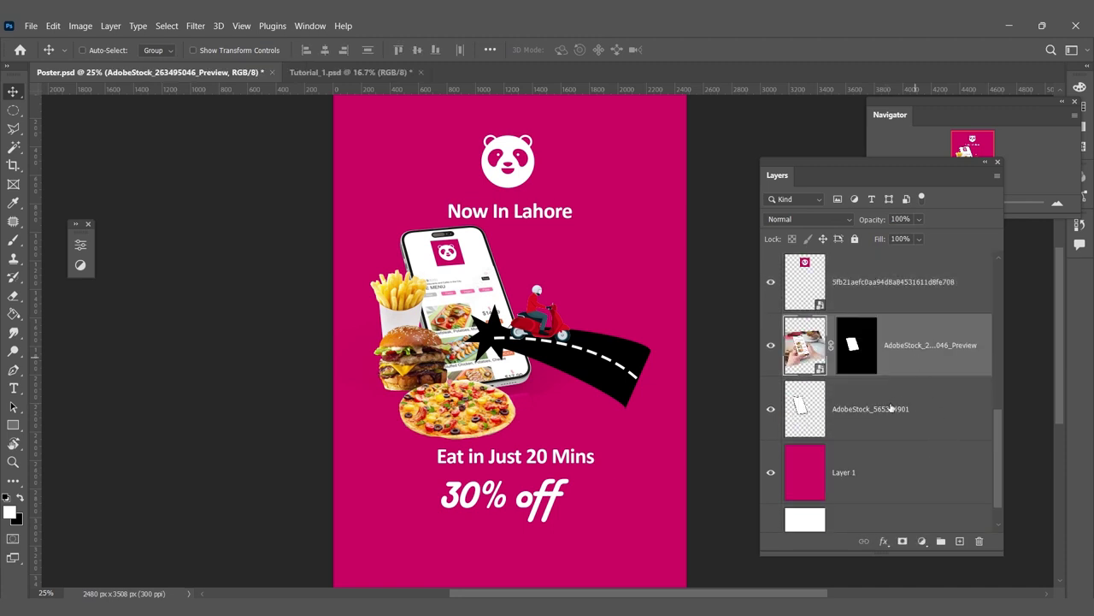
{"action": "left_click", "coordinate": [868, 408]}
{"action": "scroll", "coordinate": [868, 376], "scroll_direction": "up", "scroll_amount": 3}
{"action": "left_click", "coordinate": [875, 360], "text": "shift"}
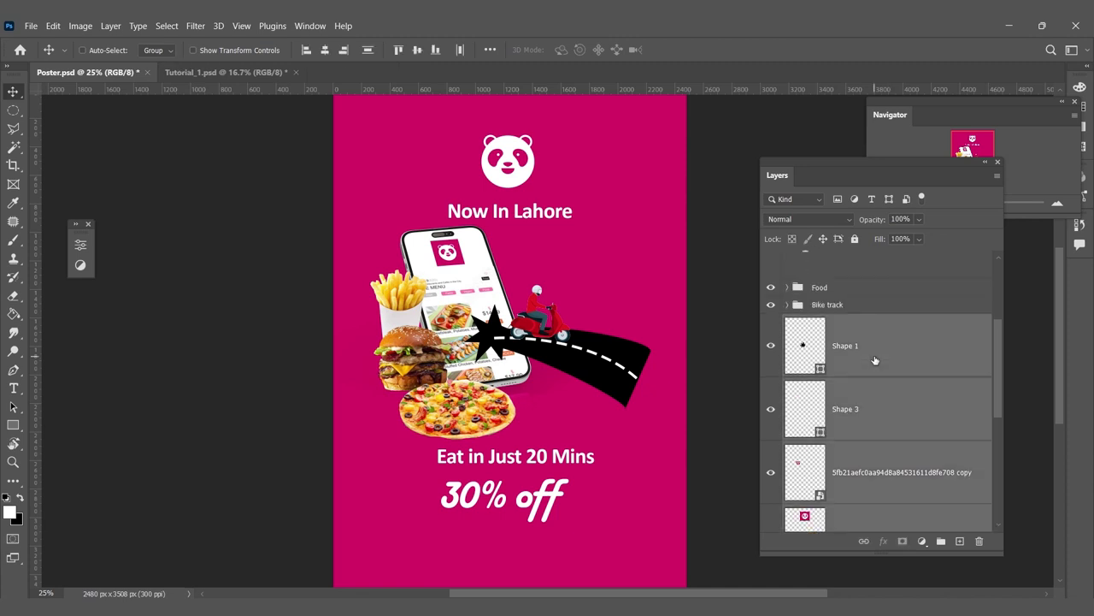
{"action": "scroll", "coordinate": [926, 419], "scroll_direction": "down", "scroll_amount": 3}
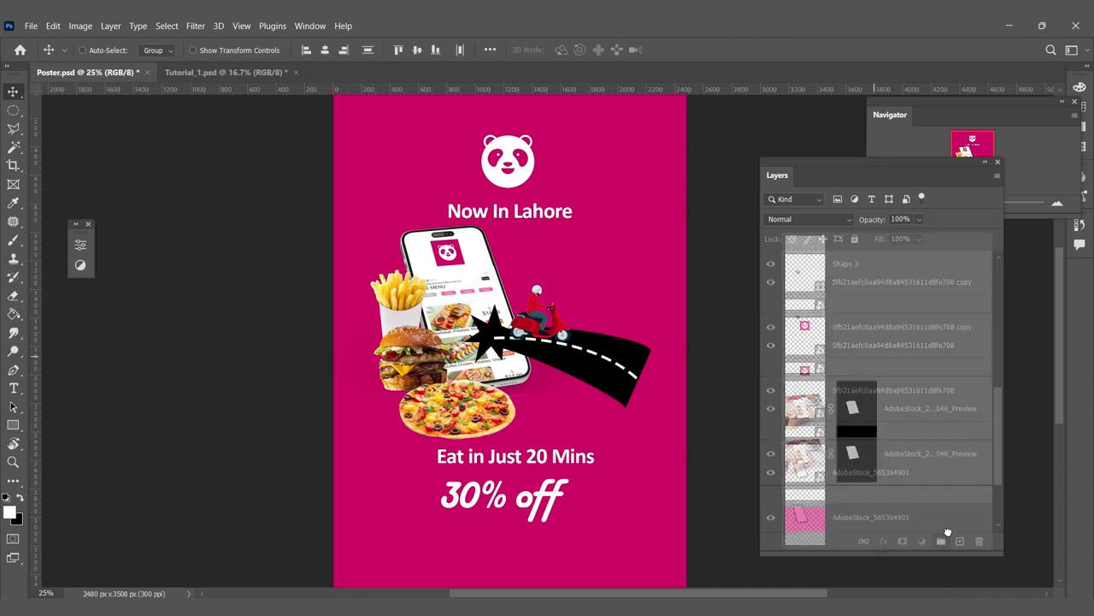
{"action": "left_click", "coordinate": [940, 541]}
{"action": "left_click", "coordinate": [770, 396]}
{"action": "left_click", "coordinate": [770, 396]}
Step: Move the original logo layer higher in the new group's stack
{"action": "left_click", "coordinate": [786, 396]}
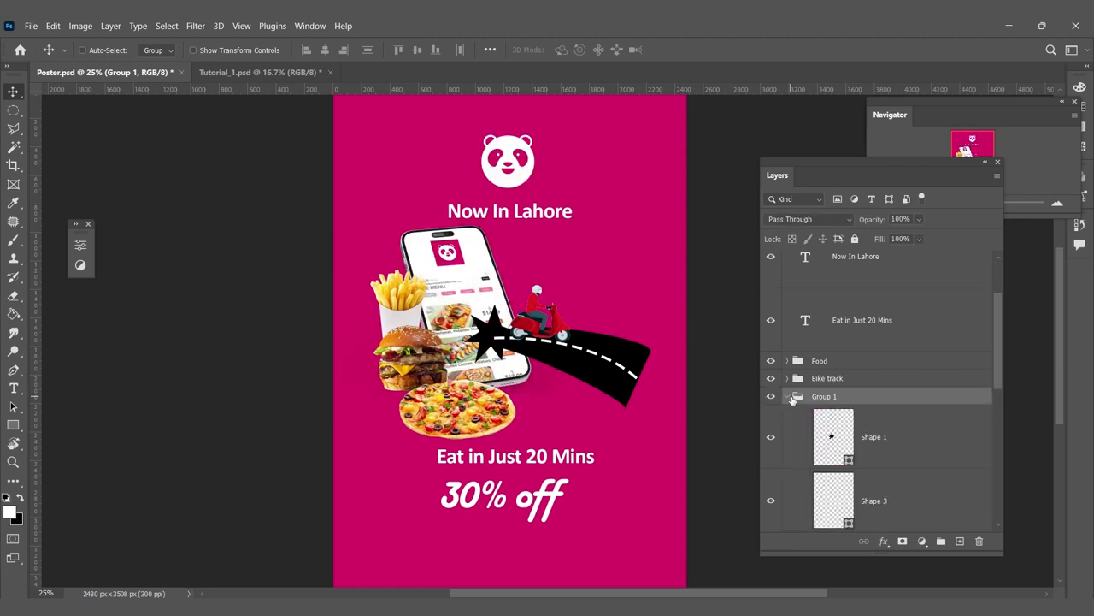
{"action": "scroll", "coordinate": [889, 364], "scroll_direction": "down", "scroll_amount": 4}
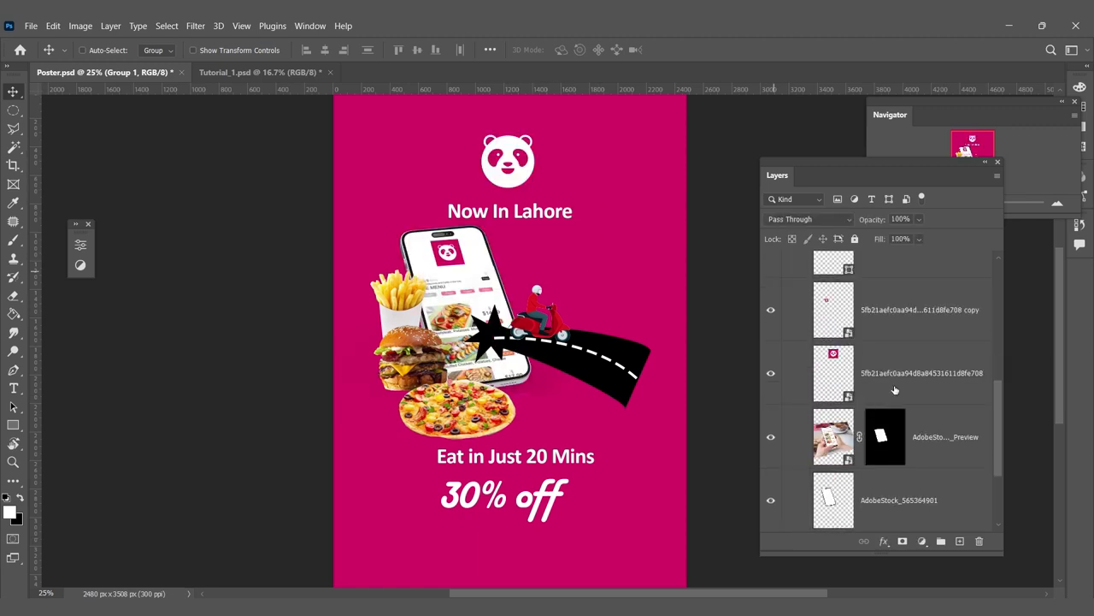
{"action": "left_click", "coordinate": [856, 323]}
{"action": "left_click_drag", "start_coordinate": [855, 368], "coordinate": [899, 240]}
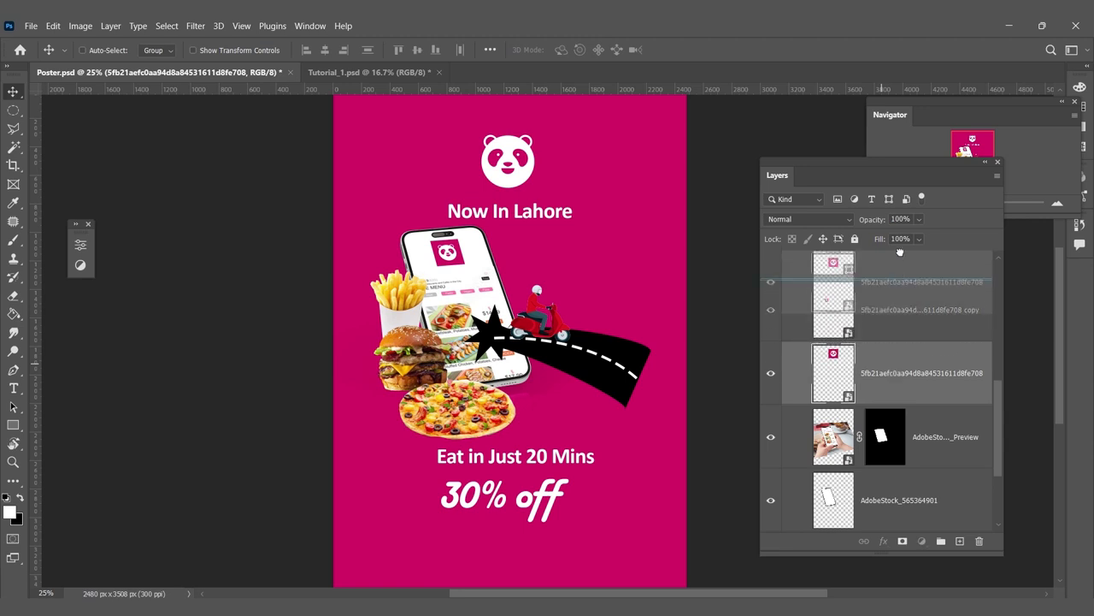
{"action": "left_click_drag", "start_coordinate": [900, 240], "coordinate": [883, 285]}
{"action": "scroll", "coordinate": [889, 359], "scroll_direction": "down", "scroll_amount": 5}
{"action": "scroll", "coordinate": [895, 377], "scroll_direction": "down", "scroll_amount": 5}
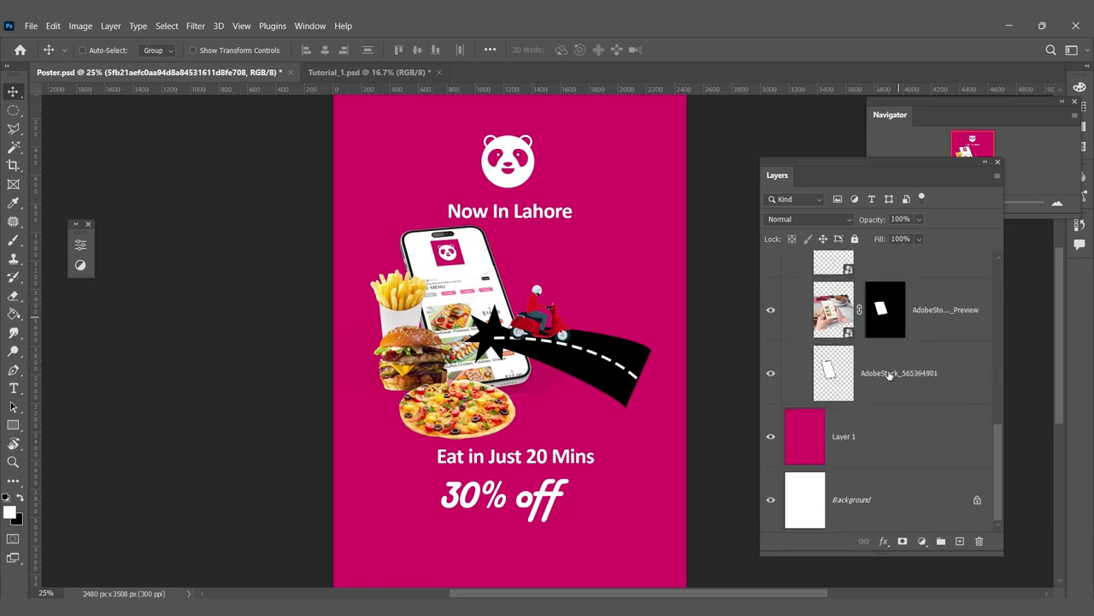
{"action": "scroll", "coordinate": [889, 377], "scroll_direction": "up", "scroll_amount": 5}
{"action": "left_click", "coordinate": [787, 332]}
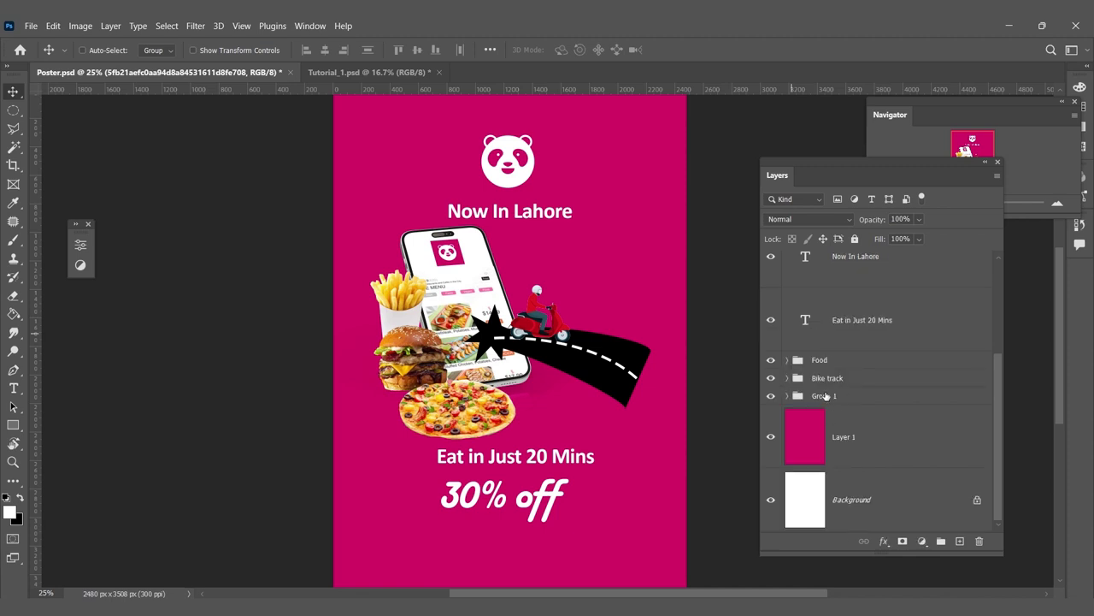
Step: Name the group 'Phone' and add a new empty layer above the magenta Layer 1
{"action": "double_click", "coordinate": [825, 395]}
{"action": "type", "text": "Phone"}
{"action": "key", "text": "Return"}
{"action": "left_click", "coordinate": [771, 396]}
{"action": "left_click", "coordinate": [771, 396]}
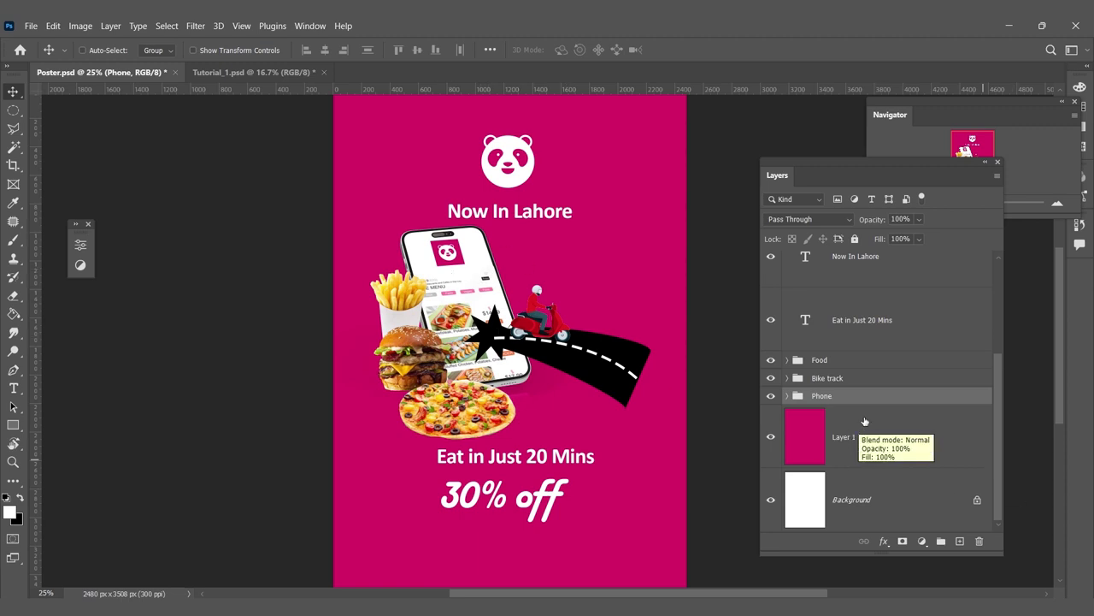
{"action": "mouse_move", "coordinate": [875, 445]}
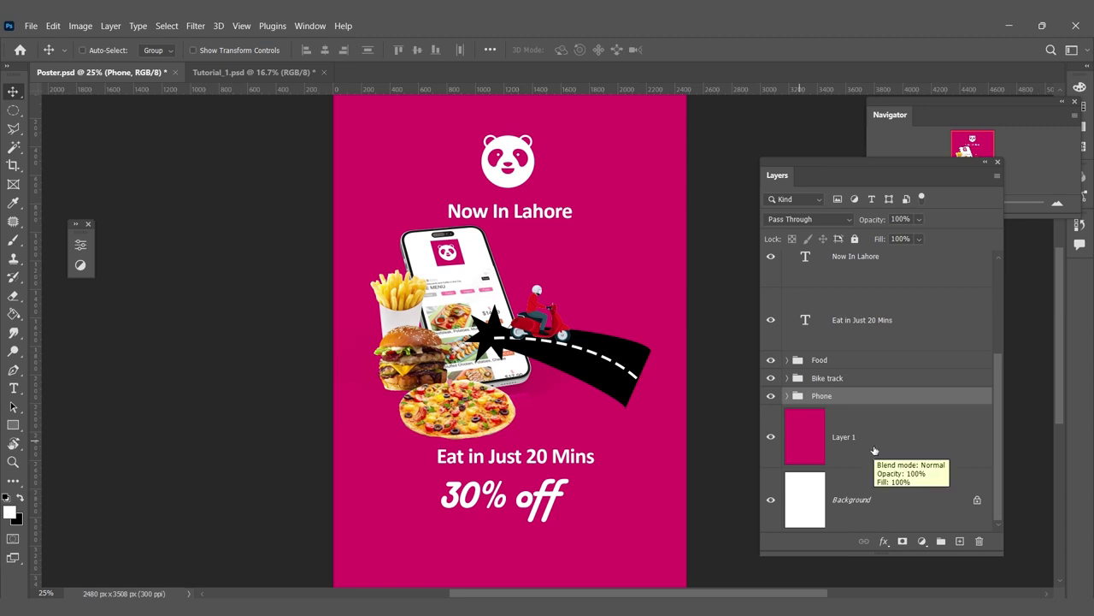
{"action": "left_click", "coordinate": [845, 462]}
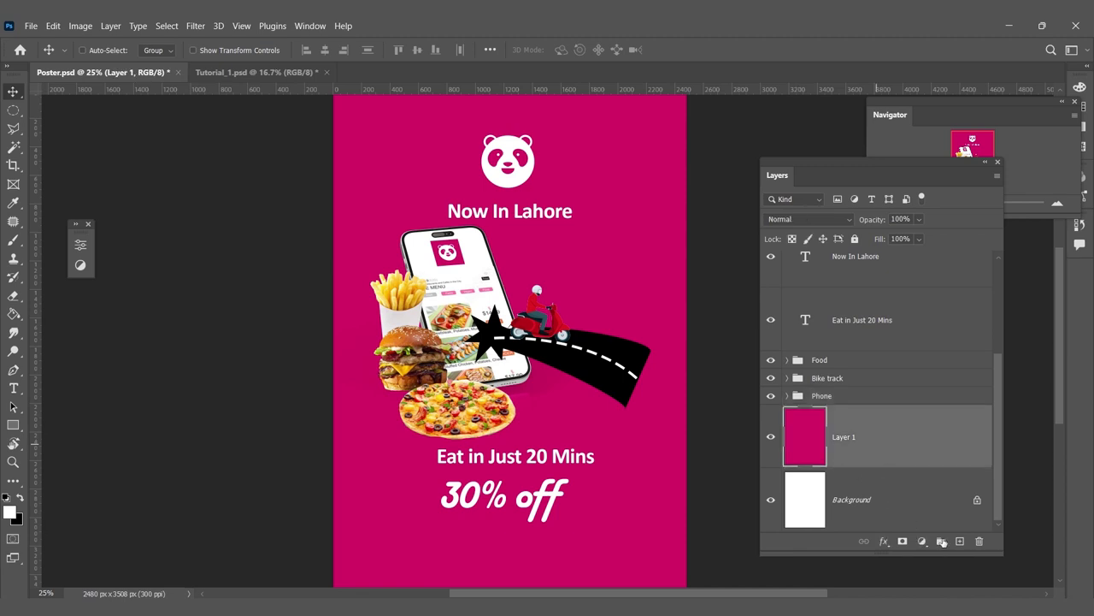
{"action": "left_click", "coordinate": [960, 540]}
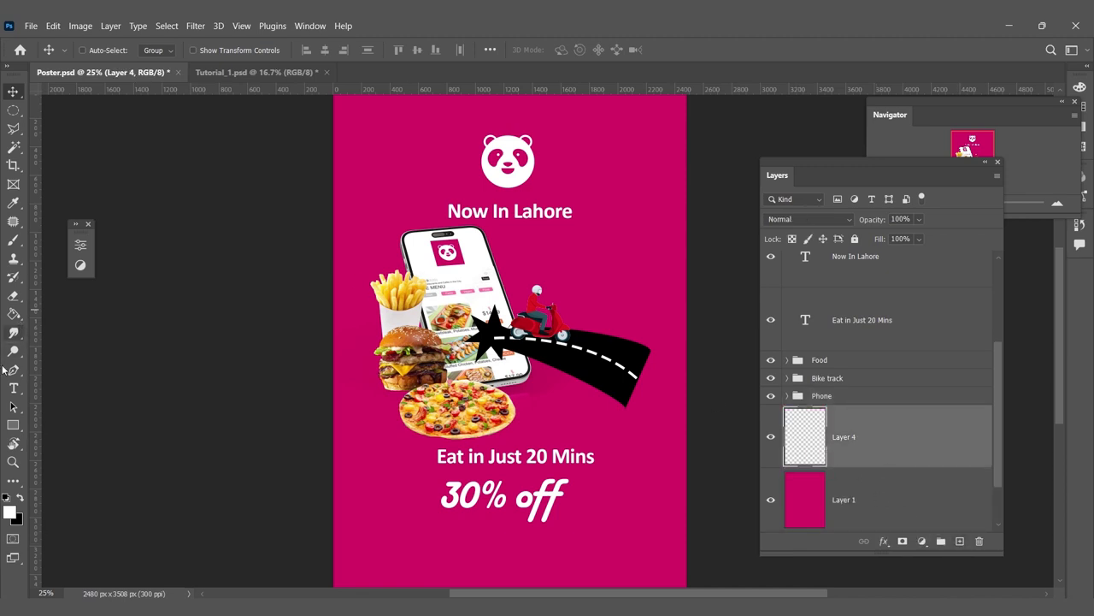
Step: Set up a soft round Brush with 0% hardness at 2165 px
{"action": "left_click", "coordinate": [13, 240]}
{"action": "right_click", "coordinate": [472, 325]}
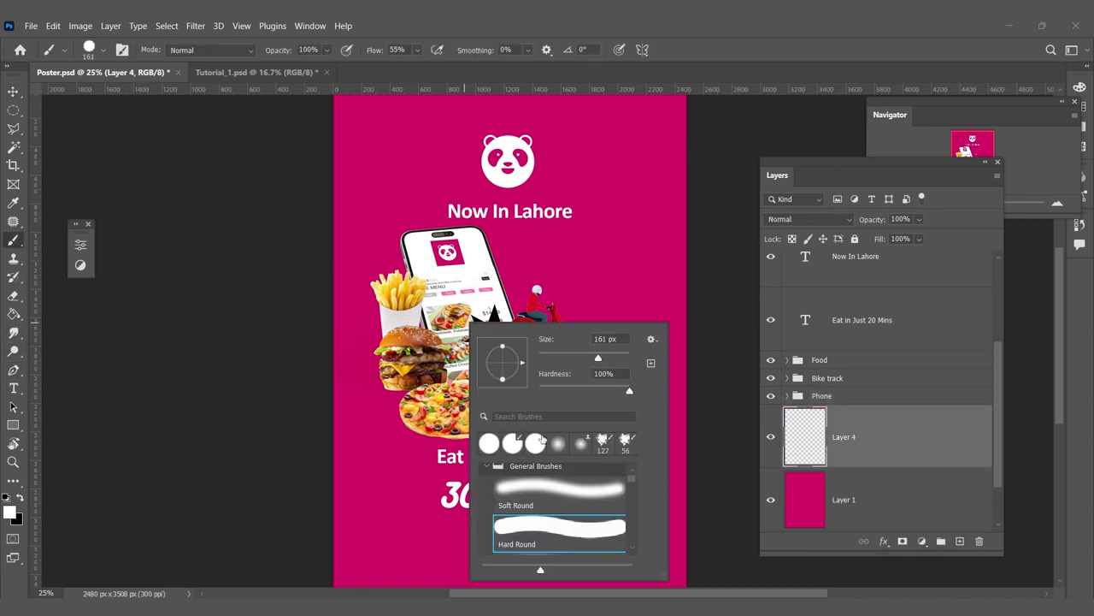
{"action": "left_click", "coordinate": [531, 491]}
{"action": "mouse_move", "coordinate": [598, 358]}
{"action": "left_mouse_down"}
{"action": "mouse_move", "coordinate": [639, 359]}
{"action": "mouse_move", "coordinate": [618, 358]}
{"action": "left_mouse_up"}
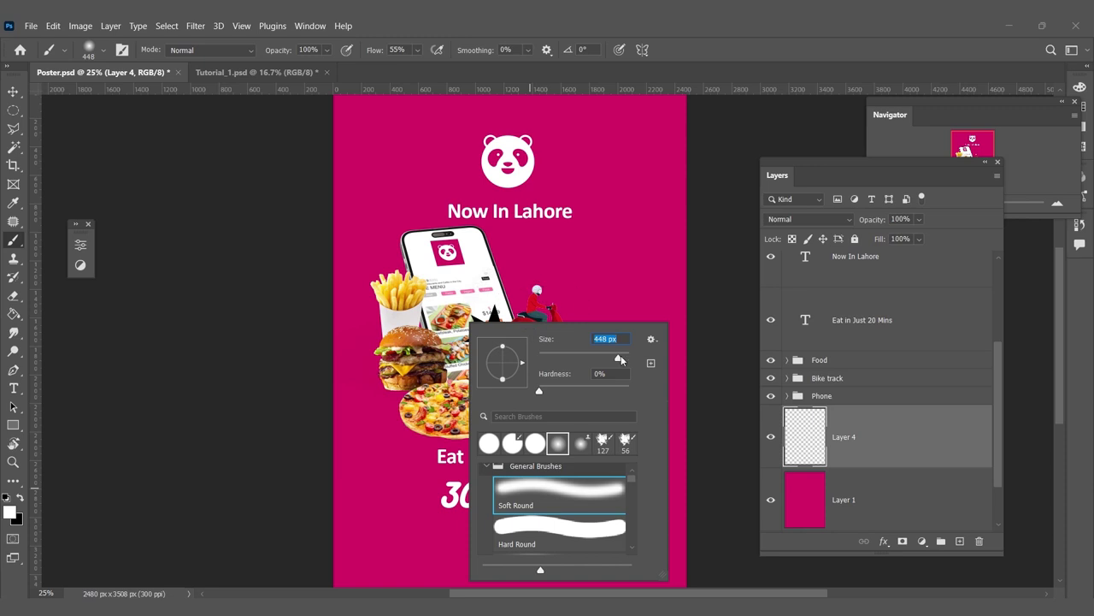
{"action": "left_click", "coordinate": [547, 355]}
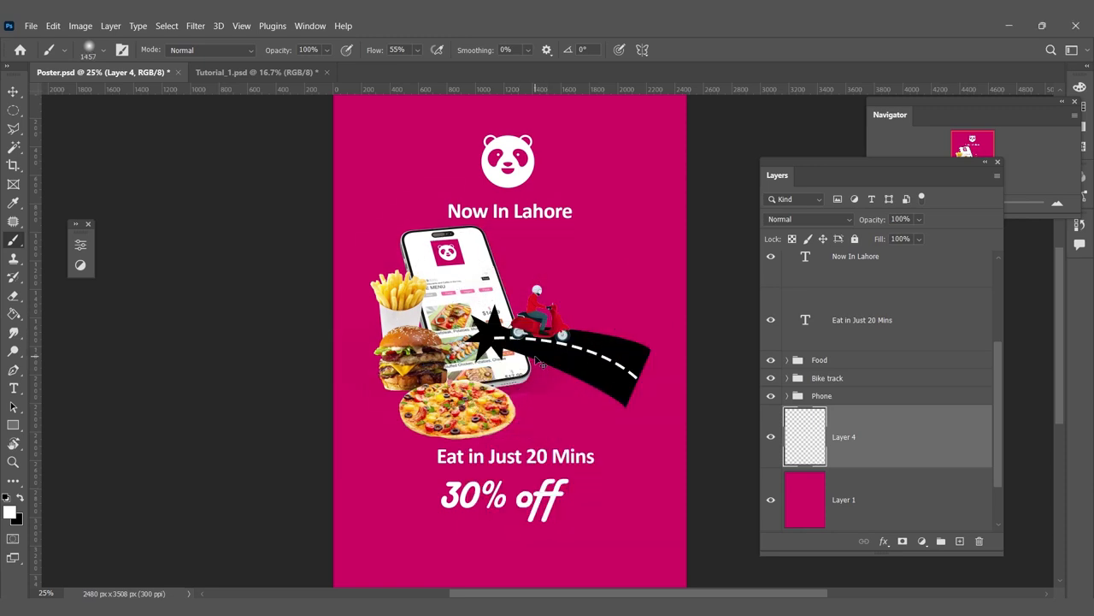
{"action": "right_click", "coordinate": [523, 327]}
{"action": "left_click_drag", "start_coordinate": [682, 362], "coordinate": [685, 363]}
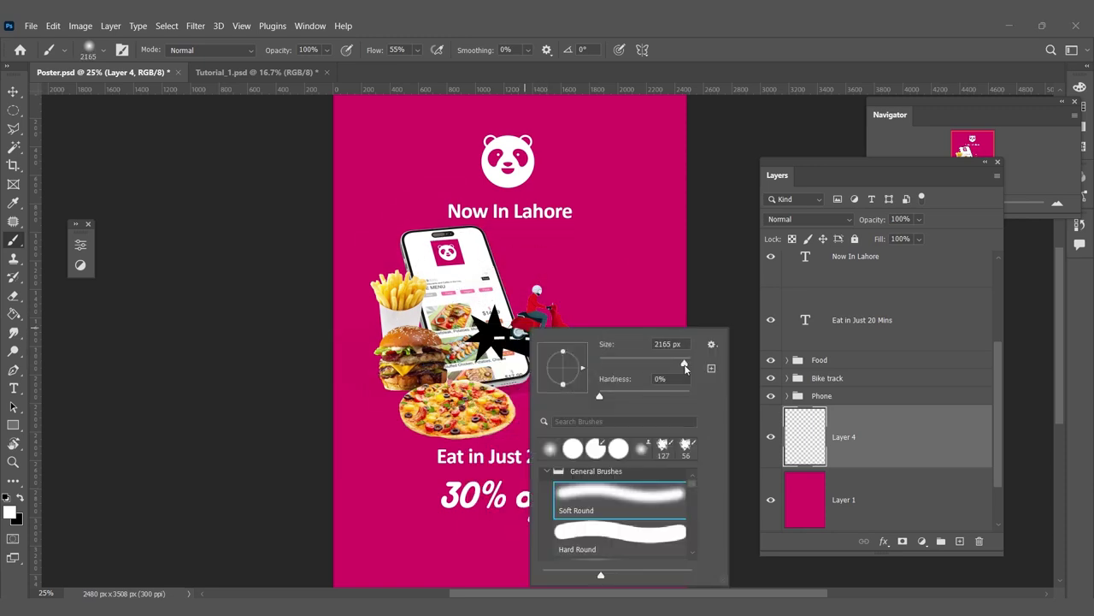
{"action": "key", "text": "Return"}
Step: Paint a white glow behind the food at 72% layer opacity, then zoom out
{"action": "left_click", "coordinate": [519, 353]}
{"action": "key", "text": "ctrl+z"}
{"action": "left_click", "coordinate": [519, 353]}
{"action": "key", "text": "ctrl+z"}
{"action": "left_click", "coordinate": [519, 353]}
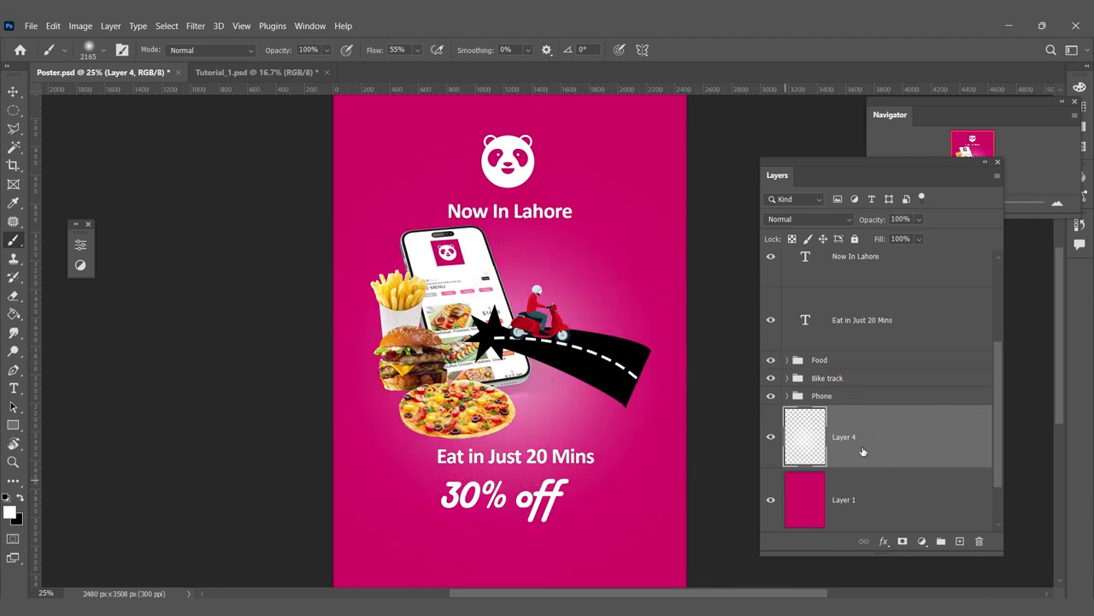
{"action": "left_click", "coordinate": [920, 219]}
{"action": "left_click_drag", "start_coordinate": [916, 237], "coordinate": [913, 242]}
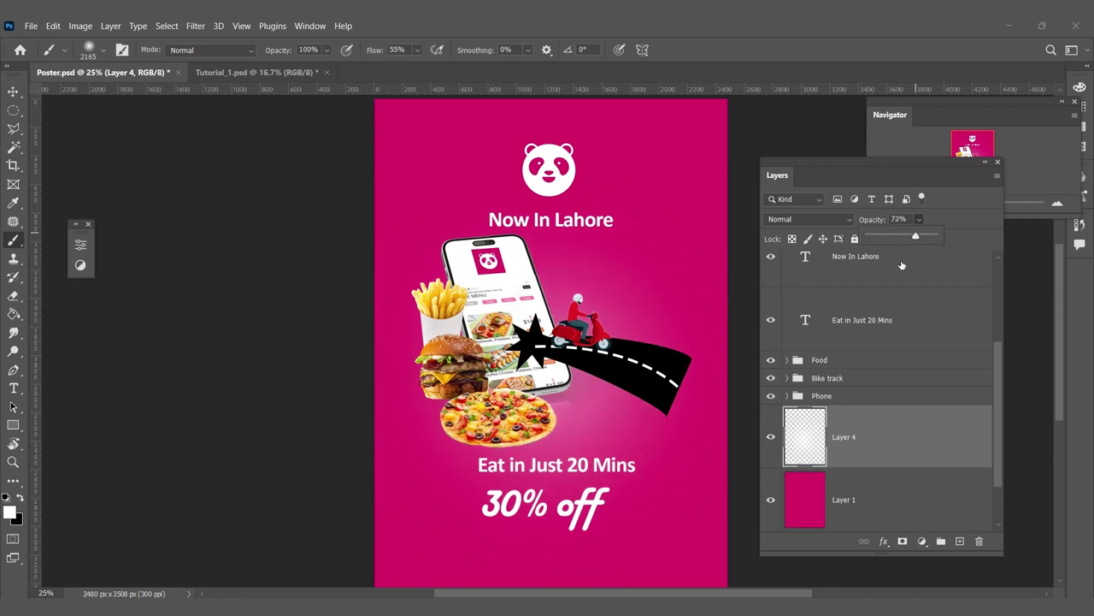
{"action": "left_click", "coordinate": [769, 438]}
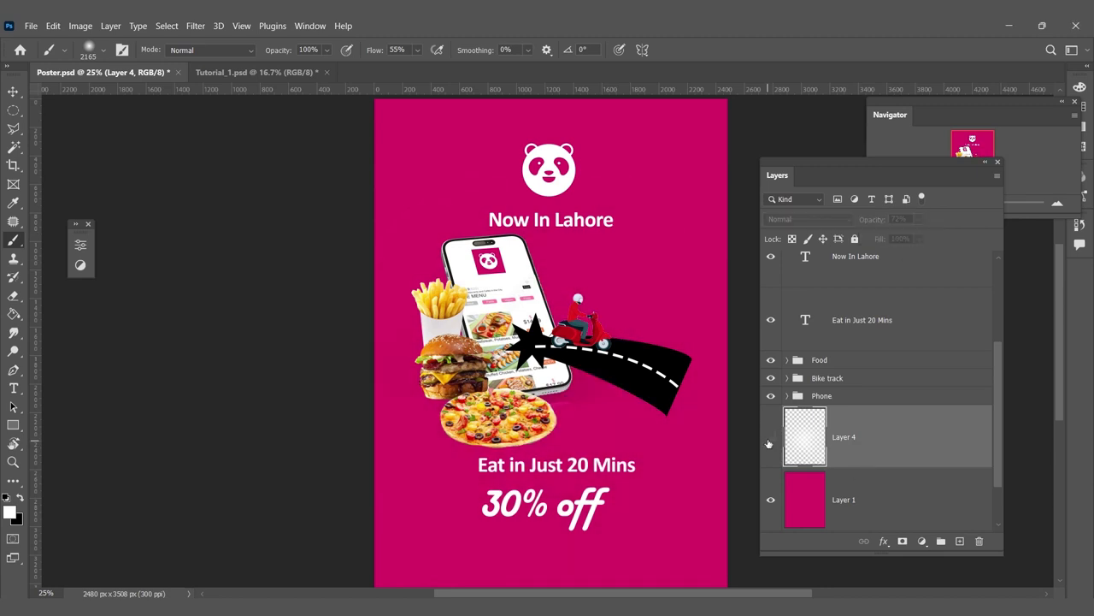
{"action": "left_click", "coordinate": [770, 438]}
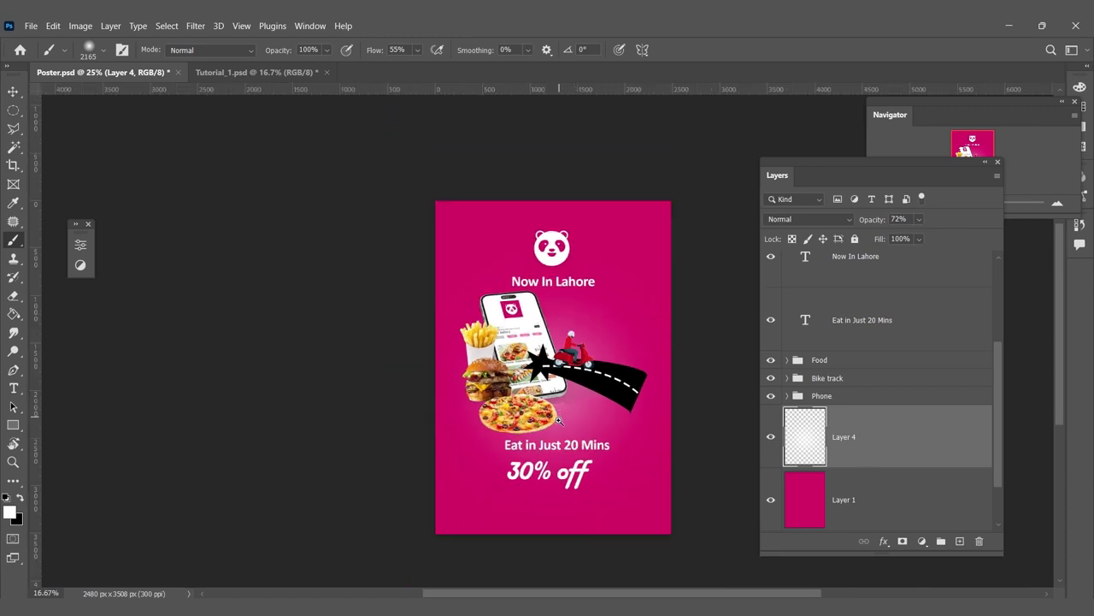
{"action": "mouse_move", "coordinate": [593, 424]}
{"action": "left_mouse_down"}
{"action": "mouse_move", "coordinate": [561, 348]}
{"action": "mouse_move", "coordinate": [554, 353]}
{"action": "left_mouse_up"}
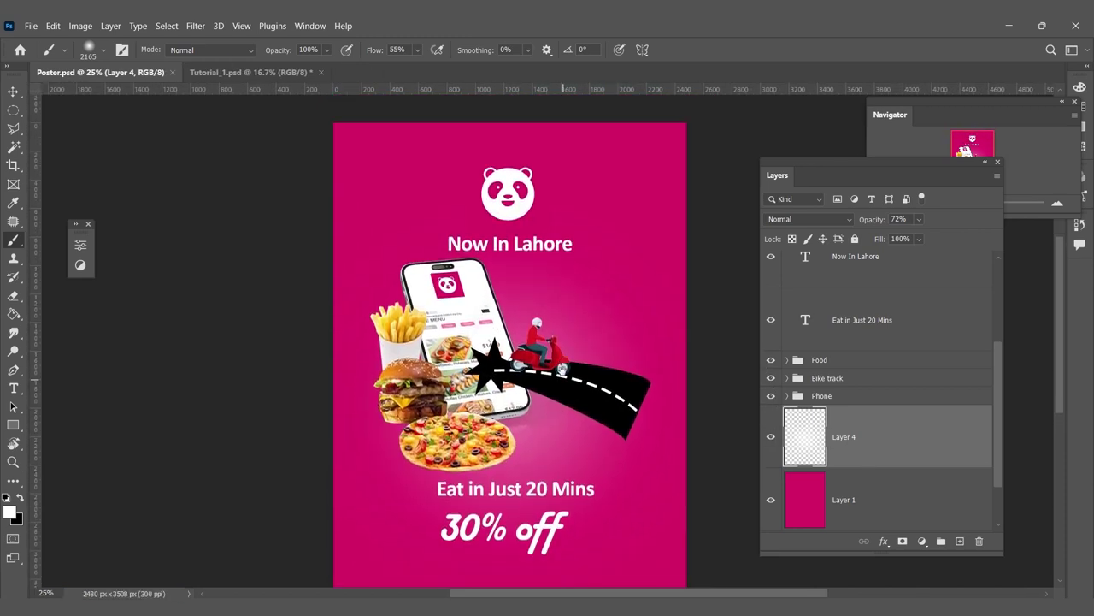
{"action": "key", "text": "ctrl+minus"}
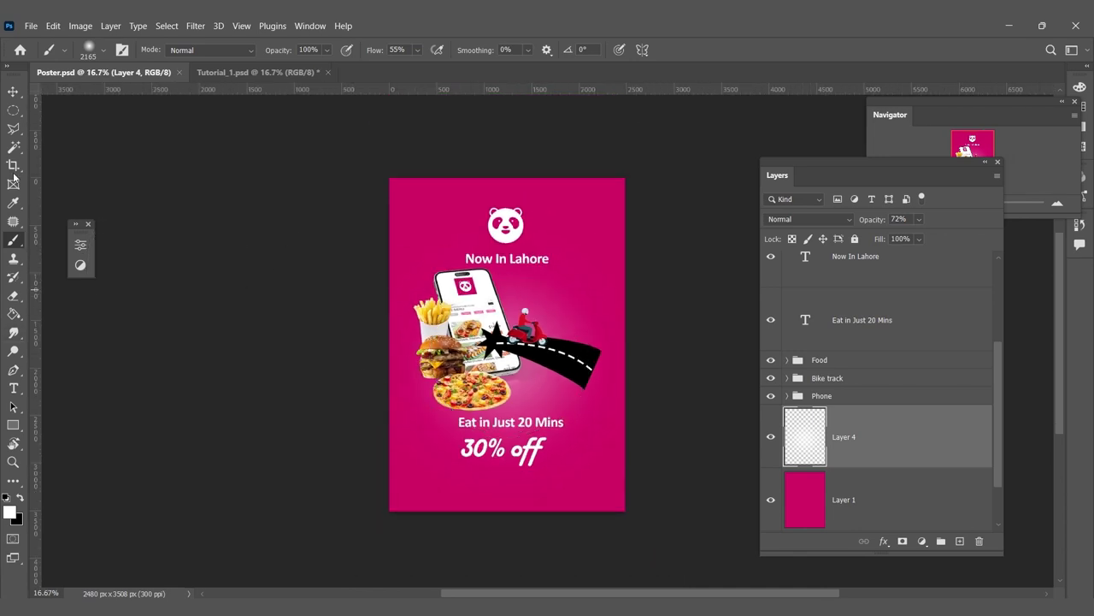
Step: Draw a rectangle with the Rectangle tool covering the whole poster
{"action": "left_click", "coordinate": [13, 110]}
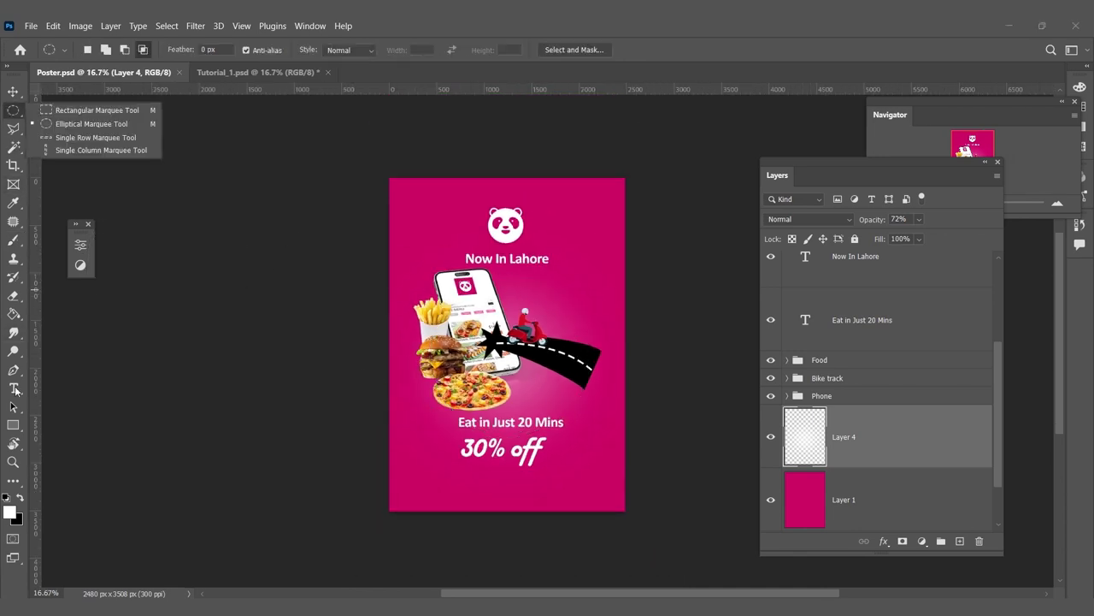
{"action": "left_click", "coordinate": [16, 432]}
{"action": "left_click", "coordinate": [14, 427]}
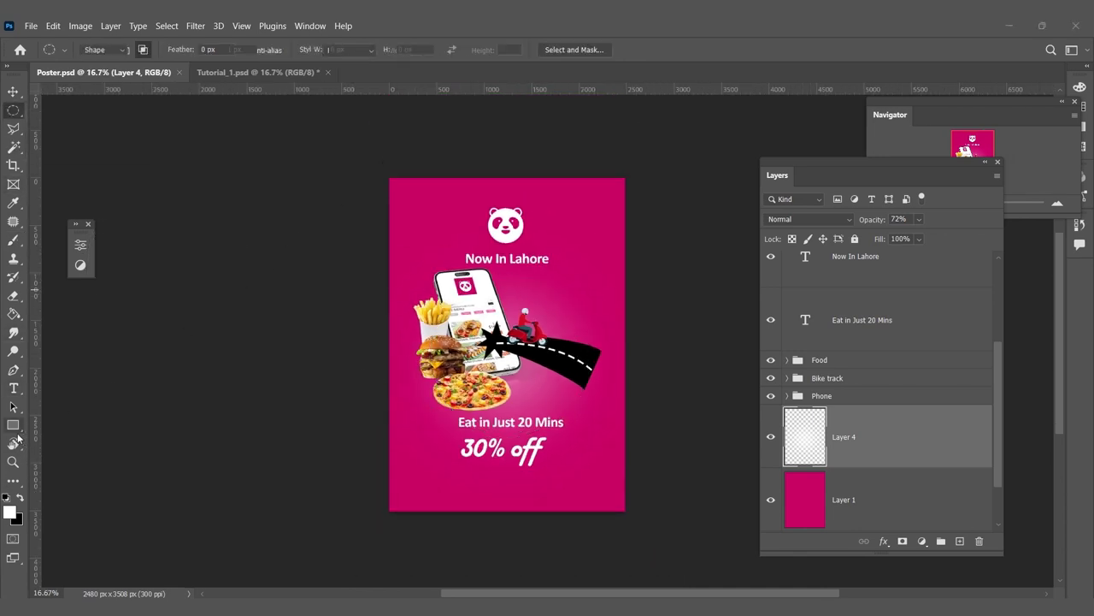
{"action": "left_click_drag", "start_coordinate": [397, 181], "coordinate": [619, 505]}
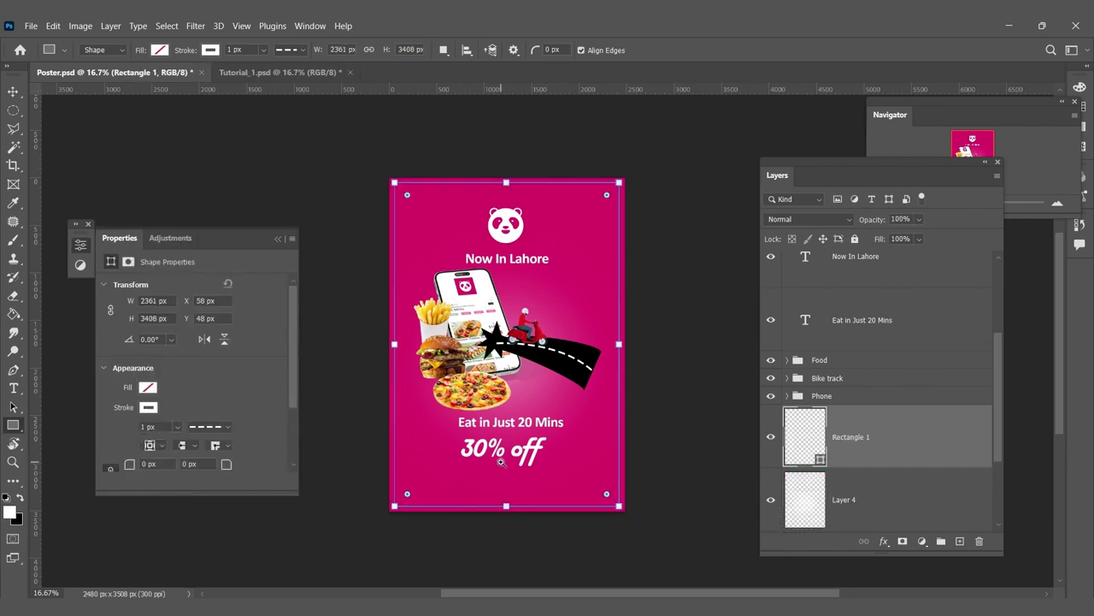
Step: Give the border a 21.06 px dashed stroke and 39% layer opacity
{"action": "scroll", "coordinate": [501, 464], "scroll_direction": "up", "scroll_amount": 1}
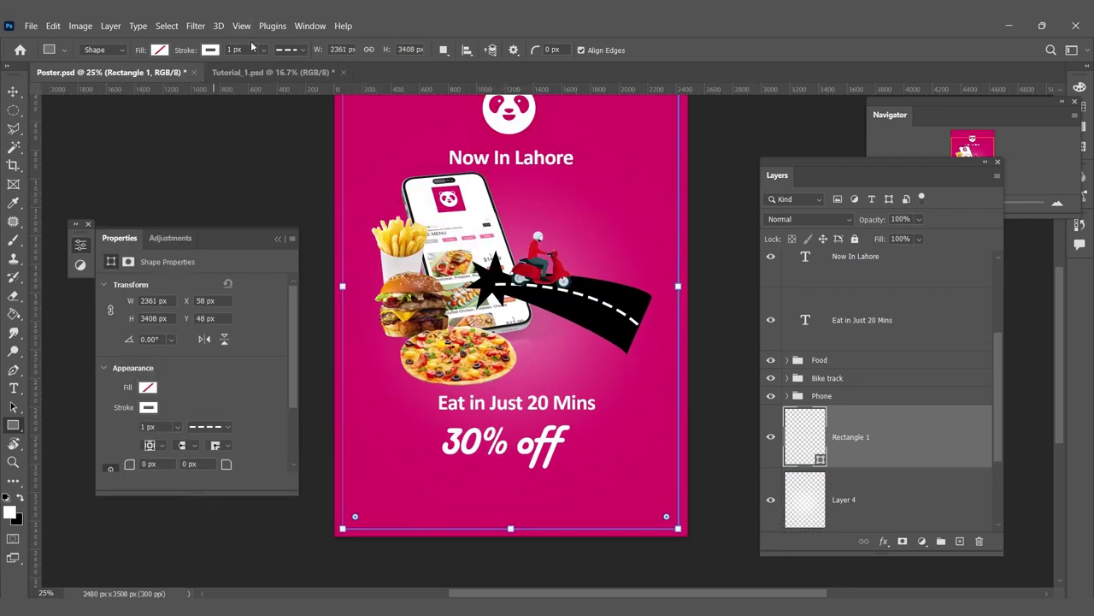
{"action": "left_click", "coordinate": [262, 51]}
{"action": "left_click_drag", "start_coordinate": [279, 69], "coordinate": [272, 70]}
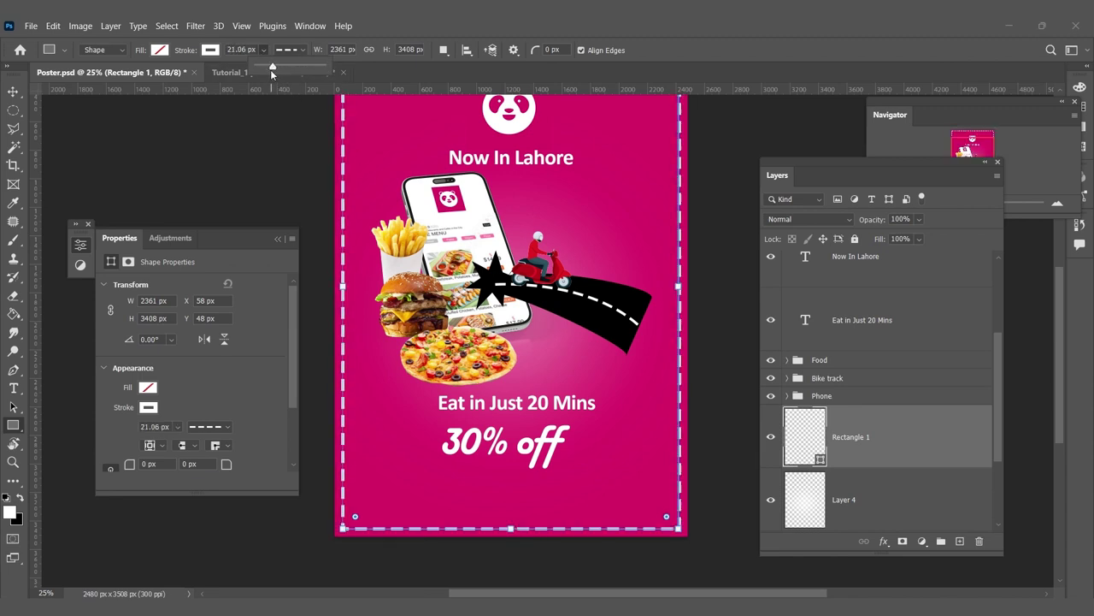
{"action": "left_click", "coordinate": [905, 397]}
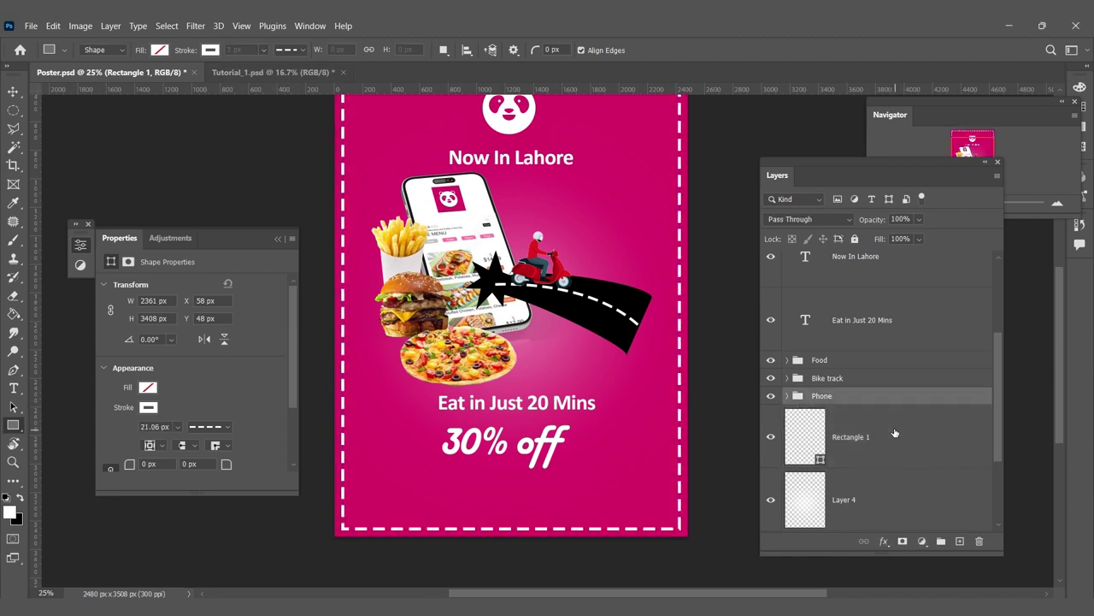
{"action": "left_click", "coordinate": [895, 434]}
{"action": "left_click", "coordinate": [919, 218]}
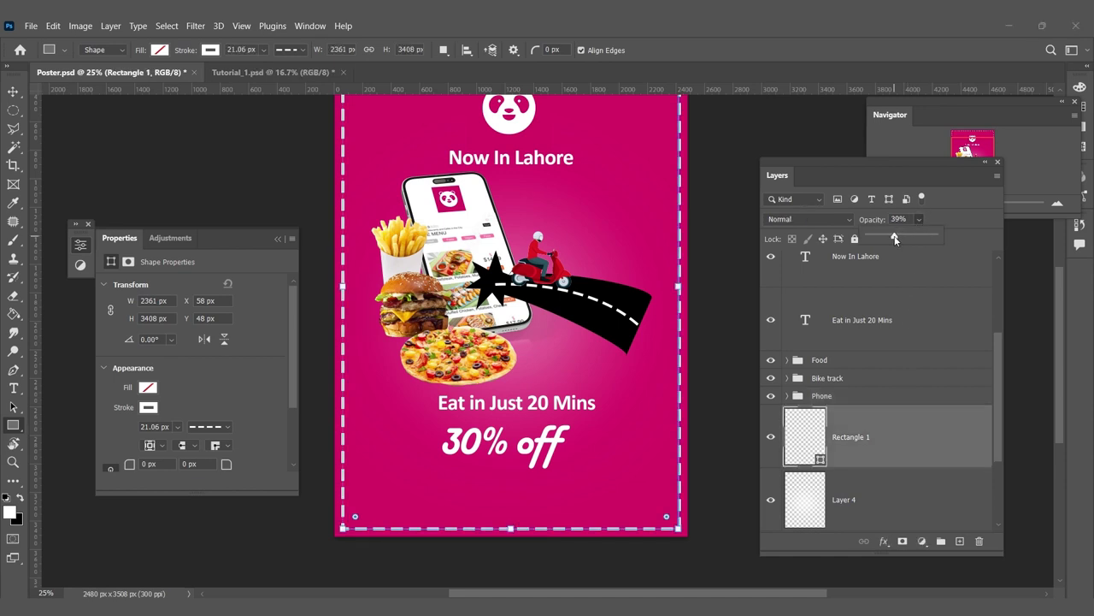
{"action": "left_click", "coordinate": [929, 483]}
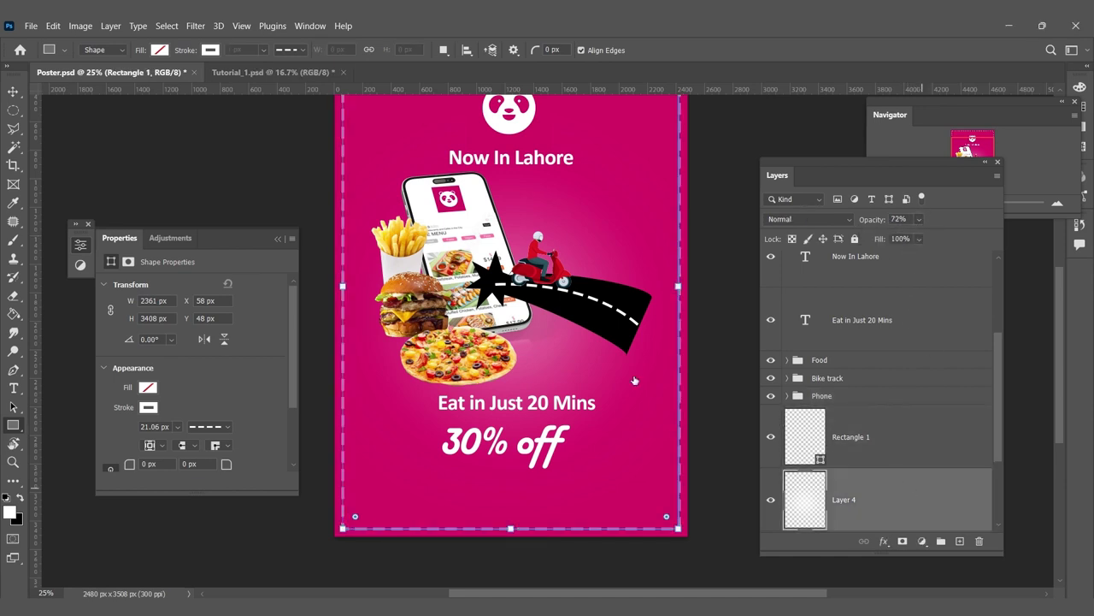
{"action": "key", "text": "v"}
{"action": "left_click", "coordinate": [877, 337]}
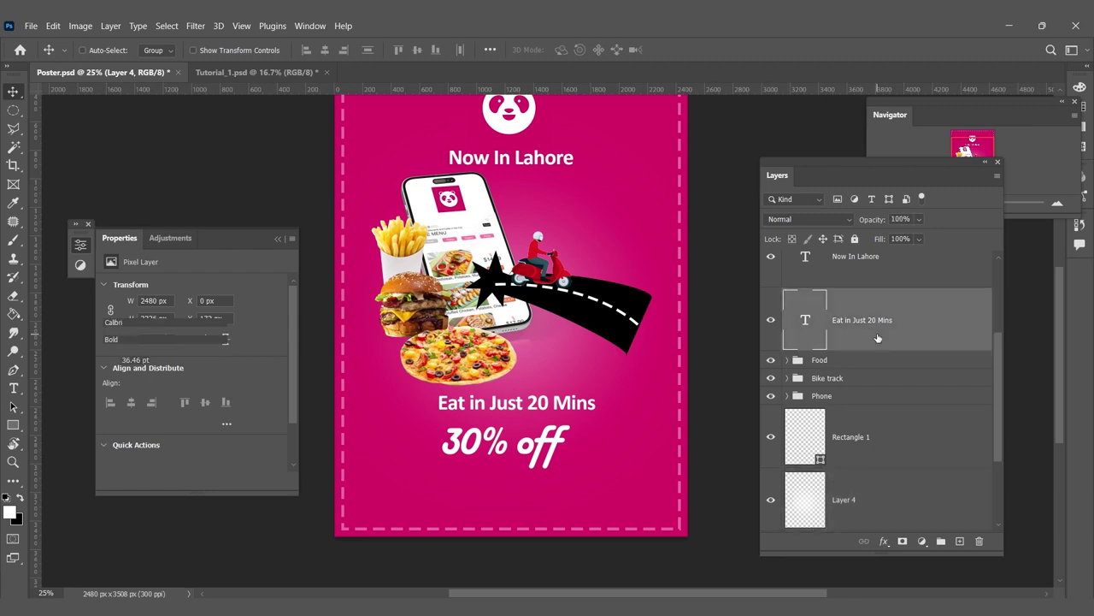
Step: Select the road layer Shape 2 for path point editing
{"action": "scroll", "coordinate": [665, 372], "scroll_direction": "down", "scroll_amount": 2}
{"action": "scroll", "coordinate": [703, 412], "scroll_direction": "up", "scroll_amount": 2}
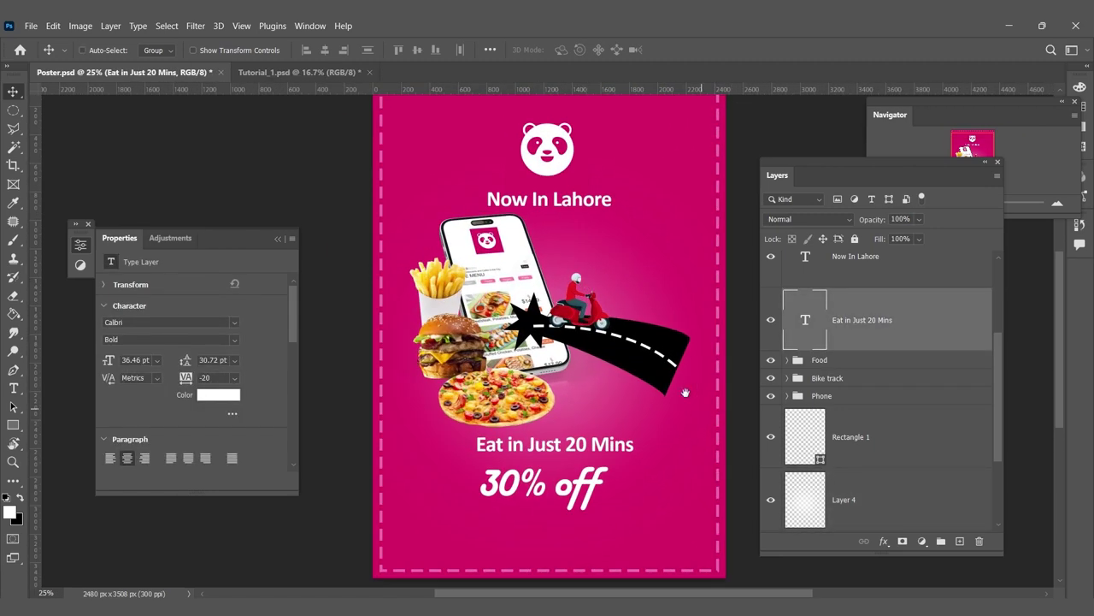
{"action": "scroll", "coordinate": [650, 376], "scroll_direction": "up", "scroll_amount": 2}
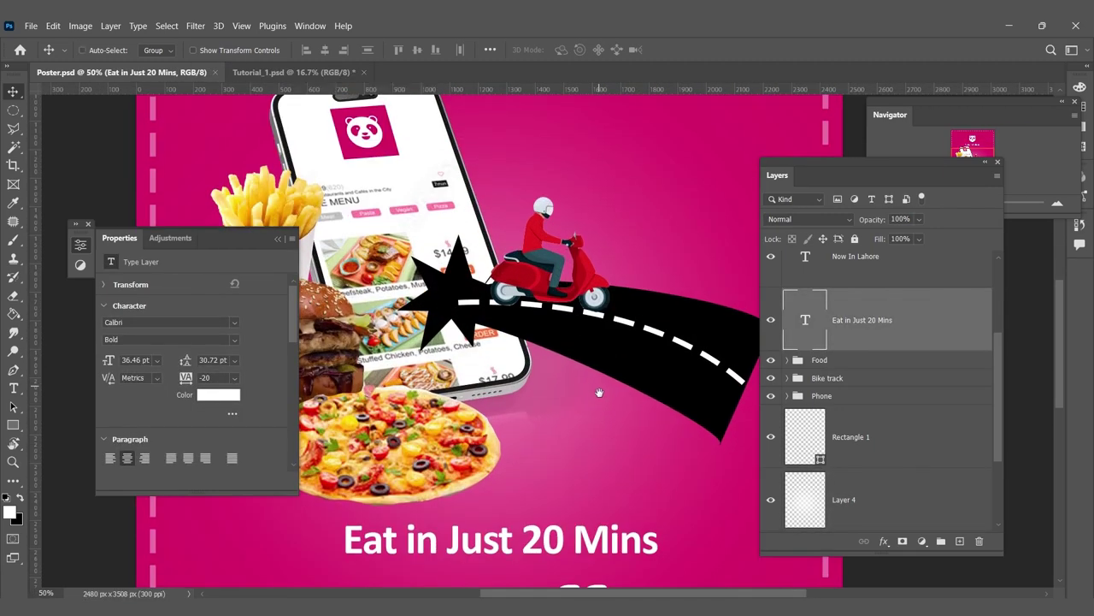
{"action": "right_click", "coordinate": [651, 373]}
{"action": "left_click", "coordinate": [674, 389]}
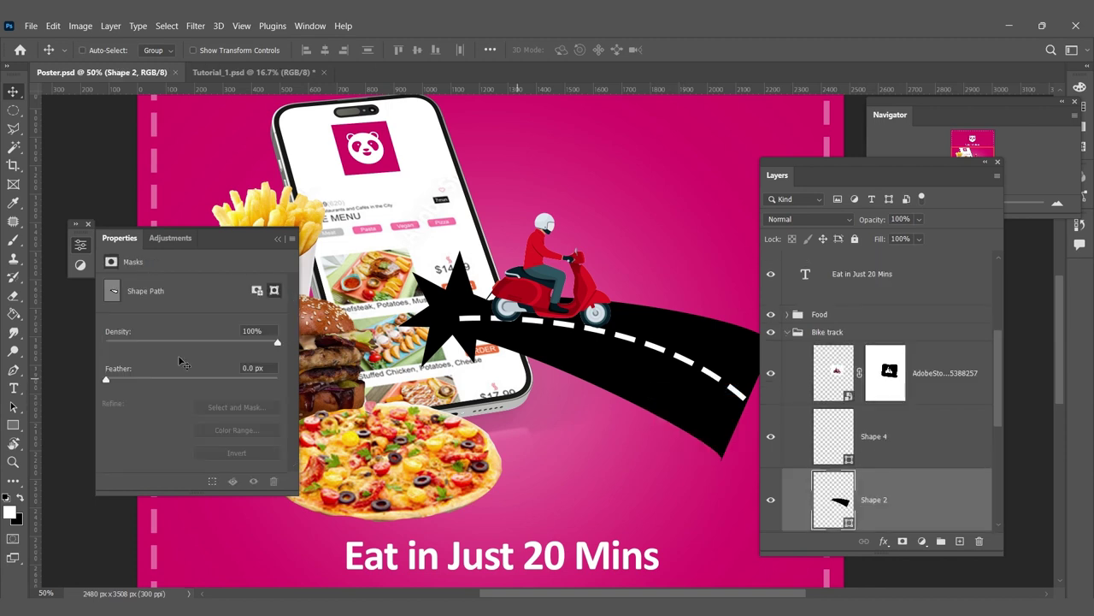
{"action": "left_click", "coordinate": [15, 372]}
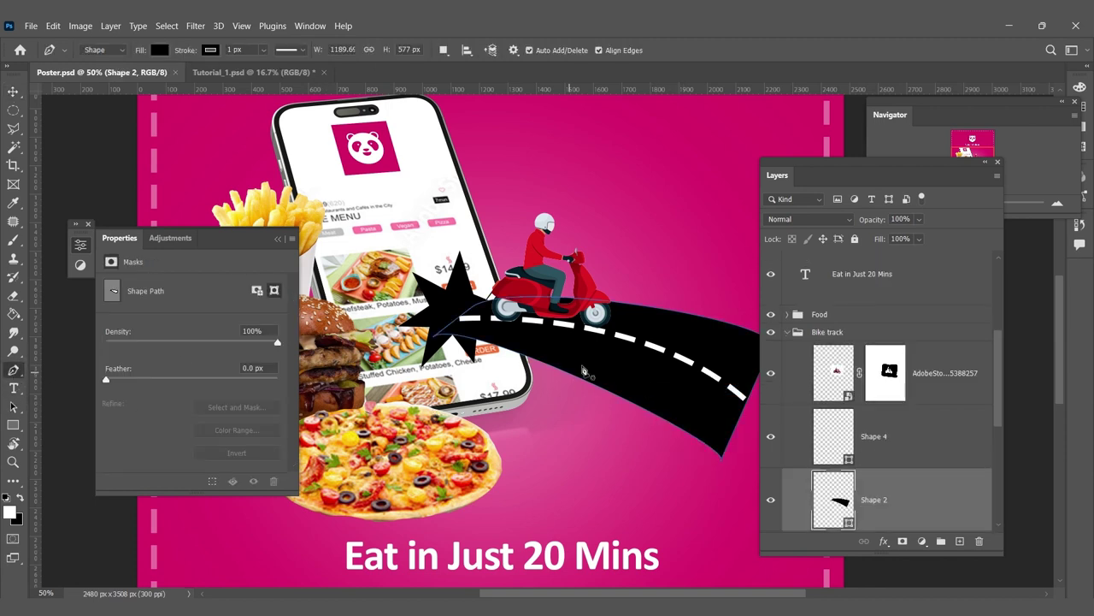
{"action": "left_click", "coordinate": [596, 389], "text": "ctrl"}
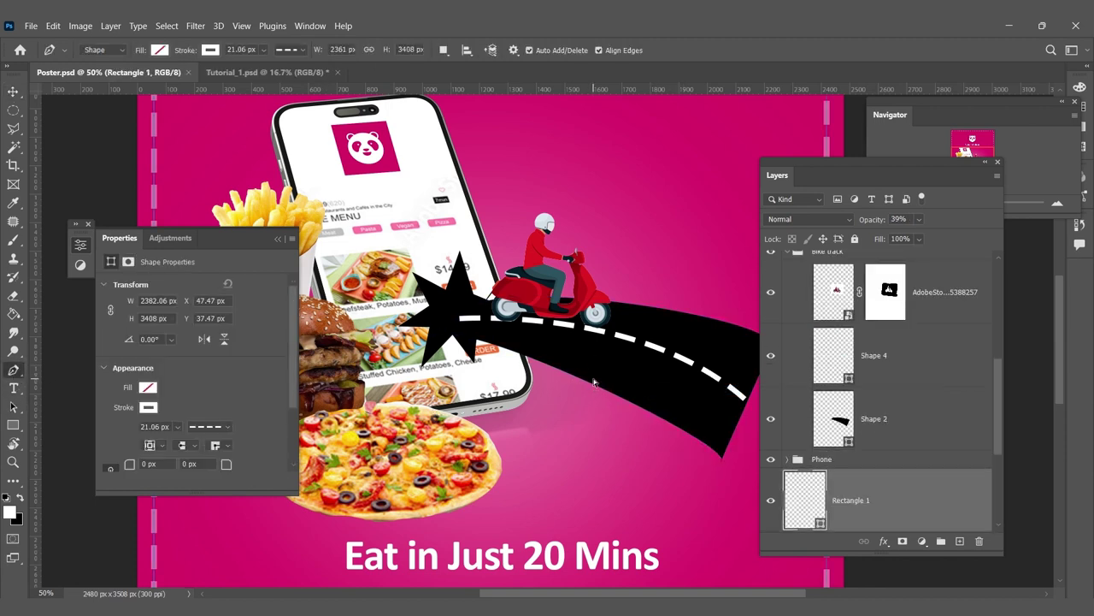
{"action": "right_click", "coordinate": [602, 380], "text": "ctrl"}
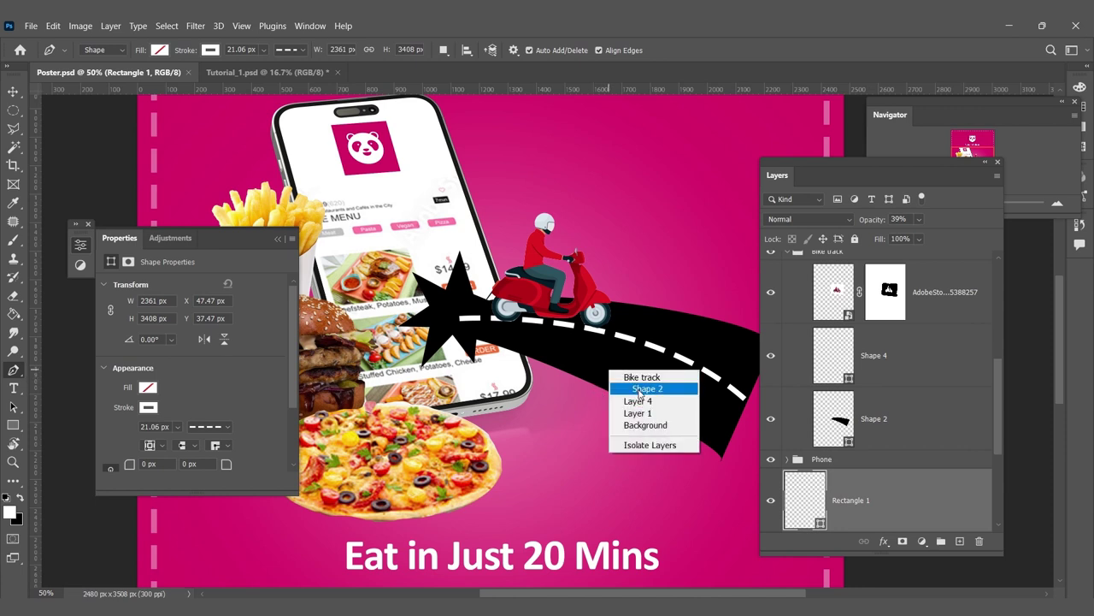
{"action": "left_click", "coordinate": [622, 386]}
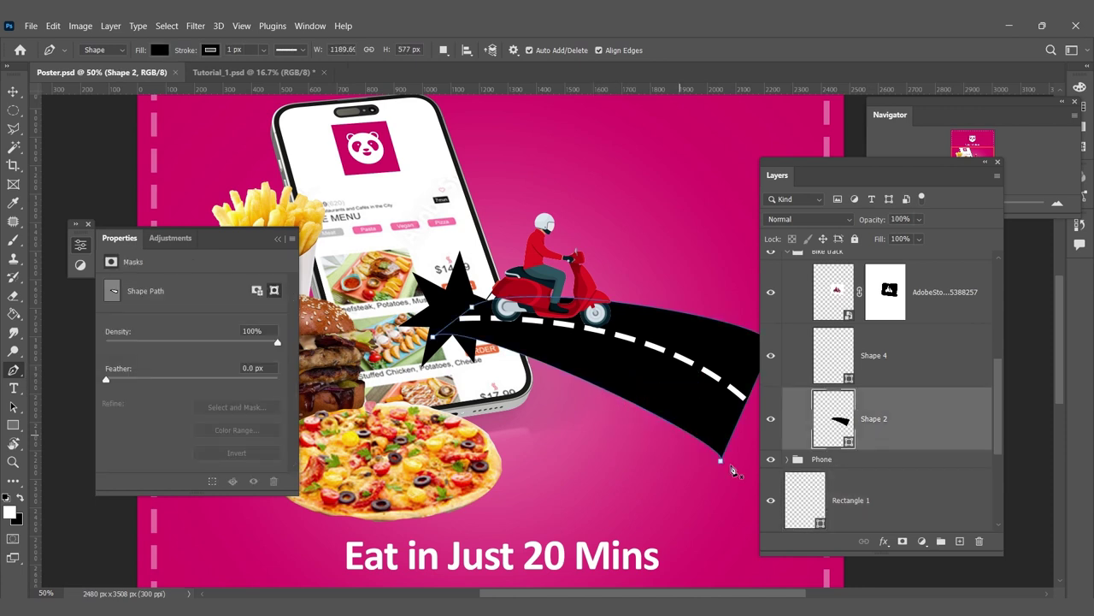
Step: Add a curve point on the road's lower edge and pull its end down and right
{"action": "left_click", "coordinate": [720, 463], "text": "ctrl"}
{"action": "left_click_drag", "start_coordinate": [606, 391], "coordinate": [609, 375]}
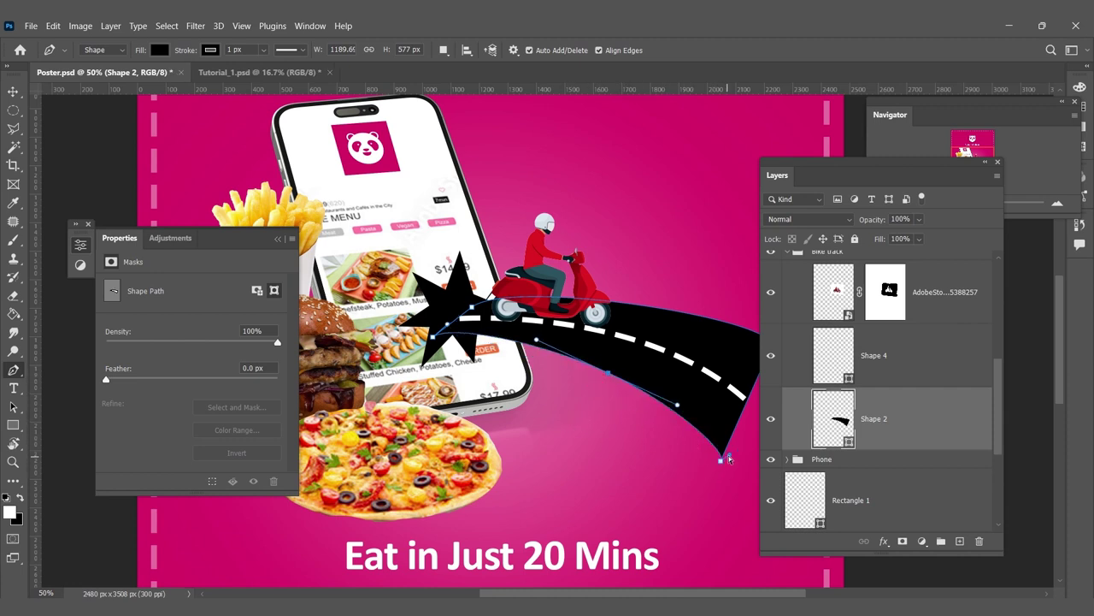
{"action": "left_click_drag", "start_coordinate": [721, 464], "coordinate": [730, 467]}
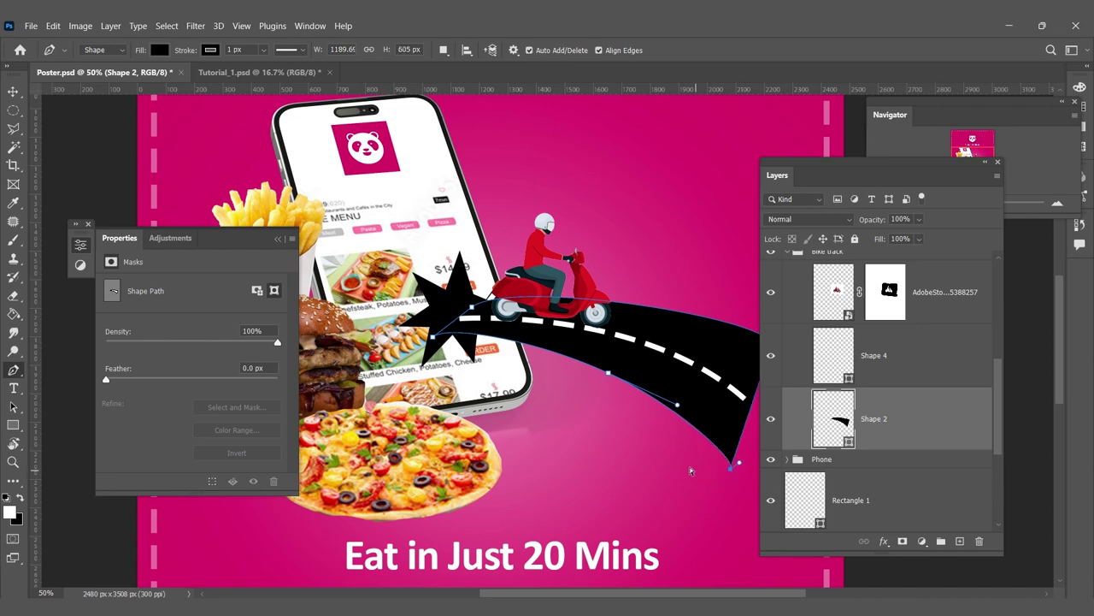
{"action": "left_click", "coordinate": [895, 494]}
{"action": "key", "text": "ctrl+minus"}
{"action": "key", "text": "ctrl+minus"}
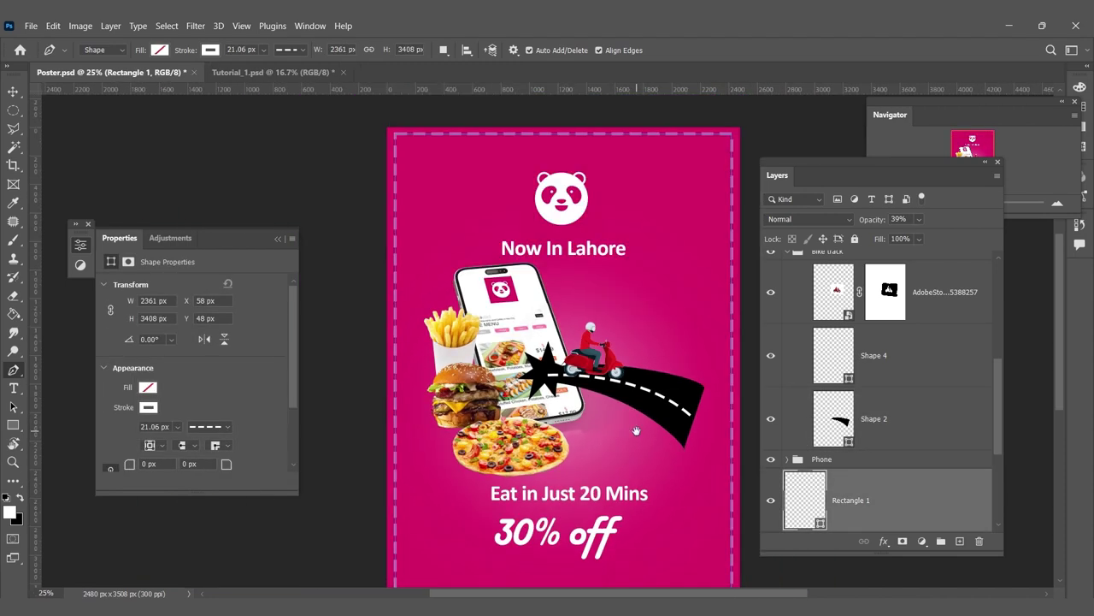
Step: Review the layer stack, collapse Bike track and toggle Bike track and Food visibility
{"action": "scroll", "coordinate": [572, 407], "scroll_direction": "up", "scroll_amount": 1}
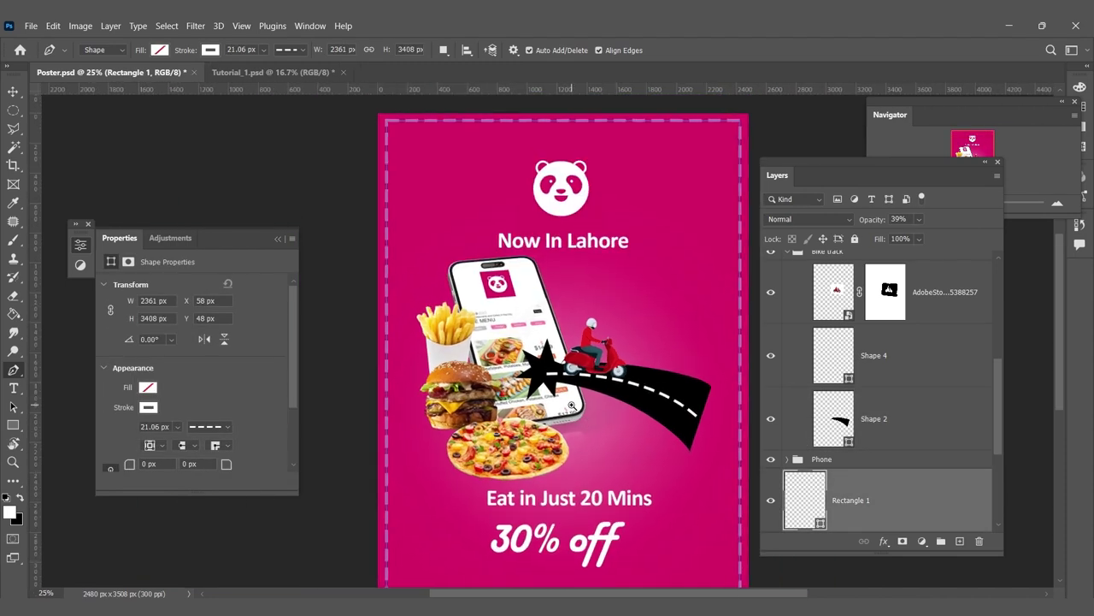
{"action": "scroll", "coordinate": [573, 408], "scroll_direction": "down", "scroll_amount": 1}
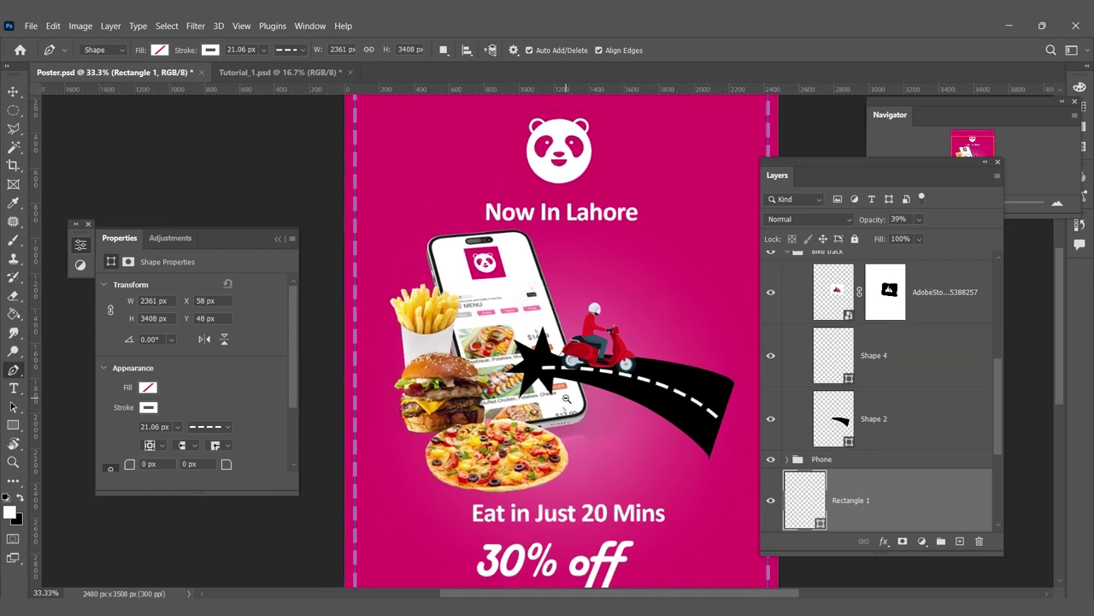
{"action": "scroll", "coordinate": [577, 409], "scroll_direction": "down", "scroll_amount": 1}
{"action": "scroll", "coordinate": [584, 411], "scroll_direction": "up", "scroll_amount": 1}
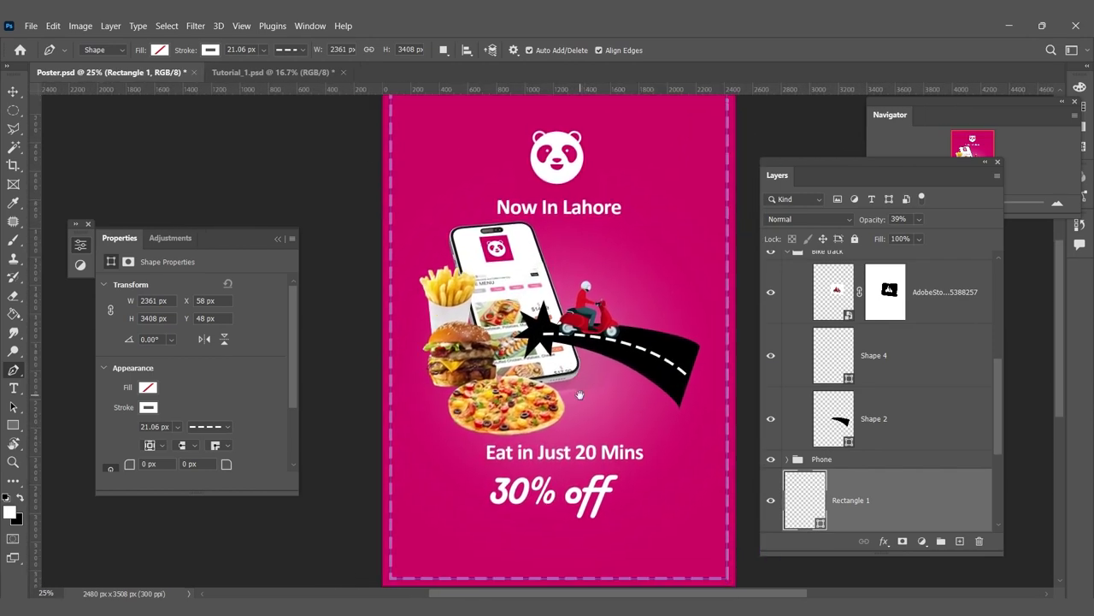
{"action": "scroll", "coordinate": [589, 380], "scroll_direction": "down", "scroll_amount": 2}
{"action": "scroll", "coordinate": [586, 366], "scroll_direction": "up", "scroll_amount": 1}
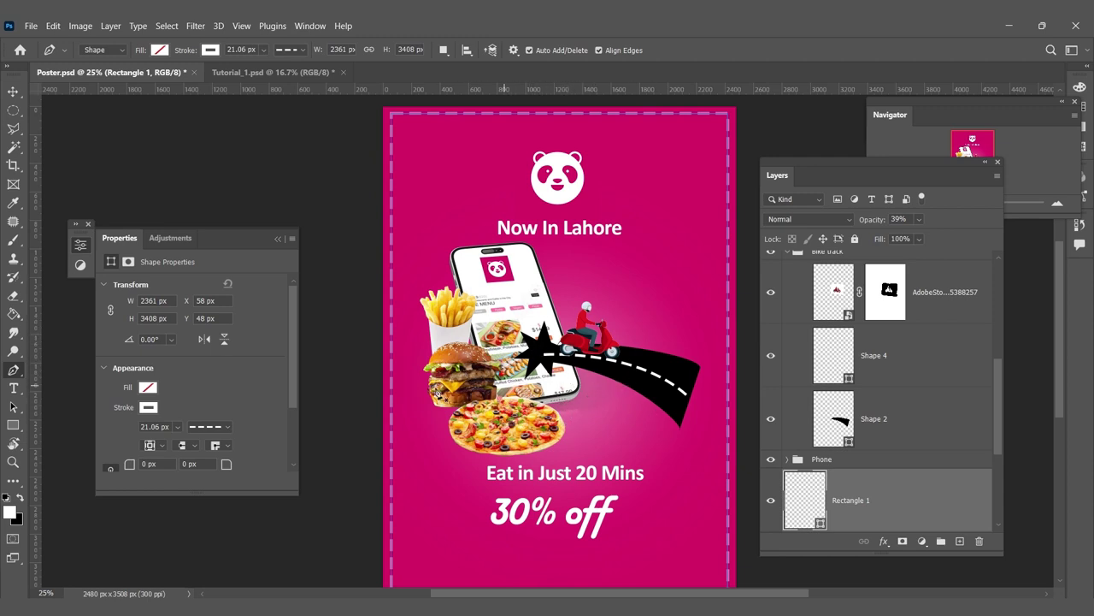
{"action": "scroll", "coordinate": [667, 366], "scroll_direction": "up", "scroll_amount": 1}
{"action": "scroll", "coordinate": [793, 388], "scroll_direction": "up", "scroll_amount": 2}
{"action": "scroll", "coordinate": [794, 388], "scroll_direction": "up", "scroll_amount": 1}
{"action": "scroll", "coordinate": [794, 387], "scroll_direction": "down", "scroll_amount": 1}
{"action": "left_click", "coordinate": [787, 379]}
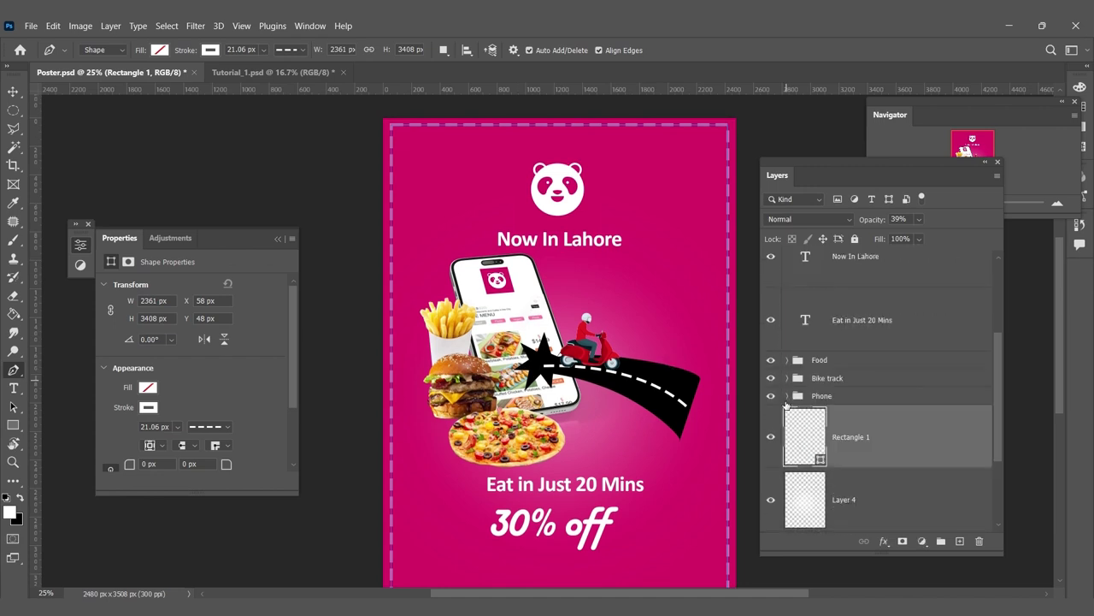
{"action": "left_click", "coordinate": [770, 378]}
{"action": "left_click", "coordinate": [770, 378]}
{"action": "left_click", "coordinate": [770, 360]}
Step: Make the Food and Phone groups visible and select Phone, Food and Bike track together
{"action": "left_click", "coordinate": [771, 360]}
{"action": "left_click", "coordinate": [771, 396]}
{"action": "left_click", "coordinate": [770, 396]}
{"action": "left_click", "coordinate": [818, 397]}
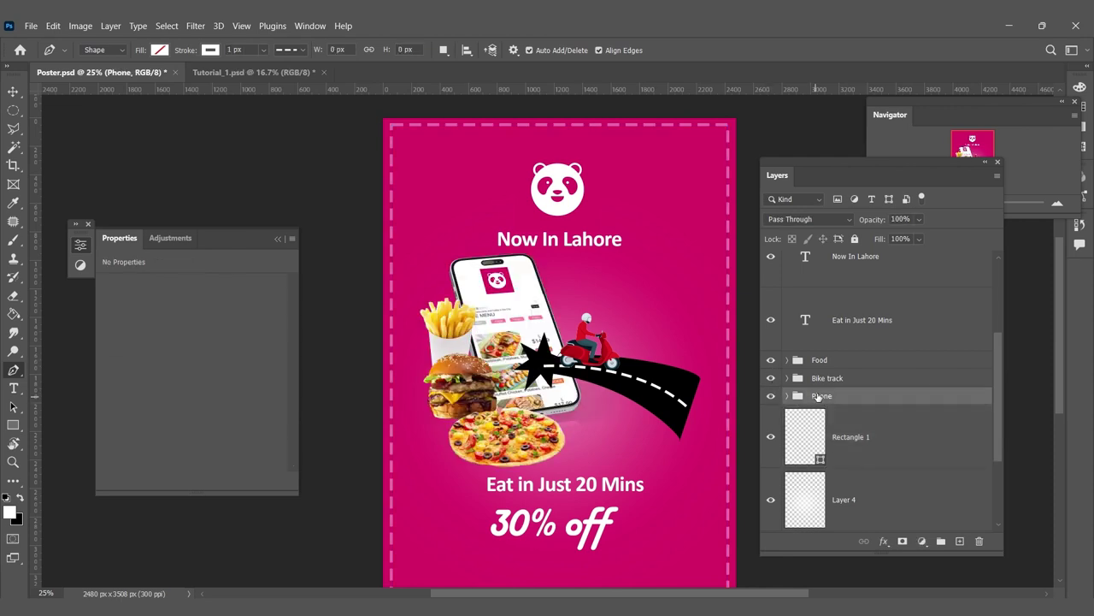
{"action": "left_click", "coordinate": [823, 363], "text": "shift"}
{"action": "left_click", "coordinate": [16, 96]}
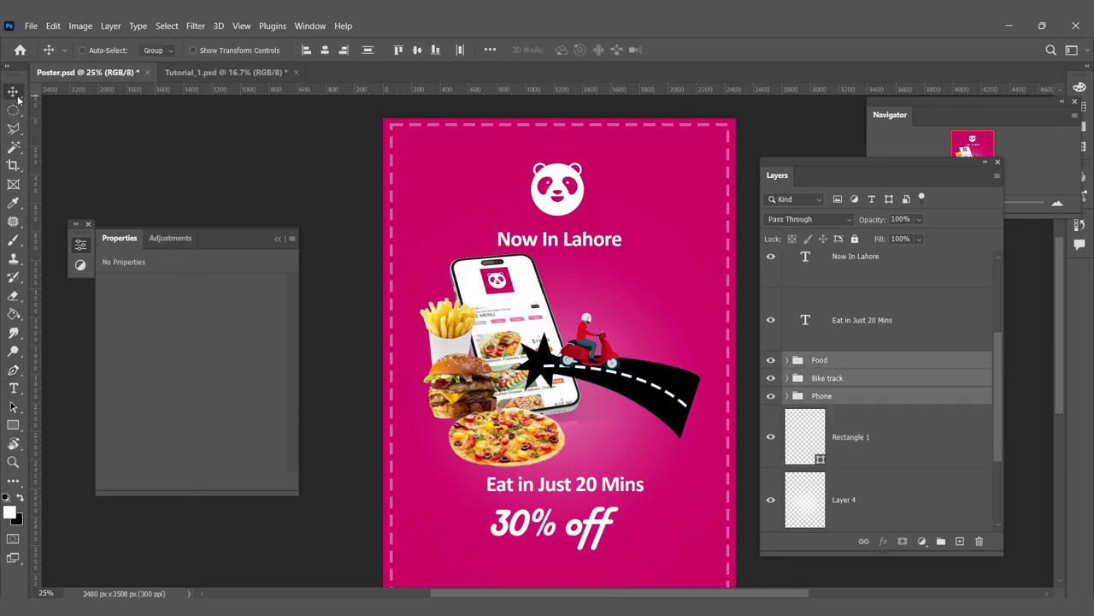
Step: Nudge and drag the three groups until they sit centred between the heading and 20 Mins line
{"action": "key", "text": "shift+Right"}
{"action": "key", "text": "shift+Right"}
{"action": "key", "text": "shift+Right"}
{"action": "key", "text": "shift+Right"}
{"action": "key", "text": "shift+Right"}
{"action": "key", "text": "shift+Right"}
{"action": "key", "text": "shift+Right"}
{"action": "key", "text": "shift+Right"}
{"action": "key", "text": "shift+Right"}
{"action": "key", "text": "shift+Right"}
{"action": "key", "text": "shift+Right"}
{"action": "key", "text": "shift+Right"}
{"action": "key", "text": "shift+Down"}
{"action": "key", "text": "shift+Down"}
{"action": "key", "text": "shift+Right"}
{"action": "key", "text": "shift+Left"}
{"action": "key", "text": "shift+Up"}
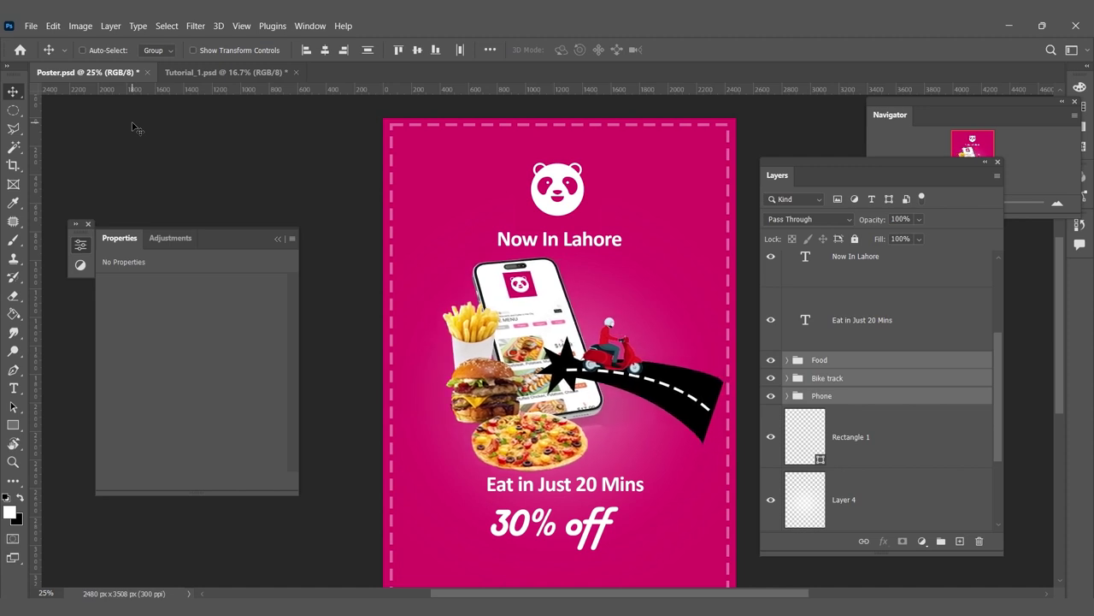
{"action": "key", "text": "Right"}
{"action": "key", "text": "Right"}
{"action": "key", "text": "Right"}
{"action": "key", "text": "Right"}
{"action": "key", "text": "Right"}
{"action": "key", "text": "Right"}
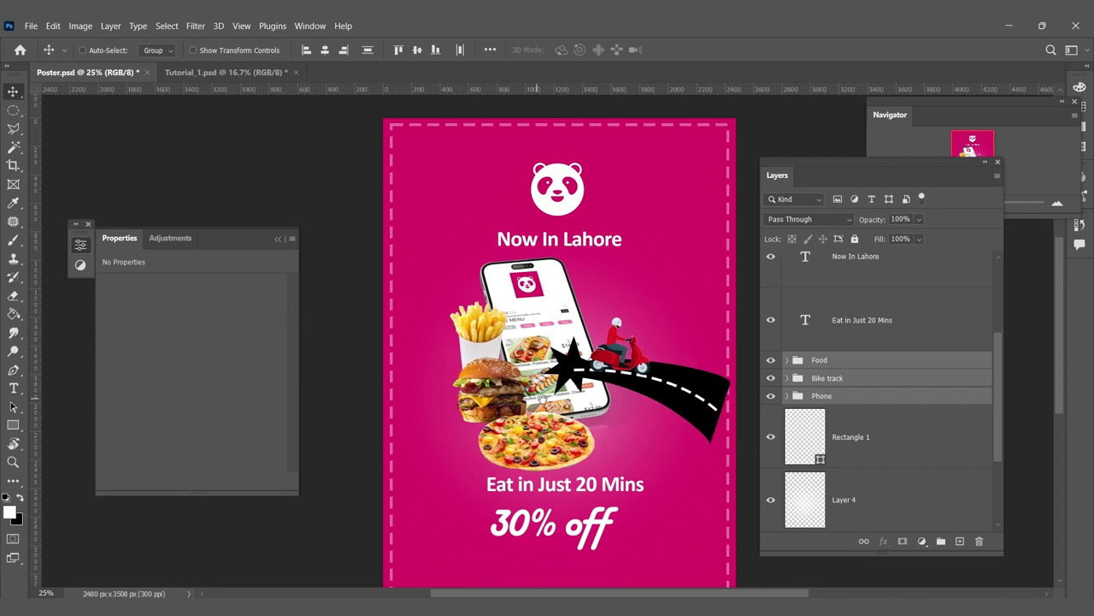
{"action": "scroll", "coordinate": [542, 399], "scroll_direction": "down", "scroll_amount": 1}
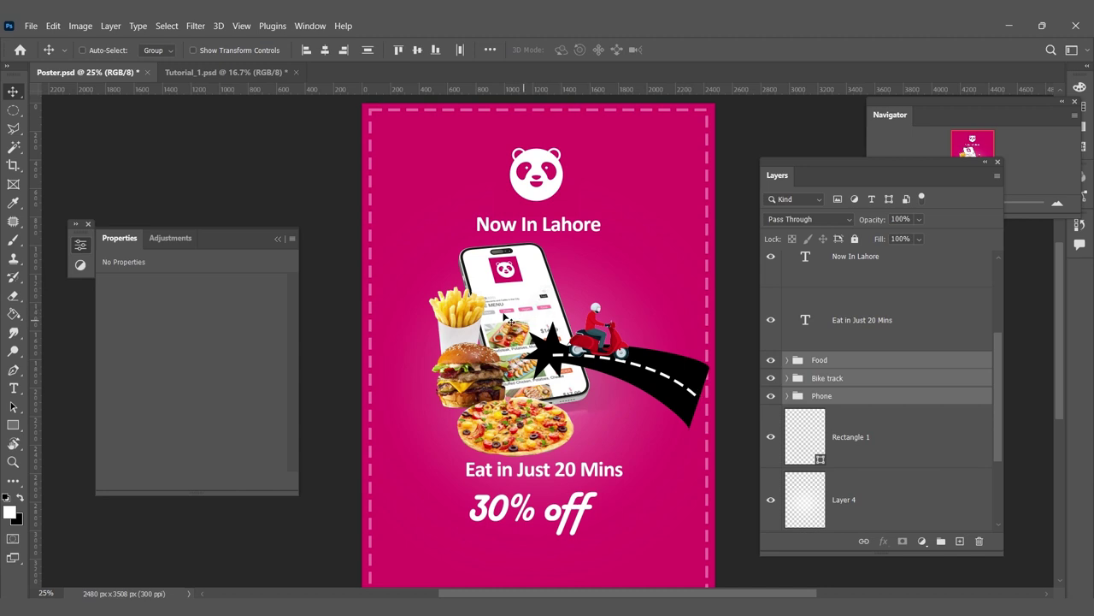
{"action": "left_click_drag", "start_coordinate": [516, 325], "coordinate": [460, 339]}
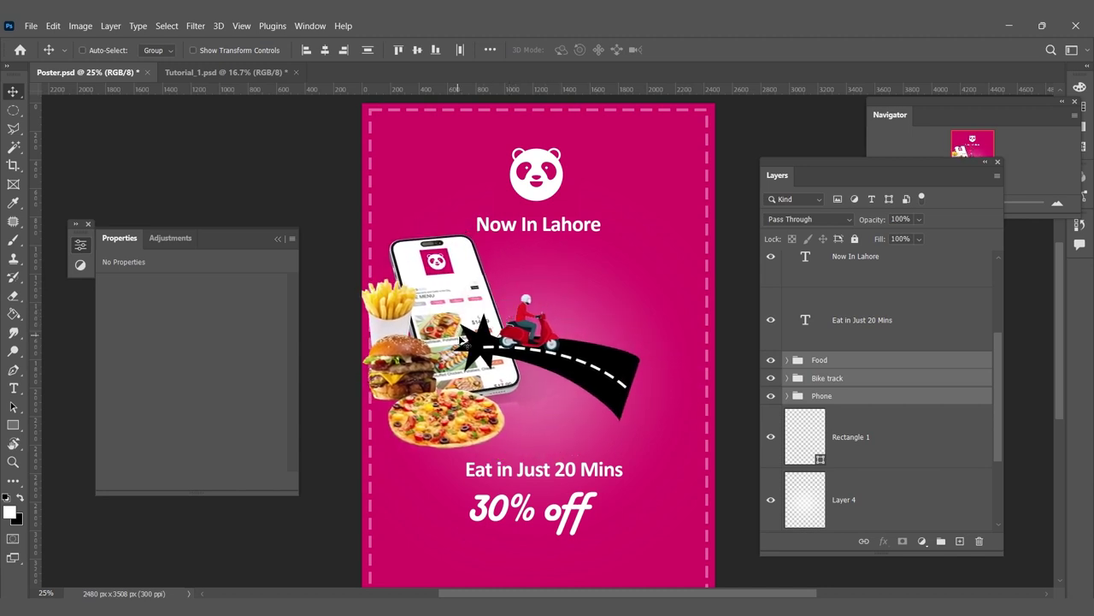
{"action": "left_click_drag", "start_coordinate": [460, 337], "coordinate": [541, 358]}
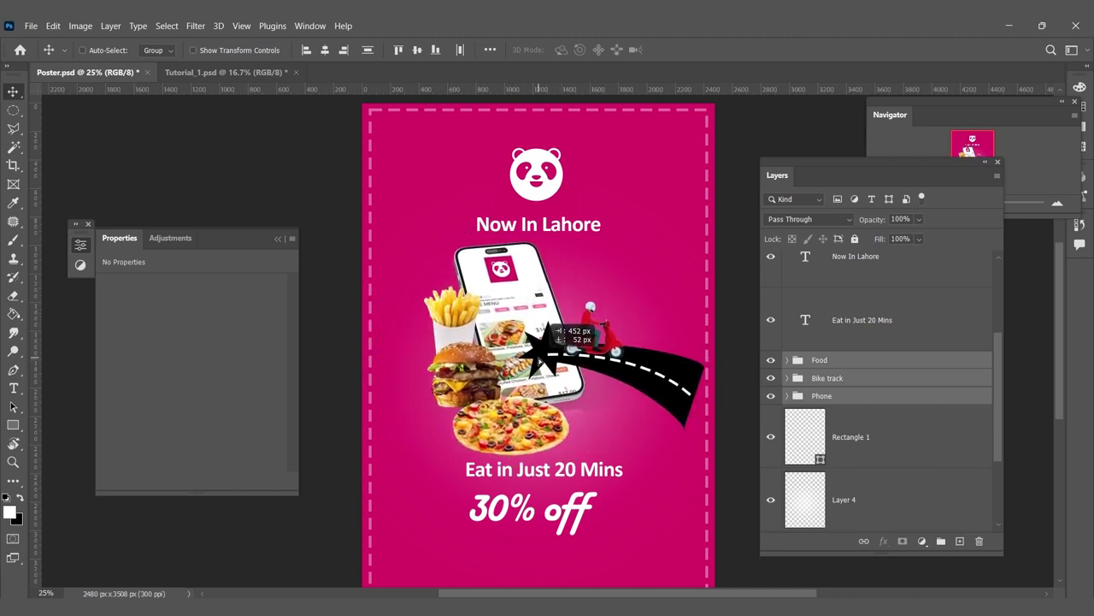
{"action": "left_click_drag", "start_coordinate": [540, 359], "coordinate": [510, 350]}
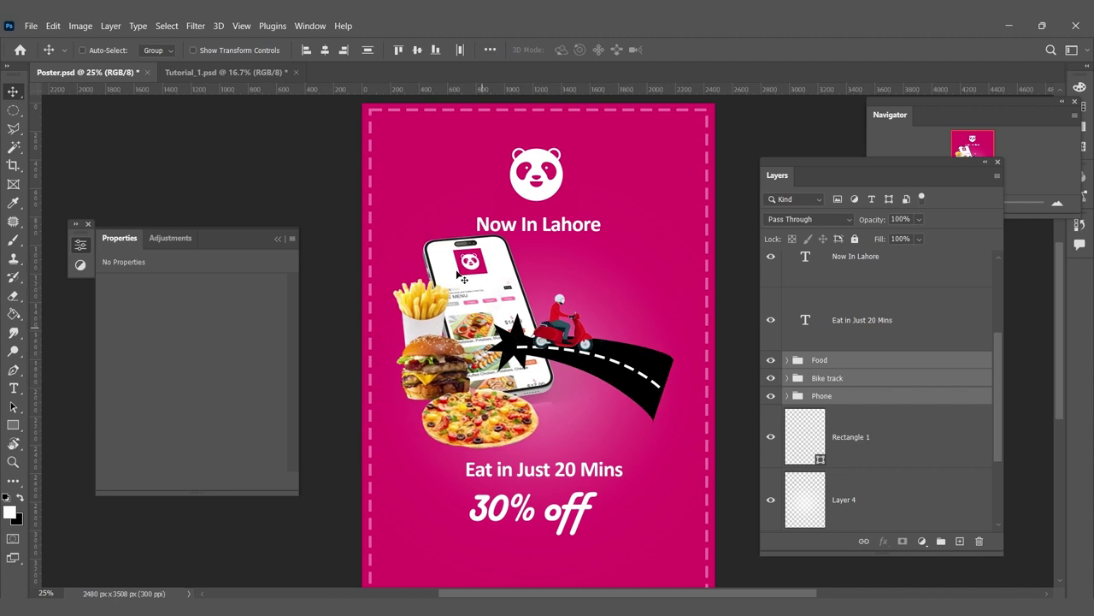
{"action": "left_click_drag", "start_coordinate": [517, 323], "coordinate": [554, 328]}
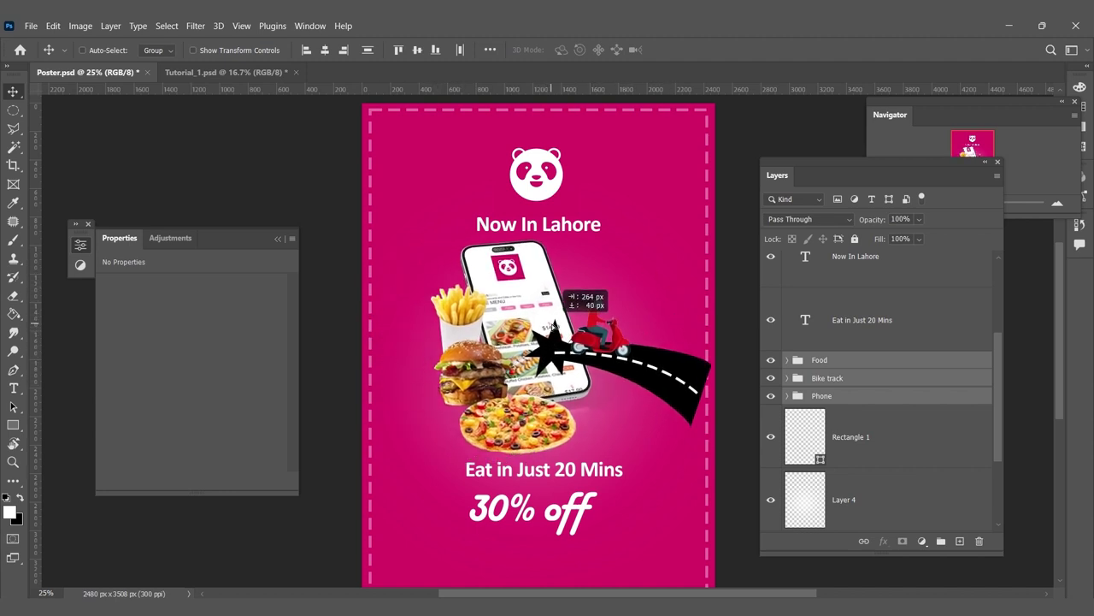
Step: Narrow the black Shape 2 road so it ends just past the scooter
{"action": "right_click", "coordinate": [703, 377]}
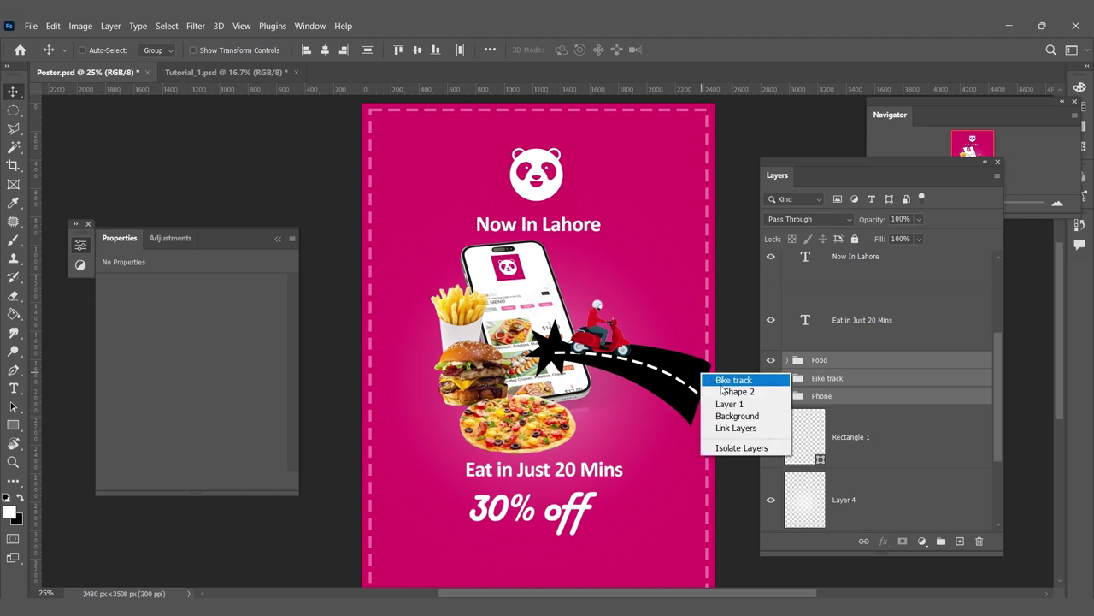
{"action": "left_click", "coordinate": [734, 391]}
{"action": "key", "text": "ctrl+t"}
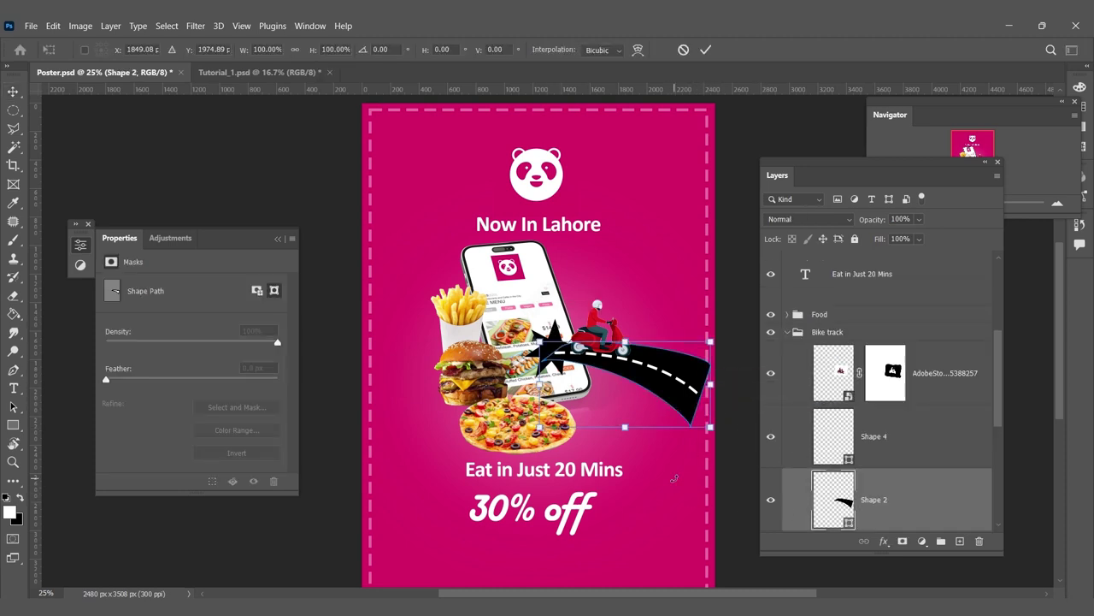
{"action": "mouse_move", "coordinate": [714, 387]}
{"action": "left_mouse_down"}
{"action": "mouse_move", "coordinate": [638, 401]}
{"action": "mouse_move", "coordinate": [703, 407]}
{"action": "left_mouse_up"}
{"action": "key", "text": "Return"}
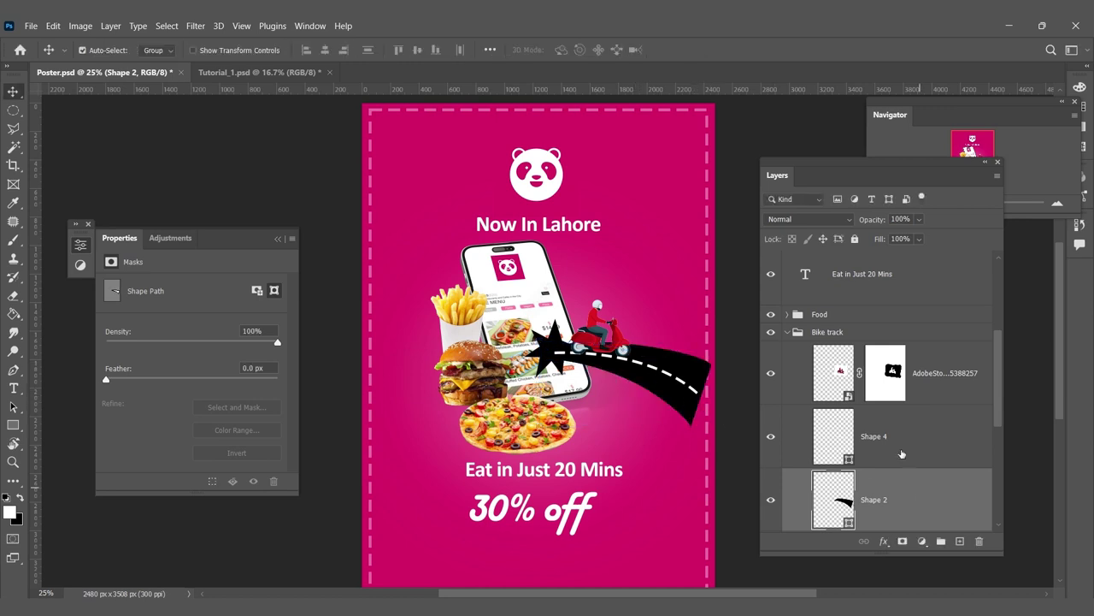
Step: Narrow the Shape 4 dashed centre line to match the shortened road
{"action": "left_click", "coordinate": [896, 443]}
{"action": "key", "text": "ctrl+t"}
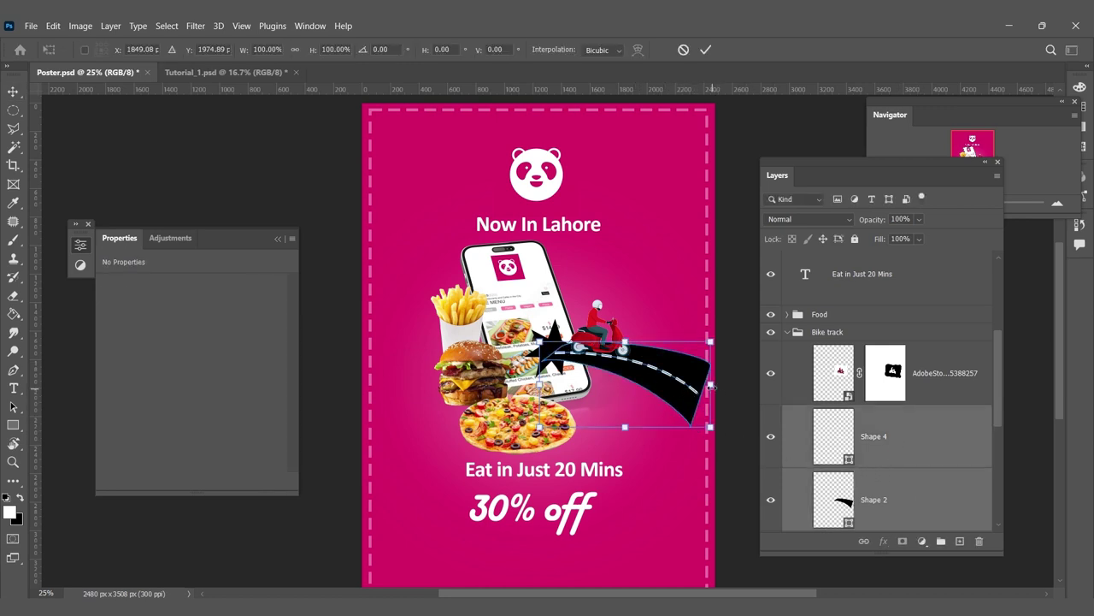
{"action": "left_click_drag", "start_coordinate": [711, 388], "coordinate": [660, 389]}
{"action": "key", "text": "Return"}
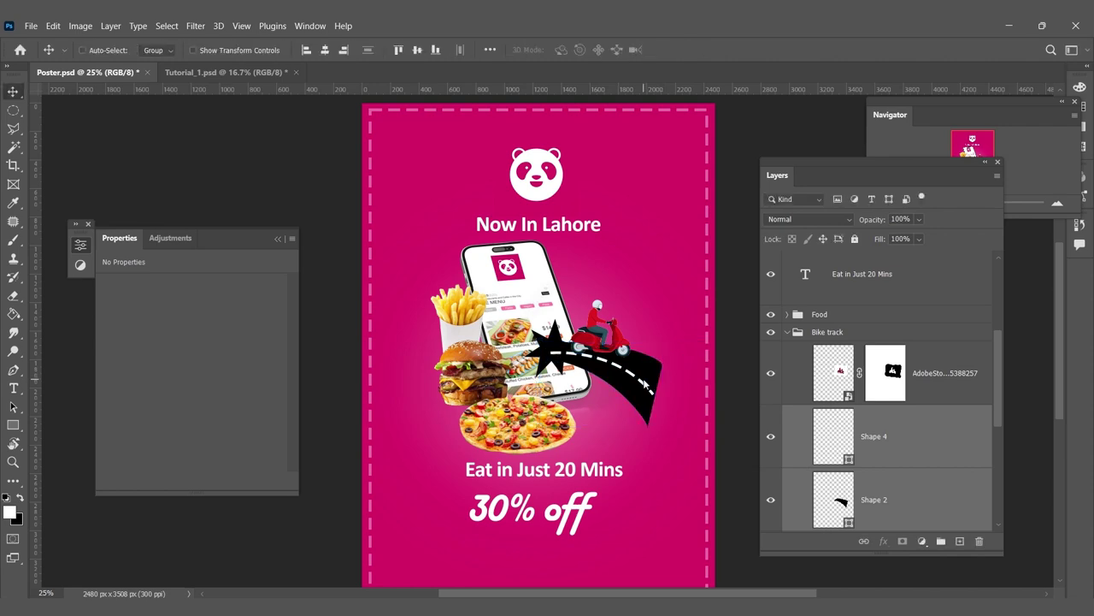
{"action": "scroll", "coordinate": [611, 391], "scroll_direction": "down", "scroll_amount": 1}
{"action": "scroll", "coordinate": [587, 369], "scroll_direction": "up", "scroll_amount": 1}
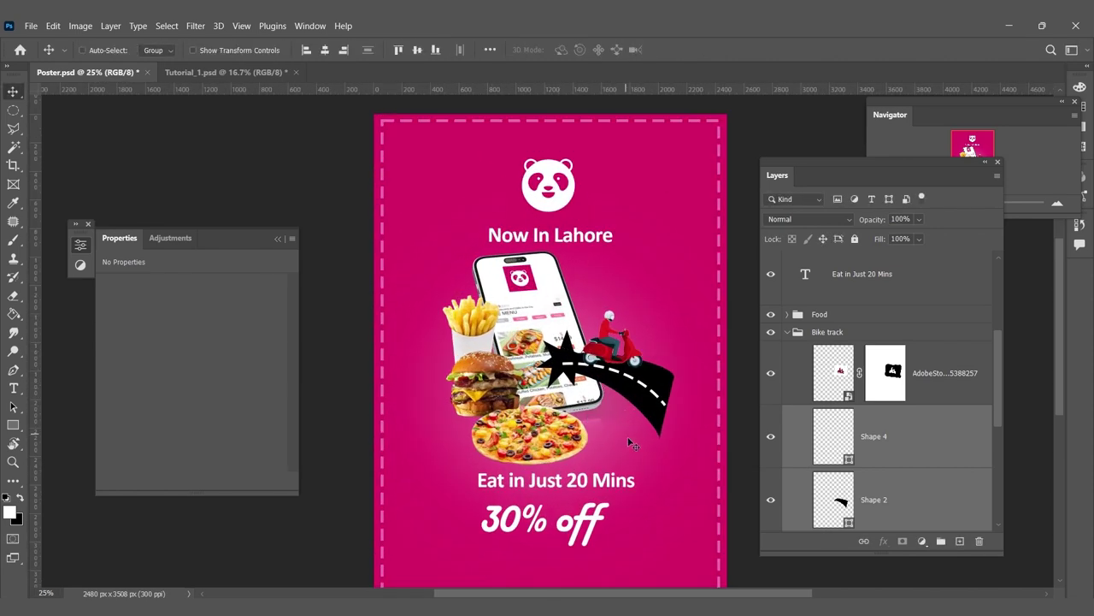
{"action": "scroll", "coordinate": [619, 460], "scroll_direction": "up", "scroll_amount": 1}
{"action": "scroll", "coordinate": [674, 348], "scroll_direction": "up", "scroll_amount": 2}
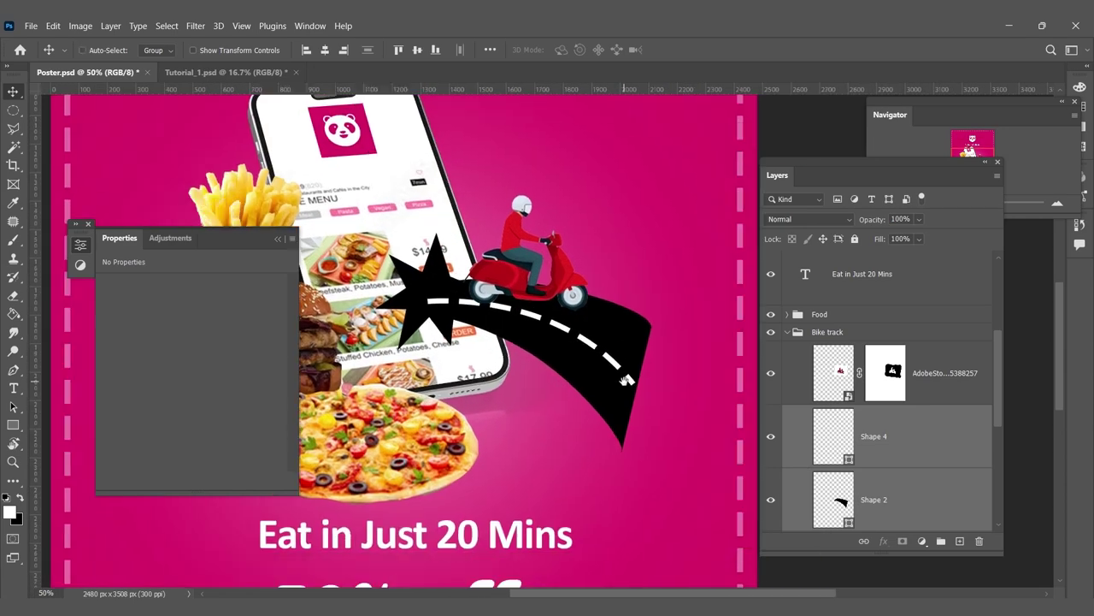
Step: Drag the road's corner anchors to raise and curve its bottom edge
{"action": "left_click", "coordinate": [13, 369]}
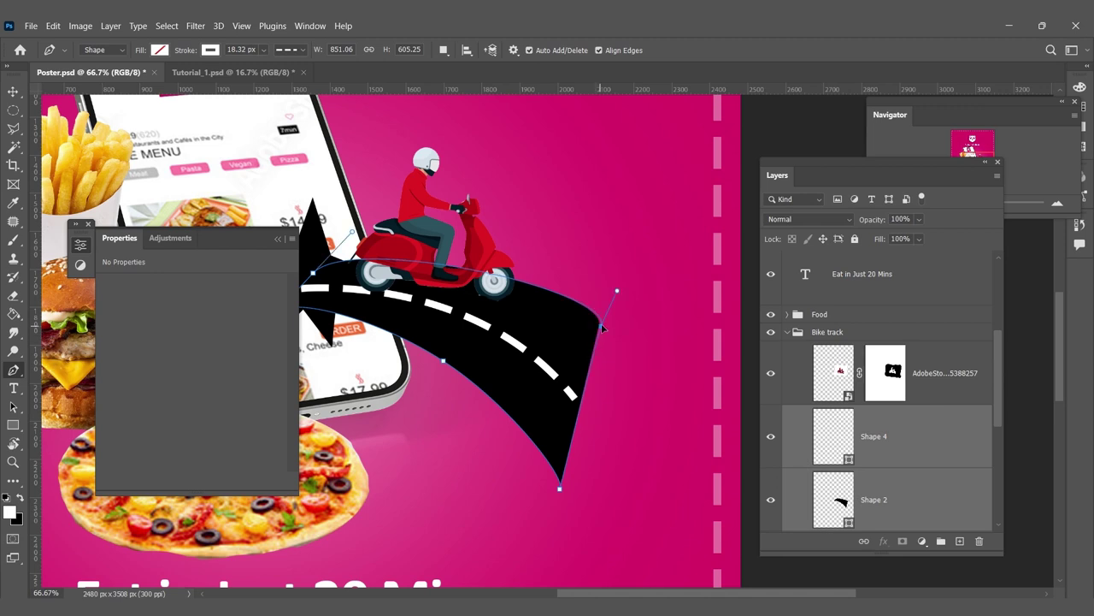
{"action": "left_click_drag", "start_coordinate": [597, 325], "coordinate": [610, 320]}
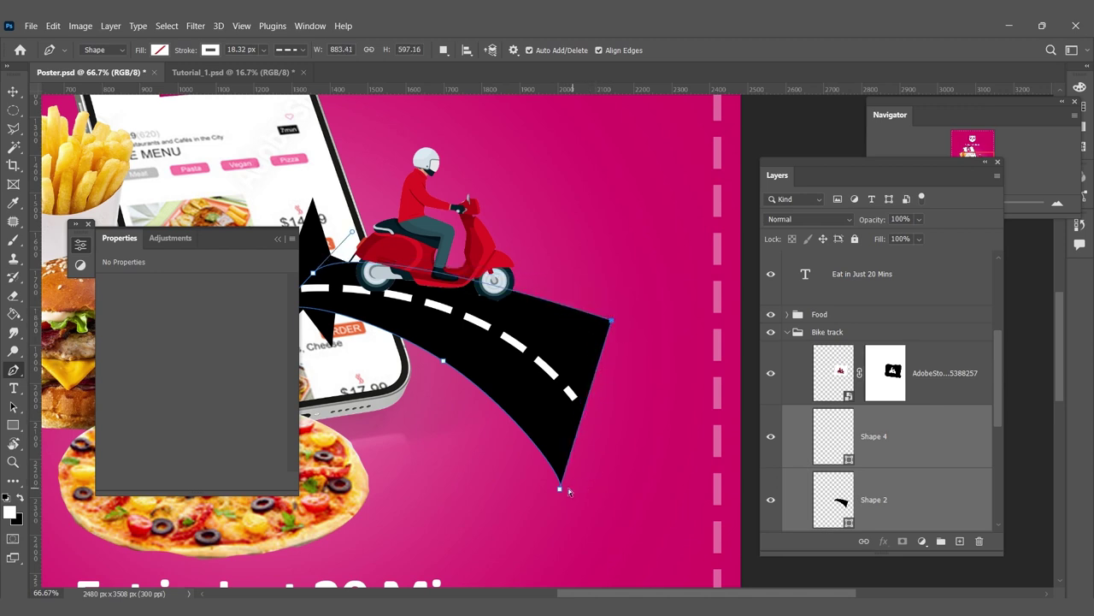
{"action": "left_click_drag", "start_coordinate": [560, 489], "coordinate": [589, 428]}
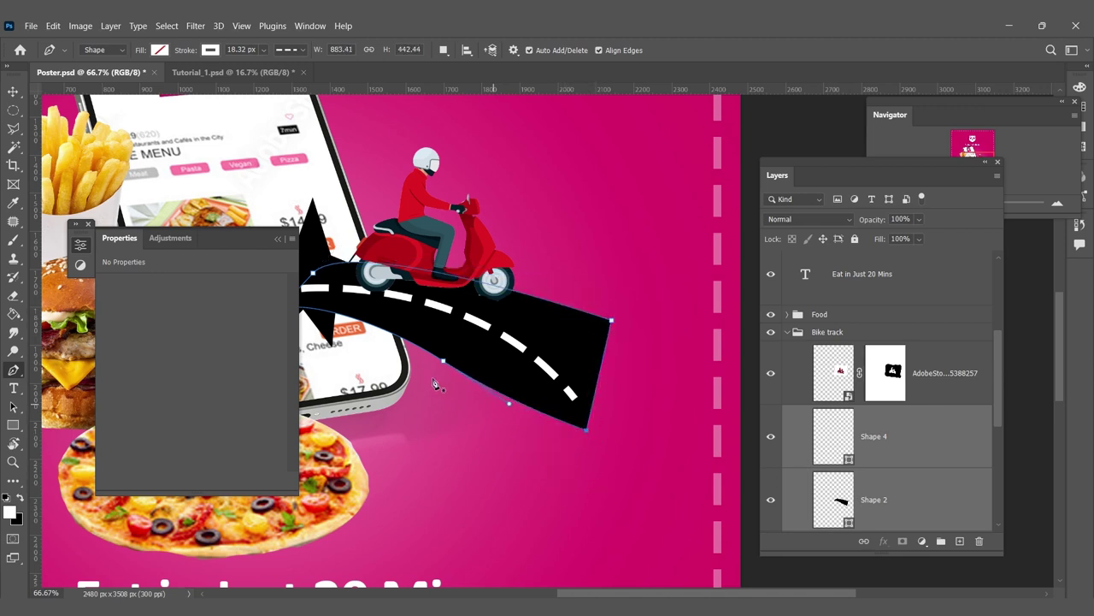
{"action": "left_click_drag", "start_coordinate": [444, 365], "coordinate": [518, 412]}
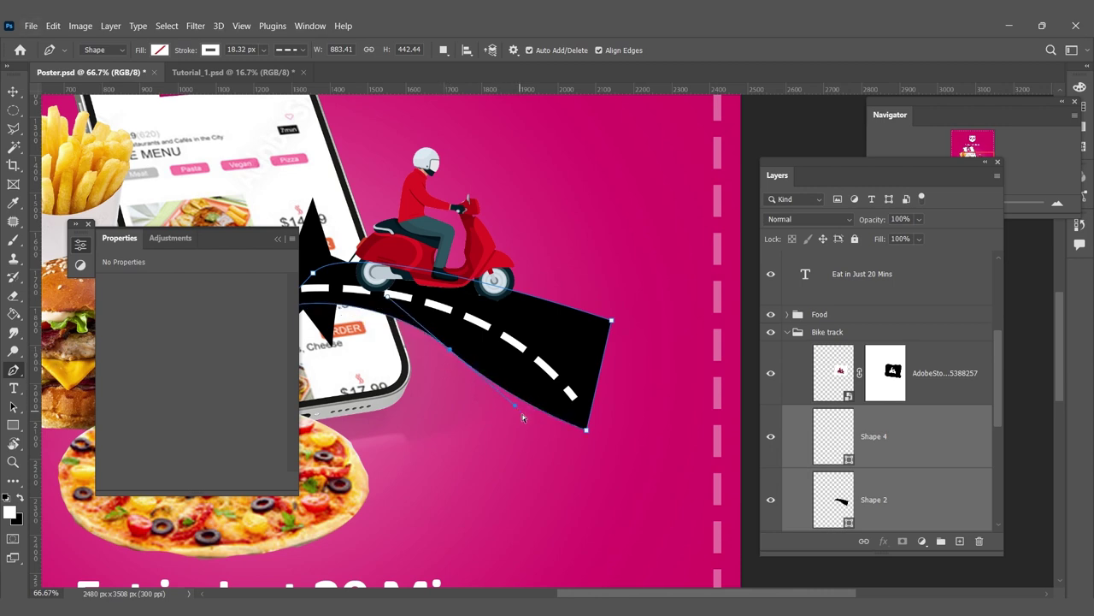
{"action": "left_click_drag", "start_coordinate": [586, 429], "coordinate": [570, 451]}
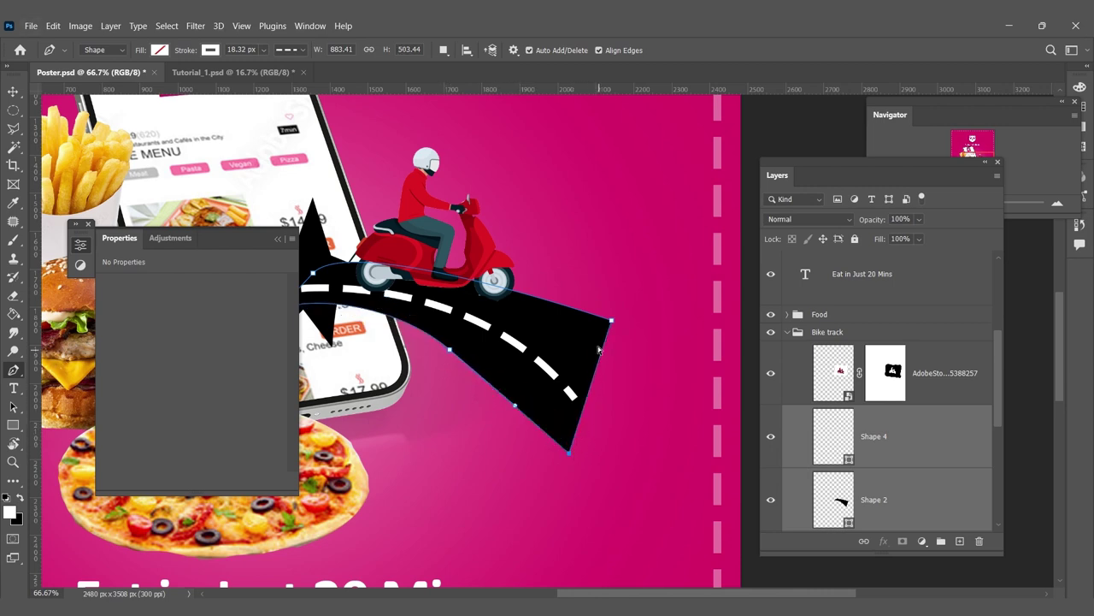
Step: Arch the road's top edge, bulge its lower edge, and add an anchor point on the path
{"action": "left_click_drag", "start_coordinate": [610, 328], "coordinate": [607, 369]}
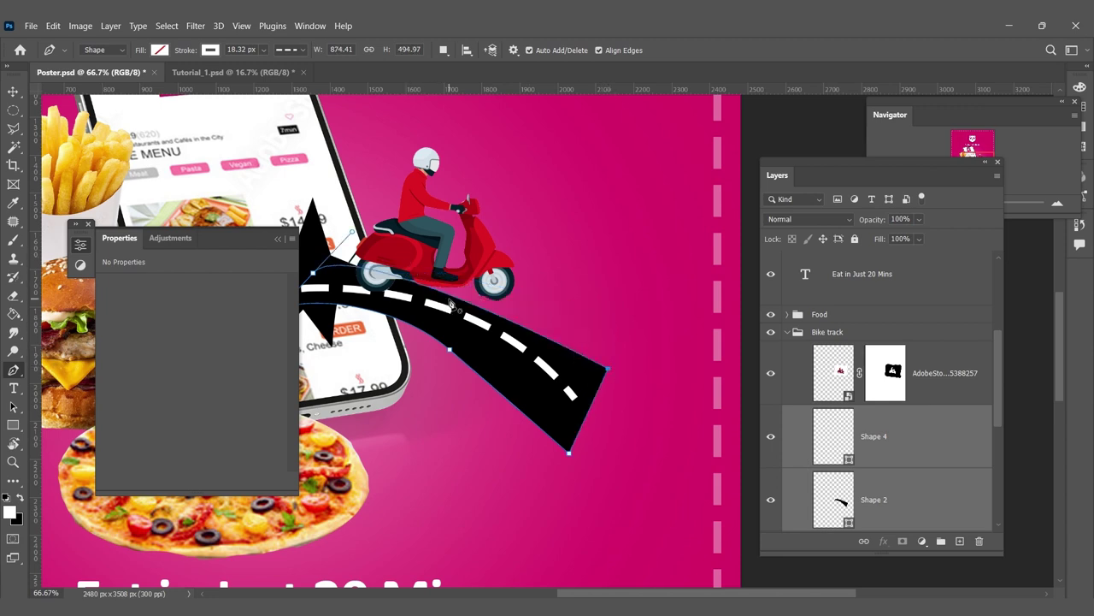
{"action": "left_click_drag", "start_coordinate": [454, 304], "coordinate": [468, 288]}
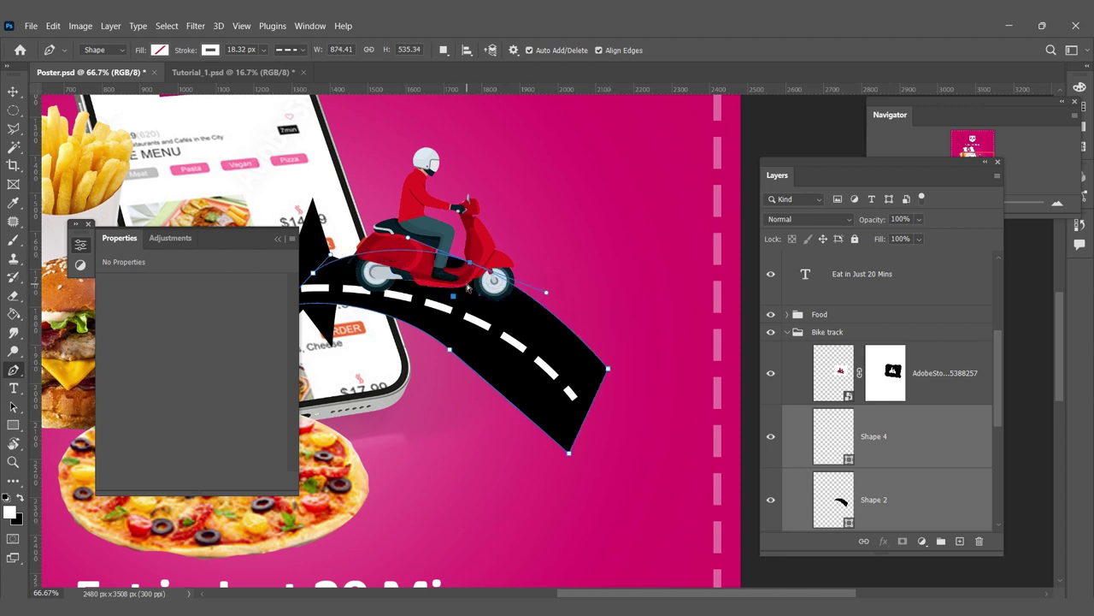
{"action": "left_click_drag", "start_coordinate": [448, 359], "coordinate": [476, 396]}
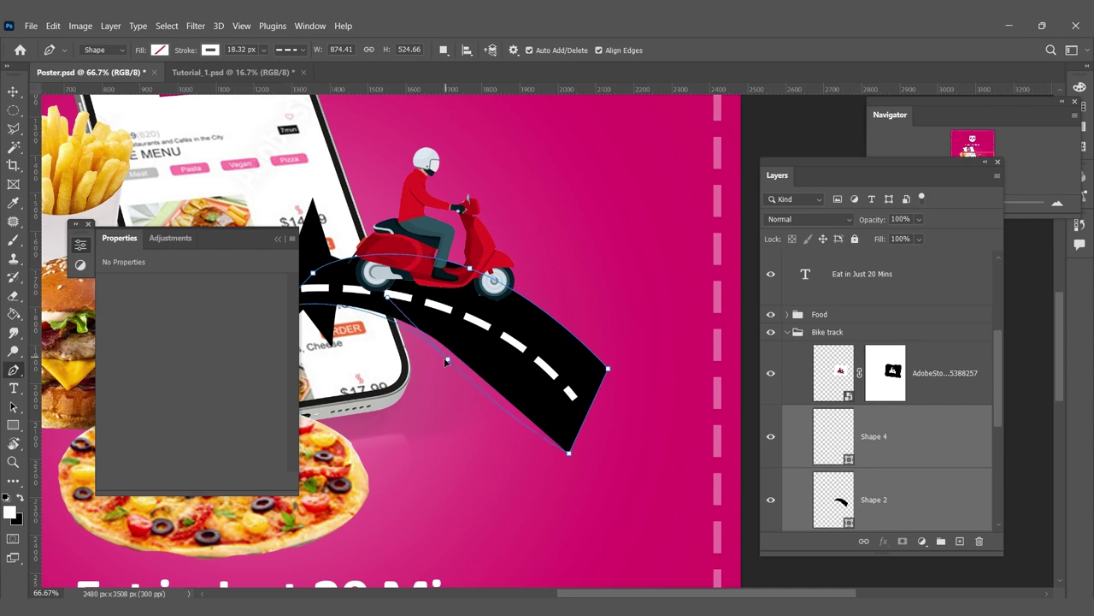
{"action": "left_click", "coordinate": [385, 300]}
{"action": "left_click", "coordinate": [905, 438]}
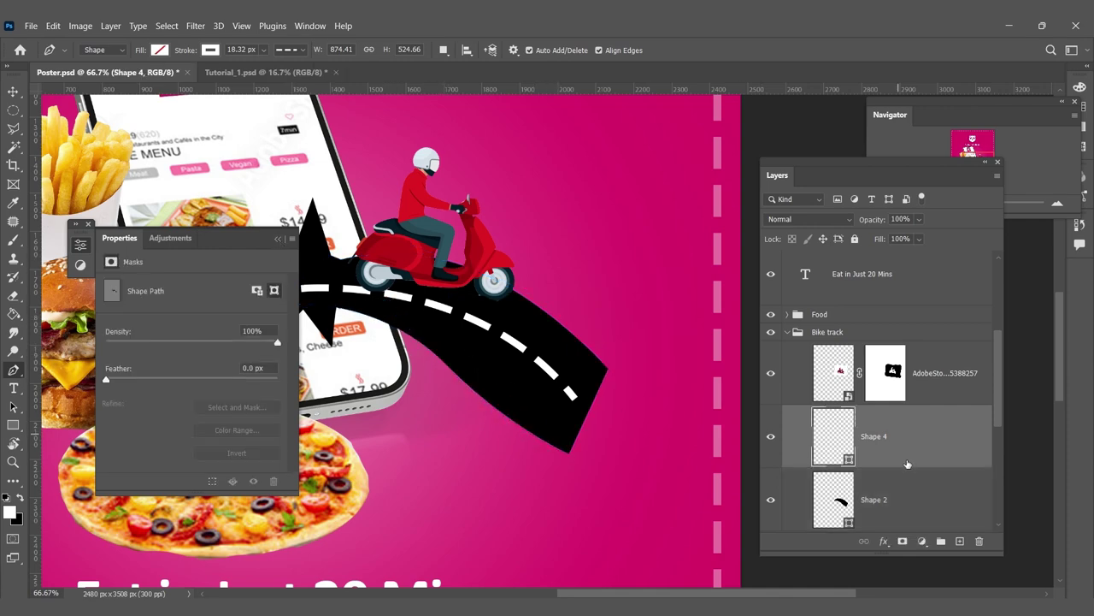
{"action": "scroll", "coordinate": [649, 401], "scroll_direction": "down", "scroll_amount": 1}
{"action": "scroll", "coordinate": [650, 400], "scroll_direction": "down", "scroll_amount": 1}
{"action": "scroll", "coordinate": [505, 378], "scroll_direction": "up", "scroll_amount": 1}
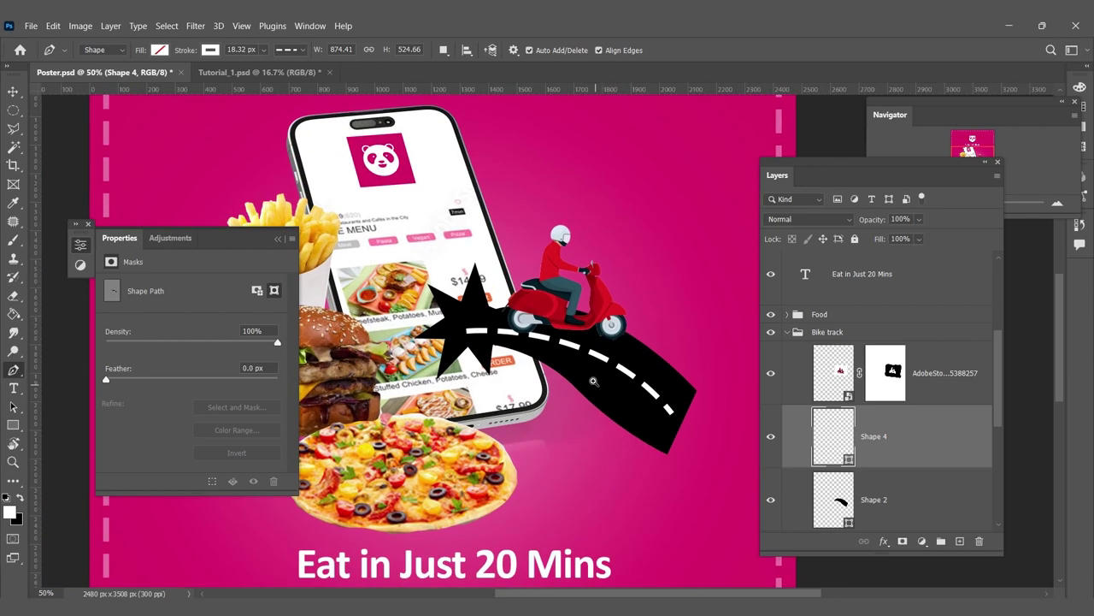
Step: Adjust the lower curve of the Shape 2 road by dragging its bottom anchor
{"action": "right_click", "coordinate": [596, 398]}
{"action": "left_click", "coordinate": [618, 439]}
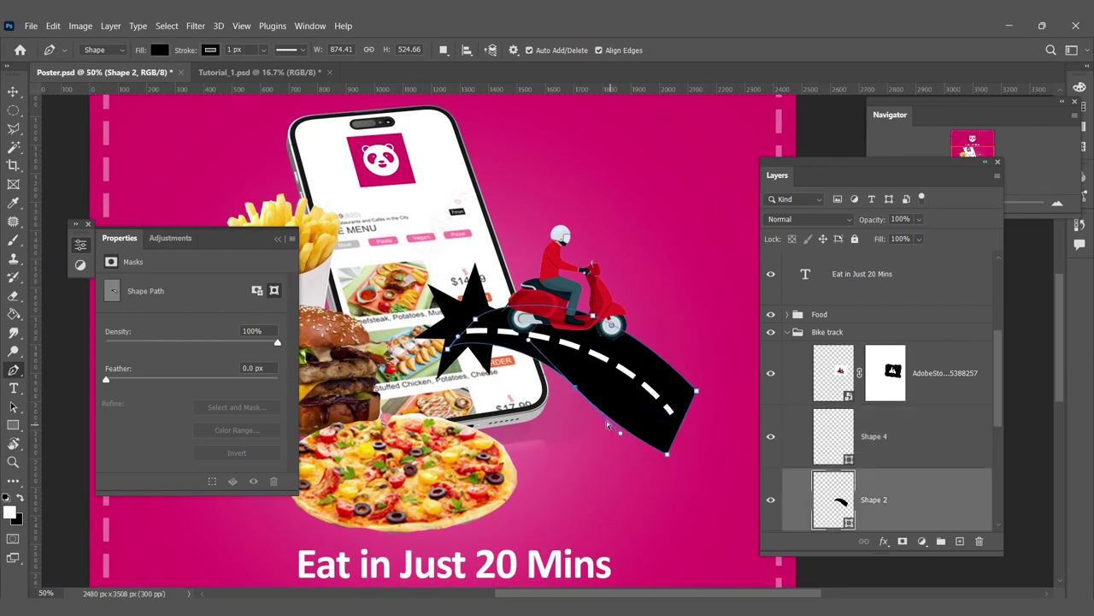
{"action": "mouse_move", "coordinate": [578, 391]}
{"action": "left_mouse_down"}
{"action": "mouse_move", "coordinate": [564, 396]}
{"action": "mouse_move", "coordinate": [576, 399]}
{"action": "left_mouse_up"}
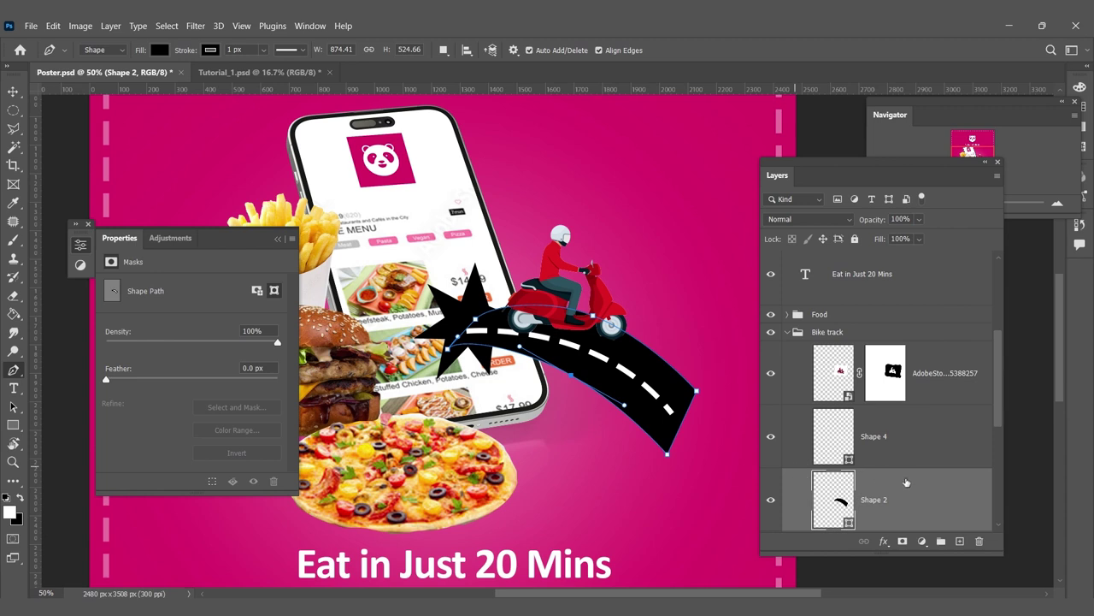
{"action": "left_click", "coordinate": [906, 438]}
Step: Rotate the scooter image about 13.9° clockwise so it follows the road's slope
{"action": "right_click", "coordinate": [611, 325]}
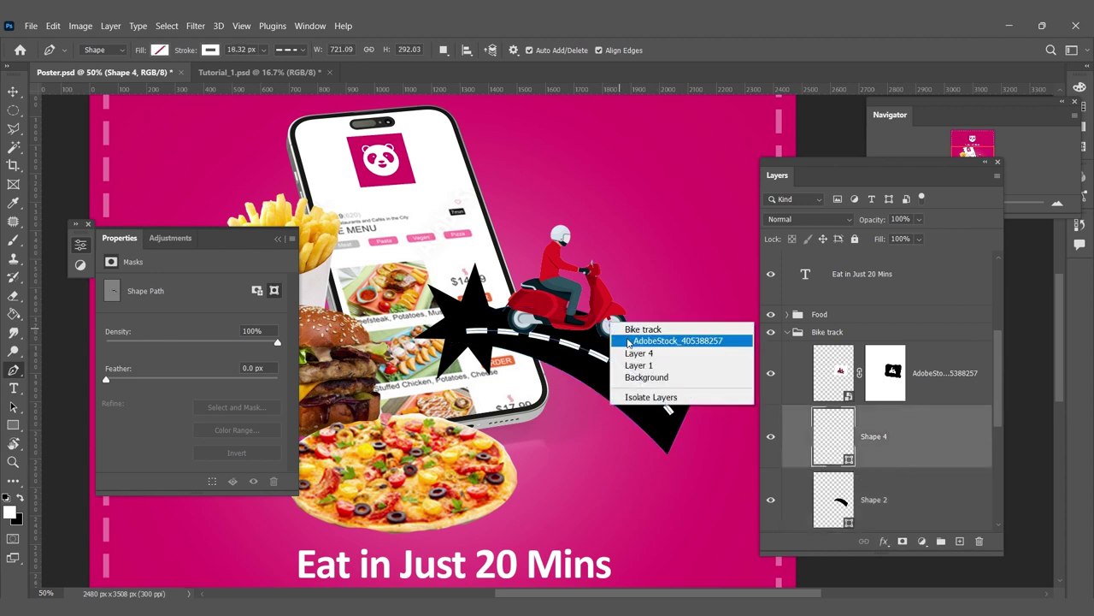
{"action": "left_click", "coordinate": [630, 341]}
{"action": "key", "text": "ctrl+t"}
{"action": "left_click_drag", "start_coordinate": [697, 142], "coordinate": [726, 170]}
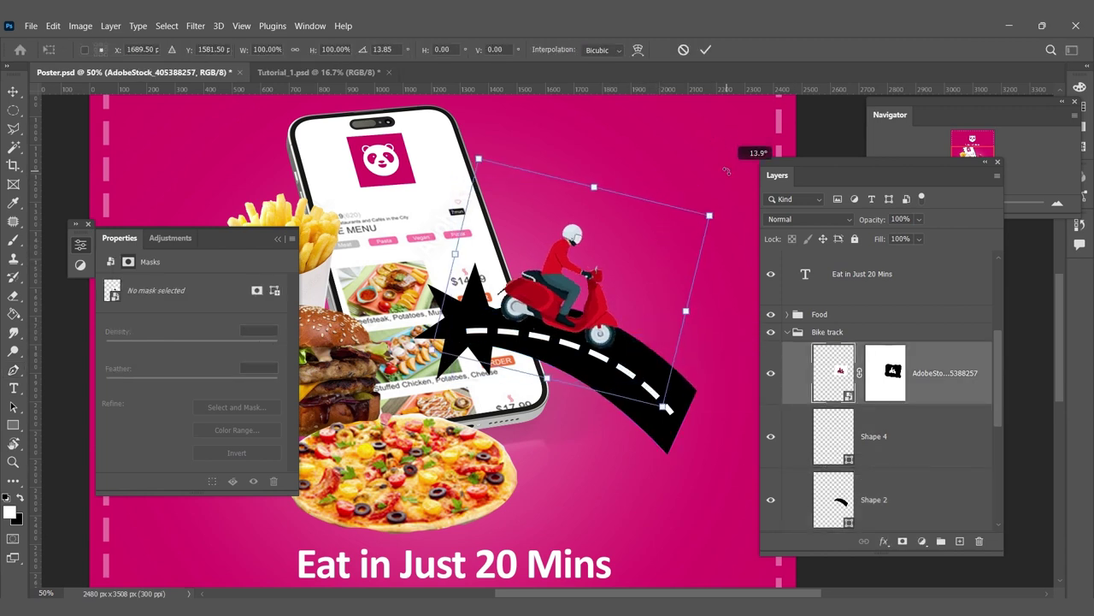
{"action": "key", "text": "Return"}
{"action": "key", "text": "p"}
{"action": "left_click", "coordinate": [904, 436]}
{"action": "key", "text": "ctrl+minus"}
{"action": "key", "text": "ctrl+minus"}
{"action": "key", "text": "ctrl+minus"}
{"action": "left_click", "coordinate": [893, 494]}
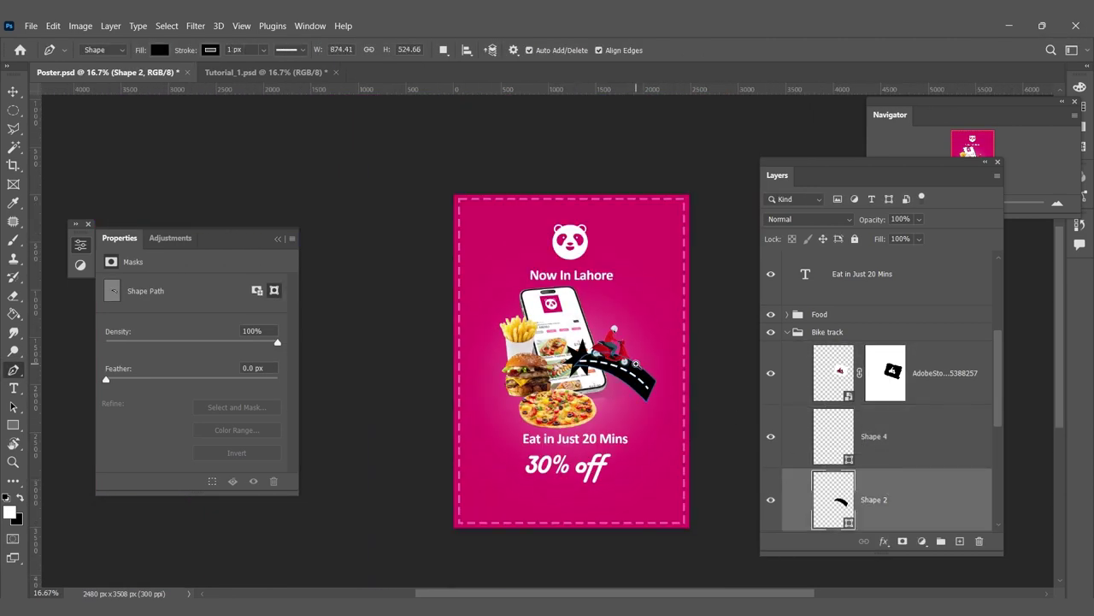
Step: Sample the poster's pink as the foreground colour
{"action": "scroll", "coordinate": [604, 342], "scroll_direction": "up", "scroll_amount": 2}
{"action": "scroll", "coordinate": [603, 342], "scroll_direction": "up", "scroll_amount": 2}
{"action": "scroll", "coordinate": [581, 346], "scroll_direction": "up", "scroll_amount": 2}
{"action": "scroll", "coordinate": [515, 353], "scroll_direction": "up", "scroll_amount": 1}
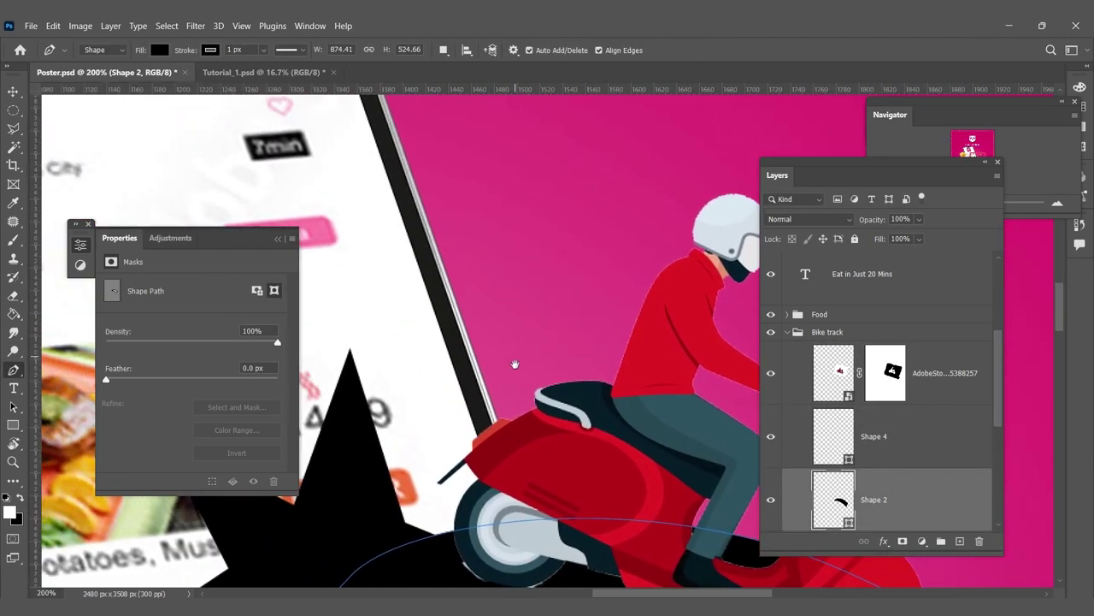
{"action": "scroll", "coordinate": [515, 353], "scroll_direction": "up", "scroll_amount": 1}
{"action": "left_click", "coordinate": [850, 369]}
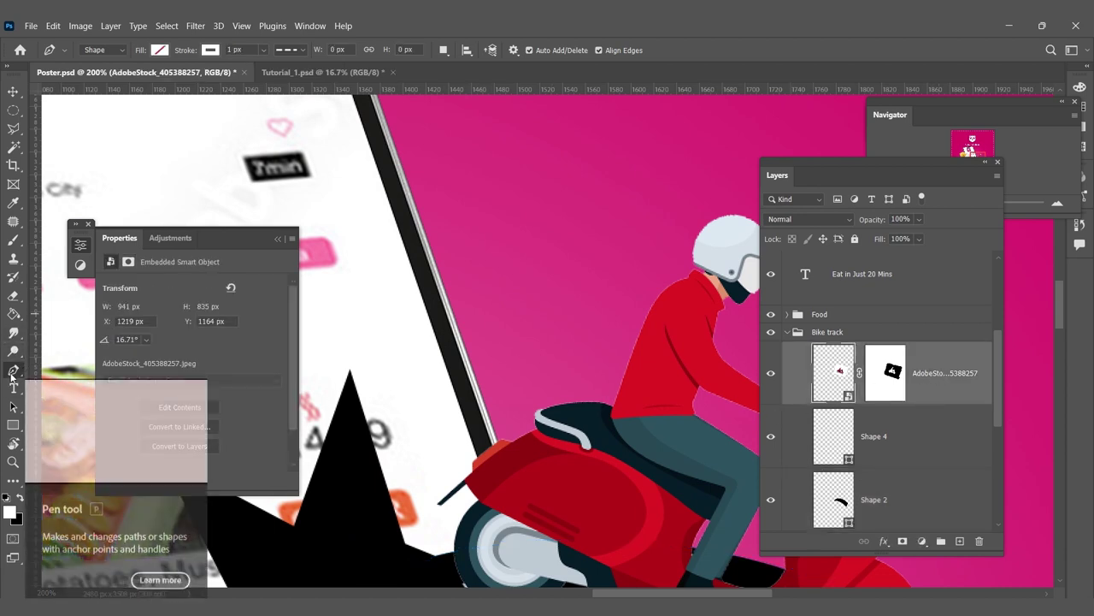
{"action": "left_click", "coordinate": [9, 511]}
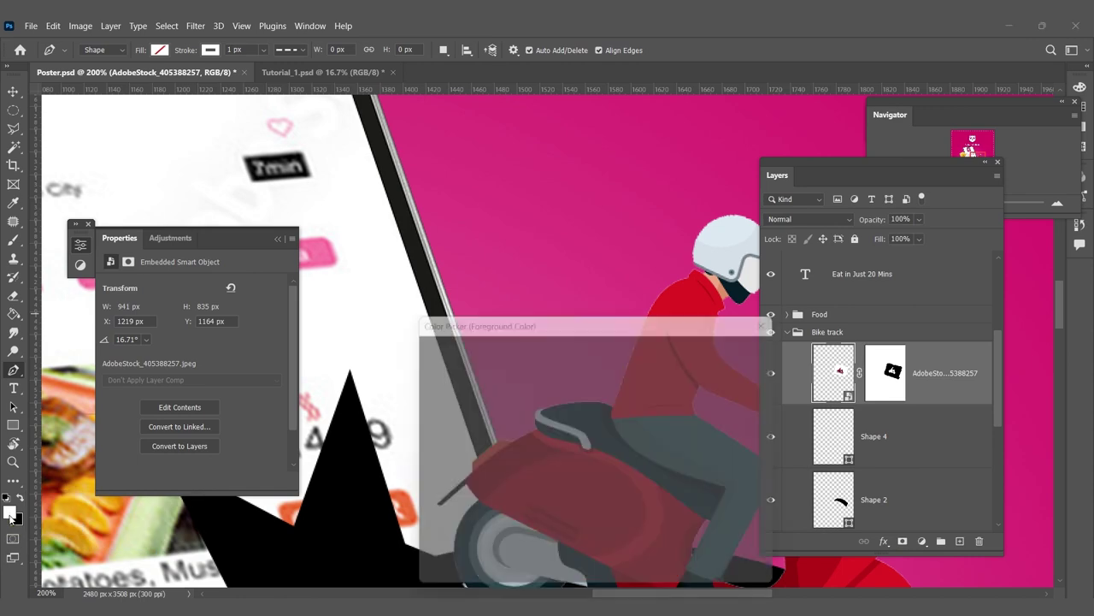
{"action": "left_click", "coordinate": [584, 142]}
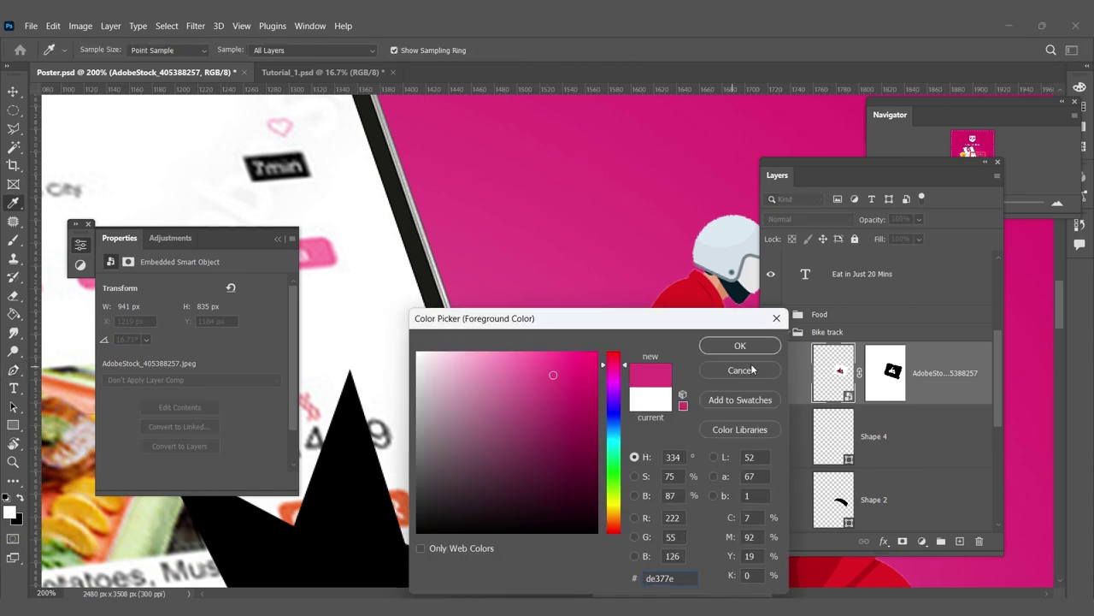
{"action": "left_click", "coordinate": [729, 345]}
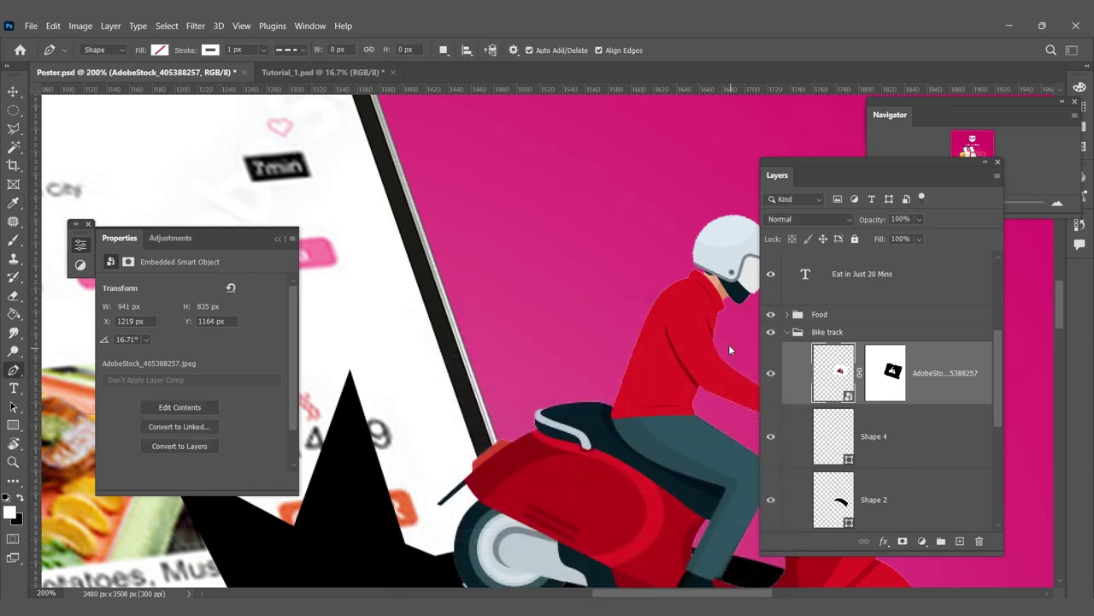
Step: Draw a four-sided box shape behind the rider's back with the Pen tool
{"action": "left_click", "coordinate": [610, 416]}
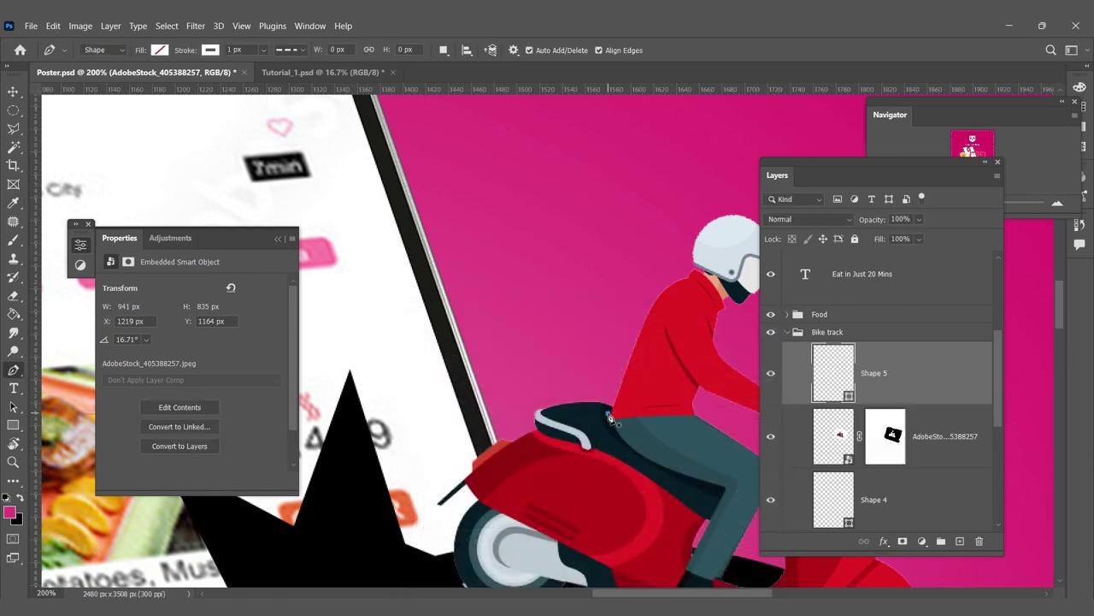
{"action": "left_click", "coordinate": [546, 285]}
{"action": "left_click", "coordinate": [505, 442]}
{"action": "left_click", "coordinate": [543, 413]}
{"action": "left_click", "coordinate": [609, 416]}
Step: Fill the box shape with pink and set its stroke to none
{"action": "left_click", "coordinate": [109, 51]}
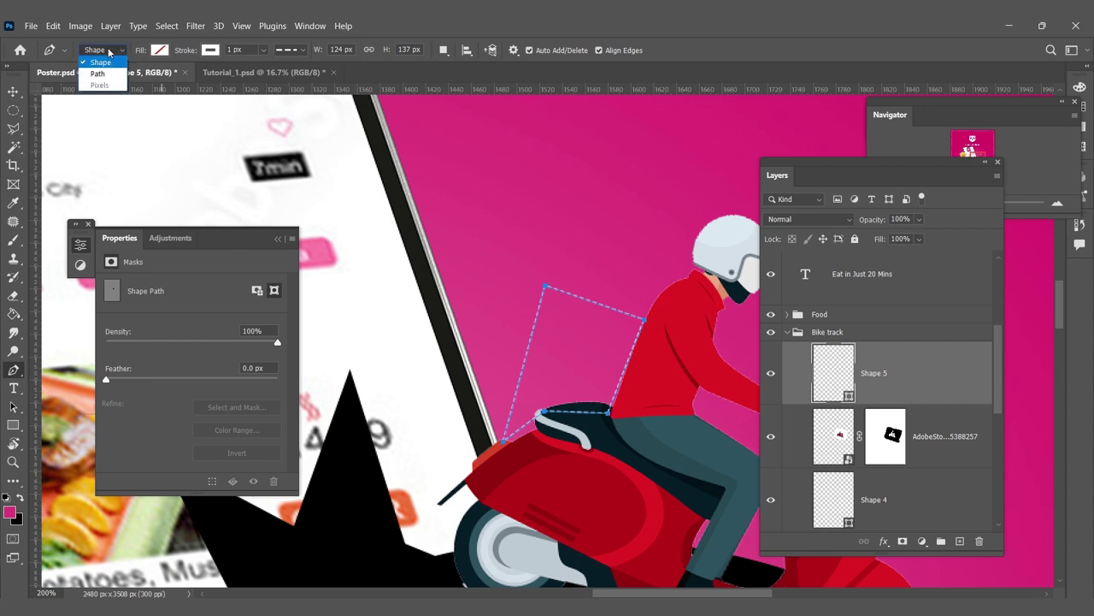
{"action": "left_click", "coordinate": [100, 63]}
{"action": "left_click", "coordinate": [160, 51]}
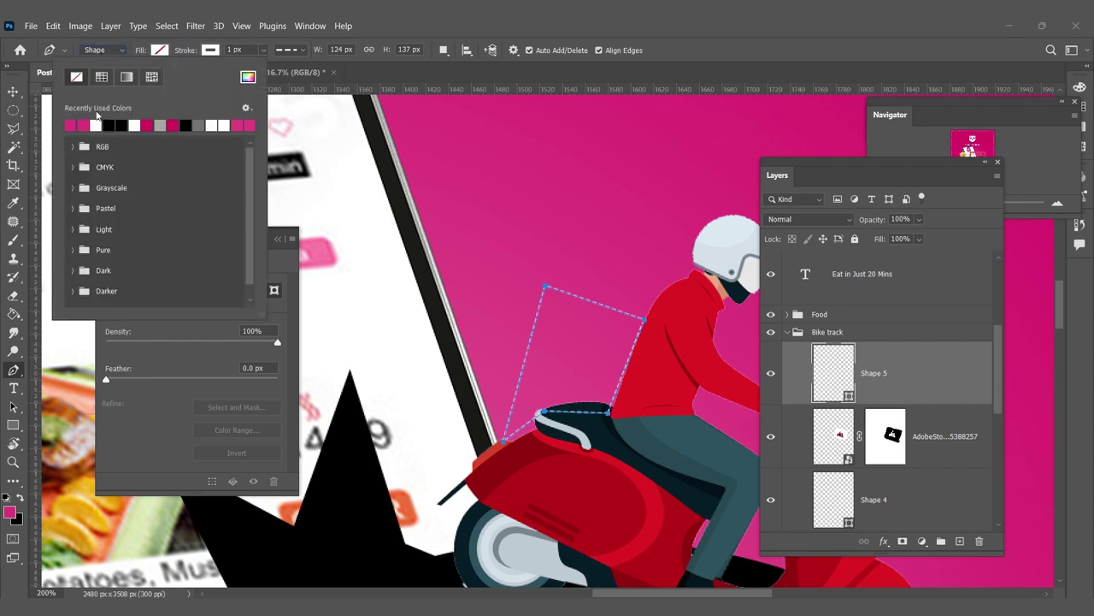
{"action": "left_click", "coordinate": [75, 125]}
{"action": "left_click", "coordinate": [212, 56]}
{"action": "left_click", "coordinate": [212, 57]}
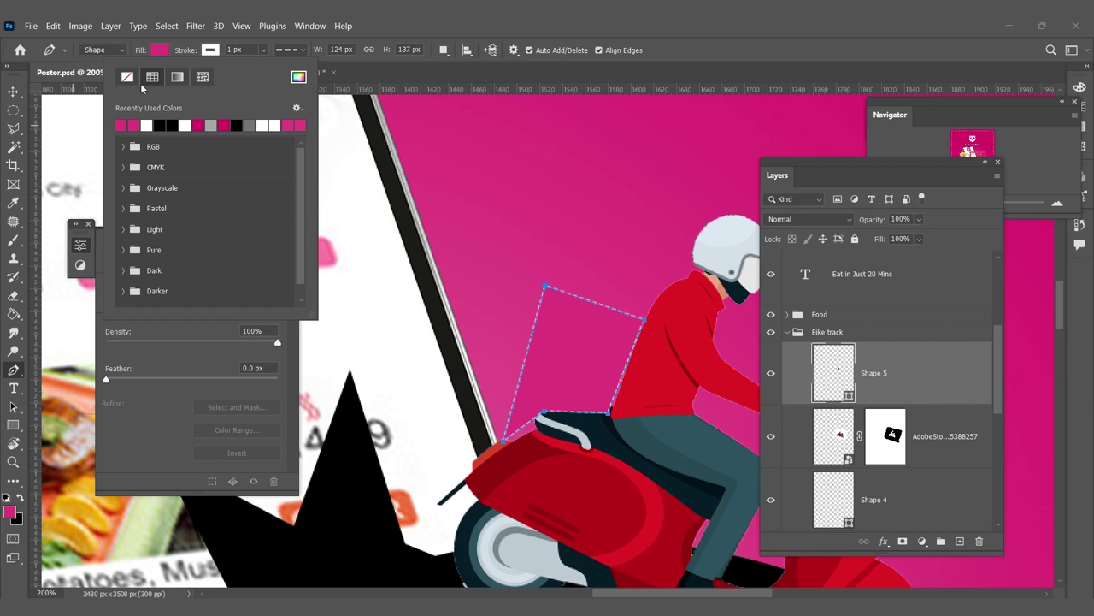
{"action": "left_click", "coordinate": [126, 77]}
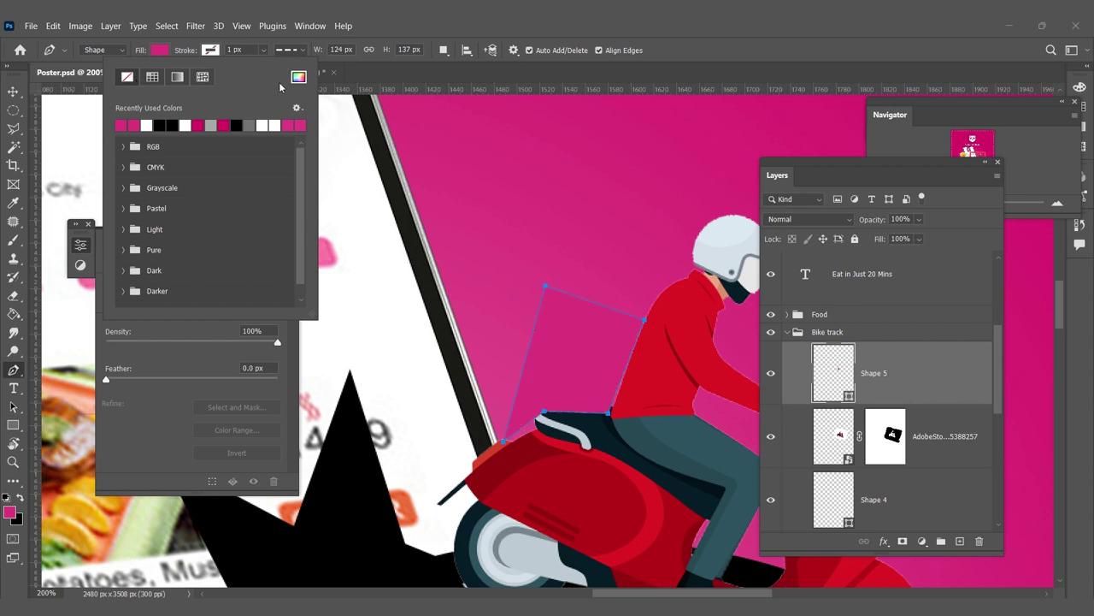
{"action": "left_click", "coordinate": [896, 398]}
Step: Change the Shape 5 box fill to the darker magenta #c41e65
{"action": "left_click", "coordinate": [932, 451]}
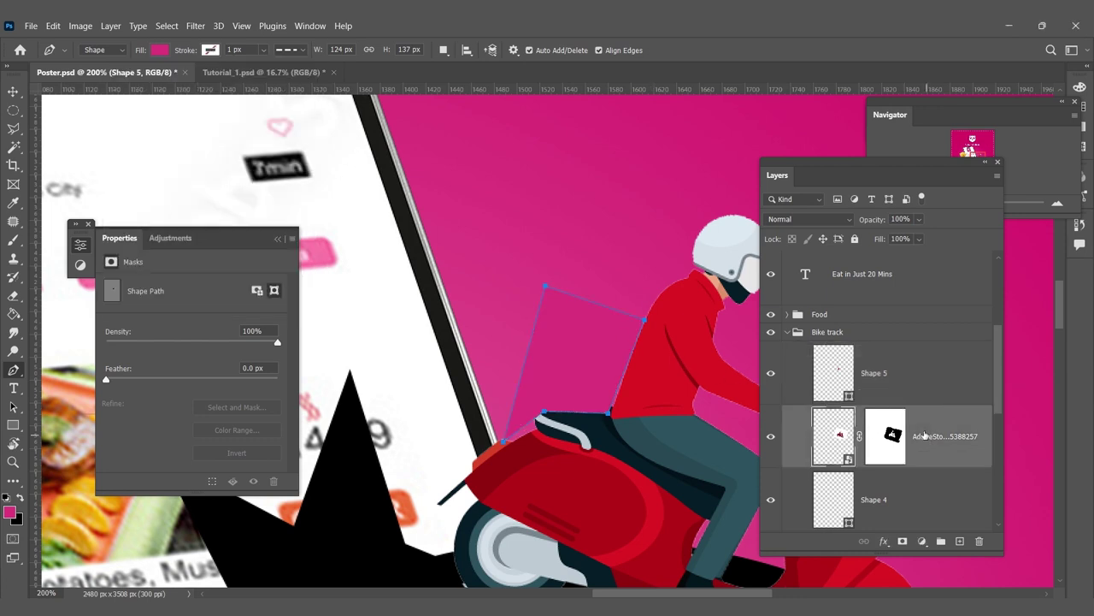
{"action": "left_click", "coordinate": [896, 380]}
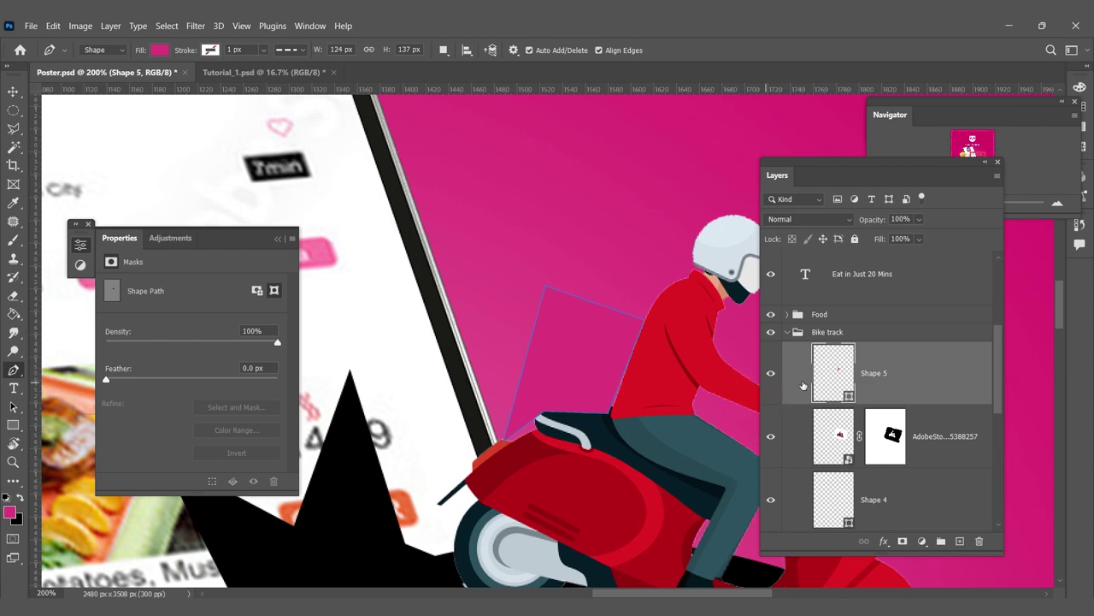
{"action": "double_click", "coordinate": [831, 373]}
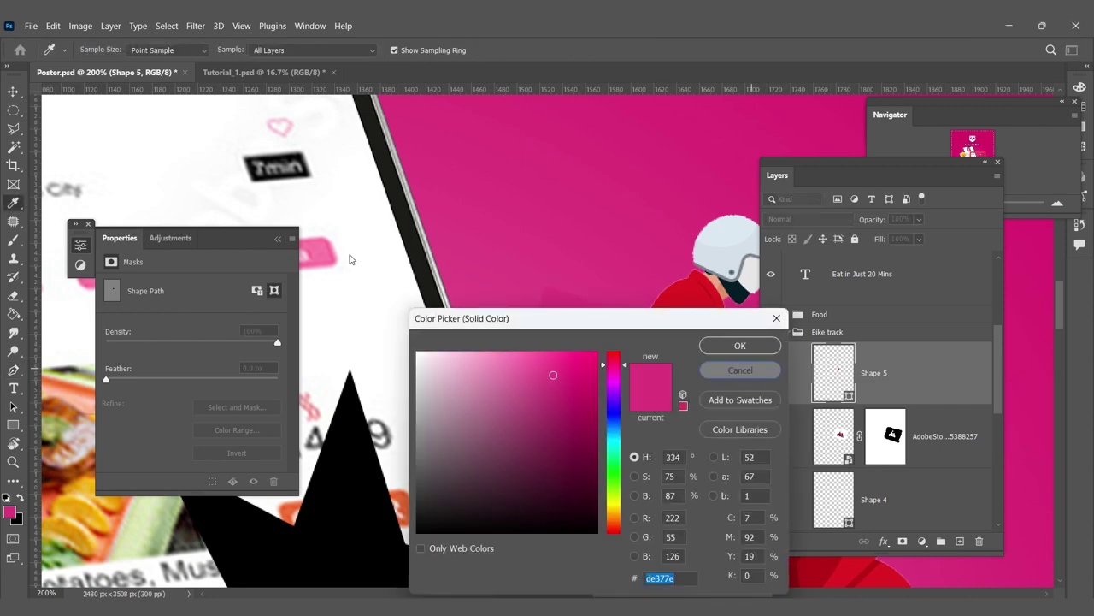
{"action": "key", "text": "Return"}
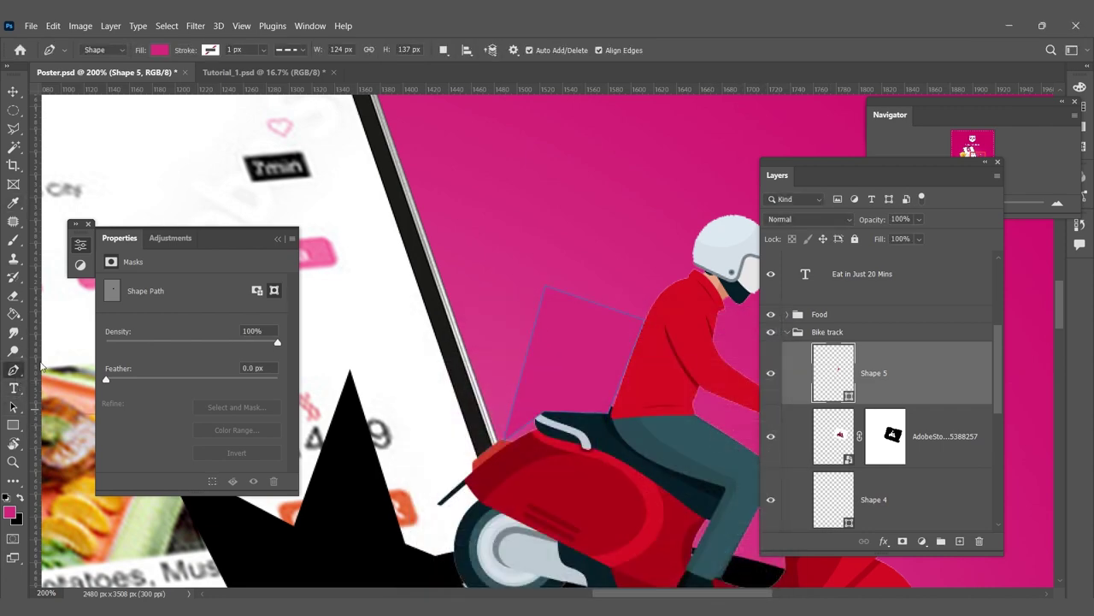
{"action": "left_click", "coordinate": [157, 50]}
{"action": "left_click", "coordinate": [248, 78]}
{"action": "left_click", "coordinate": [571, 394]}
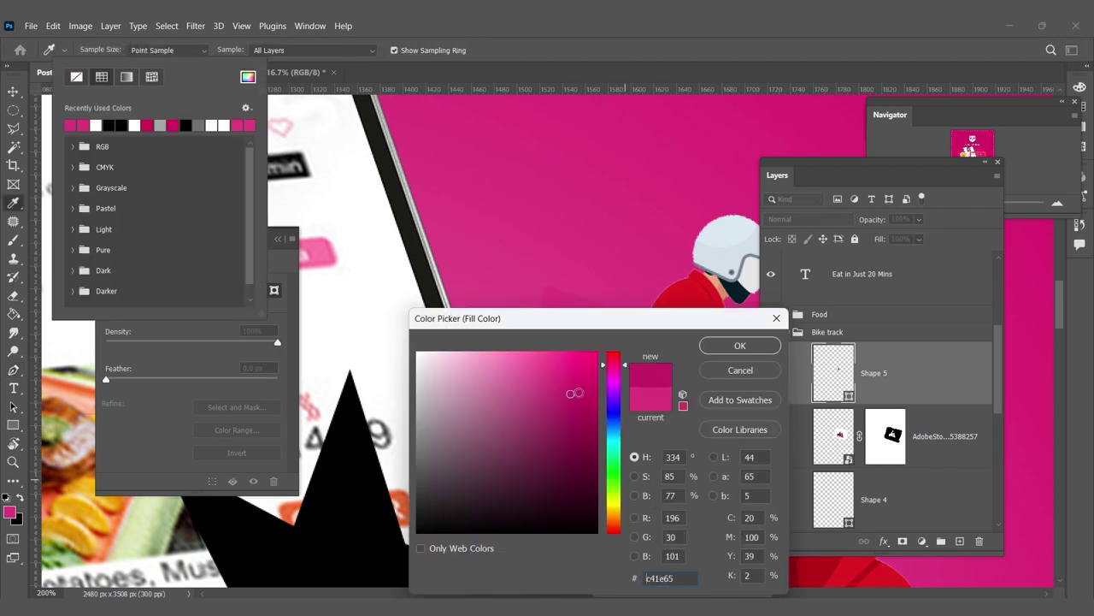
{"action": "left_click", "coordinate": [741, 356]}
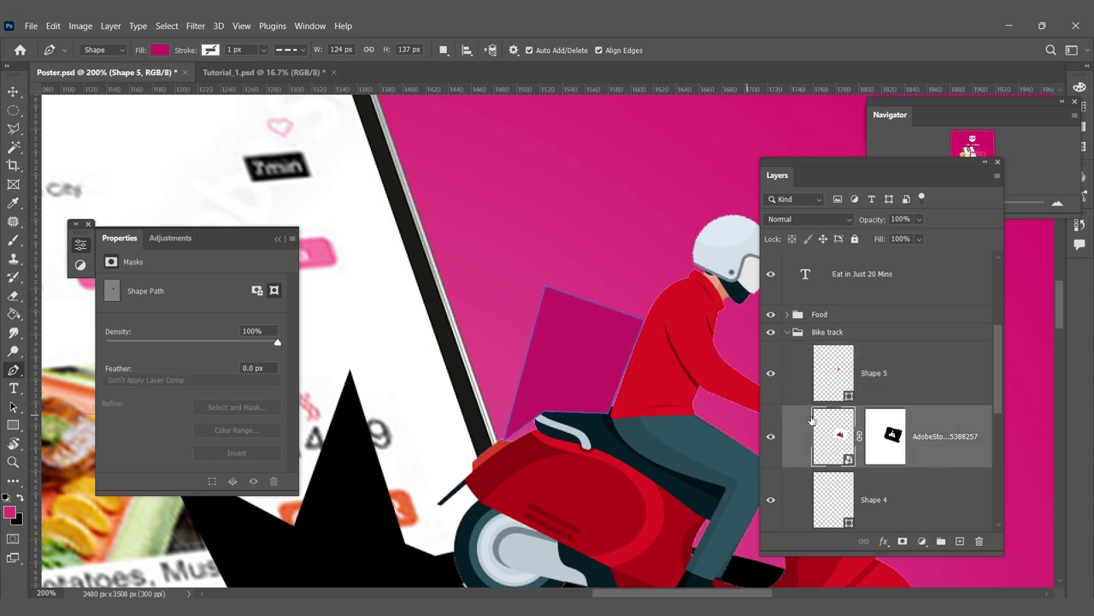
{"action": "left_click", "coordinate": [929, 378]}
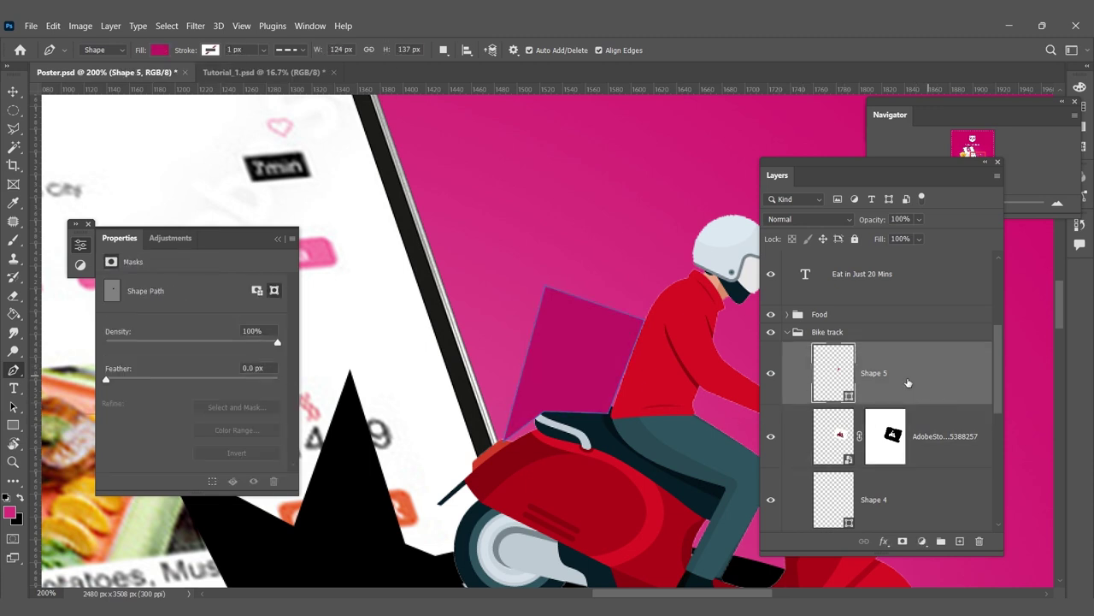
Step: Duplicate Shape 5, fill the copy white, and place it below the magenta box
{"action": "left_click_drag", "start_coordinate": [908, 383], "coordinate": [959, 542]}
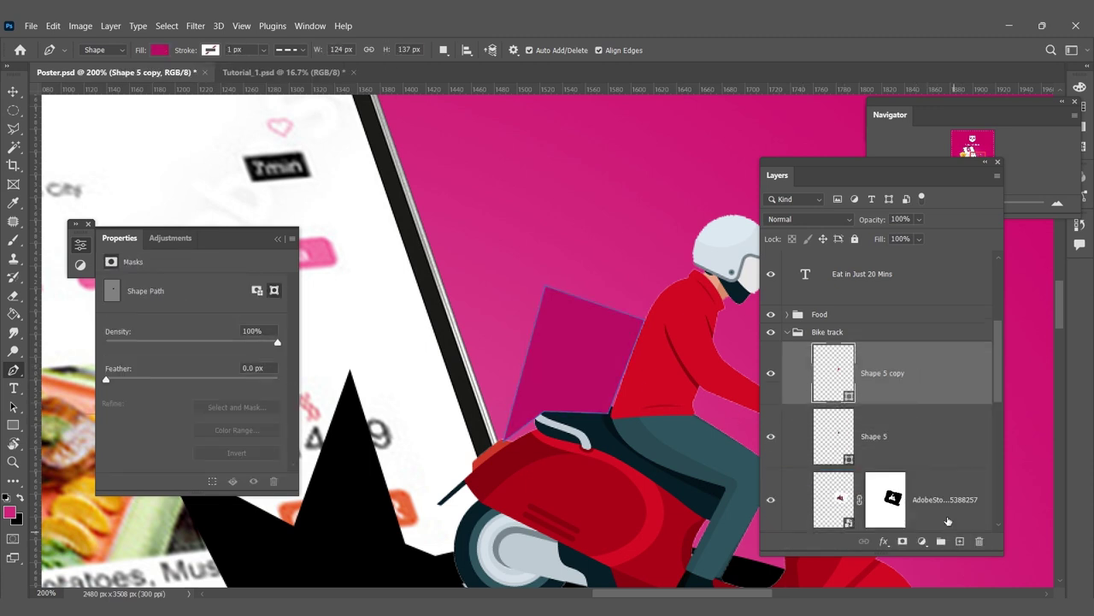
{"action": "left_click", "coordinate": [160, 50]}
{"action": "left_click", "coordinate": [112, 124]}
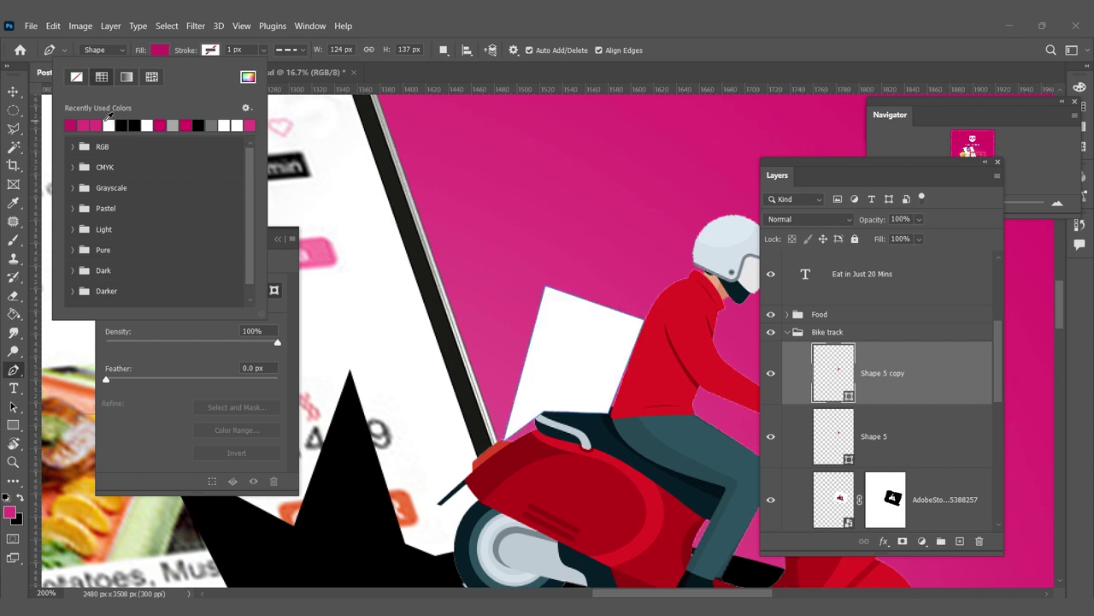
{"action": "left_click_drag", "start_coordinate": [899, 376], "coordinate": [898, 445]}
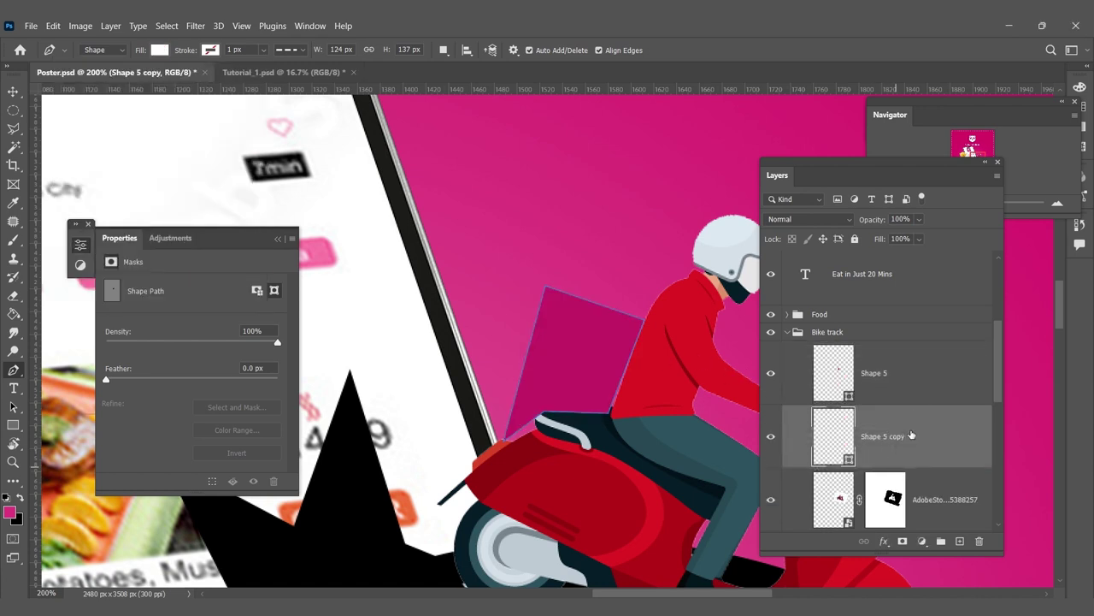
Step: Nudge the white copy up and right so it shows as a rim along the box's top
{"action": "key", "text": "v"}
{"action": "key", "text": "Left"}
{"action": "key", "text": "Left"}
{"action": "key", "text": "Left"}
{"action": "key", "text": "Left"}
{"action": "key", "text": "Right"}
{"action": "key", "text": "Right"}
{"action": "key", "text": "Up"}
{"action": "key", "text": "Right"}
{"action": "key", "text": "Right"}
{"action": "key", "text": "Up"}
{"action": "key", "text": "Right"}
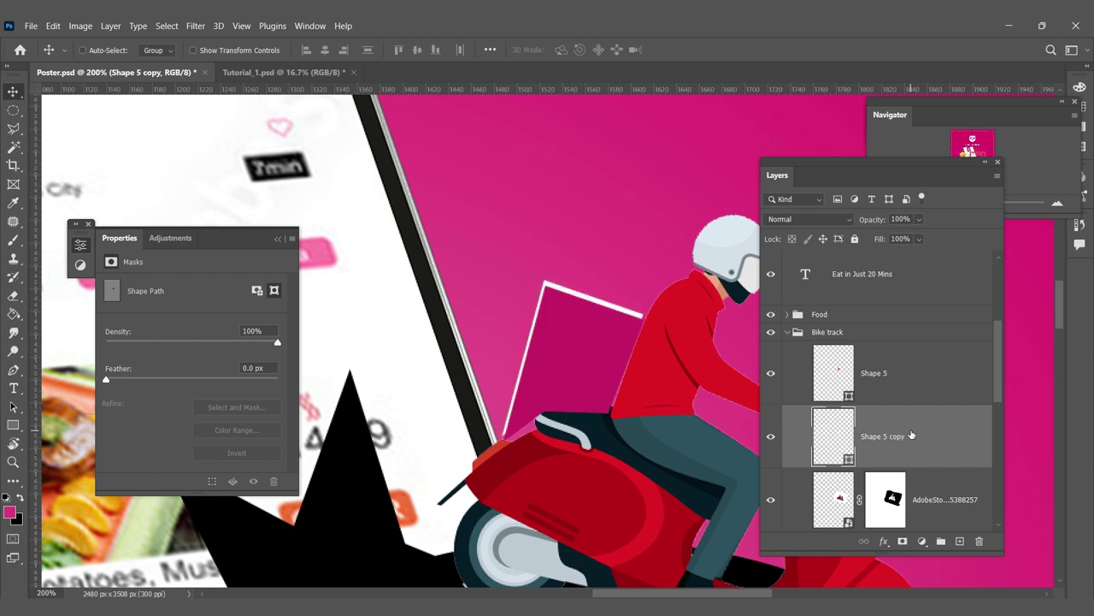
{"action": "mouse_move", "coordinate": [911, 436]}
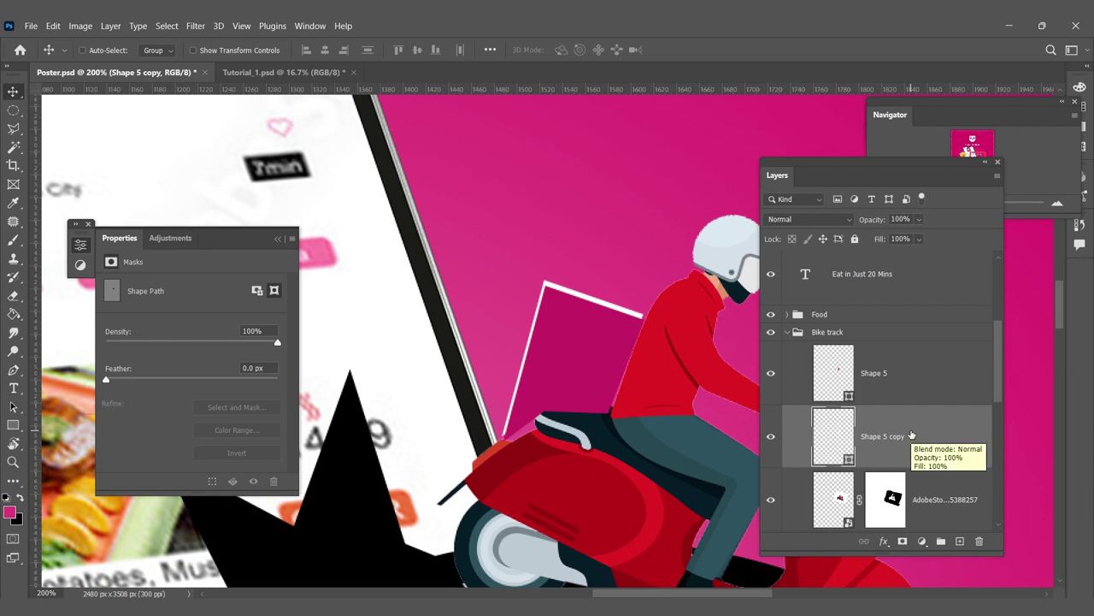
{"action": "left_click", "coordinate": [927, 389]}
{"action": "key", "text": "ctrl+minus"}
{"action": "key", "text": "ctrl+minus"}
{"action": "key", "text": "ctrl+minus"}
{"action": "key", "text": "ctrl+minus"}
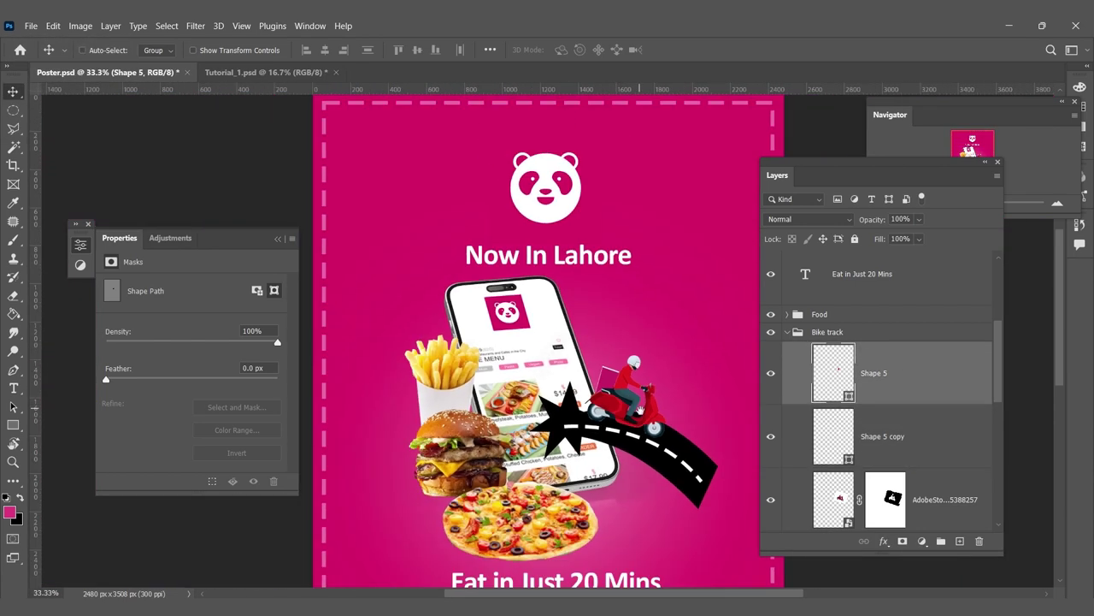
Step: Duplicate the panda logo layer and shrink the copy down near the phone
{"action": "scroll", "coordinate": [637, 405], "scroll_direction": "up", "scroll_amount": 2}
{"action": "scroll", "coordinate": [941, 337], "scroll_direction": "up", "scroll_amount": 3}
{"action": "left_click", "coordinate": [940, 337]}
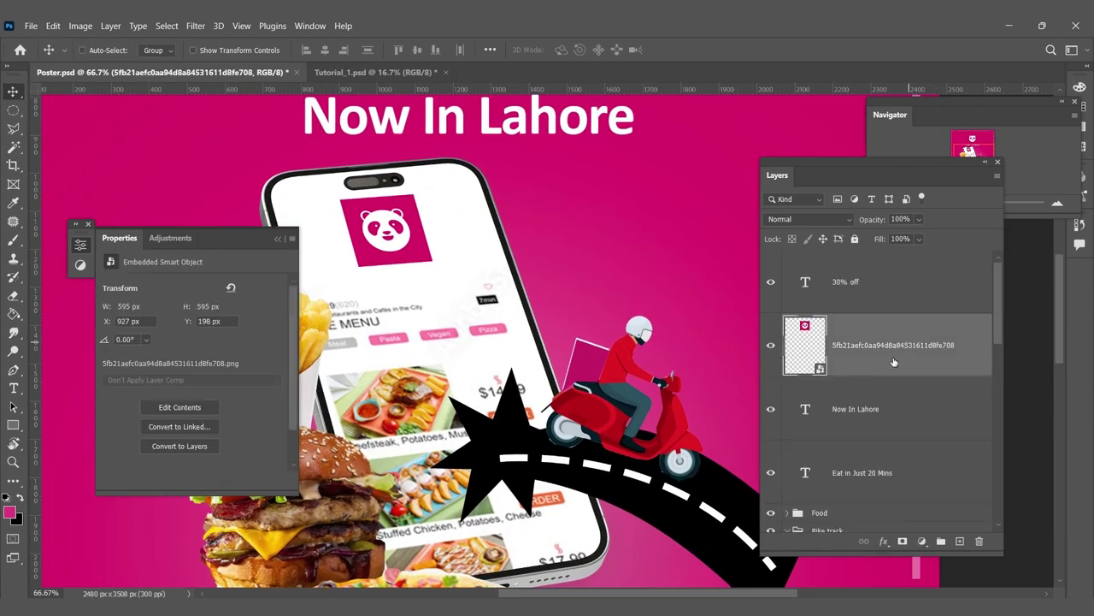
{"action": "left_click_drag", "start_coordinate": [898, 366], "coordinate": [959, 540]}
{"action": "scroll", "coordinate": [694, 425], "scroll_direction": "down", "scroll_amount": 2}
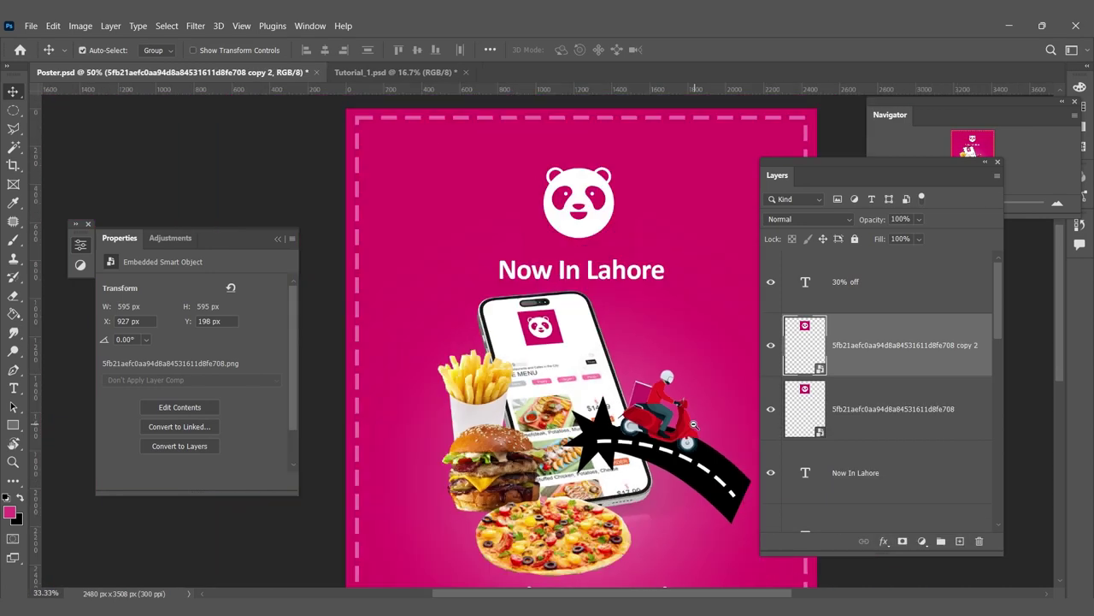
{"action": "key", "text": "ctrl+t"}
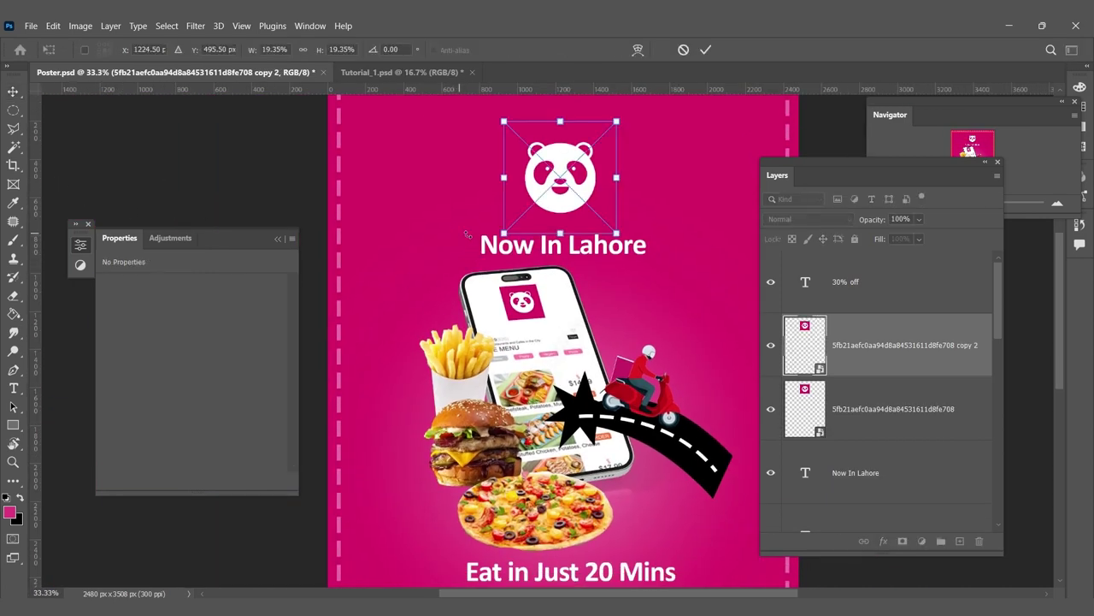
{"action": "mouse_move", "coordinate": [616, 122]}
{"action": "left_mouse_down"}
{"action": "mouse_move", "coordinate": [555, 182]}
{"action": "mouse_move", "coordinate": [630, 364]}
{"action": "left_mouse_up"}
Step: Shrink the logo copy further, tilt it about 16.5°, and set it on the delivery box
{"action": "scroll", "coordinate": [630, 363], "scroll_direction": "up", "scroll_amount": 3}
{"action": "mouse_move", "coordinate": [647, 295]}
{"action": "left_mouse_down"}
{"action": "mouse_move", "coordinate": [558, 389]}
{"action": "mouse_move", "coordinate": [602, 369]}
{"action": "mouse_move", "coordinate": [655, 315]}
{"action": "mouse_move", "coordinate": [656, 331]}
{"action": "left_mouse_up"}
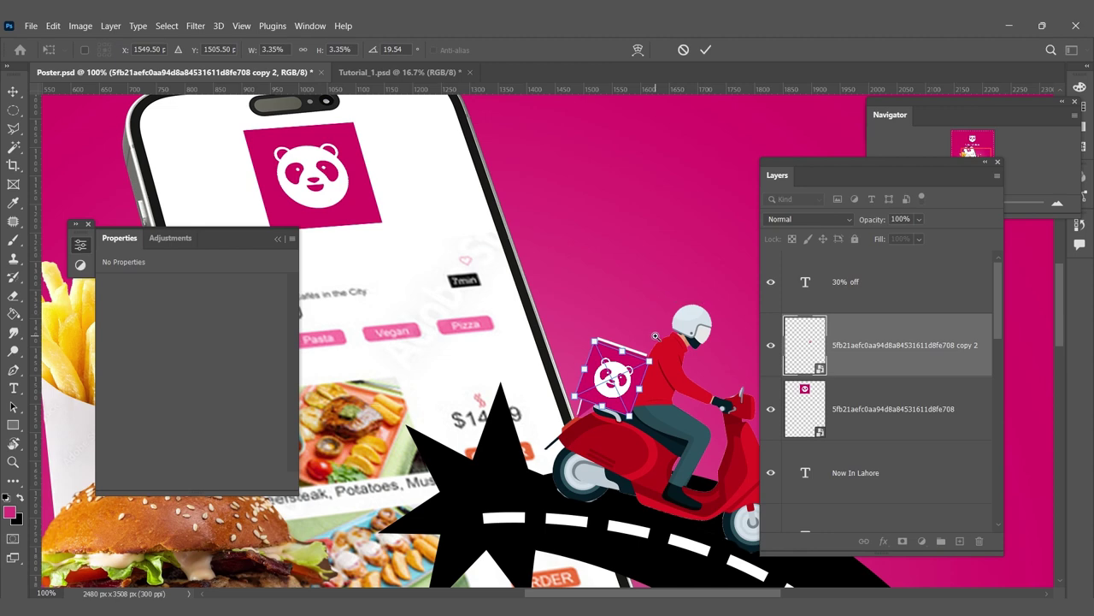
{"action": "scroll", "coordinate": [657, 334], "scroll_direction": "up", "scroll_amount": 2}
{"action": "mouse_move", "coordinate": [578, 409]}
{"action": "left_mouse_down"}
{"action": "mouse_move", "coordinate": [586, 397]}
{"action": "mouse_move", "coordinate": [614, 410]}
{"action": "mouse_move", "coordinate": [605, 421]}
{"action": "mouse_move", "coordinate": [659, 384]}
{"action": "left_mouse_up"}
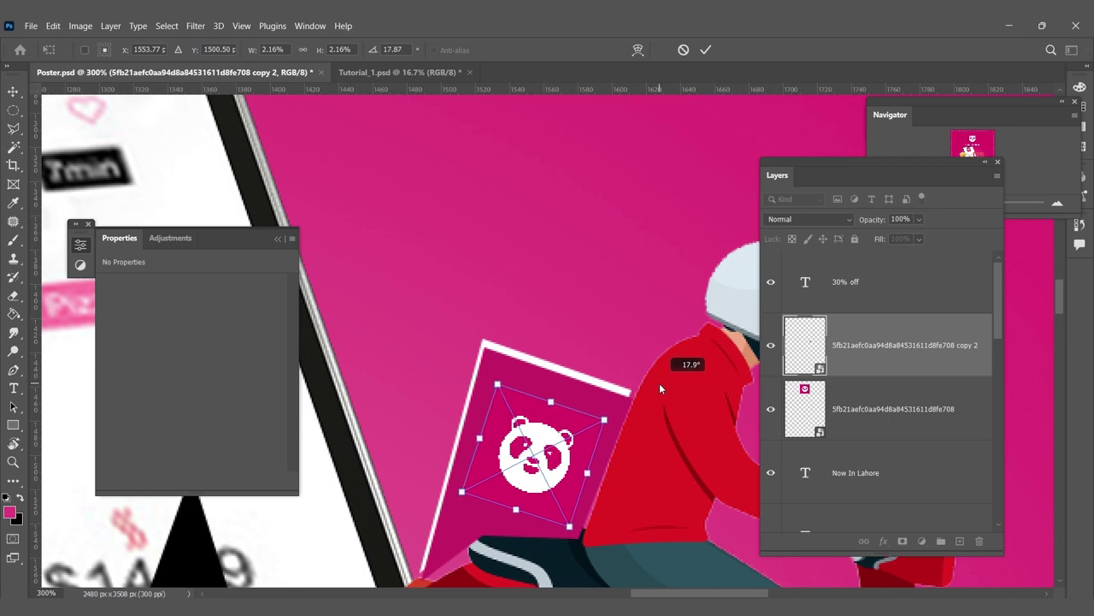
{"action": "key", "text": "Return"}
{"action": "key", "text": "ctrl+minus"}
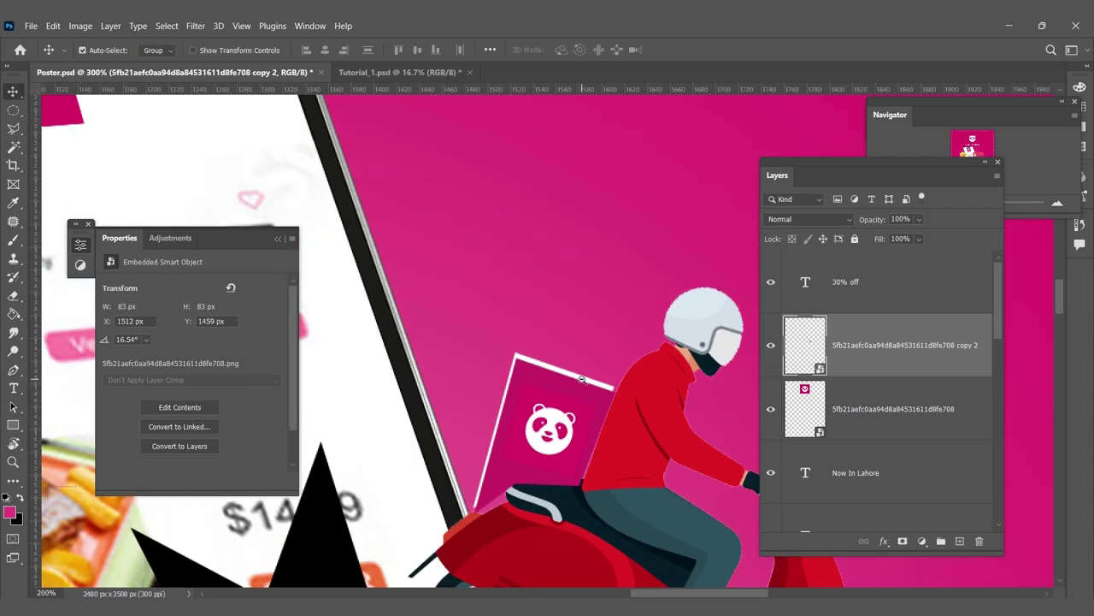
{"action": "key", "text": "ctrl+minus"}
{"action": "key", "text": "ctrl+minus"}
{"action": "key", "text": "ctrl+minus"}
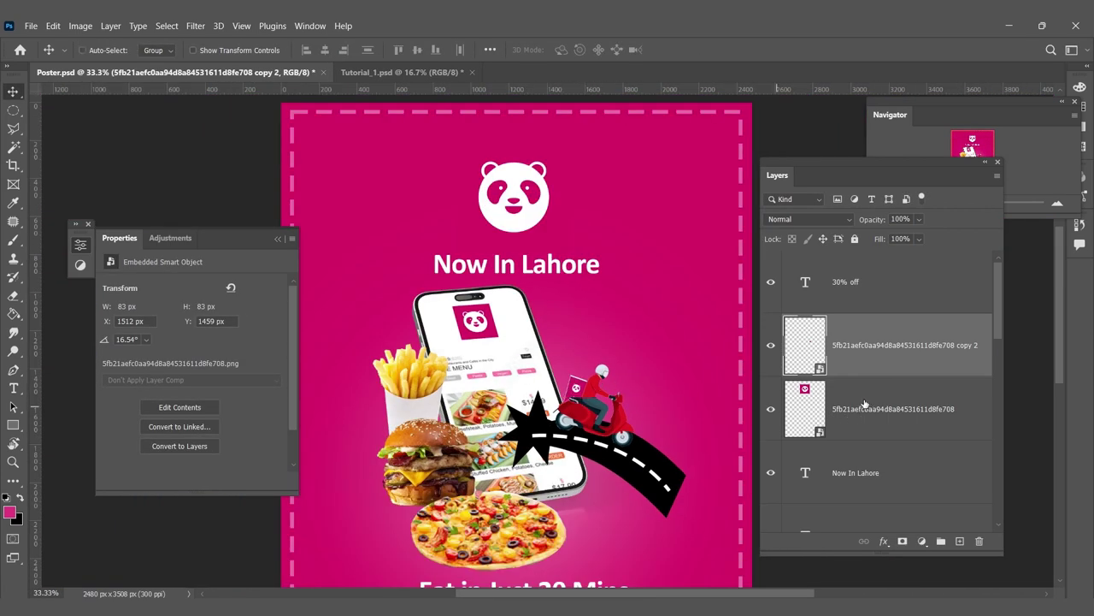
{"action": "left_click", "coordinate": [865, 404]}
Step: Select the small panda logo copy layer, toggling its visibility to compare
{"action": "scroll", "coordinate": [613, 416], "scroll_direction": "up", "scroll_amount": 2}
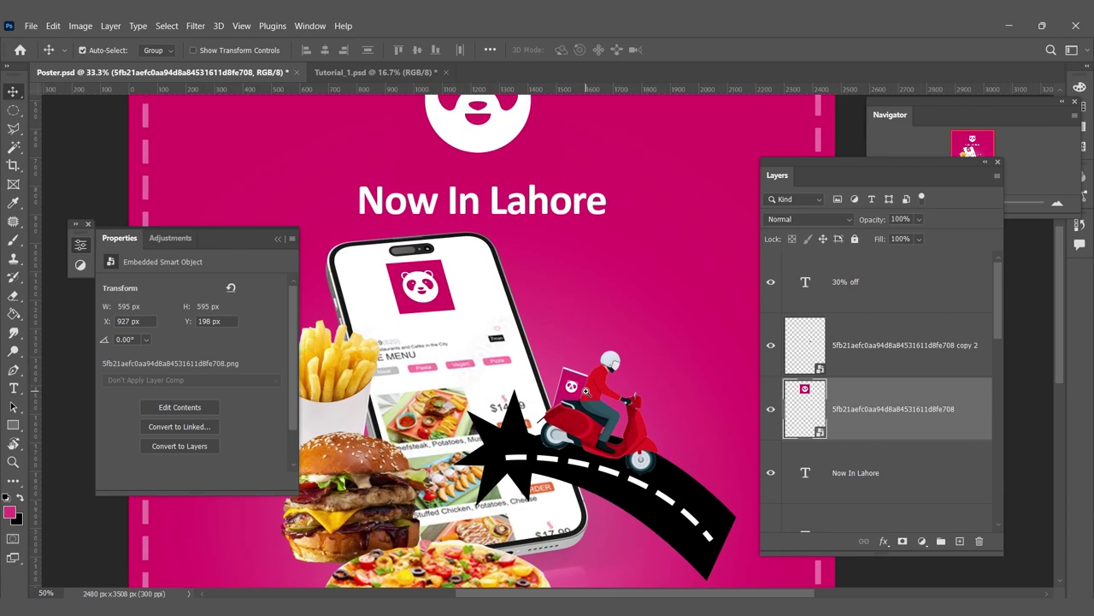
{"action": "scroll", "coordinate": [598, 402], "scroll_direction": "up", "scroll_amount": 2}
{"action": "scroll", "coordinate": [574, 389], "scroll_direction": "up", "scroll_amount": 1}
{"action": "left_click", "coordinate": [872, 369]}
{"action": "left_click", "coordinate": [770, 352]}
{"action": "left_click", "coordinate": [770, 353]}
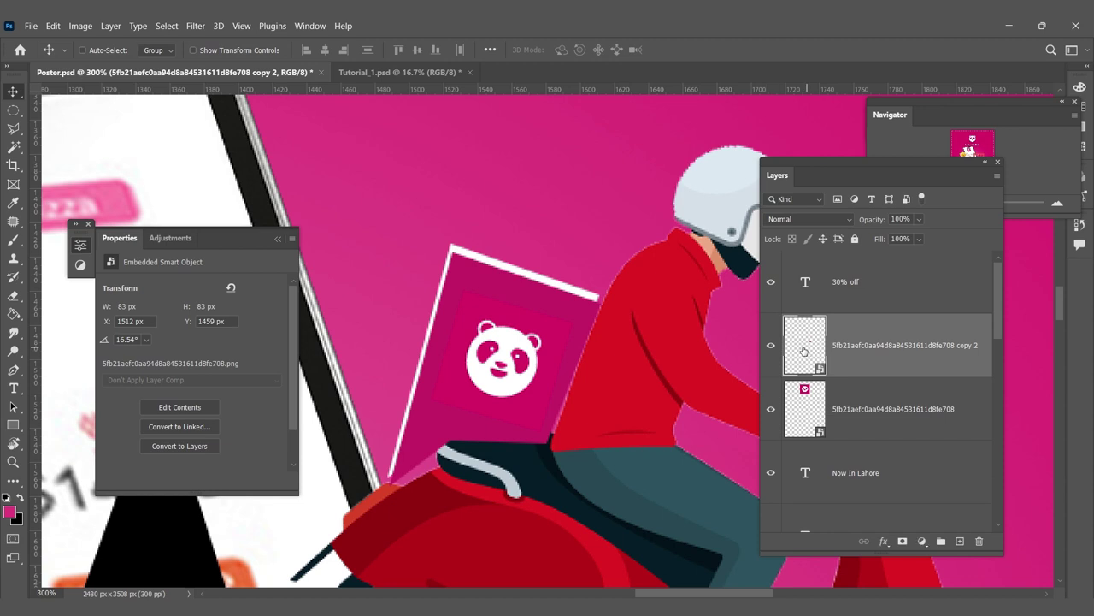
{"action": "left_click", "coordinate": [12, 371]}
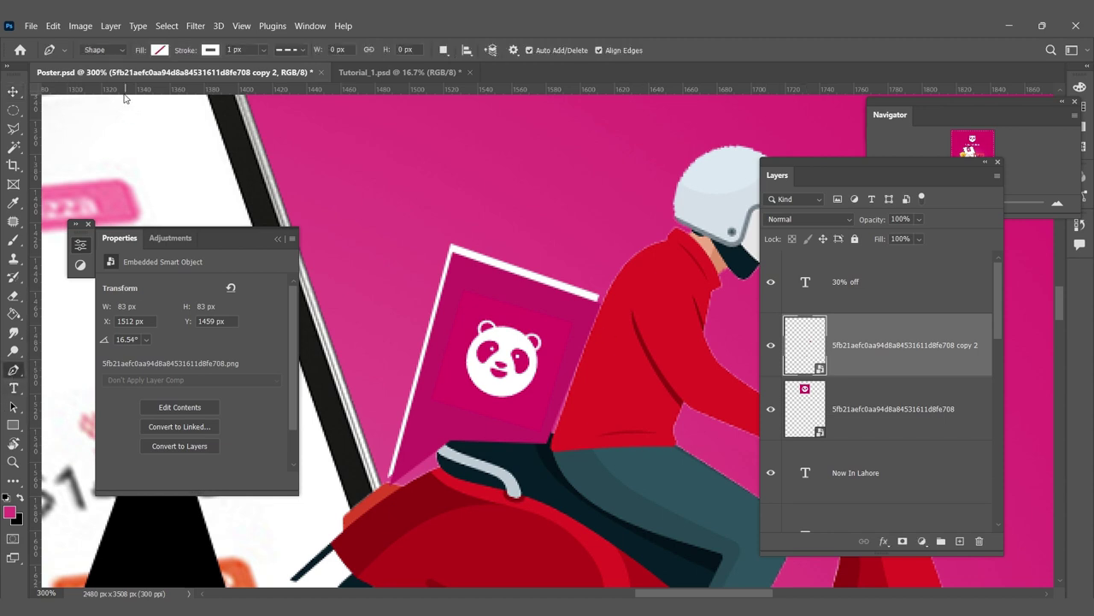
{"action": "left_click", "coordinate": [869, 414]}
{"action": "left_click", "coordinate": [876, 356]}
Step: Move the panda logo copy into the Bike track group, above Shape 5
{"action": "scroll", "coordinate": [883, 371], "scroll_direction": "down", "scroll_amount": 1}
{"action": "scroll", "coordinate": [889, 384], "scroll_direction": "up", "scroll_amount": 1}
{"action": "left_click", "coordinate": [871, 411]}
{"action": "left_click", "coordinate": [772, 352]}
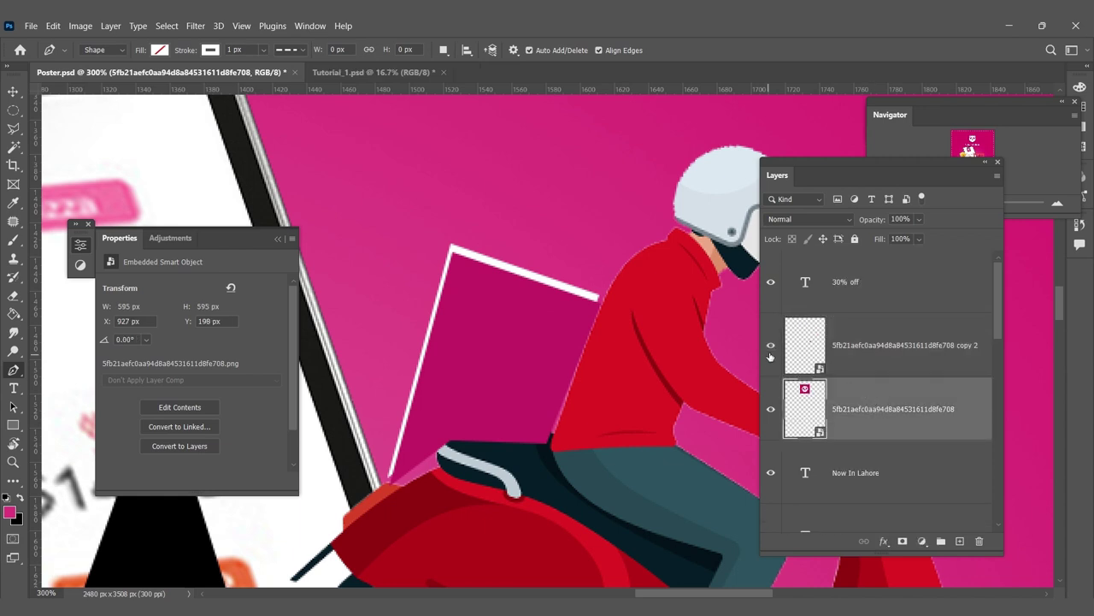
{"action": "left_click", "coordinate": [771, 352]}
{"action": "left_click", "coordinate": [906, 344]}
{"action": "left_click_drag", "start_coordinate": [907, 345], "coordinate": [890, 510]}
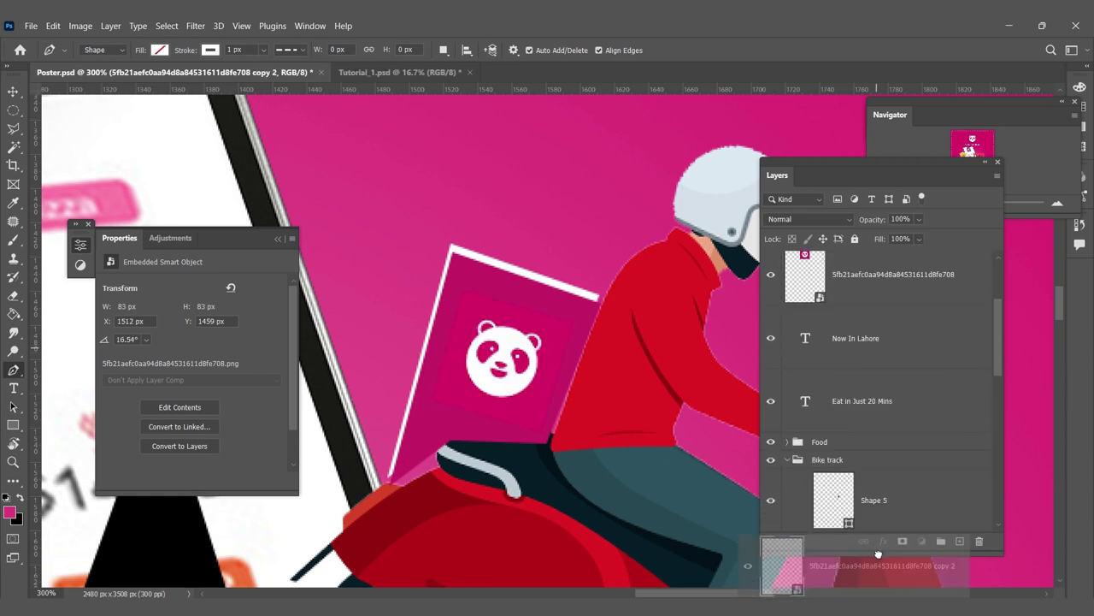
{"action": "left_click_drag", "start_coordinate": [890, 510], "coordinate": [894, 353]}
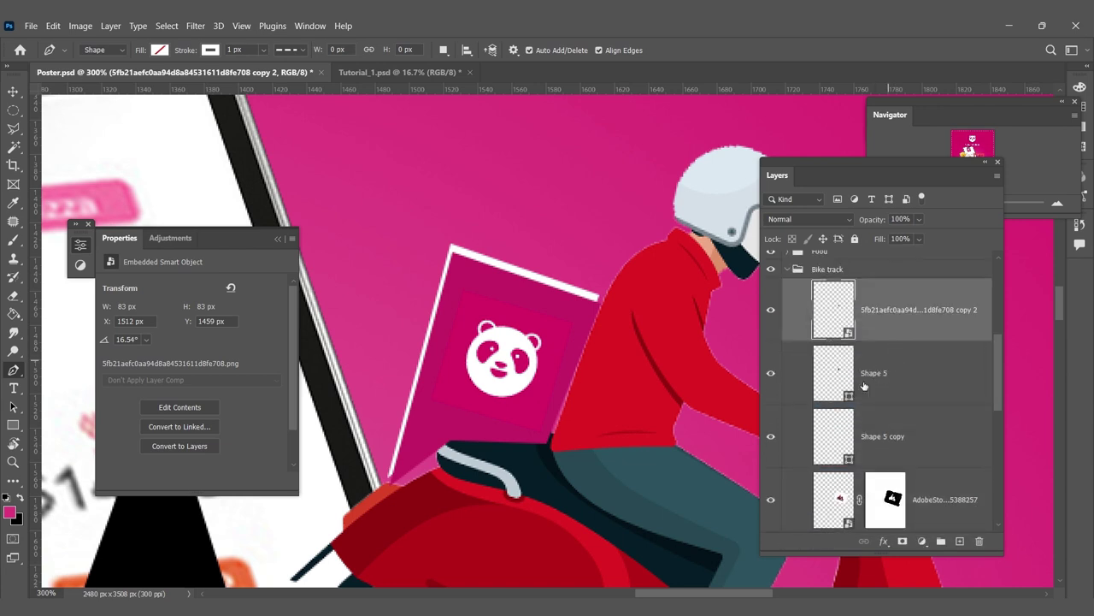
Step: Refill Shape 5, the delivery box square, with magenta #d70f64
{"action": "left_click", "coordinate": [860, 382]}
{"action": "left_click", "coordinate": [162, 50]}
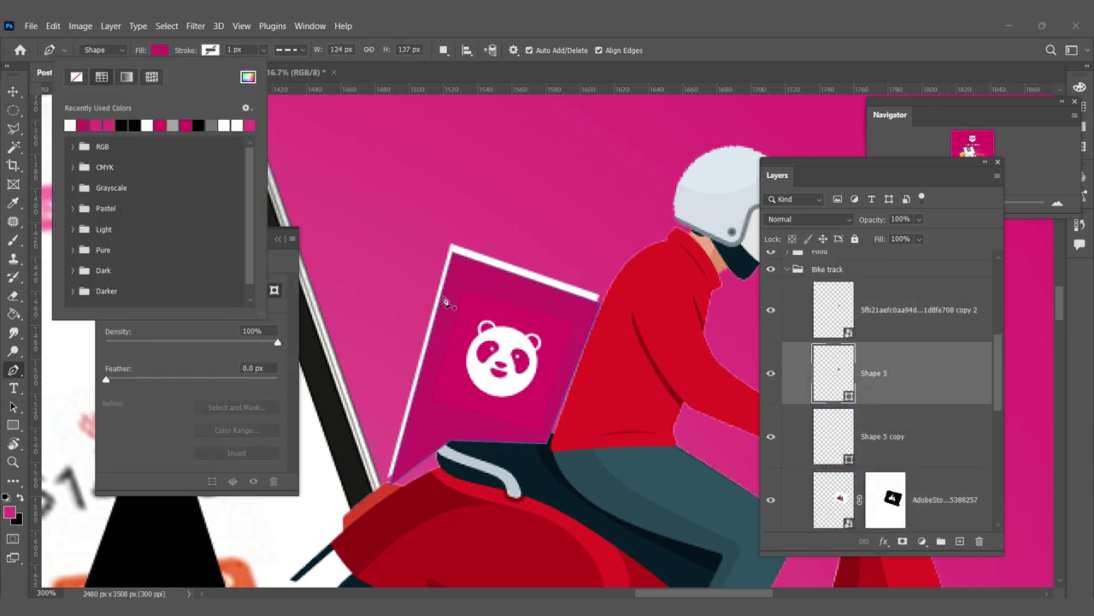
{"action": "left_click", "coordinate": [97, 124]}
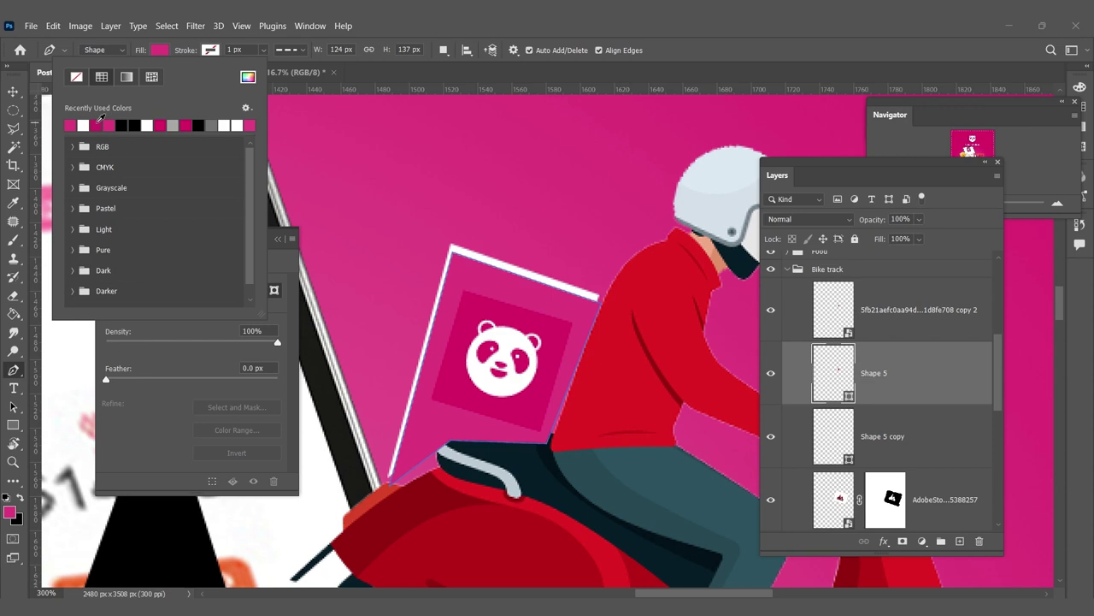
{"action": "left_click", "coordinate": [247, 77]}
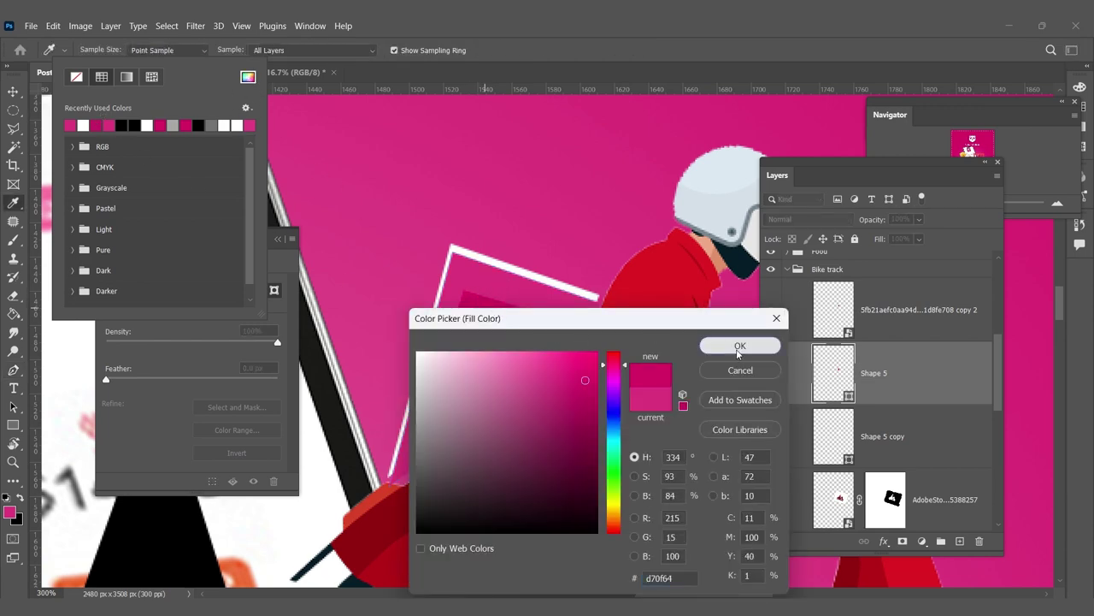
{"action": "left_click", "coordinate": [737, 349]}
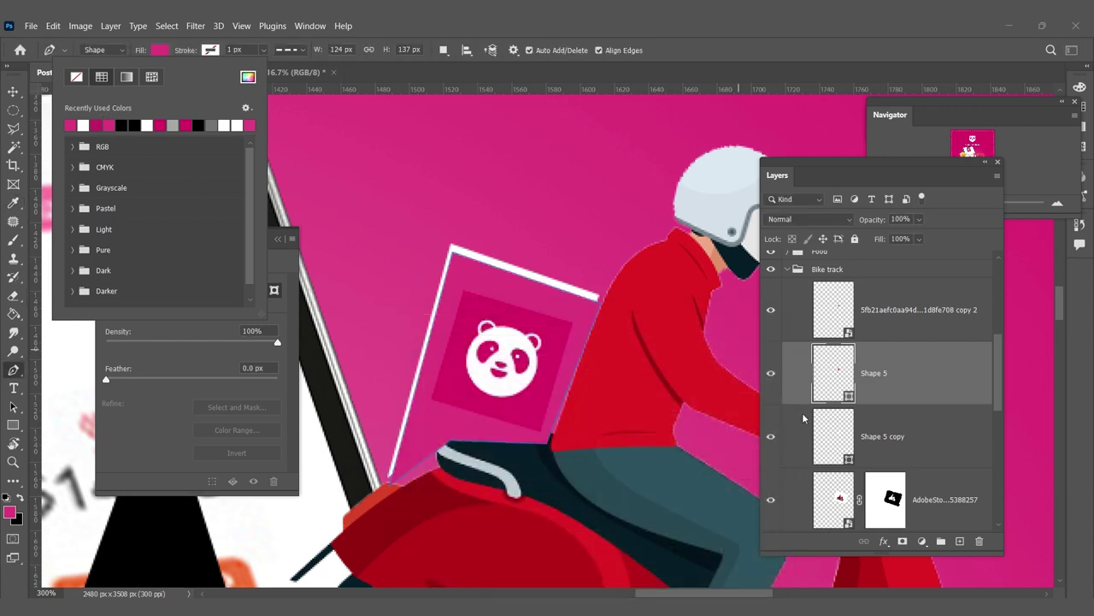
{"action": "left_click", "coordinate": [893, 436]}
{"action": "left_click", "coordinate": [893, 436]}
Step: Select the Shape 5 layer and review the layer stack
{"action": "left_click", "coordinate": [15, 94]}
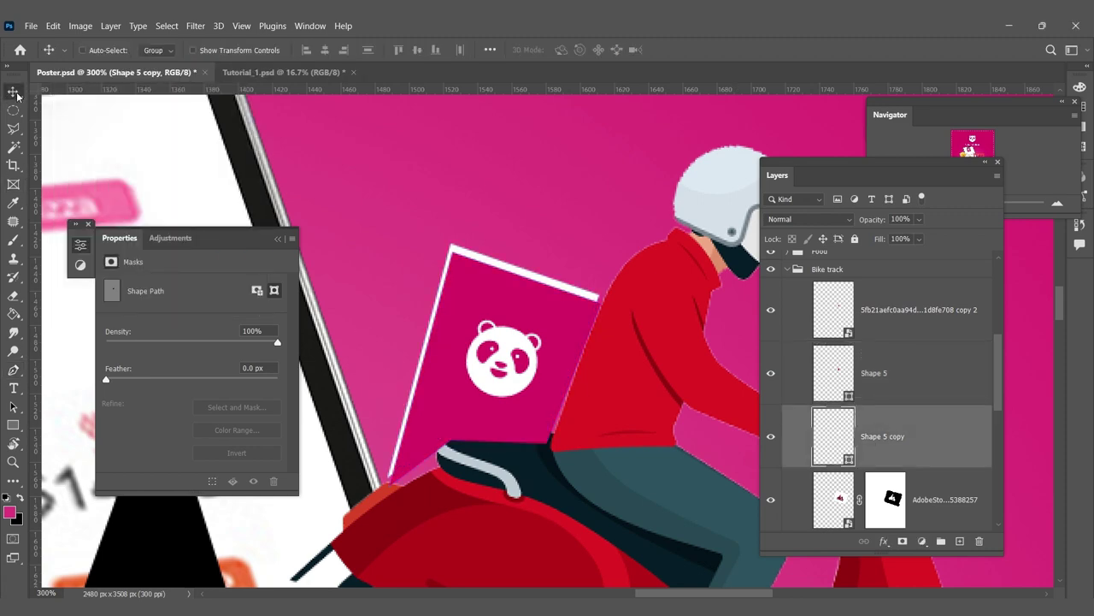
{"action": "left_click", "coordinate": [781, 381]}
{"action": "scroll", "coordinate": [656, 398], "scroll_direction": "down", "scroll_amount": 1}
{"action": "scroll", "coordinate": [655, 397], "scroll_direction": "down", "scroll_amount": 3}
{"action": "scroll", "coordinate": [656, 397], "scroll_direction": "down", "scroll_amount": 1}
{"action": "scroll", "coordinate": [656, 398], "scroll_direction": "up", "scroll_amount": 1}
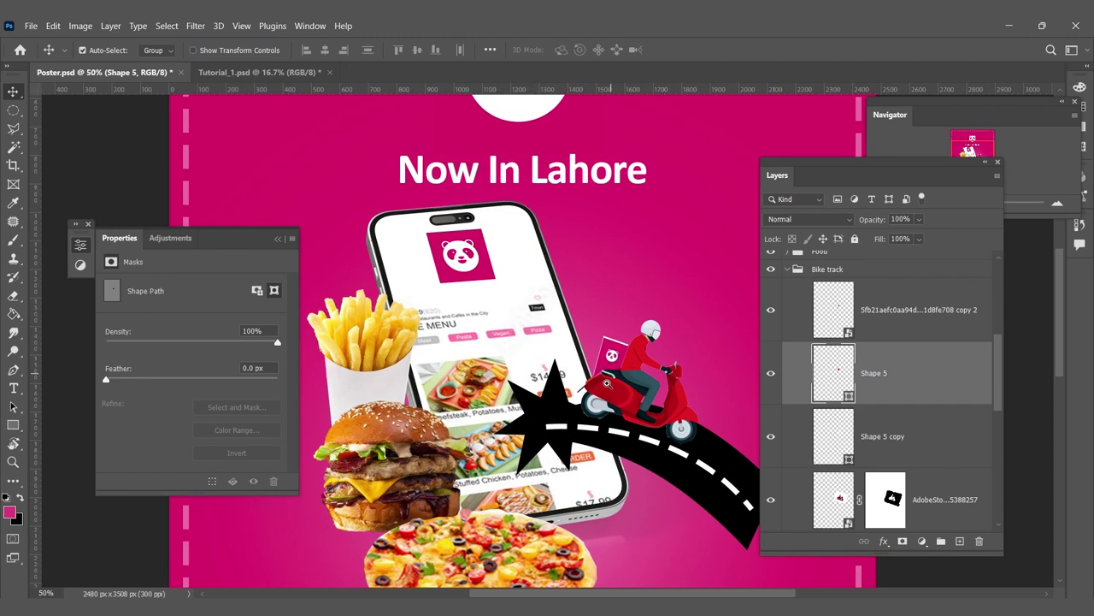
{"action": "scroll", "coordinate": [528, 398], "scroll_direction": "down", "scroll_amount": 1}
Step: Zoom out to the whole poster and save Poster.psd
{"action": "scroll", "coordinate": [539, 380], "scroll_direction": "down", "scroll_amount": 1}
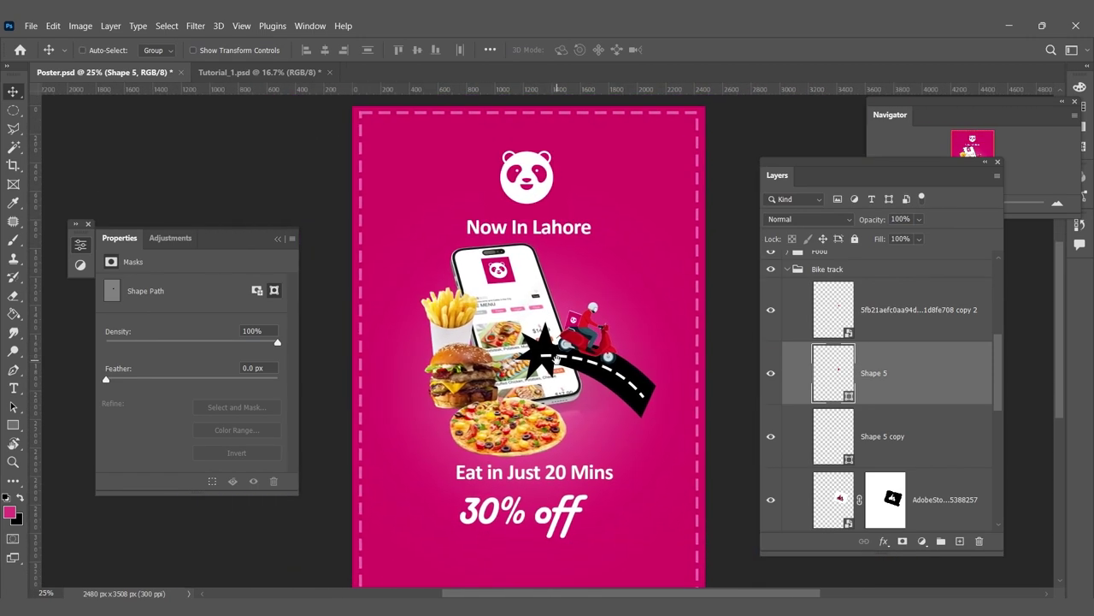
{"action": "key", "text": "ctrl+s"}
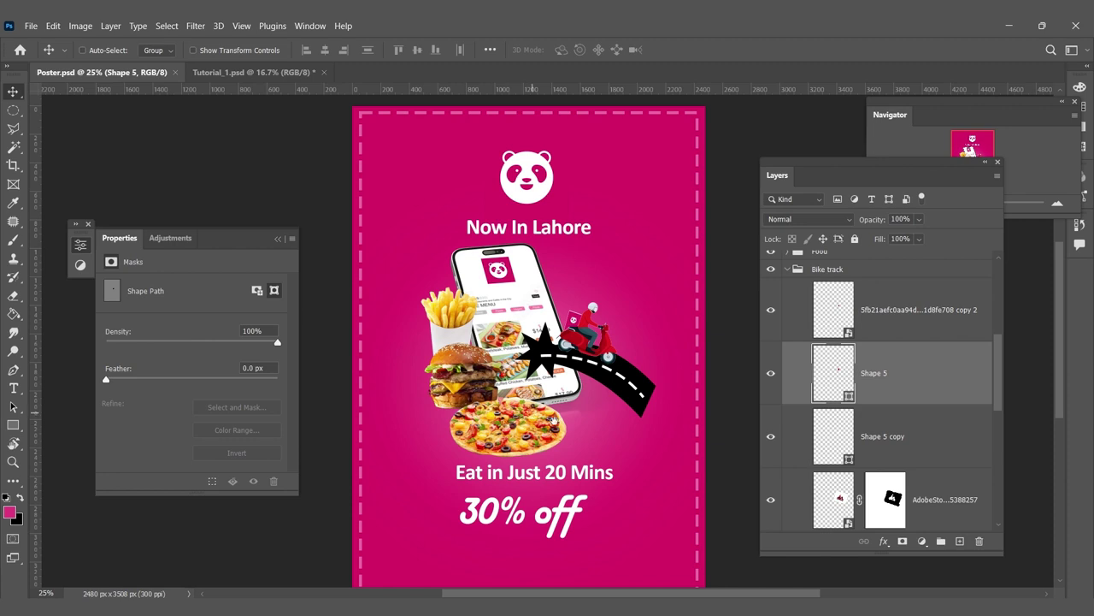
{"action": "scroll", "coordinate": [547, 380], "scroll_direction": "down", "scroll_amount": 2}
{"action": "scroll", "coordinate": [590, 496], "scroll_direction": "right", "scroll_amount": 1}
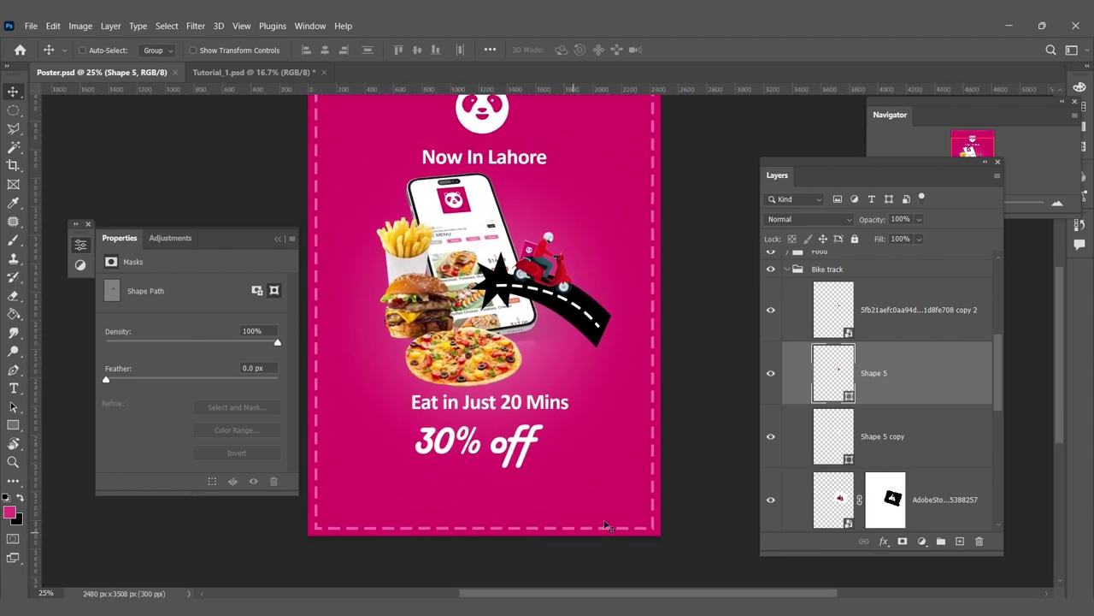
Step: Start drawing a circle with the Ellipse Tool in the poster's lower-right corner
{"action": "left_click", "coordinate": [13, 425]}
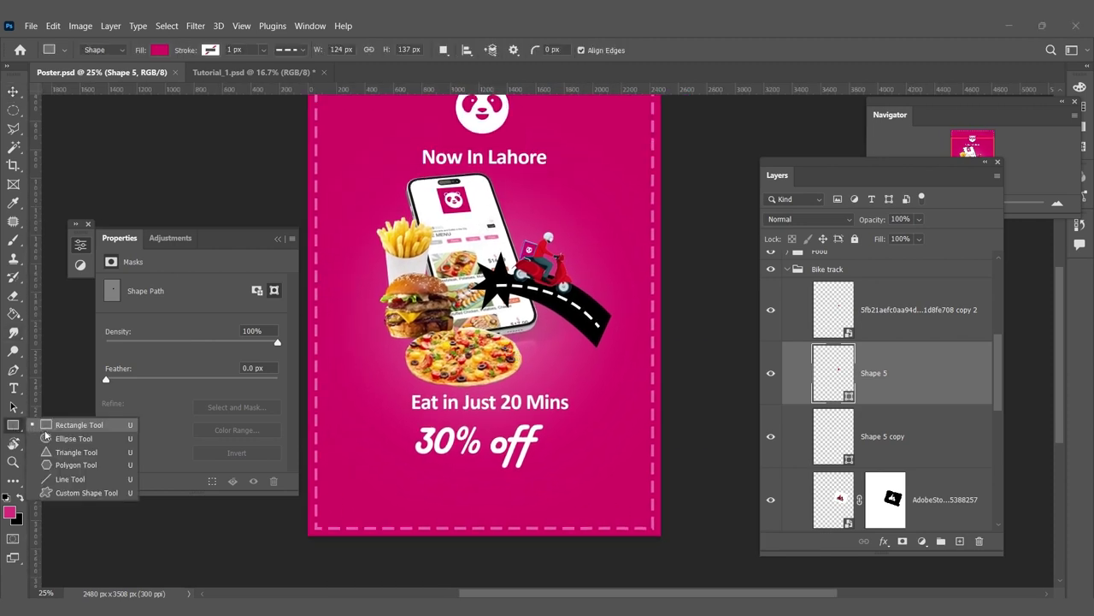
{"action": "left_click", "coordinate": [45, 428]}
{"action": "key", "text": "shift+u"}
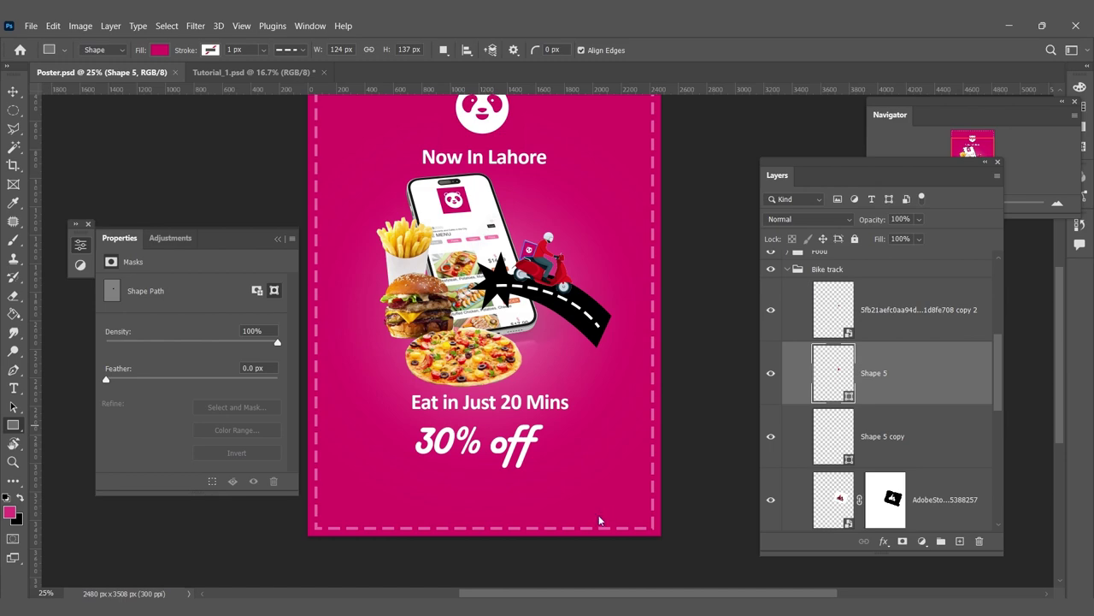
{"action": "scroll", "coordinate": [602, 510], "scroll_direction": "up", "scroll_amount": 3}
{"action": "left_click", "coordinate": [821, 270]}
{"action": "scroll", "coordinate": [871, 319], "scroll_direction": "up", "scroll_amount": 3}
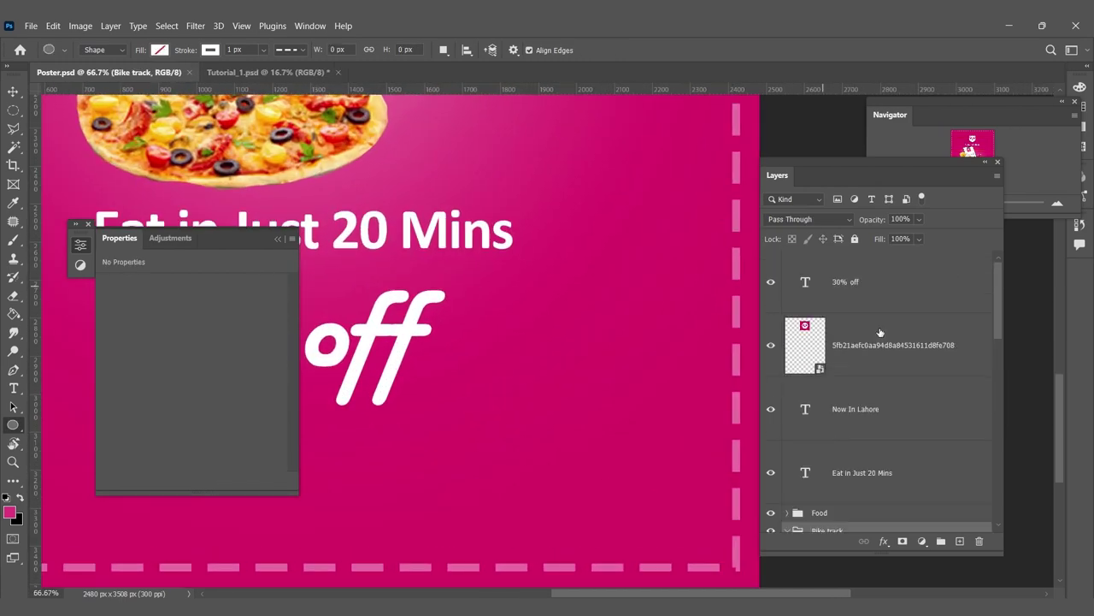
{"action": "left_click", "coordinate": [905, 305]}
{"action": "left_click", "coordinate": [890, 408]}
{"action": "scroll", "coordinate": [582, 405], "scroll_direction": "down", "scroll_amount": 2}
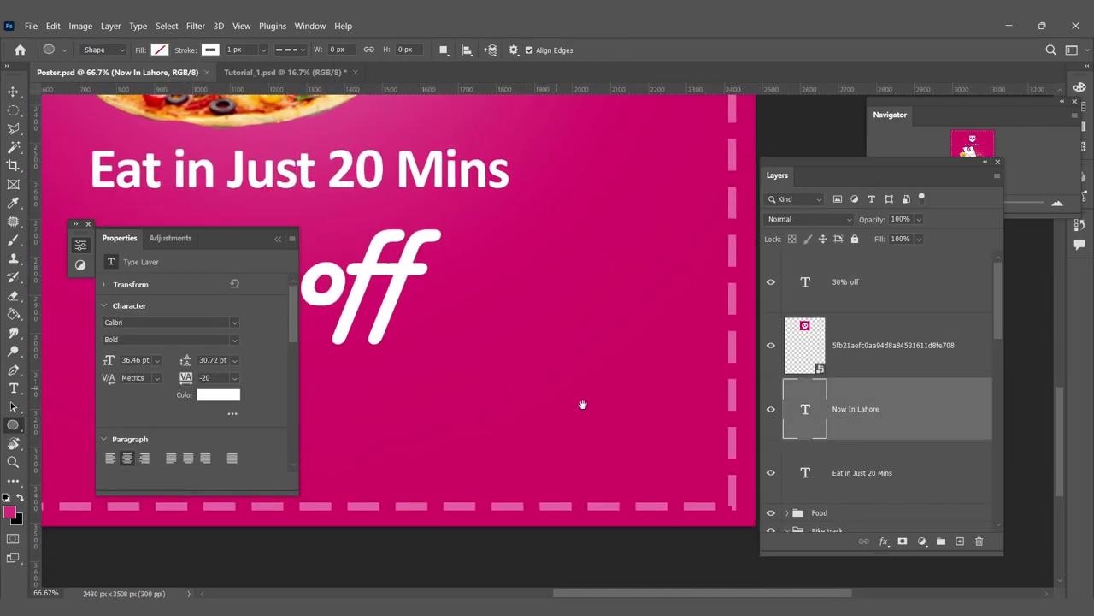
{"action": "left_click_drag", "start_coordinate": [548, 376], "coordinate": [663, 508]}
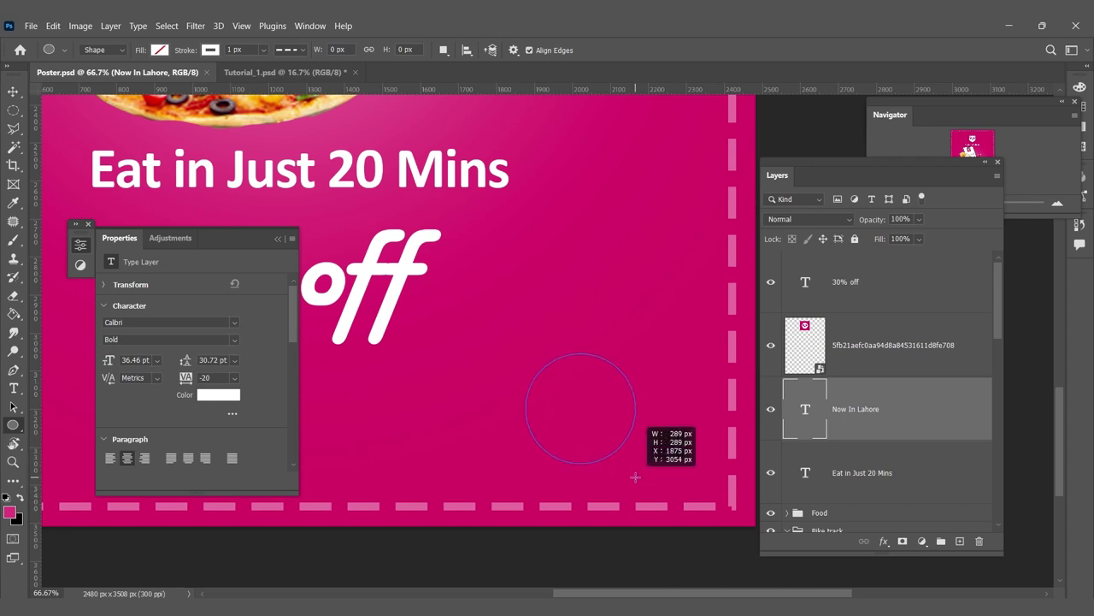
Step: Finish the circle at about 355 px, filled white with no outline
{"action": "left_click_drag", "start_coordinate": [663, 508], "coordinate": [655, 483]}
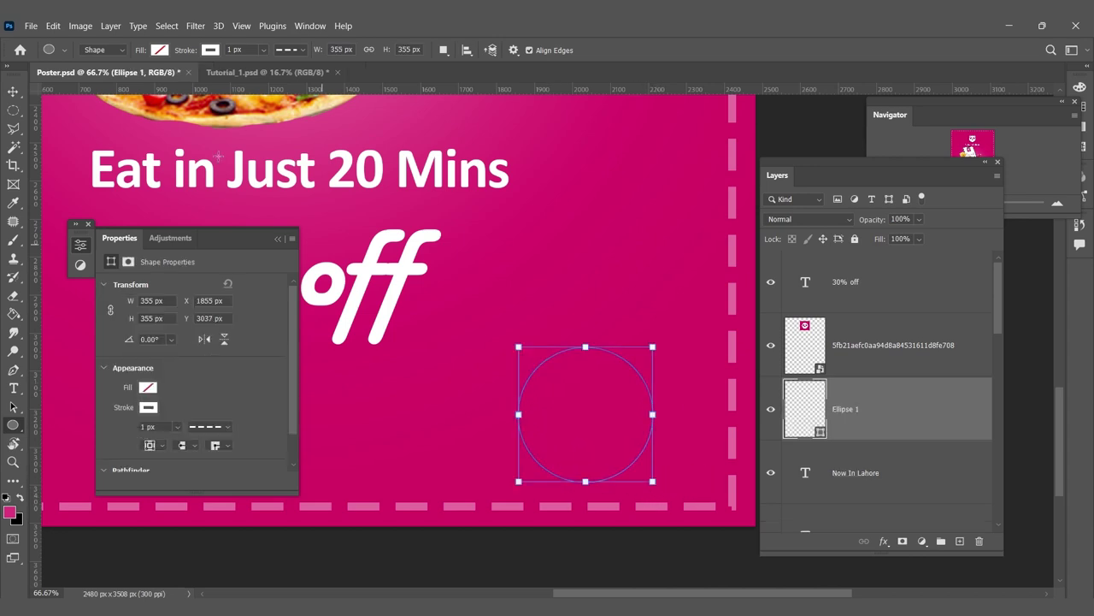
{"action": "left_click", "coordinate": [158, 50]}
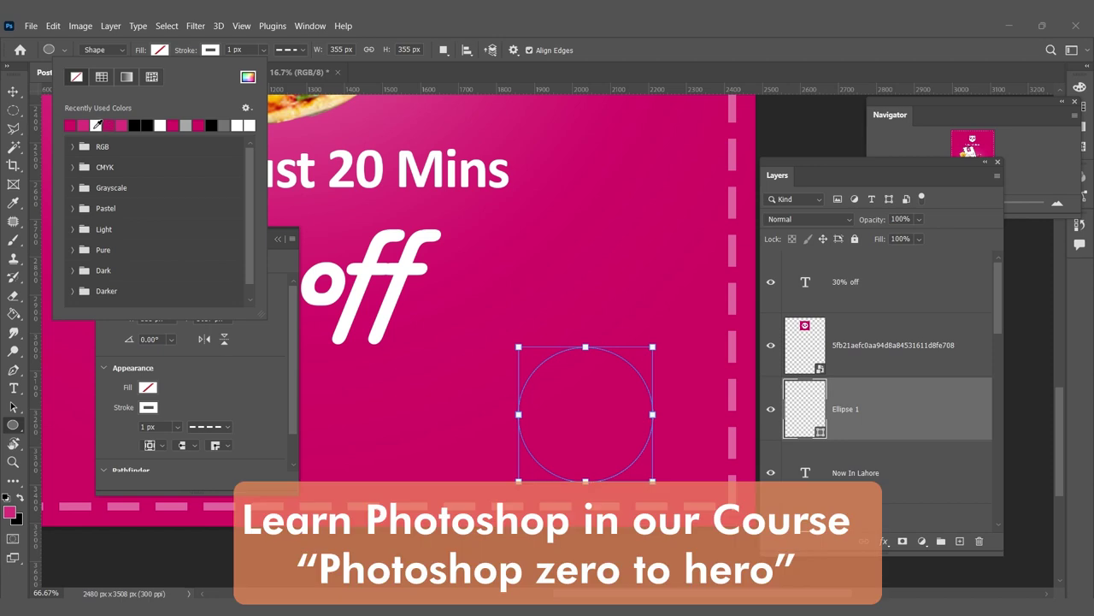
{"action": "left_click", "coordinate": [96, 126]}
{"action": "left_click", "coordinate": [210, 51]}
{"action": "left_click", "coordinate": [132, 77]}
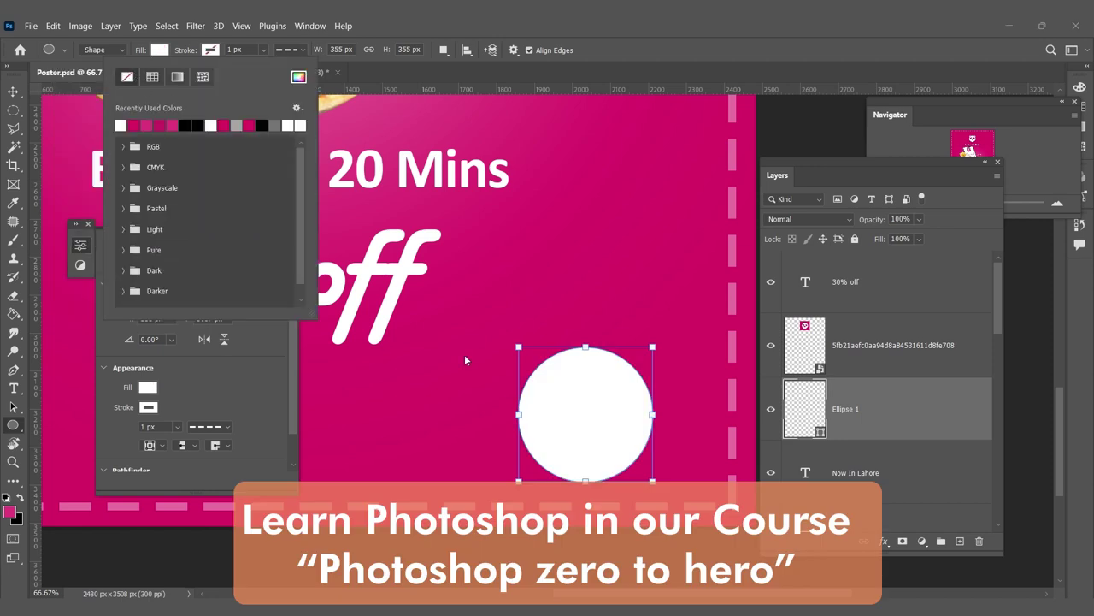
{"action": "left_click", "coordinate": [13, 369]}
Step: Add and drag anchor points to pull the circle into a tall rounded arch
{"action": "right_click", "coordinate": [13, 369]}
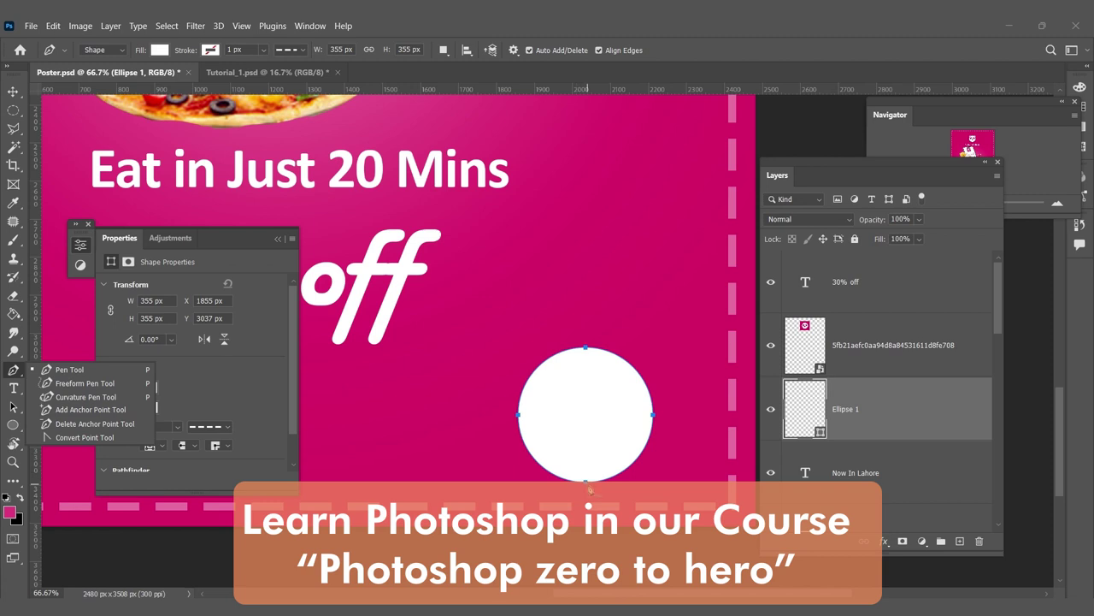
{"action": "left_click", "coordinate": [652, 436]}
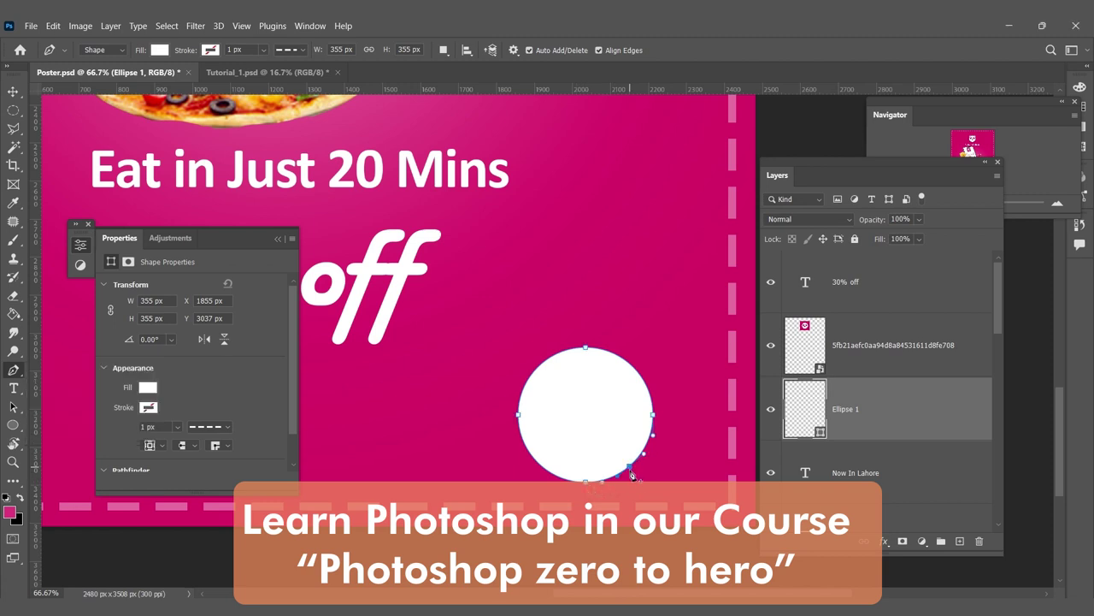
{"action": "left_click", "coordinate": [629, 466]}
{"action": "left_click", "coordinate": [632, 466]}
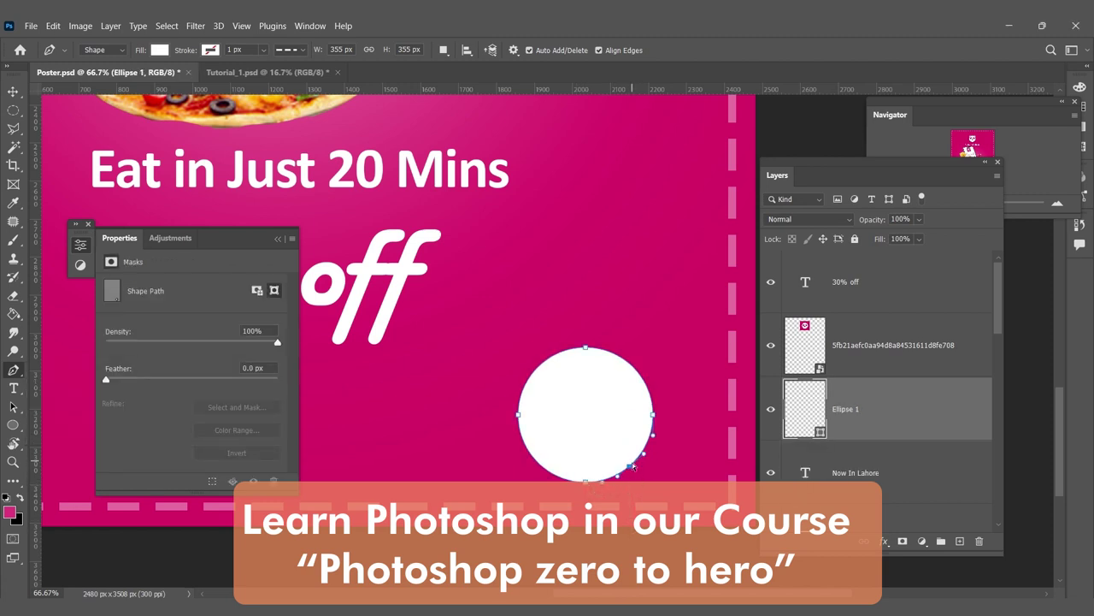
{"action": "left_click_drag", "start_coordinate": [631, 471], "coordinate": [627, 540]}
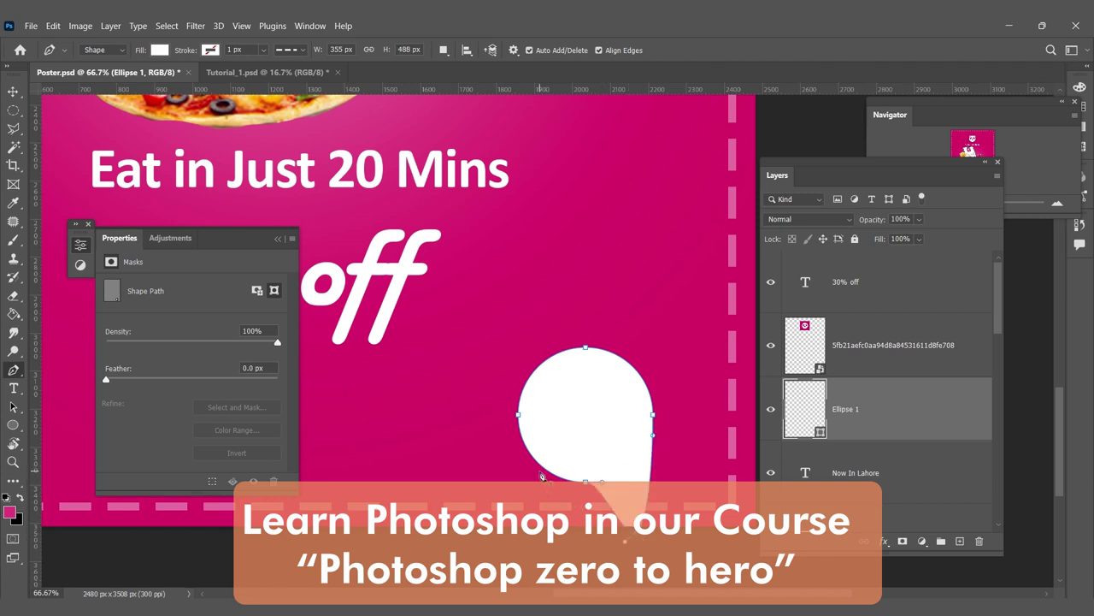
{"action": "left_click_drag", "start_coordinate": [541, 467], "coordinate": [530, 546]}
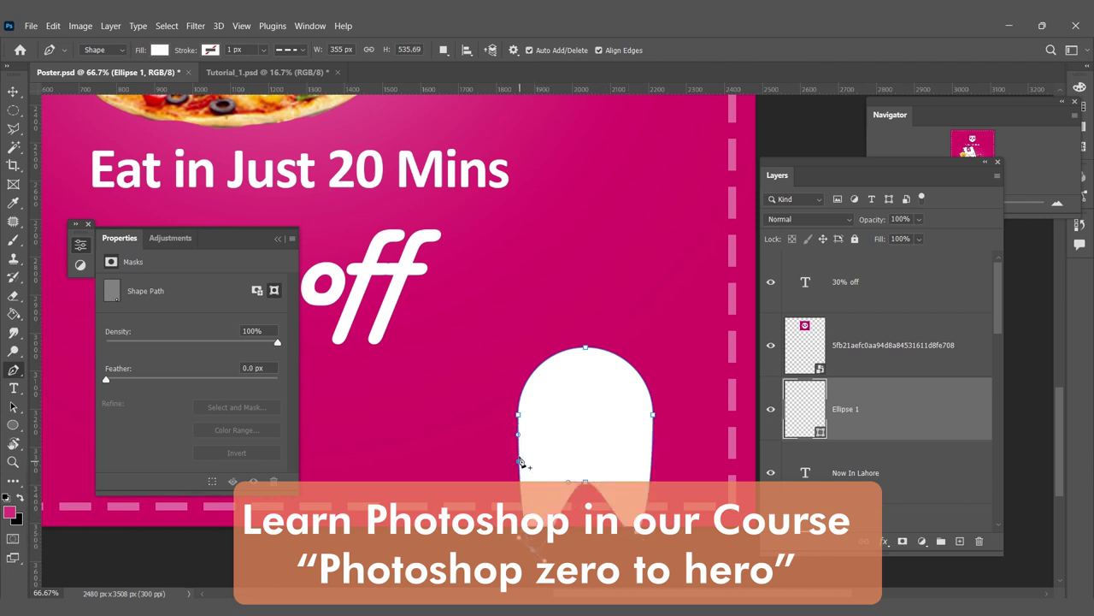
{"action": "left_click_drag", "start_coordinate": [530, 547], "coordinate": [517, 551]}
{"action": "left_click_drag", "start_coordinate": [637, 537], "coordinate": [653, 554]}
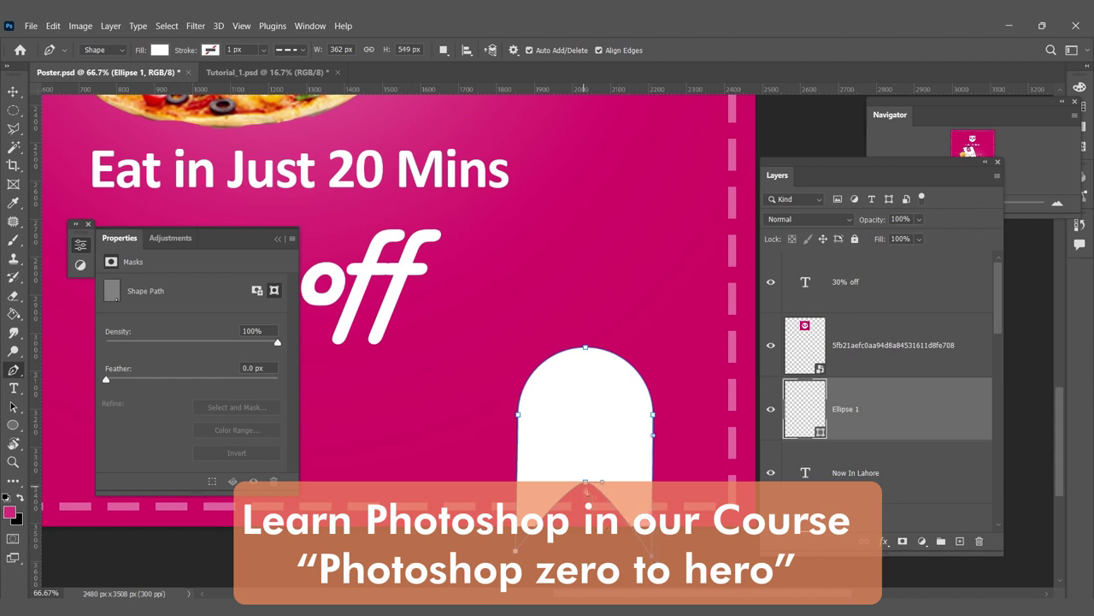
{"action": "left_click", "coordinate": [586, 483]}
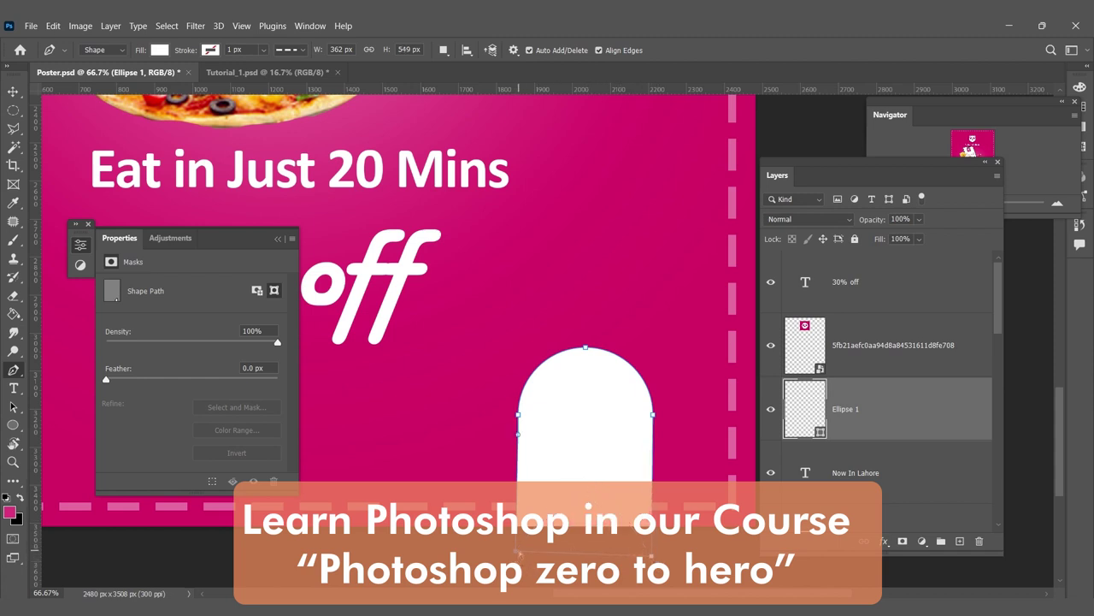
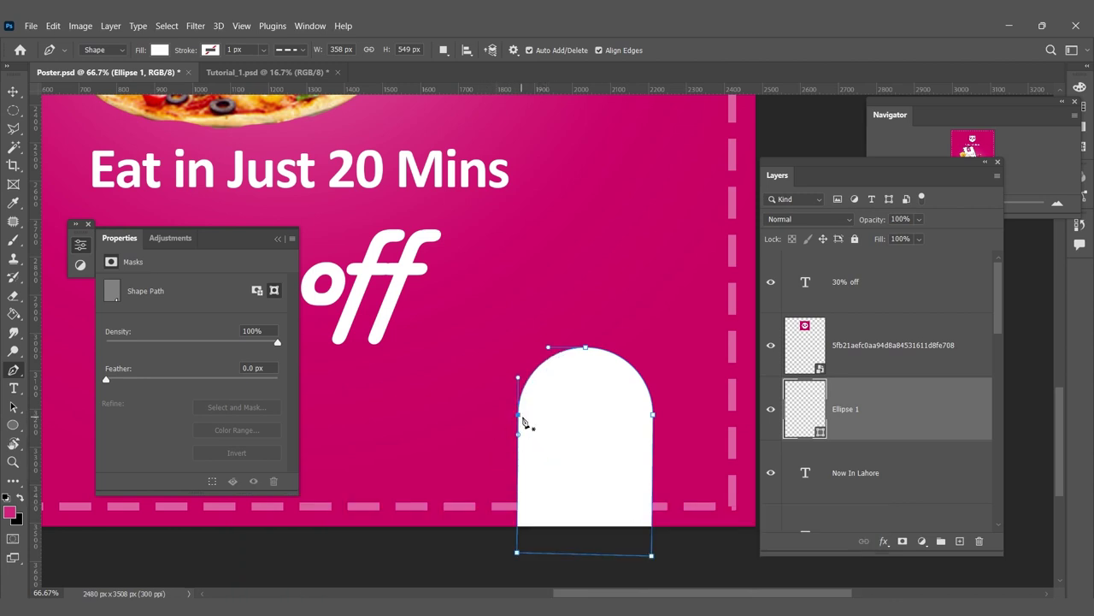
Step: Add an anchor point on the arch's right edge and save the poster
{"action": "left_click", "coordinate": [652, 493]}
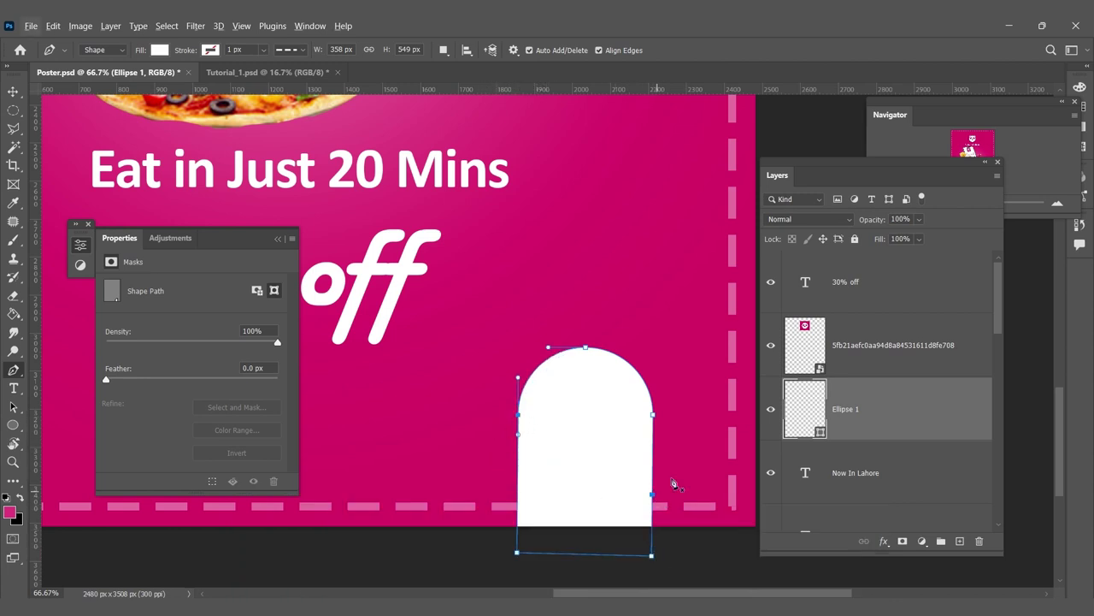
{"action": "left_click", "coordinate": [862, 476]}
{"action": "scroll", "coordinate": [670, 402], "scroll_direction": "down", "scroll_amount": 4}
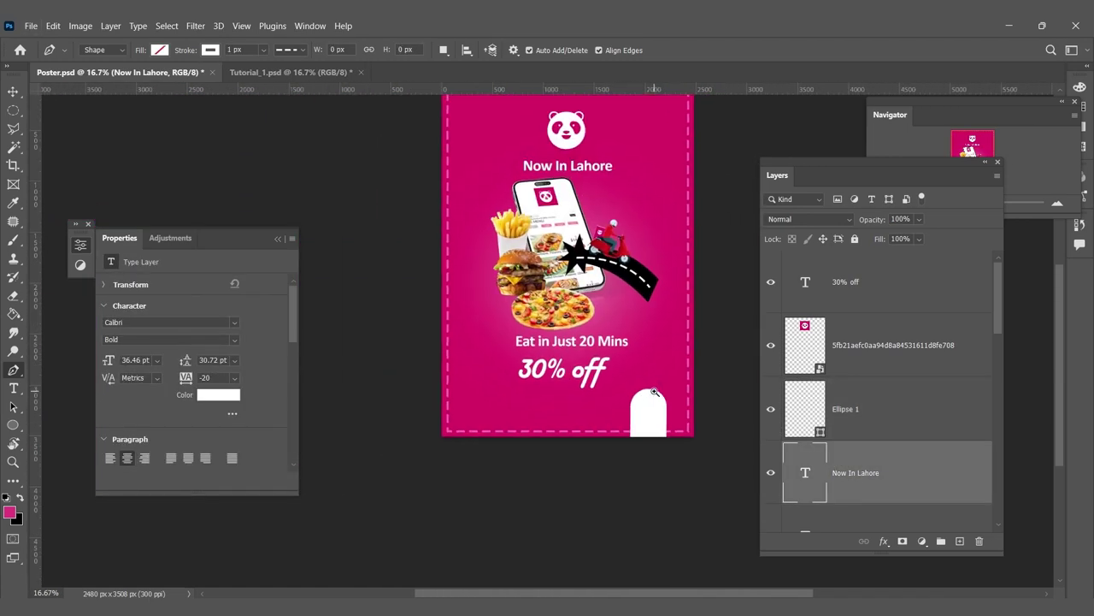
{"action": "scroll", "coordinate": [655, 392], "scroll_direction": "up", "scroll_amount": 1}
{"action": "left_click_drag", "start_coordinate": [575, 431], "coordinate": [574, 461]}
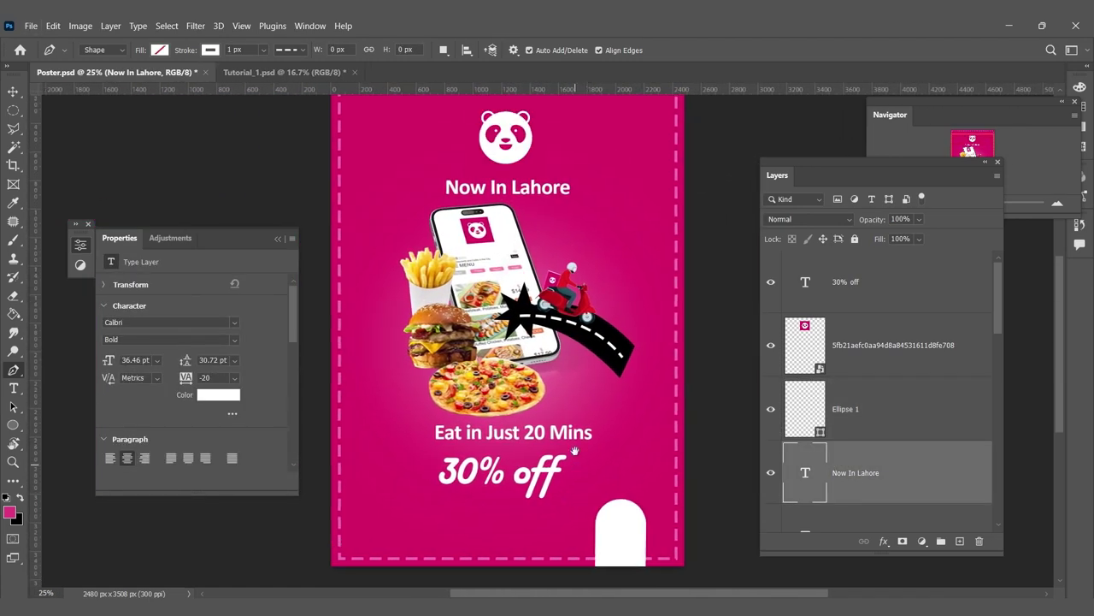
{"action": "key", "text": "ctrl+s"}
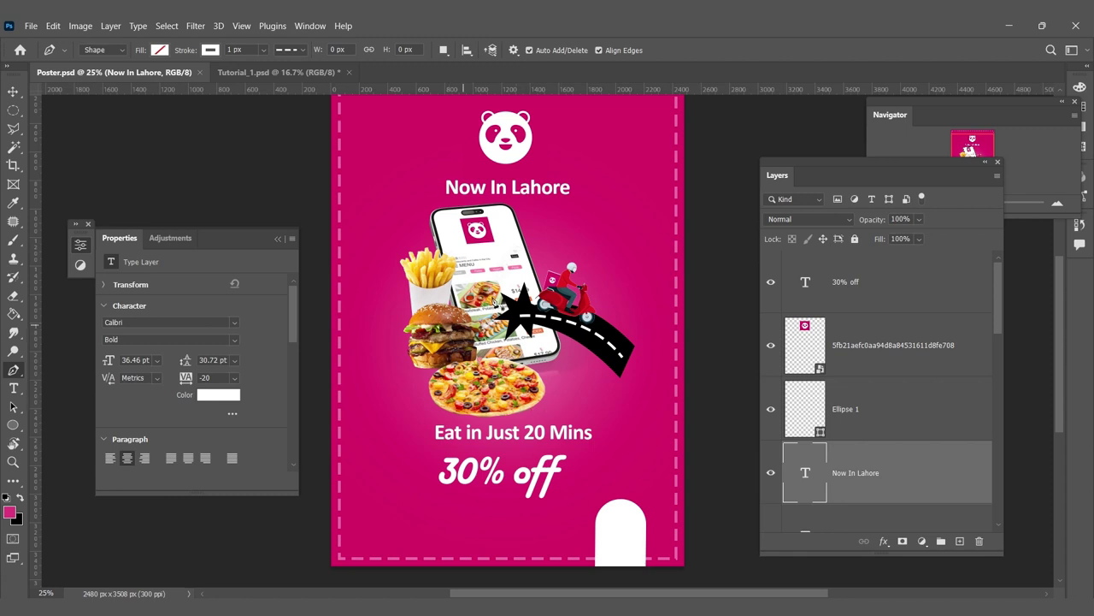
Step: Move the Ellipse 1 arch and panda logo layers above the text layers
{"action": "left_click", "coordinate": [12, 425]}
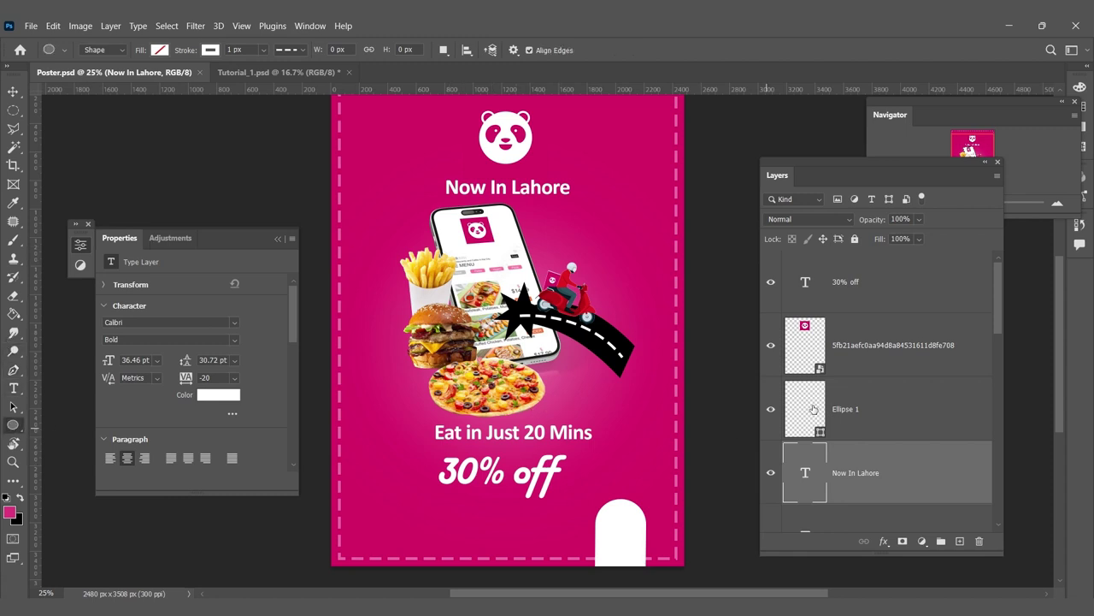
{"action": "left_click", "coordinate": [914, 420]}
{"action": "scroll", "coordinate": [906, 428], "scroll_direction": "down", "scroll_amount": 3}
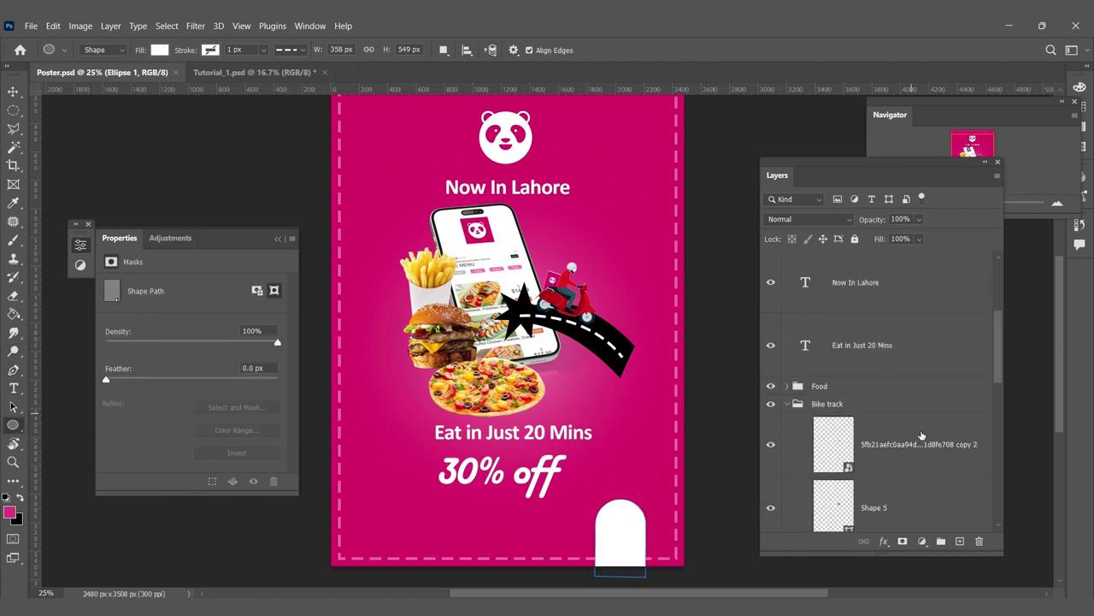
{"action": "scroll", "coordinate": [892, 437], "scroll_direction": "up", "scroll_amount": 1}
{"action": "left_click", "coordinate": [786, 467]}
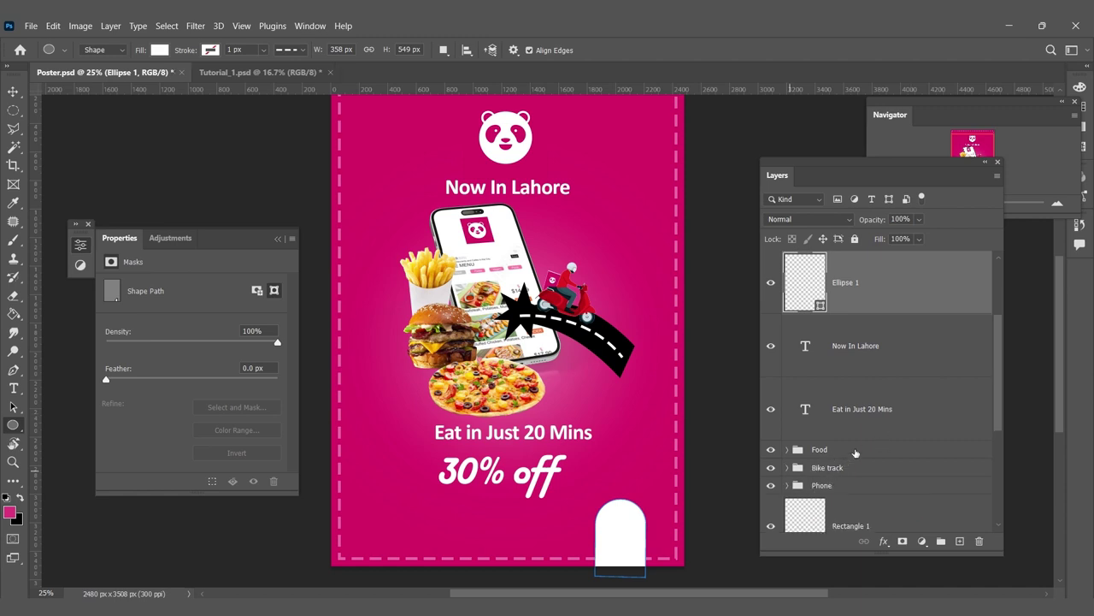
{"action": "left_click", "coordinate": [865, 413]}
{"action": "scroll", "coordinate": [865, 413], "scroll_direction": "up", "scroll_amount": 2}
{"action": "left_click", "coordinate": [855, 412]}
{"action": "left_click", "coordinate": [890, 353], "text": "ctrl"}
{"action": "mouse_move", "coordinate": [889, 353]}
{"action": "left_mouse_down"}
{"action": "mouse_move", "coordinate": [908, 239]}
{"action": "mouse_move", "coordinate": [888, 258]}
{"action": "left_mouse_up"}
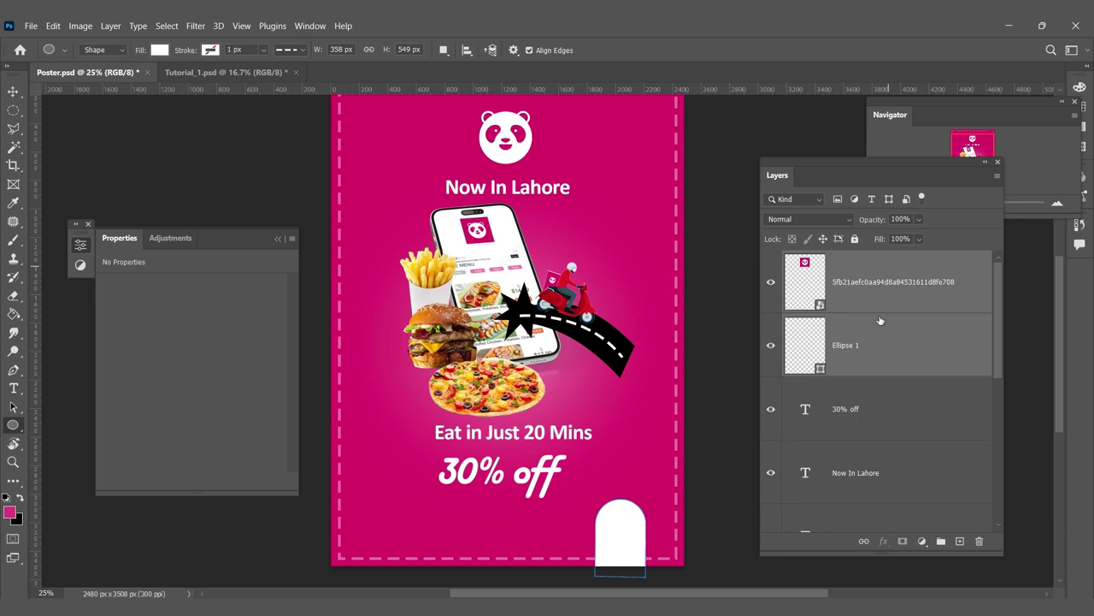
{"action": "left_click", "coordinate": [884, 391]}
{"action": "scroll", "coordinate": [902, 401], "scroll_direction": "down", "scroll_amount": 1}
Step: Group the three headline text layers into 'Text', then toggle its visibility to check it
{"action": "left_click", "coordinate": [882, 476], "text": "shift"}
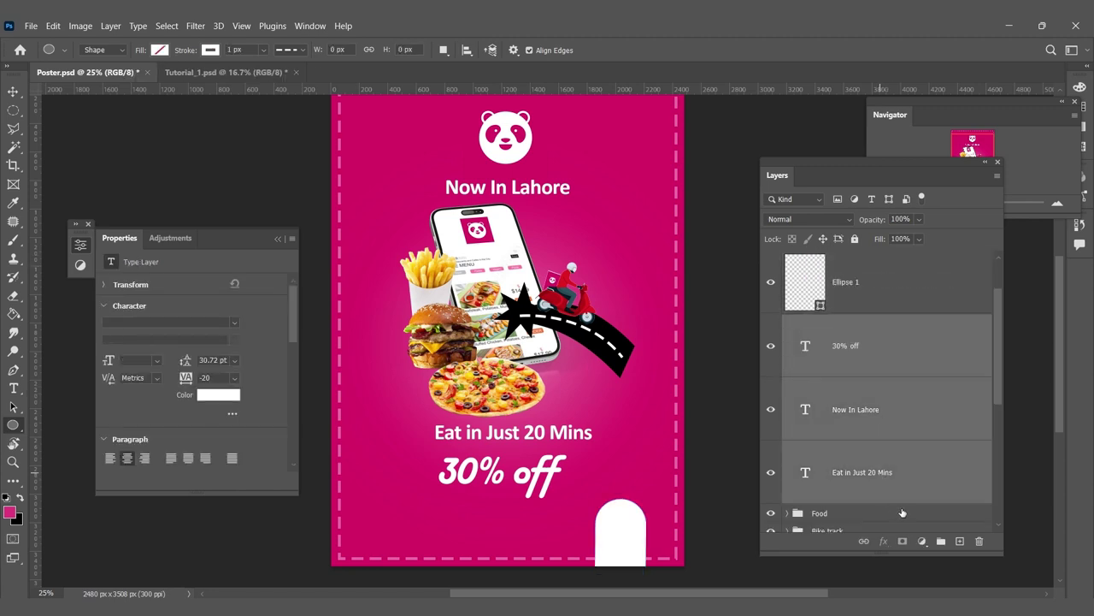
{"action": "left_click_drag", "start_coordinate": [883, 475], "coordinate": [940, 541]}
{"action": "double_click", "coordinate": [825, 315]}
{"action": "type", "text": "Text"}
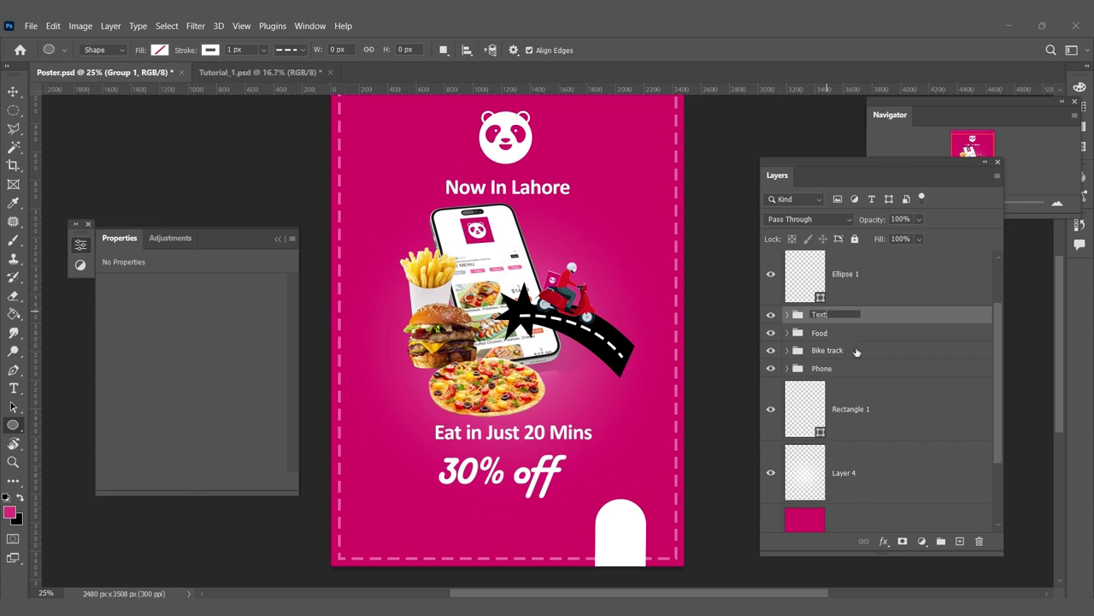
{"action": "key", "text": "Return"}
{"action": "left_click", "coordinate": [770, 316]}
{"action": "left_click", "coordinate": [770, 315]}
{"action": "left_click", "coordinate": [771, 315]}
{"action": "left_click", "coordinate": [771, 315]}
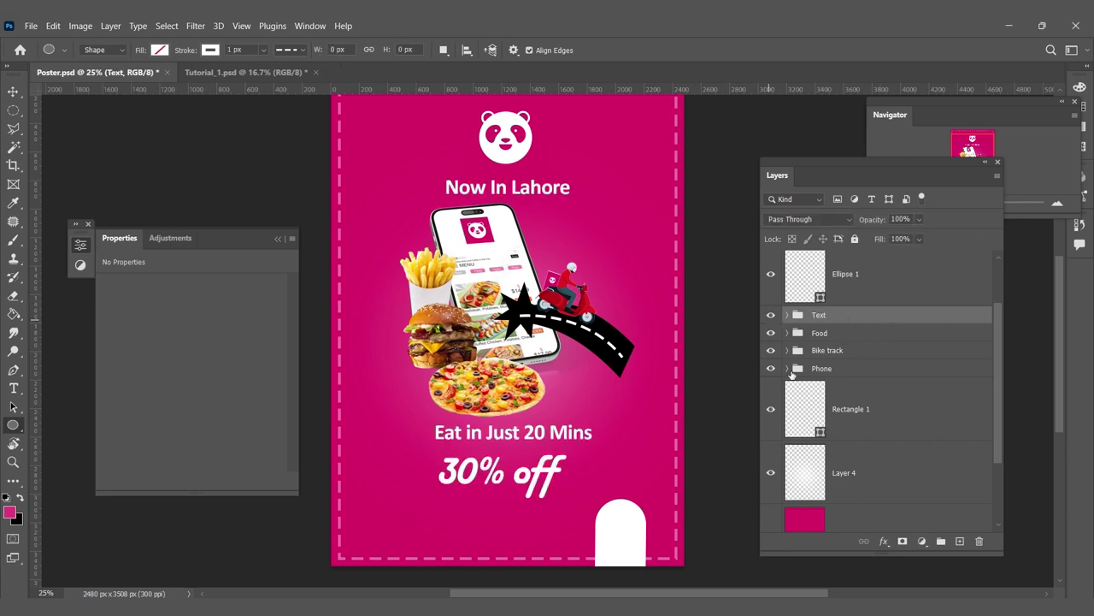
{"action": "left_click", "coordinate": [902, 293]}
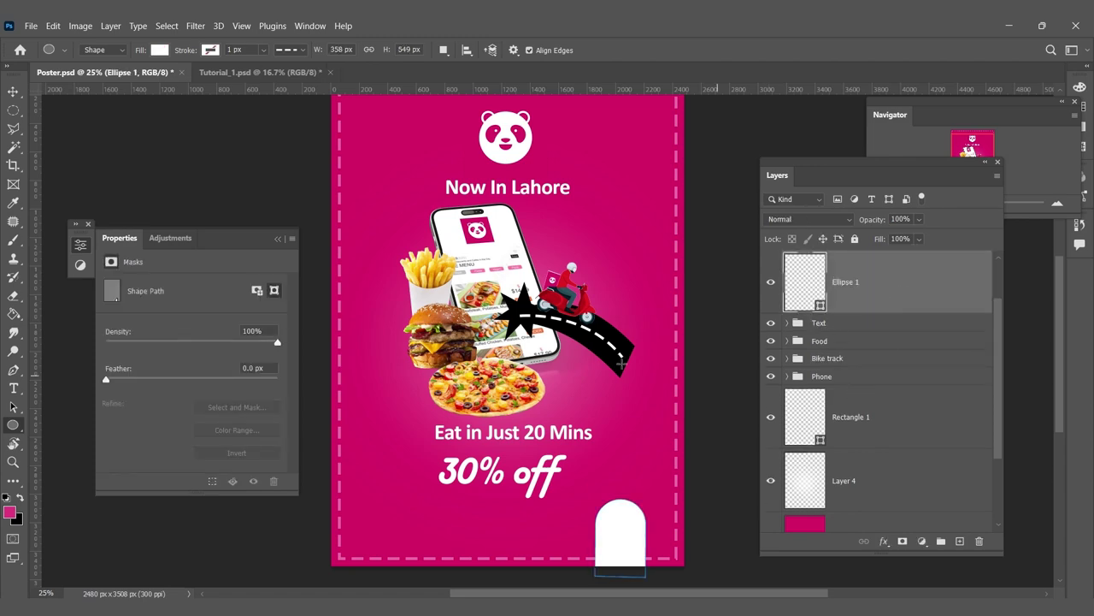
{"action": "scroll", "coordinate": [536, 493], "scroll_direction": "up", "scroll_amount": 2}
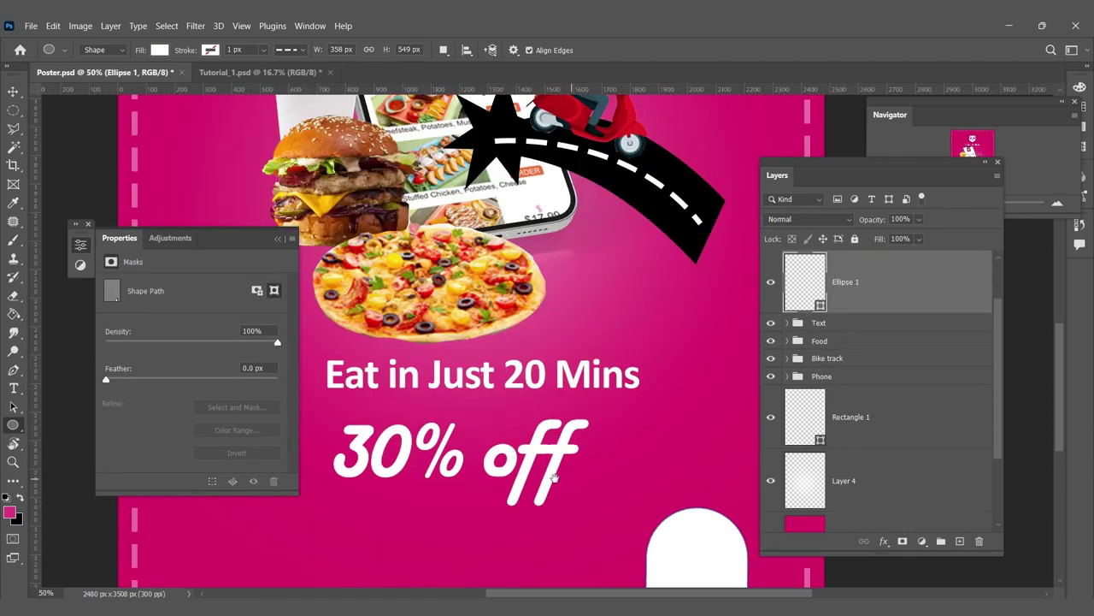
Step: Draw overlapping white circles beside the headline to build a cloud
{"action": "left_click_drag", "start_coordinate": [492, 325], "coordinate": [573, 405]}
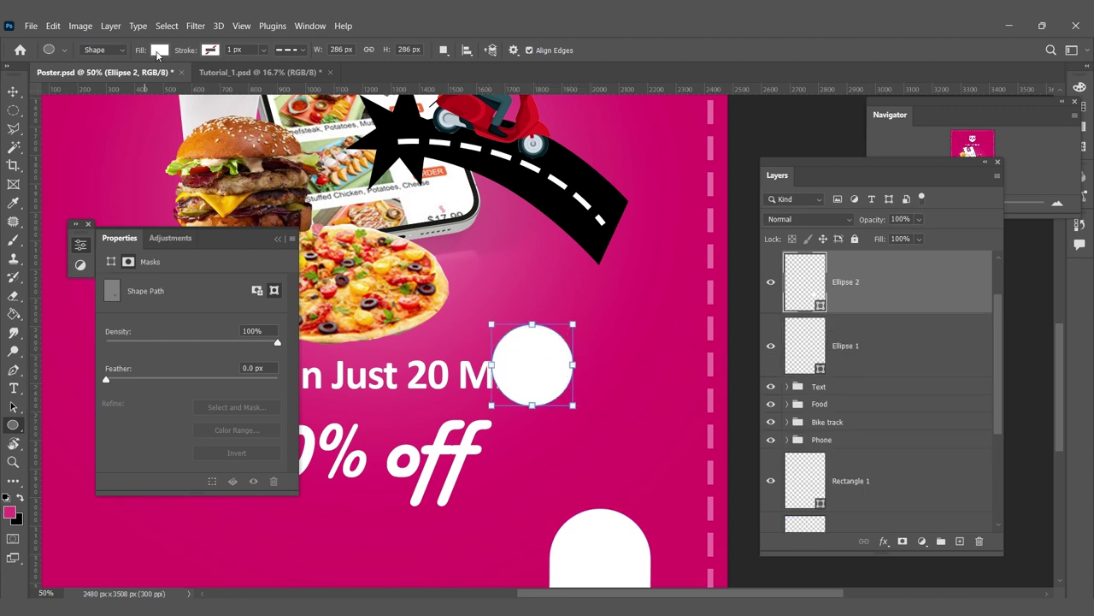
{"action": "left_click_drag", "start_coordinate": [538, 330], "coordinate": [612, 393]}
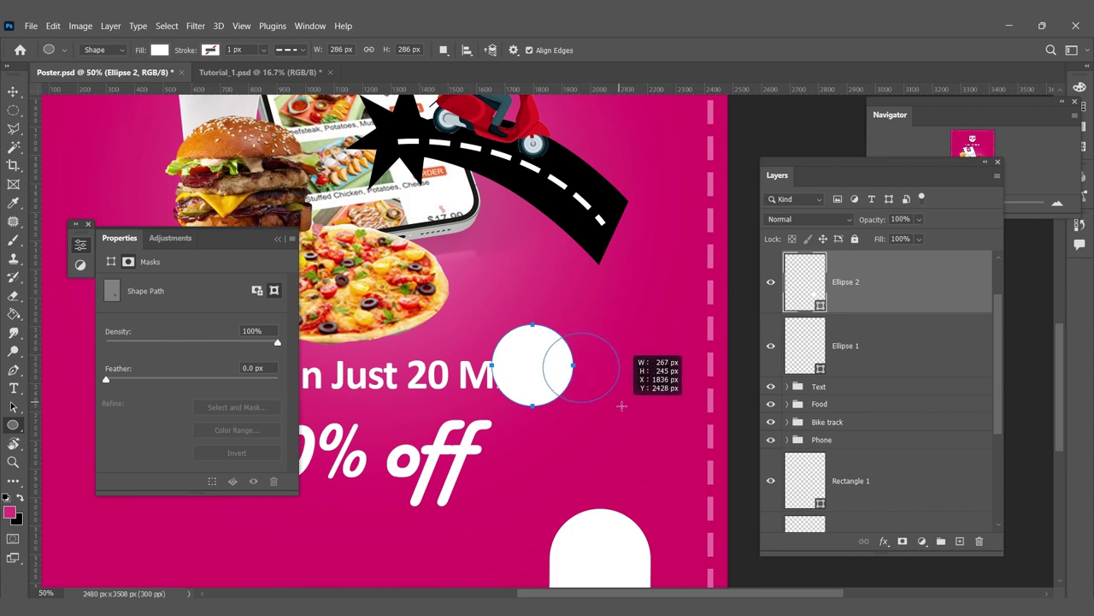
{"action": "left_click_drag", "start_coordinate": [612, 393], "coordinate": [627, 407]}
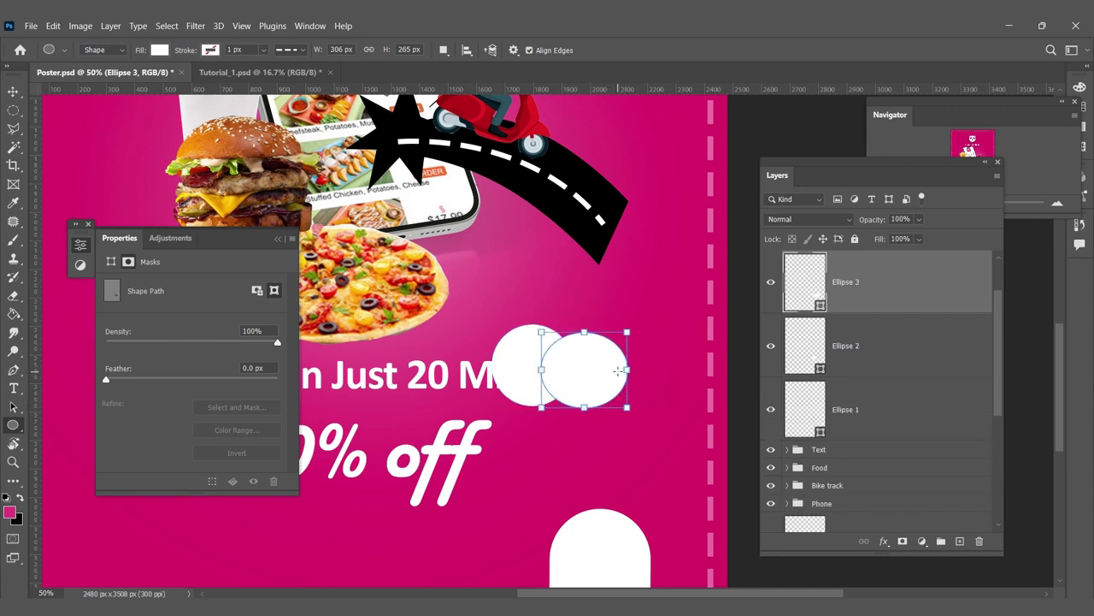
{"action": "mouse_move", "coordinate": [539, 295]}
{"action": "left_mouse_down"}
{"action": "mouse_move", "coordinate": [660, 391]}
{"action": "mouse_move", "coordinate": [634, 395]}
{"action": "left_mouse_up"}
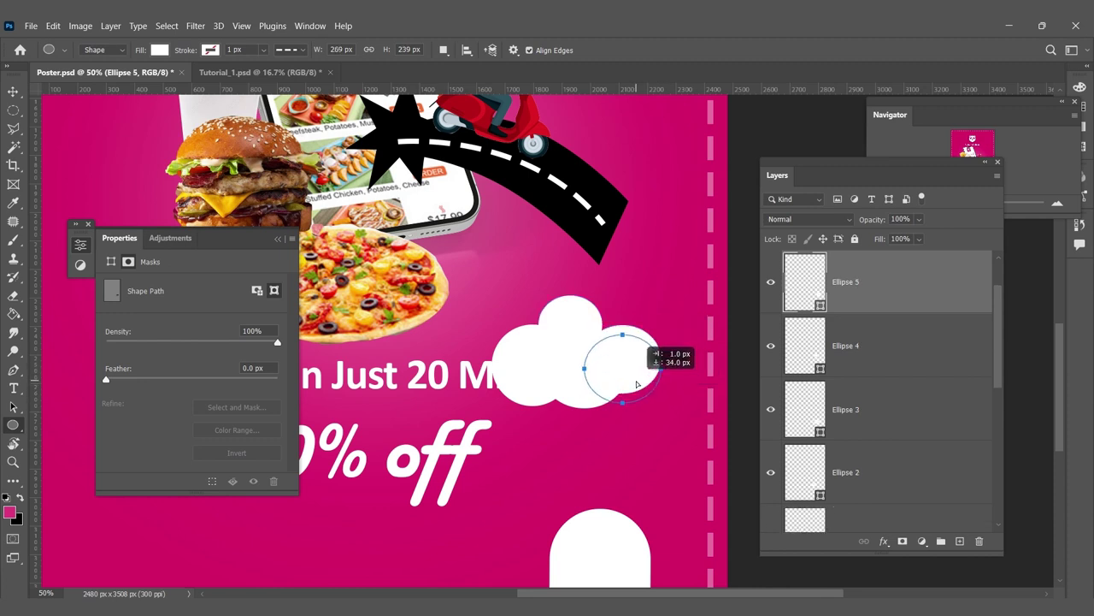
Step: Nudge the top and left cloud circles into place and select Ellipse 2 through Ellipse 5
{"action": "right_click", "coordinate": [586, 322]}
{"action": "left_click", "coordinate": [609, 334]}
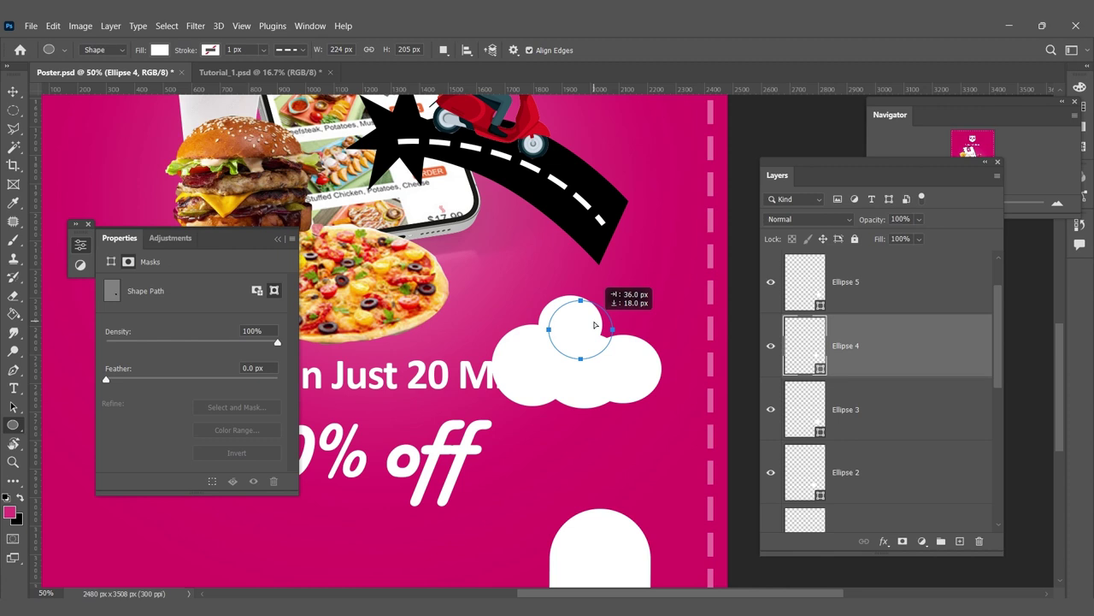
{"action": "left_click_drag", "start_coordinate": [599, 301], "coordinate": [608, 307]}
{"action": "right_click", "coordinate": [529, 383]}
{"action": "left_click", "coordinate": [528, 382]}
{"action": "left_click_drag", "start_coordinate": [547, 402], "coordinate": [556, 411]}
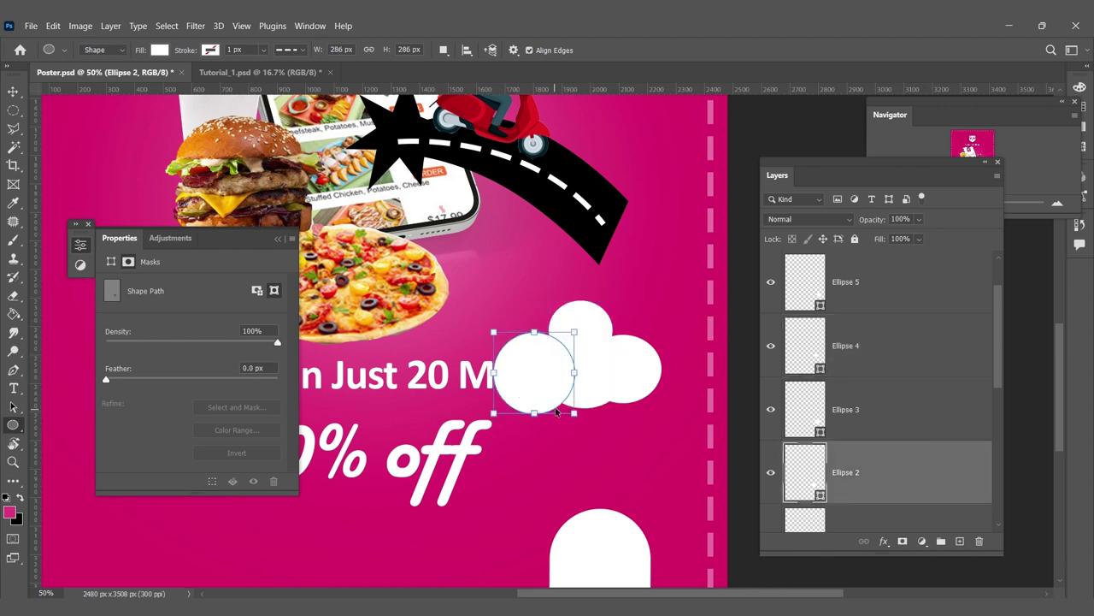
{"action": "left_click", "coordinate": [875, 432]}
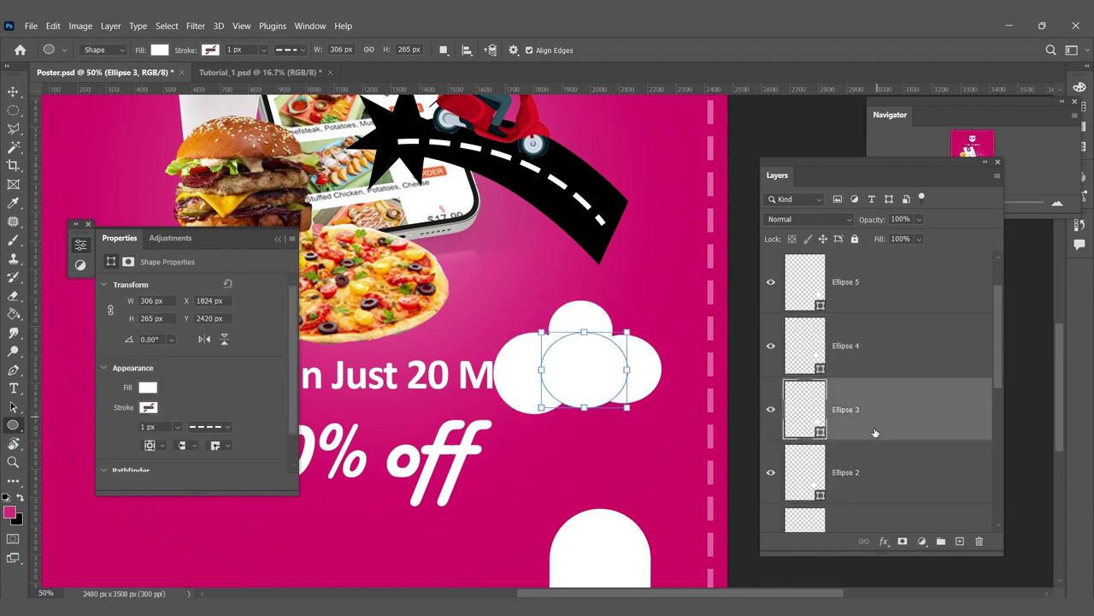
{"action": "left_click", "coordinate": [863, 297]}
{"action": "left_click", "coordinate": [865, 495], "text": "shift"}
{"action": "scroll", "coordinate": [851, 414], "scroll_direction": "up", "scroll_amount": 1}
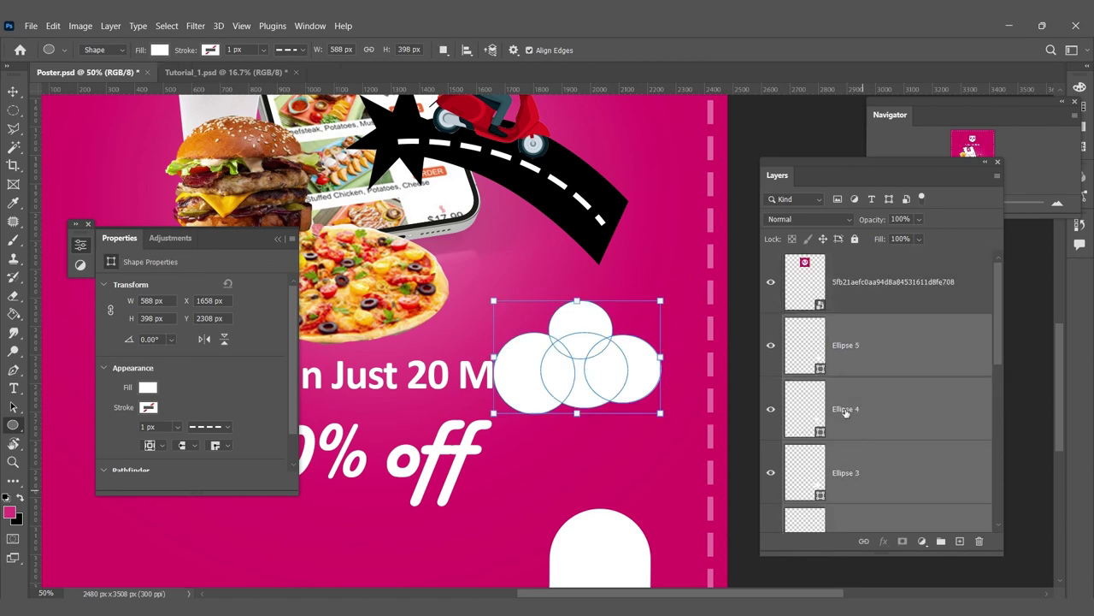
Step: Merge the four cloud circles into one Ellipse 5 shape at 65% opacity
{"action": "right_click", "coordinate": [872, 425]}
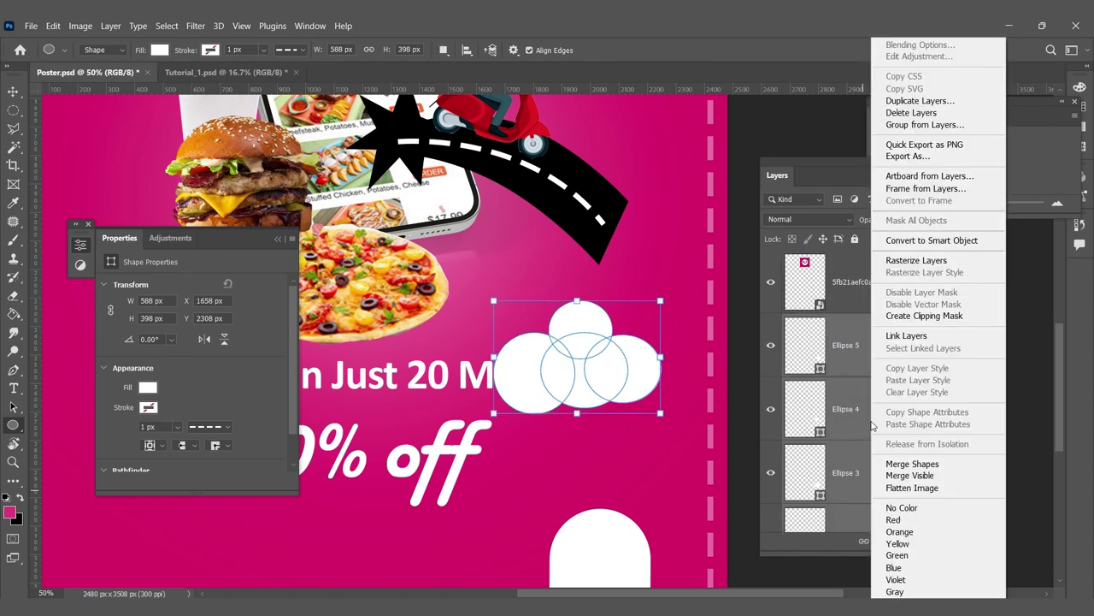
{"action": "left_click", "coordinate": [911, 464]}
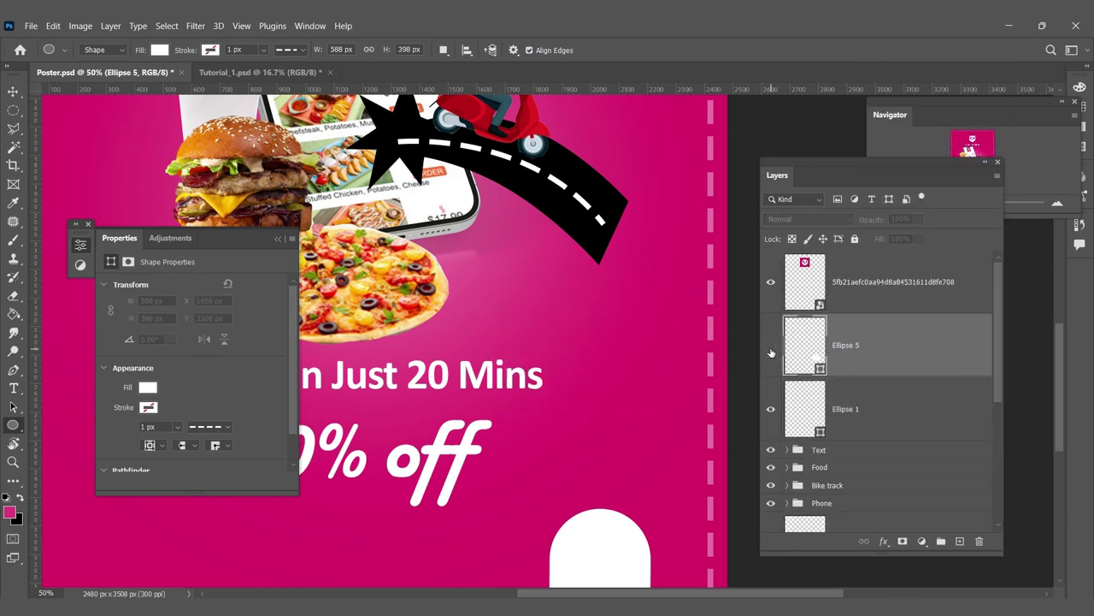
{"action": "left_click", "coordinate": [919, 219]}
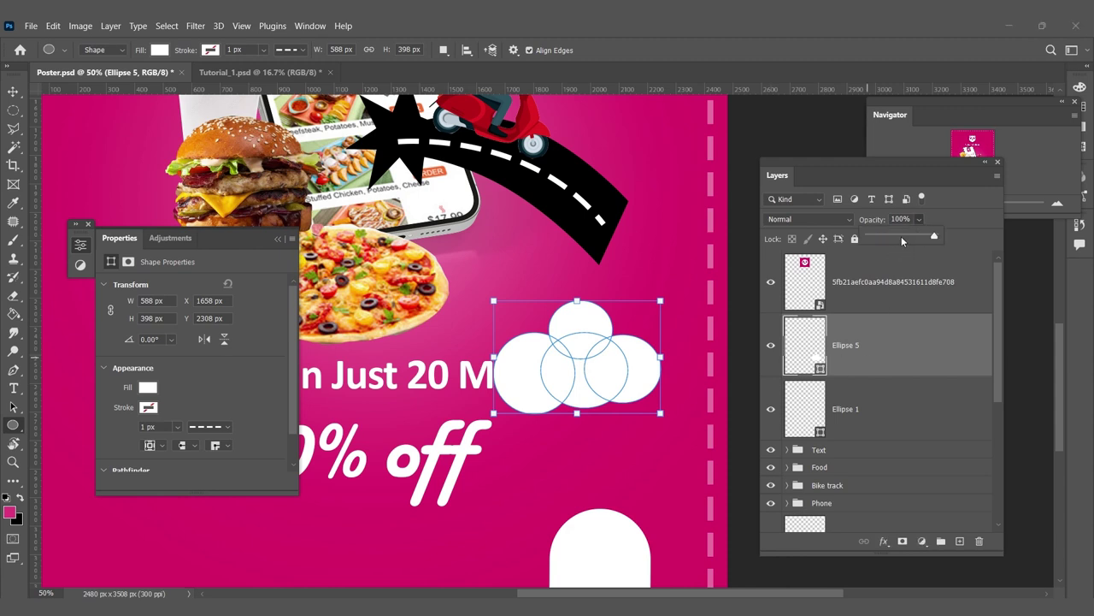
{"action": "left_click", "coordinate": [905, 236]}
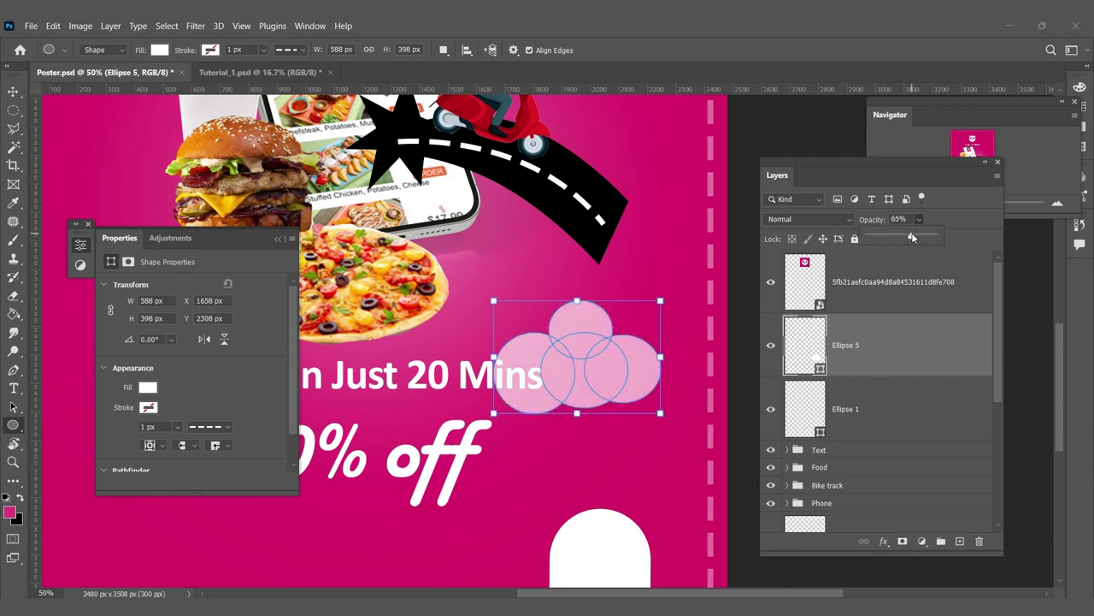
{"action": "left_click", "coordinate": [869, 415]}
{"action": "left_click", "coordinate": [13, 92]}
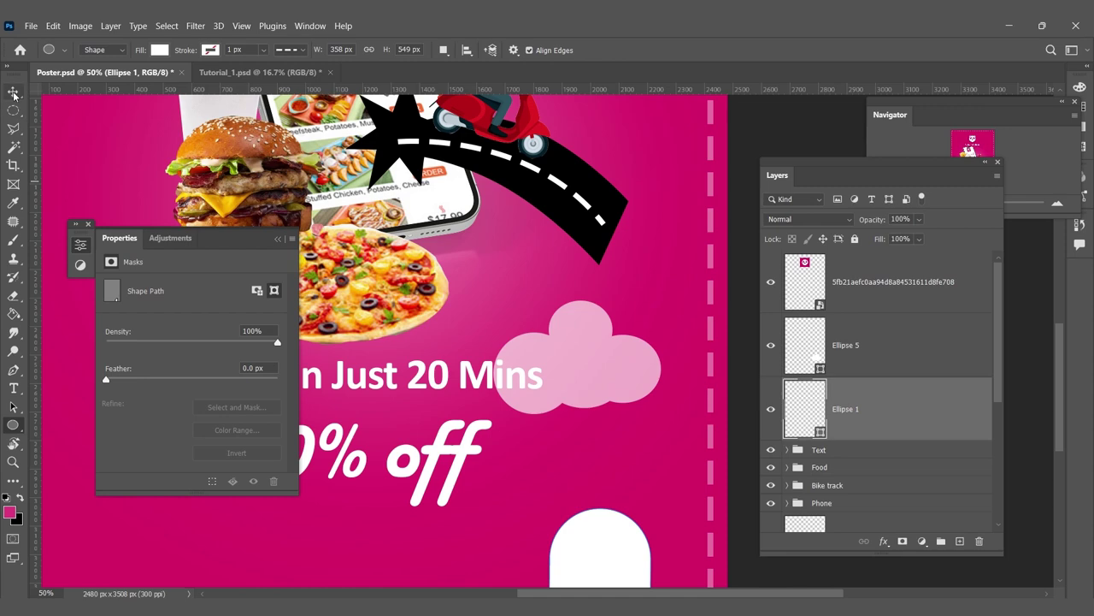
{"action": "scroll", "coordinate": [442, 276], "scroll_direction": "down", "scroll_amount": 4}
{"action": "key", "text": "ctrl+plus"}
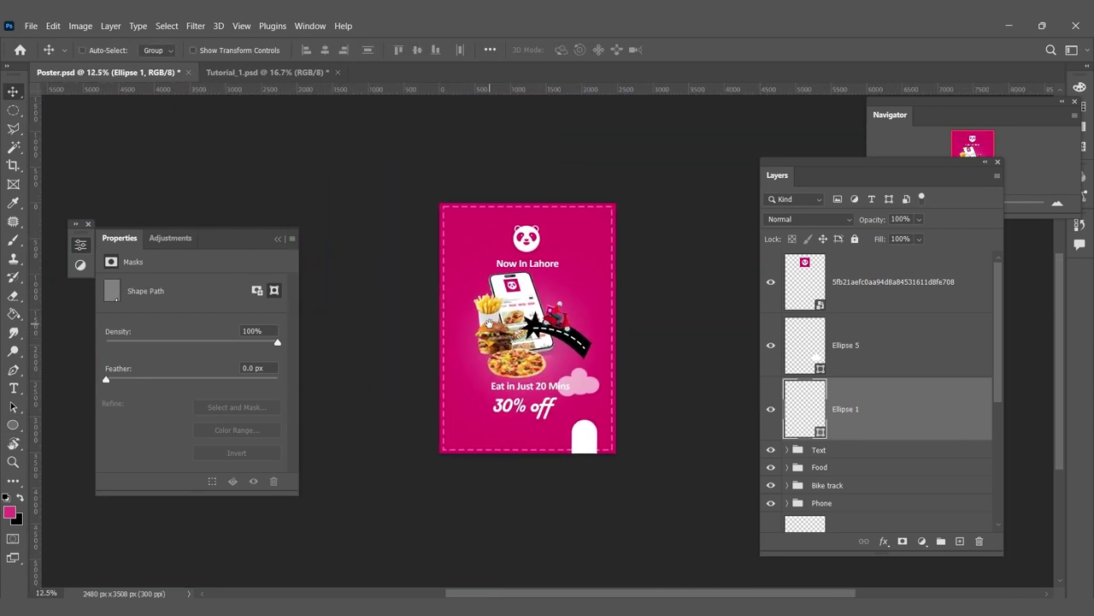
Step: Make the Ellipse 5 cloud fully opaque and move it lower in the layer stack
{"action": "left_click", "coordinate": [898, 343]}
{"action": "left_click_drag", "start_coordinate": [933, 240], "coordinate": [958, 239]}
{"action": "left_click", "coordinate": [881, 404]}
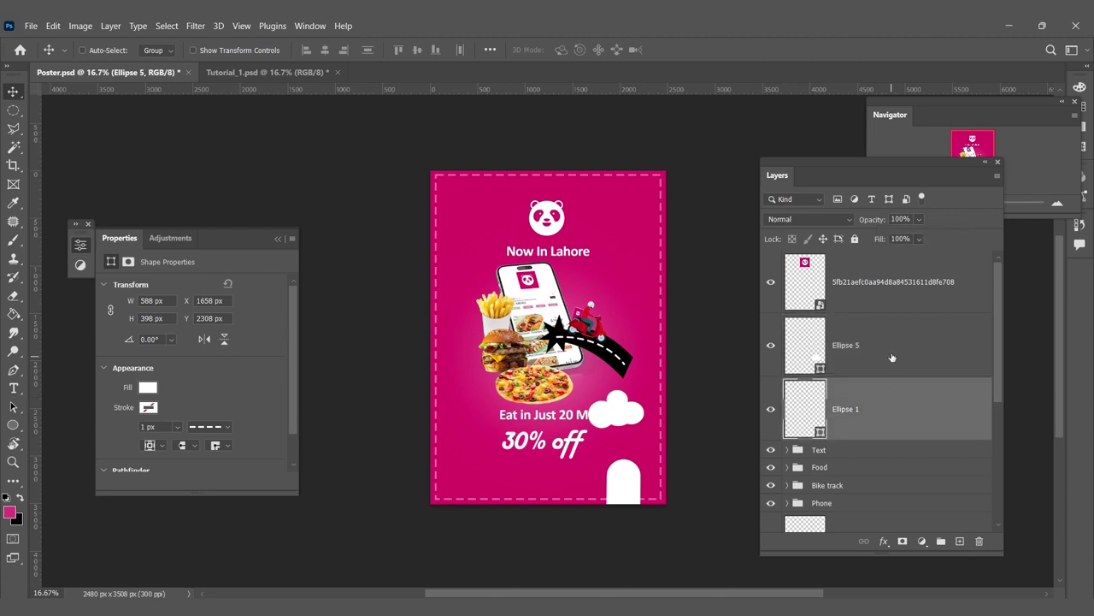
{"action": "left_click", "coordinate": [881, 343]}
{"action": "left_click", "coordinate": [920, 221]}
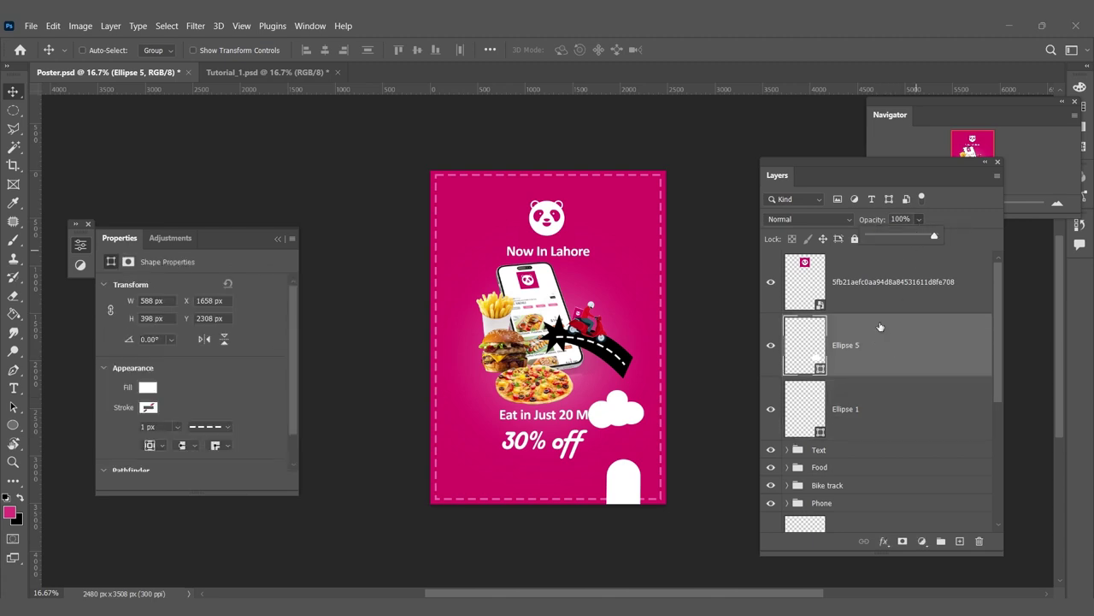
{"action": "left_click_drag", "start_coordinate": [897, 348], "coordinate": [871, 513]}
{"action": "scroll", "coordinate": [878, 359], "scroll_direction": "up", "scroll_amount": 2}
{"action": "scroll", "coordinate": [878, 359], "scroll_direction": "down", "scroll_amount": 2}
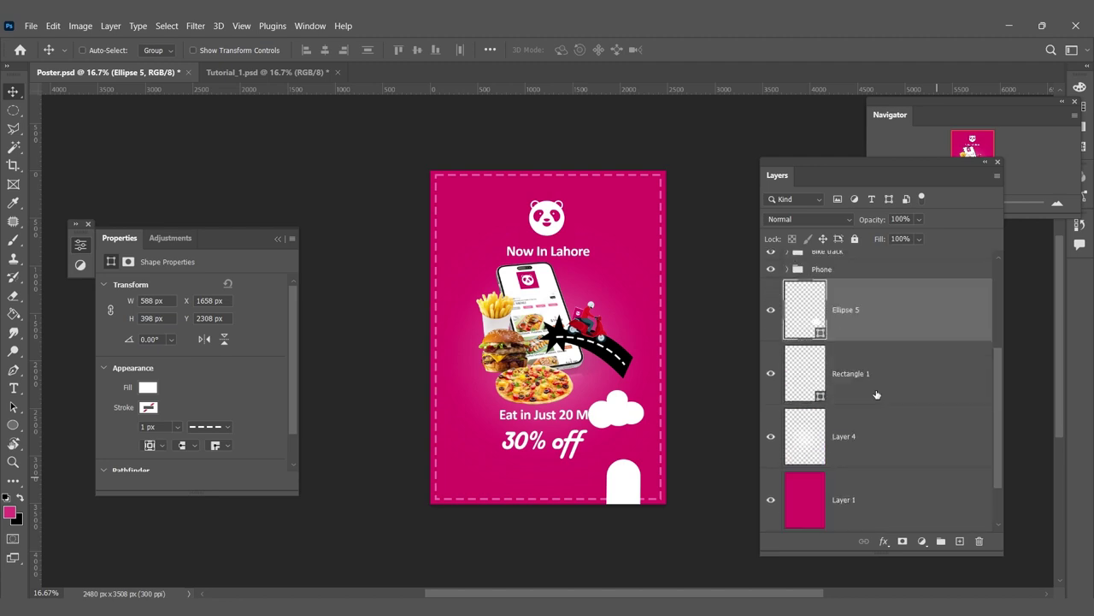
{"action": "mouse_move", "coordinate": [873, 274]}
{"action": "left_mouse_down"}
{"action": "mouse_move", "coordinate": [860, 363]}
{"action": "mouse_move", "coordinate": [869, 415]}
{"action": "left_mouse_up"}
{"action": "left_click", "coordinate": [860, 435]}
{"action": "left_click", "coordinate": [846, 371]}
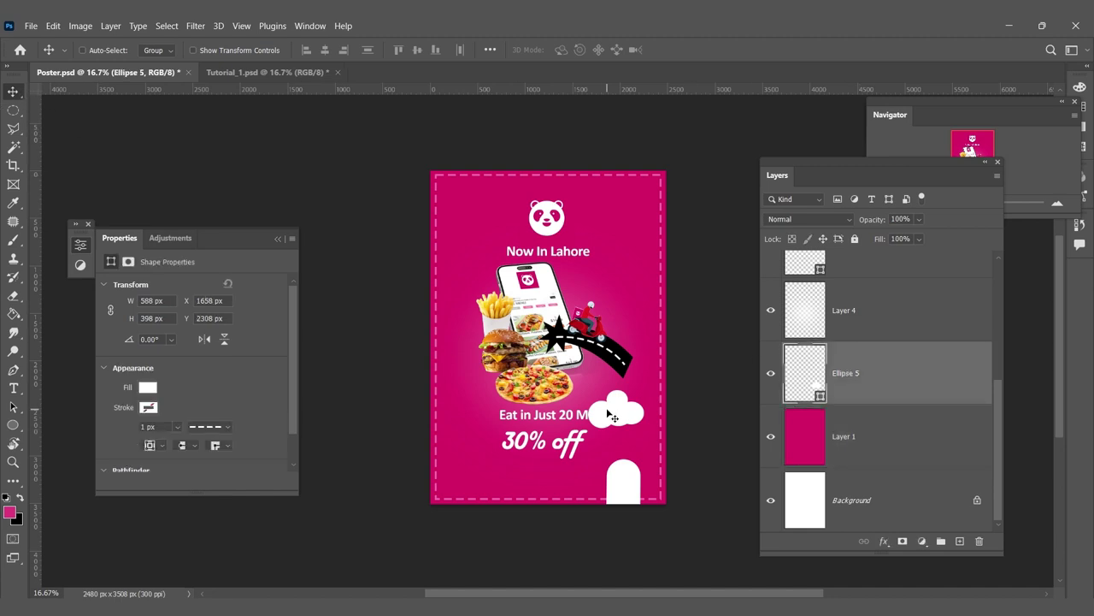
Step: Move the cloud beside the phone and scale it to about 72%, narrowing and flattening it
{"action": "left_click_drag", "start_coordinate": [609, 414], "coordinate": [477, 275]}
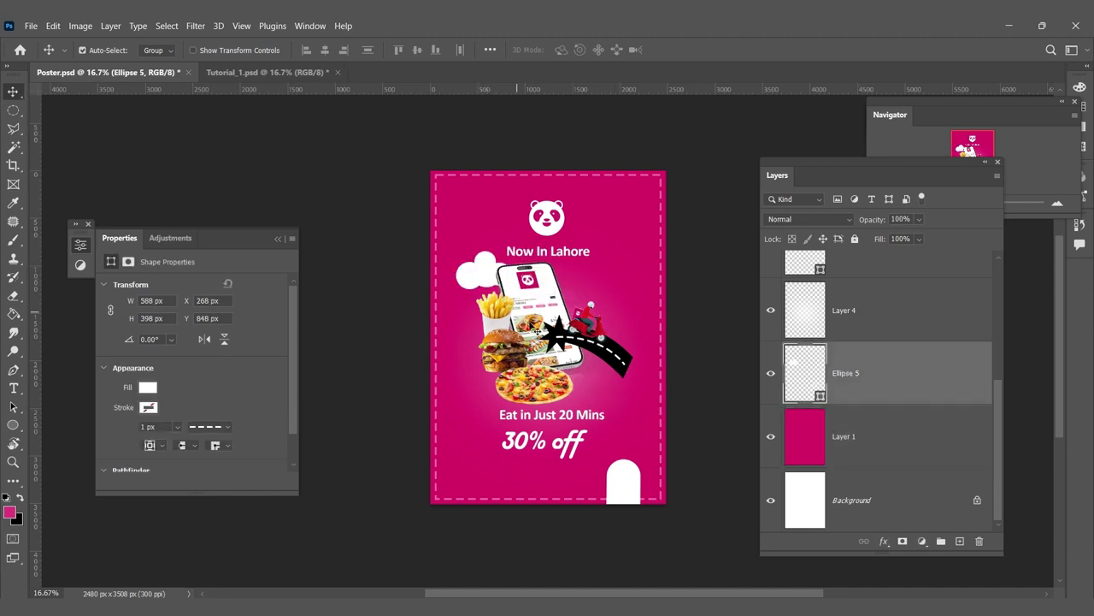
{"action": "key", "text": "ctrl+t"}
{"action": "left_click_drag", "start_coordinate": [511, 251], "coordinate": [472, 279]}
{"action": "scroll", "coordinate": [472, 282], "scroll_direction": "up", "scroll_amount": 3}
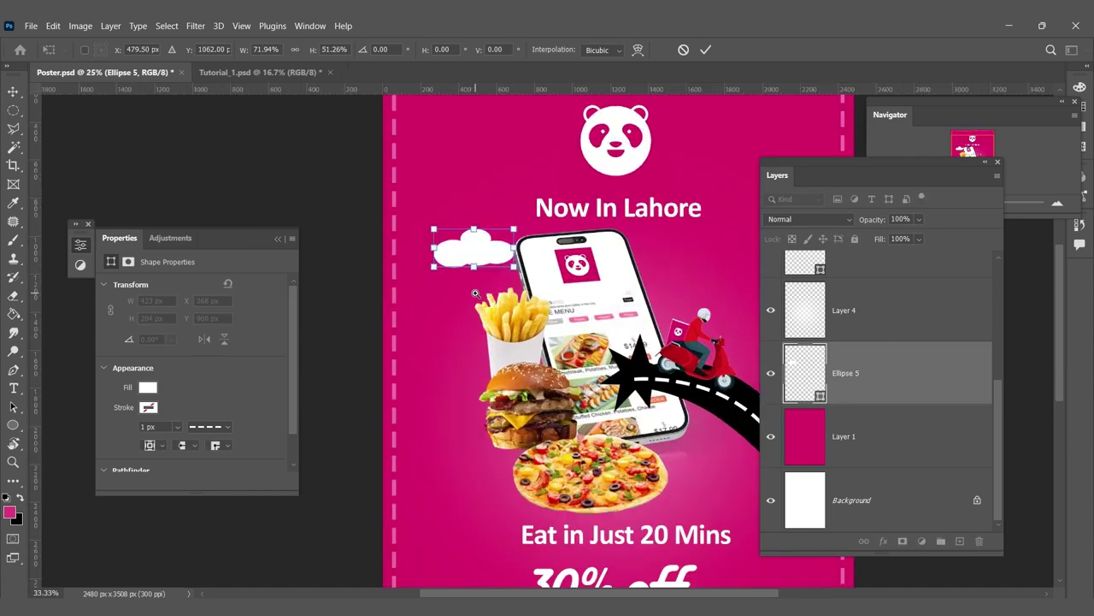
{"action": "scroll", "coordinate": [472, 323], "scroll_direction": "up", "scroll_amount": 1}
{"action": "left_click_drag", "start_coordinate": [408, 274], "coordinate": [435, 273]}
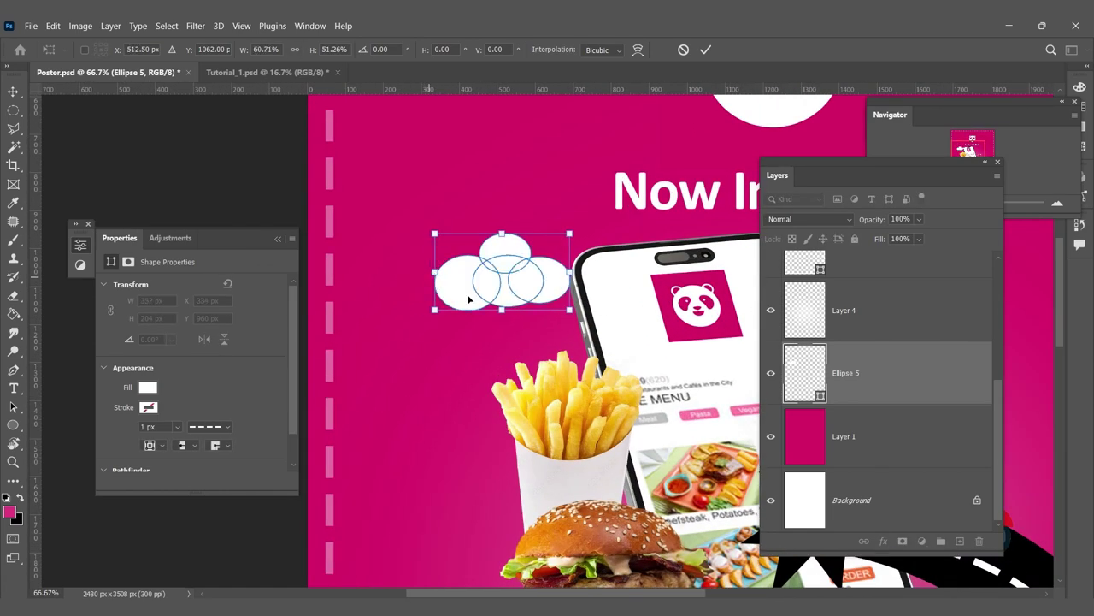
{"action": "left_click_drag", "start_coordinate": [502, 311], "coordinate": [504, 317]}
{"action": "key", "text": "Return"}
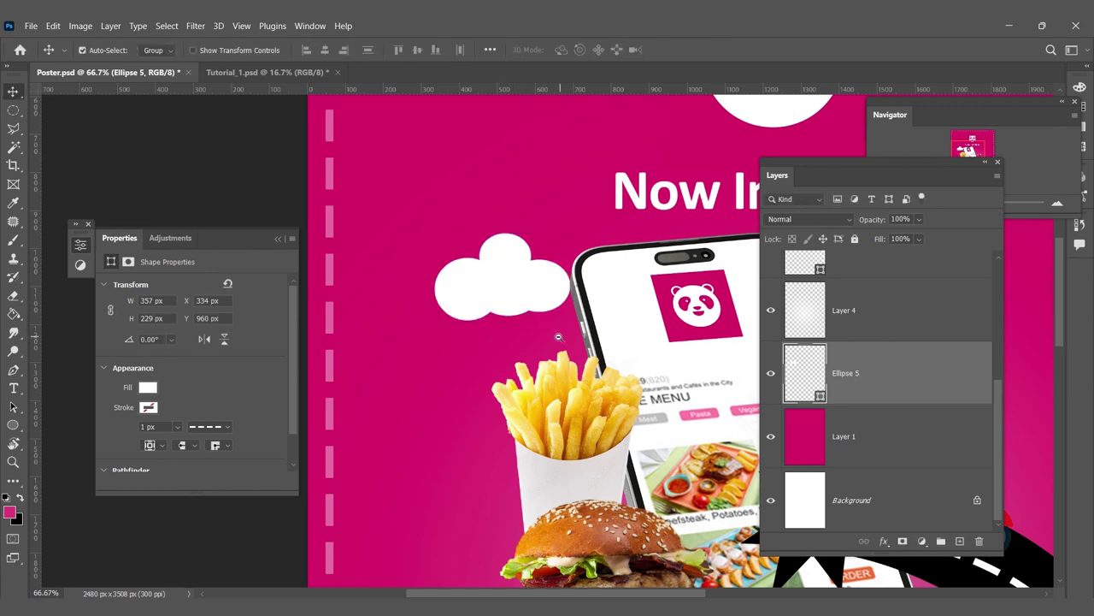
Step: Drag a copy of the cloud to the right of the phone
{"action": "scroll", "coordinate": [554, 338], "scroll_direction": "down", "scroll_amount": 1}
{"action": "scroll", "coordinate": [554, 338], "scroll_direction": "down", "scroll_amount": 2}
{"action": "left_click_drag", "start_coordinate": [484, 286], "coordinate": [664, 328]}
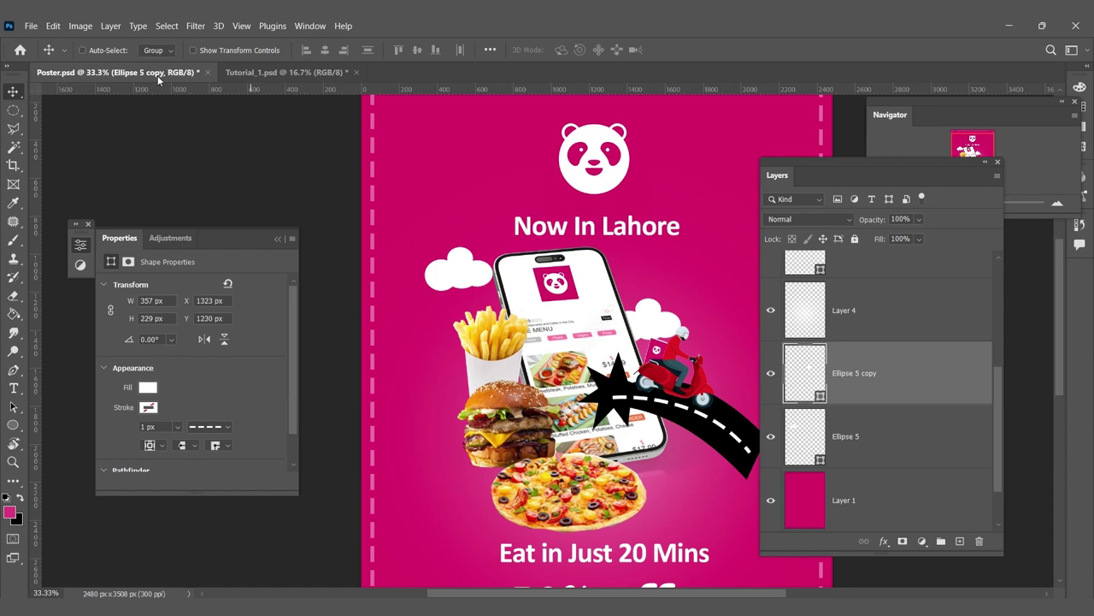
Step: Flip the cloud copy horizontally, shift it slightly and set its opacity to 89%
{"action": "left_click", "coordinate": [80, 25]}
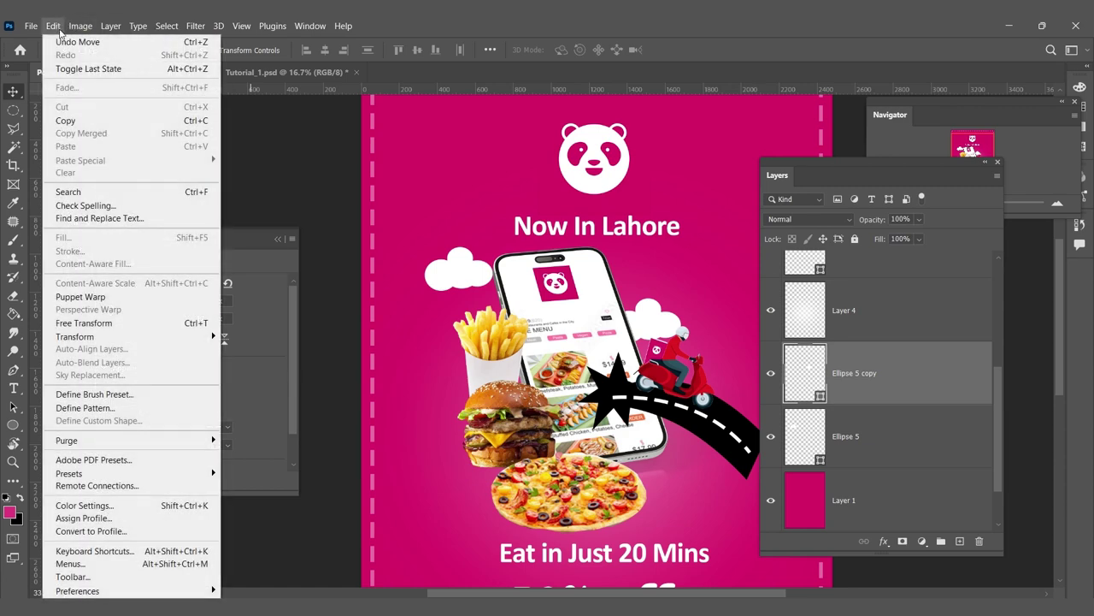
{"action": "mouse_move", "coordinate": [75, 336]}
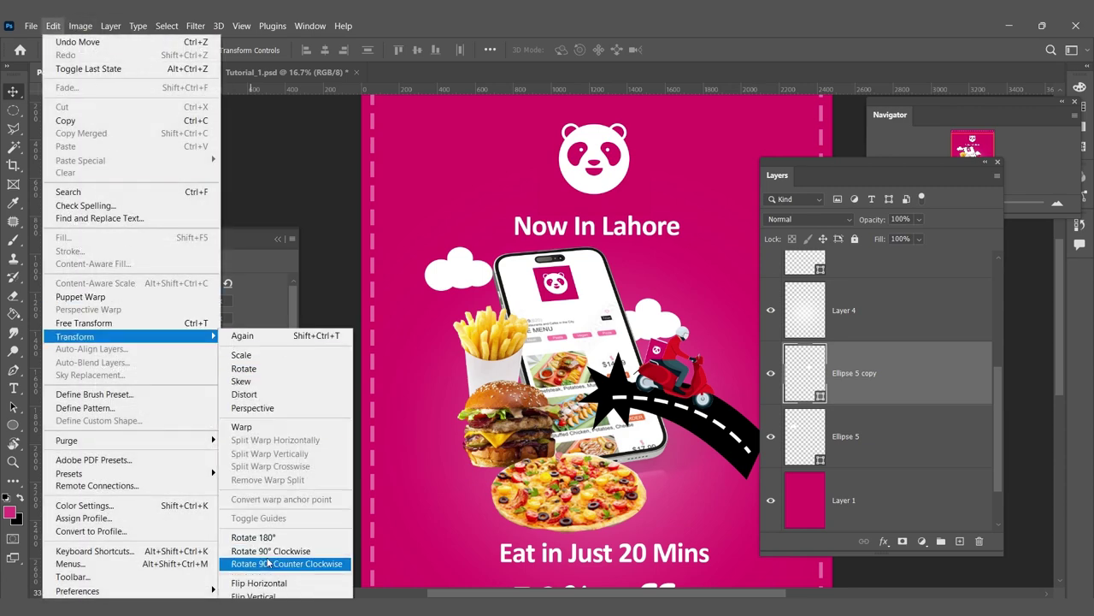
{"action": "left_click", "coordinate": [265, 583]}
{"action": "left_click_drag", "start_coordinate": [654, 323], "coordinate": [694, 312]}
{"action": "left_click", "coordinate": [919, 219]}
{"action": "left_click_drag", "start_coordinate": [907, 236], "coordinate": [916, 240]}
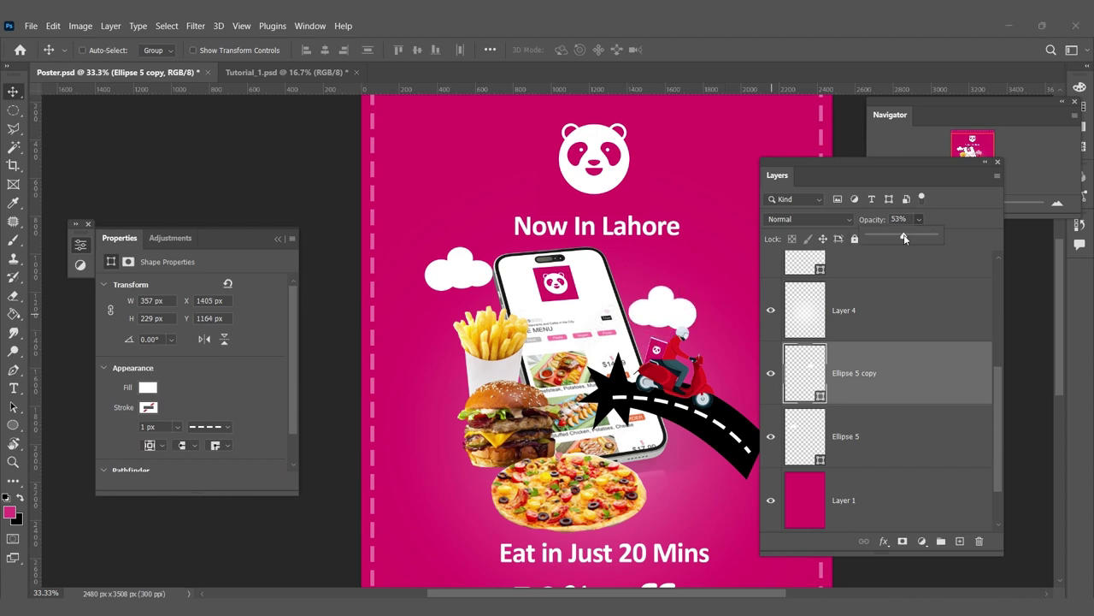
{"action": "left_click", "coordinate": [920, 220]}
{"action": "left_click_drag", "start_coordinate": [947, 239], "coordinate": [959, 239]}
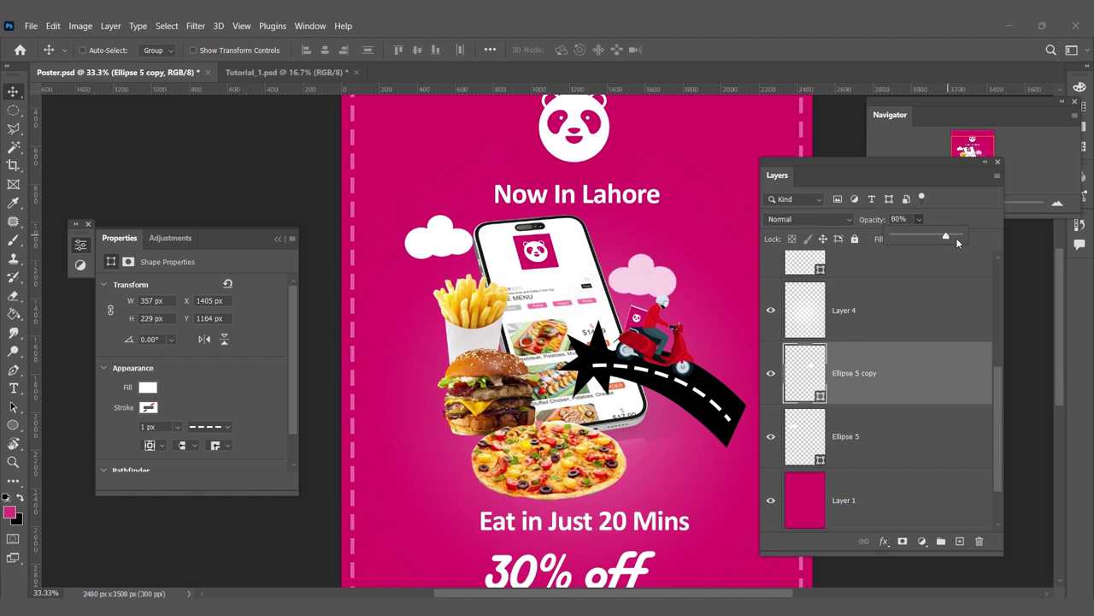
{"action": "left_click_drag", "start_coordinate": [719, 377], "coordinate": [703, 331]}
{"action": "left_click", "coordinate": [919, 219]}
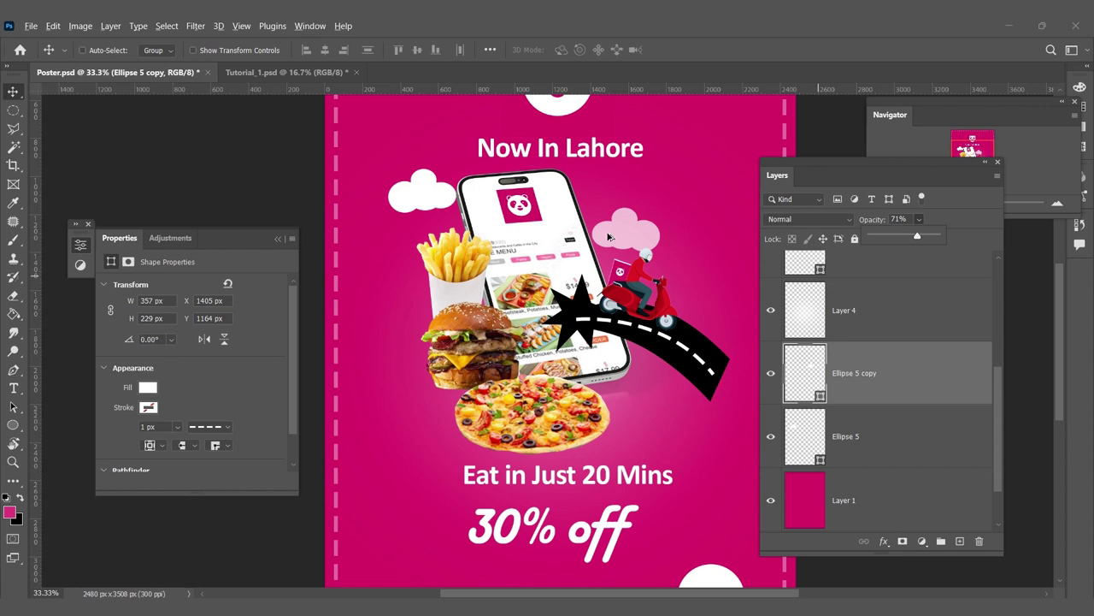
{"action": "left_click_drag", "start_coordinate": [923, 241], "coordinate": [932, 239]}
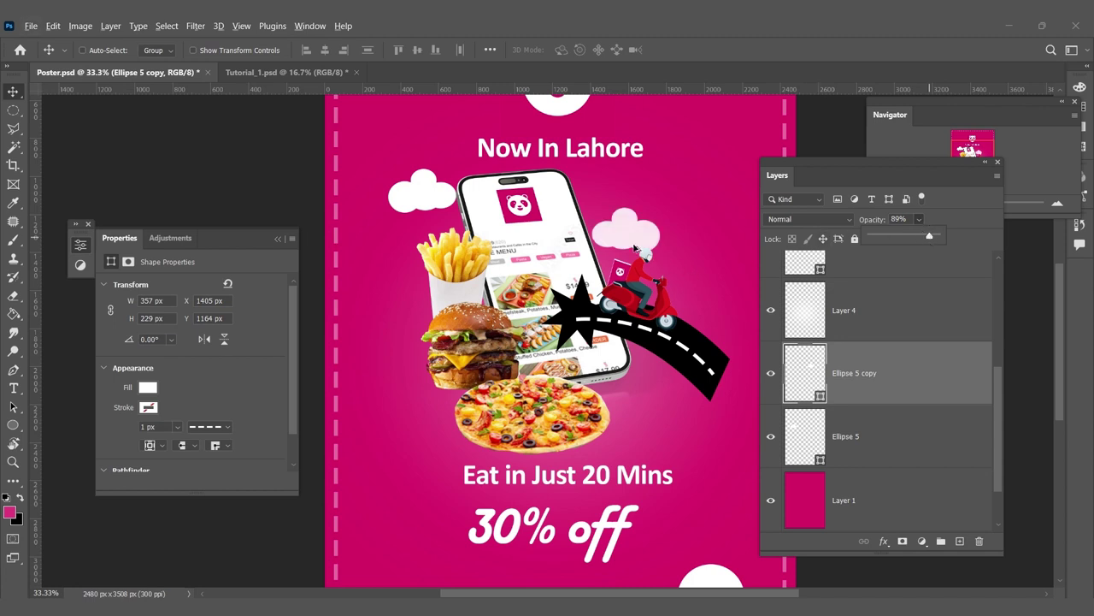
Step: Drag out another cloud copy and select its Ellipse 5 copy 2 layer, leaving Layer 4's fill at 100%
{"action": "mouse_move", "coordinate": [625, 231]}
{"action": "left_mouse_down"}
{"action": "mouse_move", "coordinate": [442, 430]}
{"action": "mouse_move", "coordinate": [699, 451]}
{"action": "left_mouse_up"}
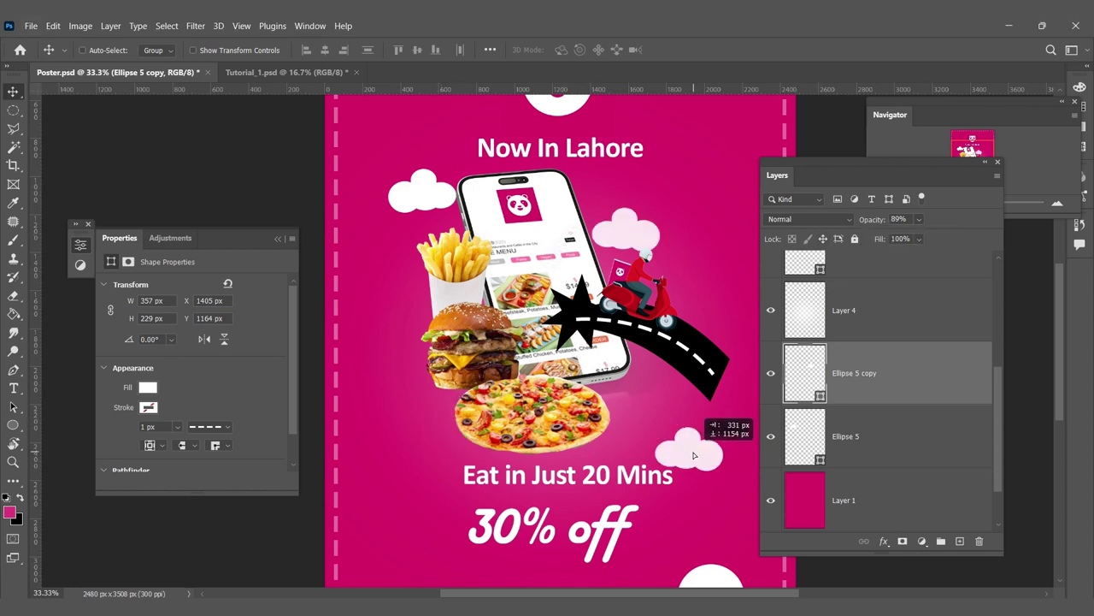
{"action": "left_click", "coordinate": [919, 238]}
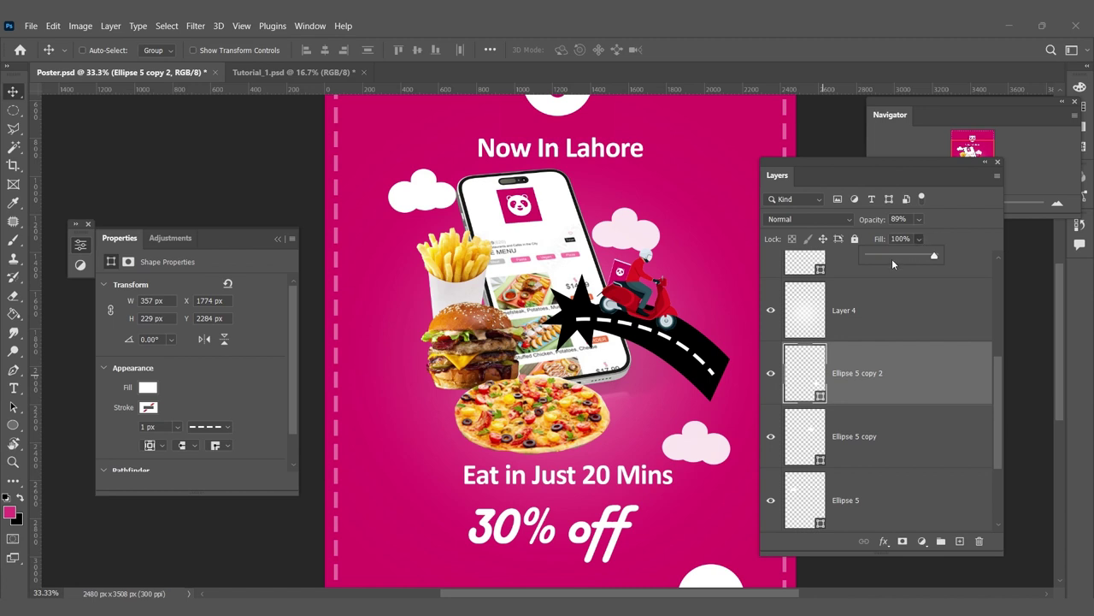
{"action": "left_click", "coordinate": [855, 316]}
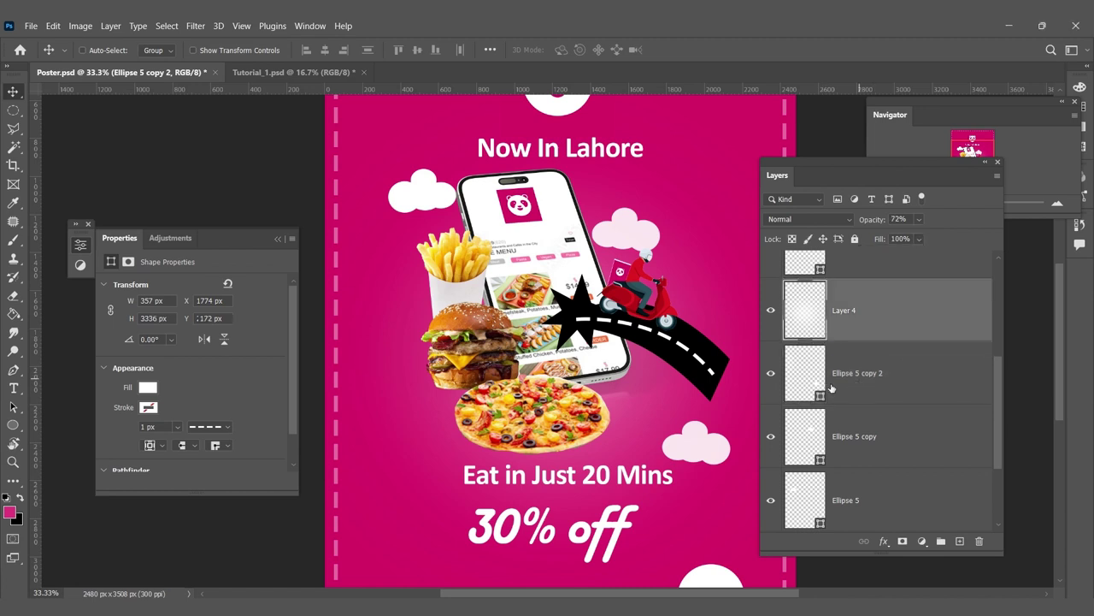
{"action": "right_click", "coordinate": [701, 446]}
{"action": "left_click", "coordinate": [722, 453]}
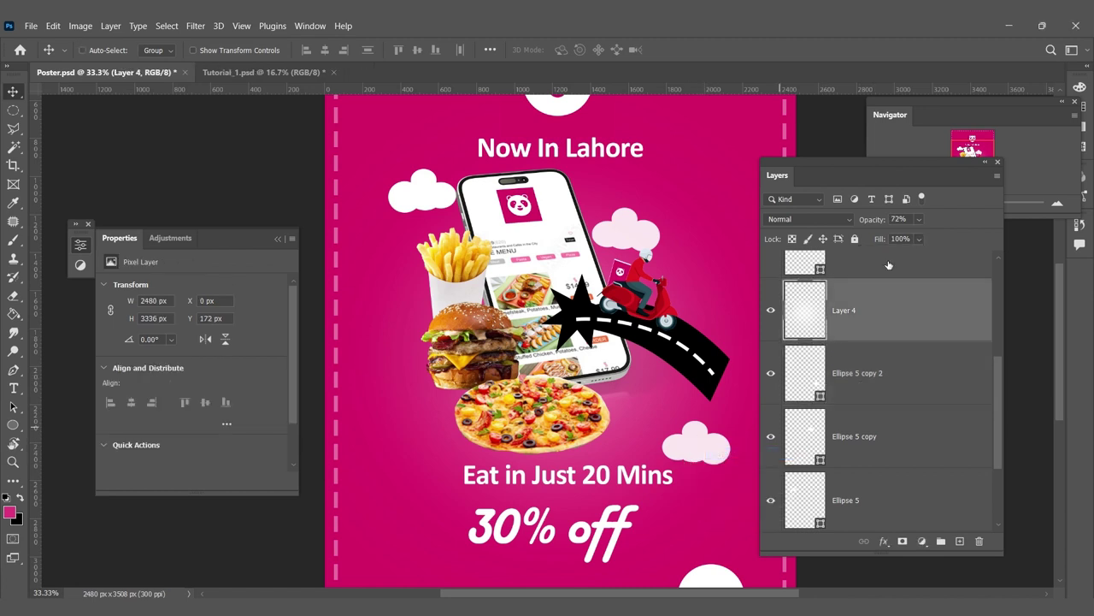
{"action": "left_click", "coordinate": [919, 239]}
{"action": "left_click_drag", "start_coordinate": [896, 258], "coordinate": [893, 258]}
{"action": "key", "text": "Escape"}
{"action": "right_click", "coordinate": [711, 454]}
{"action": "left_click", "coordinate": [734, 462]}
{"action": "left_click", "coordinate": [734, 462]}
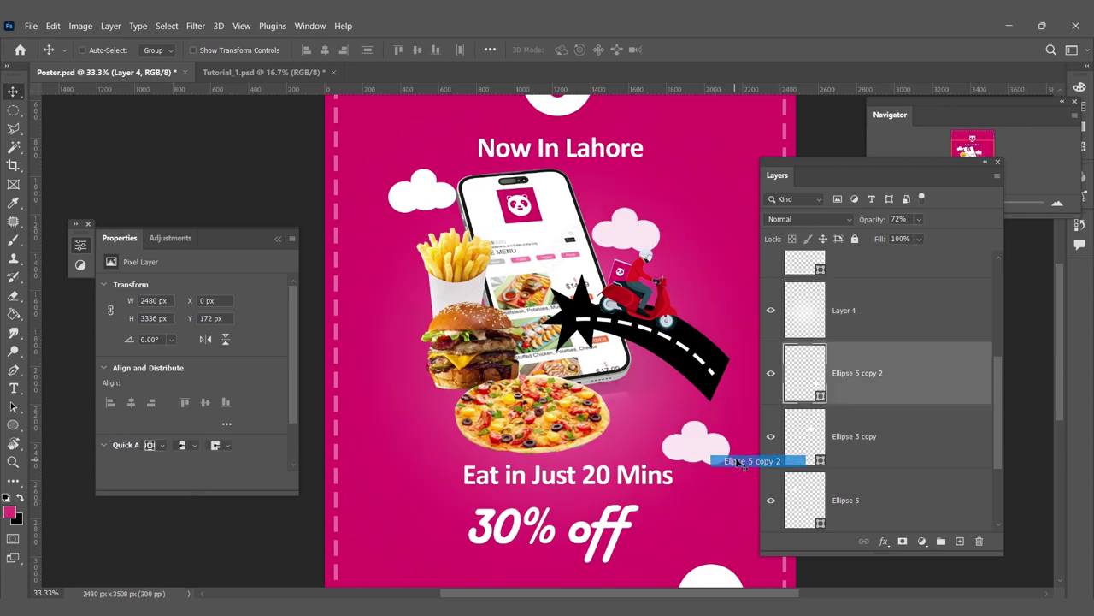
{"action": "left_click", "coordinate": [917, 238]}
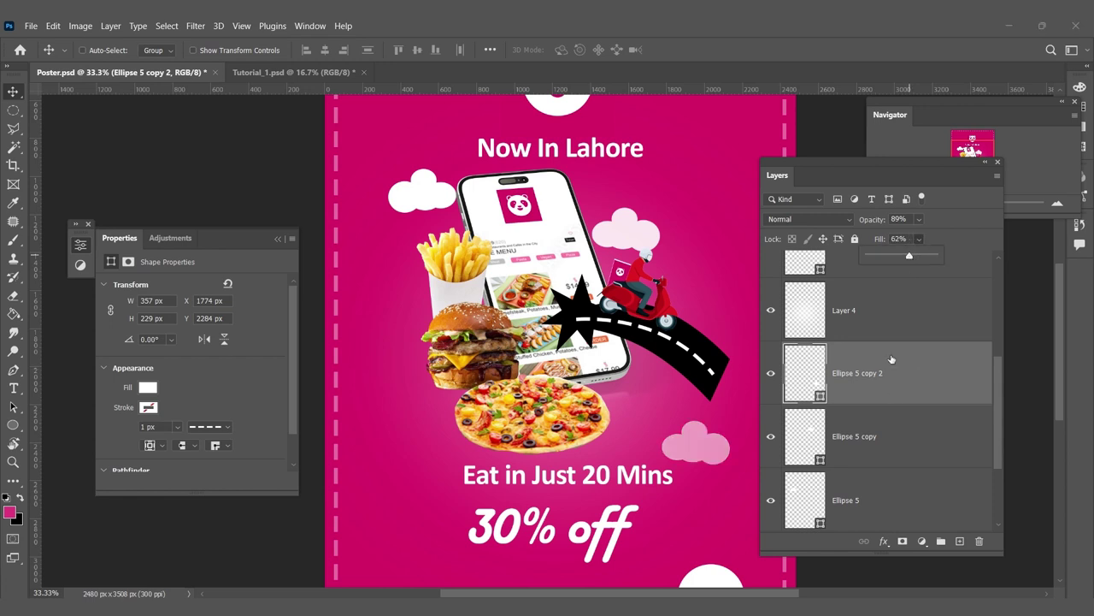
Step: Pick the layers under the lower cloud, undoing an accidental move of Layer 4
{"action": "left_click", "coordinate": [892, 410]}
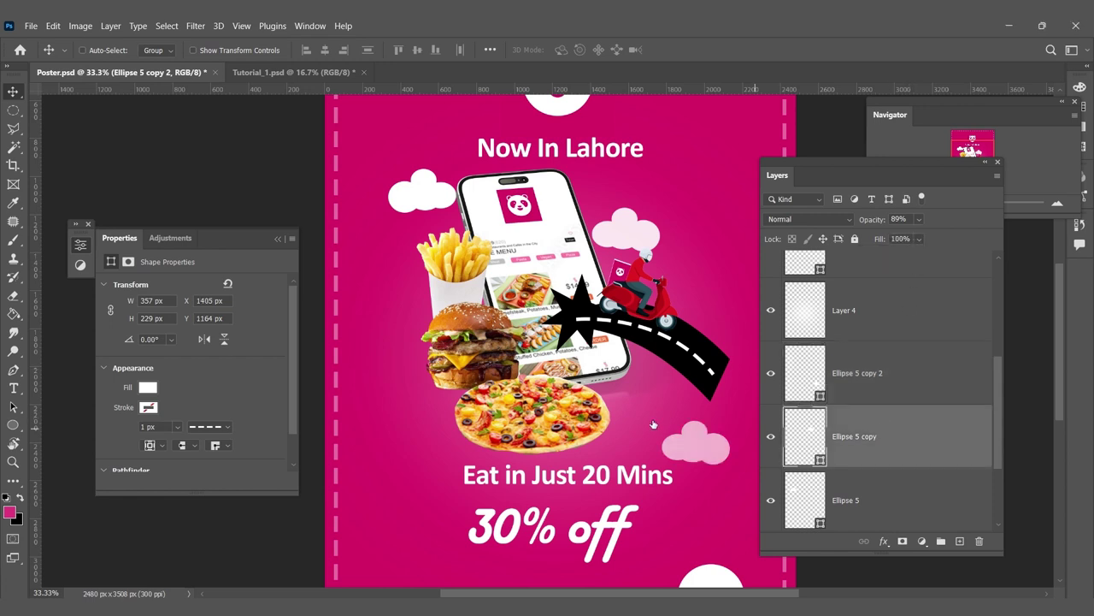
{"action": "scroll", "coordinate": [648, 420], "scroll_direction": "down", "scroll_amount": 1}
{"action": "left_click_drag", "start_coordinate": [613, 400], "coordinate": [578, 360]}
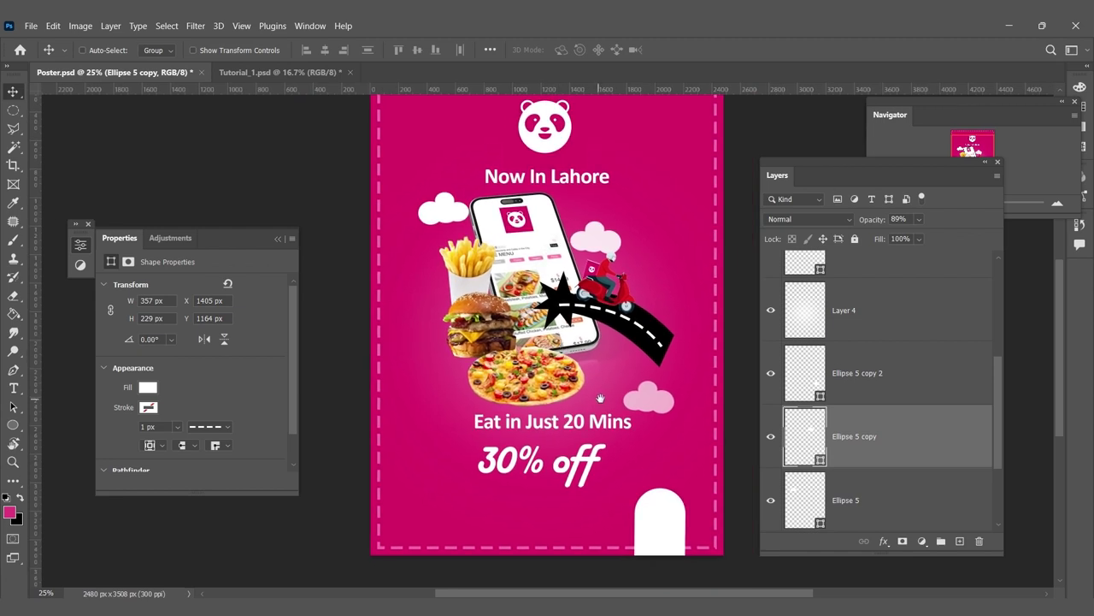
{"action": "left_click", "coordinate": [650, 400], "text": "ctrl"}
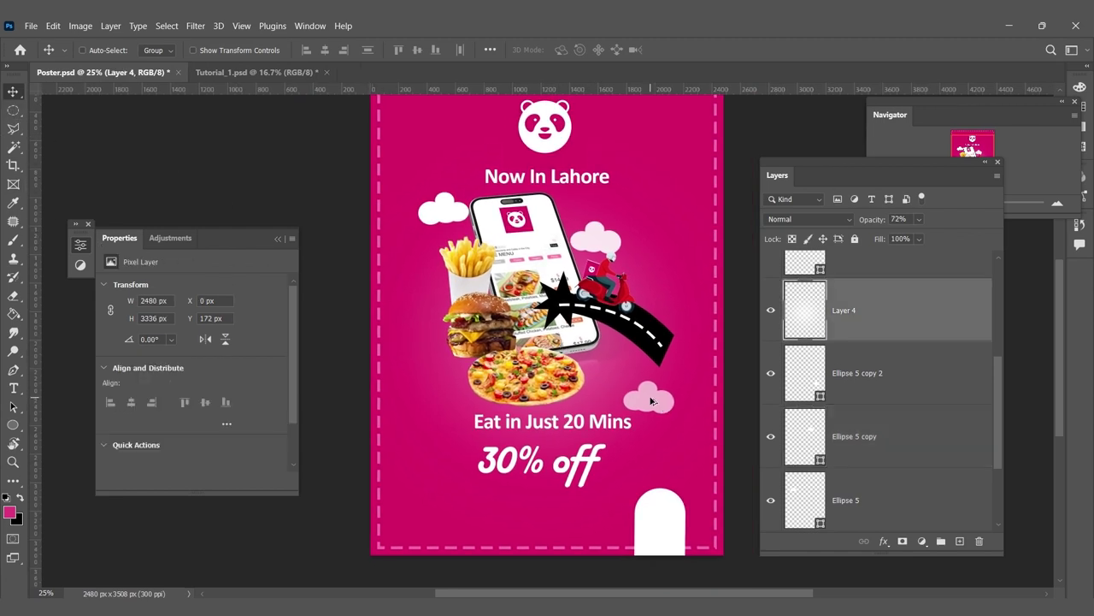
{"action": "right_click", "coordinate": [651, 398]}
{"action": "left_click", "coordinate": [671, 401]}
{"action": "left_click_drag", "start_coordinate": [648, 404], "coordinate": [464, 383]}
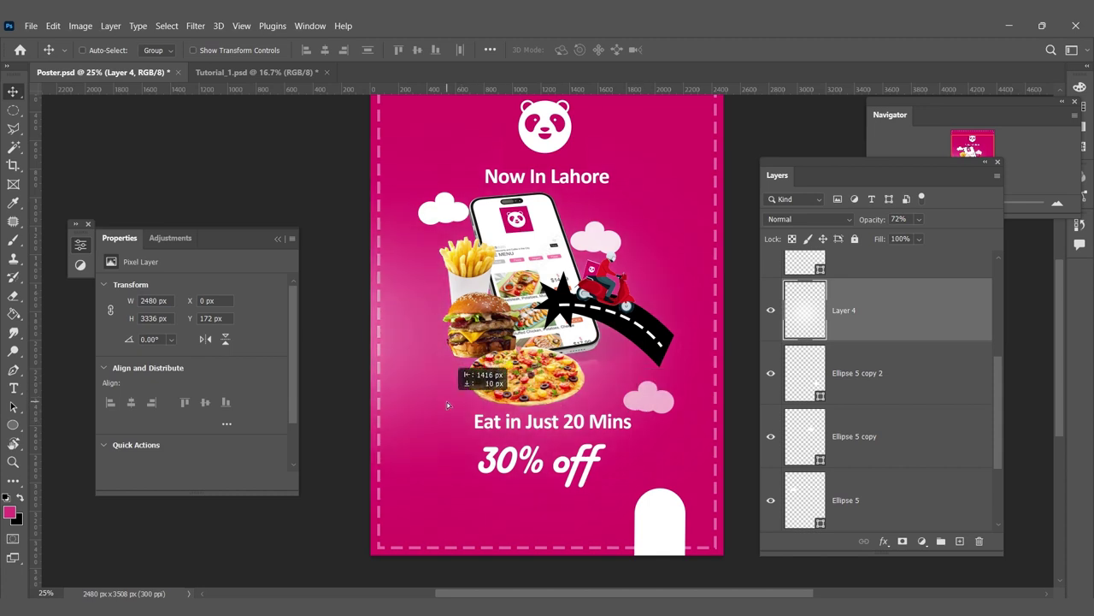
{"action": "key", "text": "ctrl+z"}
Step: Move the Ellipse 5 copy 2 cloud to the left of the pizza
{"action": "left_click", "coordinate": [648, 399], "text": "ctrl"}
{"action": "right_click", "coordinate": [650, 395]}
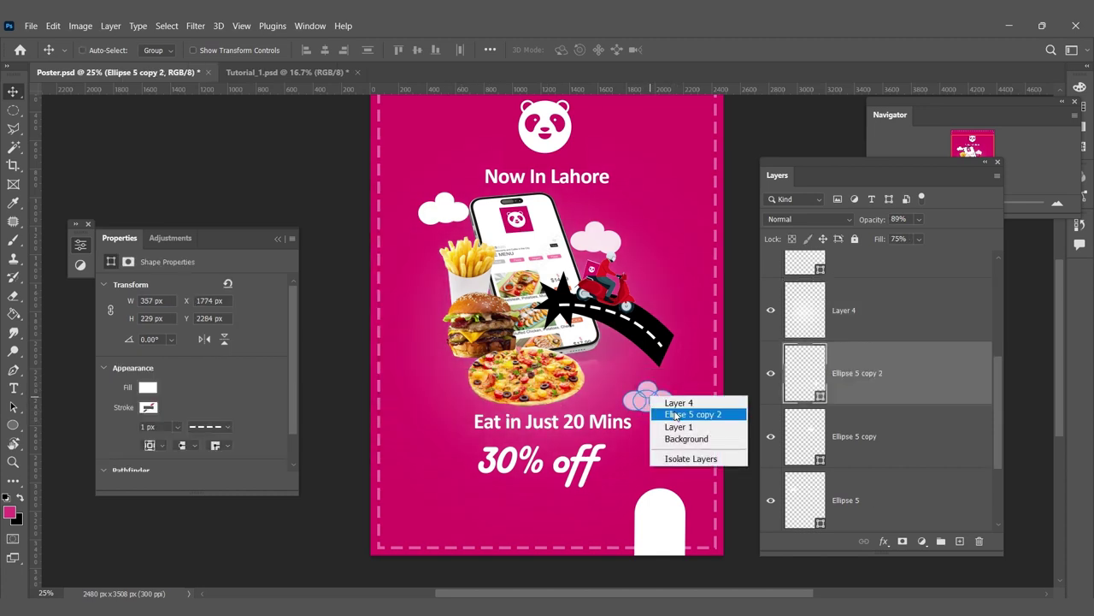
{"action": "left_click", "coordinate": [676, 415]}
{"action": "left_click_drag", "start_coordinate": [648, 398], "coordinate": [453, 369]}
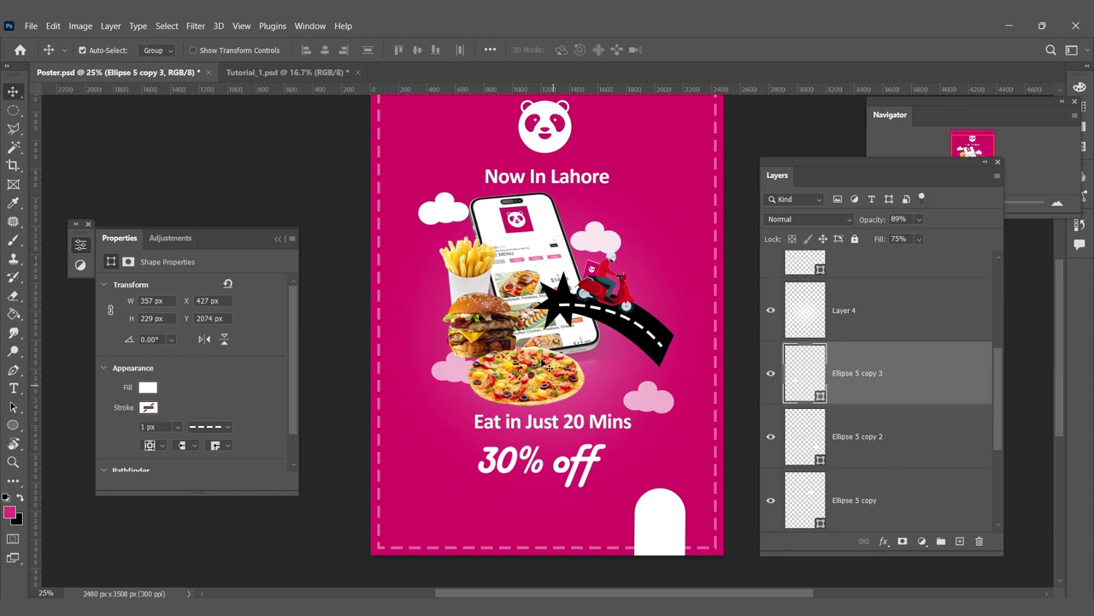
{"action": "scroll", "coordinate": [544, 364], "scroll_direction": "up", "scroll_amount": 1}
{"action": "scroll", "coordinate": [564, 368], "scroll_direction": "down", "scroll_amount": 1}
{"action": "scroll", "coordinate": [585, 372], "scroll_direction": "down", "scroll_amount": 1}
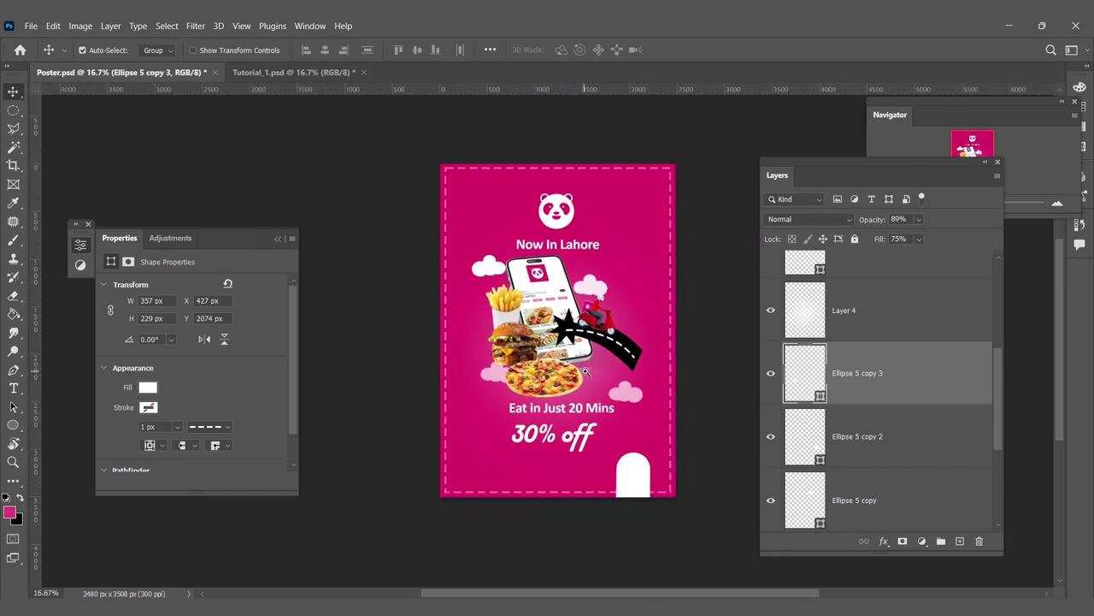
{"action": "scroll", "coordinate": [586, 371], "scroll_direction": "up", "scroll_amount": 1}
{"action": "right_click", "coordinate": [556, 151]}
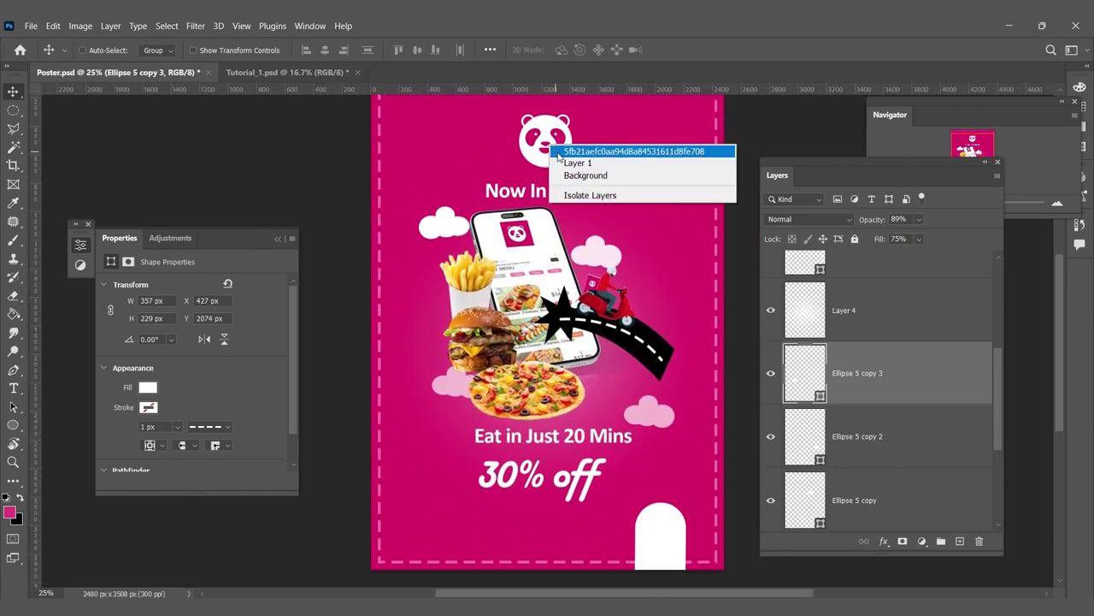
Step: Duplicate the panda logo onto the bottom arch and shrink it to about 9%
{"action": "left_click", "coordinate": [560, 151]}
{"action": "left_click_drag", "start_coordinate": [893, 283], "coordinate": [959, 540]}
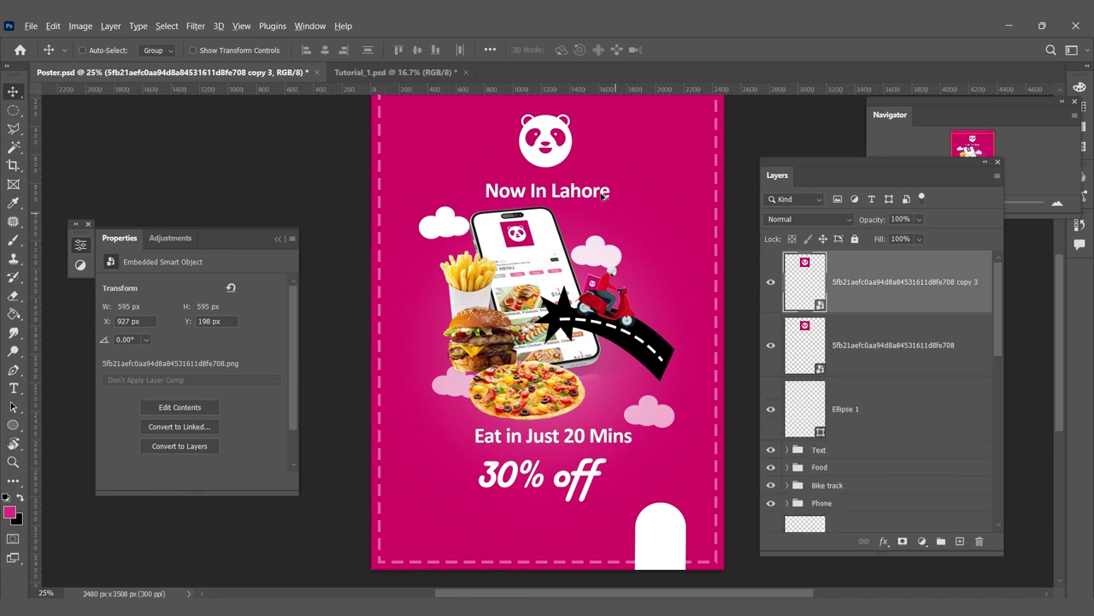
{"action": "mouse_move", "coordinate": [558, 149]}
{"action": "left_mouse_down"}
{"action": "mouse_move", "coordinate": [667, 544]}
{"action": "mouse_move", "coordinate": [674, 529]}
{"action": "left_mouse_up"}
{"action": "key", "text": "ctrl+j"}
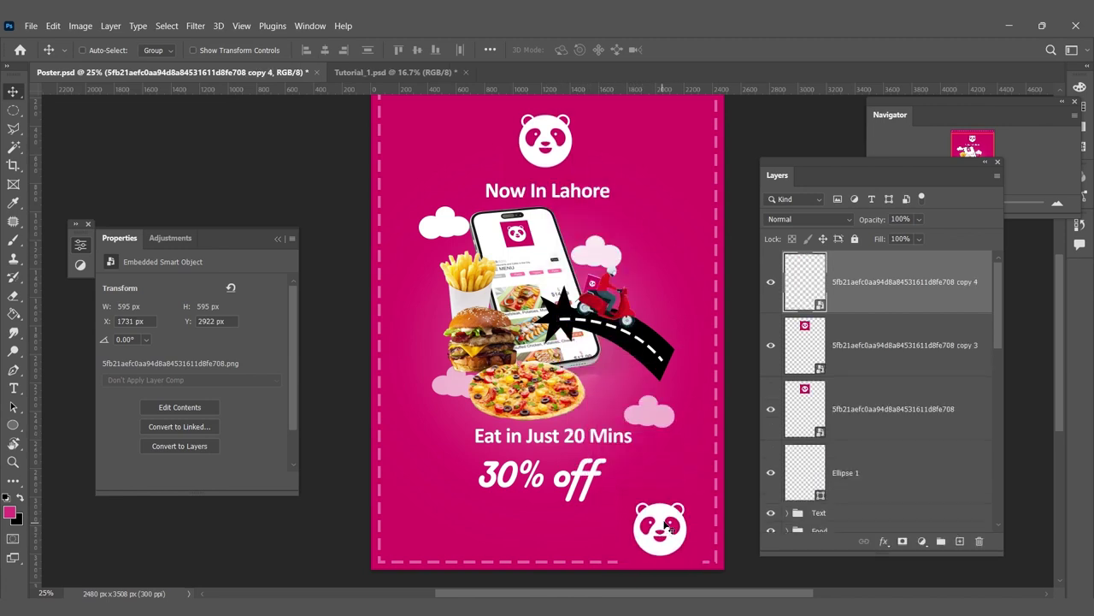
{"action": "key", "text": "ctrl+t"}
{"action": "left_click_drag", "start_coordinate": [701, 486], "coordinate": [681, 511]}
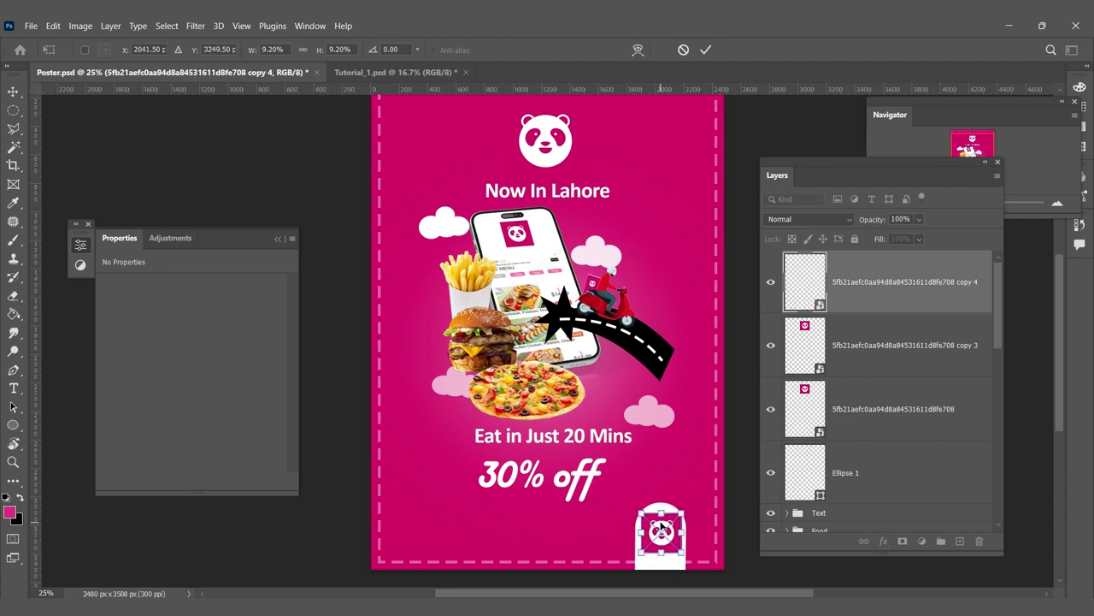
{"action": "key", "text": "Return"}
Step: Move the Ellipse 1 layer directly below the copy 4 panda layer
{"action": "scroll", "coordinate": [680, 534], "scroll_direction": "up", "scroll_amount": 2}
{"action": "scroll", "coordinate": [654, 444], "scroll_direction": "up", "scroll_amount": 2}
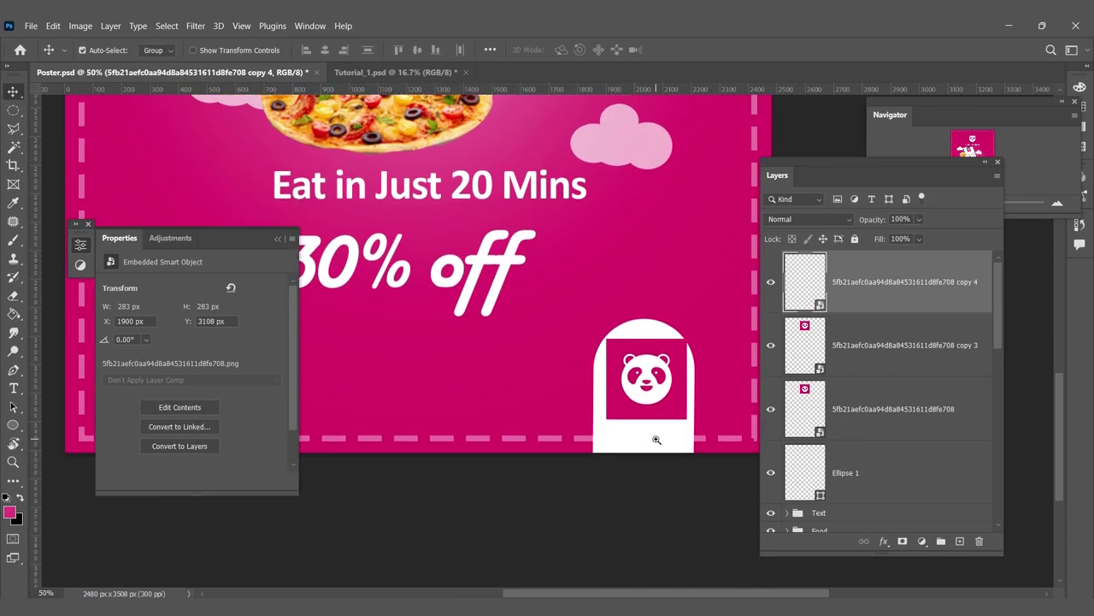
{"action": "right_click", "coordinate": [583, 337]}
{"action": "left_click", "coordinate": [589, 340]}
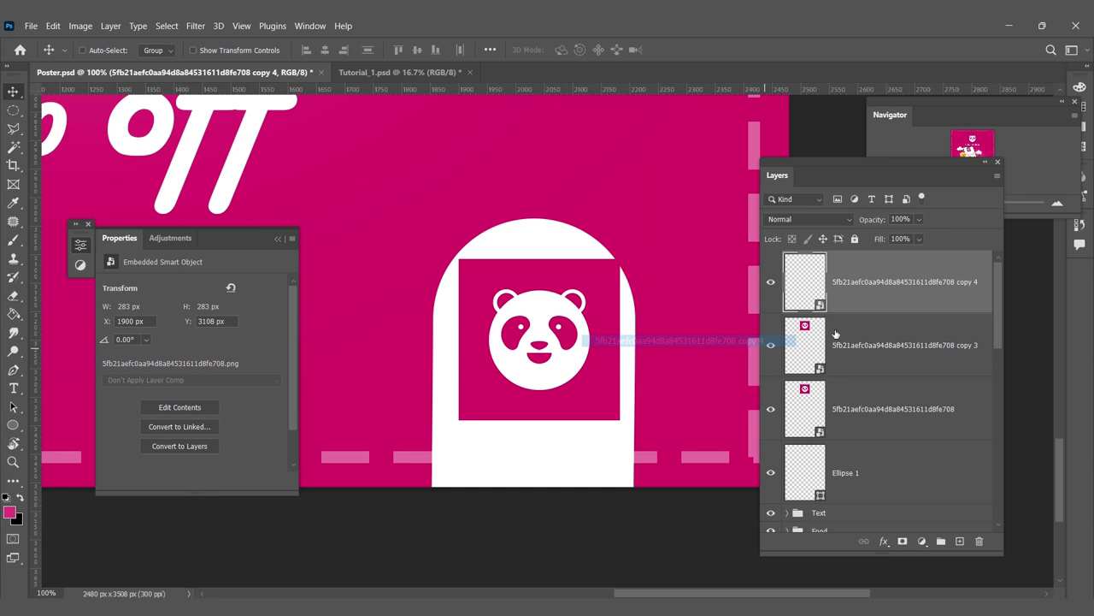
{"action": "left_click", "coordinate": [872, 469]}
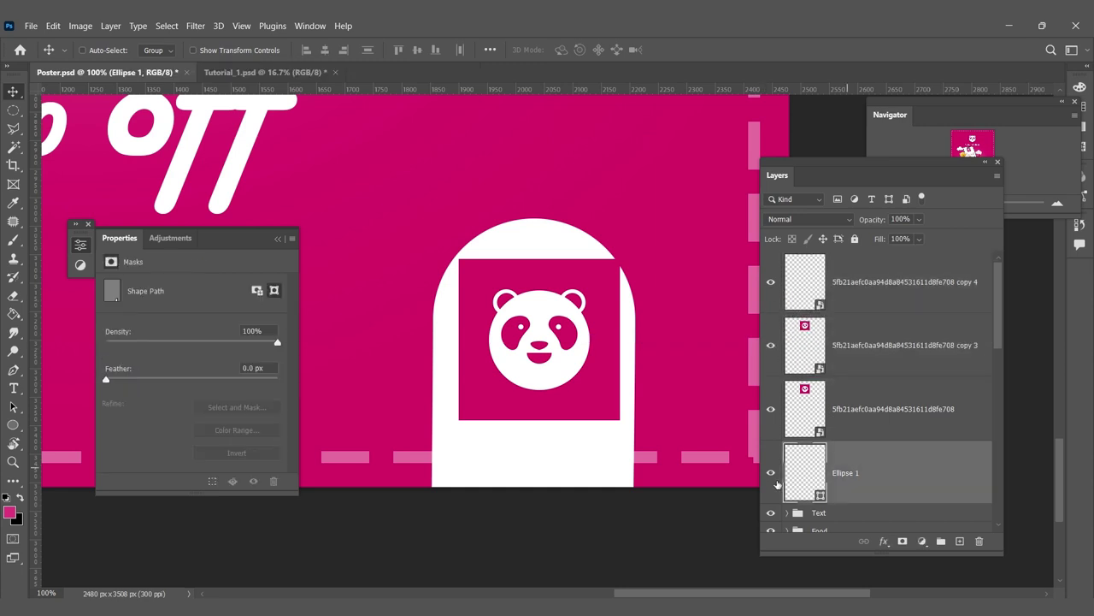
{"action": "mouse_move", "coordinate": [872, 462]}
{"action": "left_mouse_down"}
{"action": "mouse_move", "coordinate": [897, 306]}
{"action": "mouse_move", "coordinate": [886, 354]}
{"action": "left_mouse_up"}
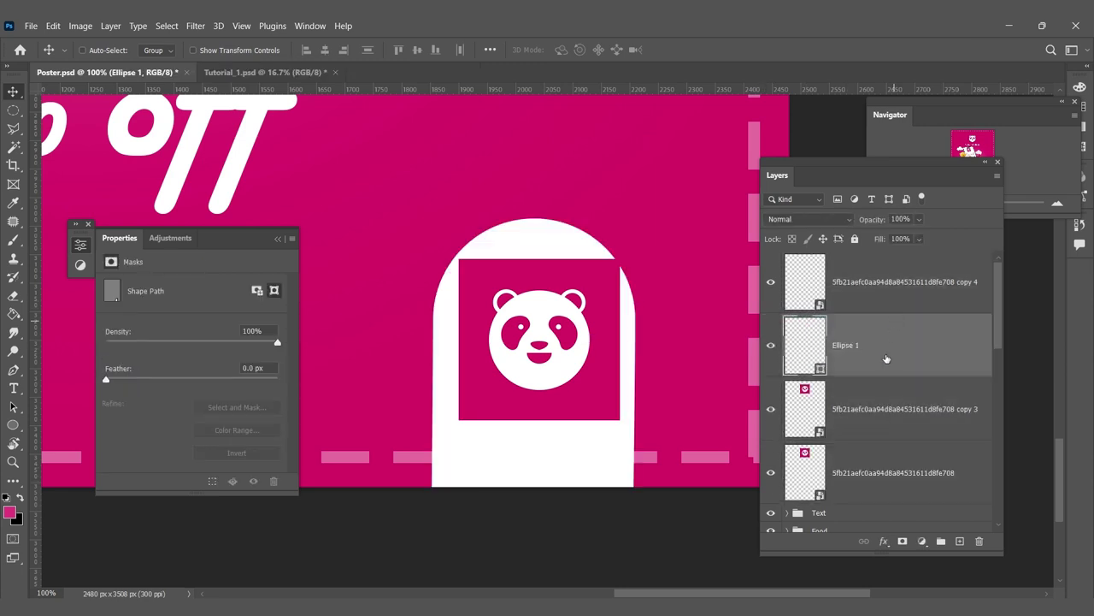
Step: Centre the copy 4 panda square horizontally on the Ellipse 1 arch
{"action": "left_click", "coordinate": [868, 303]}
{"action": "left_click", "coordinate": [770, 282]}
{"action": "left_click", "coordinate": [771, 281]}
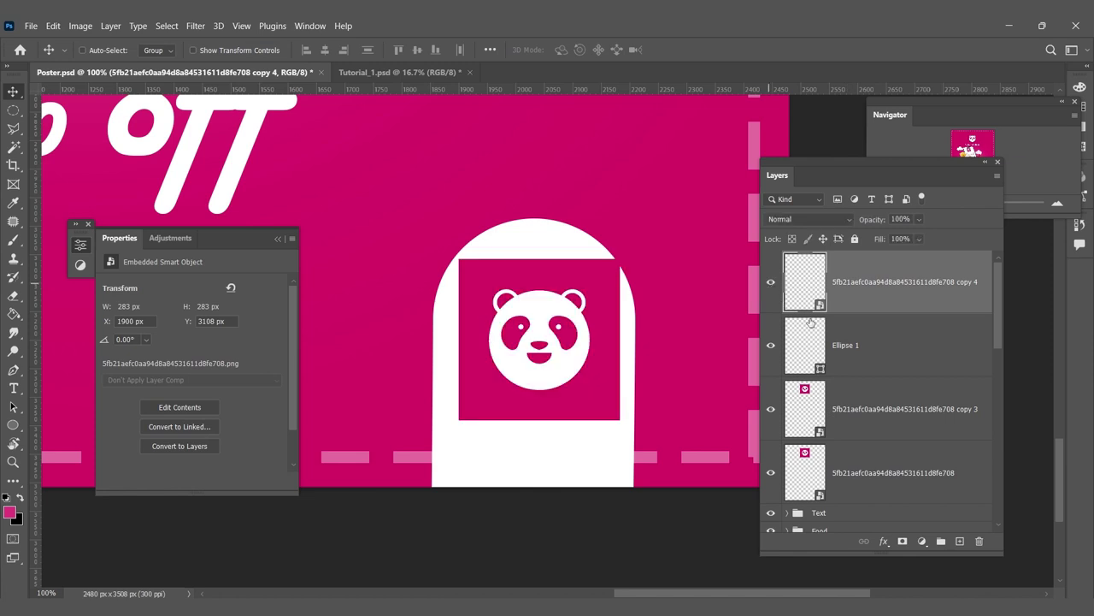
{"action": "left_click", "coordinate": [860, 342], "text": "shift"}
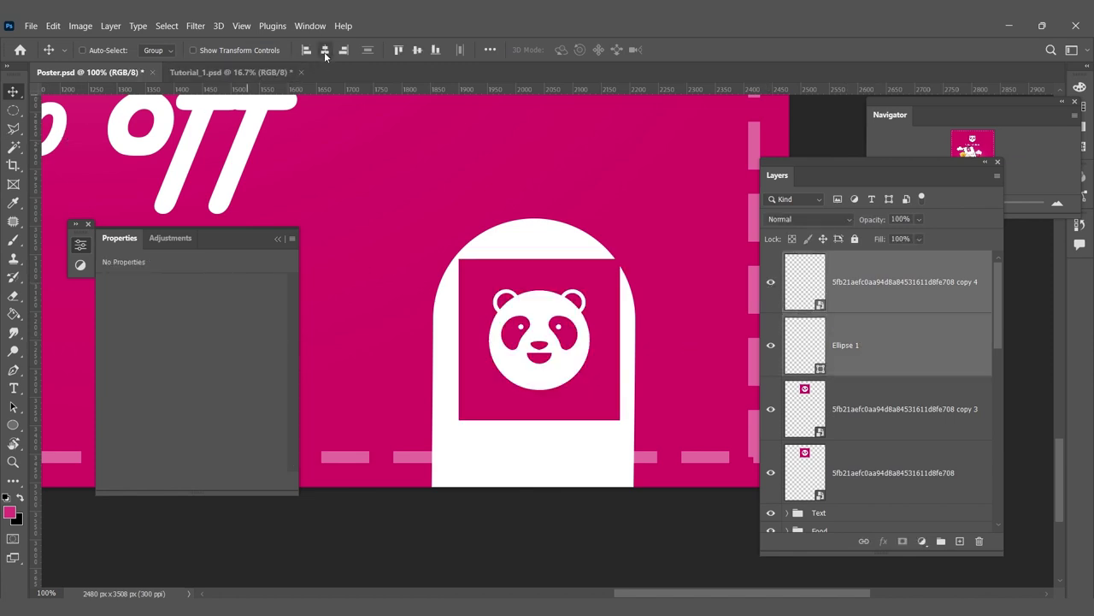
{"action": "left_click_drag", "start_coordinate": [505, 257], "coordinate": [498, 257]}
{"action": "left_click", "coordinate": [873, 346]}
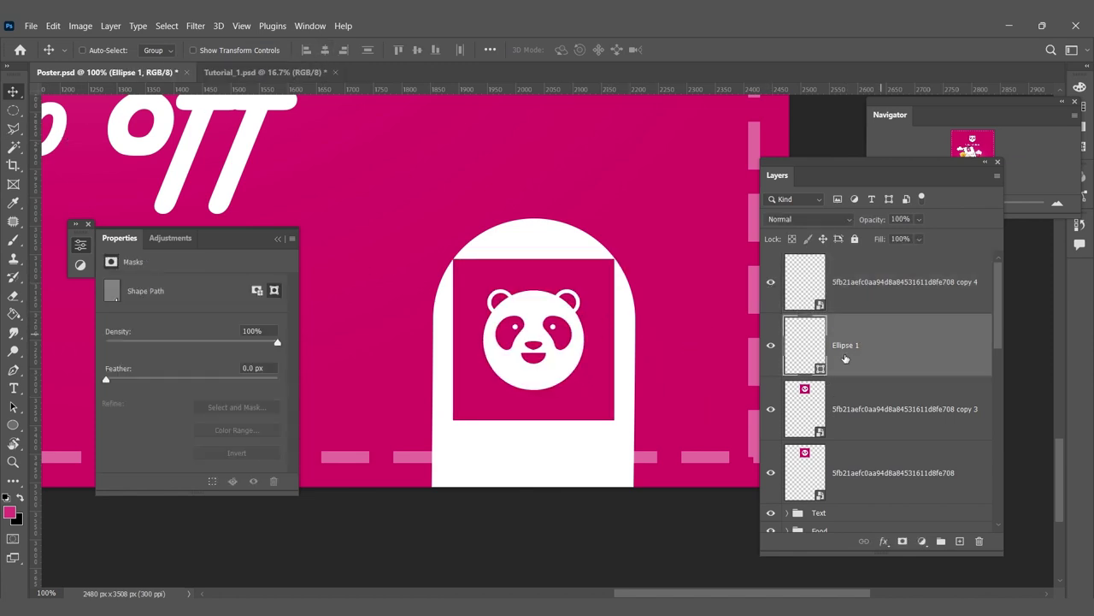
{"action": "scroll", "coordinate": [496, 321], "scroll_direction": "up", "scroll_amount": 2}
{"action": "scroll", "coordinate": [547, 359], "scroll_direction": "up", "scroll_amount": 1}
{"action": "scroll", "coordinate": [543, 376], "scroll_direction": "down", "scroll_amount": 1}
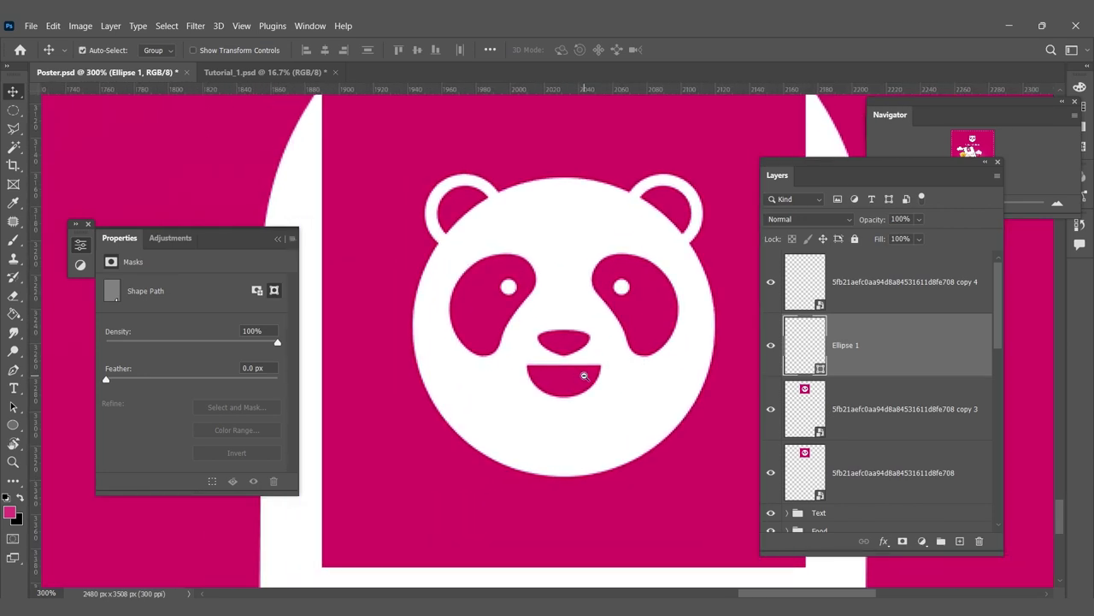
{"action": "left_click_drag", "start_coordinate": [552, 386], "coordinate": [546, 387]}
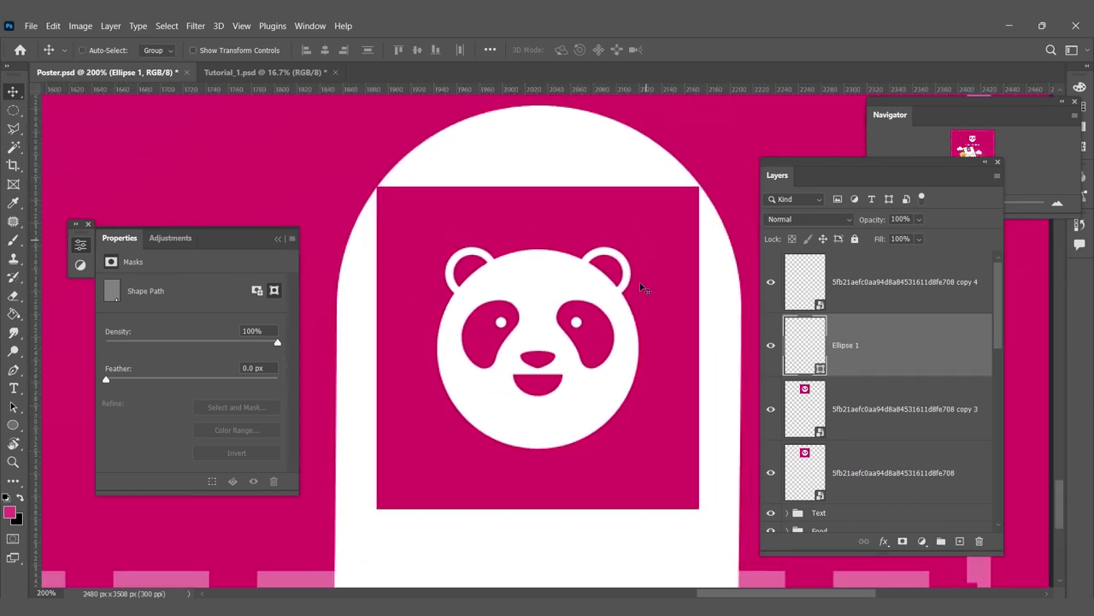
{"action": "left_click", "coordinate": [13, 150]}
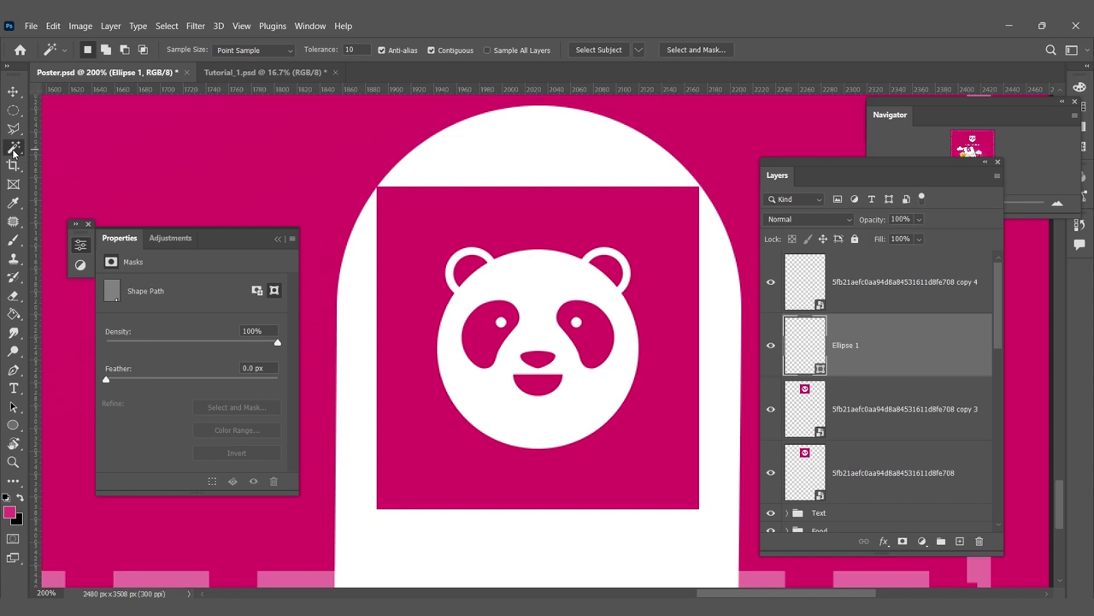
Step: On copy 4, magic-wand the magenta square, add a layer mask and invert it
{"action": "left_click", "coordinate": [873, 298]}
{"action": "left_click", "coordinate": [650, 360]}
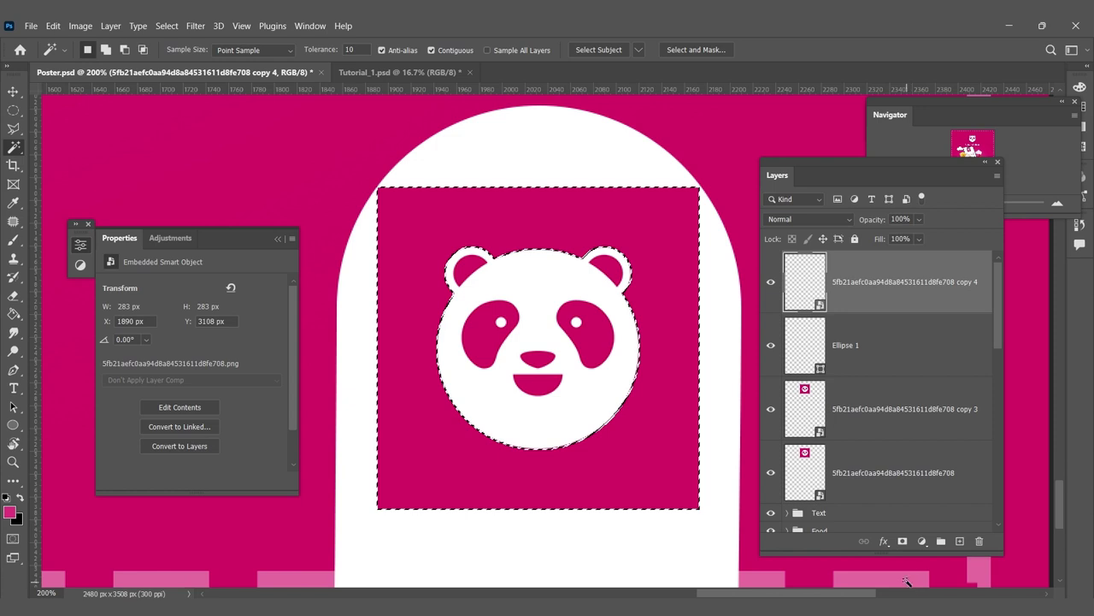
{"action": "left_click", "coordinate": [902, 541]}
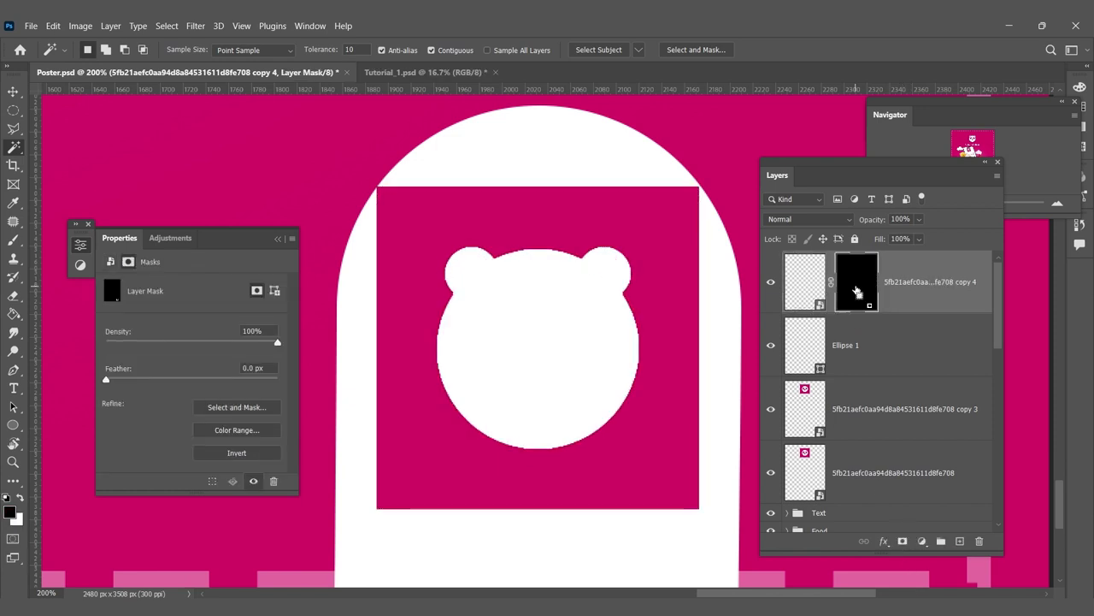
{"action": "key", "text": "ctrl+i"}
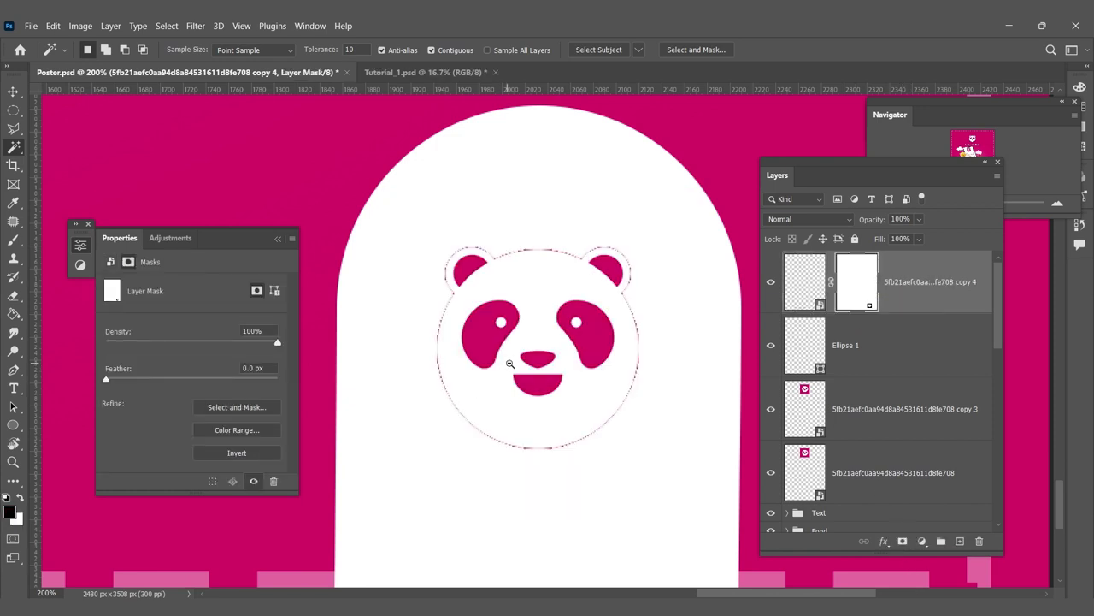
{"action": "scroll", "coordinate": [511, 363], "scroll_direction": "down", "scroll_amount": 2}
{"action": "scroll", "coordinate": [506, 368], "scroll_direction": "down", "scroll_amount": 3}
{"action": "scroll", "coordinate": [501, 373], "scroll_direction": "up", "scroll_amount": 2}
{"action": "scroll", "coordinate": [501, 372], "scroll_direction": "up", "scroll_amount": 1}
{"action": "scroll", "coordinate": [575, 363], "scroll_direction": "up", "scroll_amount": 3}
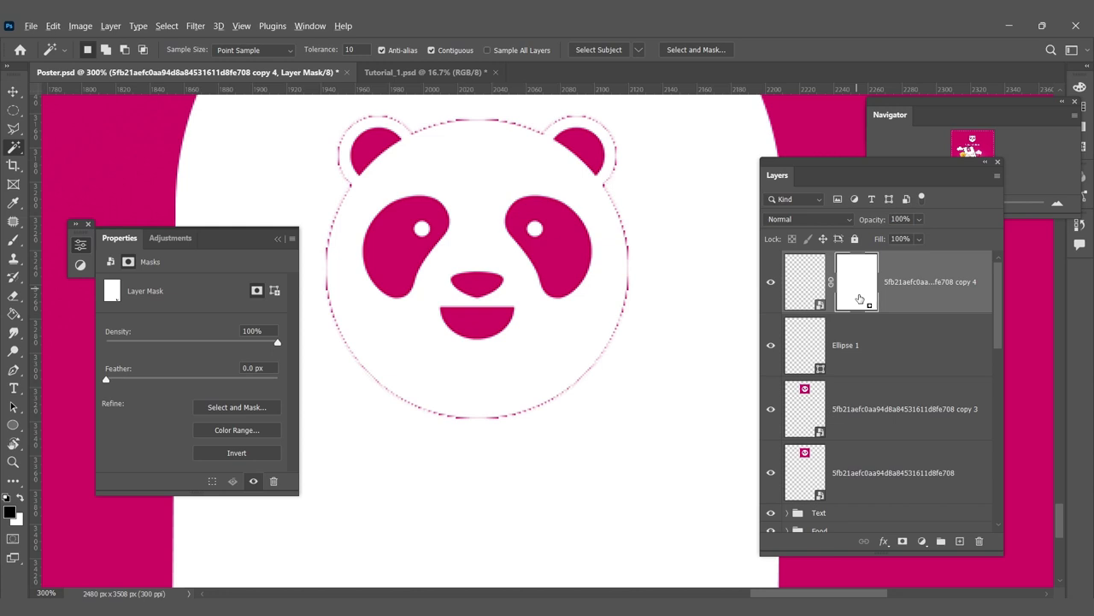
Step: Paint black on the mask with a 56 px brush to hide the pink square
{"action": "left_click", "coordinate": [860, 298], "text": "alt"}
{"action": "key", "text": "b"}
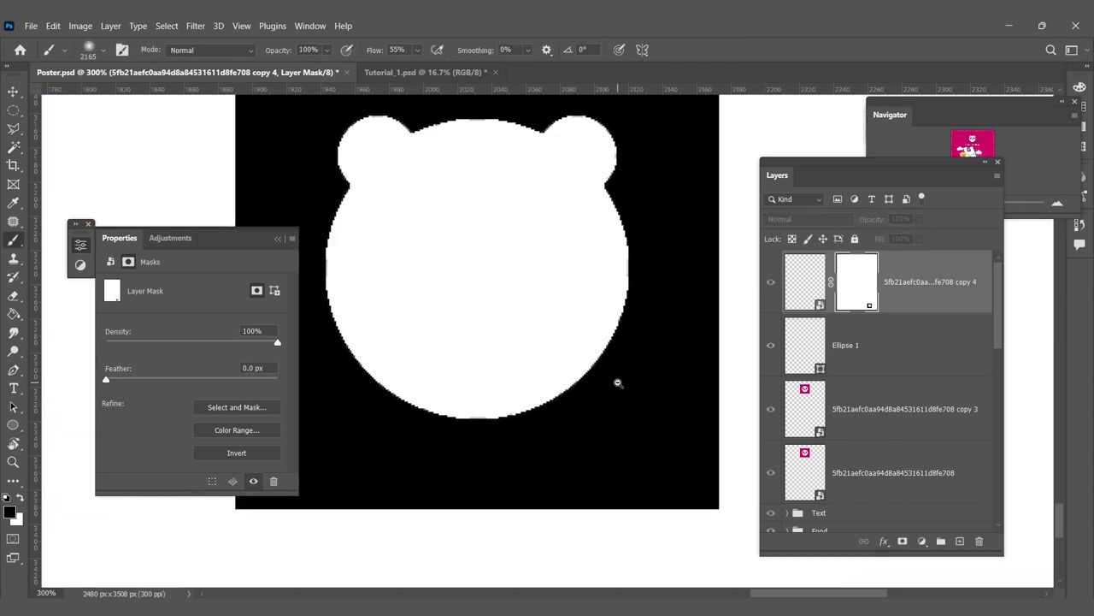
{"action": "left_click", "coordinate": [617, 383], "text": "ctrl+alt"}
{"action": "right_click", "coordinate": [670, 447]}
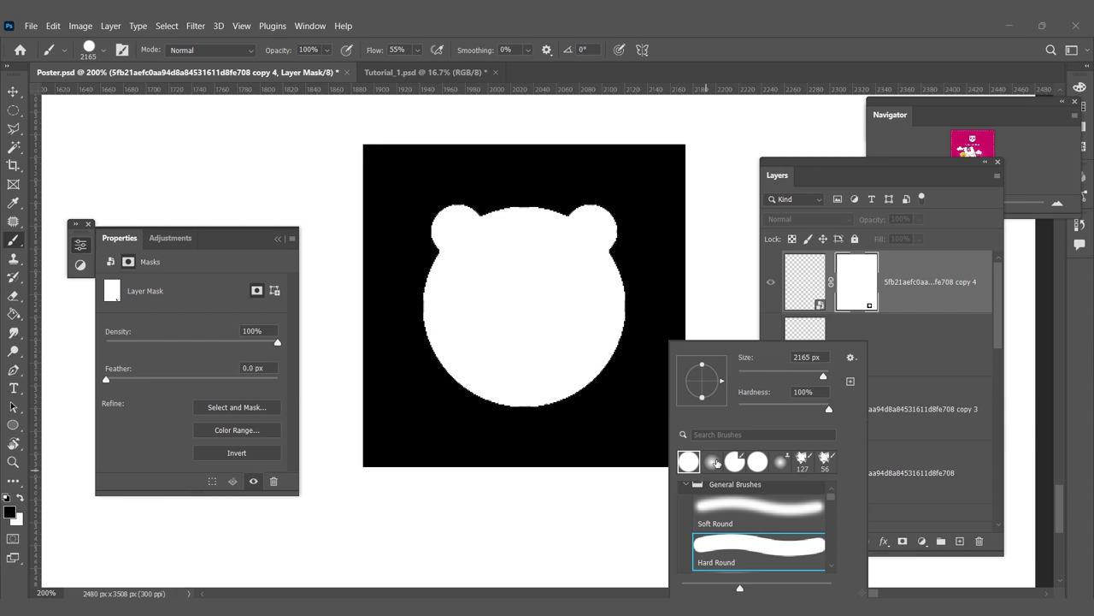
{"action": "double_click", "coordinate": [806, 357]}
{"action": "type", "text": "56"}
{"action": "key", "text": "Return"}
{"action": "mouse_move", "coordinate": [688, 457]}
{"action": "left_mouse_down"}
{"action": "mouse_move", "coordinate": [611, 499]}
{"action": "mouse_move", "coordinate": [410, 479]}
{"action": "mouse_move", "coordinate": [364, 251]}
{"action": "mouse_move", "coordinate": [365, 139]}
{"action": "mouse_move", "coordinate": [675, 218]}
{"action": "mouse_move", "coordinate": [679, 555]}
{"action": "left_mouse_up"}
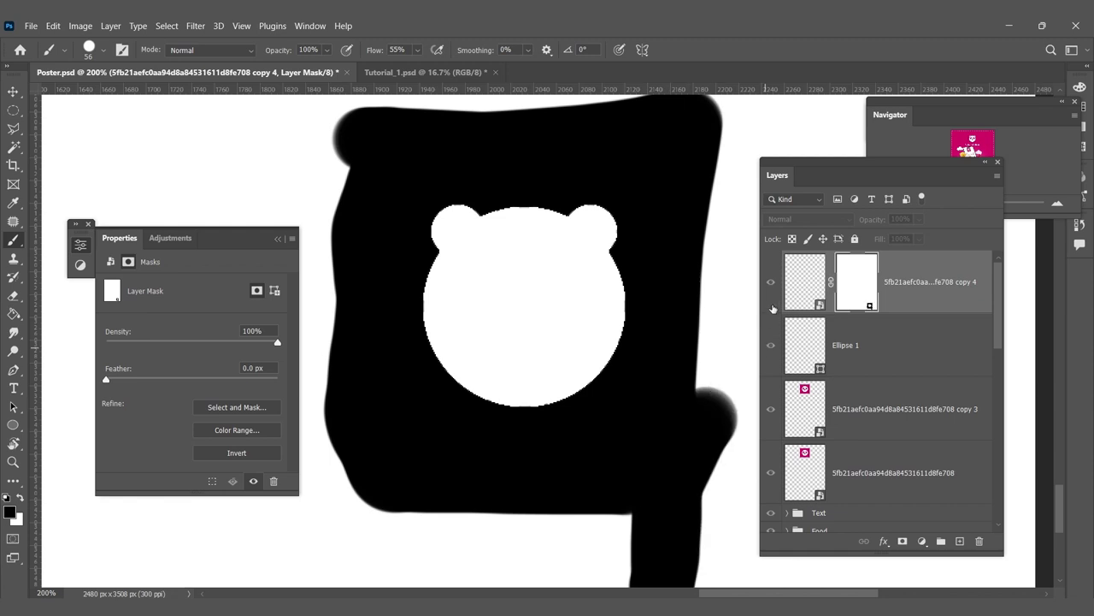
{"action": "left_click", "coordinate": [772, 311]}
{"action": "left_click", "coordinate": [647, 372], "text": "alt"}
{"action": "left_click", "coordinate": [646, 372], "text": "alt"}
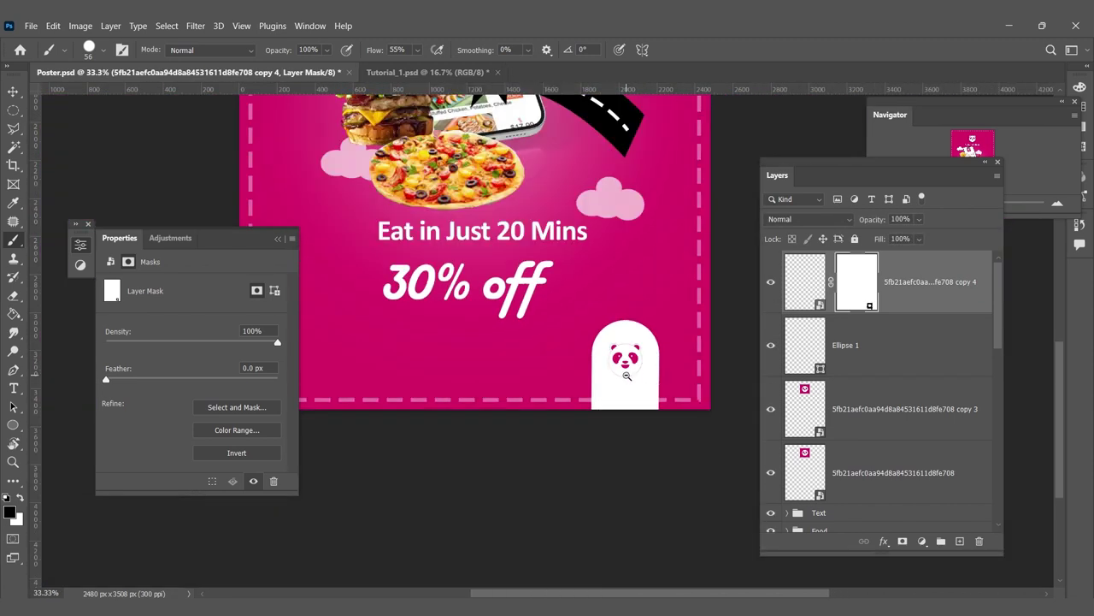
{"action": "left_click", "coordinate": [633, 381], "text": "alt"}
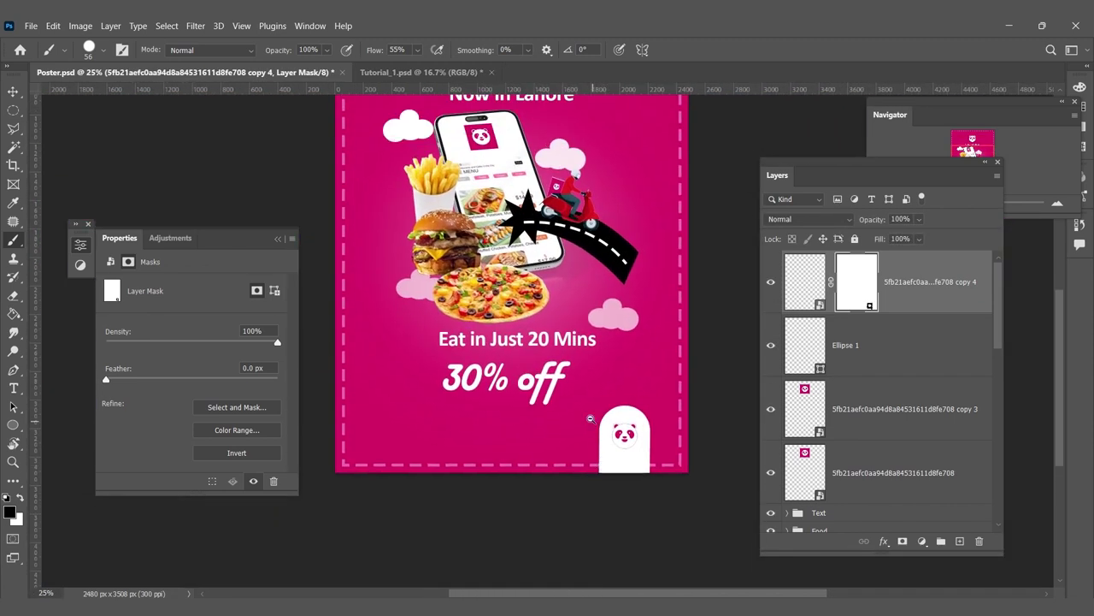
{"action": "left_click_drag", "start_coordinate": [588, 471], "coordinate": [613, 507]}
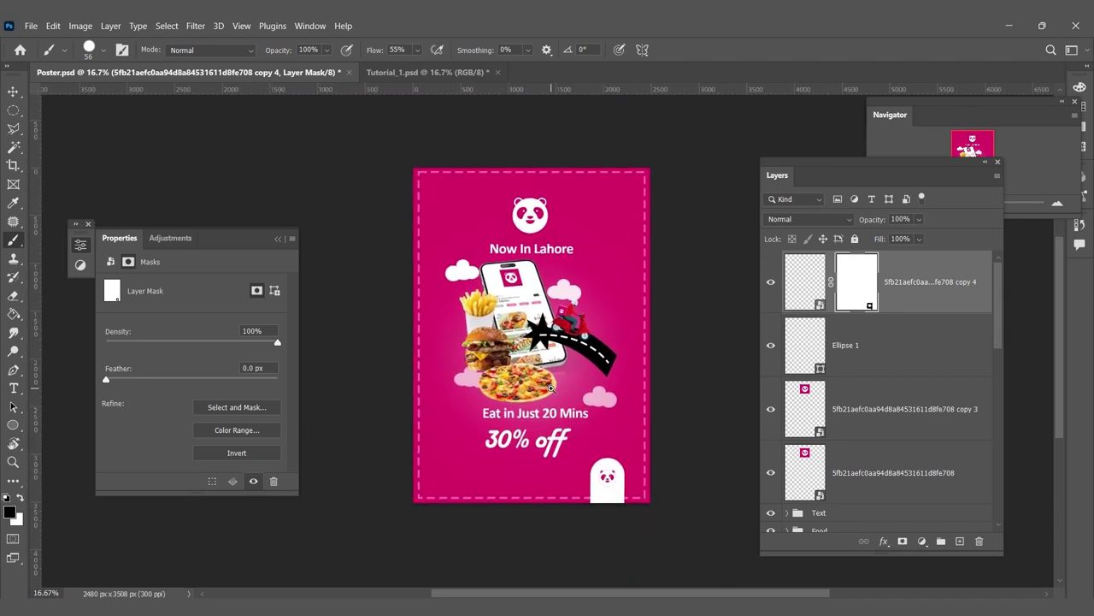
Step: Scale the Food group to about 89% and nudge it slightly into place
{"action": "key", "text": "ctrl+plus"}
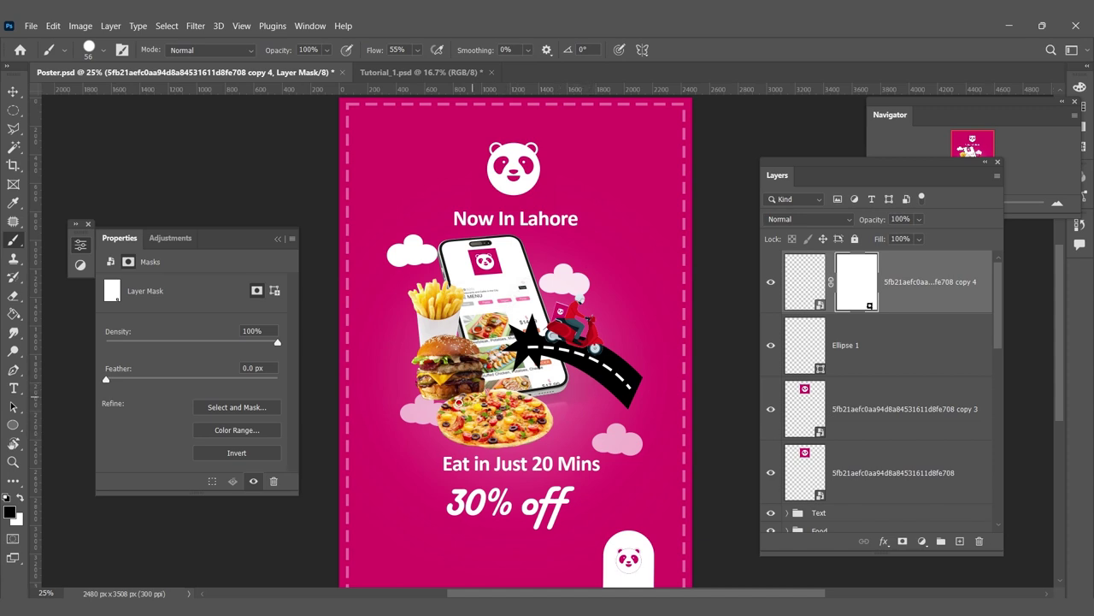
{"action": "right_click", "coordinate": [508, 423], "text": "ctrl"}
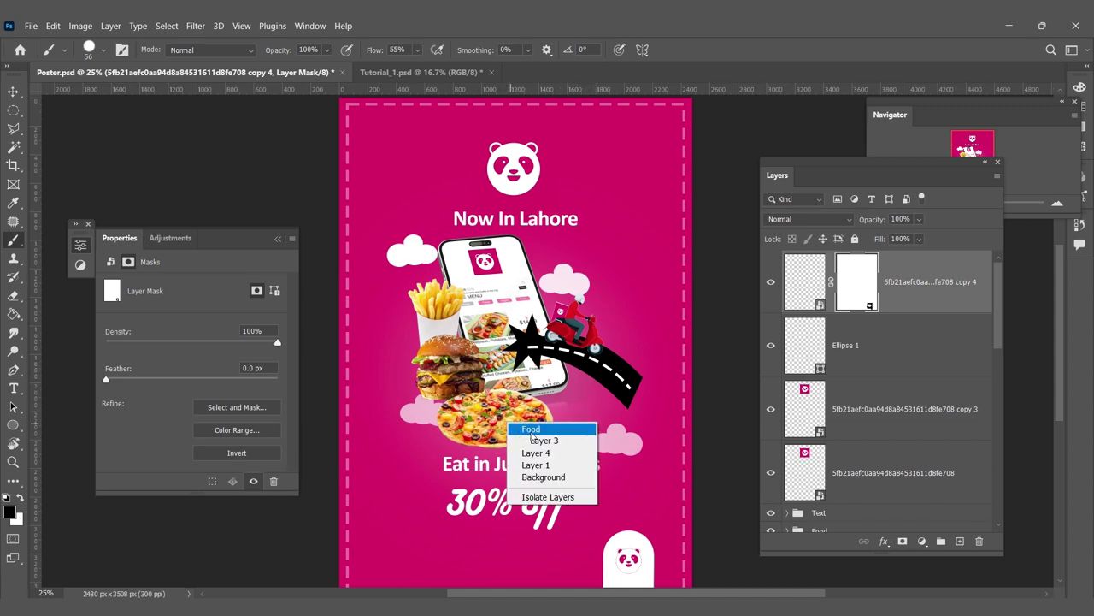
{"action": "left_click", "coordinate": [531, 429]}
{"action": "key", "text": "ctrl+t"}
{"action": "mouse_move", "coordinate": [569, 262]}
{"action": "left_mouse_down"}
{"action": "mouse_move", "coordinate": [544, 288]}
{"action": "mouse_move", "coordinate": [555, 294]}
{"action": "left_mouse_up"}
{"action": "mouse_move", "coordinate": [503, 375]}
{"action": "left_mouse_down"}
{"action": "mouse_move", "coordinate": [509, 385]}
{"action": "mouse_move", "coordinate": [510, 371]}
{"action": "left_mouse_up"}
{"action": "key", "text": "Return"}
{"action": "key", "text": "b"}
Step: Save the poster with Ctrl+S
{"action": "right_click", "coordinate": [568, 331], "text": "ctrl"}
{"action": "key", "text": "Escape"}
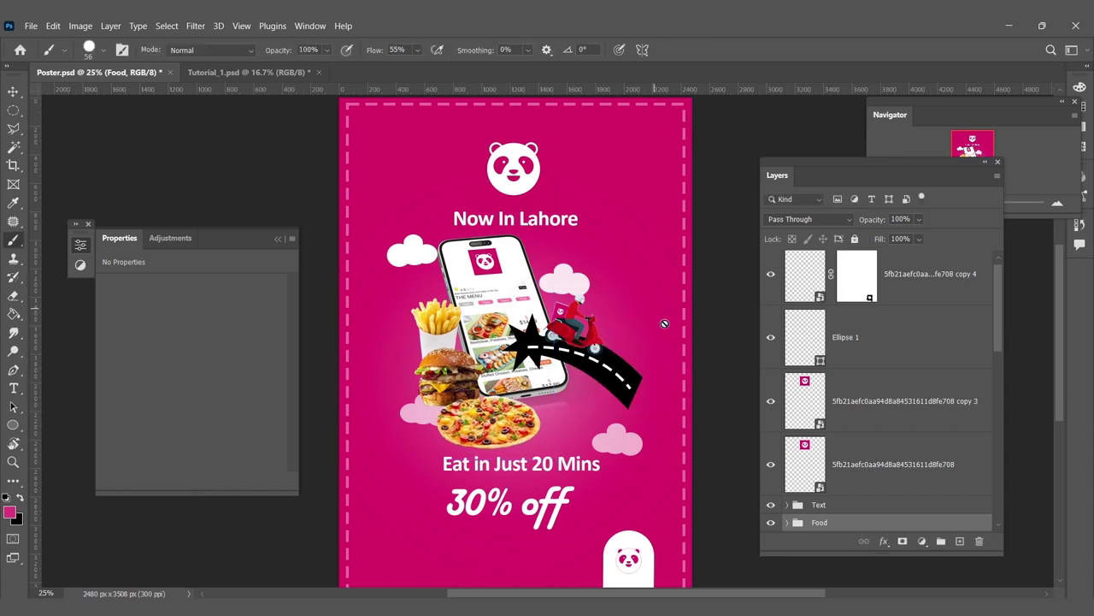
{"action": "scroll", "coordinate": [573, 342], "scroll_direction": "down", "scroll_amount": 1}
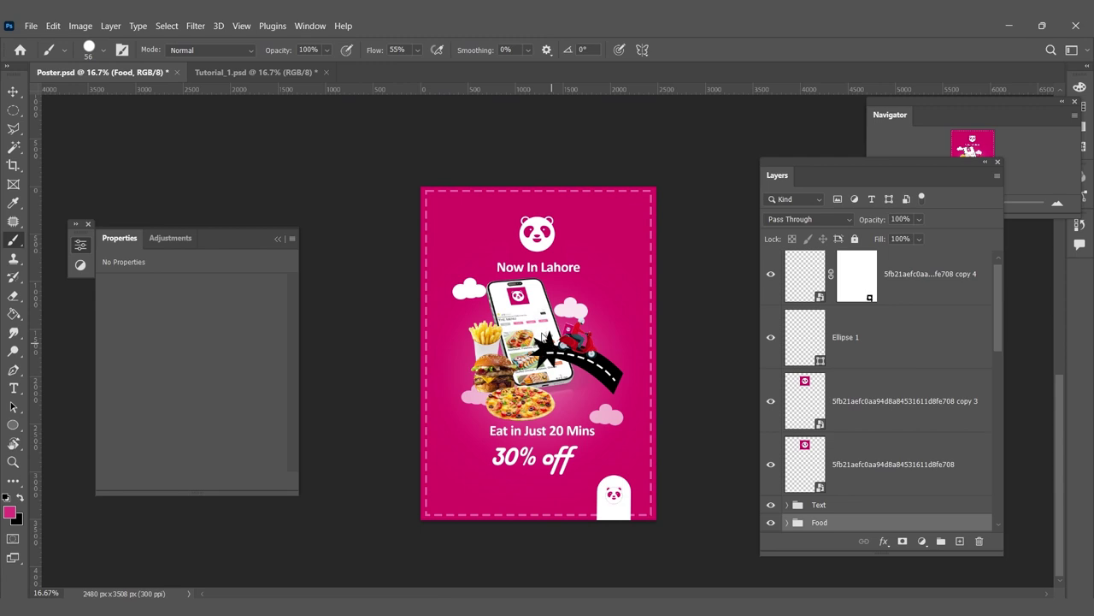
{"action": "key", "text": "ctrl+s"}
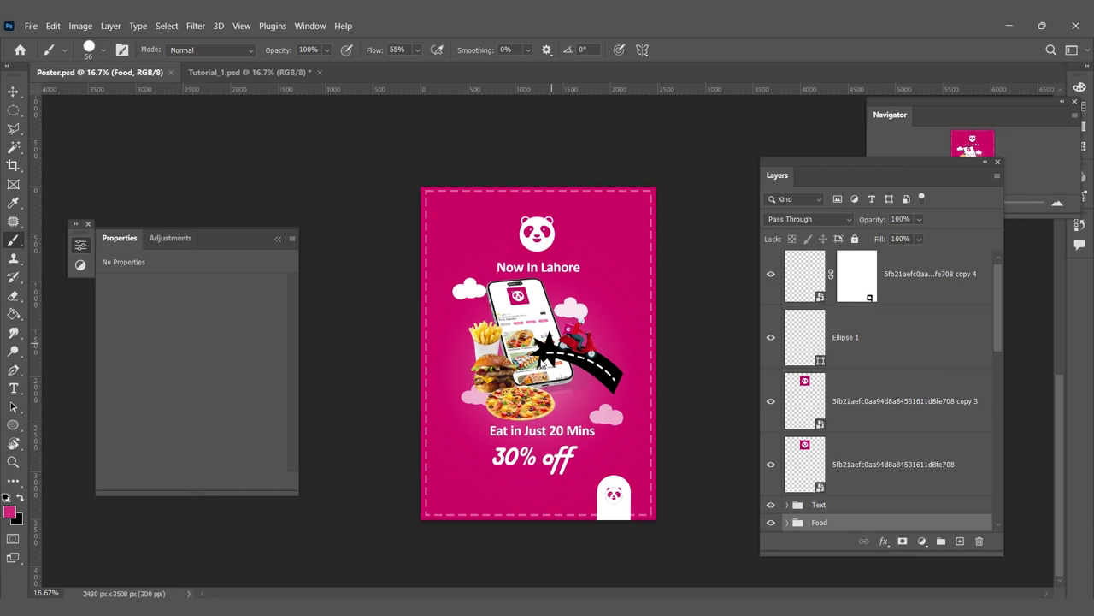
Step: Select the Ellipse 1 layer, then the Rectangle 1 layer, in the Layers panel
{"action": "scroll", "coordinate": [872, 407], "scroll_direction": "up", "scroll_amount": 1}
{"action": "left_click", "coordinate": [881, 360]}
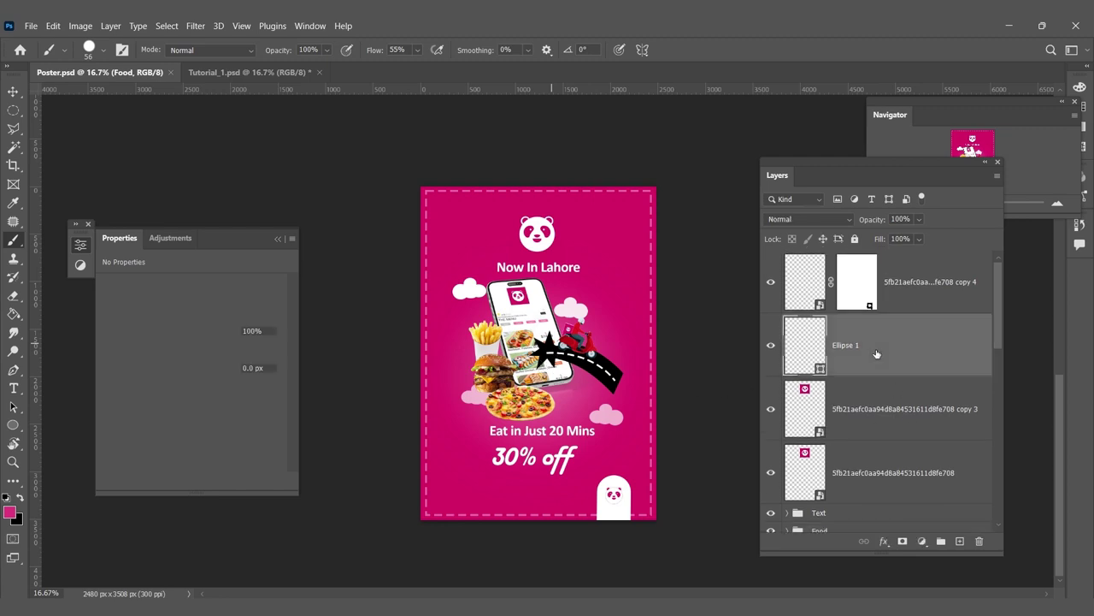
{"action": "scroll", "coordinate": [890, 445], "scroll_direction": "down", "scroll_amount": 2}
{"action": "left_click", "coordinate": [884, 464]}
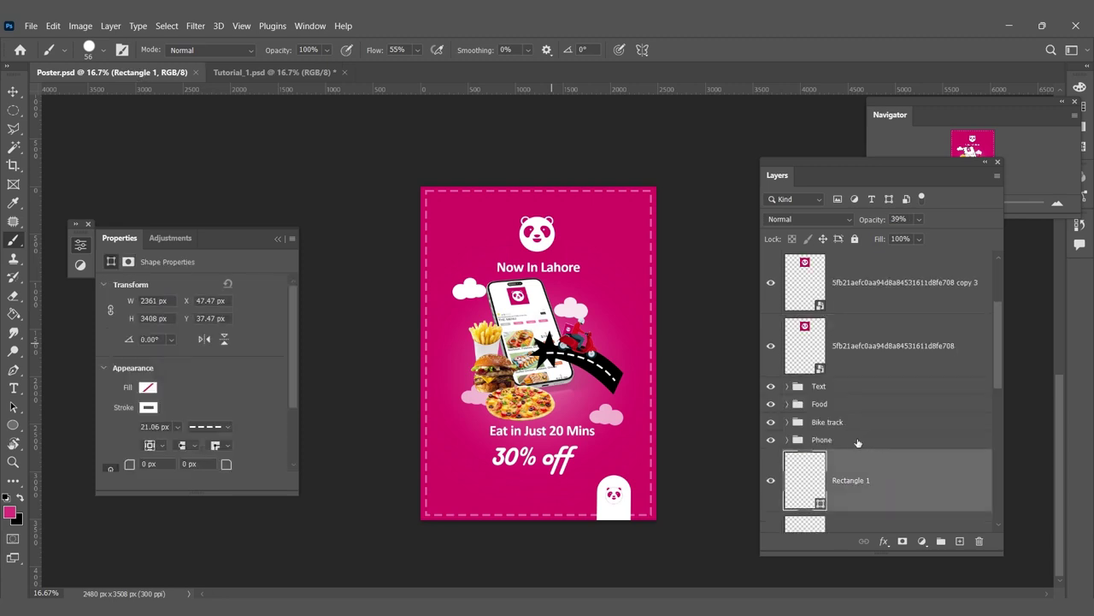
{"action": "scroll", "coordinate": [864, 440], "scroll_direction": "up", "scroll_amount": 2}
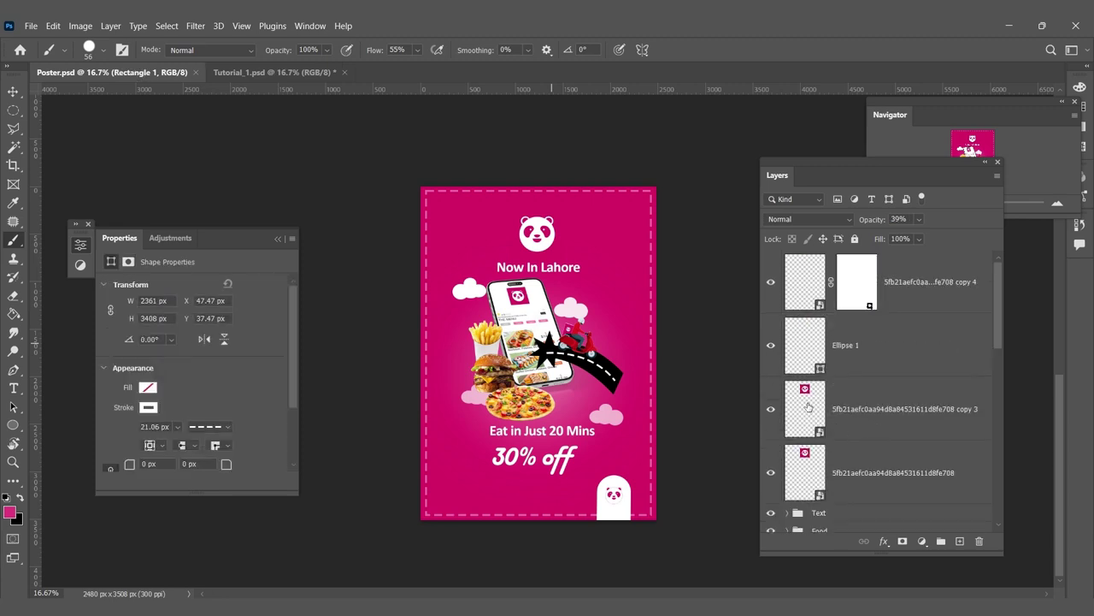
{"action": "scroll", "coordinate": [932, 384], "scroll_direction": "down", "scroll_amount": 2}
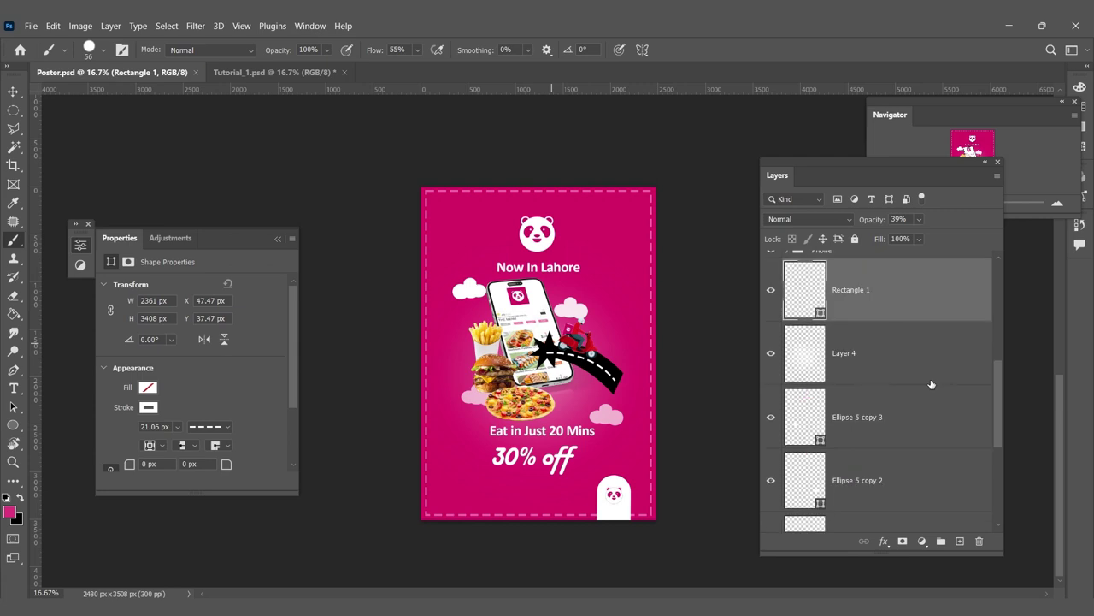